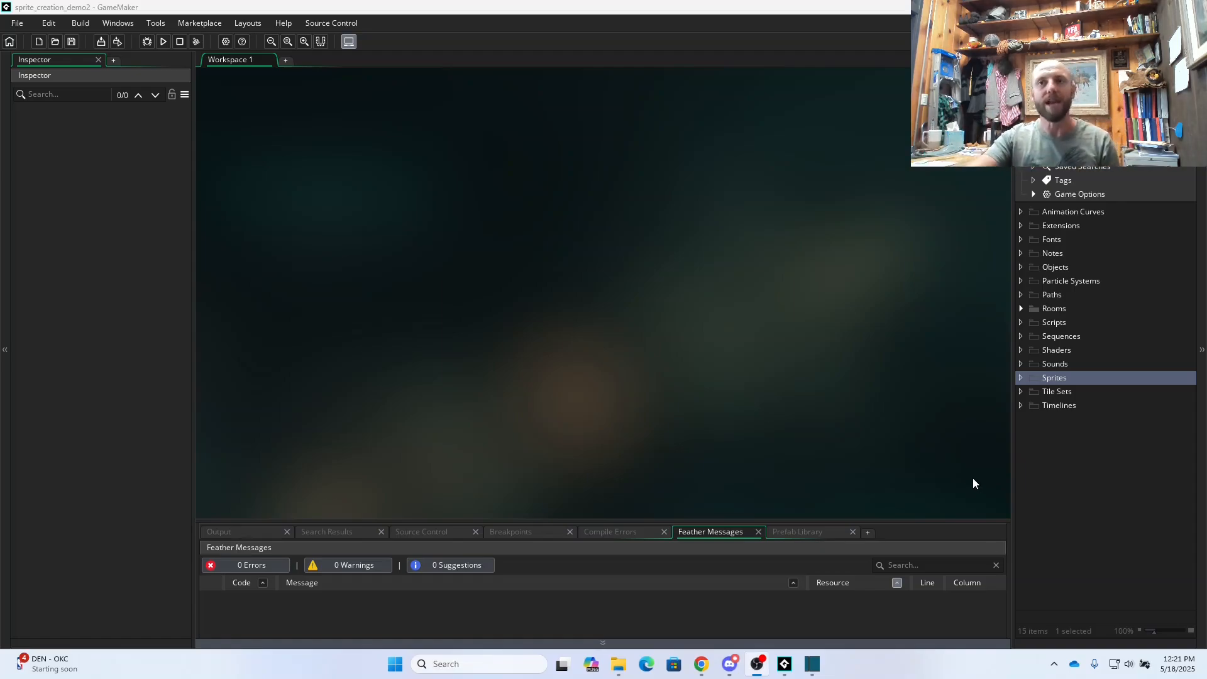
- Create a new sprite in the Sprites group and name it spr_player_static
{"action": "right_click", "coordinate": [1051, 380]}
{"action": "mouse_move", "coordinate": [1070, 386]}
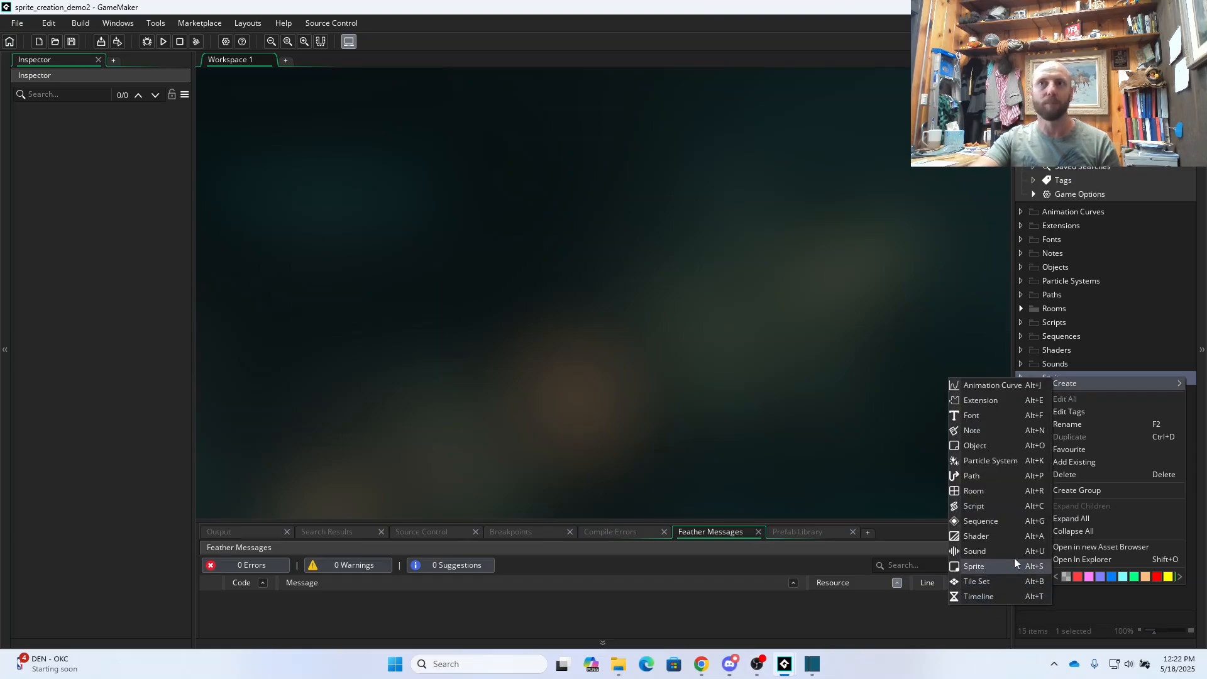
{"action": "left_click", "coordinate": [973, 566]}
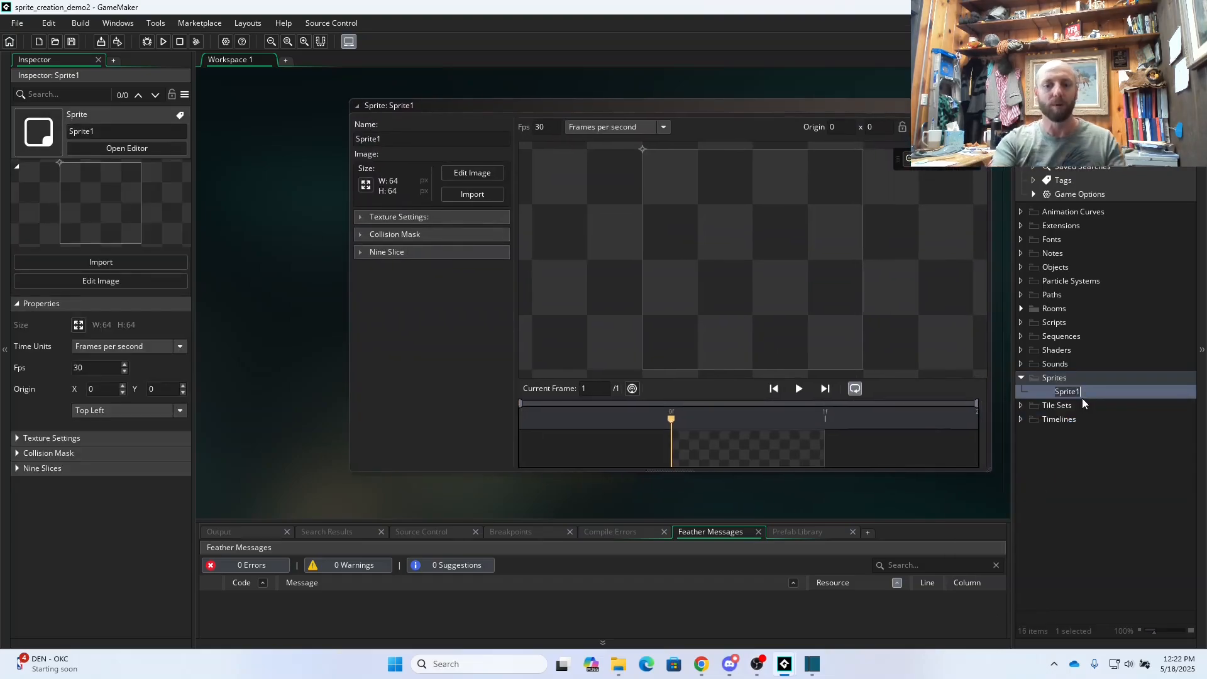
{"action": "type", "text": "spr_player"}
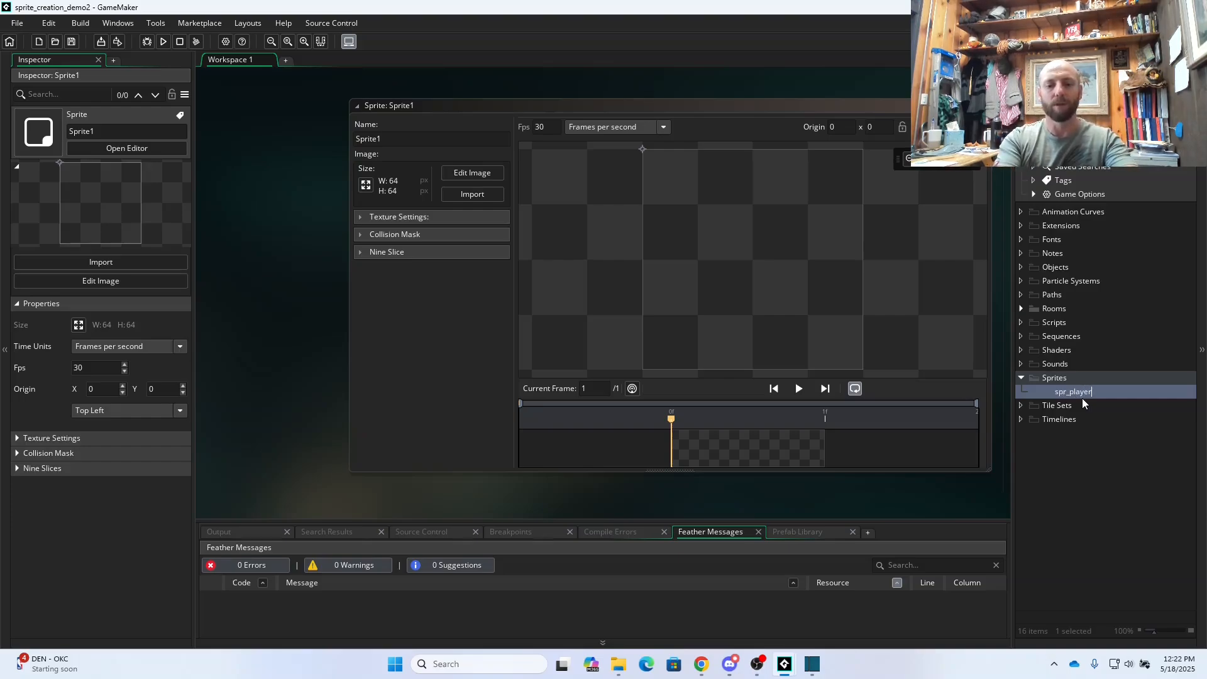
{"action": "type", "text": "_static"}
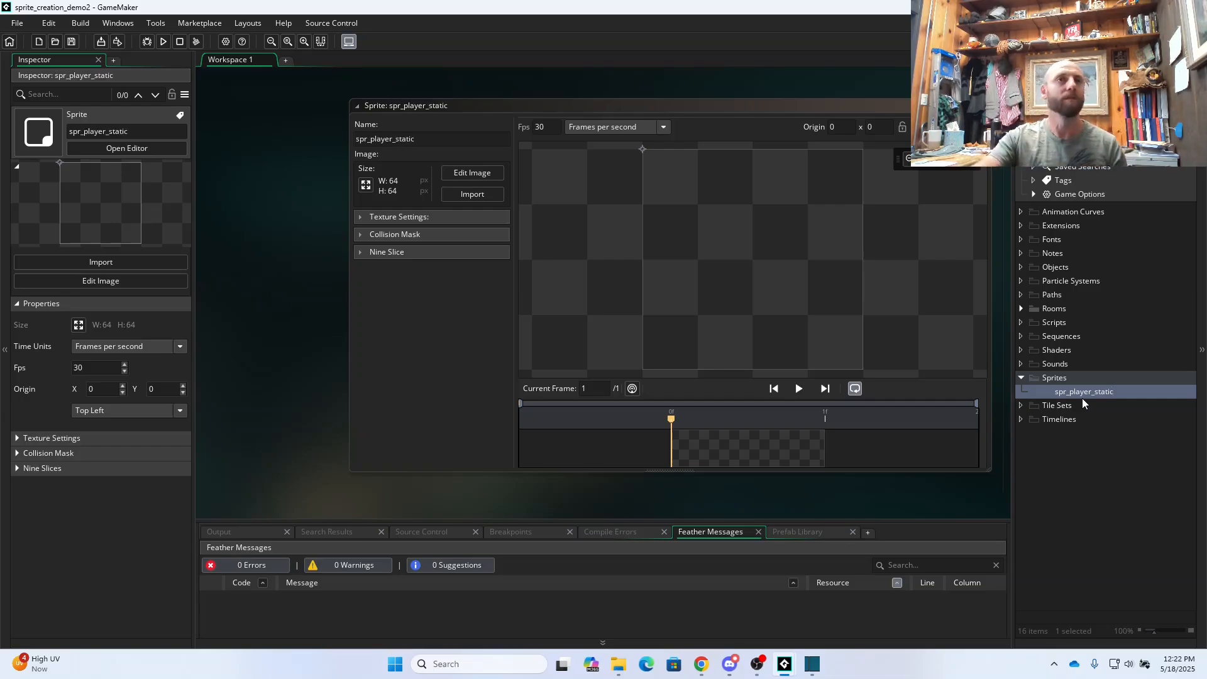
- Examine the resize properties of the spr_player_static sprite
{"action": "left_click", "coordinate": [417, 303]}
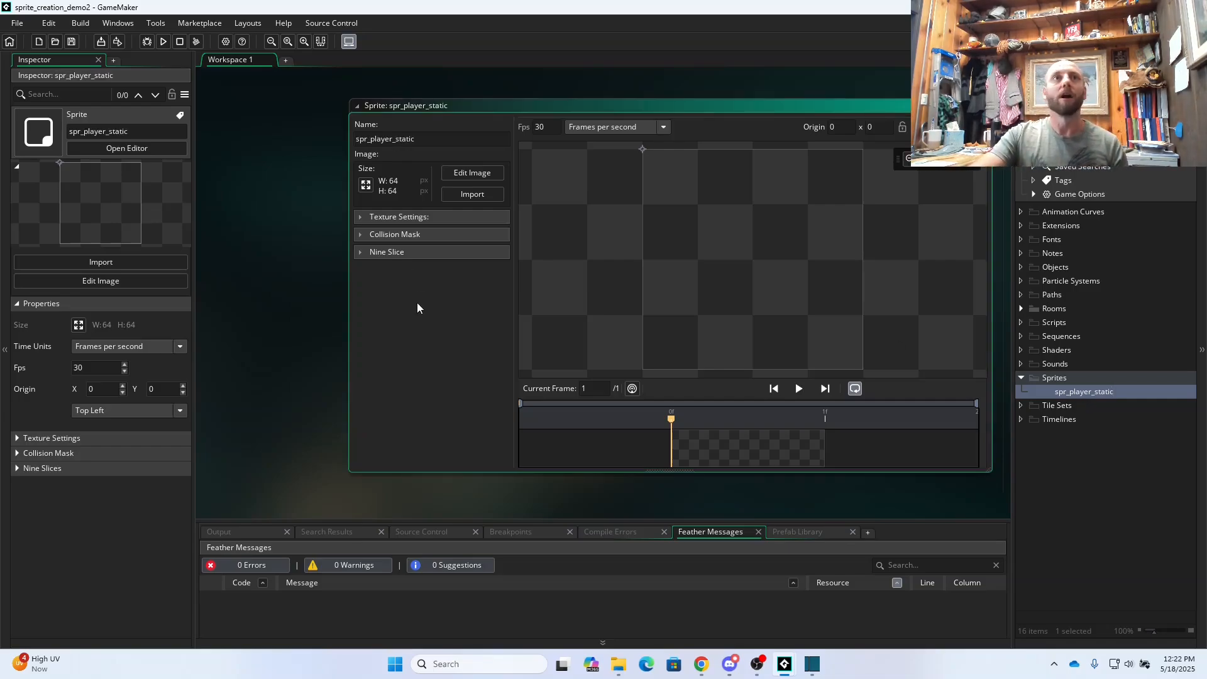
{"action": "left_click", "coordinate": [368, 187]}
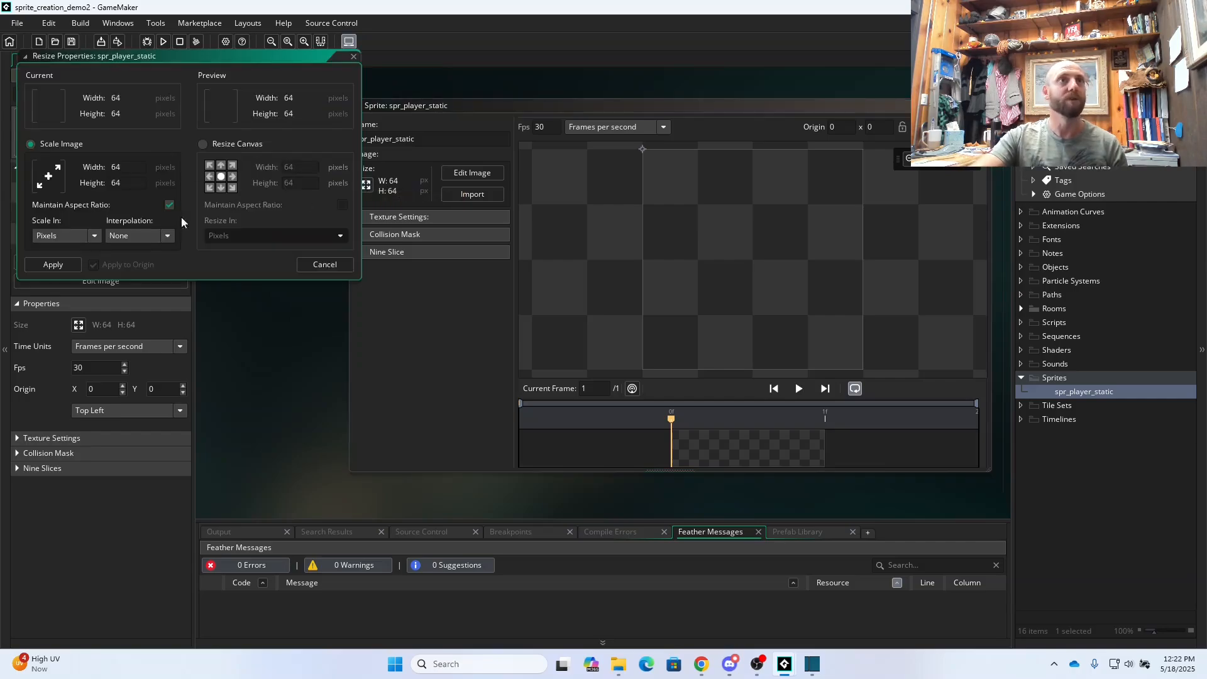
{"action": "left_click", "coordinate": [319, 267]}
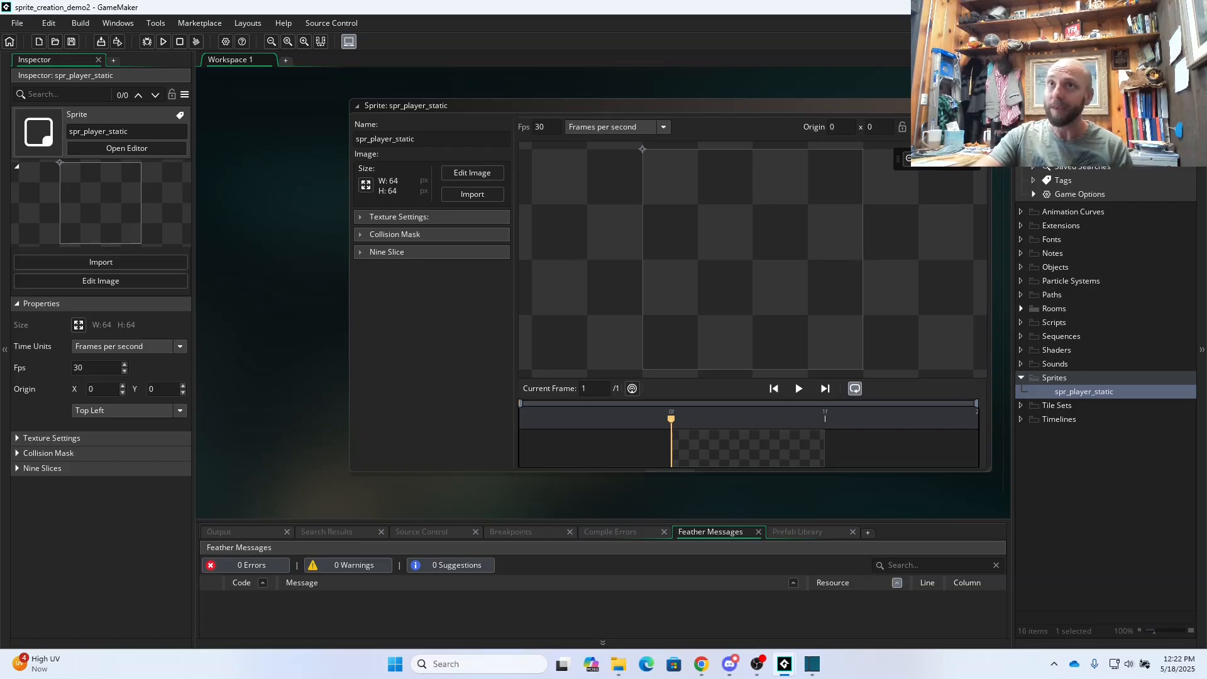
- Set the sprite's origin to Bottom Centre
{"action": "left_click", "coordinate": [978, 127]}
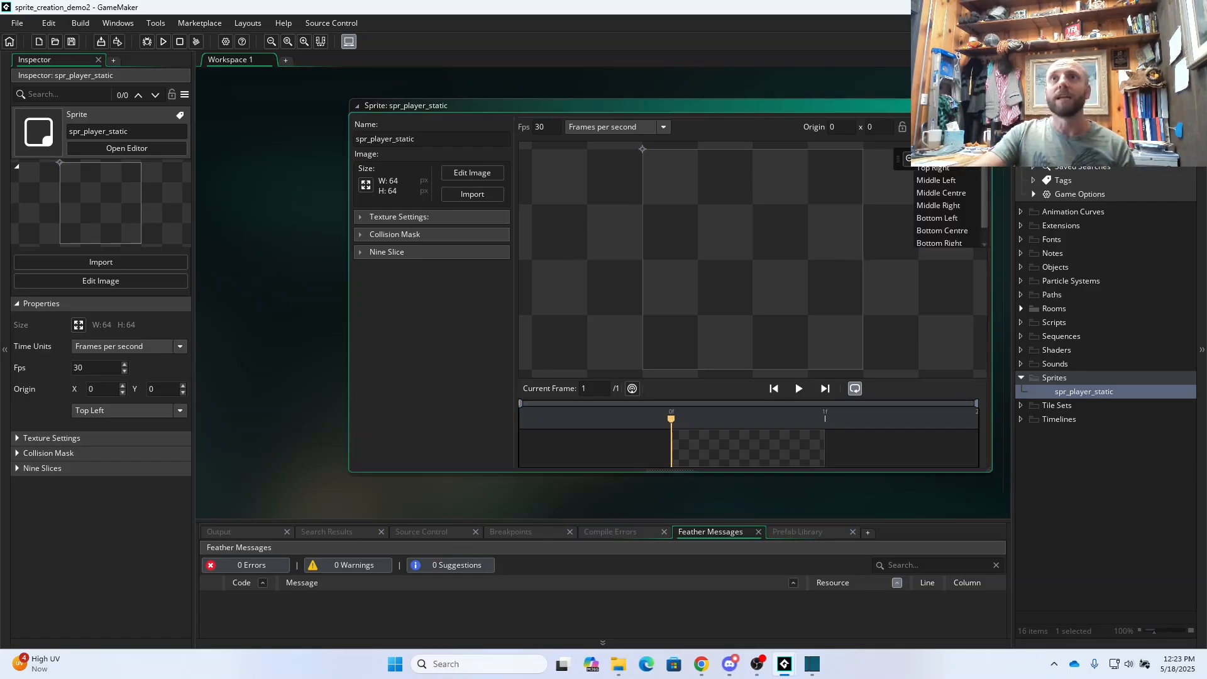
{"action": "left_click", "coordinate": [936, 230]}
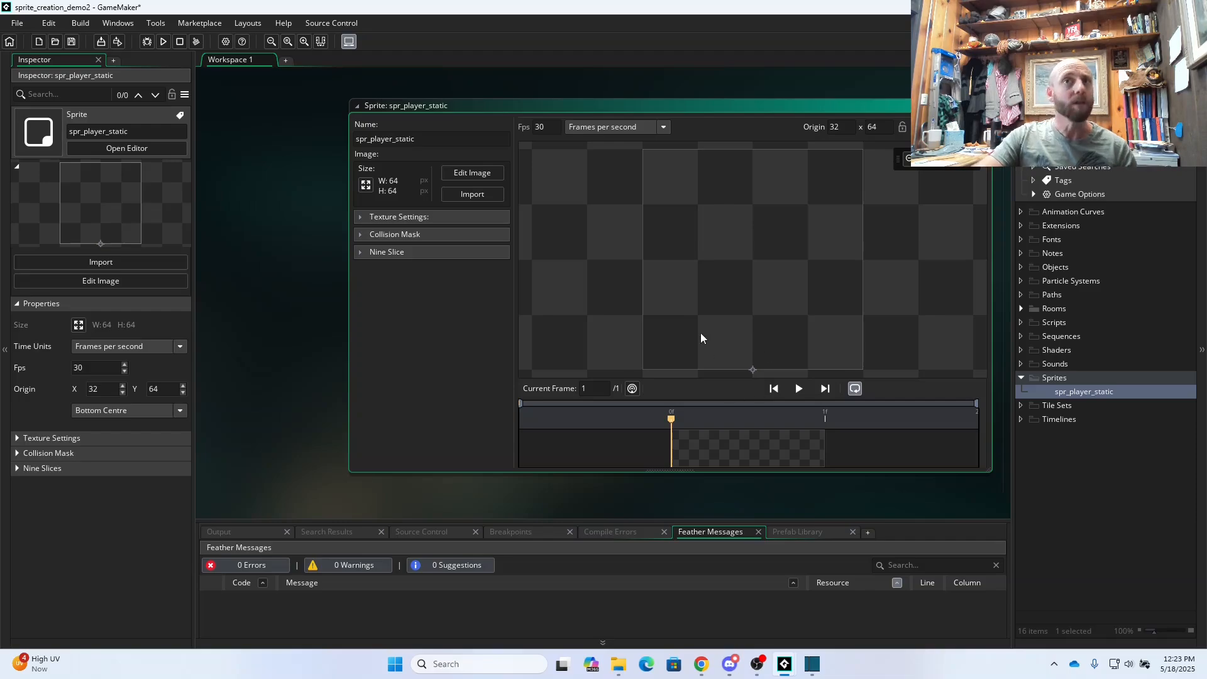
- Open the sprite's image for editing and draw a short, centred orange baseline along the canvas's lower edge with the Pencil
{"action": "left_click", "coordinate": [473, 179]}
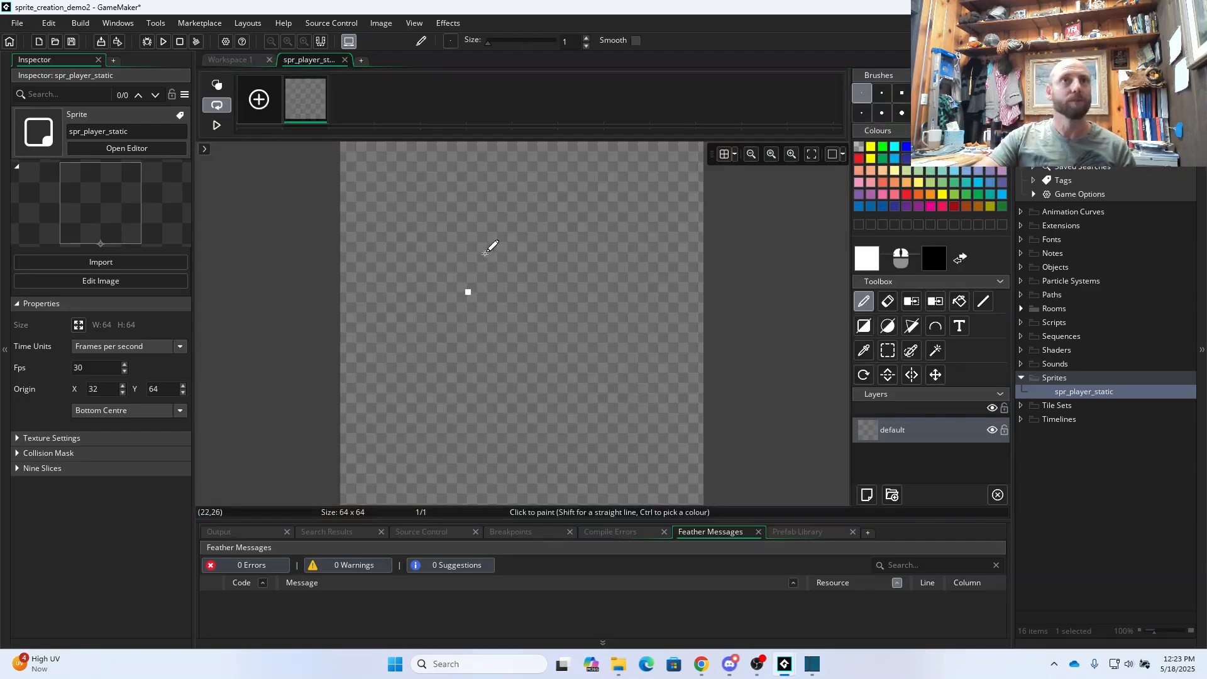
{"action": "left_click", "coordinate": [930, 195]}
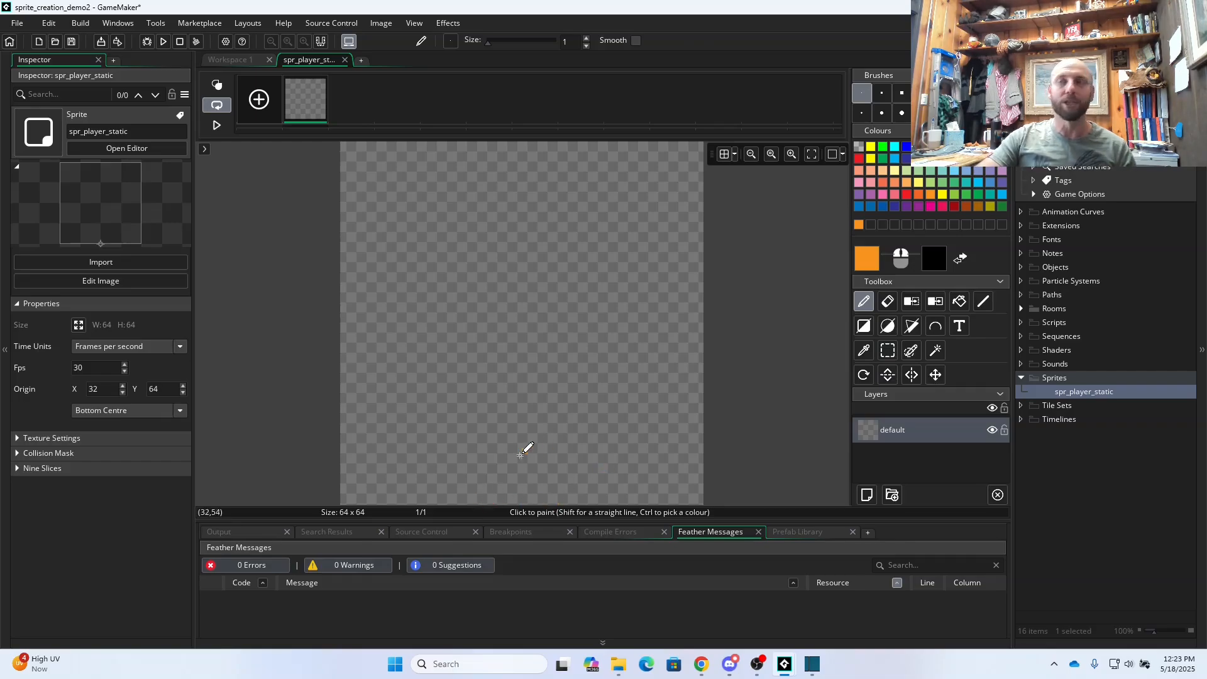
{"action": "mouse_move", "coordinate": [504, 501]}
{"action": "left_mouse_down"}
{"action": "mouse_move", "coordinate": [473, 501]}
{"action": "mouse_move", "coordinate": [575, 501]}
{"action": "left_mouse_up"}
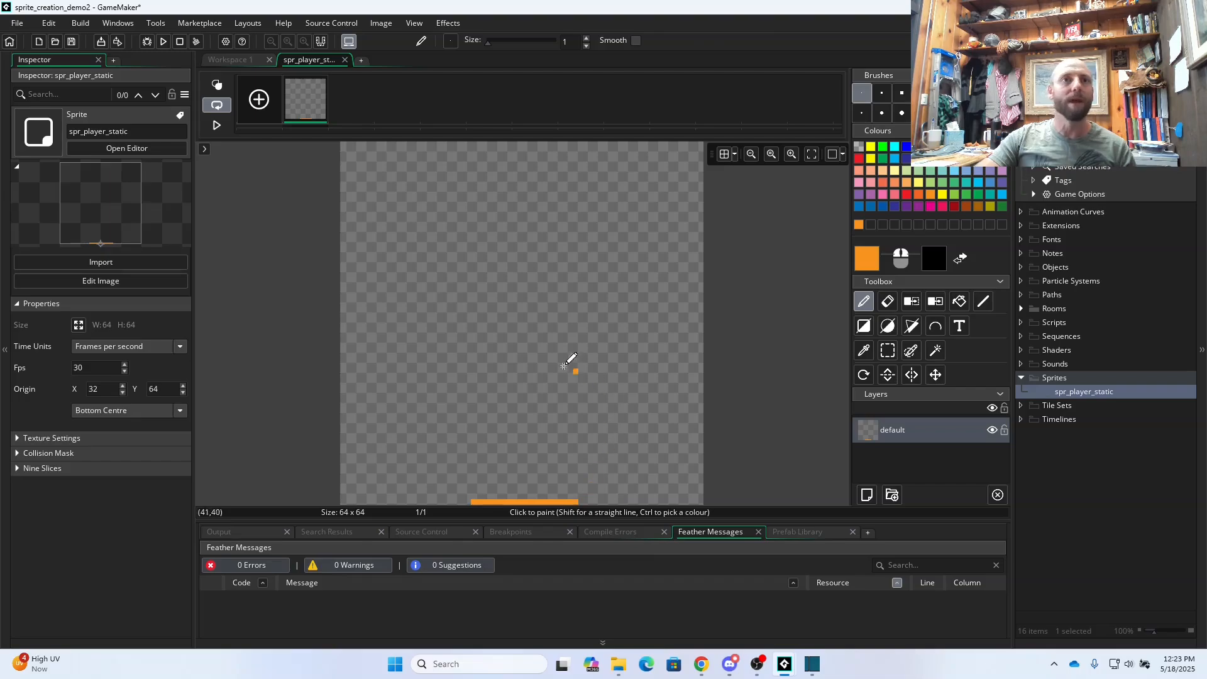
{"action": "mouse_move", "coordinate": [577, 501]}
{"action": "left_mouse_down"}
{"action": "mouse_move", "coordinate": [606, 419]}
{"action": "mouse_move", "coordinate": [589, 382]}
{"action": "mouse_move", "coordinate": [555, 357]}
{"action": "mouse_move", "coordinate": [474, 367]}
{"action": "mouse_move", "coordinate": [449, 436]}
{"action": "mouse_move", "coordinate": [457, 484]}
{"action": "mouse_move", "coordinate": [478, 492]}
{"action": "left_mouse_up"}
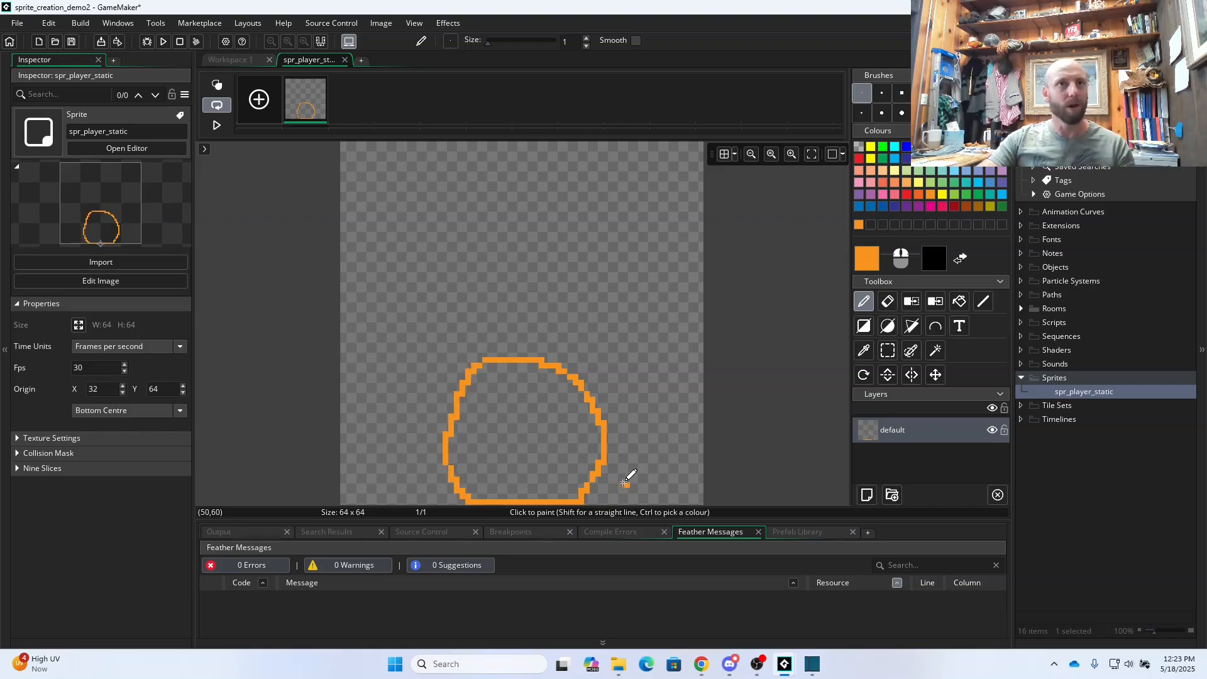
{"action": "scroll", "coordinate": [520, 369], "scroll_direction": "down", "scroll_amount": 1}
{"action": "key", "text": "ctrl+z"}
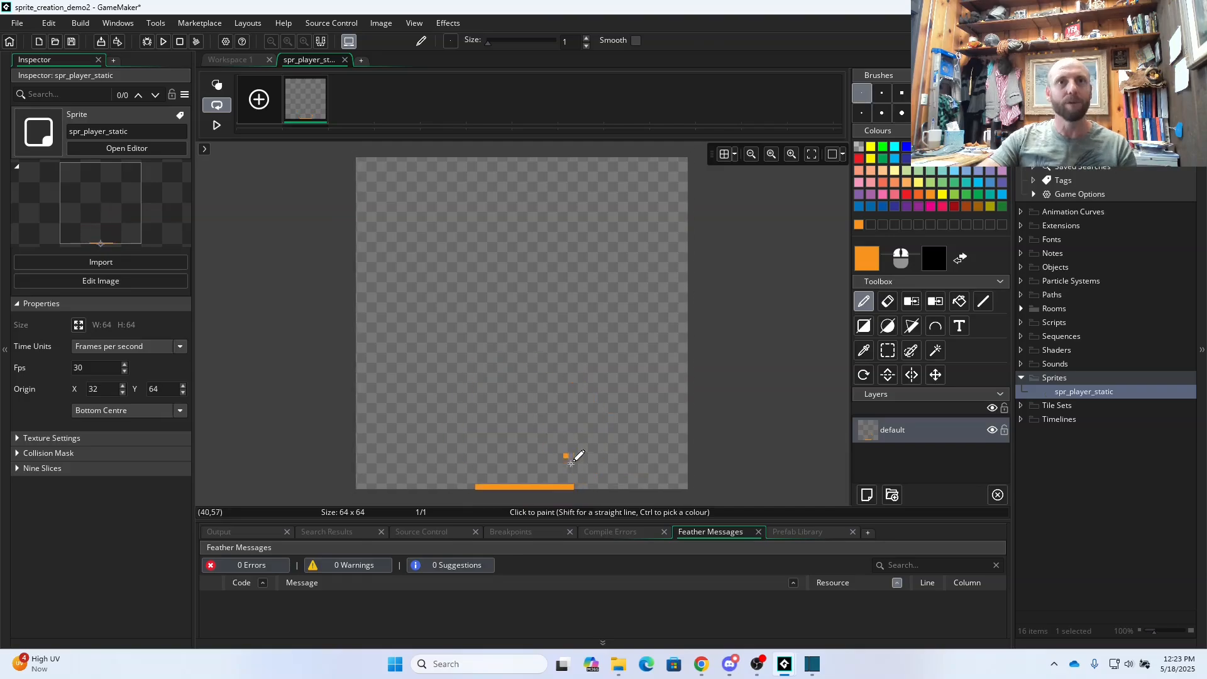
- Draw a rounded orange body outline rising from the baseline's ends and tidy its uneven pixels with the Eraser and Pencil
{"action": "mouse_move", "coordinate": [573, 489]}
{"action": "left_mouse_down"}
{"action": "mouse_move", "coordinate": [597, 464]}
{"action": "mouse_move", "coordinate": [611, 405]}
{"action": "mouse_move", "coordinate": [547, 345]}
{"action": "mouse_move", "coordinate": [468, 360]}
{"action": "mouse_move", "coordinate": [448, 440]}
{"action": "mouse_move", "coordinate": [476, 485]}
{"action": "left_mouse_up"}
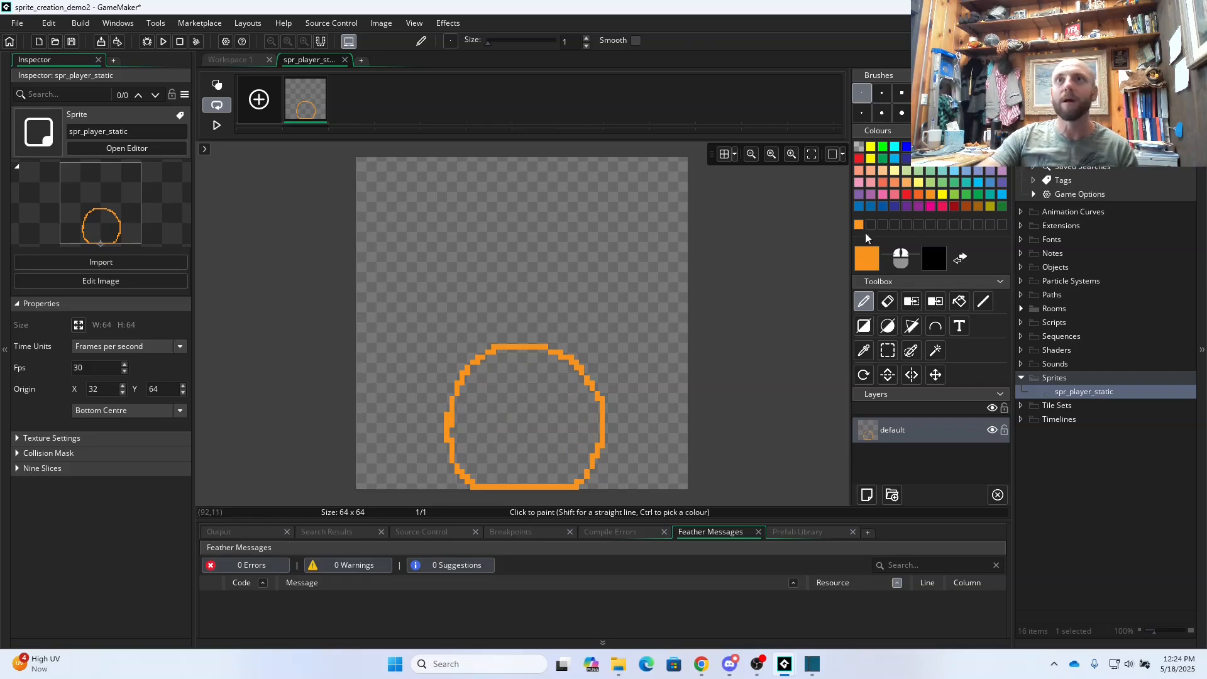
{"action": "left_click", "coordinate": [887, 301]}
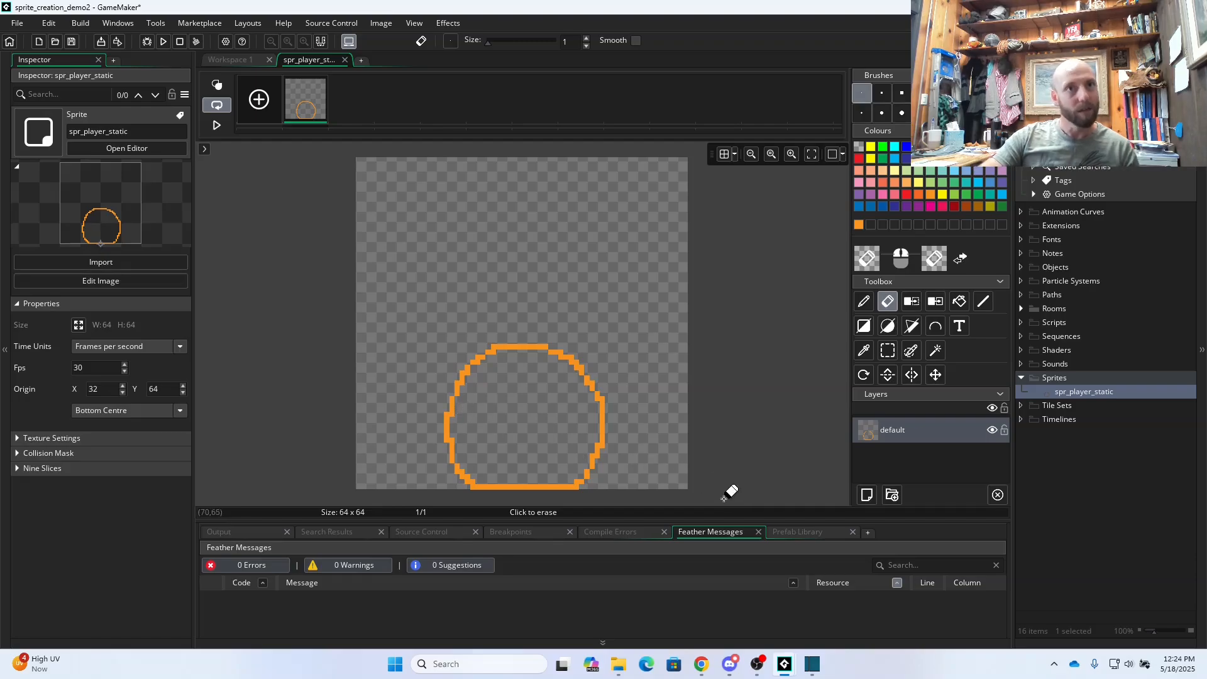
{"action": "left_click", "coordinate": [865, 303]}
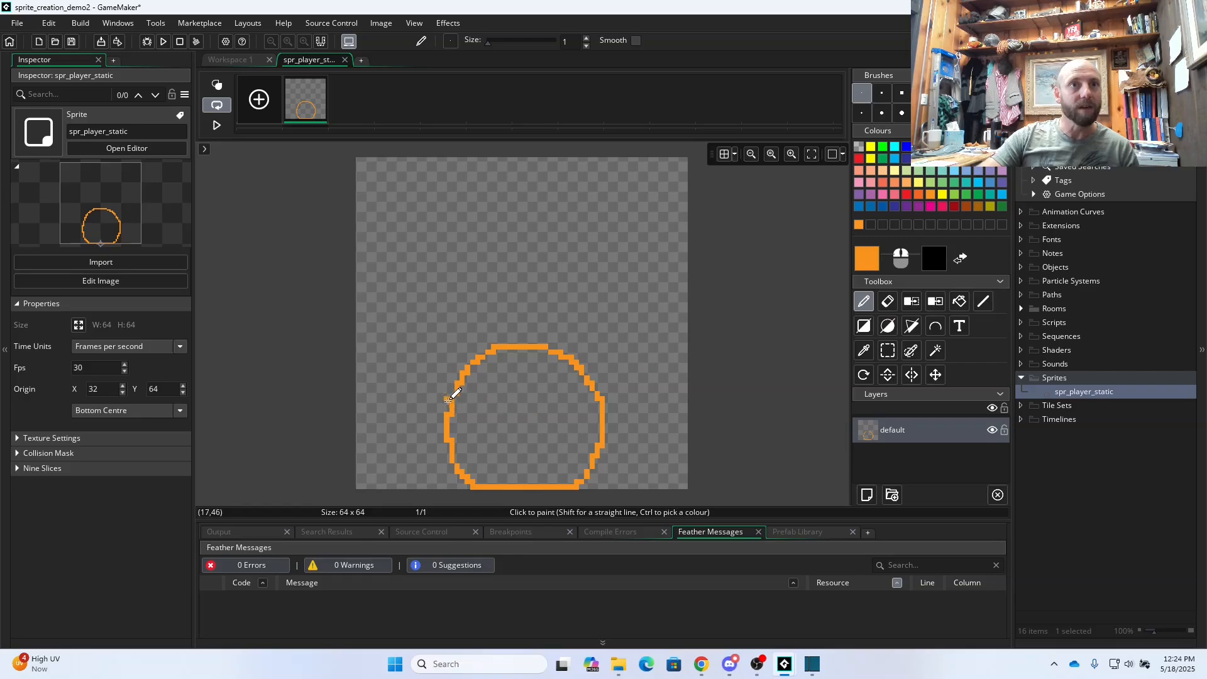
{"action": "left_click_drag", "start_coordinate": [457, 390], "coordinate": [448, 405]}
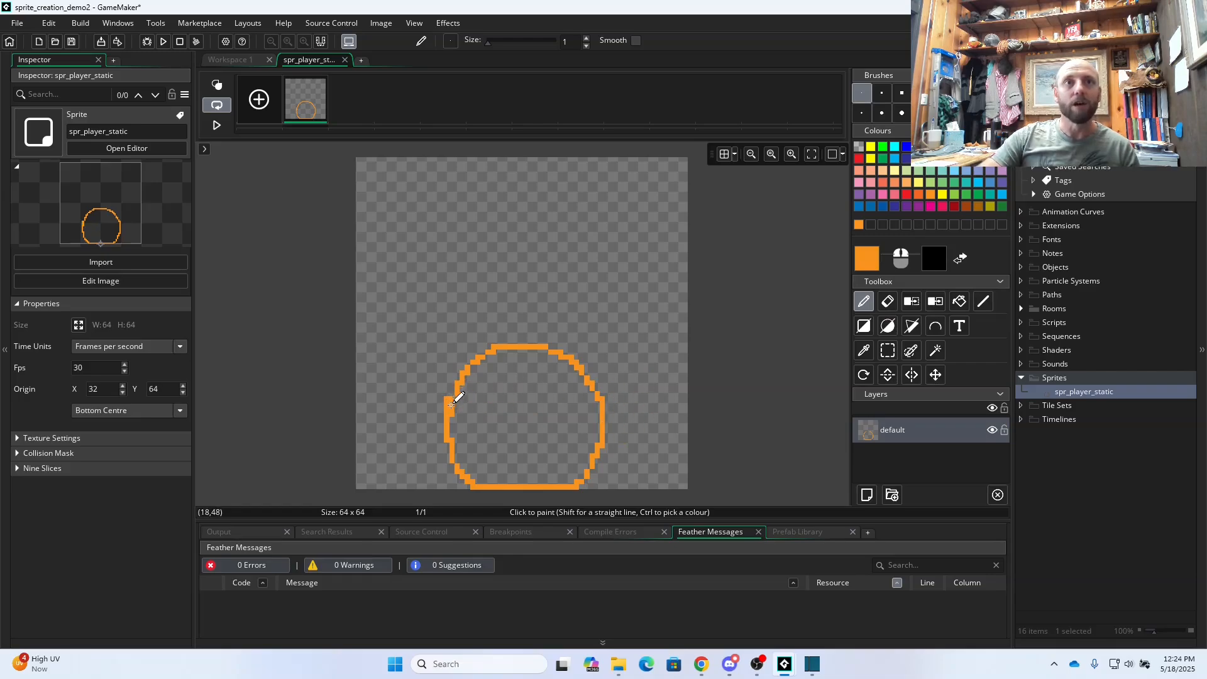
{"action": "left_click", "coordinate": [887, 303]}
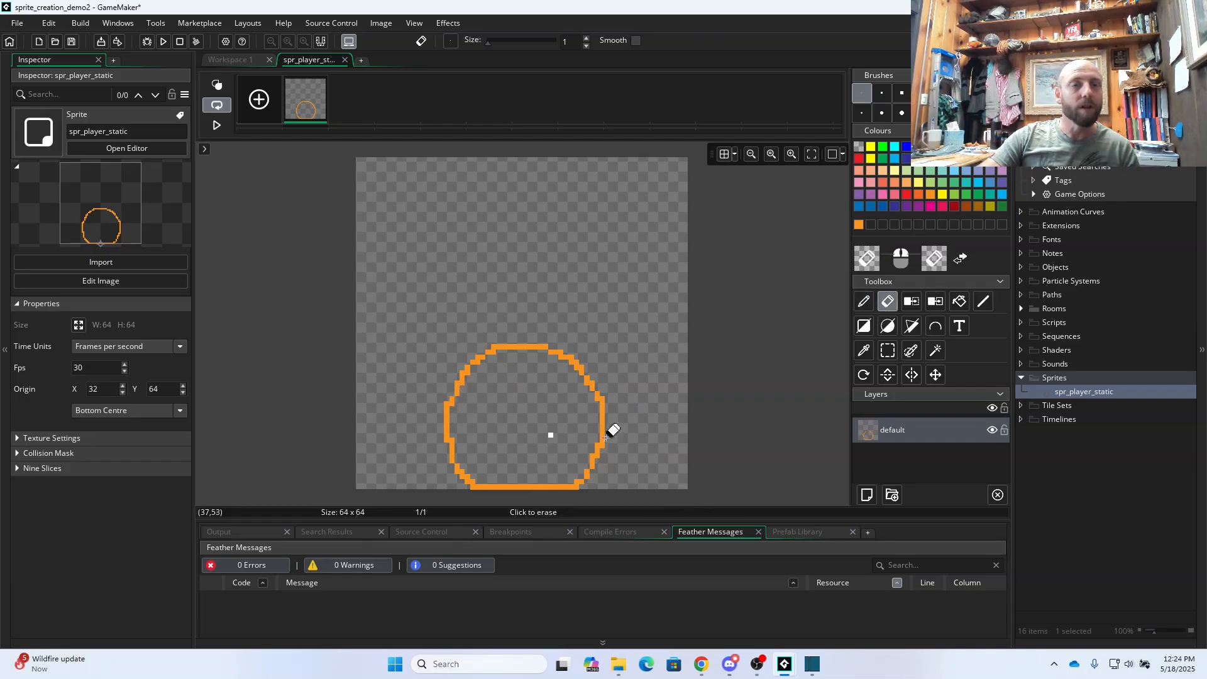
{"action": "left_click", "coordinate": [864, 302]}
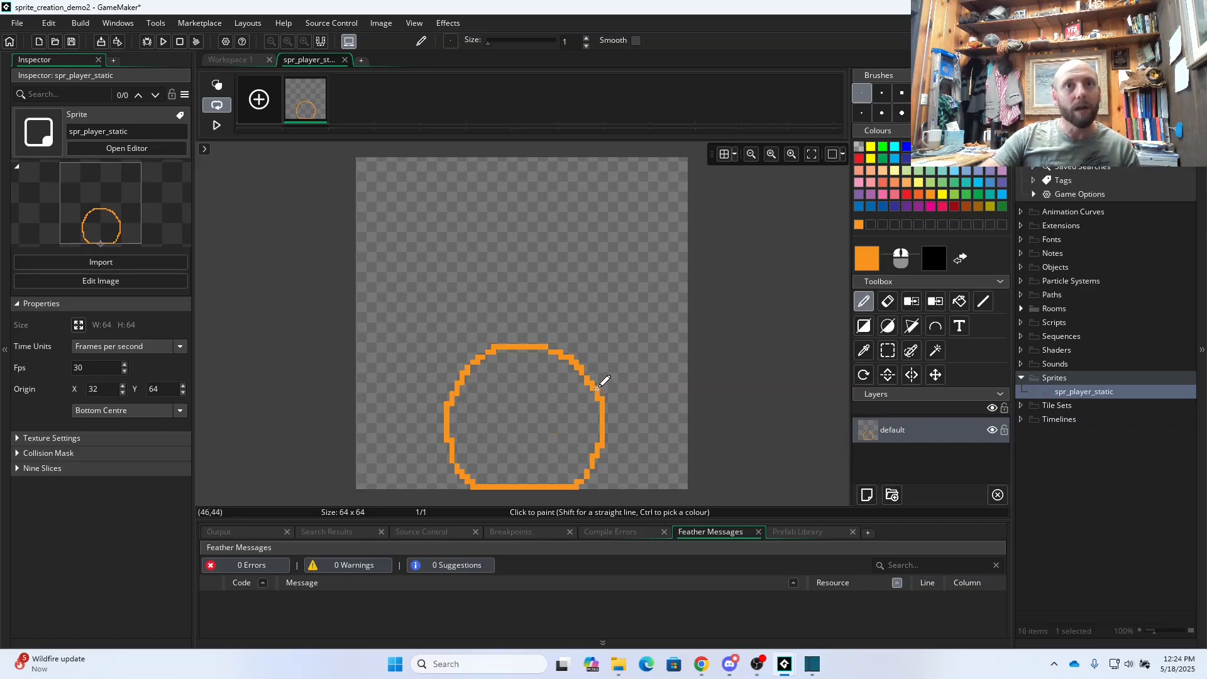
{"action": "left_click", "coordinate": [550, 347]}
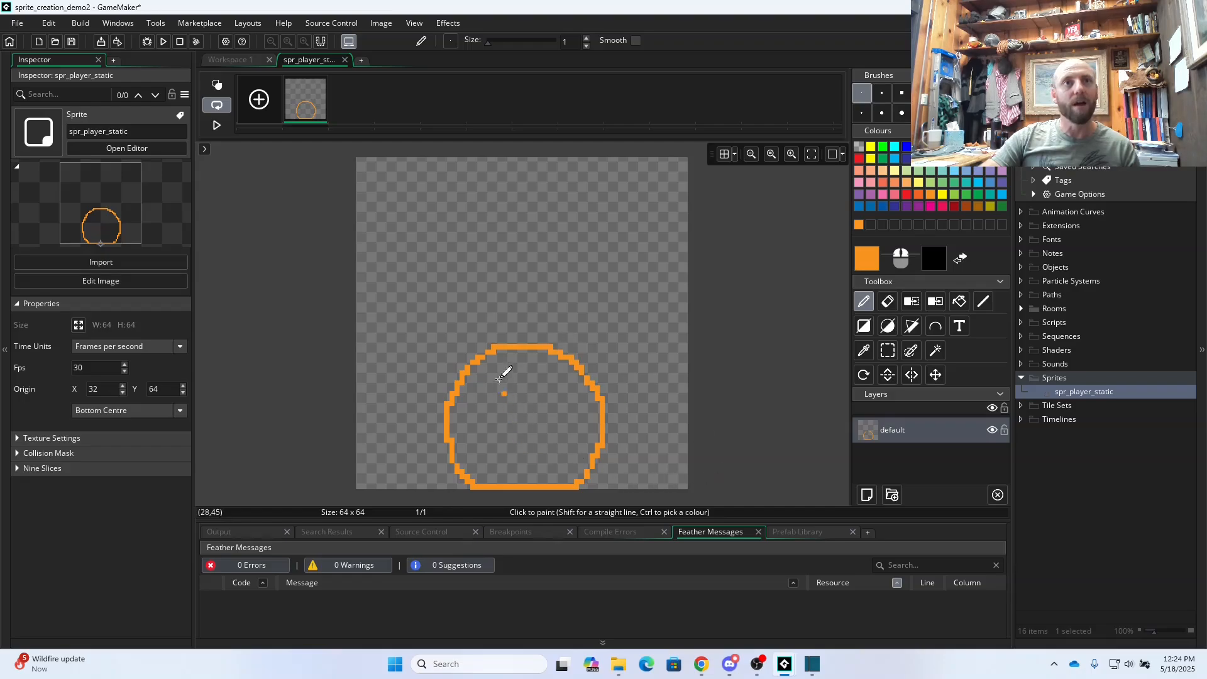
{"action": "left_click", "coordinate": [659, 466]}
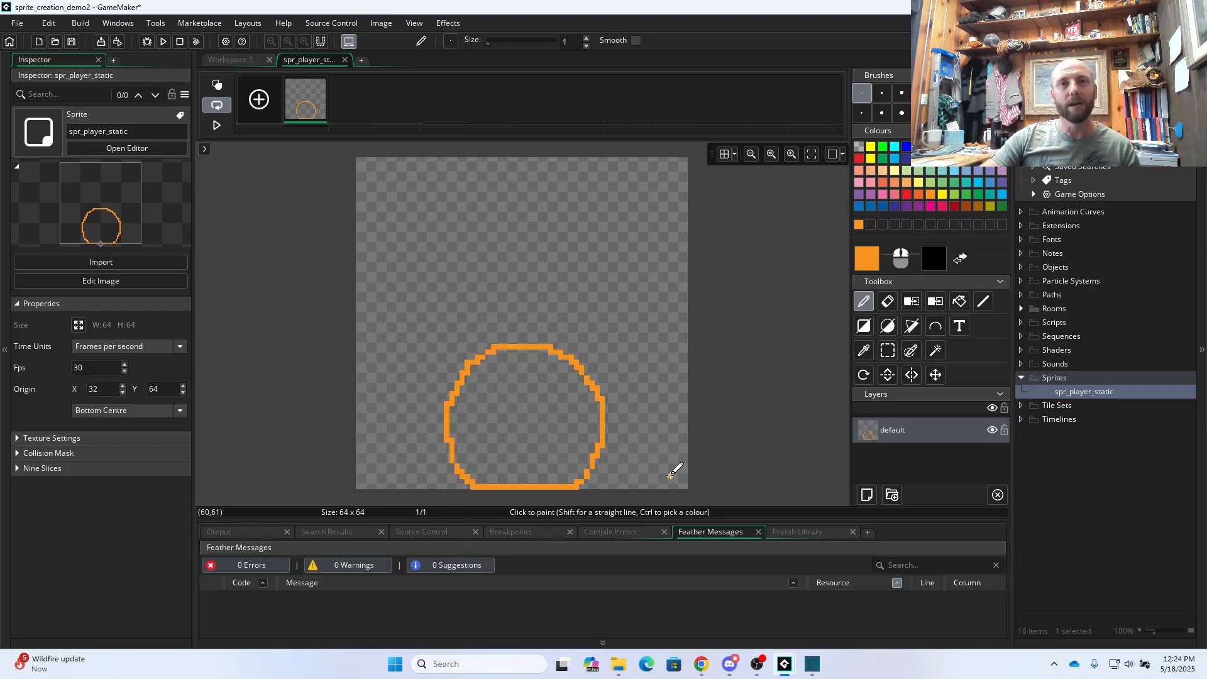
{"action": "key", "text": "ctrl+z"}
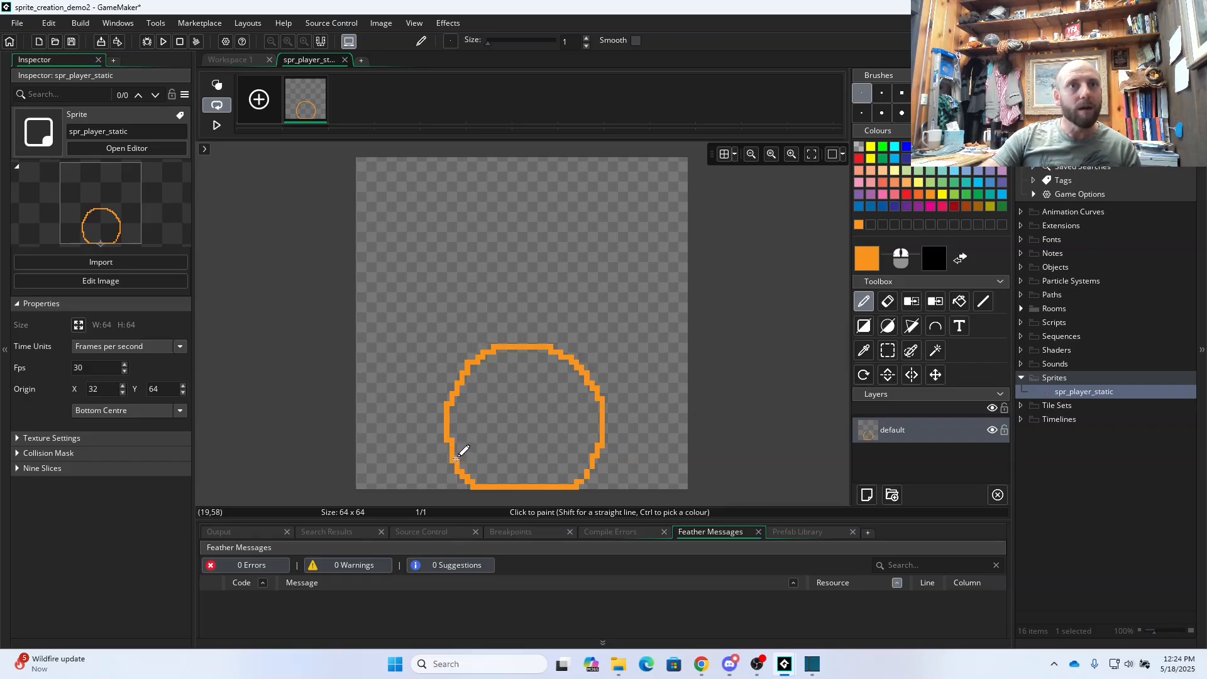
{"action": "left_click", "coordinate": [540, 460]}
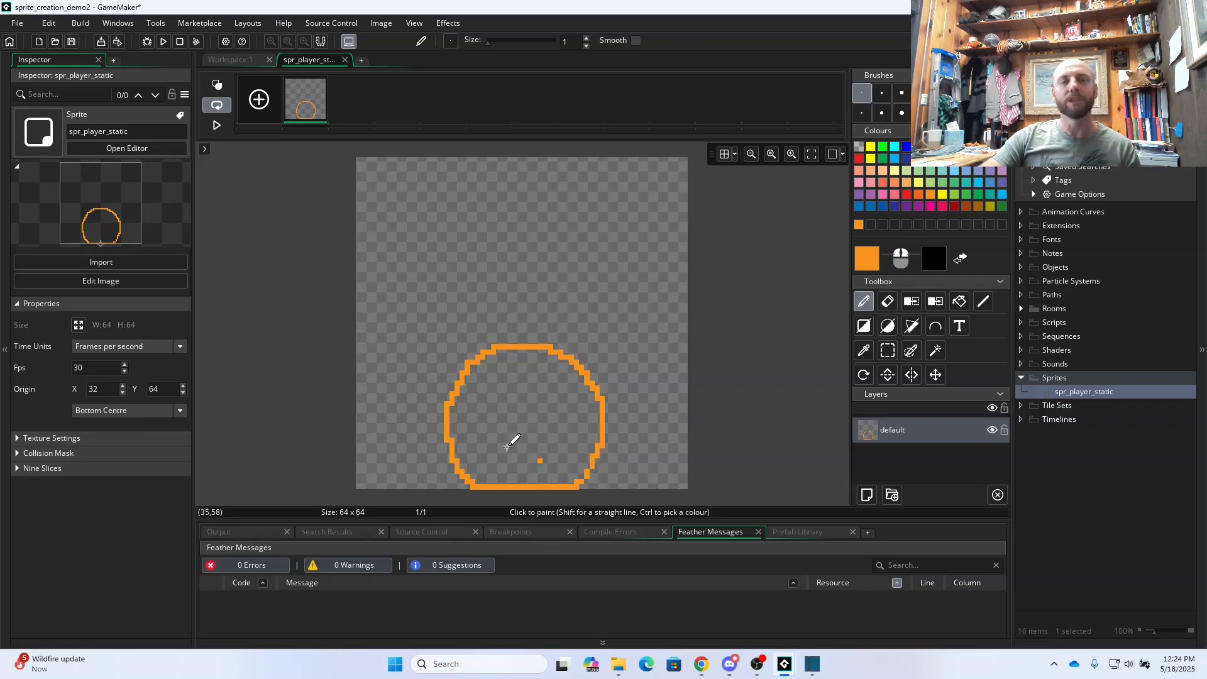
{"action": "key", "text": "ctrl+z"}
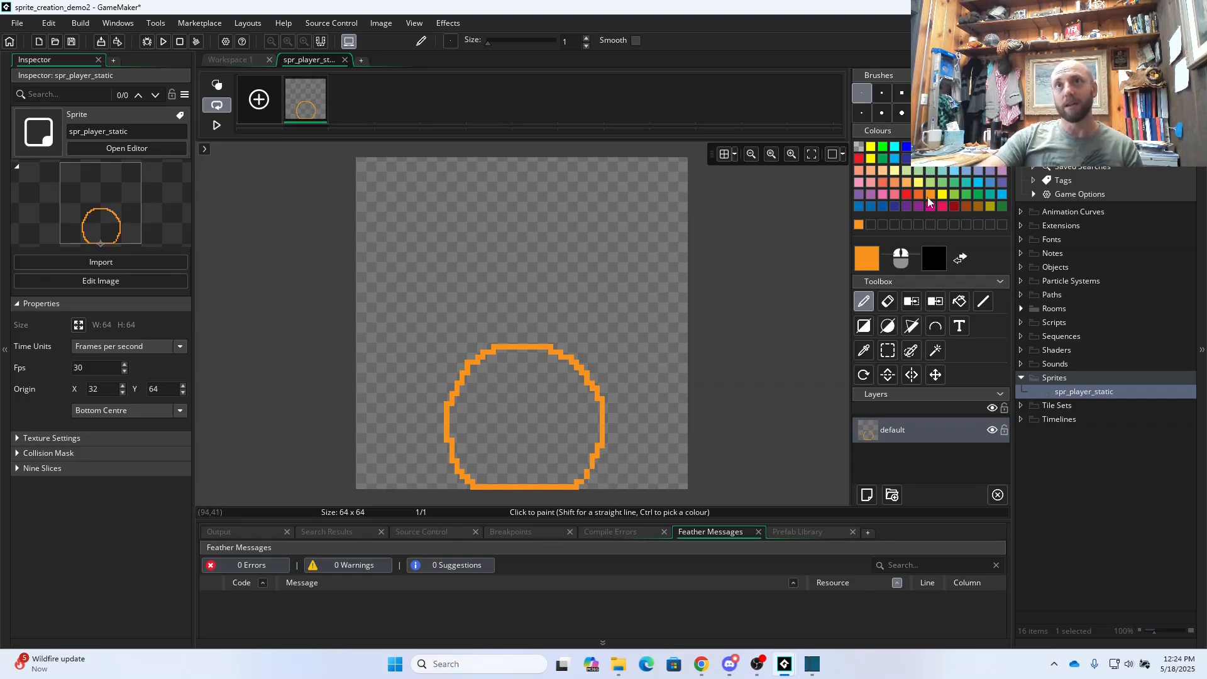
- Fill the inside of the orange outline with bright yellow
{"action": "left_click", "coordinate": [943, 197]}
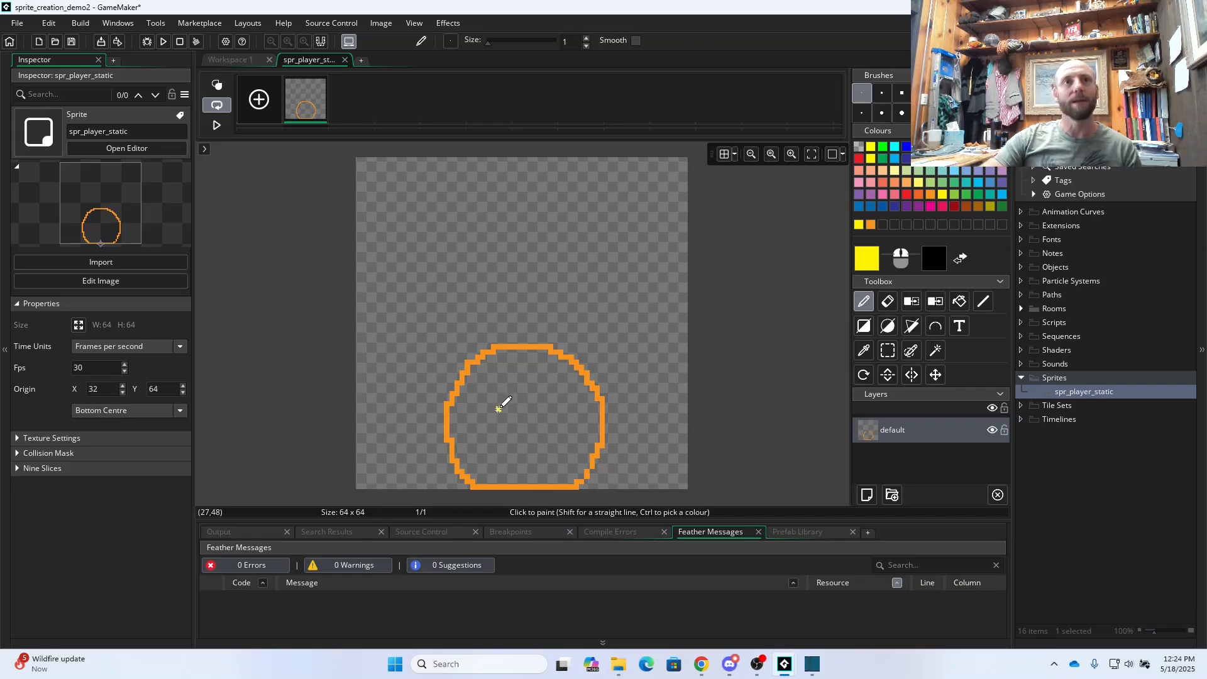
{"action": "left_click", "coordinate": [959, 301]}
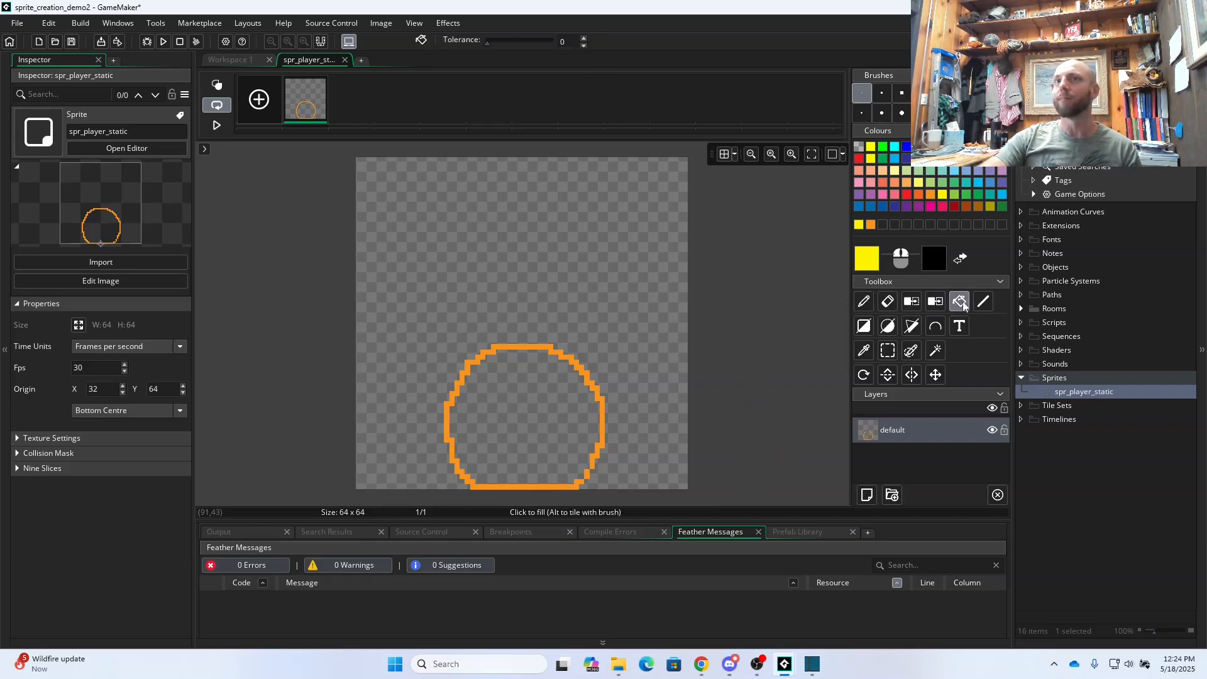
{"action": "left_click", "coordinate": [526, 439]}
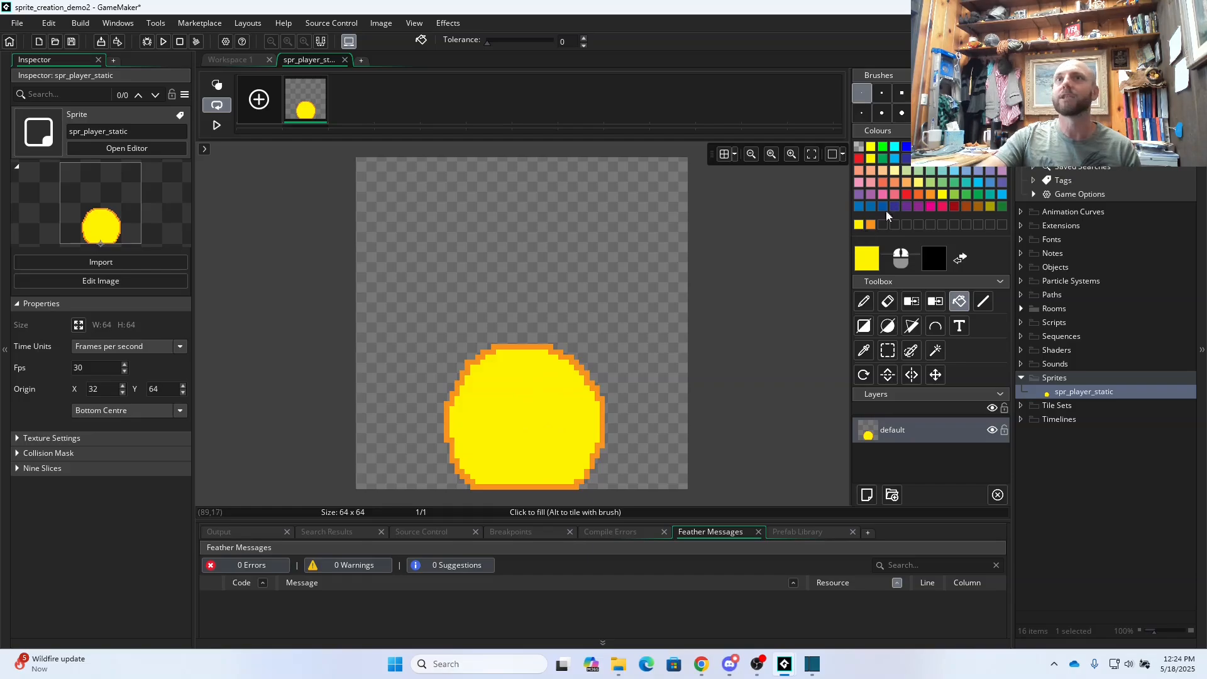
- Shift the drawing colour's hue to 47 (FFC700) and refill the body with this golden yellow
{"action": "left_click", "coordinate": [874, 259]}
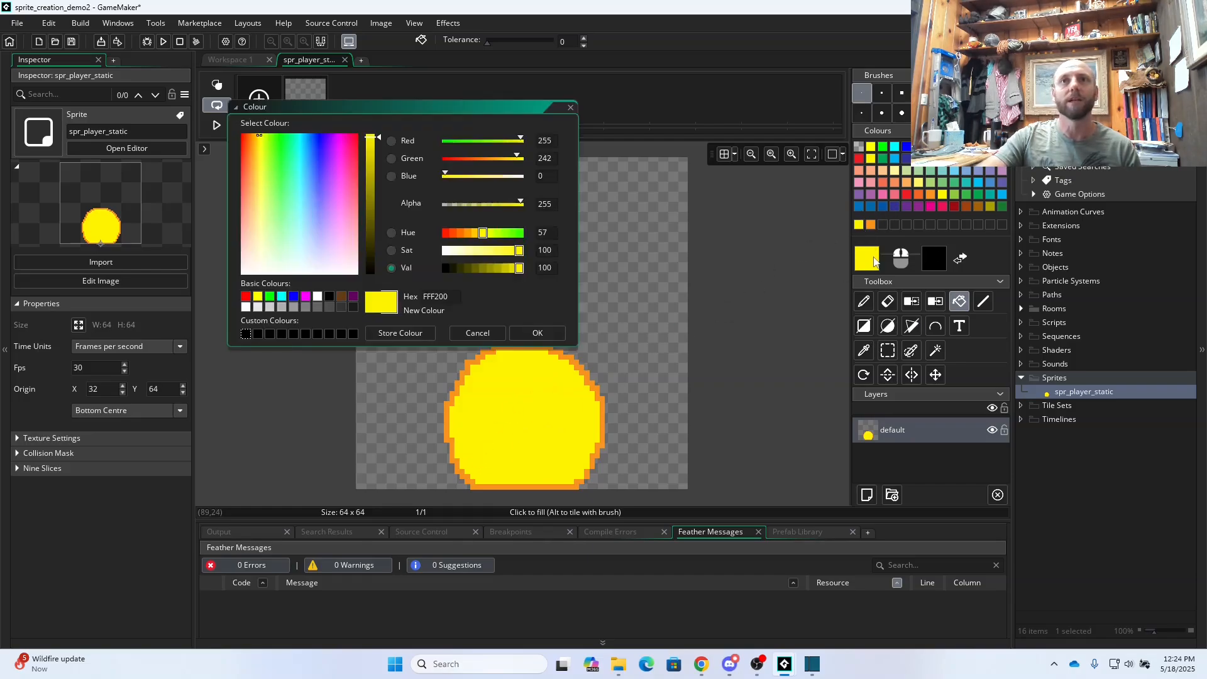
{"action": "left_click", "coordinate": [476, 234]}
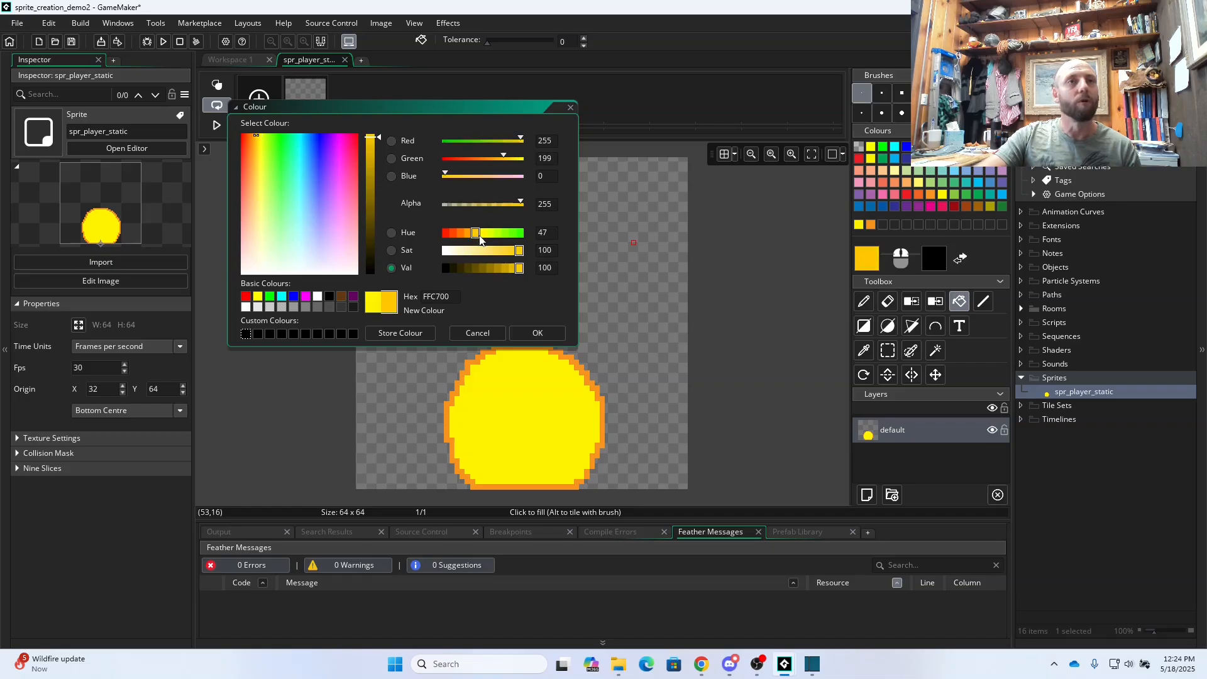
{"action": "left_click", "coordinate": [546, 386]}
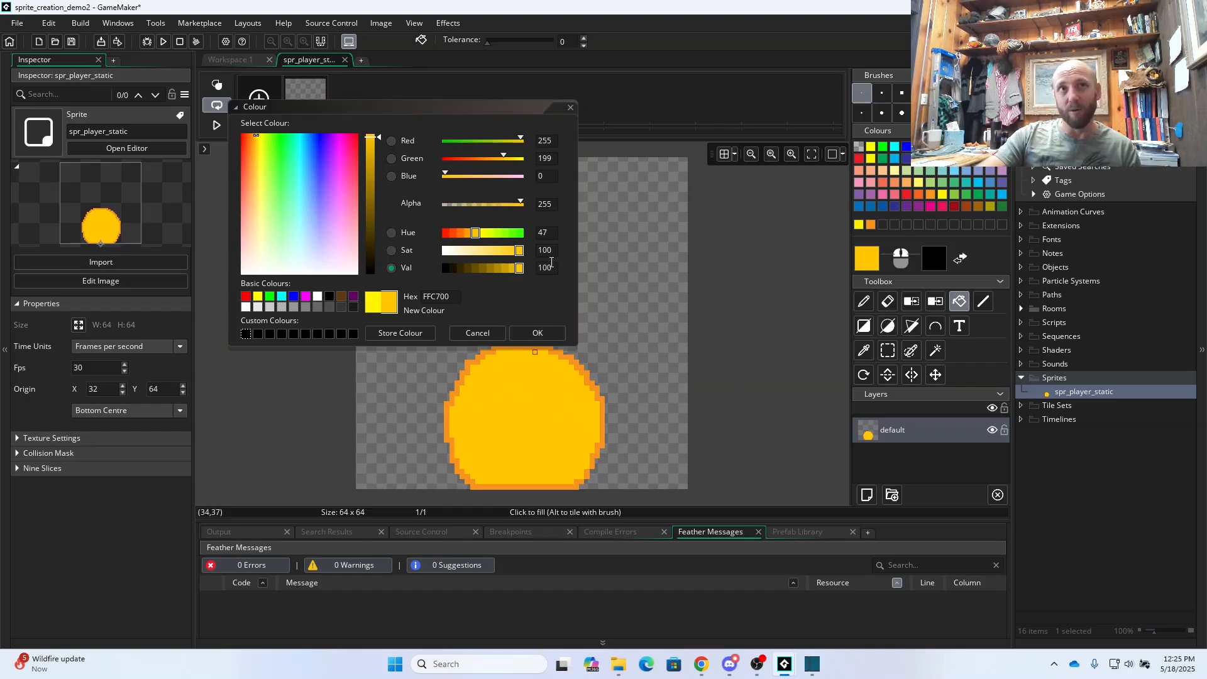
- Alternate the drawing colour between FFF200 and FFC700 to compare the two yellows, ending on FFC700
{"action": "left_click", "coordinate": [485, 236]}
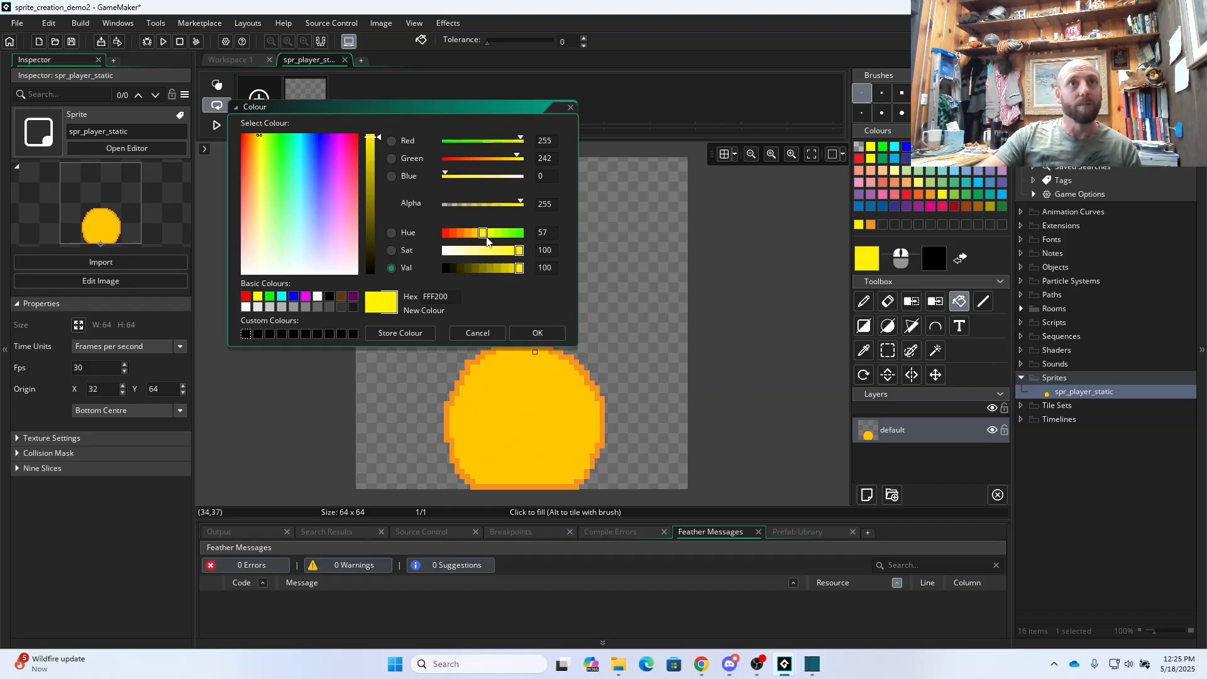
{"action": "left_click", "coordinate": [476, 233]}
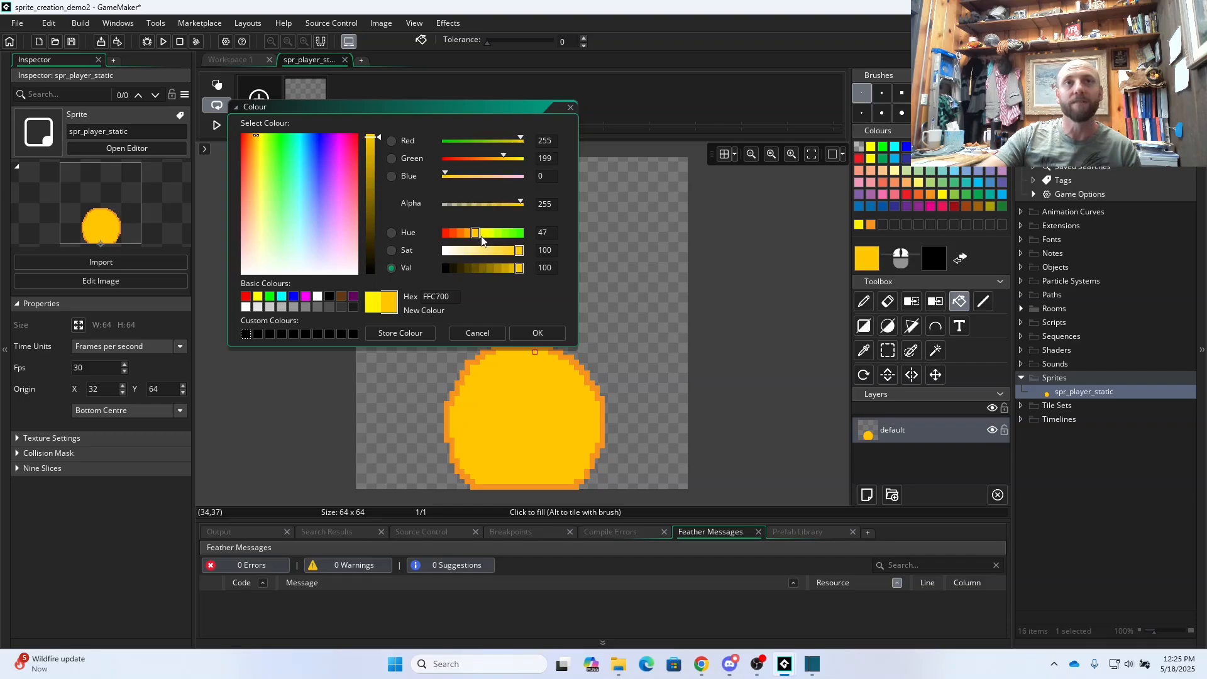
{"action": "left_click", "coordinate": [484, 234]}
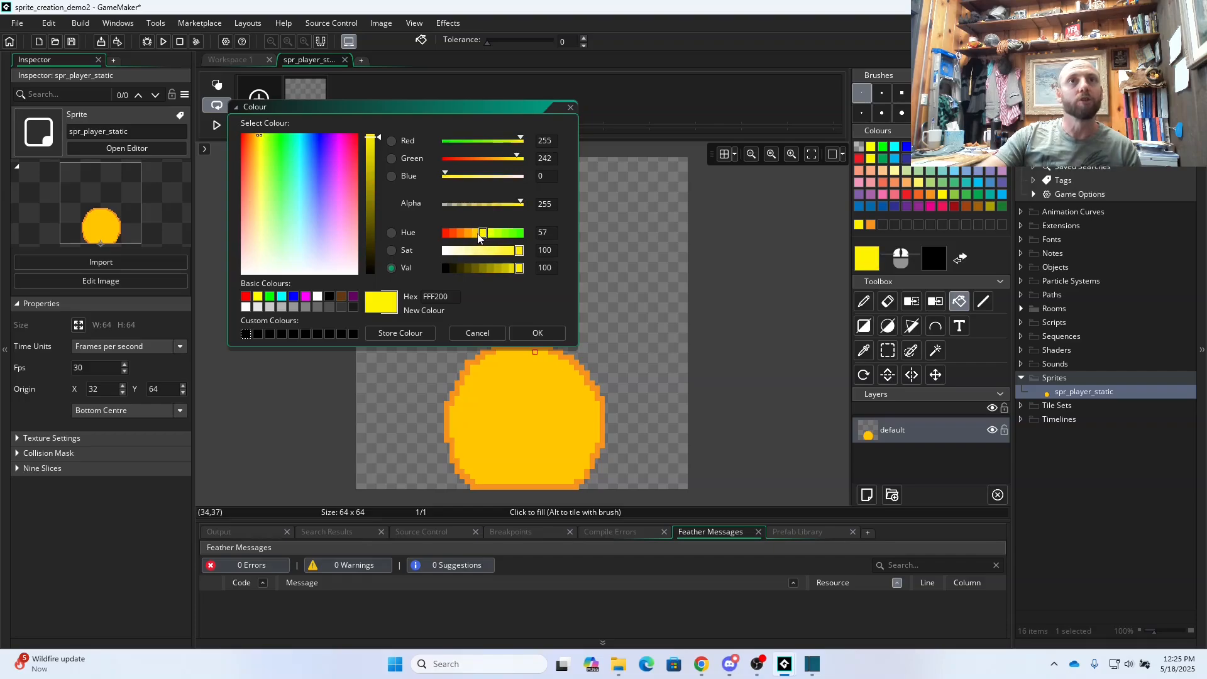
{"action": "left_click", "coordinate": [477, 235]}
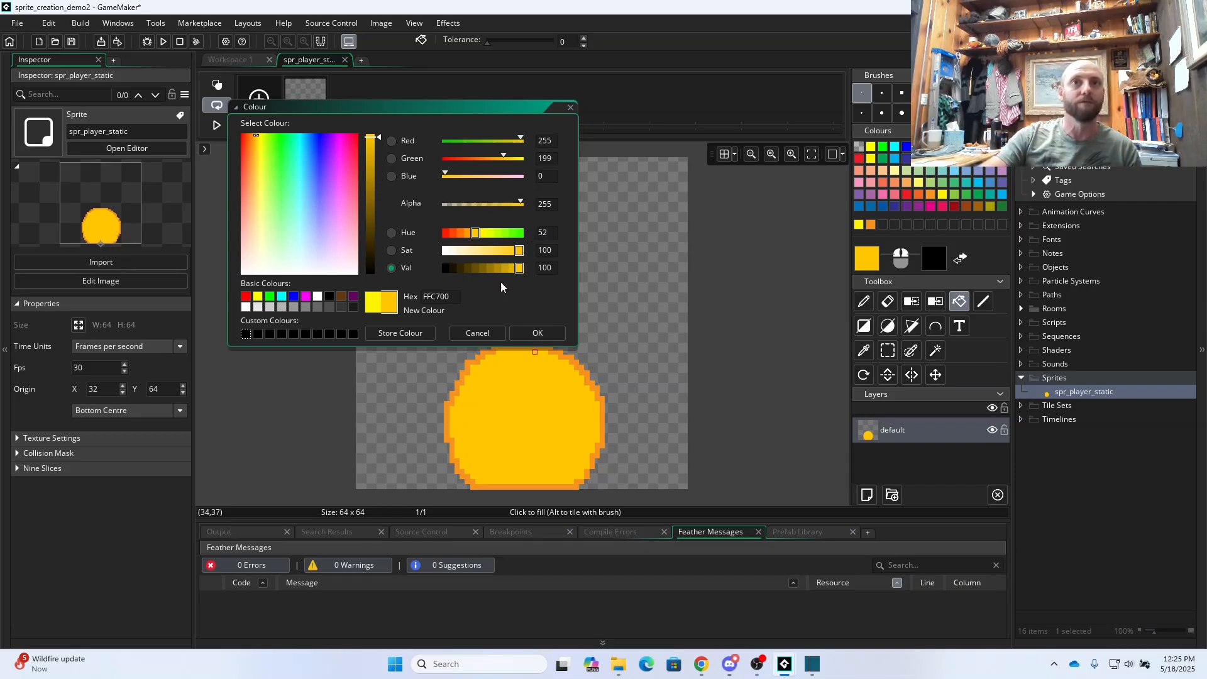
- Refill the body with yellow FFDD00 and accept the colour
{"action": "left_click", "coordinate": [545, 405]}
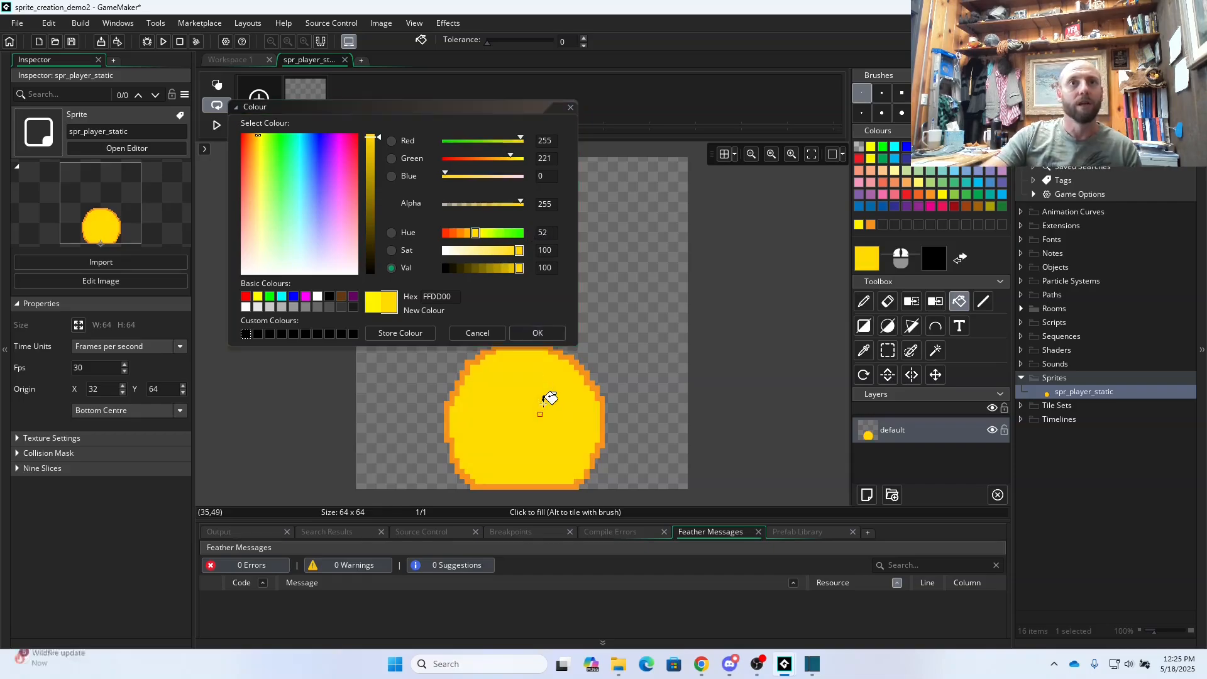
{"action": "left_click", "coordinate": [542, 334]}
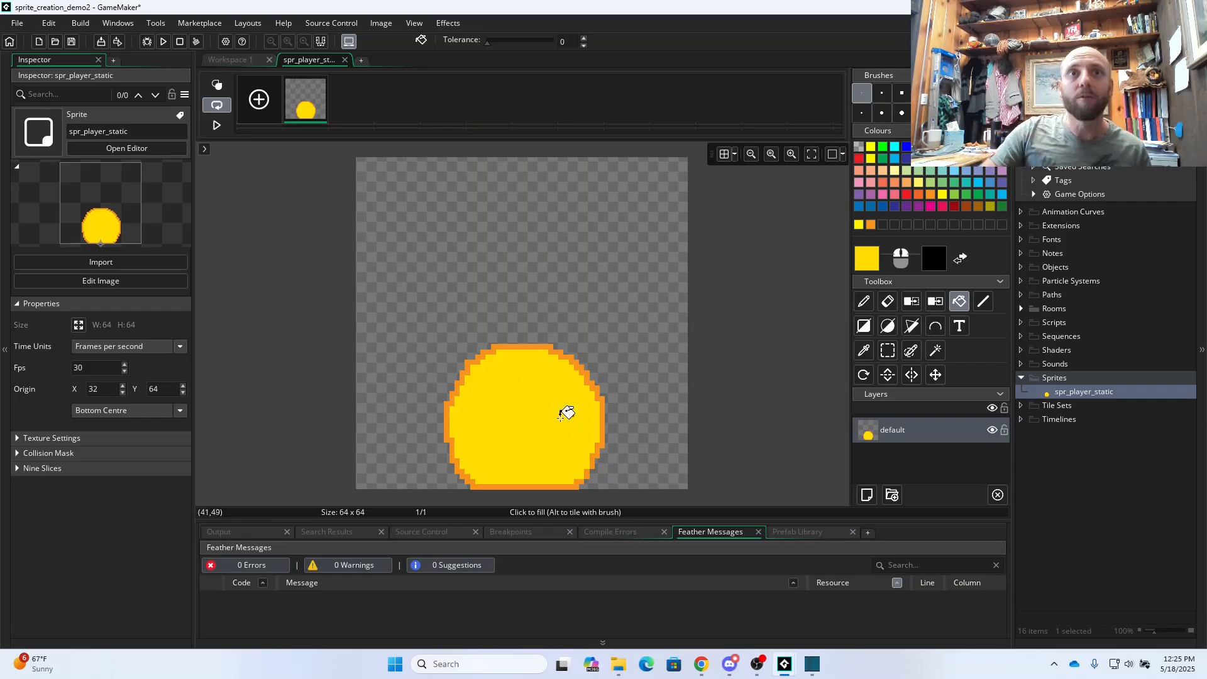
- Rename the default layer as body
{"action": "double_click", "coordinate": [902, 435]}
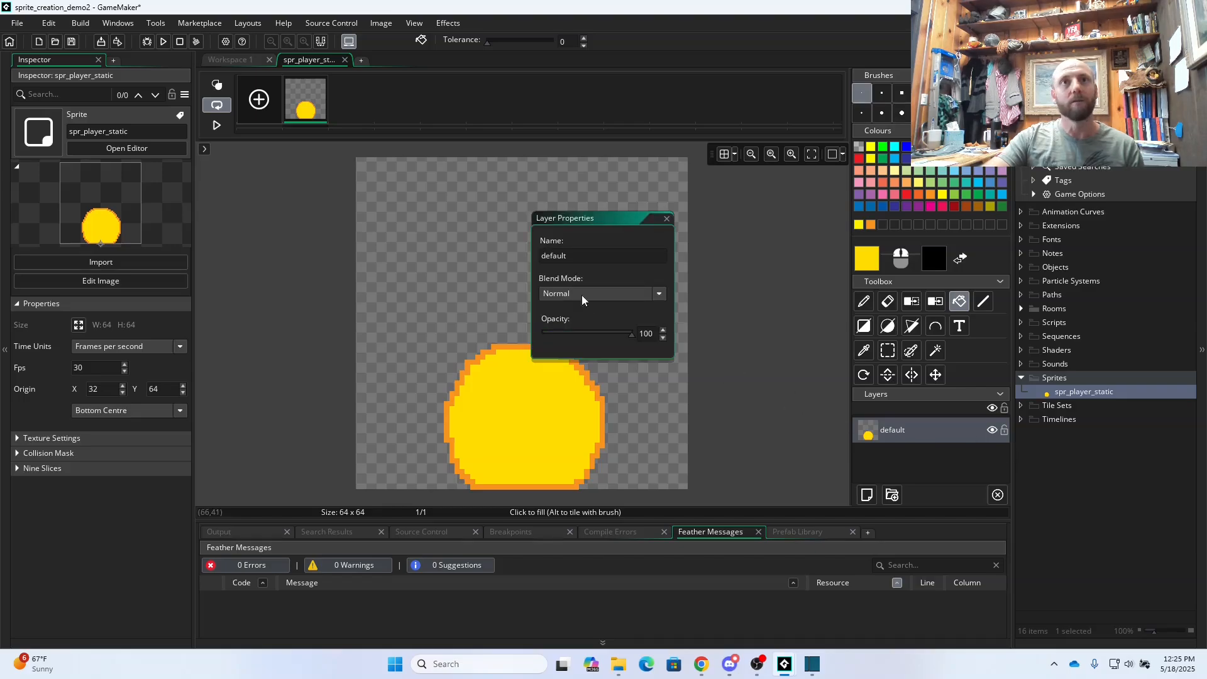
{"action": "left_click_drag", "start_coordinate": [577, 253], "coordinate": [513, 259]}
{"action": "type", "text": "body"}
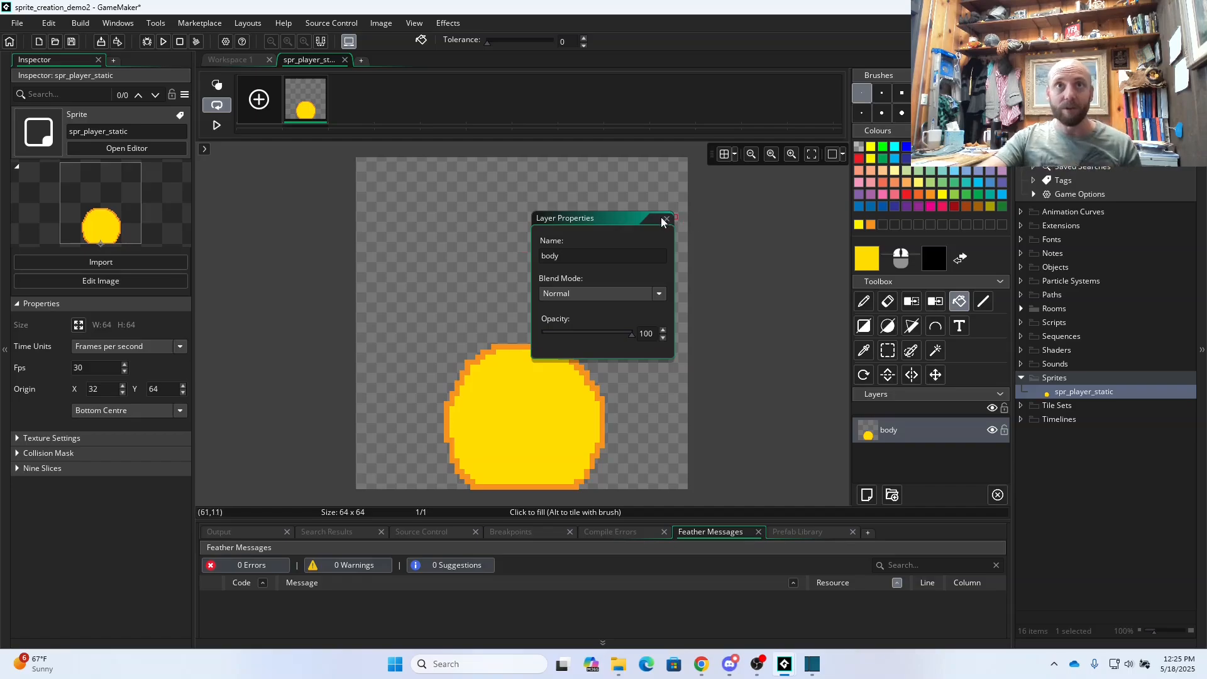
{"action": "left_click", "coordinate": [666, 220]}
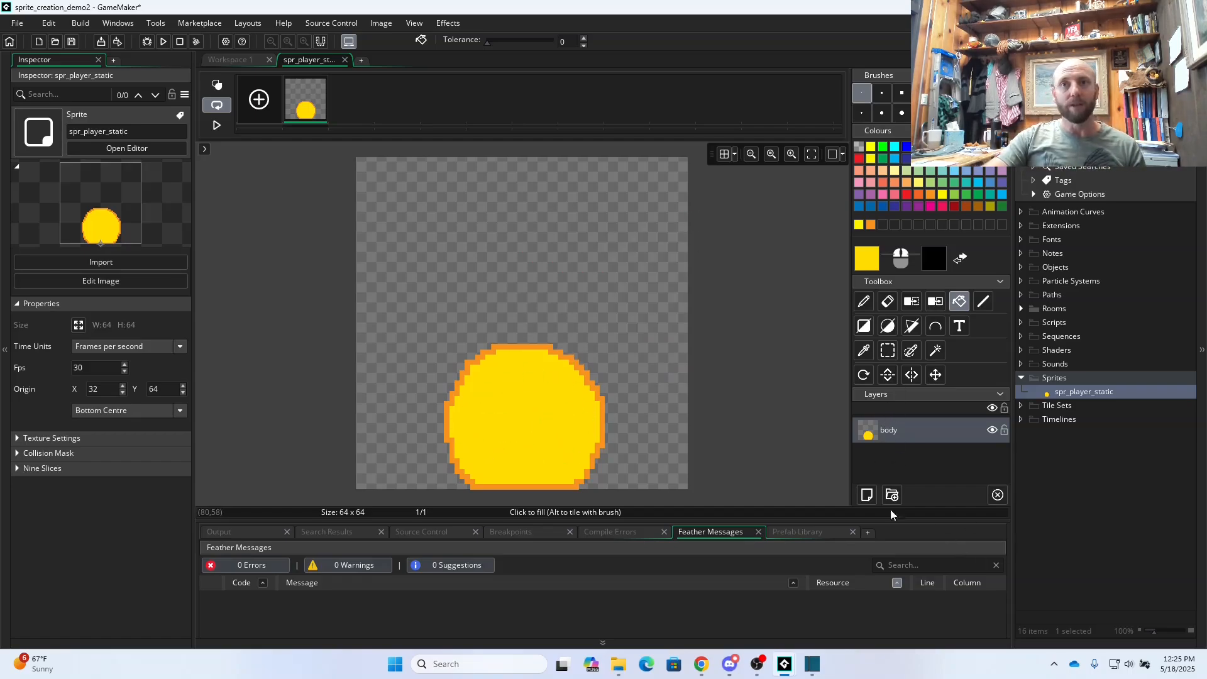
- Add two layers above the body layer and rename the one directly above it as highlights
{"action": "left_click", "coordinate": [868, 496]}
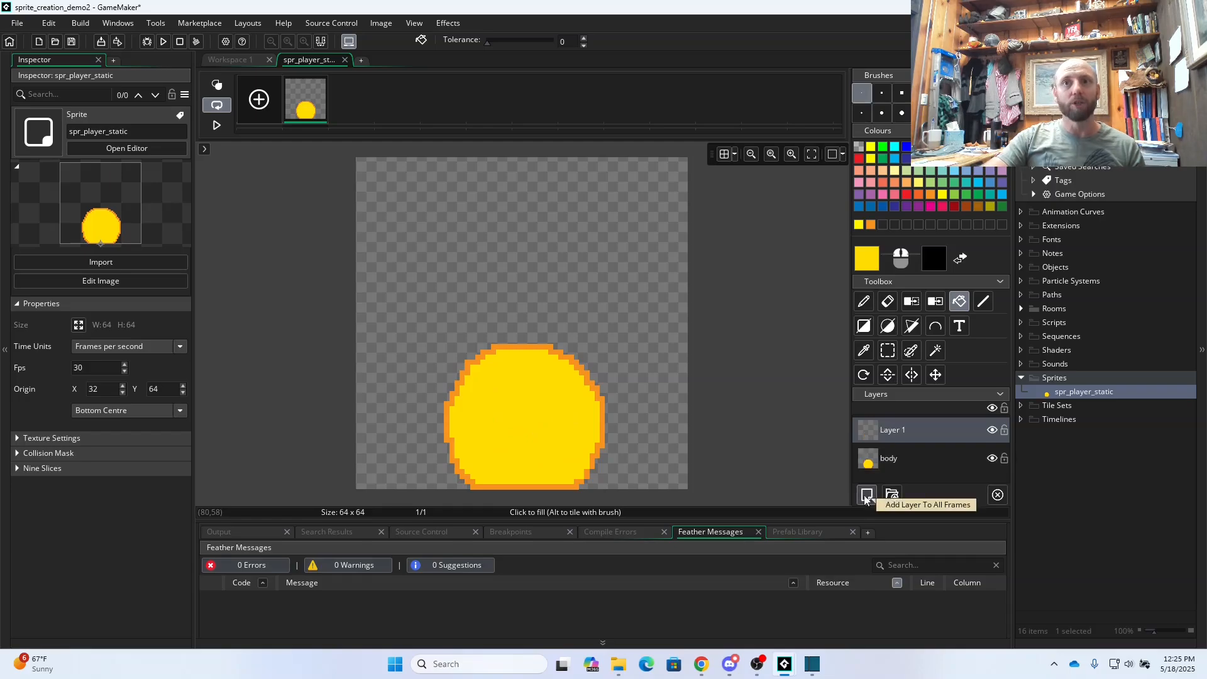
{"action": "left_click", "coordinate": [915, 457]}
{"action": "right_click", "coordinate": [915, 458]}
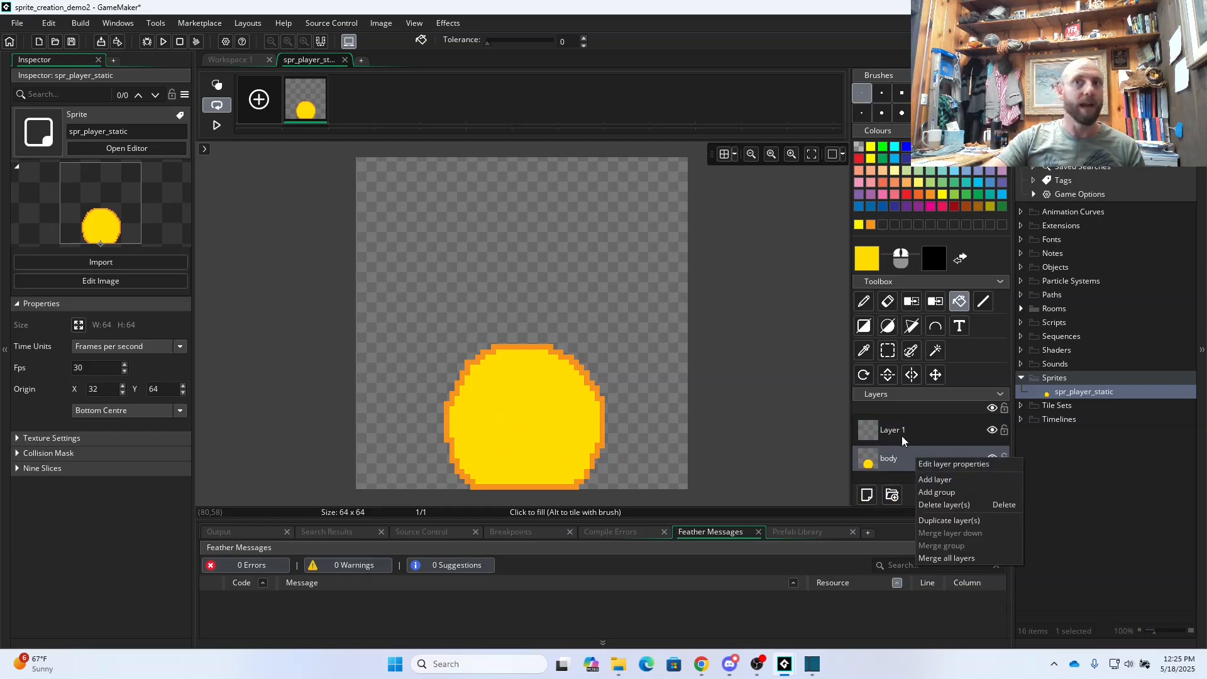
{"action": "left_click", "coordinate": [934, 479]}
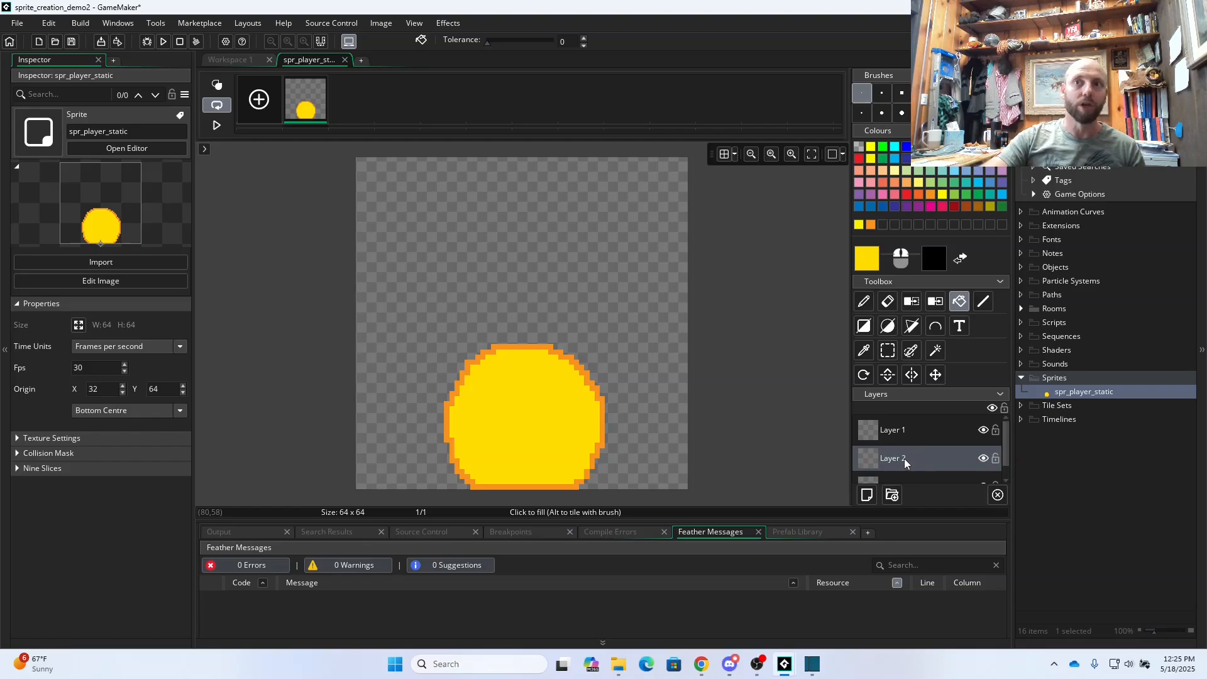
{"action": "double_click", "coordinate": [904, 458]}
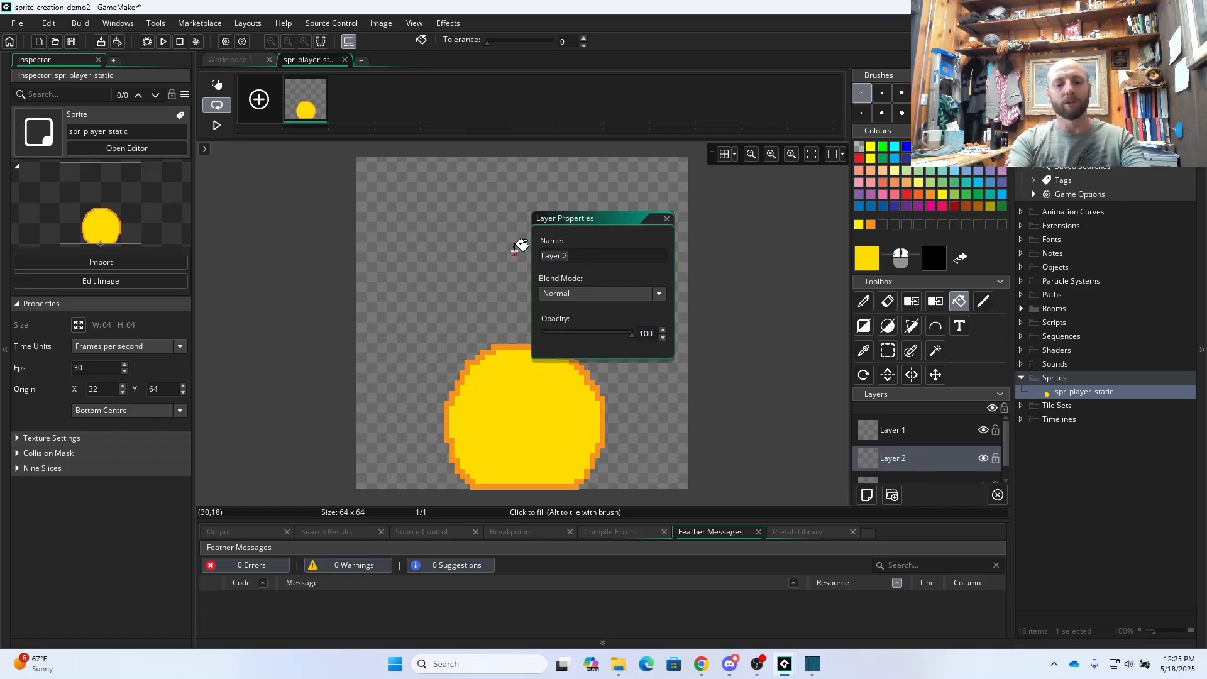
{"action": "type", "text": "highl"}
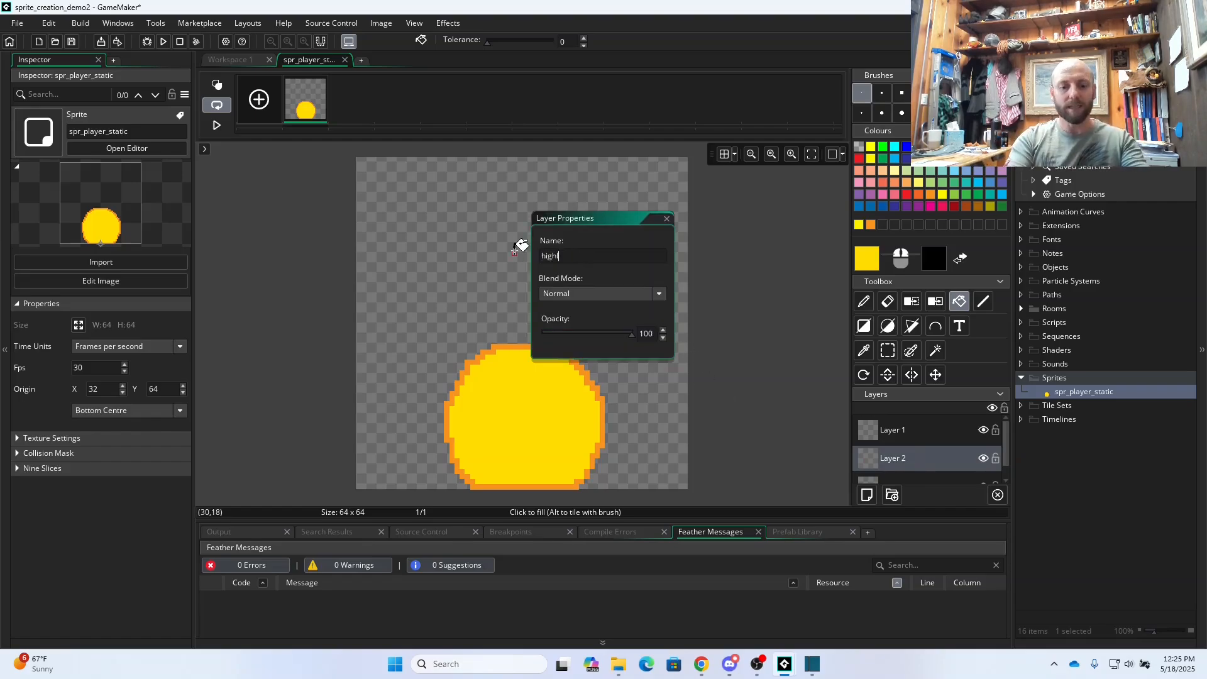
{"action": "type", "text": "ights"}
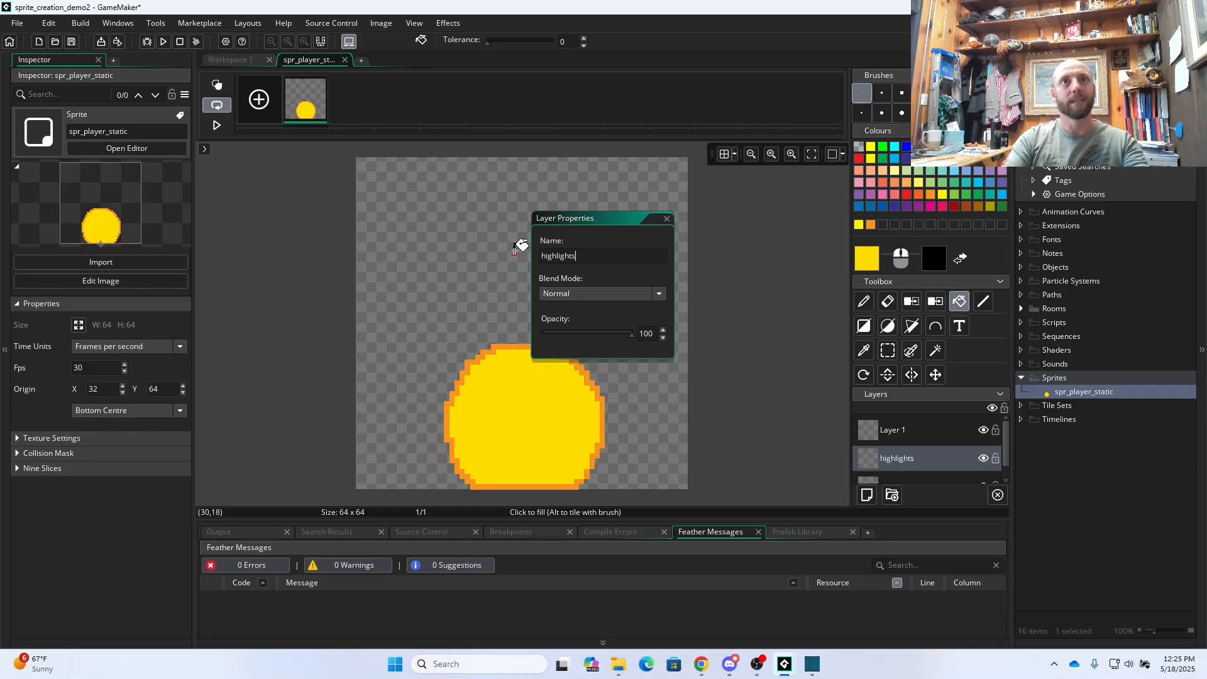
- Rename the topmost layer as eyes and close its properties
{"action": "left_click", "coordinate": [903, 433]}
{"action": "left_click_drag", "start_coordinate": [538, 260], "coordinate": [519, 258]}
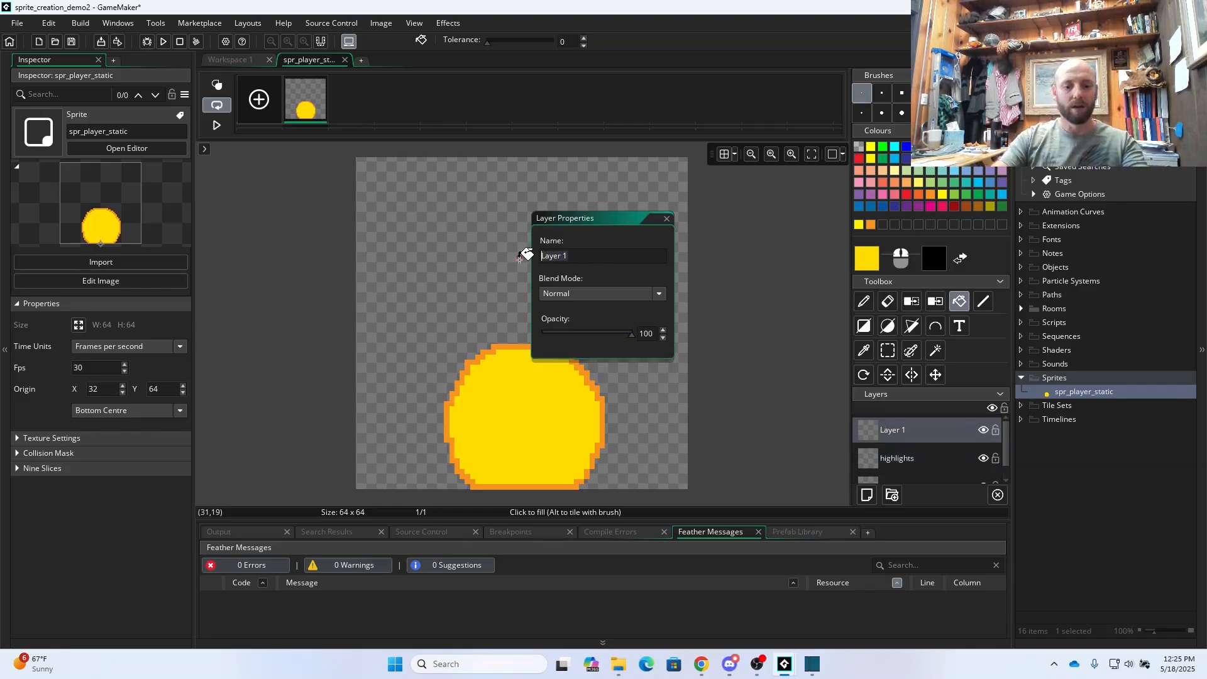
{"action": "type", "text": "eyes"}
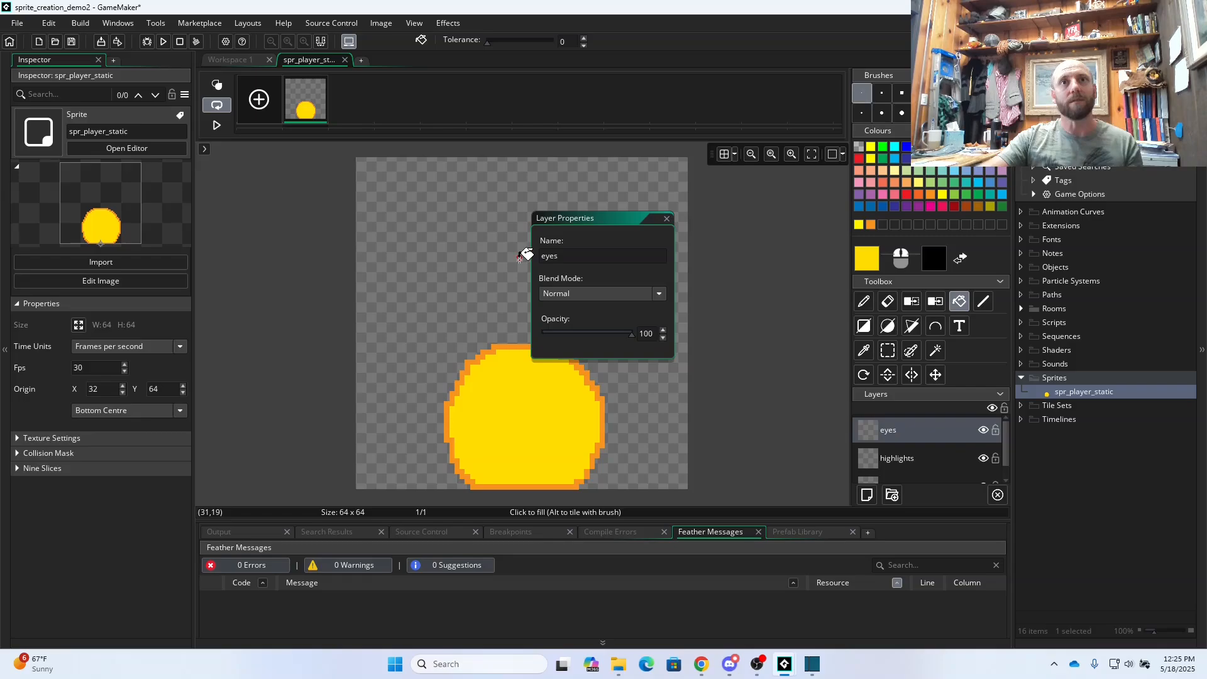
{"action": "left_click", "coordinate": [667, 218]}
- On the eyes layer, paint two black square eyes on the body's upper right with a size 3 brush
{"action": "scroll", "coordinate": [901, 454], "scroll_direction": "down", "scroll_amount": 2}
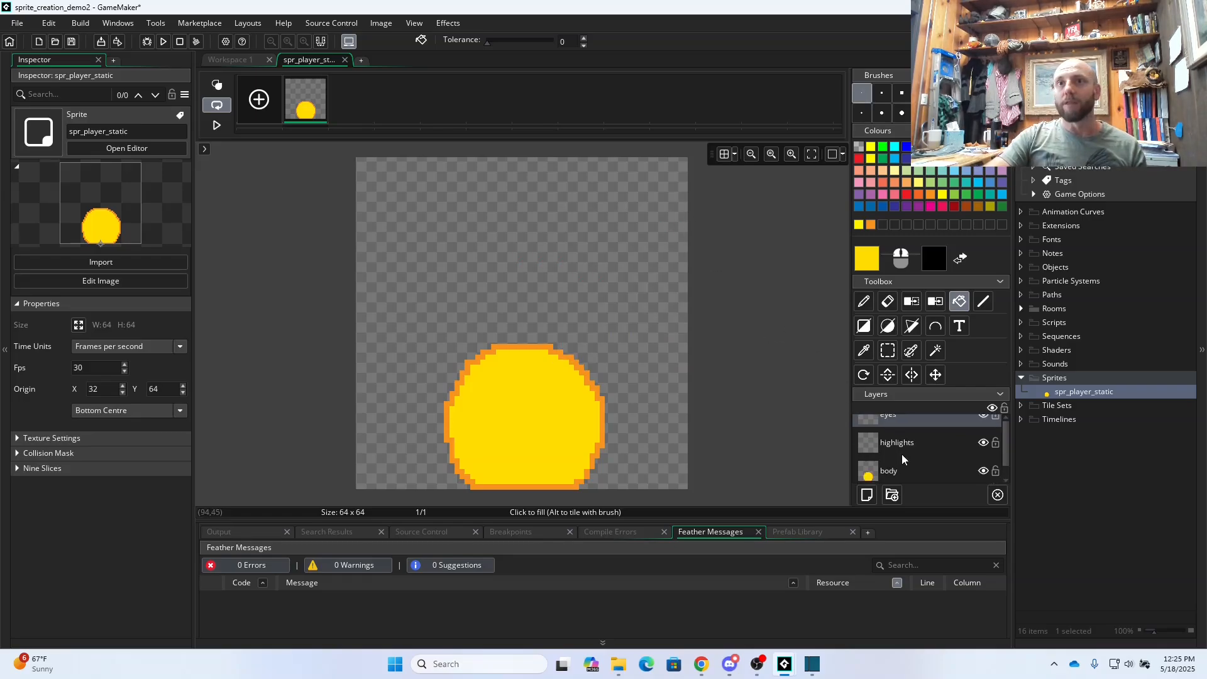
{"action": "scroll", "coordinate": [902, 454], "scroll_direction": "up", "scroll_amount": 2}
{"action": "scroll", "coordinate": [904, 453], "scroll_direction": "down", "scroll_amount": 1}
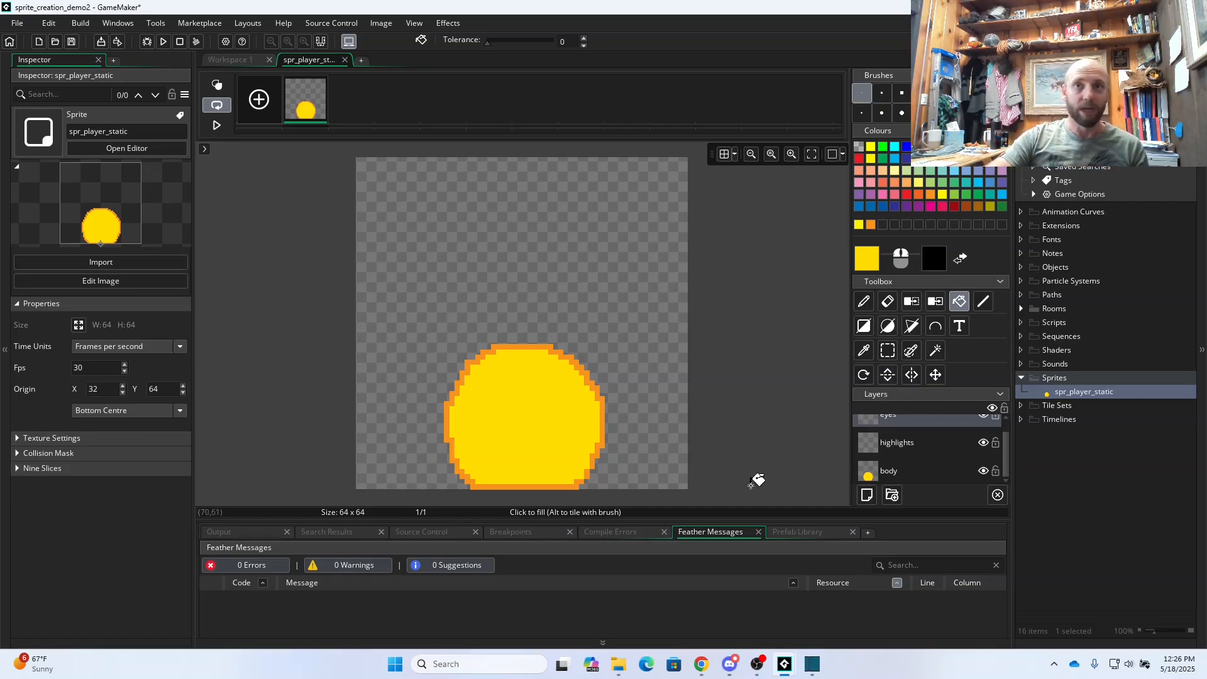
{"action": "left_click", "coordinate": [902, 450]}
{"action": "scroll", "coordinate": [902, 450], "scroll_direction": "up", "scroll_amount": 1}
{"action": "left_click", "coordinate": [895, 432]}
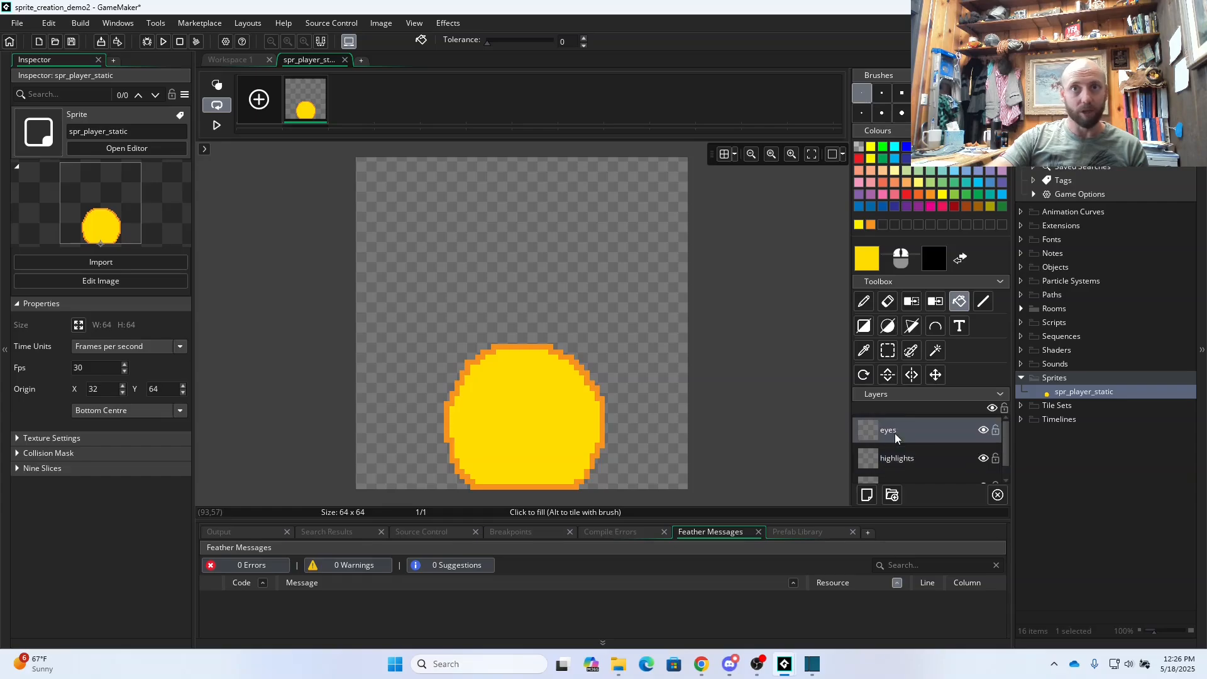
{"action": "left_click", "coordinate": [1001, 158]}
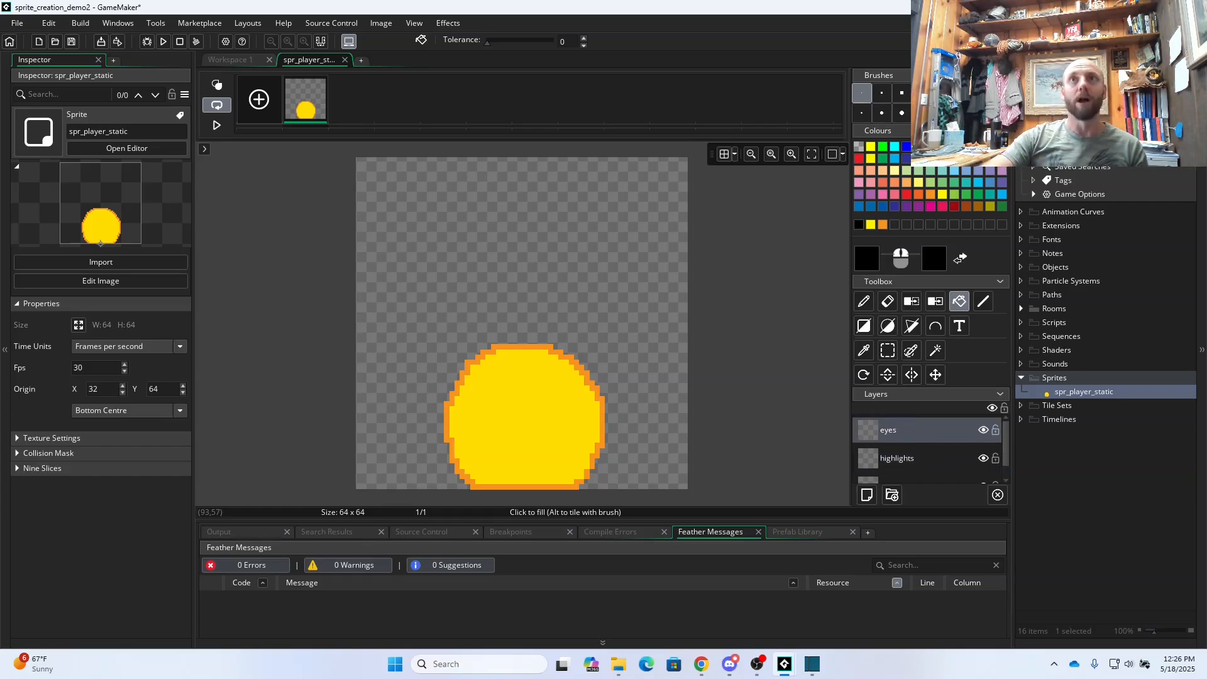
{"action": "left_click", "coordinate": [881, 96]}
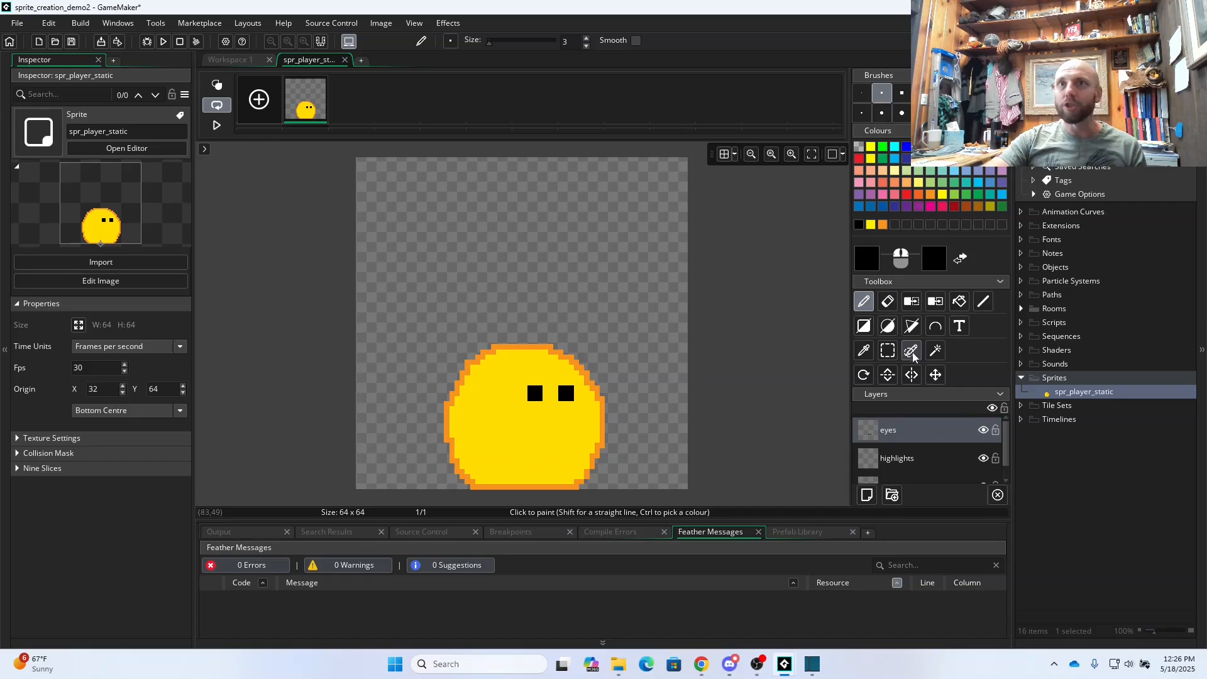
- Select the left eye and move it about two pixels left to widen the gap between the eyes
{"action": "left_click", "coordinate": [887, 350]}
{"action": "left_click", "coordinate": [526, 383]}
{"action": "mouse_move", "coordinate": [525, 383]}
{"action": "left_mouse_down"}
{"action": "mouse_move", "coordinate": [546, 403]}
{"action": "mouse_move", "coordinate": [529, 392]}
{"action": "left_mouse_up"}
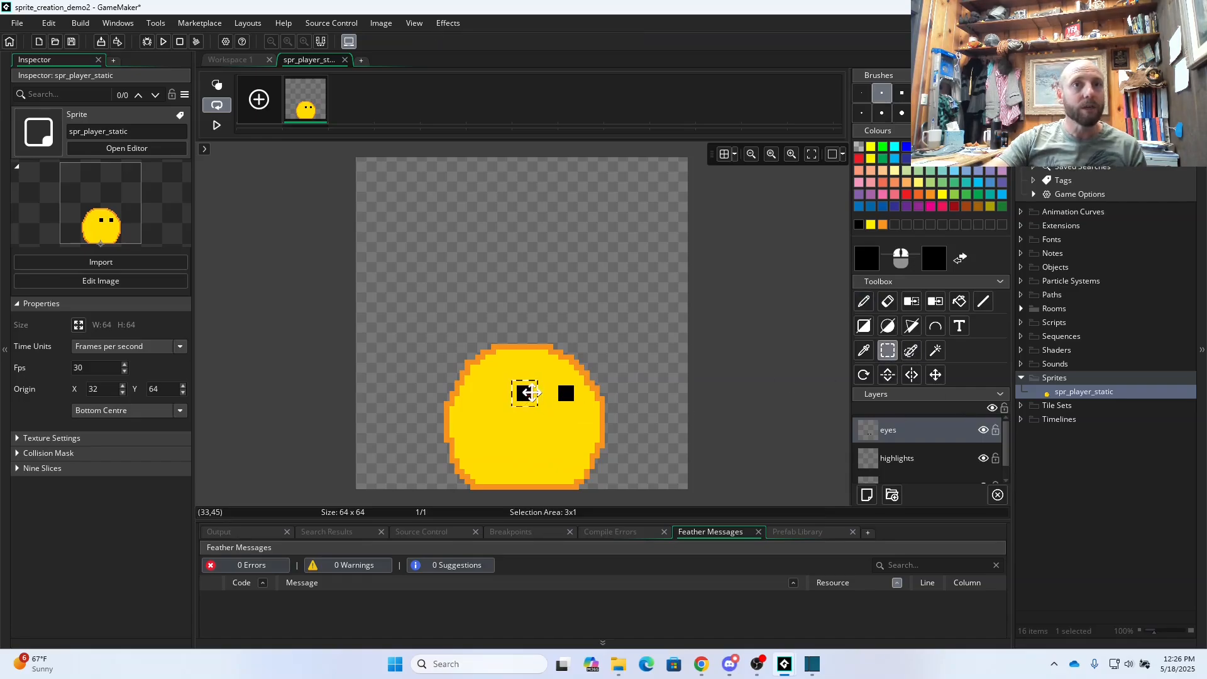
{"action": "left_click", "coordinate": [582, 436]}
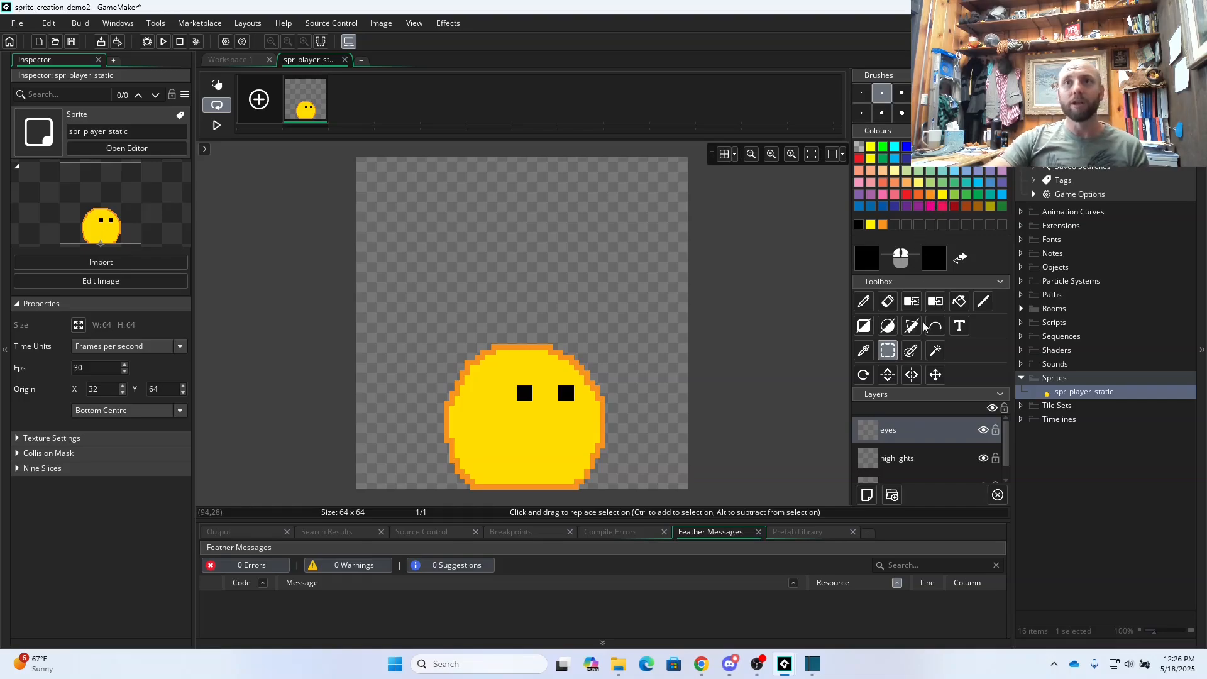
- Switch to the highlights layer and sample the body's yellow as the drawing colour
{"action": "left_click", "coordinate": [895, 459]}
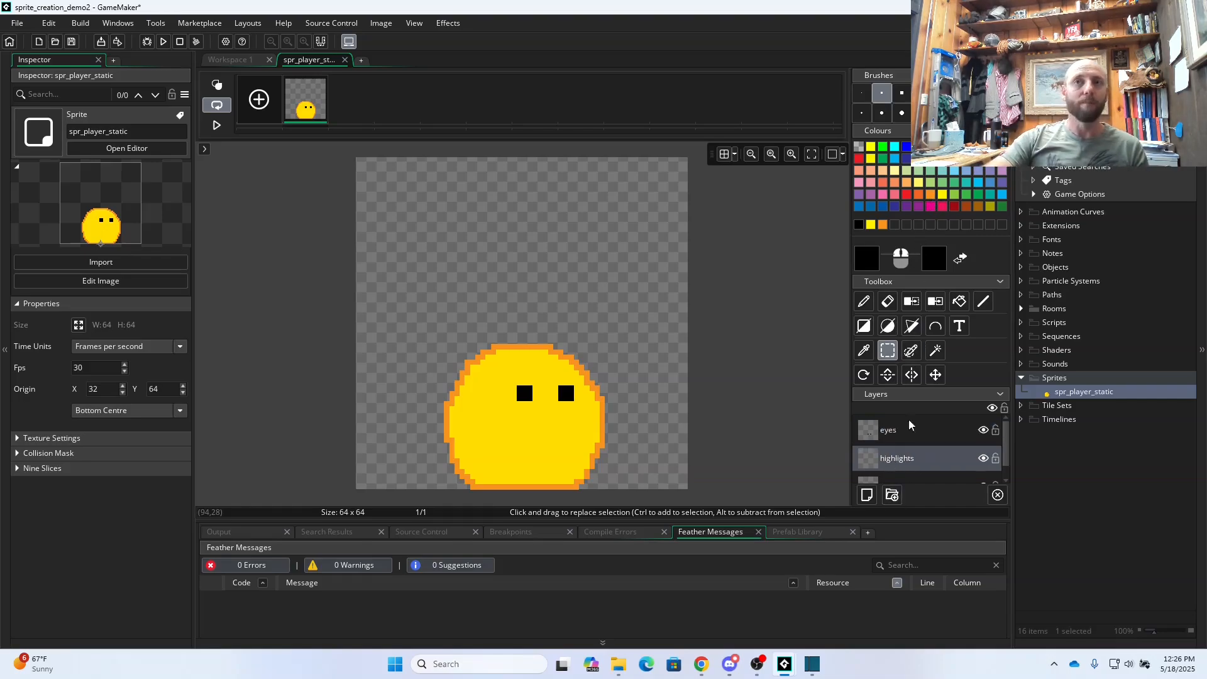
{"action": "left_click", "coordinate": [863, 350]}
{"action": "left_click", "coordinate": [539, 366]}
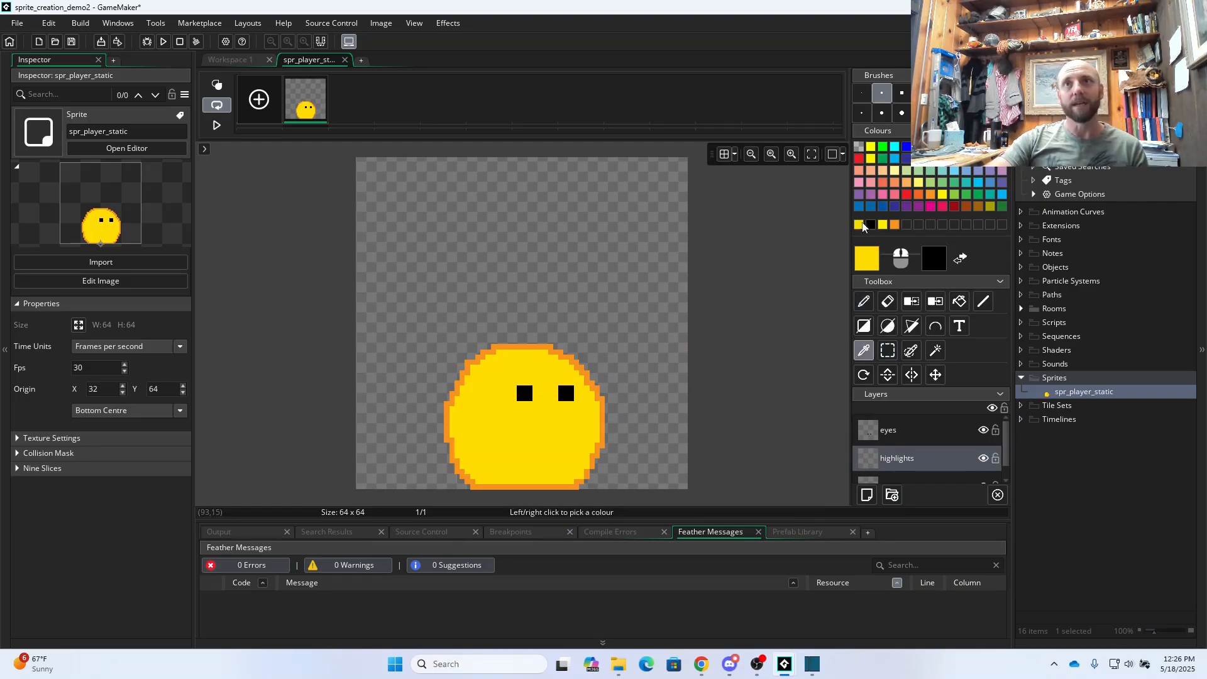
- Try hue 62 (F6FF00) for the drawing colour, return it to hue 52 (FFDD00) and sample the body again
{"action": "left_click", "coordinate": [865, 267]}
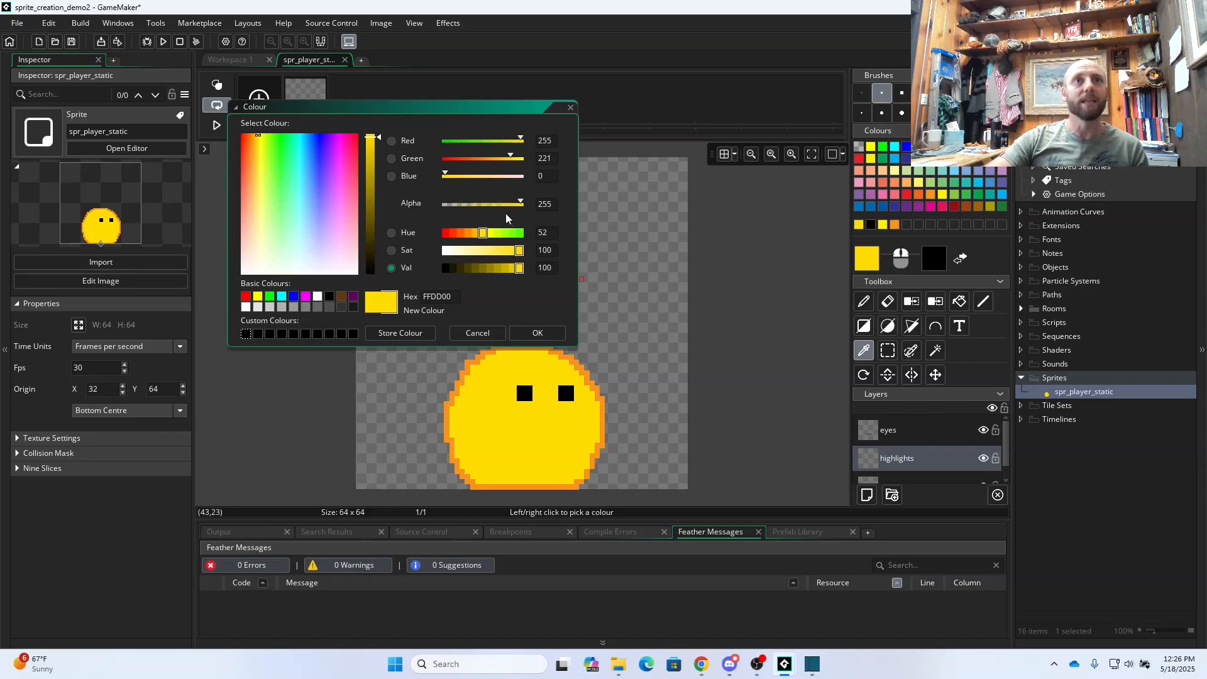
{"action": "left_click", "coordinate": [491, 234]}
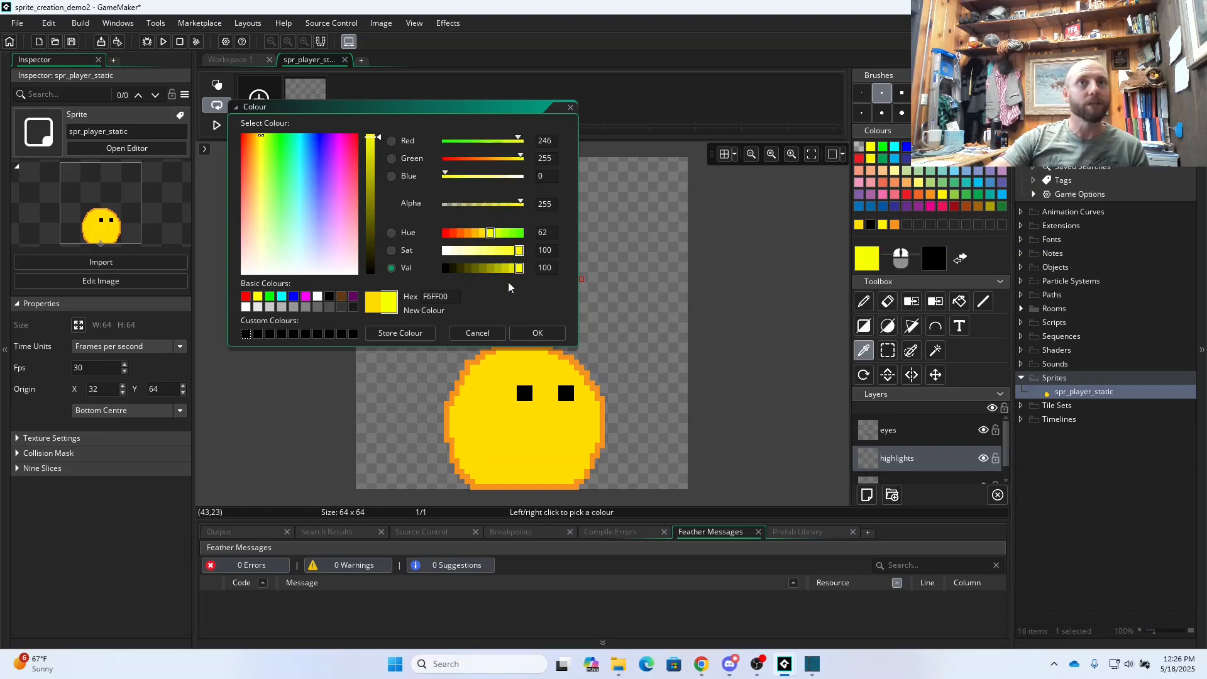
{"action": "left_click", "coordinate": [484, 234]}
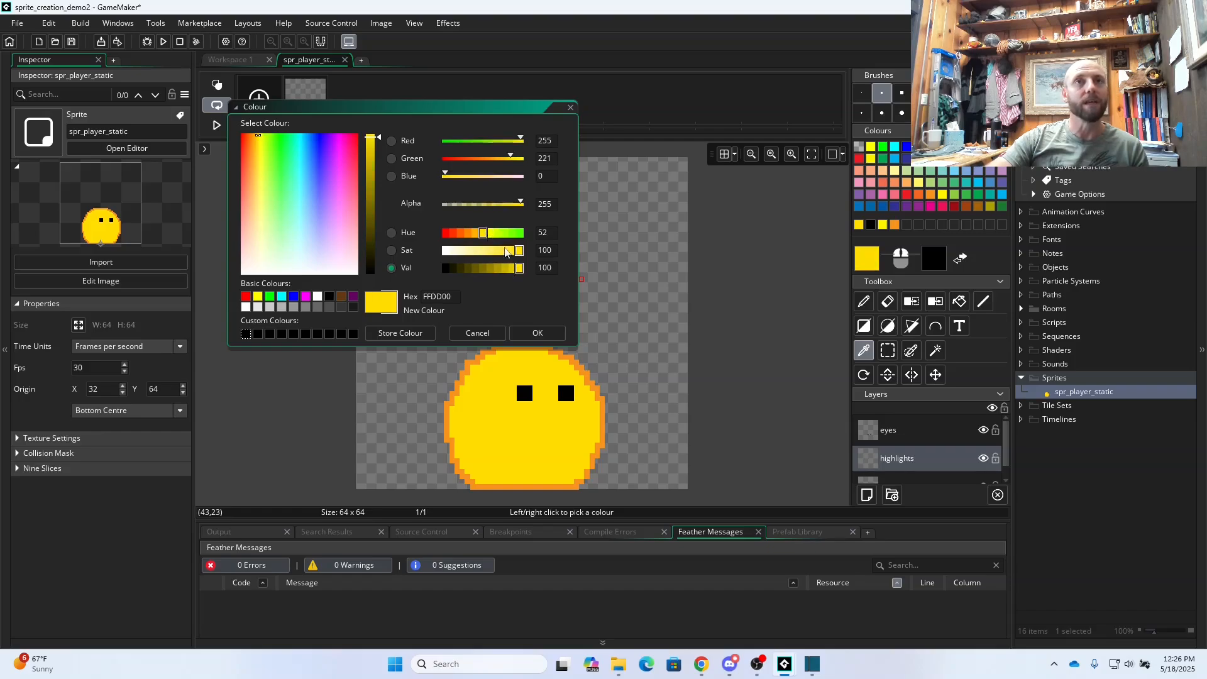
{"action": "left_click", "coordinate": [538, 331]}
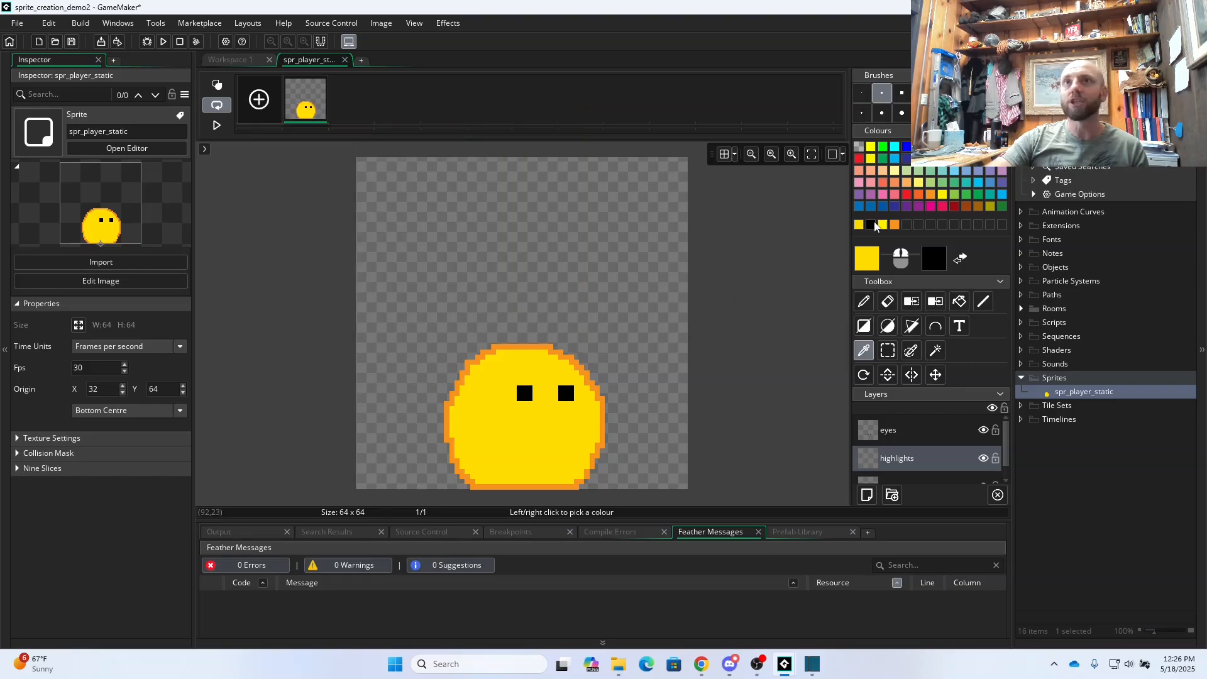
{"action": "left_click", "coordinate": [514, 359]}
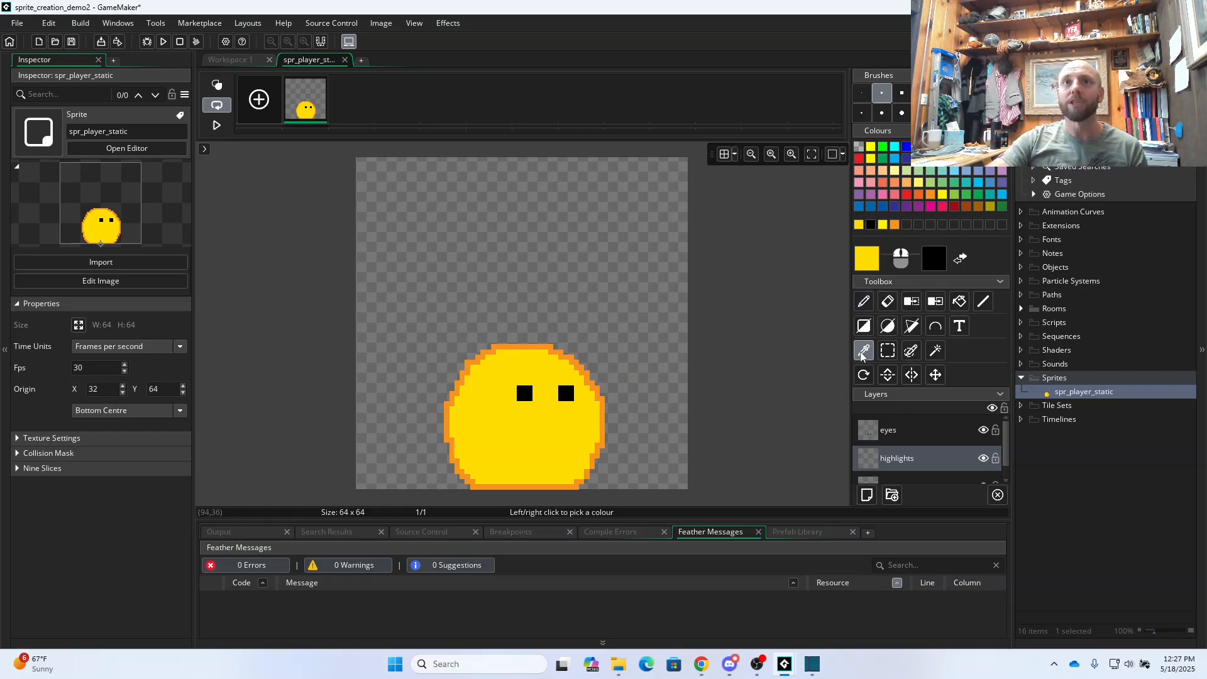
- Paint a small brighter-yellow highlight near the top of the body with a size 1 Pencil and tidy it with the Eraser
{"action": "left_click", "coordinate": [865, 300]}
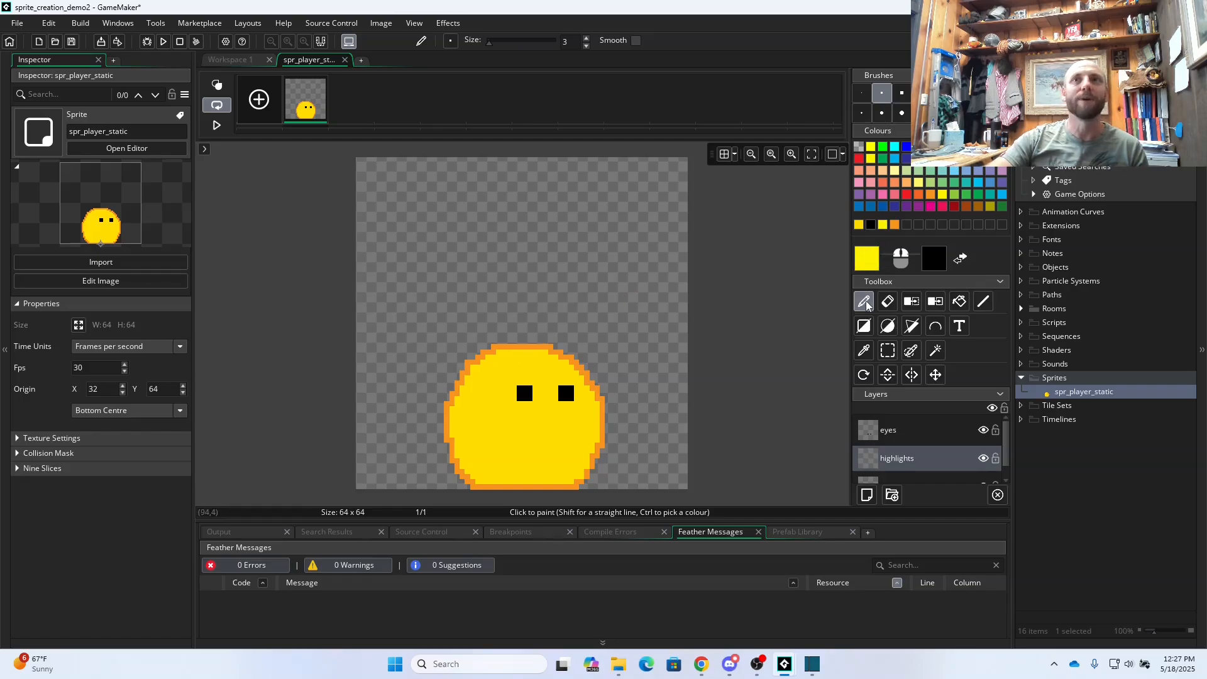
{"action": "left_click", "coordinate": [861, 92]}
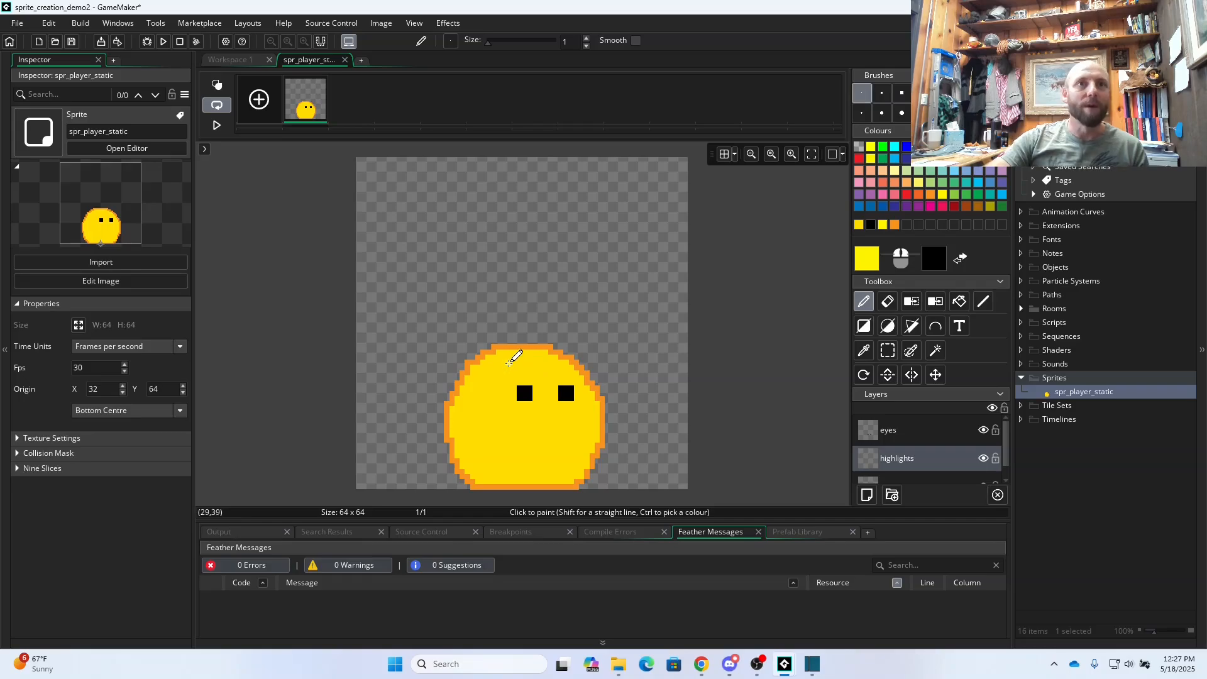
{"action": "mouse_move", "coordinate": [513, 362]}
{"action": "left_mouse_down"}
{"action": "mouse_move", "coordinate": [533, 359]}
{"action": "mouse_move", "coordinate": [503, 367]}
{"action": "left_mouse_up"}
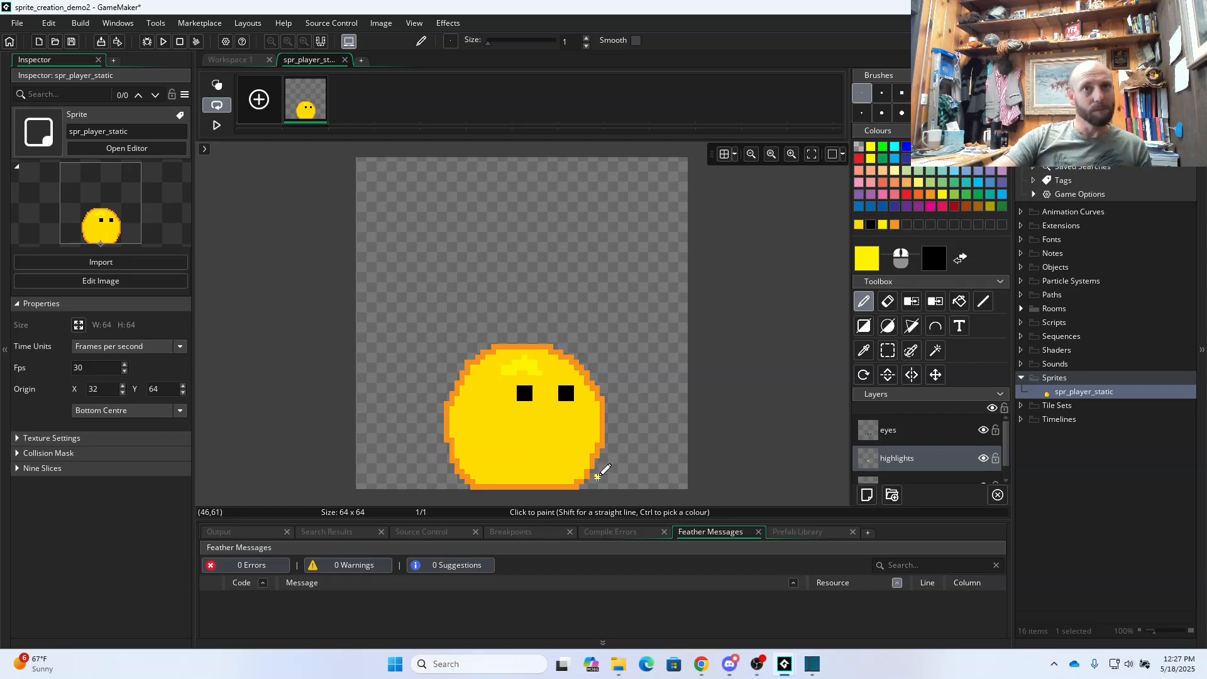
{"action": "left_click", "coordinate": [887, 301]}
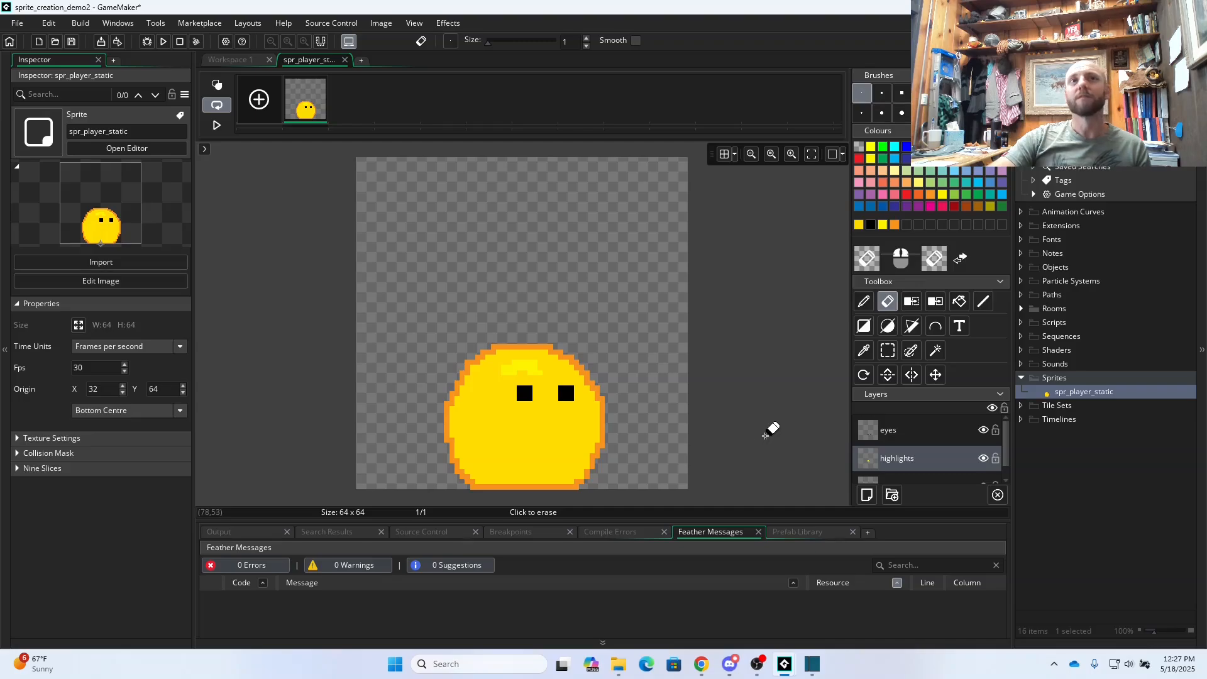
{"action": "left_click", "coordinate": [863, 301]}
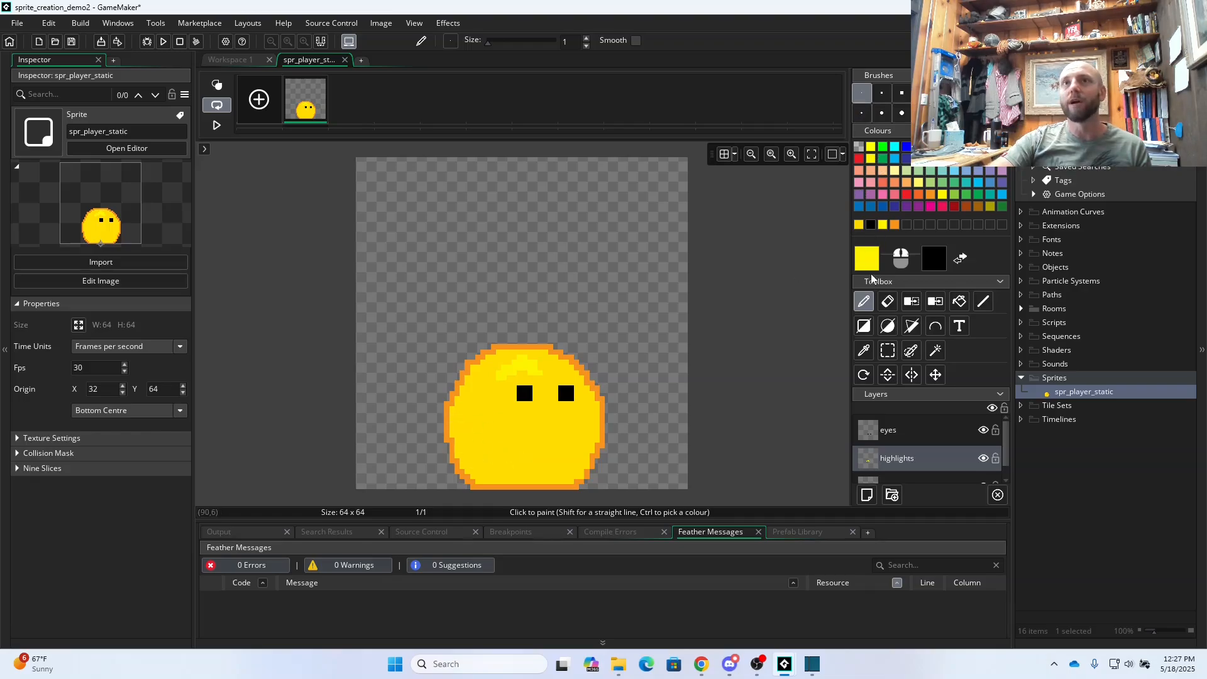
- Darken the body's yellow to value 80 (CCAD00), try a shading stroke near the body's lower-left edge and undo it
{"action": "left_click", "coordinate": [860, 225]}
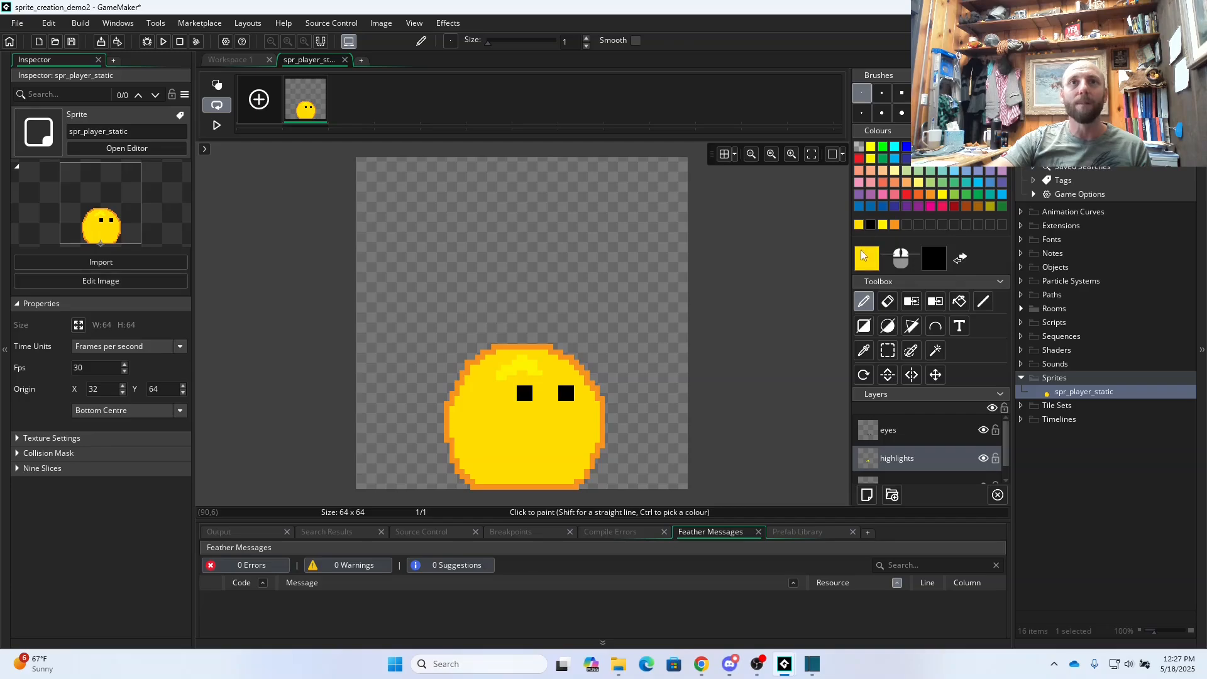
{"action": "left_click", "coordinate": [868, 261]}
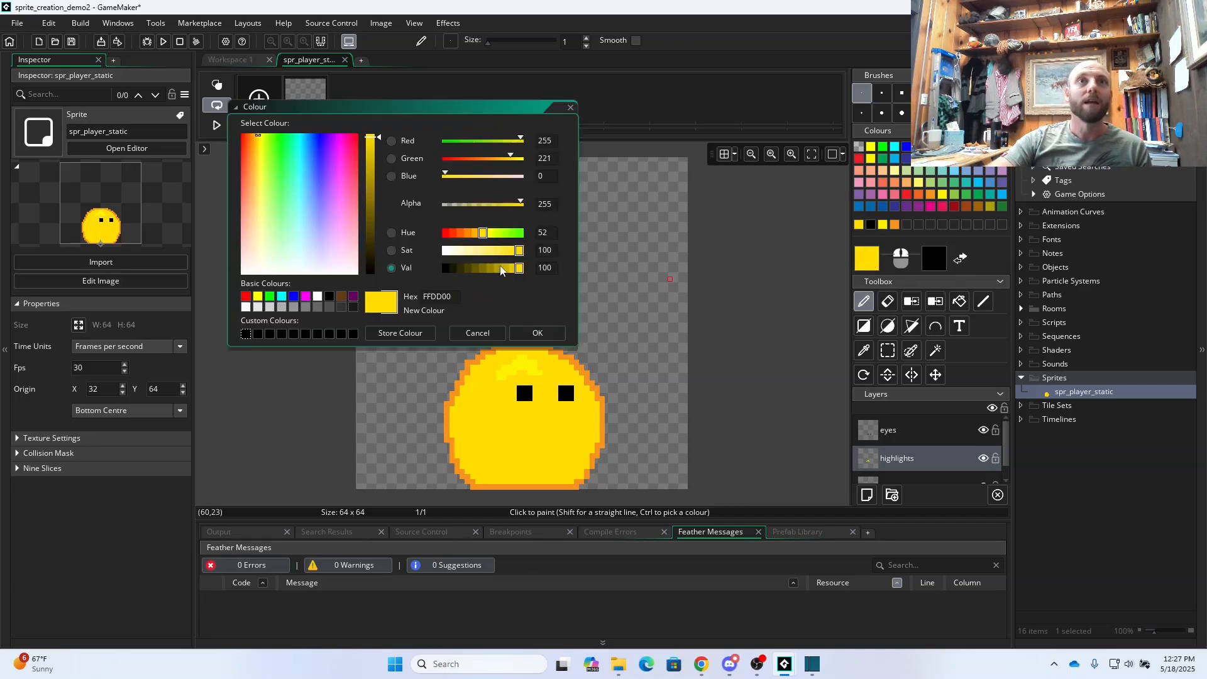
{"action": "left_click", "coordinate": [371, 147]}
{"action": "left_click_drag", "start_coordinate": [372, 147], "coordinate": [371, 145]}
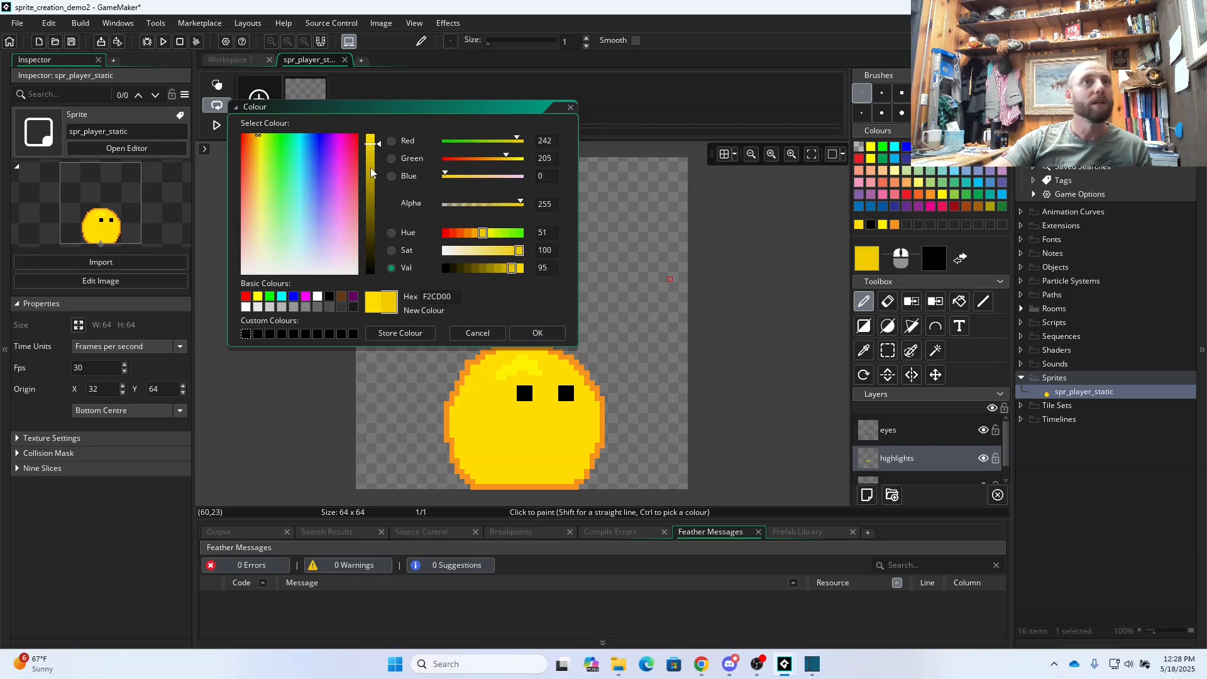
{"action": "left_click", "coordinate": [370, 149]}
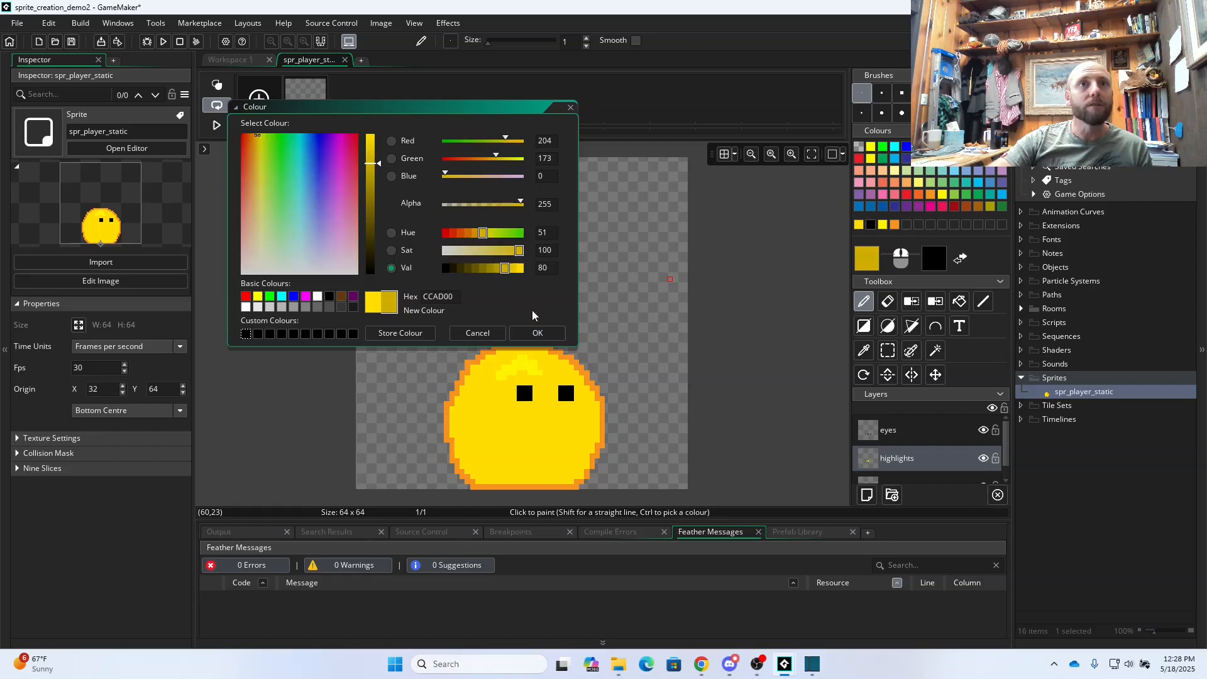
{"action": "left_click", "coordinate": [538, 331]}
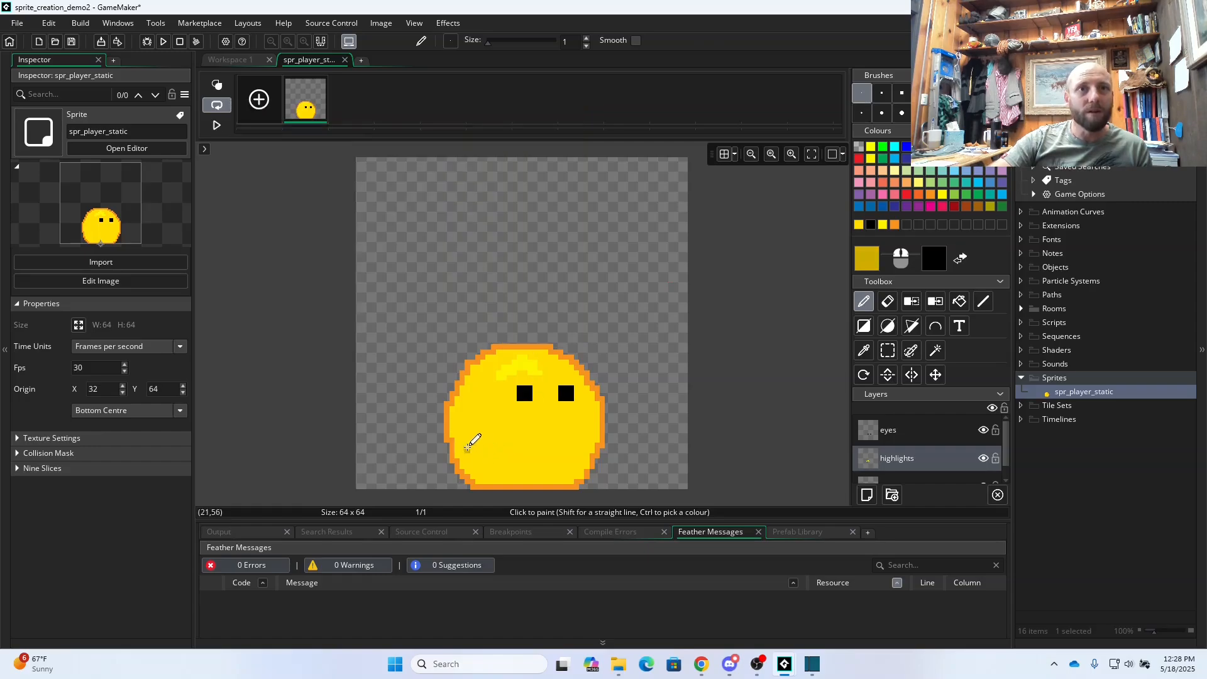
{"action": "left_click_drag", "start_coordinate": [463, 445], "coordinate": [484, 461]}
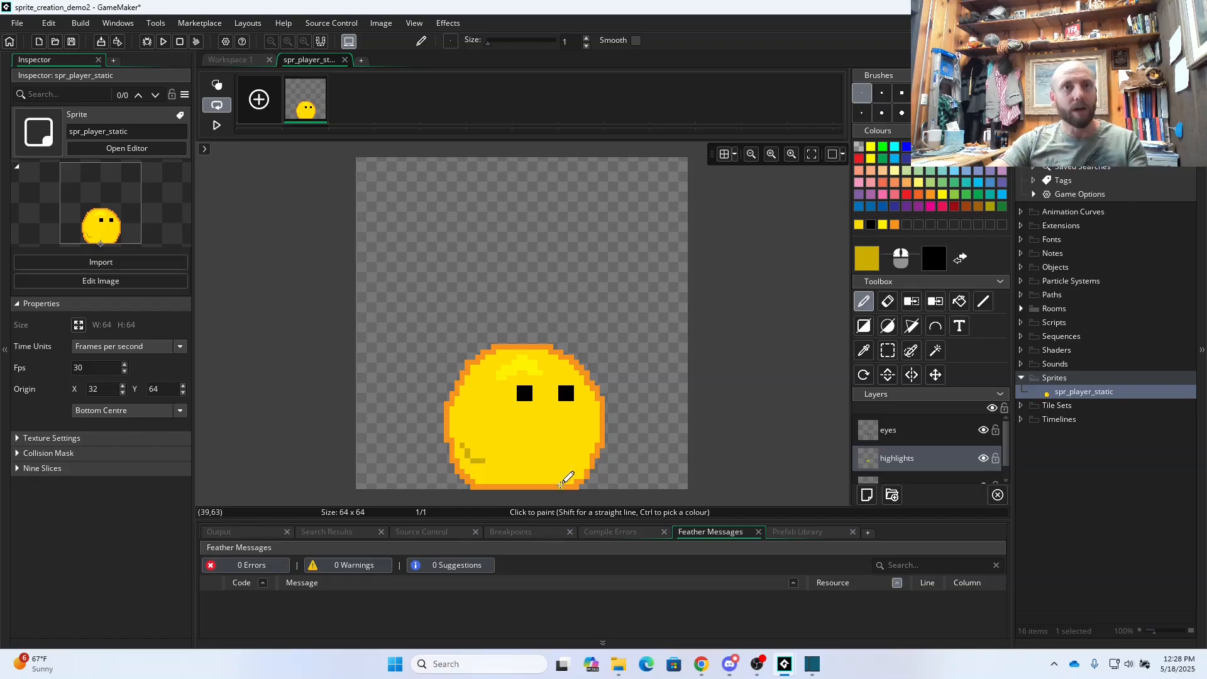
{"action": "key", "text": "ctrl+z"}
- Try a lower-left shading stroke at value 90 (E5C200), return the colour to value 100 (FFD800) and undo the stroke
{"action": "left_click", "coordinate": [868, 263]}
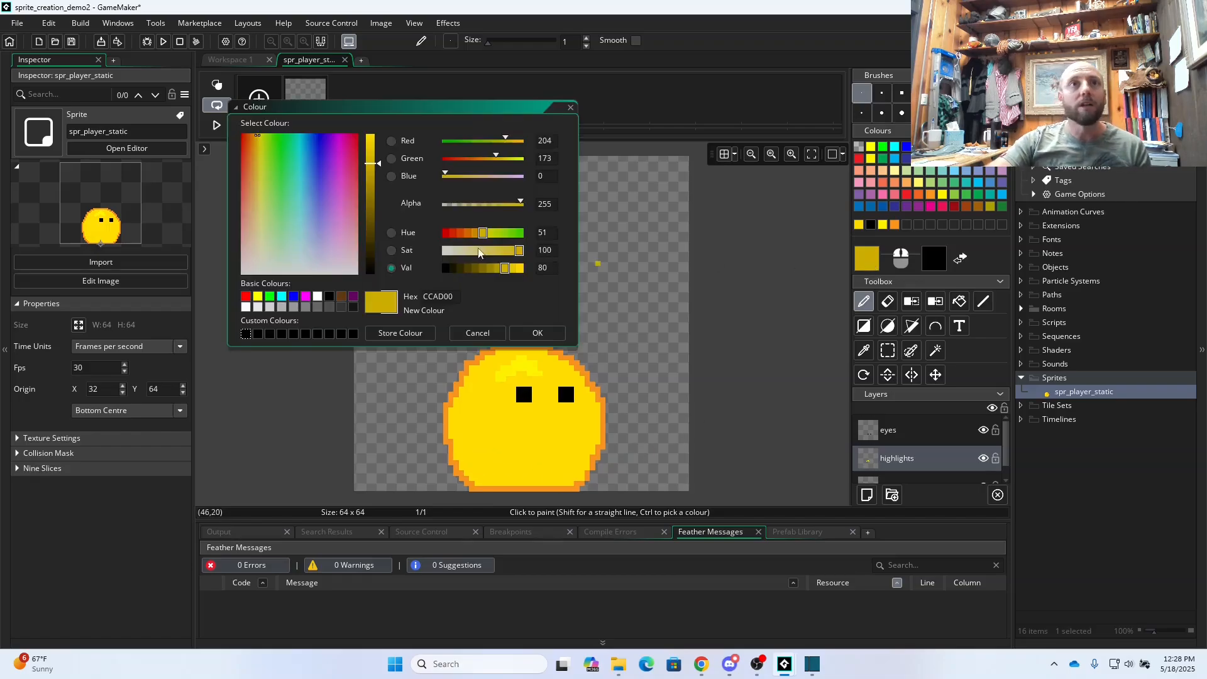
{"action": "left_click", "coordinate": [518, 268]}
{"action": "left_click", "coordinate": [525, 331]}
{"action": "left_click_drag", "start_coordinate": [470, 438], "coordinate": [493, 473]}
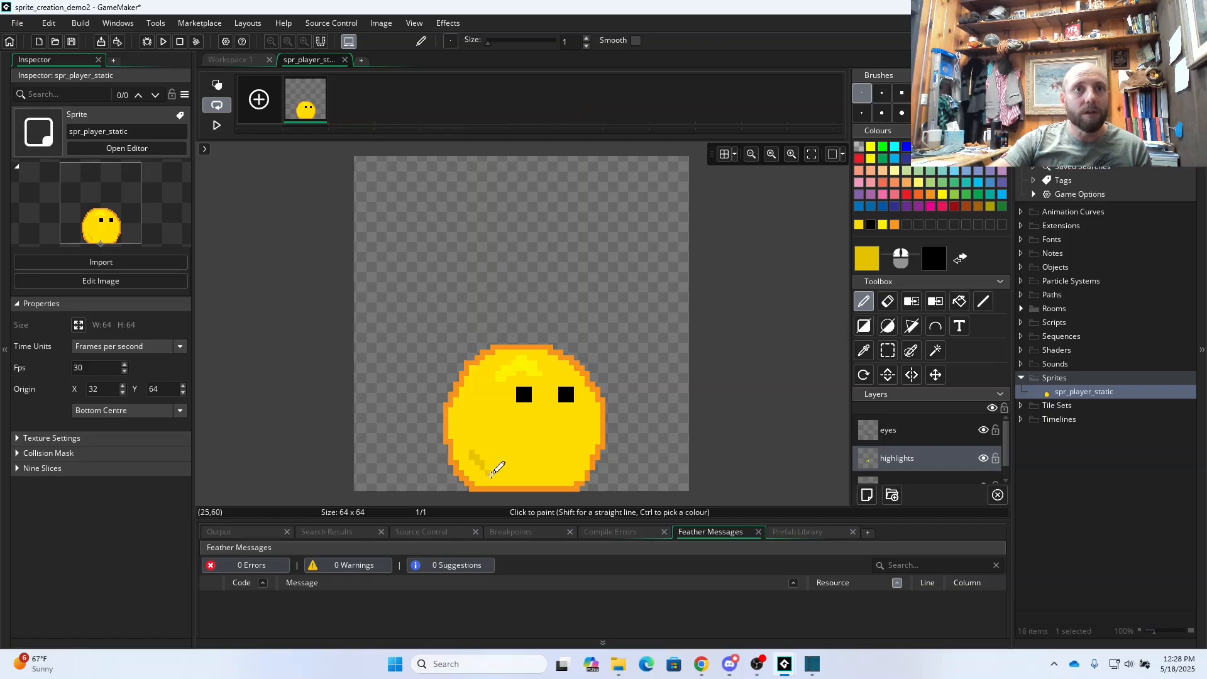
{"action": "left_click", "coordinate": [868, 259]}
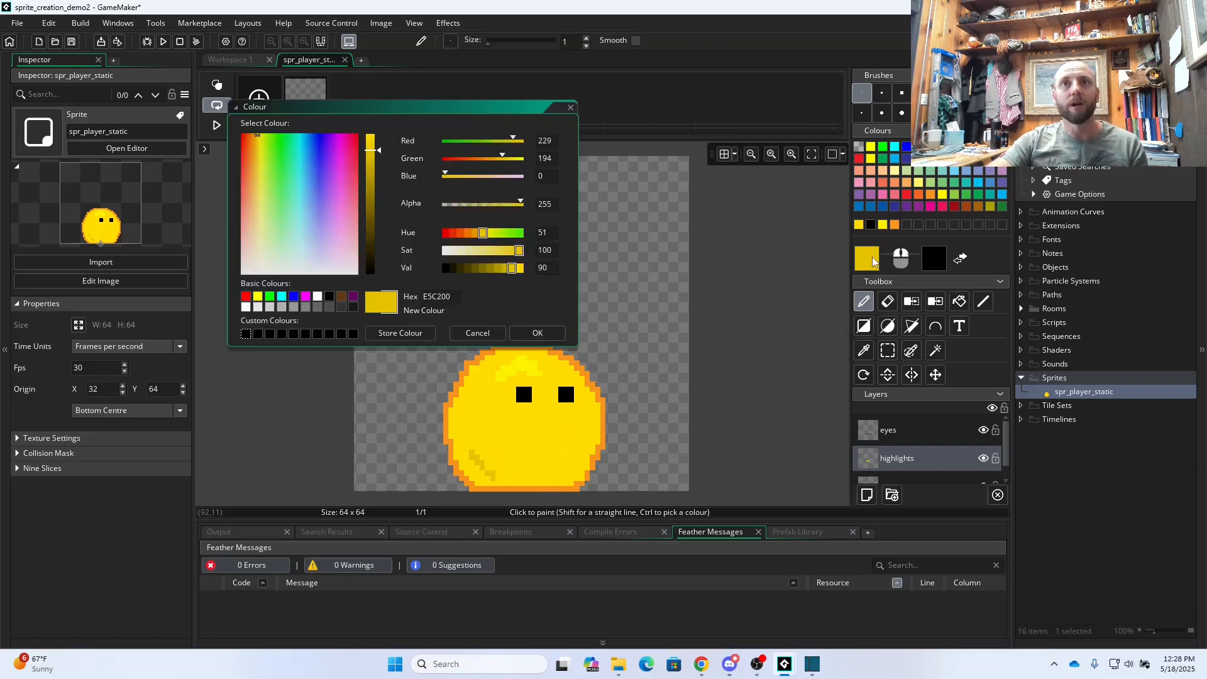
{"action": "left_click", "coordinate": [519, 269]}
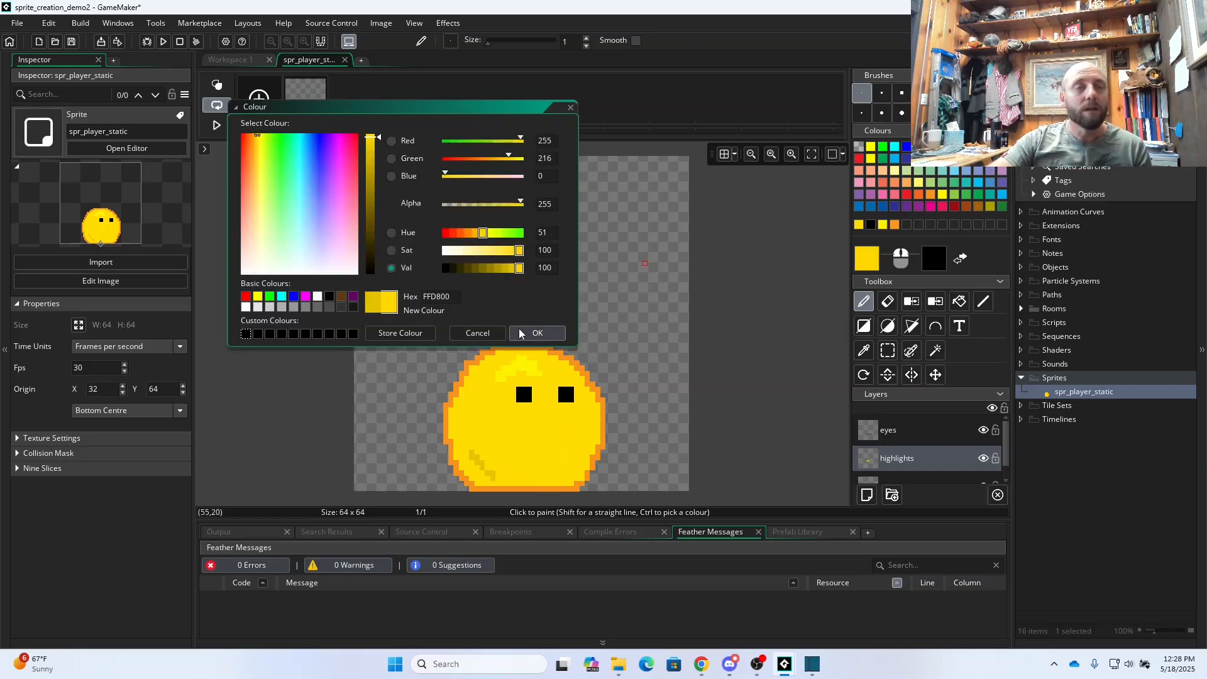
{"action": "left_click", "coordinate": [518, 333]}
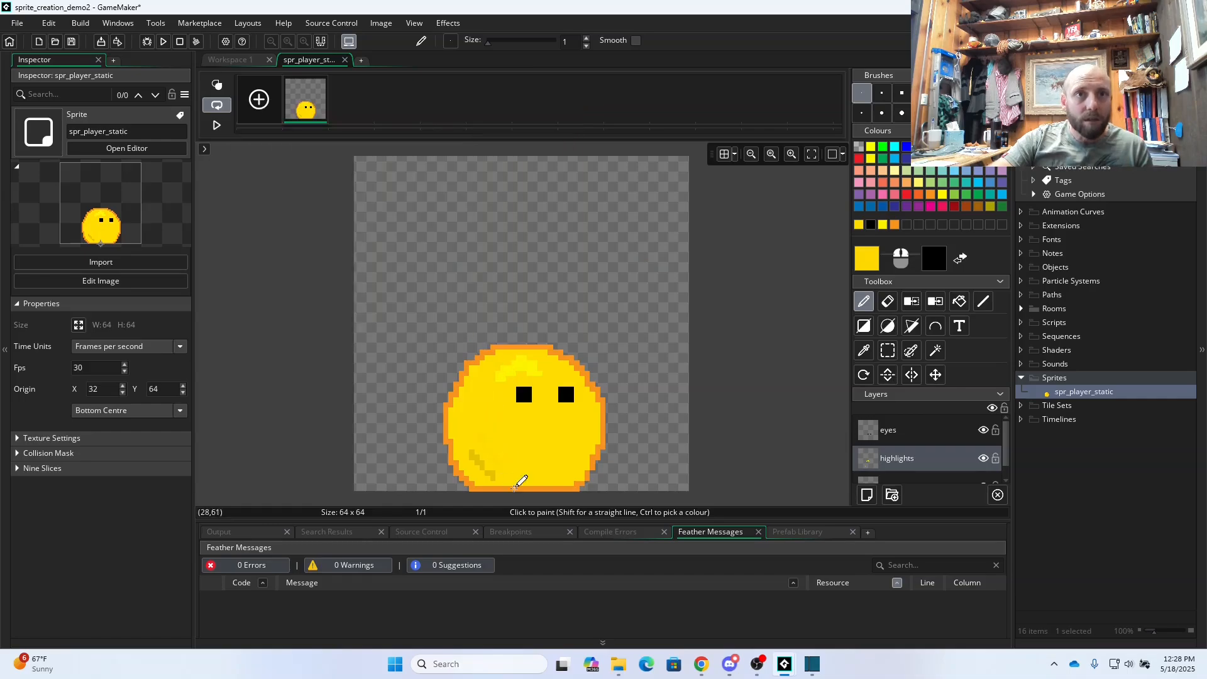
{"action": "key", "text": "ctrl+z"}
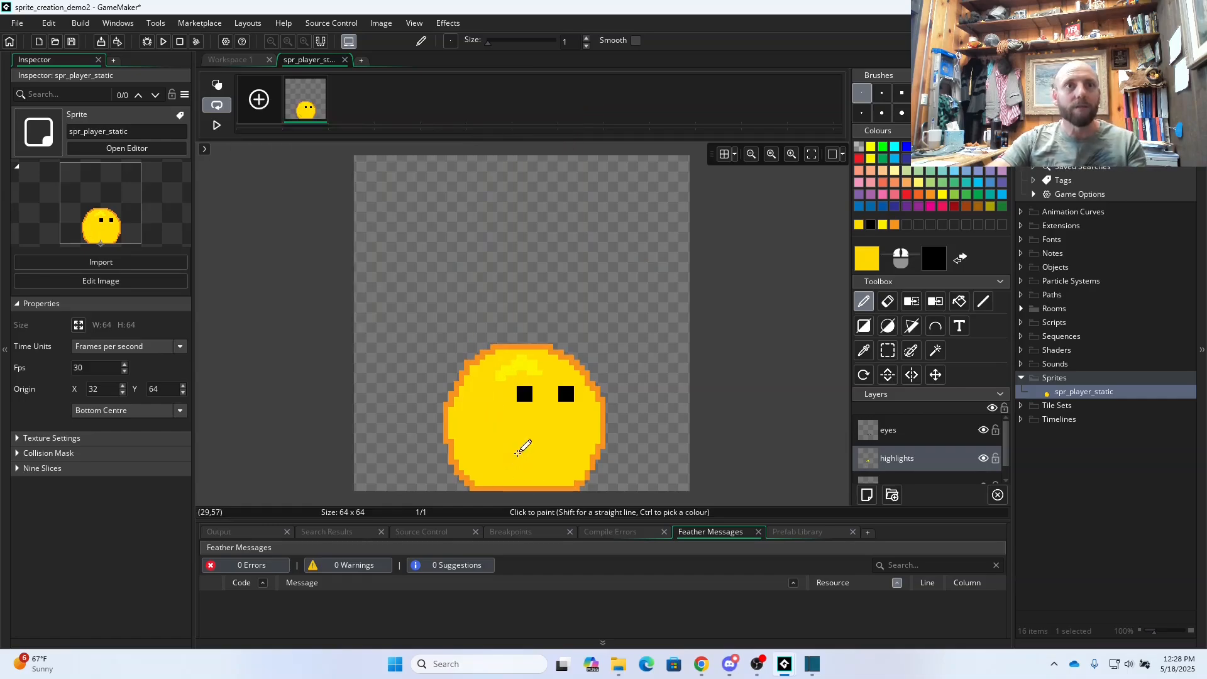
- Set the drawing colour to value 95 (F2CD00) and try a shading stroke along the body's lower-left edge
{"action": "left_click", "coordinate": [863, 263]}
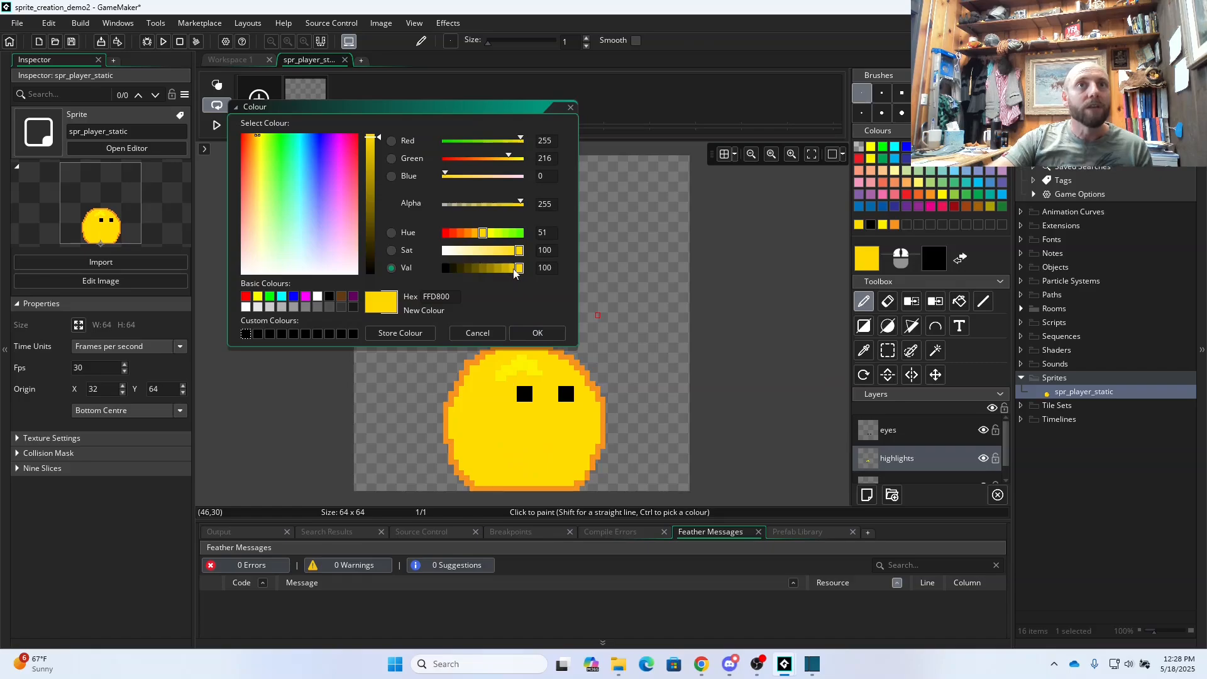
{"action": "left_click", "coordinate": [513, 271]}
{"action": "left_click", "coordinate": [520, 271]}
{"action": "left_click", "coordinate": [515, 270]}
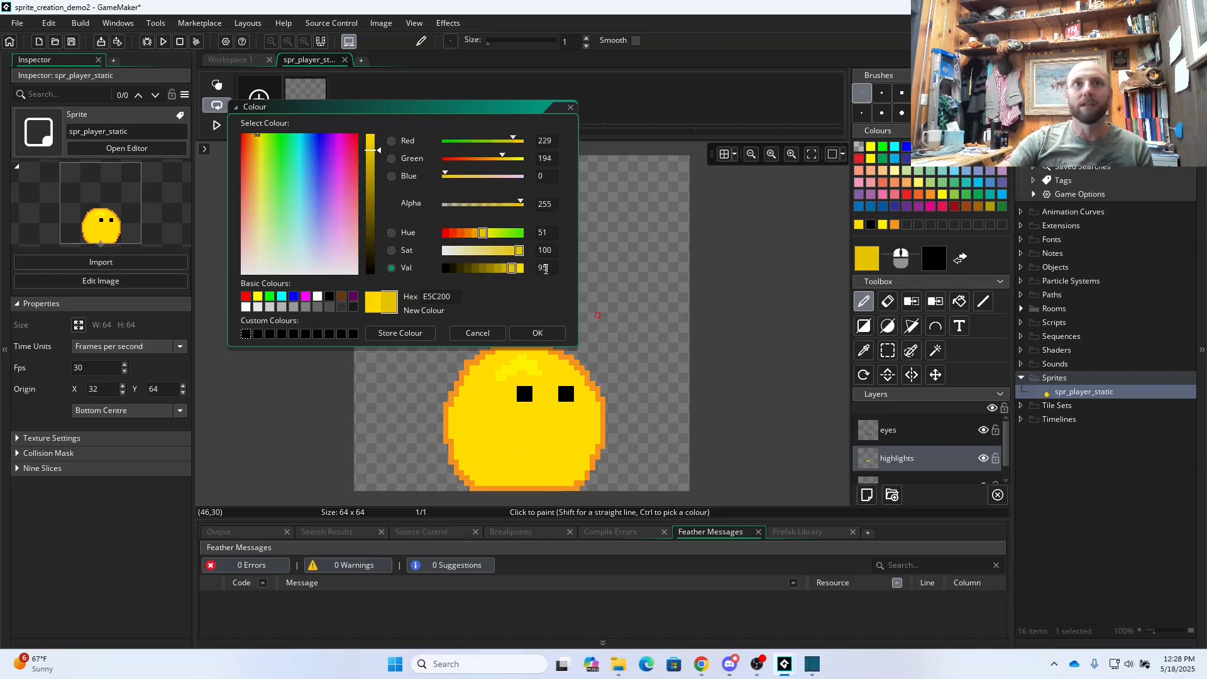
{"action": "left_click", "coordinate": [537, 334]}
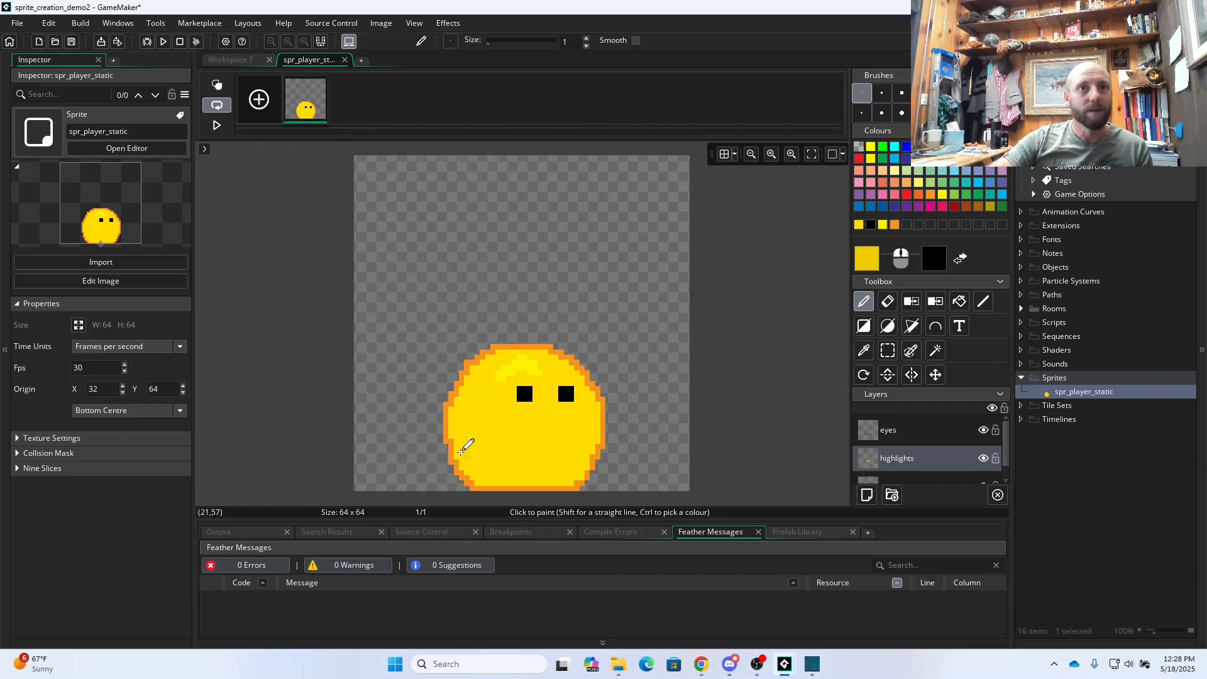
{"action": "left_click_drag", "start_coordinate": [463, 450], "coordinate": [498, 481]}
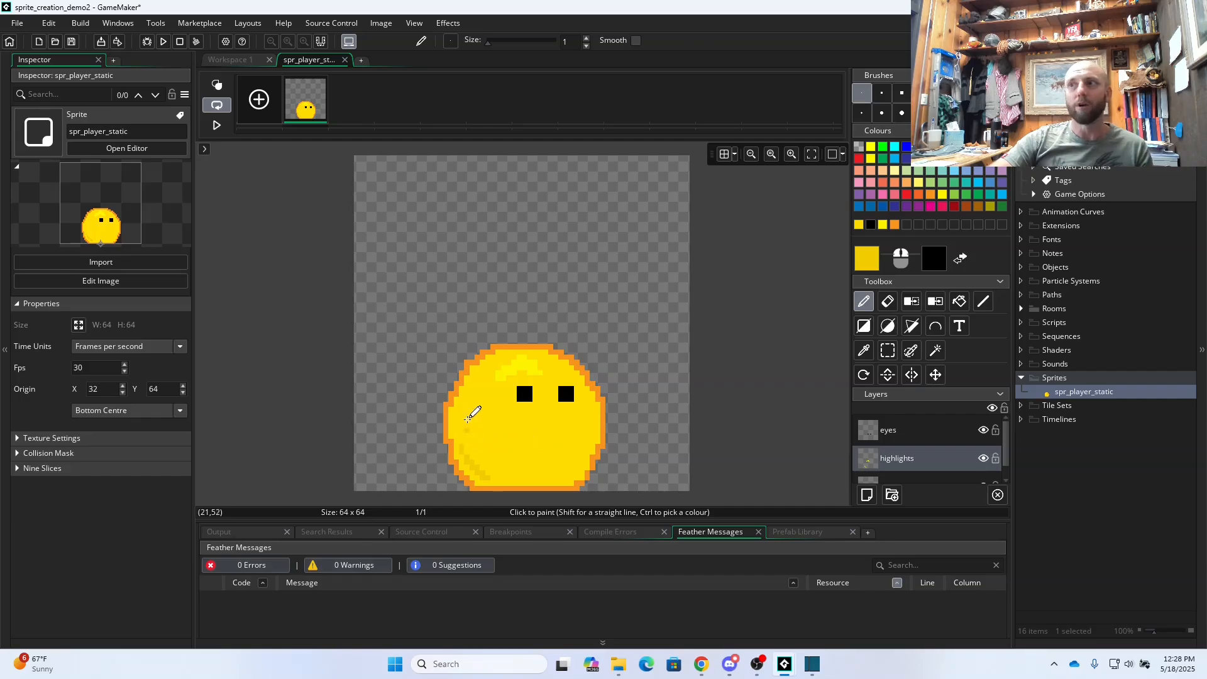
- Lower the drawing colour's green to 192 (F2C000) and undo the last shading stroke
{"action": "left_click", "coordinate": [872, 263]}
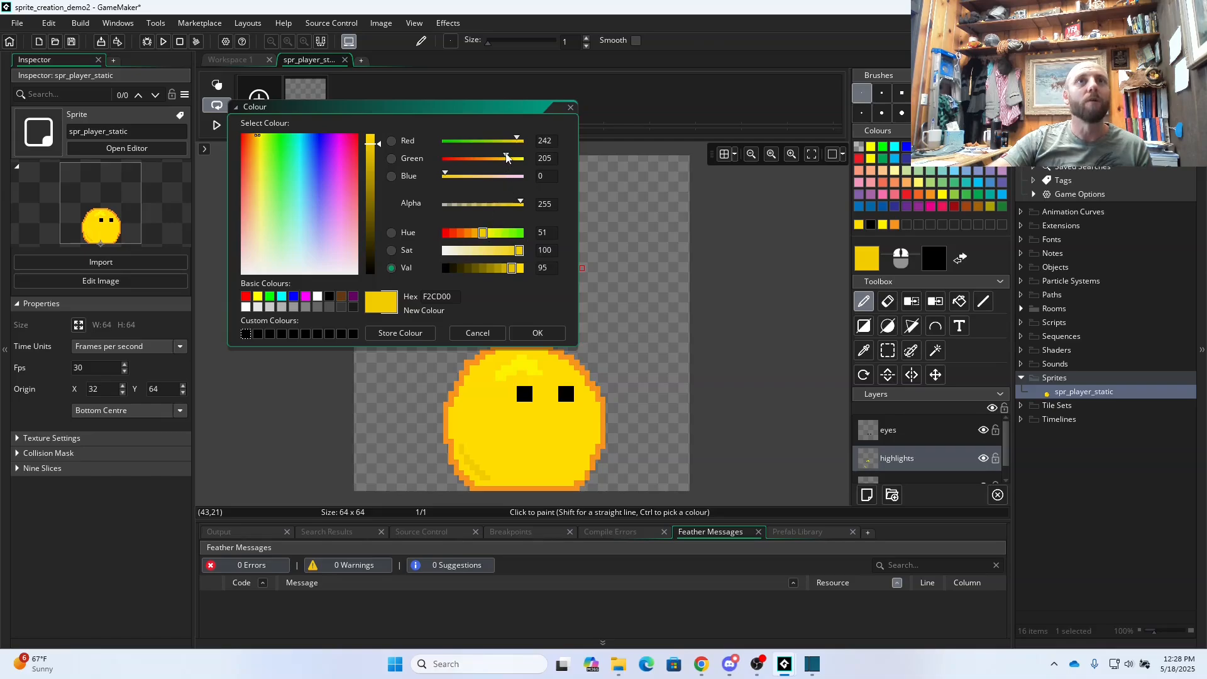
{"action": "left_click_drag", "start_coordinate": [507, 158], "coordinate": [503, 158]}
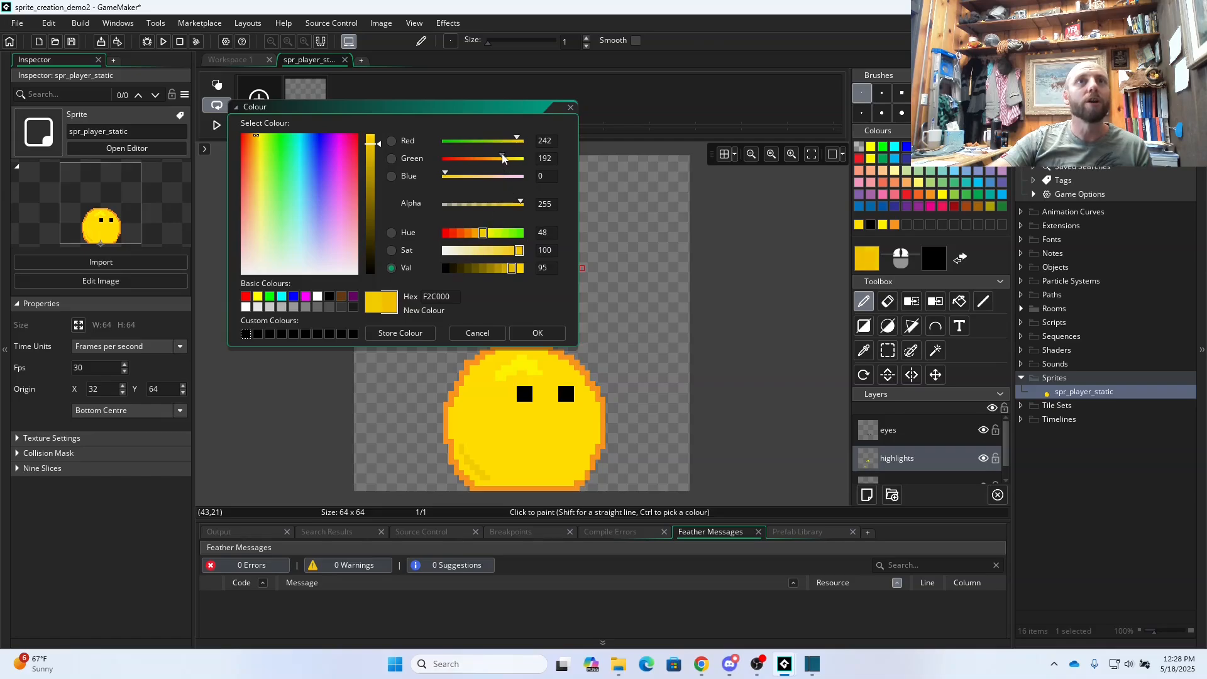
{"action": "left_click", "coordinate": [543, 332]}
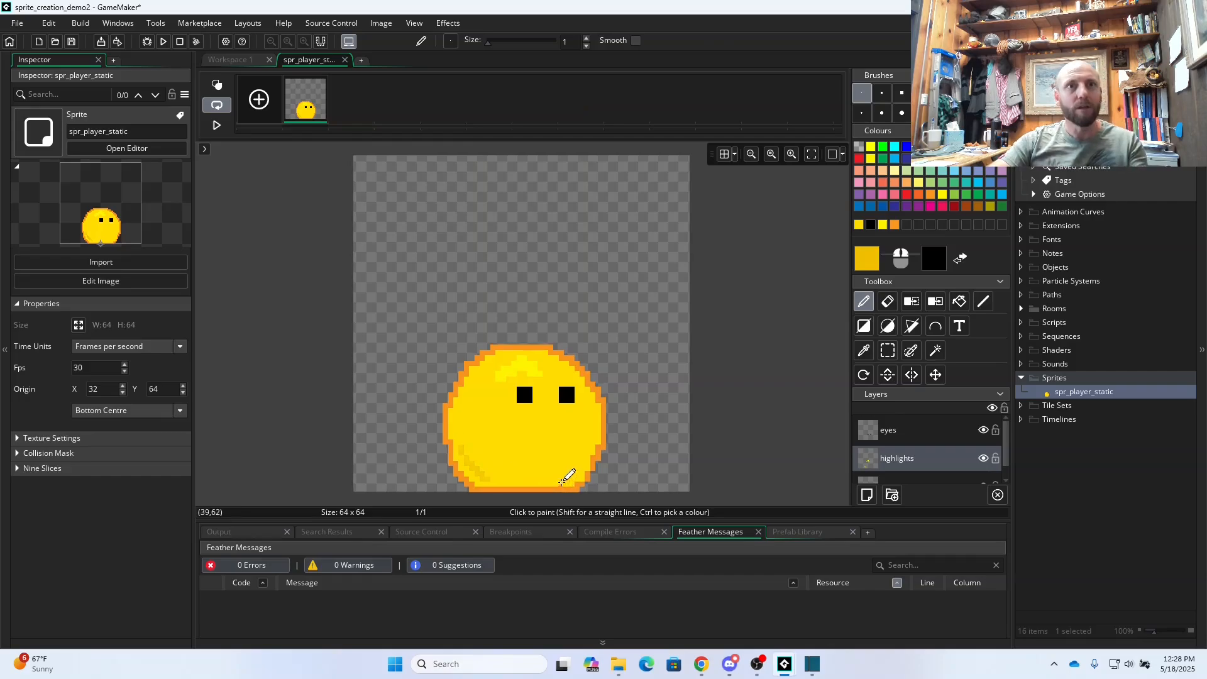
{"action": "key", "text": "ctrl+z"}
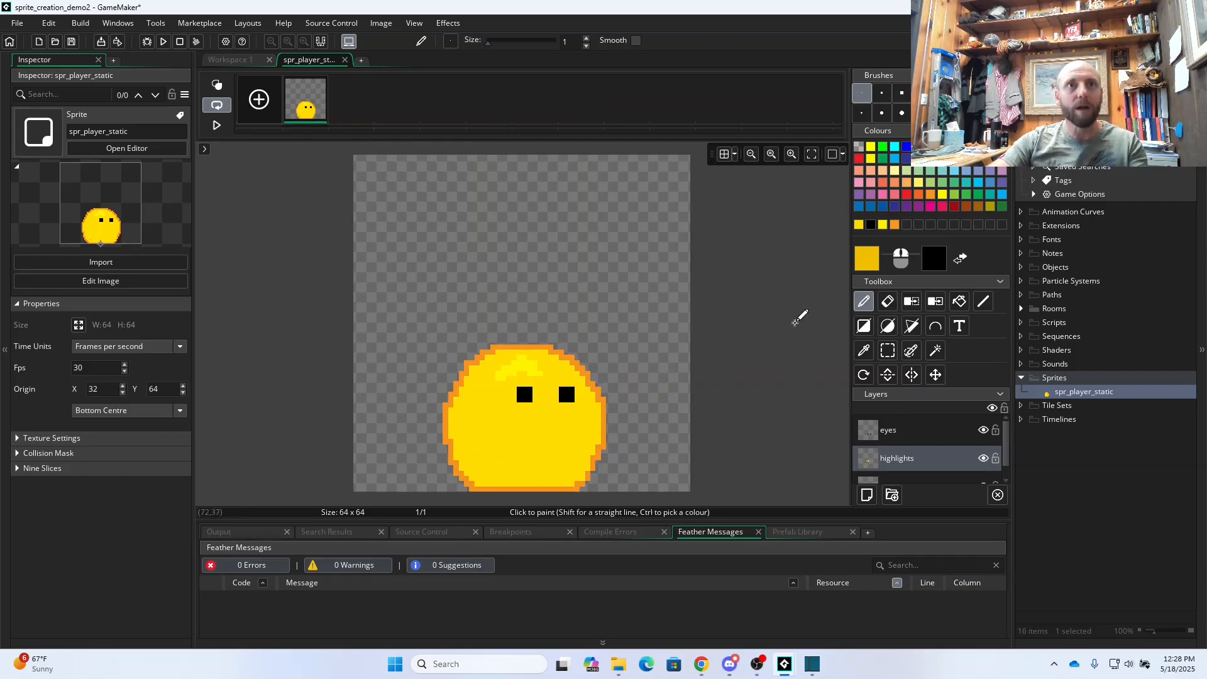
- Set the drawing colour to value 96 (F4BF00) and paint a shaded area along the body's lower-left edge
{"action": "left_click", "coordinate": [859, 267]}
{"action": "left_click_drag", "start_coordinate": [371, 144], "coordinate": [371, 140]}
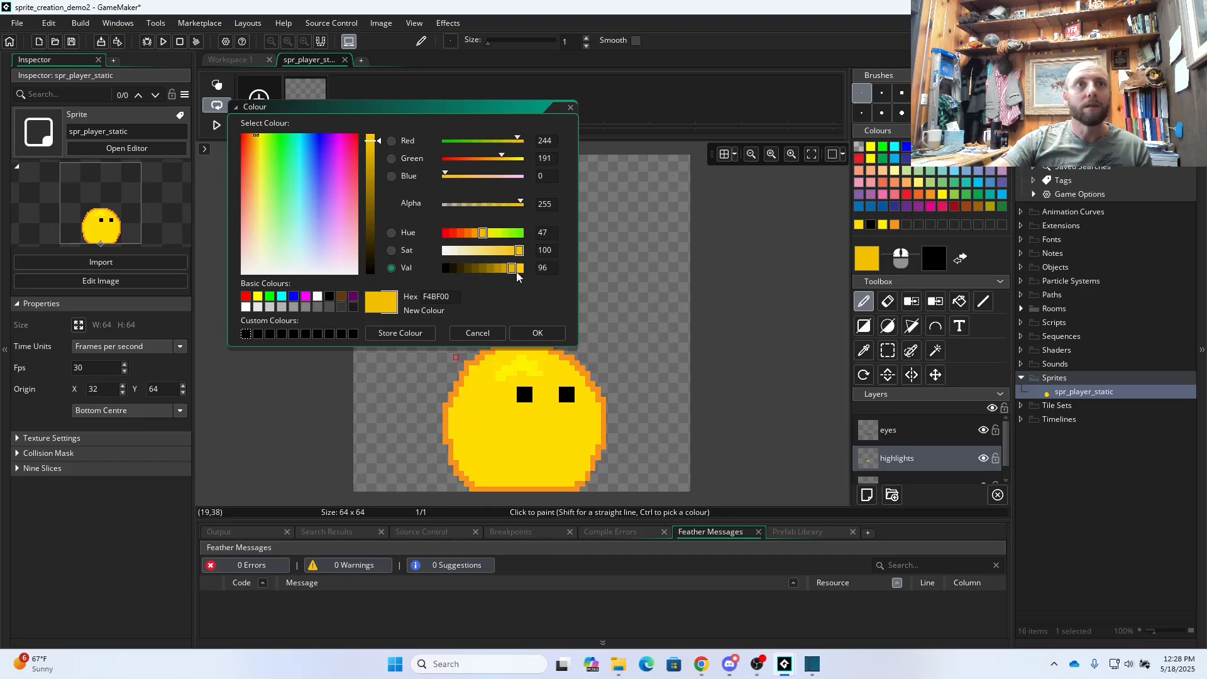
{"action": "left_click", "coordinate": [541, 336]}
{"action": "left_click_drag", "start_coordinate": [475, 467], "coordinate": [501, 481]}
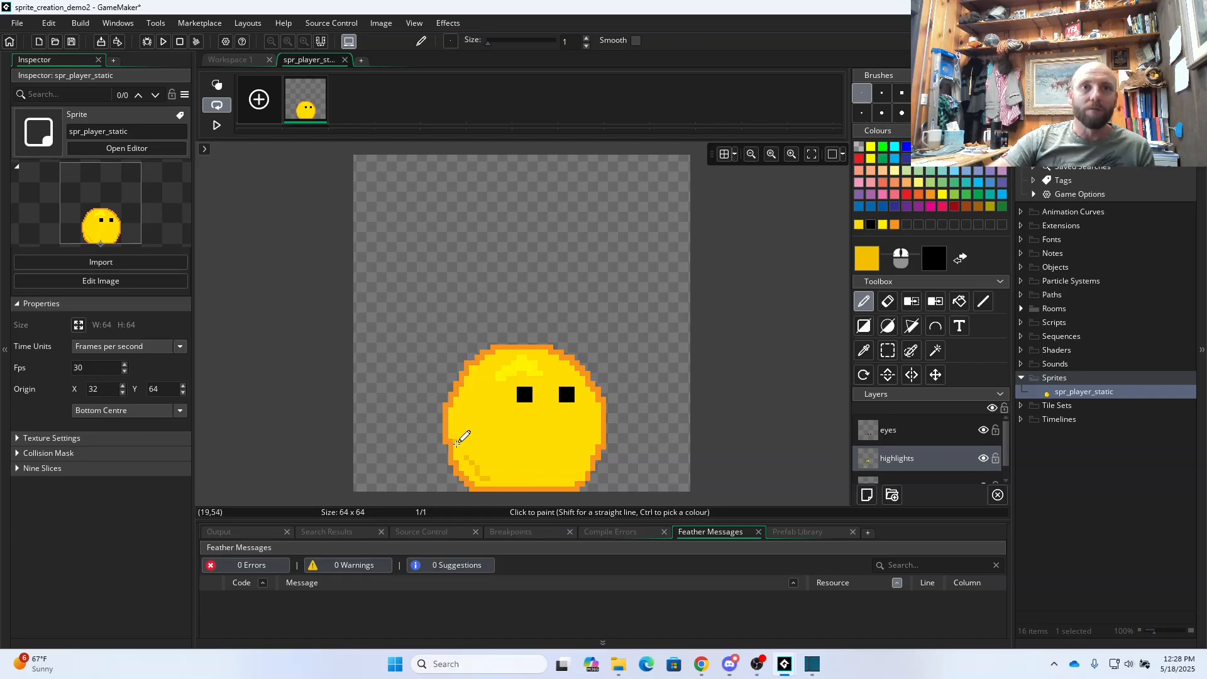
{"action": "mouse_move", "coordinate": [459, 440]}
{"action": "left_mouse_down"}
{"action": "mouse_move", "coordinate": [512, 481]}
{"action": "mouse_move", "coordinate": [487, 479]}
{"action": "mouse_move", "coordinate": [467, 453]}
{"action": "mouse_move", "coordinate": [492, 481]}
{"action": "mouse_move", "coordinate": [493, 458]}
{"action": "mouse_move", "coordinate": [493, 472]}
{"action": "mouse_move", "coordinate": [467, 467]}
{"action": "mouse_move", "coordinate": [462, 433]}
{"action": "mouse_move", "coordinate": [483, 482]}
{"action": "mouse_move", "coordinate": [503, 481]}
{"action": "left_mouse_up"}
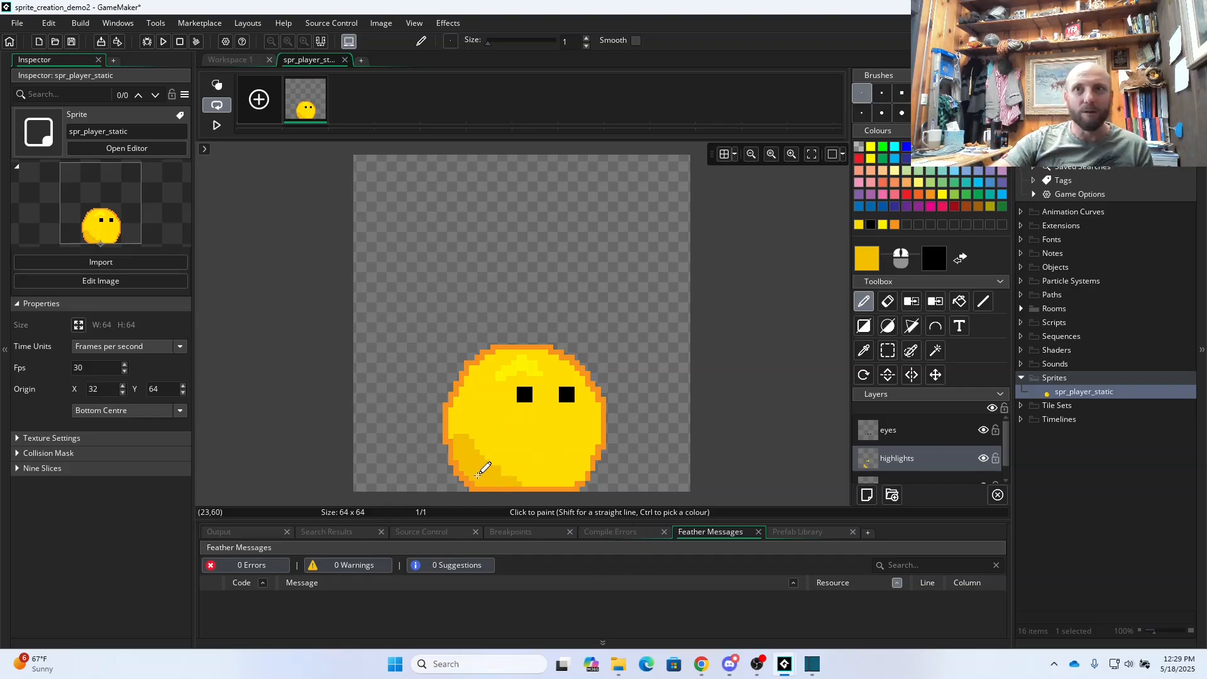
- Sample the shading colour, brighten it to value 98 (F9BF00) and recolour the shaded area with the Fill tool
{"action": "left_click", "coordinate": [865, 350]}
{"action": "left_click", "coordinate": [491, 469]}
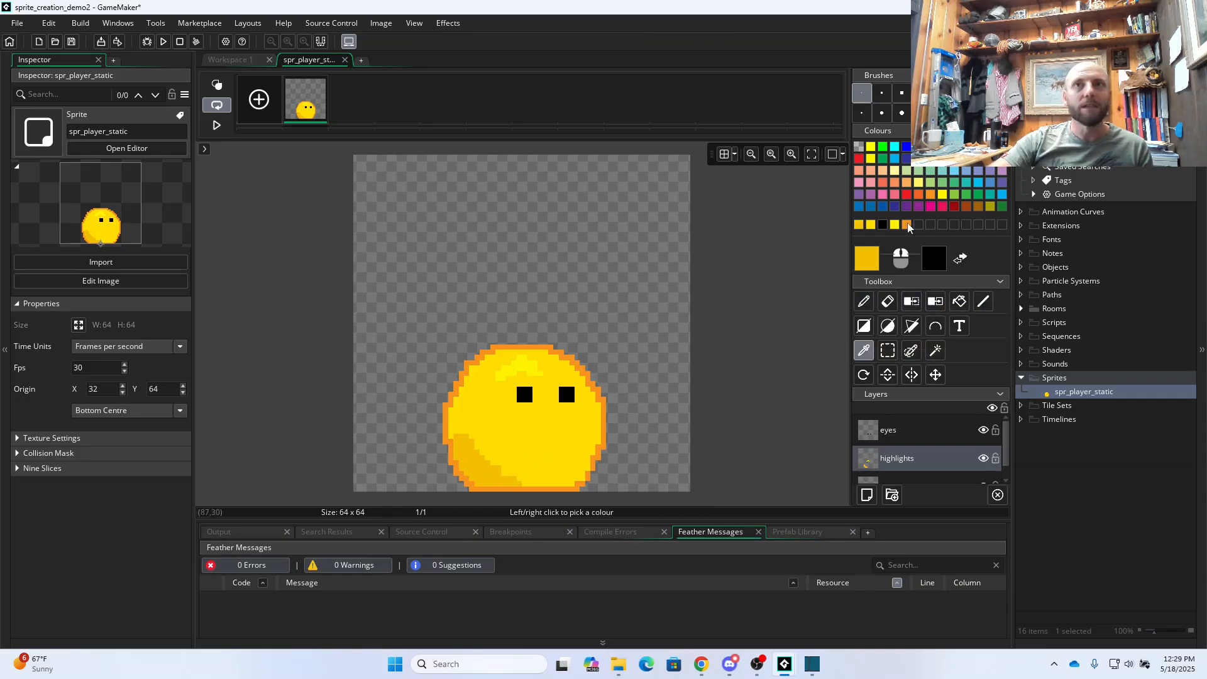
{"action": "left_click", "coordinate": [868, 258]}
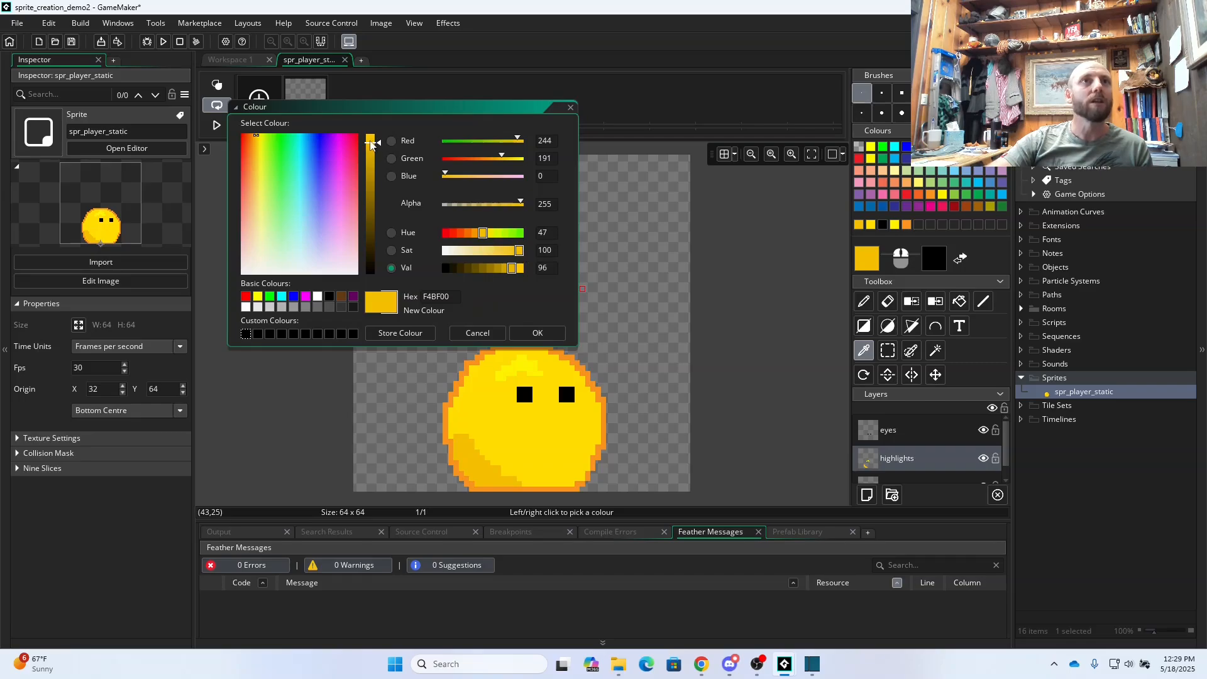
{"action": "left_click_drag", "start_coordinate": [371, 144], "coordinate": [371, 144]}
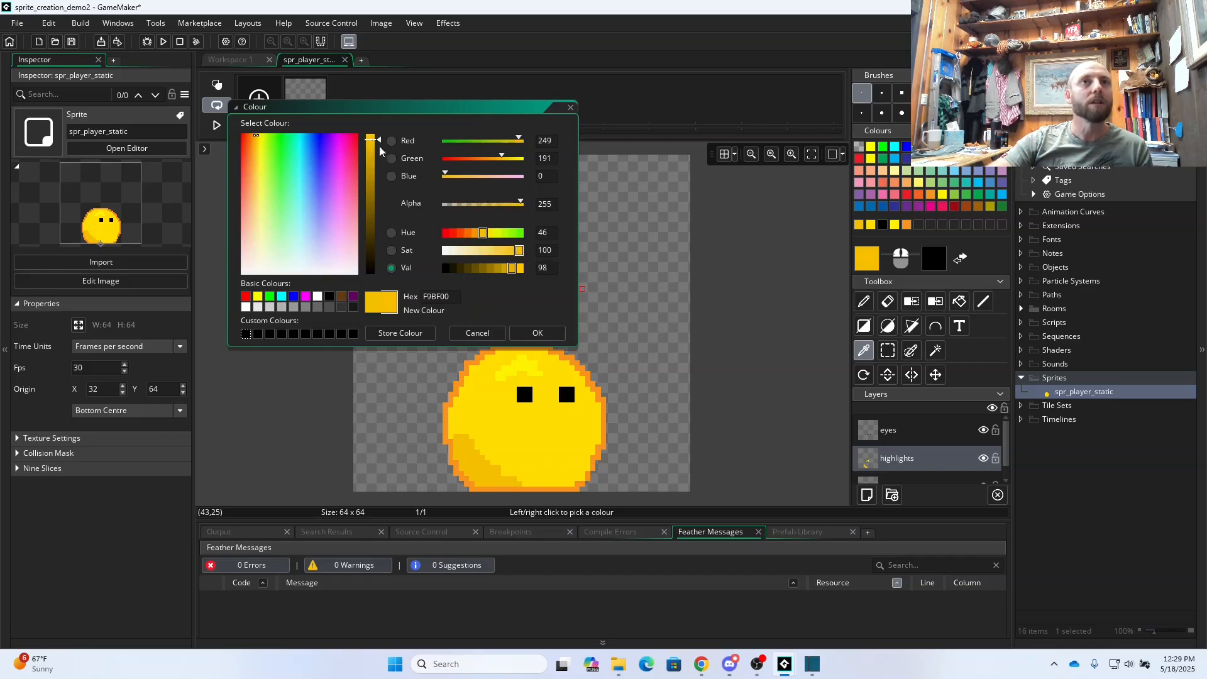
{"action": "left_click", "coordinate": [531, 334]}
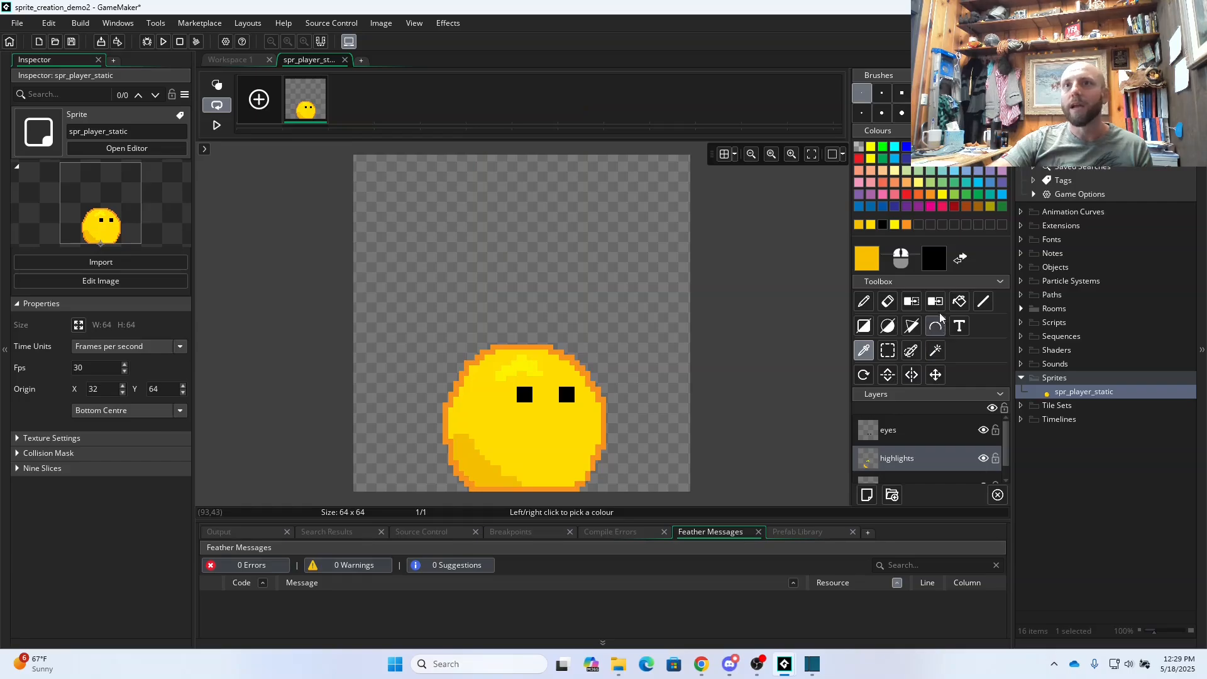
{"action": "left_click", "coordinate": [959, 302]}
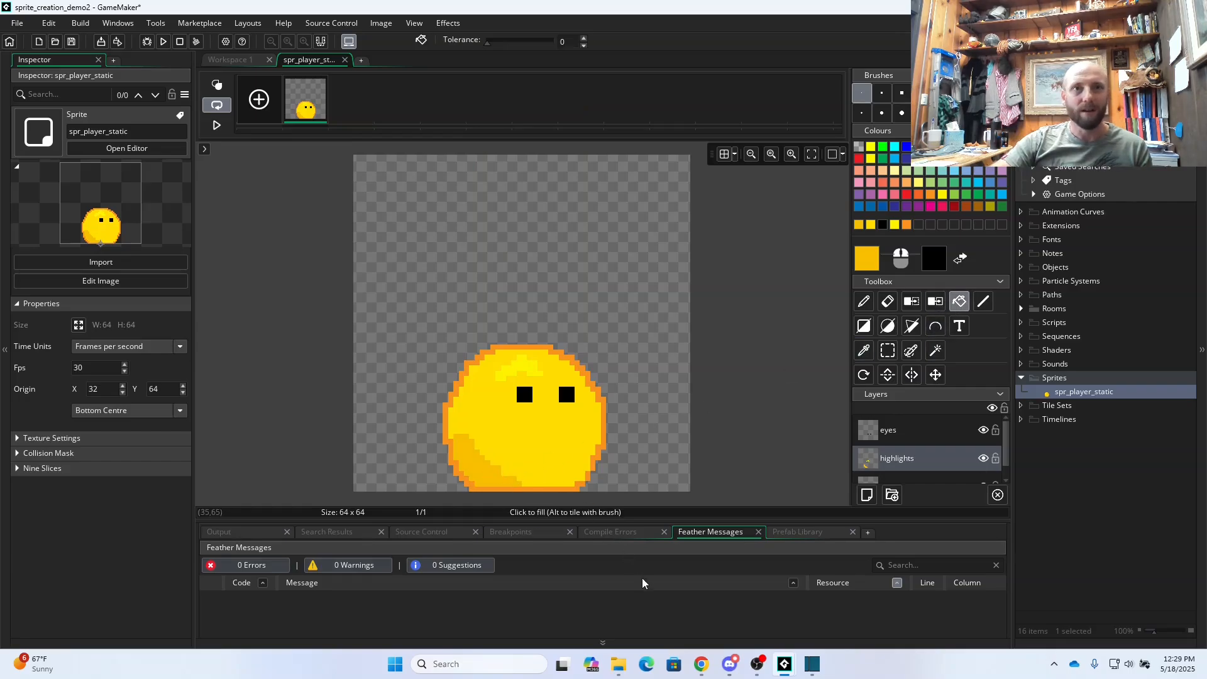
- Recolour the shading with value 99 (FCC100) and set the fill colour's green to 198 (FCC600)
{"action": "left_click", "coordinate": [876, 259]}
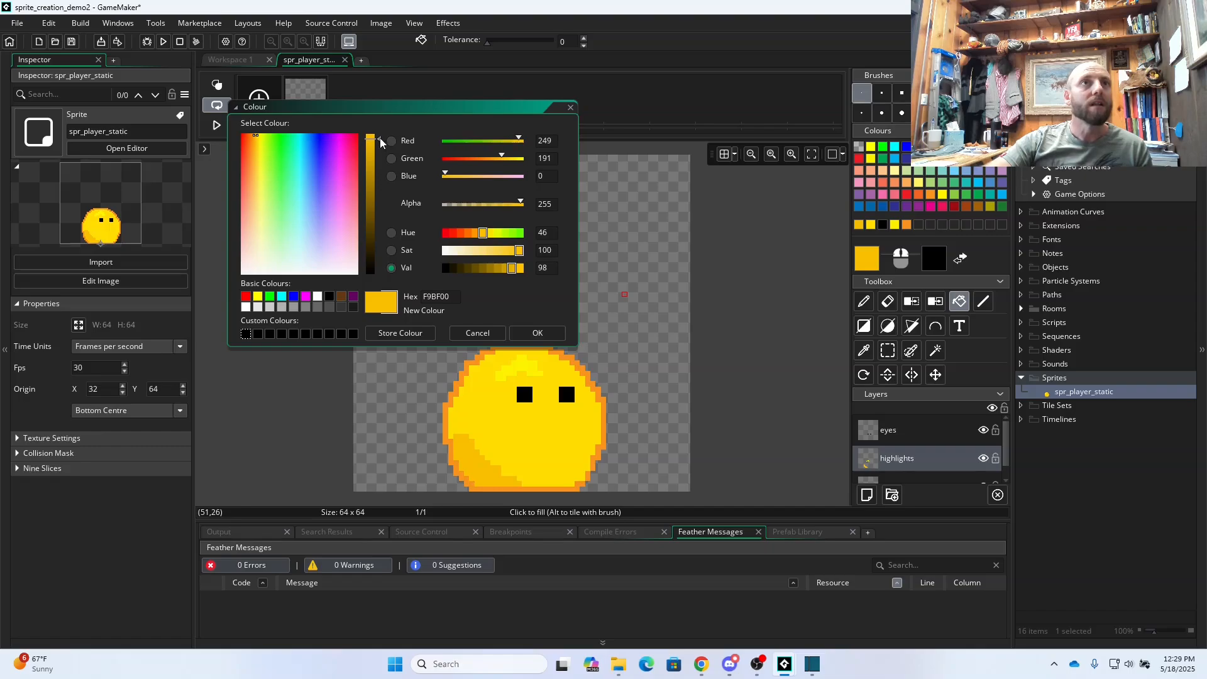
{"action": "left_click_drag", "start_coordinate": [380, 137], "coordinate": [379, 137]}
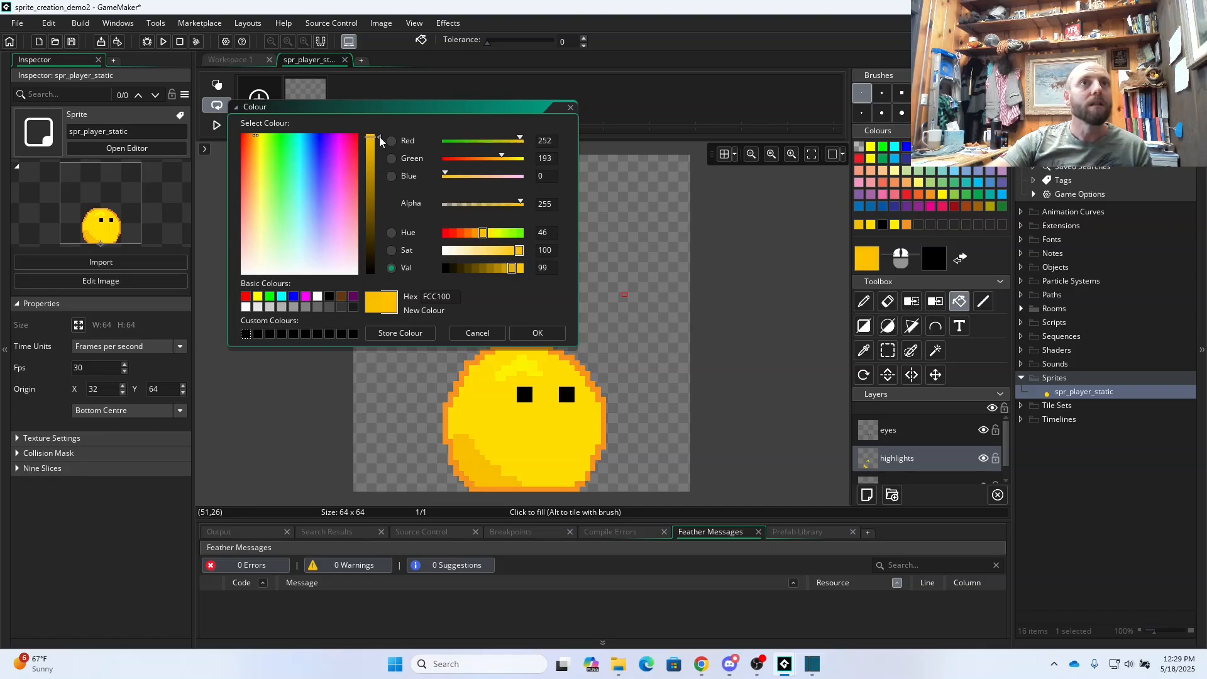
{"action": "left_click", "coordinate": [517, 337]}
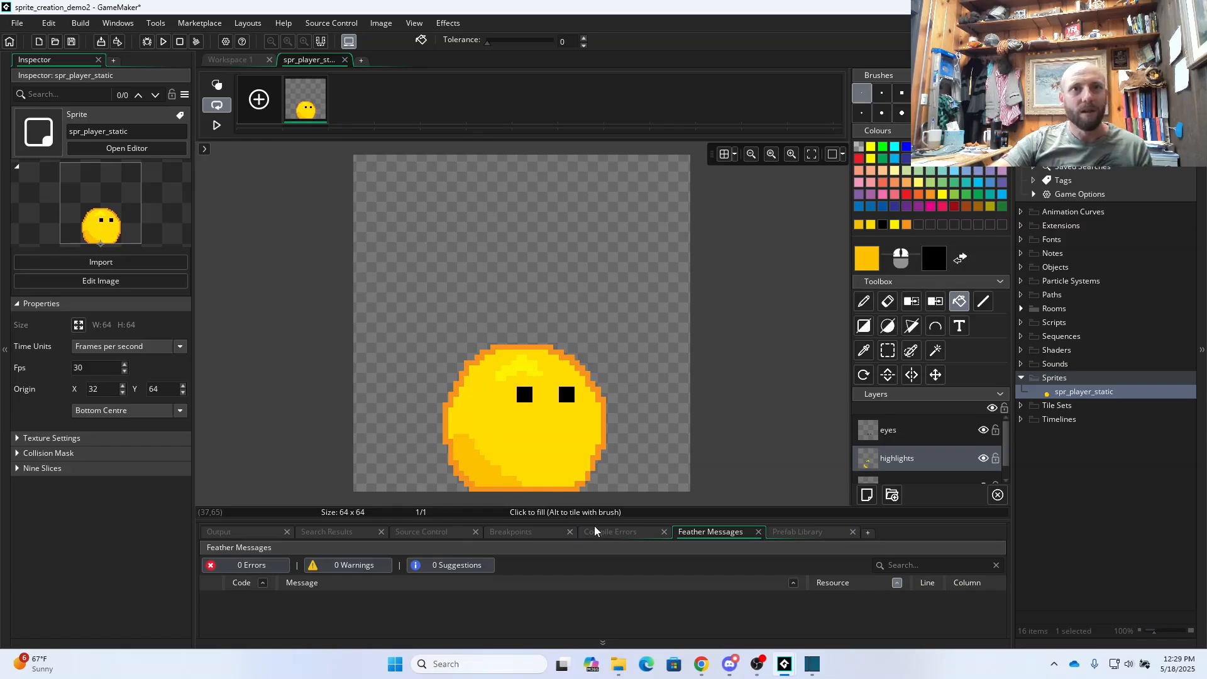
{"action": "left_click", "coordinate": [874, 263]}
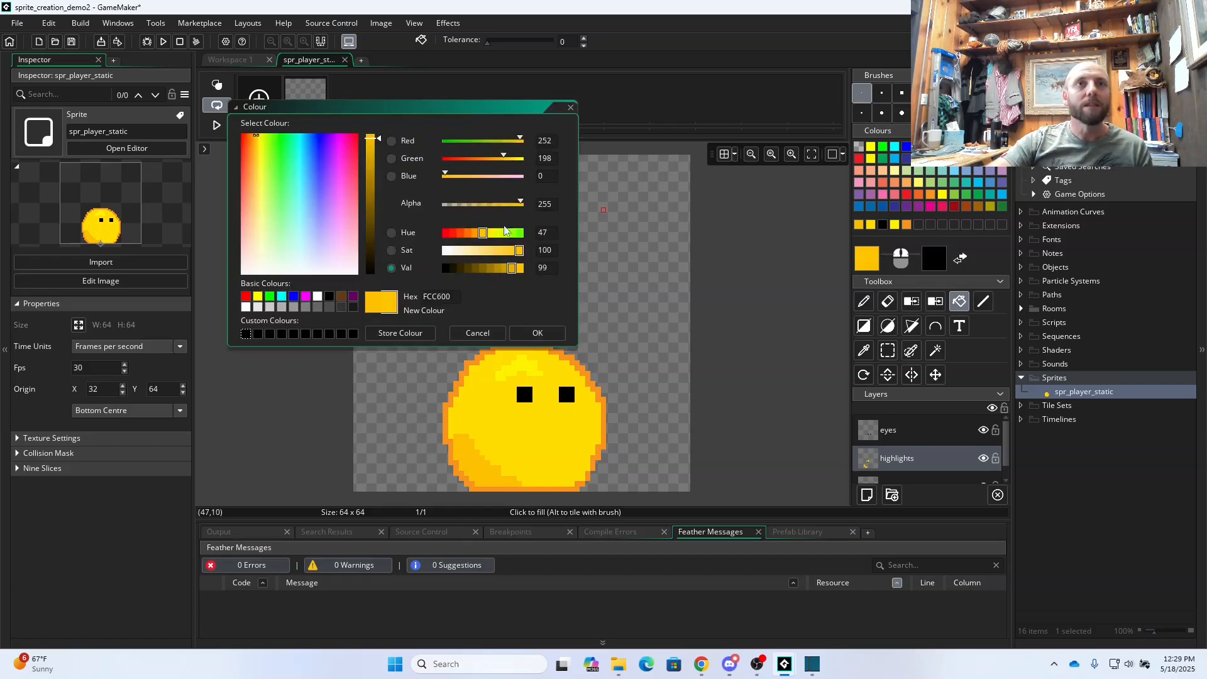
{"action": "left_click", "coordinate": [536, 334]}
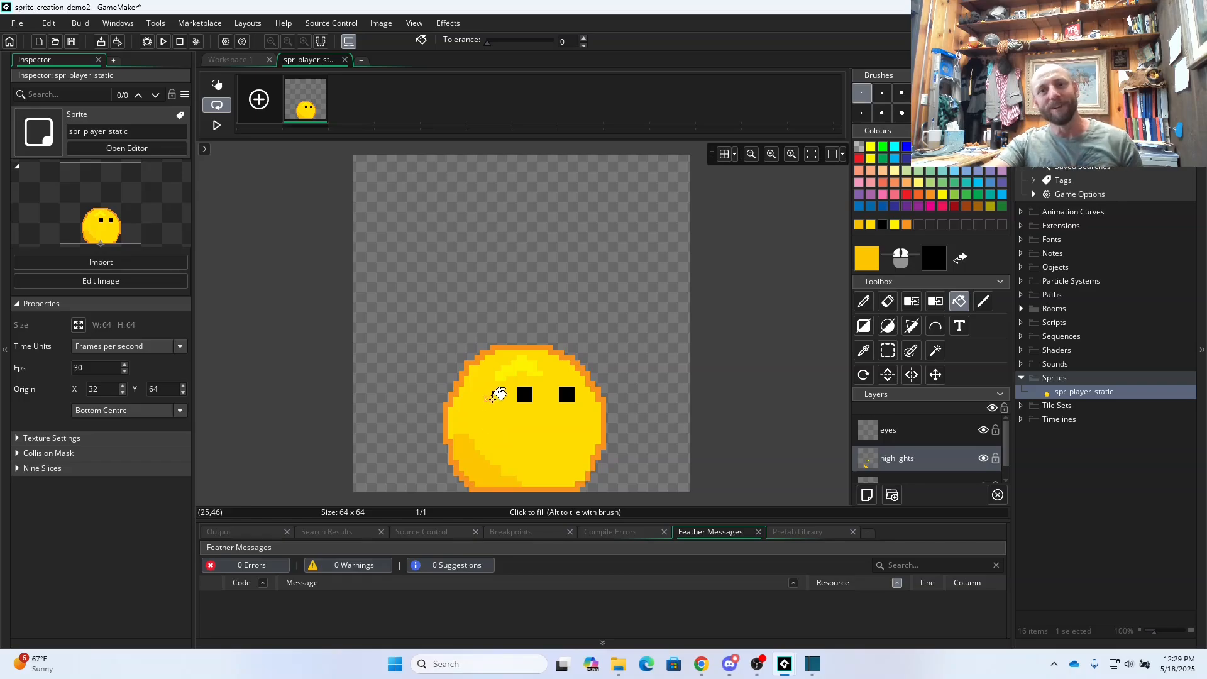
- Pick an orange swatch as the drawing colour and shift its hue to 29 (F28721)
{"action": "left_click", "coordinate": [919, 197]}
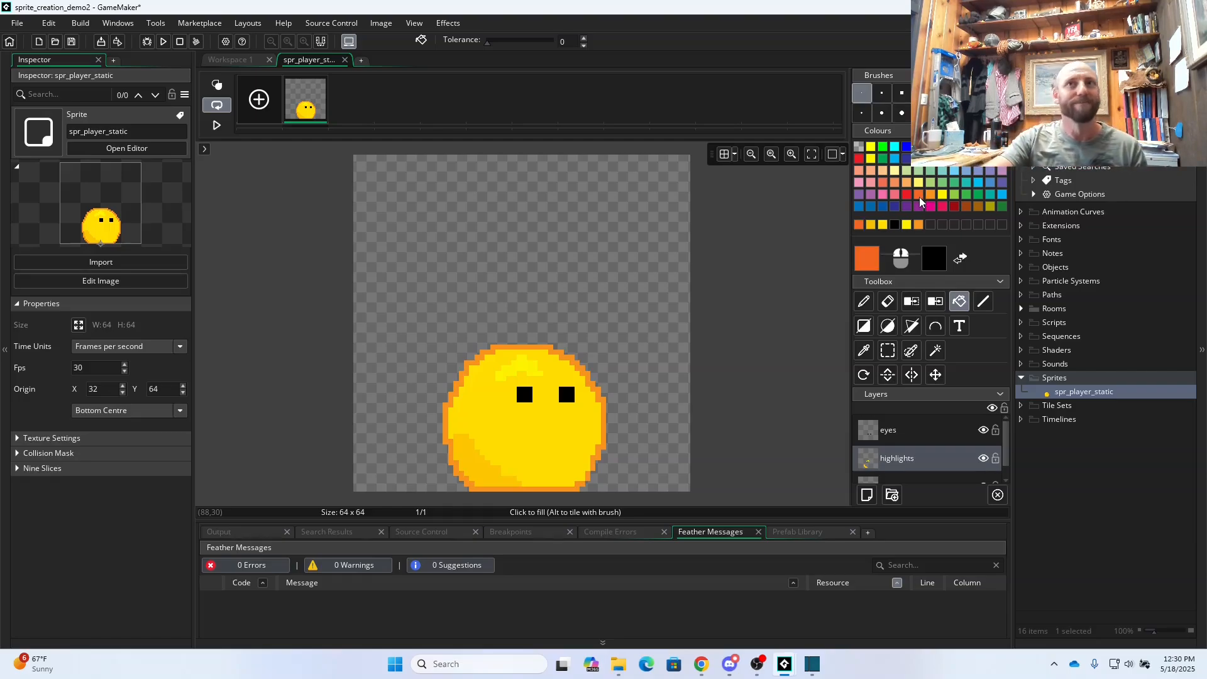
{"action": "left_click", "coordinate": [874, 266]}
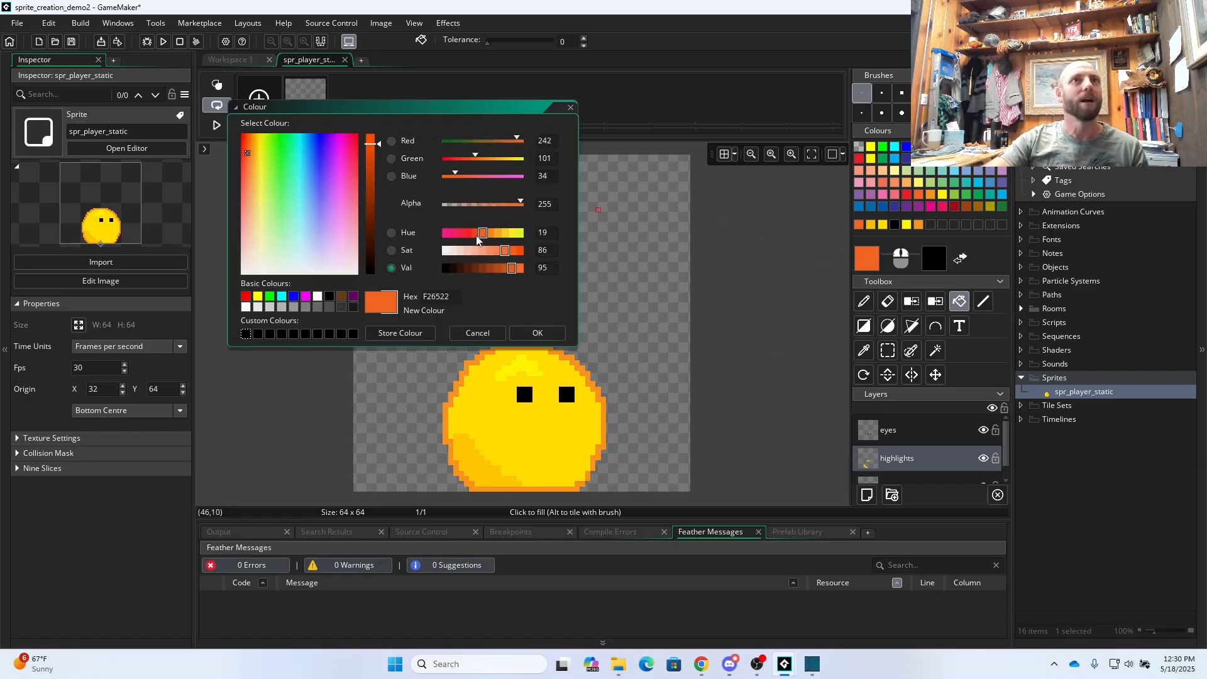
{"action": "left_click", "coordinate": [492, 236]}
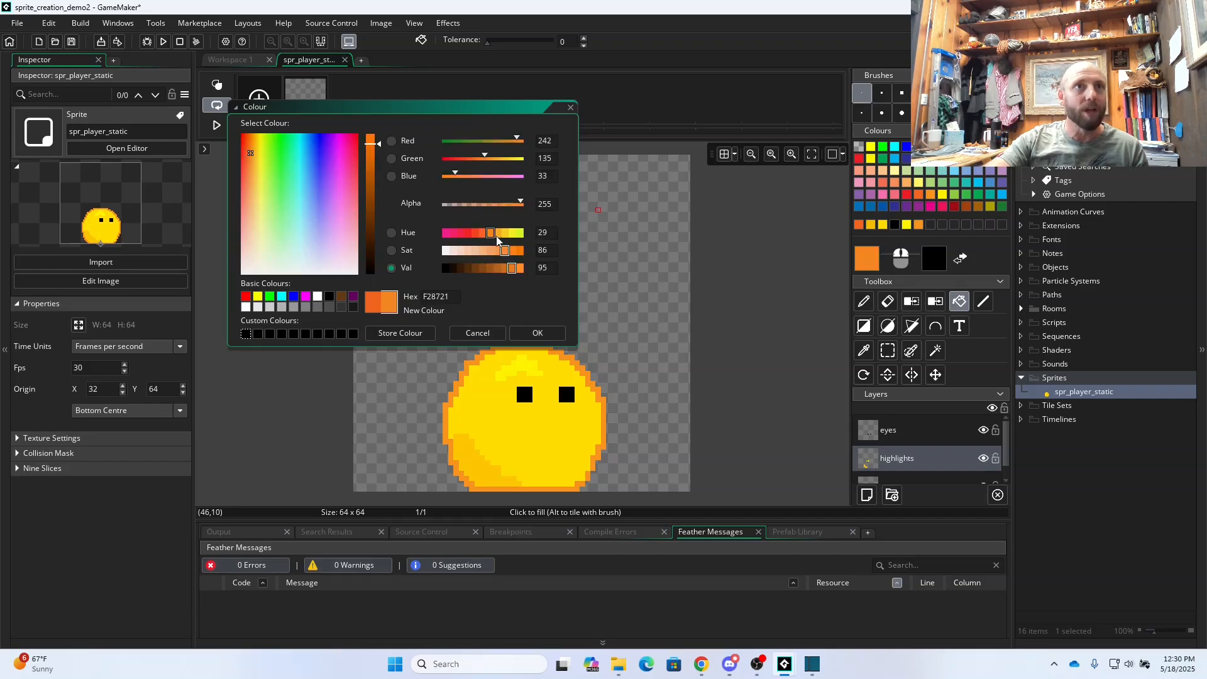
{"action": "left_click", "coordinate": [499, 239]}
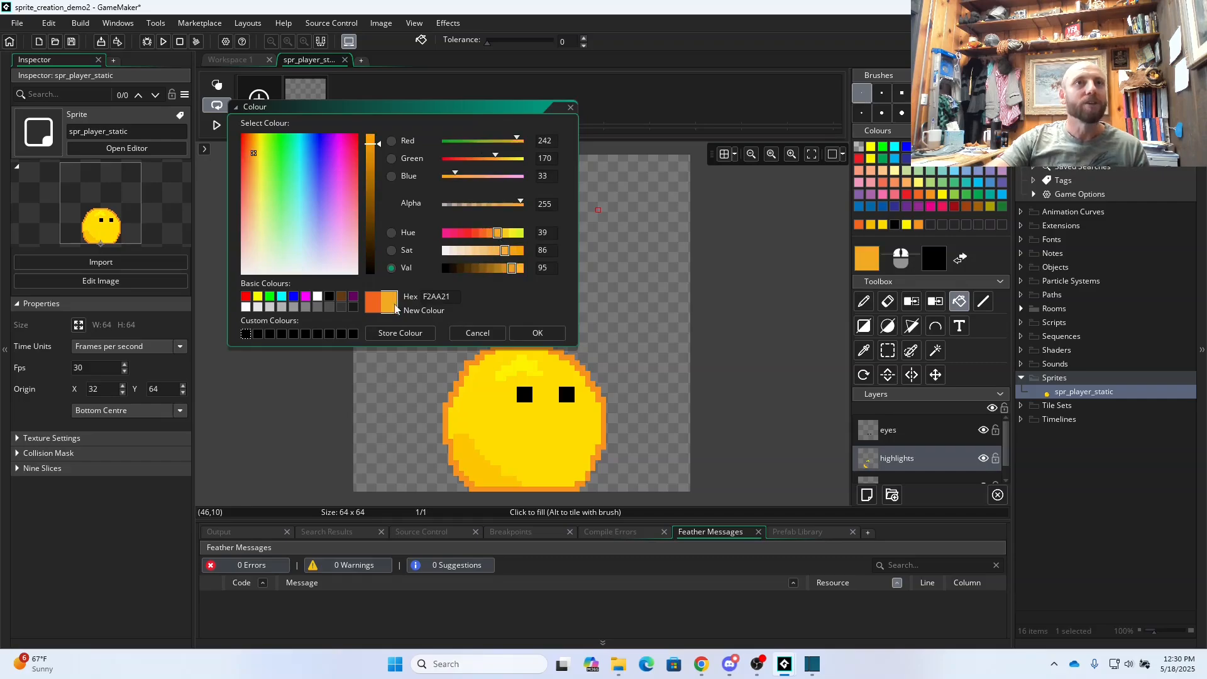
{"action": "left_click", "coordinate": [491, 236]}
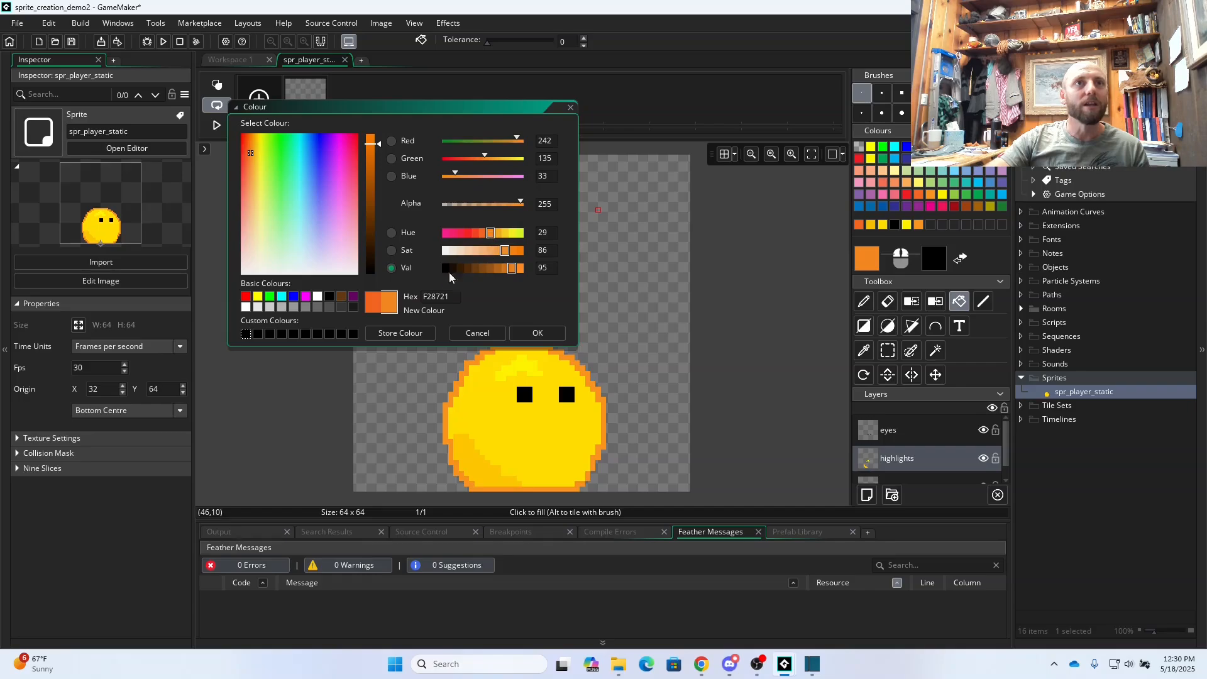
{"action": "left_click", "coordinate": [530, 332]}
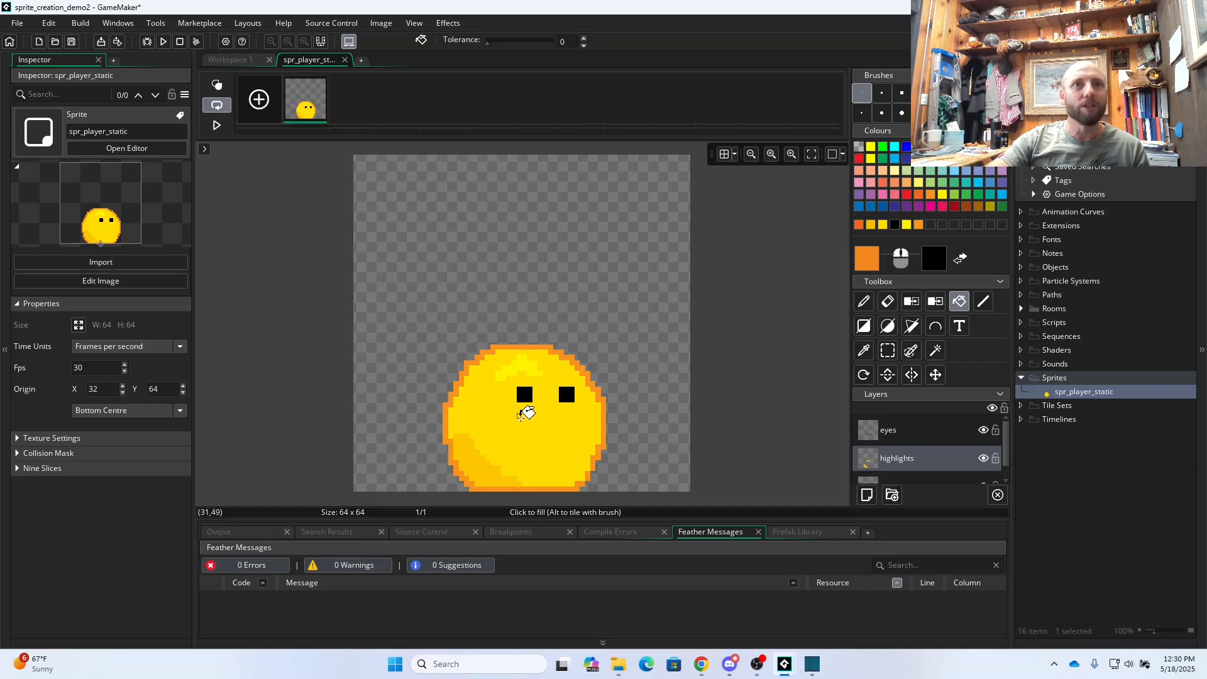
- Try painting a cheek mark below the left eye with a size 3 brush, and undo it
{"action": "left_click", "coordinate": [862, 112]}
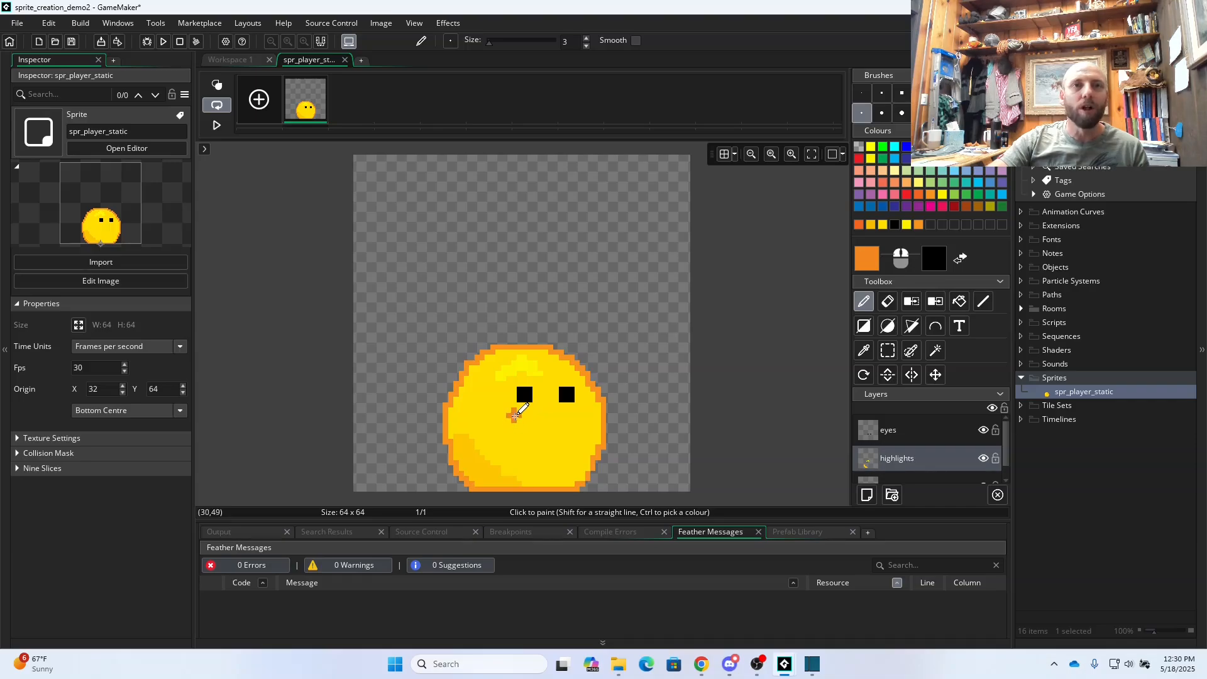
{"action": "left_click_drag", "start_coordinate": [515, 415], "coordinate": [538, 417]}
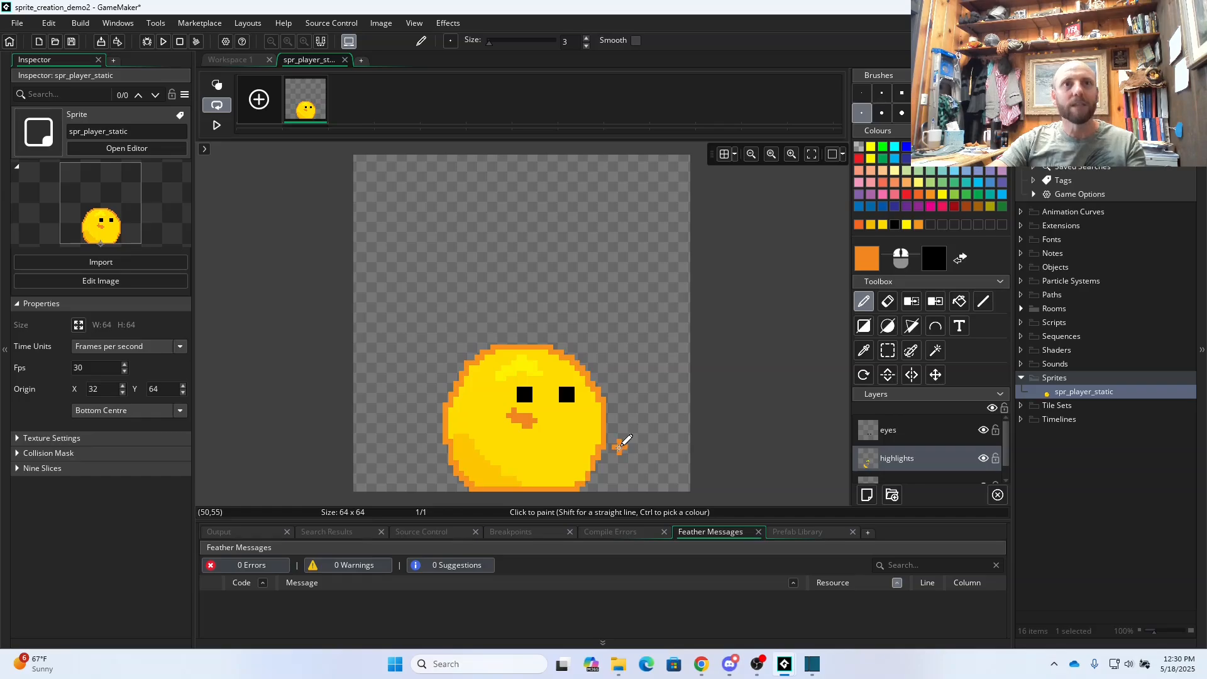
{"action": "key", "text": "ctrl+z"}
{"action": "key", "text": "ctrl+z"}
{"action": "key", "text": "ctrl+z"}
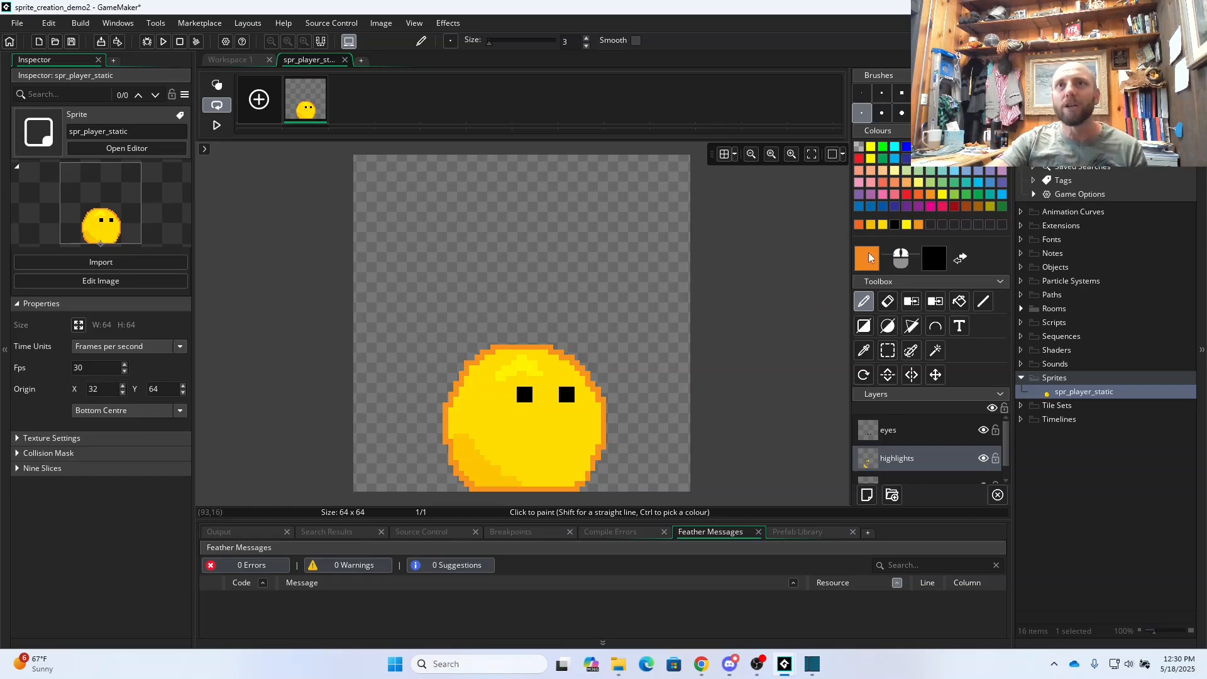
- Set the drawing colour's green to 153 (F29921), try a cheek mark below the left eye and undo it
{"action": "left_click", "coordinate": [869, 257]}
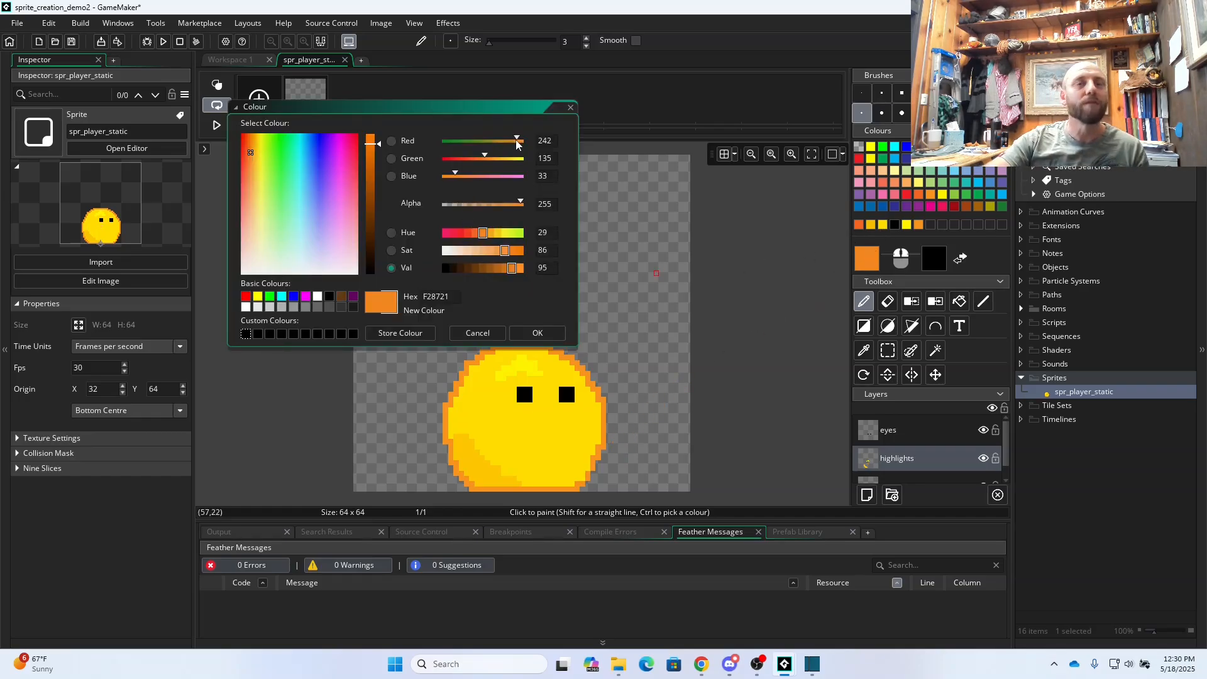
{"action": "left_click_drag", "start_coordinate": [488, 155], "coordinate": [493, 156]}
{"action": "left_click", "coordinate": [538, 333]}
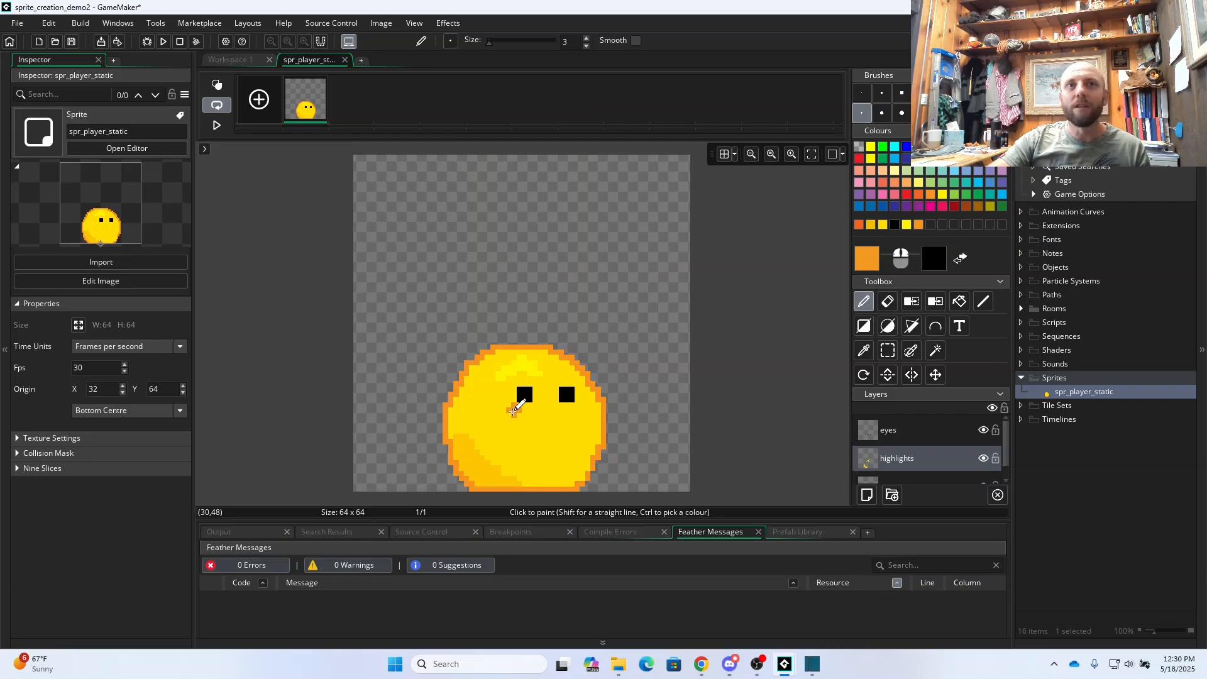
{"action": "left_click_drag", "start_coordinate": [514, 409], "coordinate": [535, 416]}
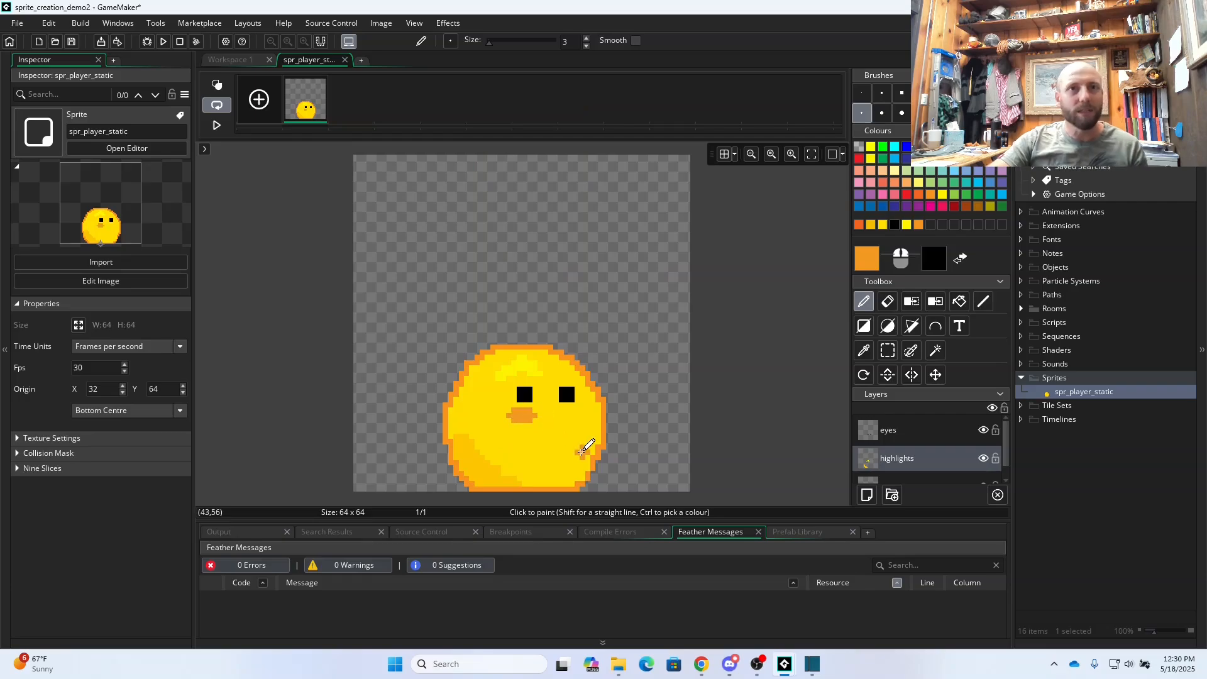
{"action": "key", "text": "ctrl+z"}
- Set the drawing colour's green to 138 (F28A21) and change its hue to 20 (F26720)
{"action": "left_click", "coordinate": [867, 259]}
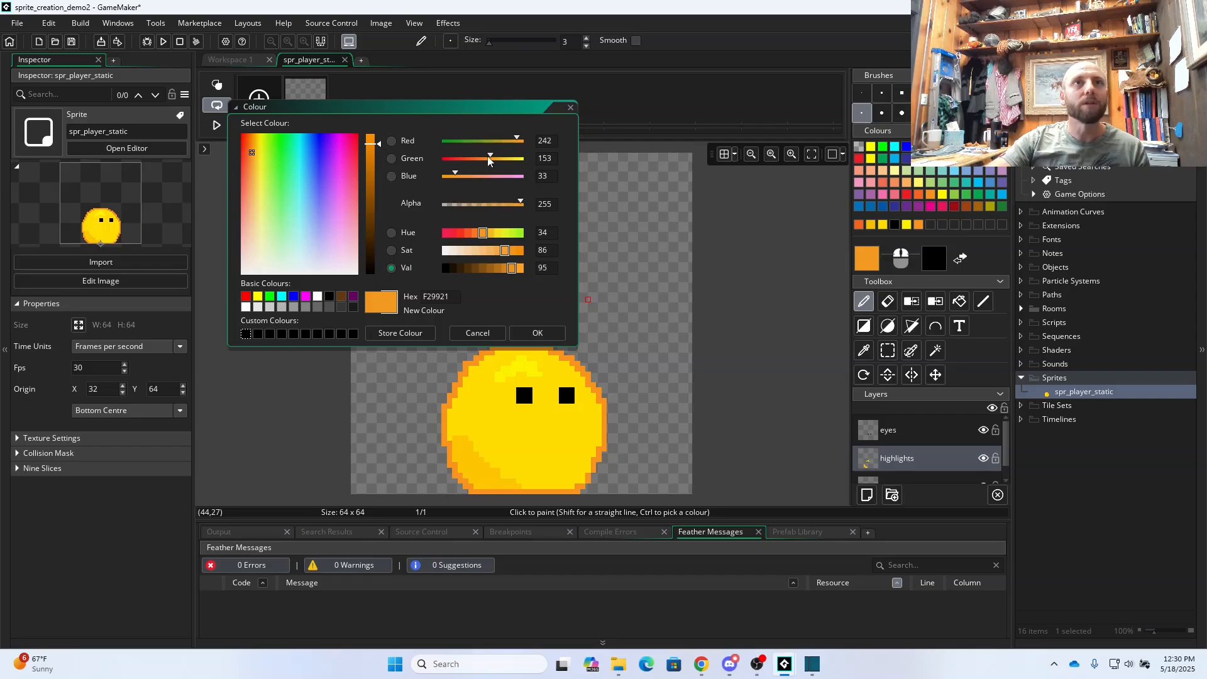
{"action": "left_click_drag", "start_coordinate": [487, 155], "coordinate": [486, 156]}
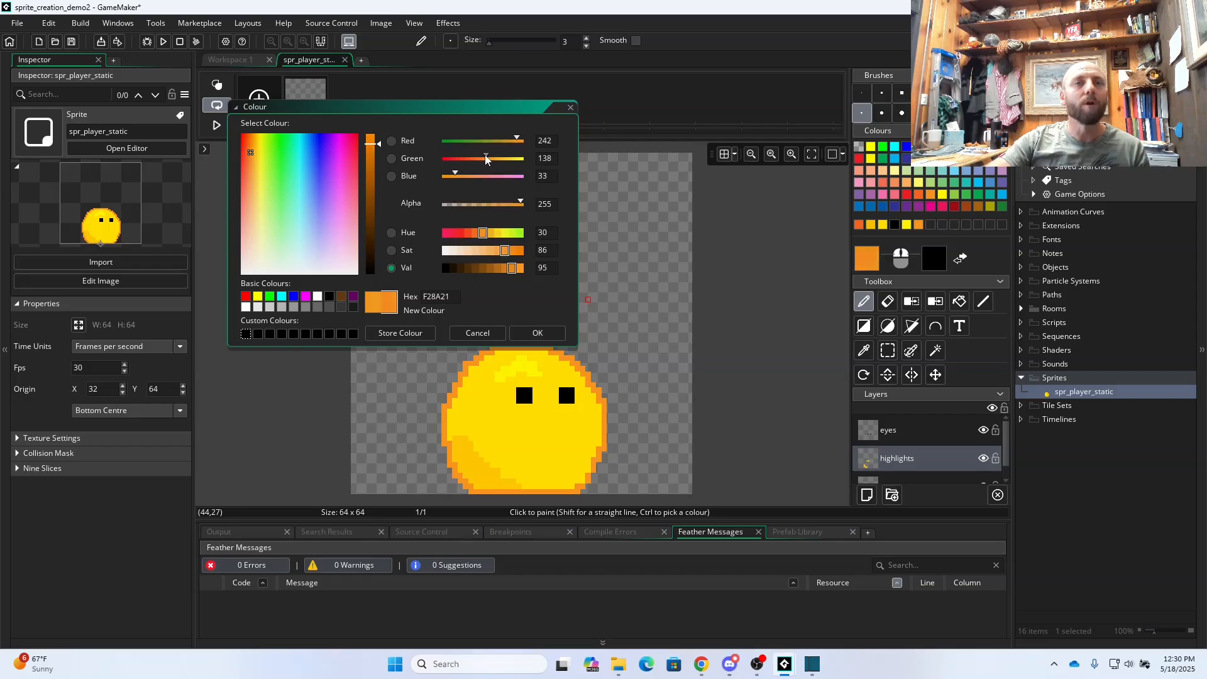
{"action": "left_click", "coordinate": [538, 332]}
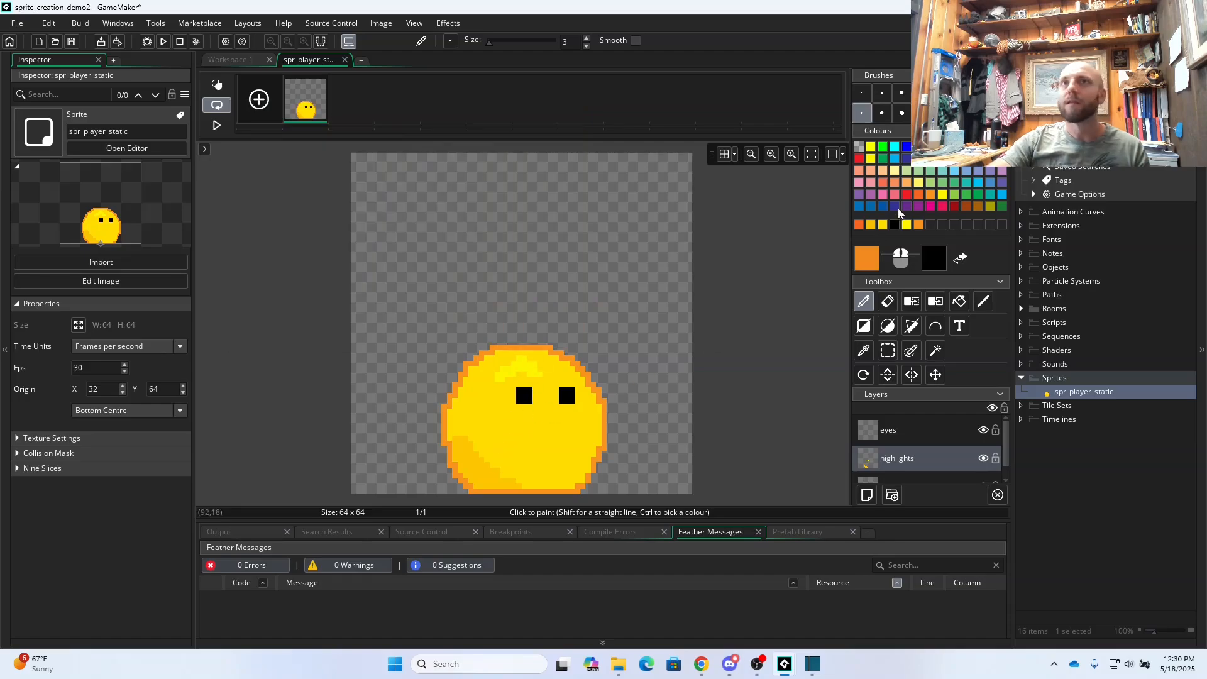
{"action": "left_click", "coordinate": [867, 258]}
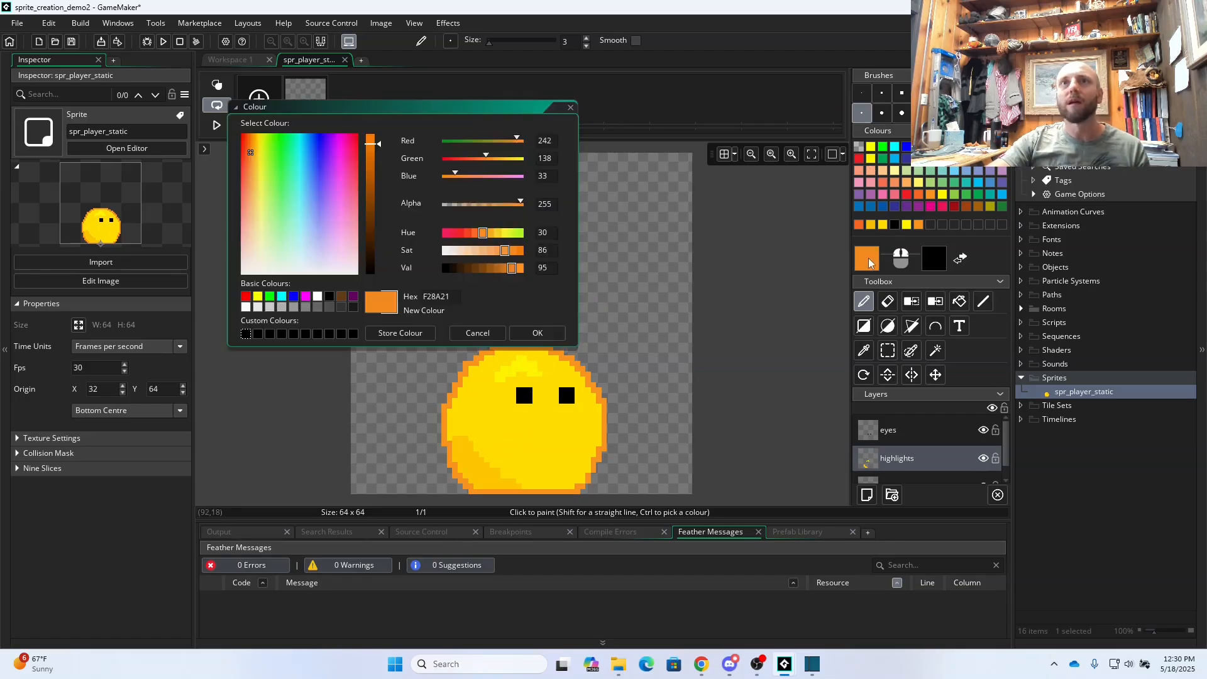
{"action": "left_click", "coordinate": [476, 234]}
{"action": "left_click", "coordinate": [536, 333]}
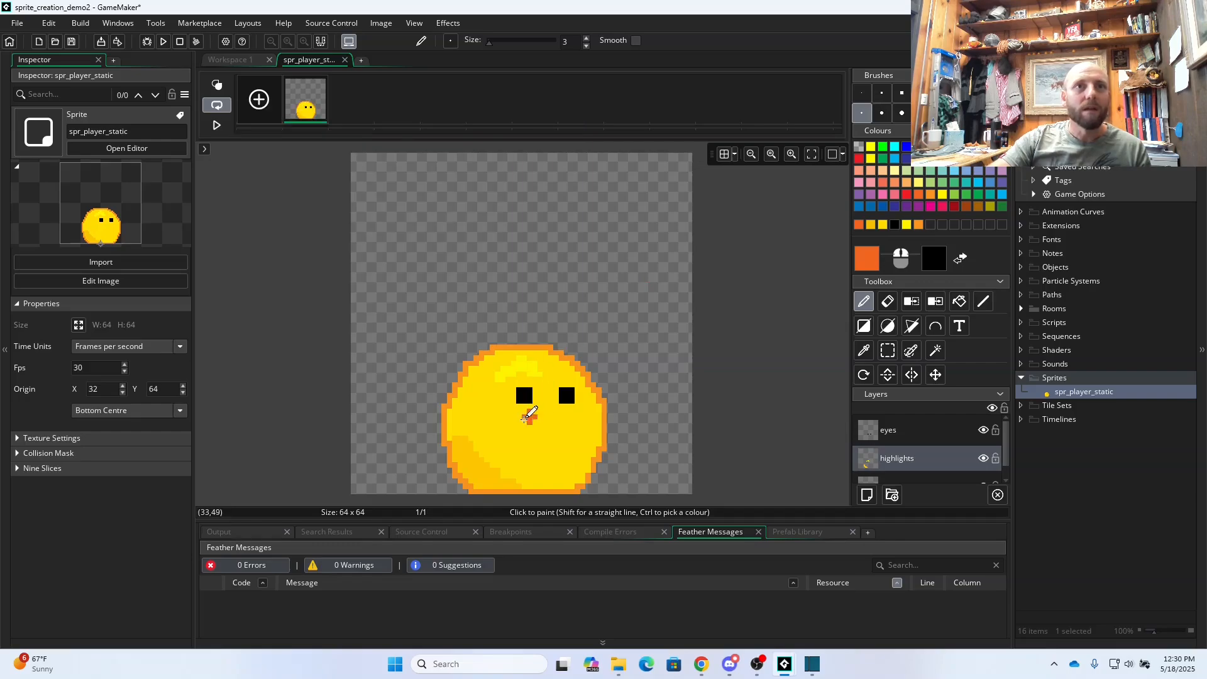
- Try other hues for the drawing colour and settle on hue 30 (F28A20)
{"action": "left_click", "coordinate": [866, 258]}
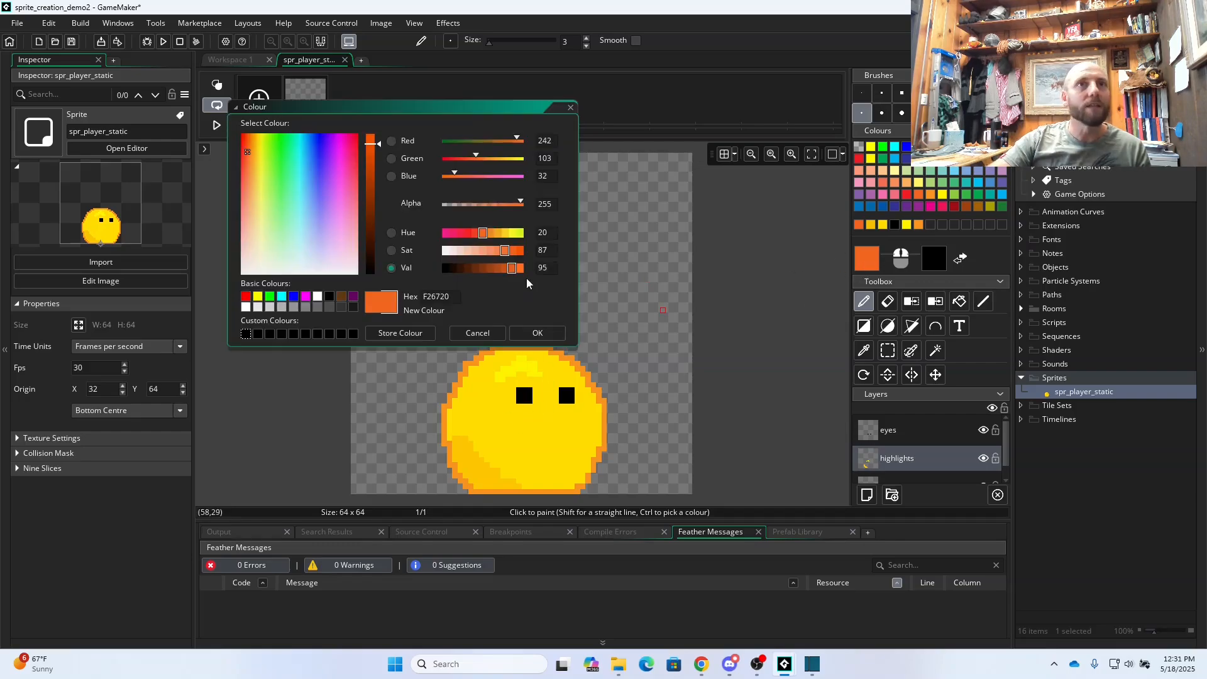
{"action": "left_click", "coordinate": [491, 233]}
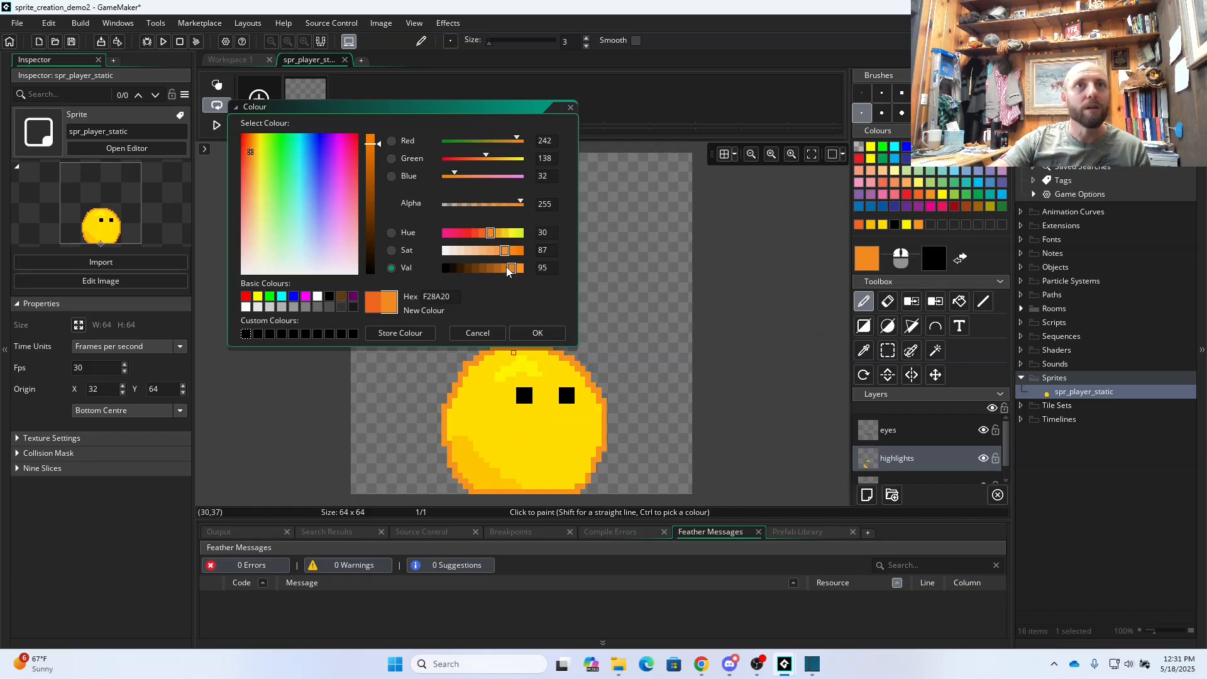
{"action": "left_click", "coordinate": [499, 235]}
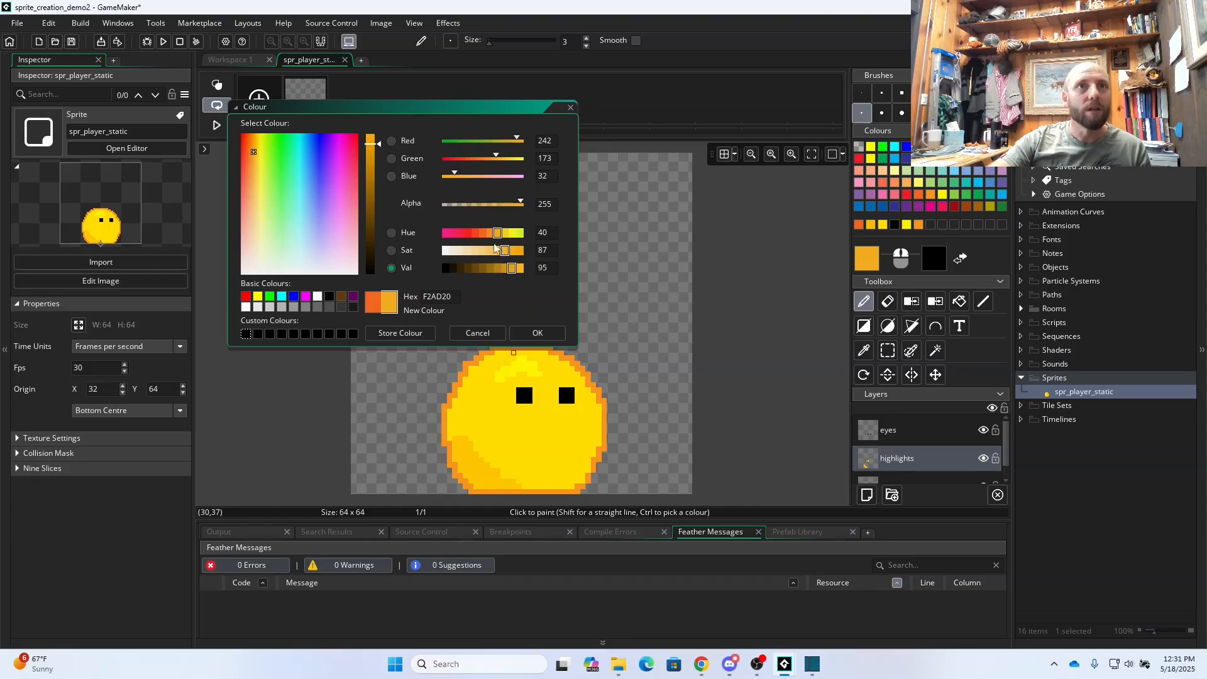
{"action": "left_click_drag", "start_coordinate": [496, 236], "coordinate": [491, 234]}
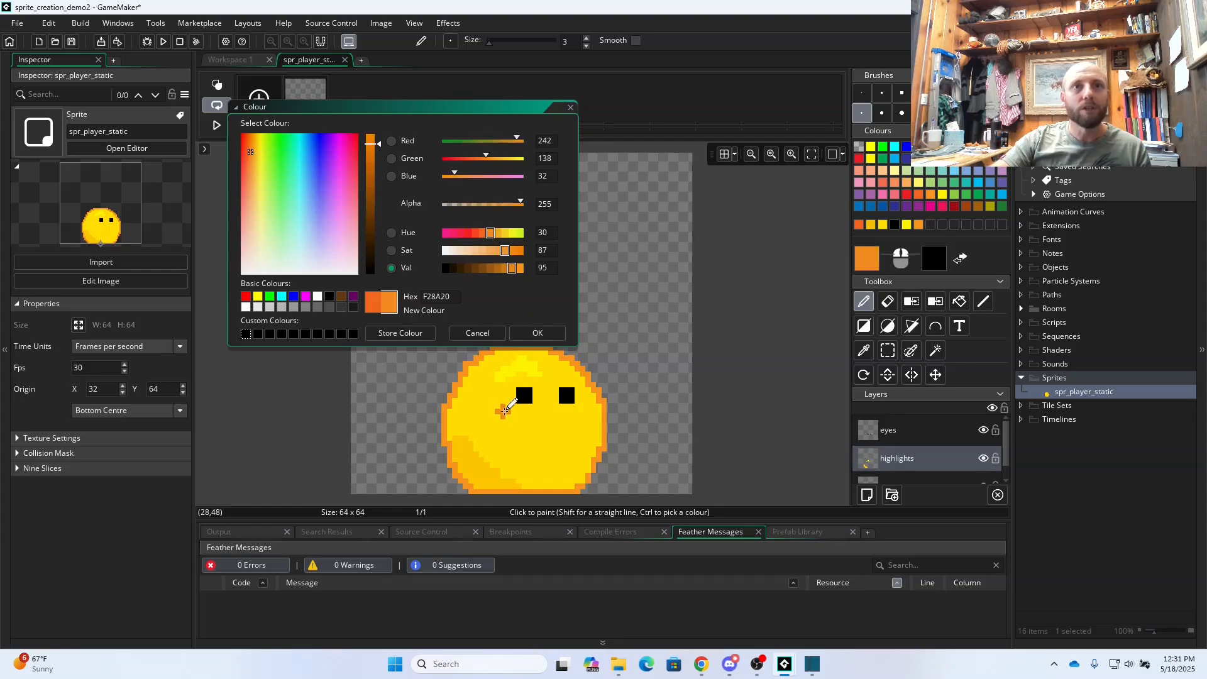
{"action": "left_click", "coordinate": [536, 333]}
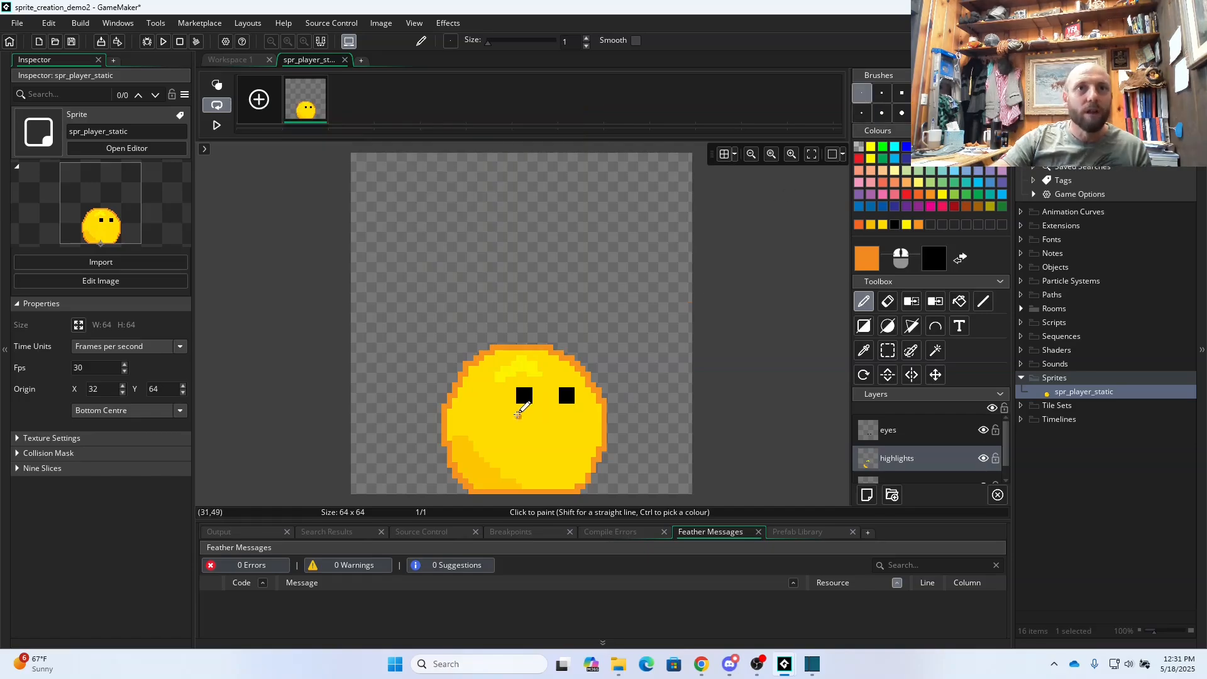
- Try painting small orange cheek marks below both eyes on the highlights layer with a size 1 brush
{"action": "left_click_drag", "start_coordinate": [531, 414], "coordinate": [521, 417]}
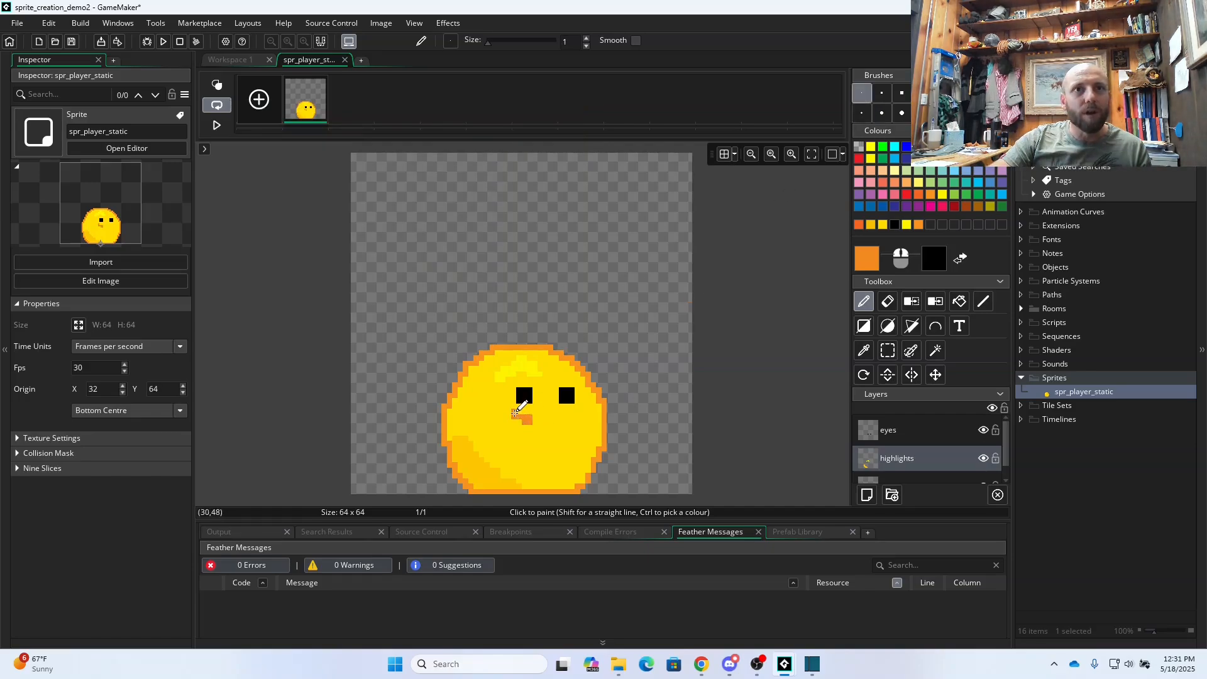
{"action": "left_click", "coordinate": [556, 412]}
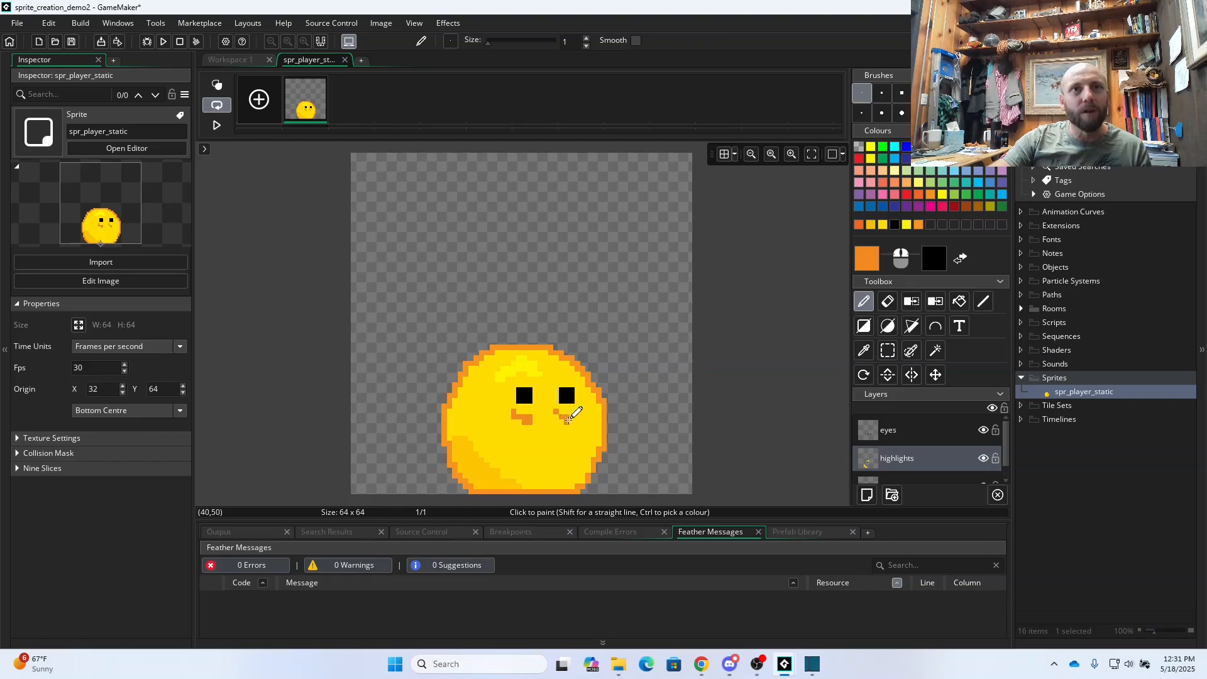
{"action": "left_click_drag", "start_coordinate": [555, 413], "coordinate": [569, 420]}
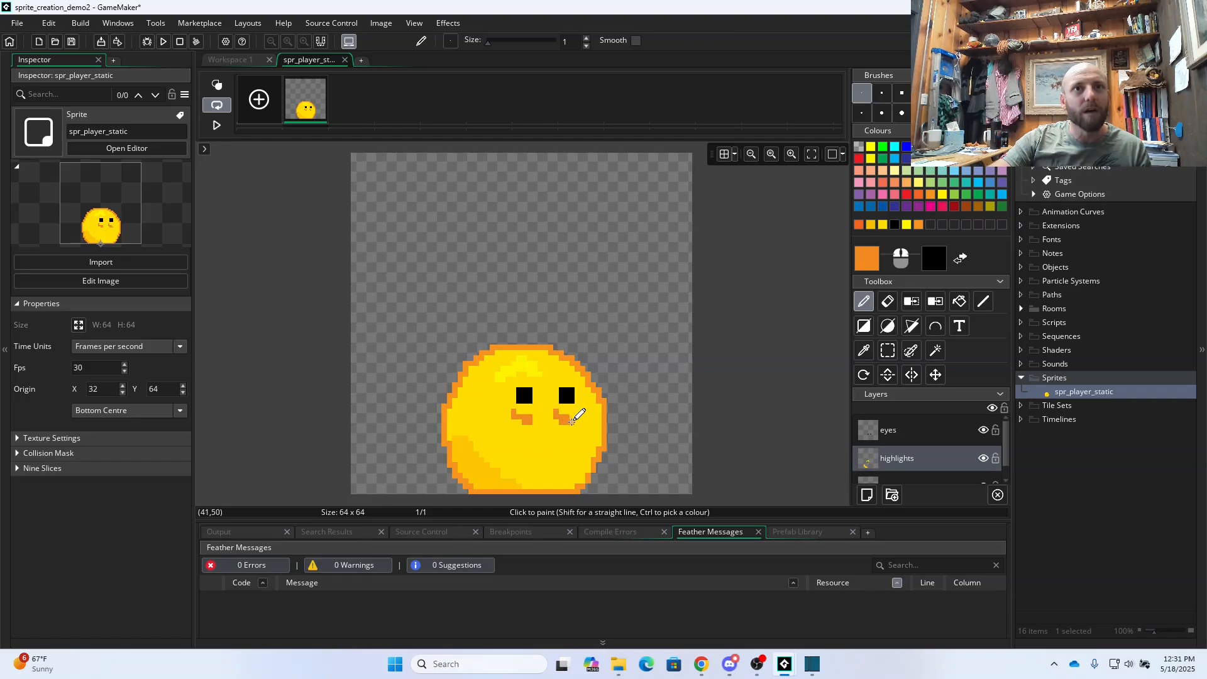
{"action": "left_click", "coordinate": [524, 443]}
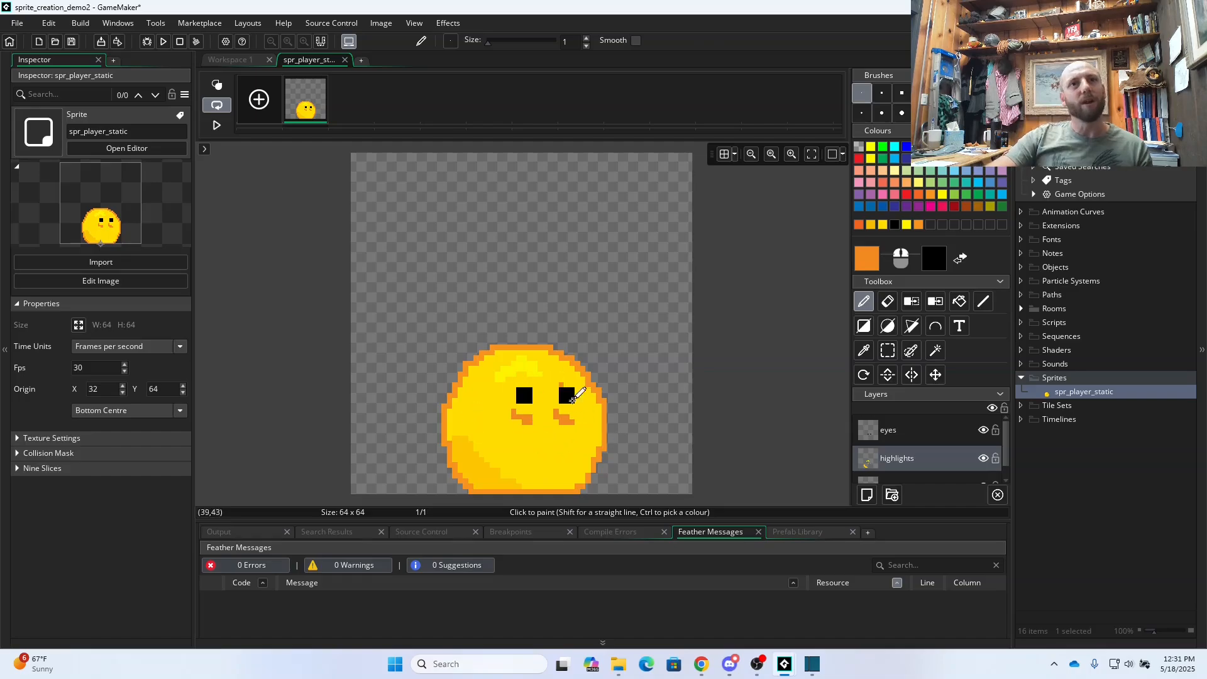
- Undo the right cheek mark and delete the left one from the highlights layer using a rectangular selection
{"action": "key", "text": "ctrl+z"}
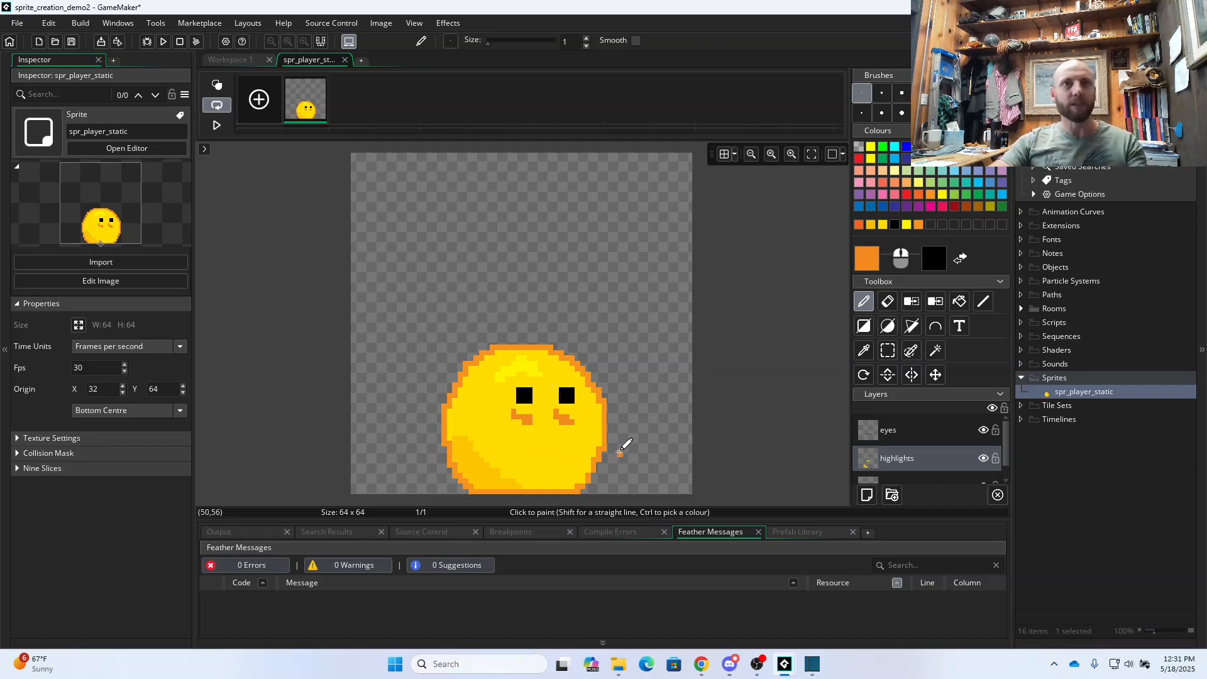
{"action": "key", "text": "ctrl+z"}
{"action": "left_click", "coordinate": [888, 351]}
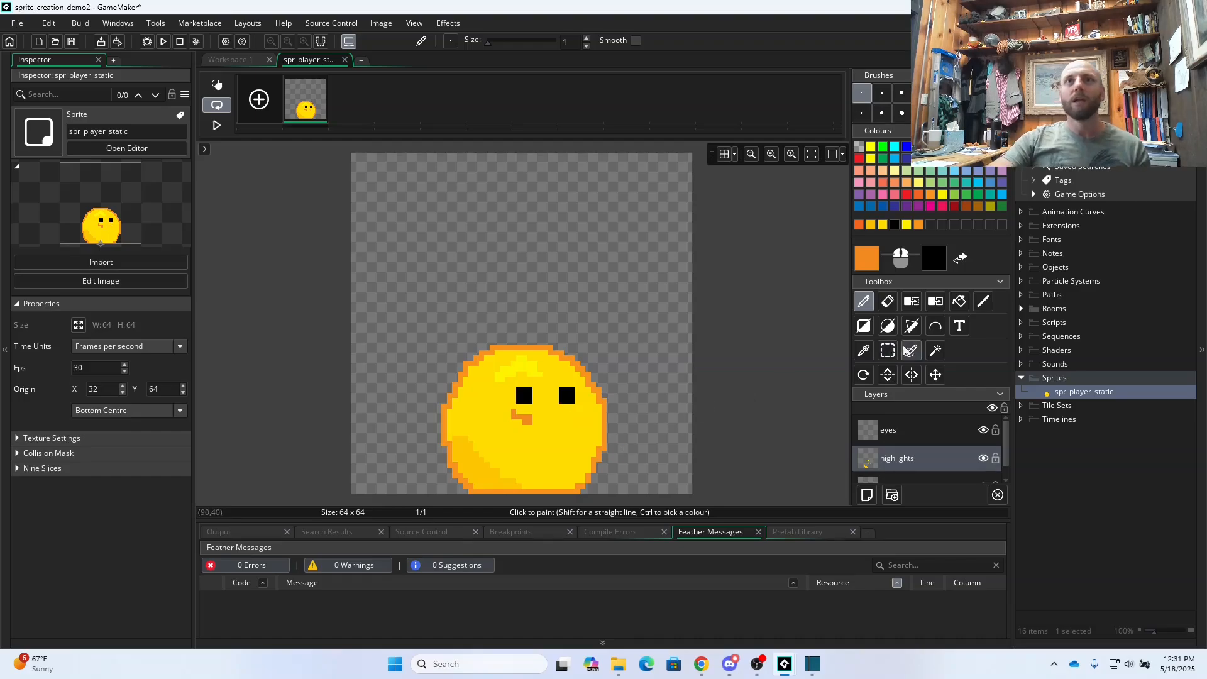
{"action": "left_click_drag", "start_coordinate": [495, 398], "coordinate": [553, 441]}
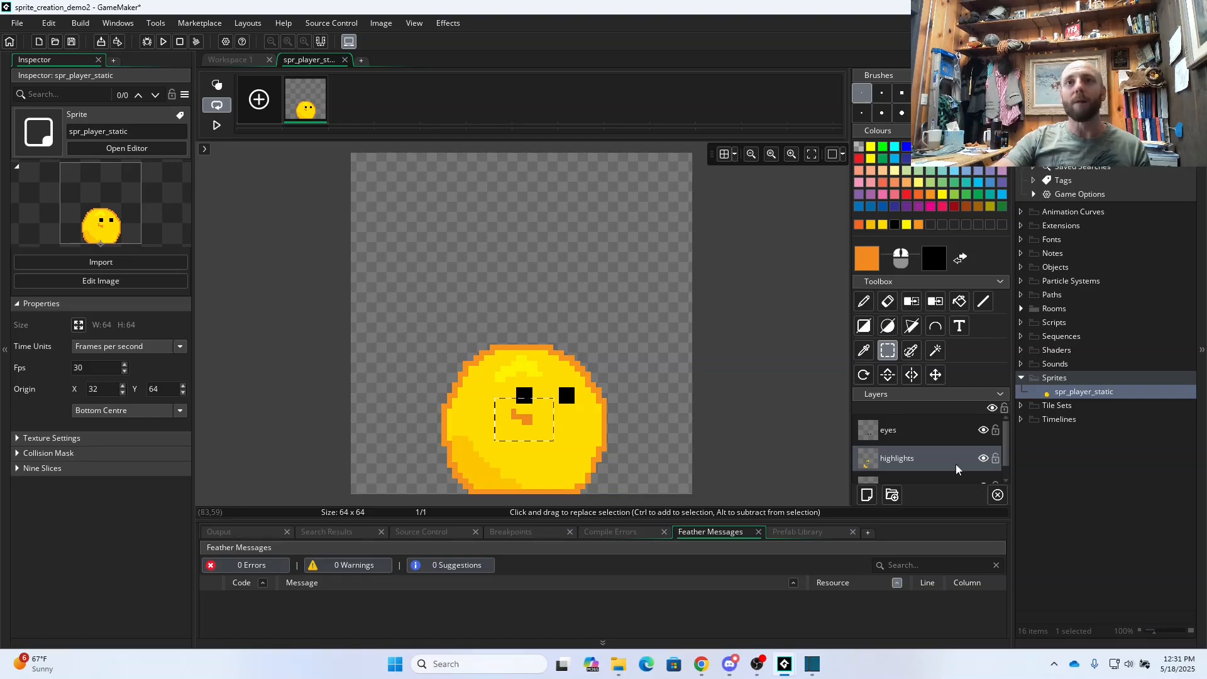
{"action": "key", "text": "Delete"}
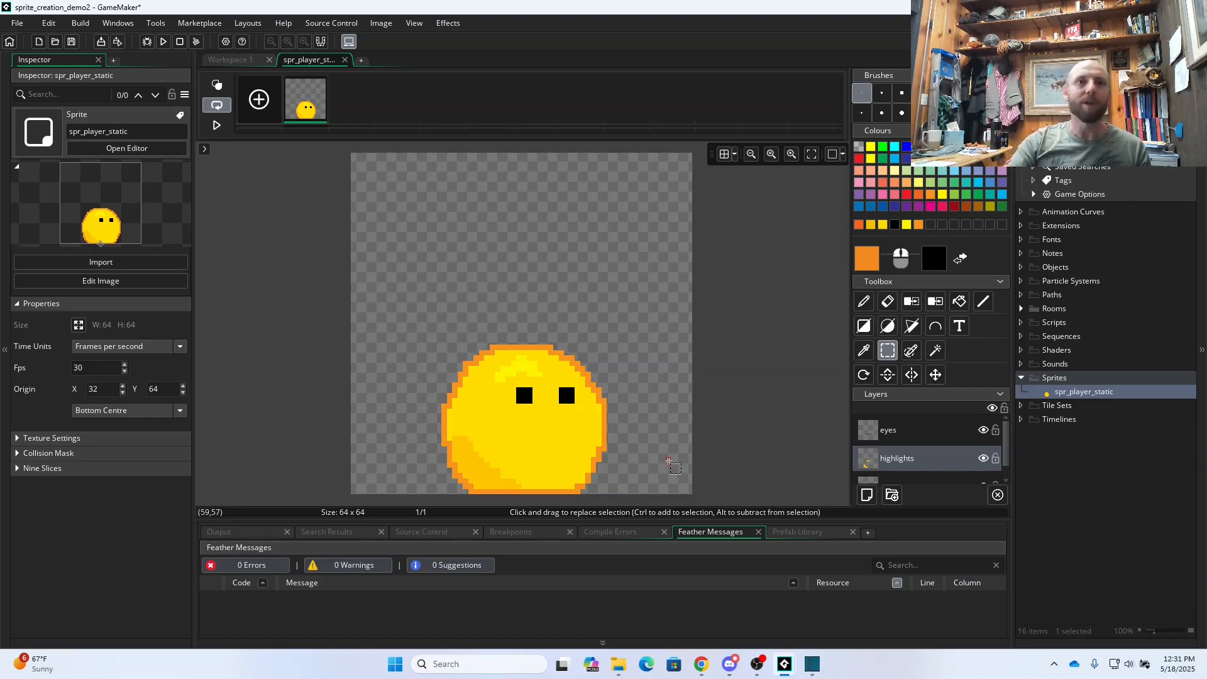
- Make the eyes layer active and set the drawing colour to light orange F7A855
{"action": "left_click", "coordinate": [879, 437]}
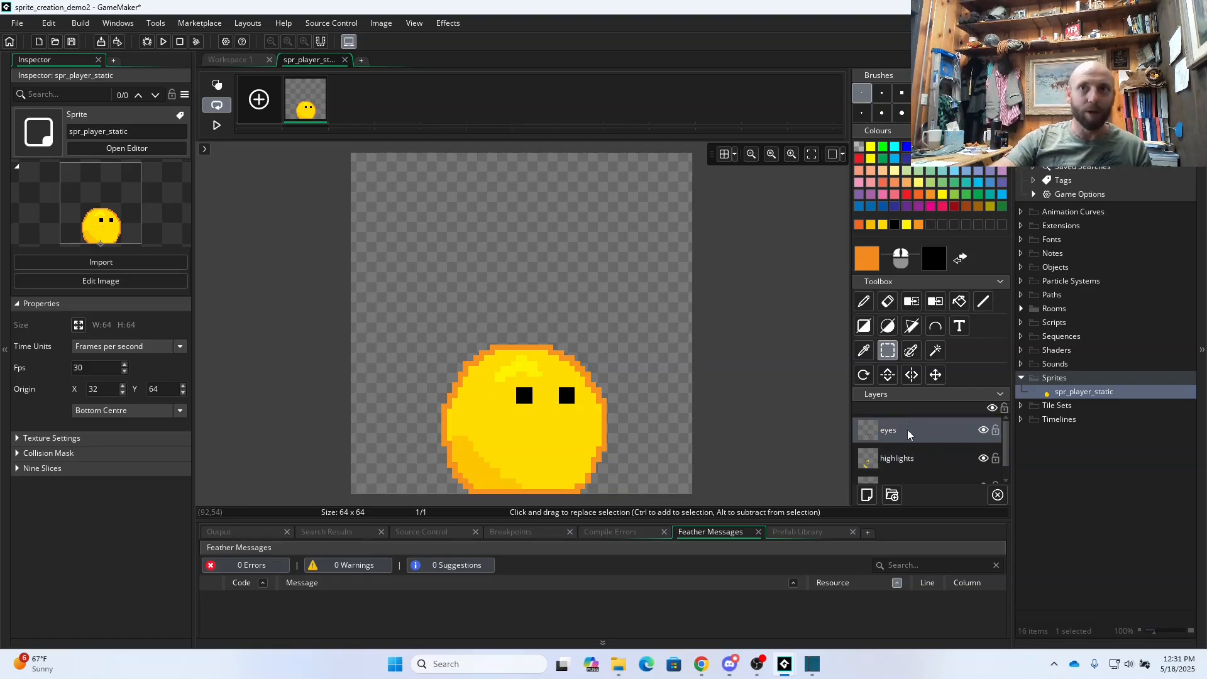
{"action": "double_click", "coordinate": [896, 183]}
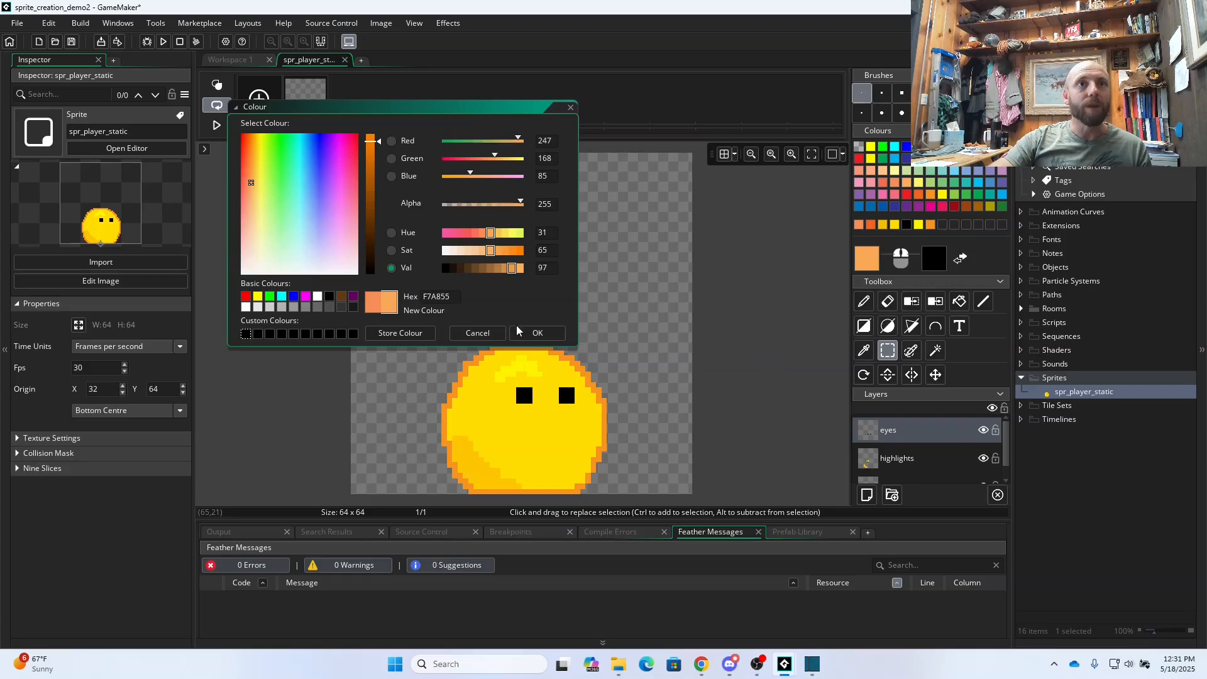
{"action": "left_click", "coordinate": [536, 333]}
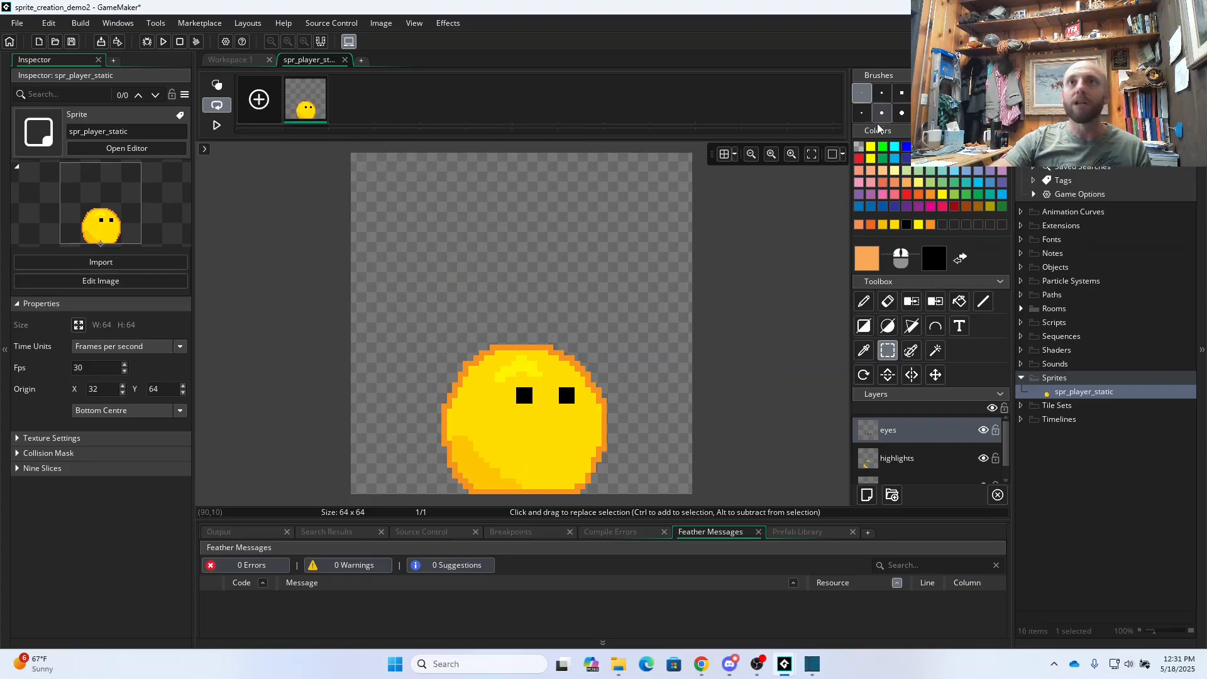
- Paint small light orange cheek marks below both eyes with a size 1 pencil and trim them symmetrical with the eraser
{"action": "left_click", "coordinate": [863, 301]}
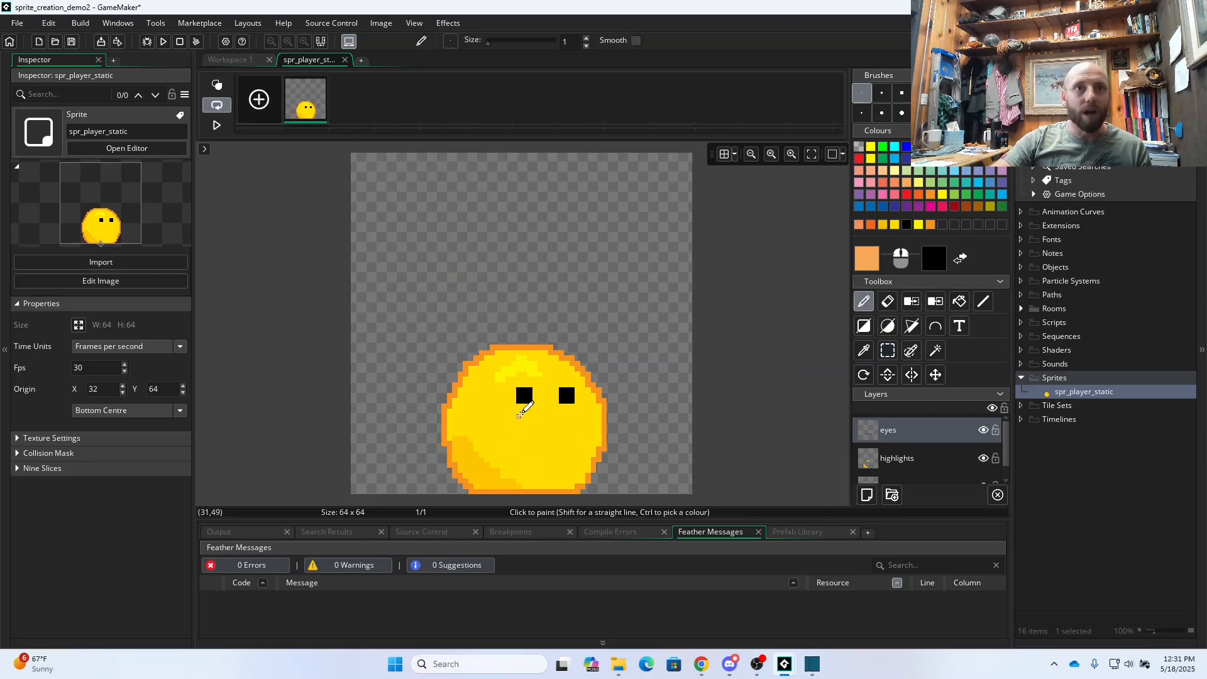
{"action": "left_click_drag", "start_coordinate": [514, 410], "coordinate": [567, 416]}
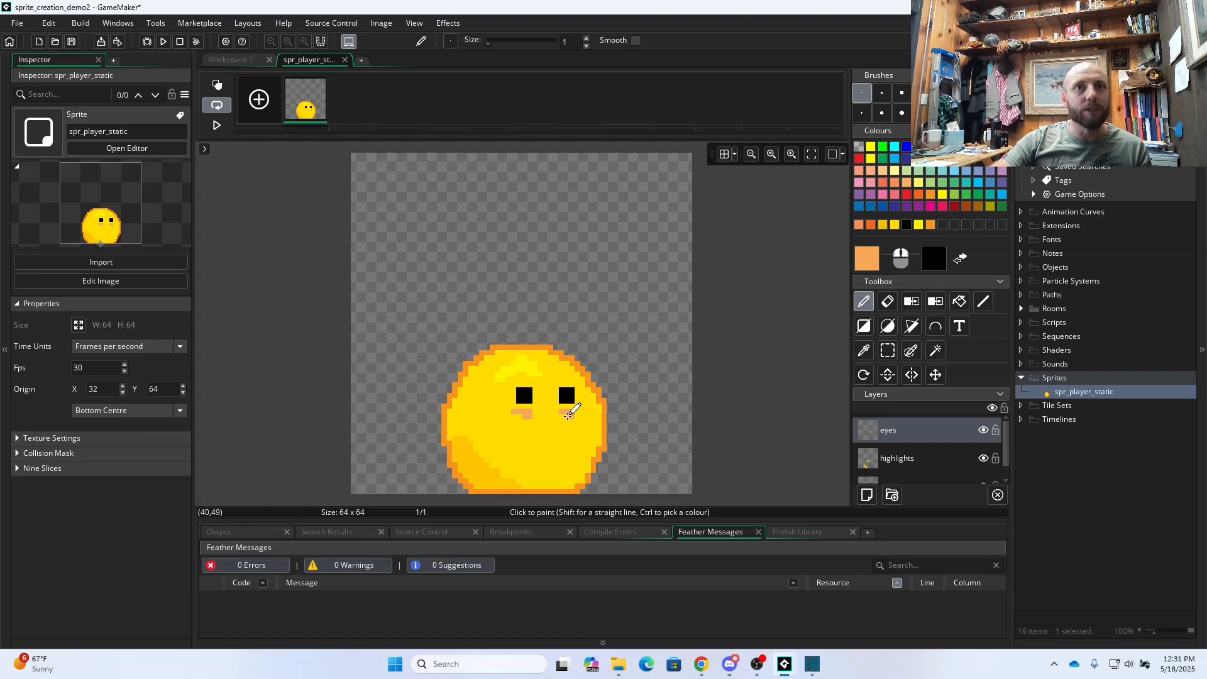
{"action": "left_click", "coordinate": [558, 412]}
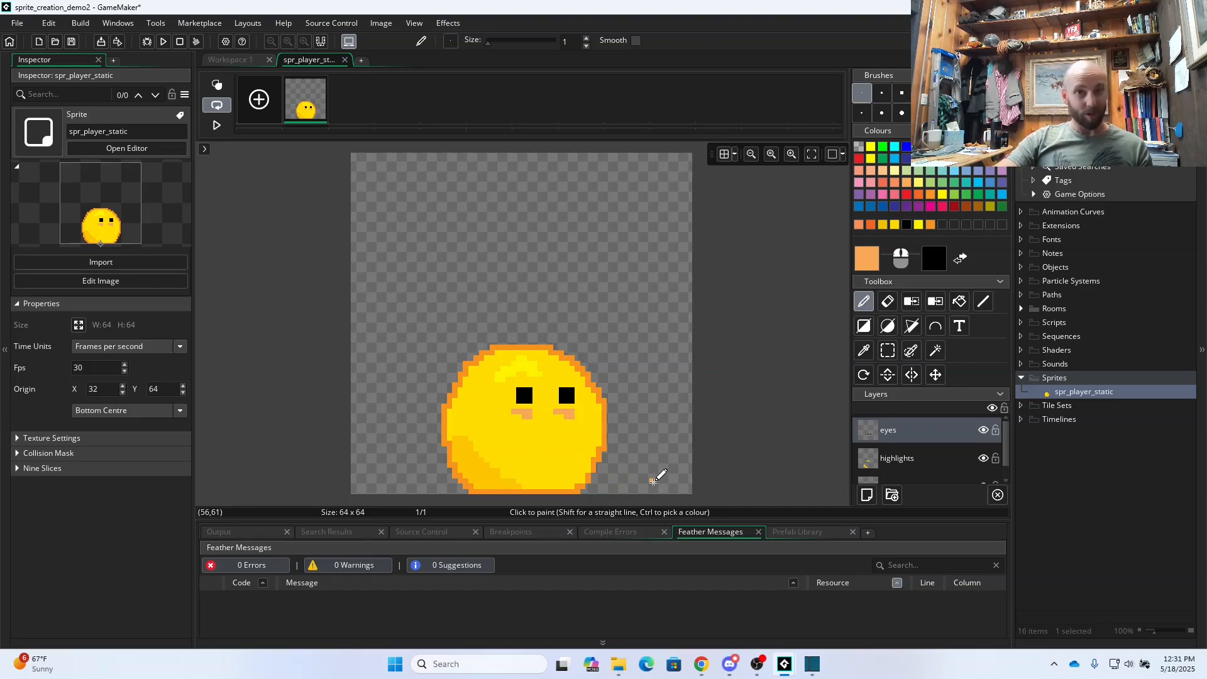
{"action": "left_click", "coordinate": [888, 301]}
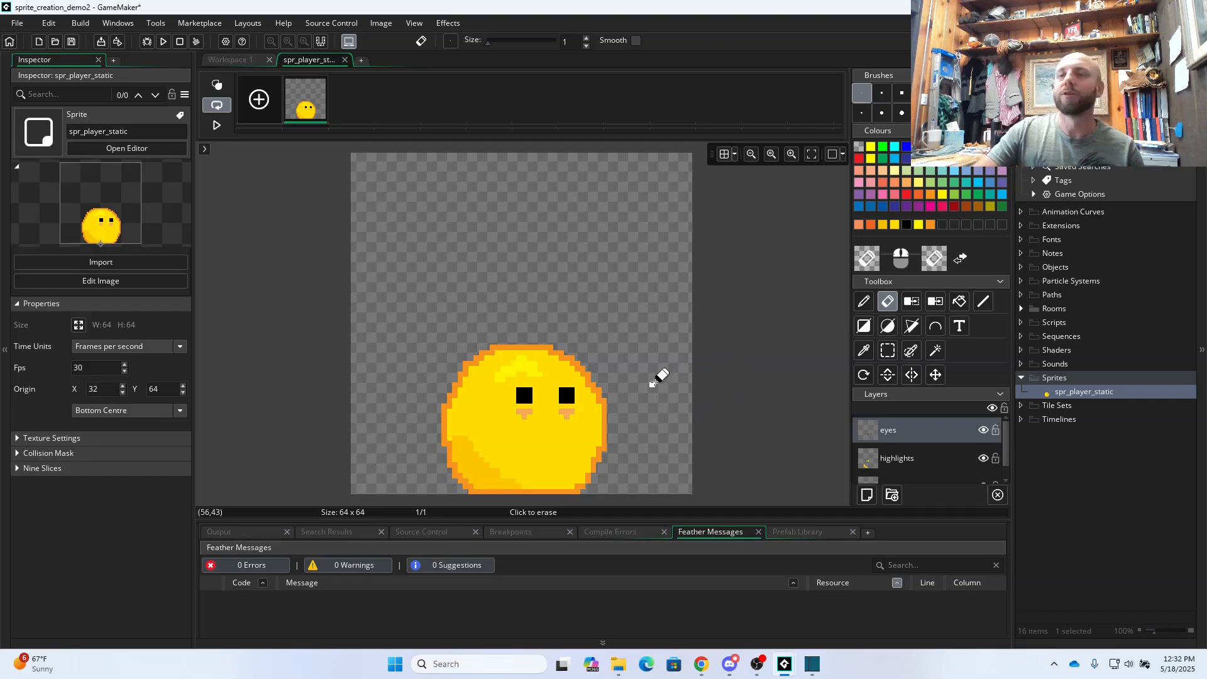
- Duplicate the spr_player_static sprite in the asset list and select the copy
{"action": "right_click", "coordinate": [1101, 394]}
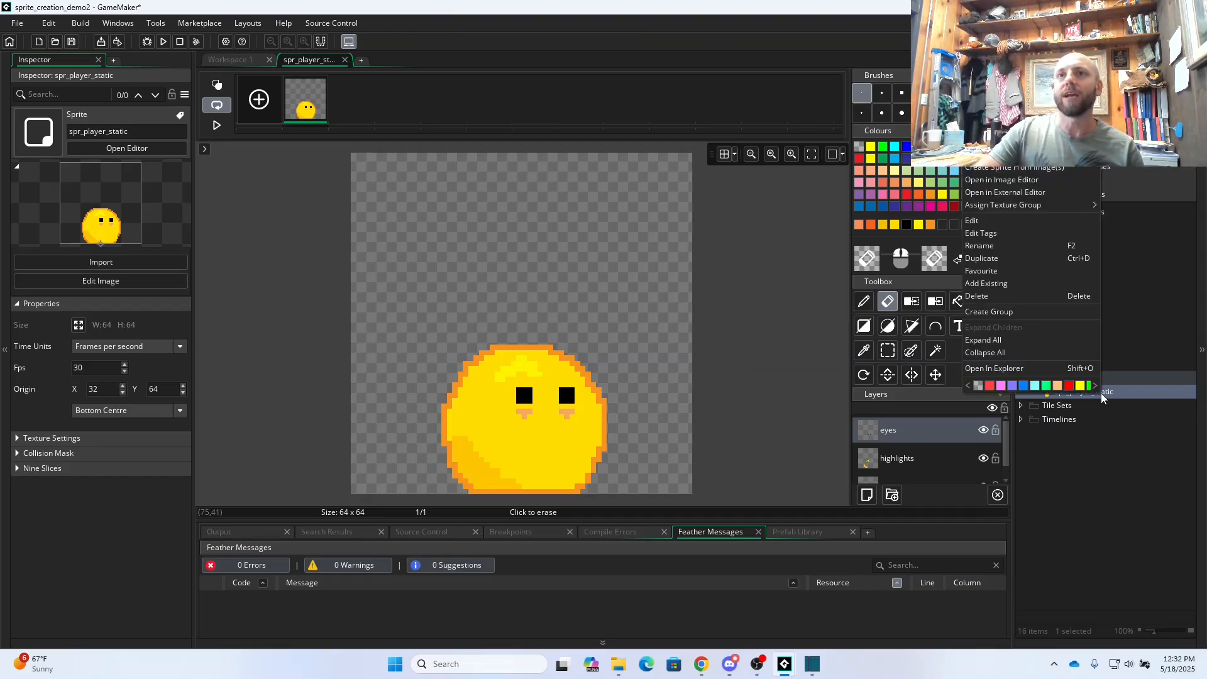
{"action": "left_click", "coordinate": [993, 258]}
{"action": "left_click", "coordinate": [1148, 406]}
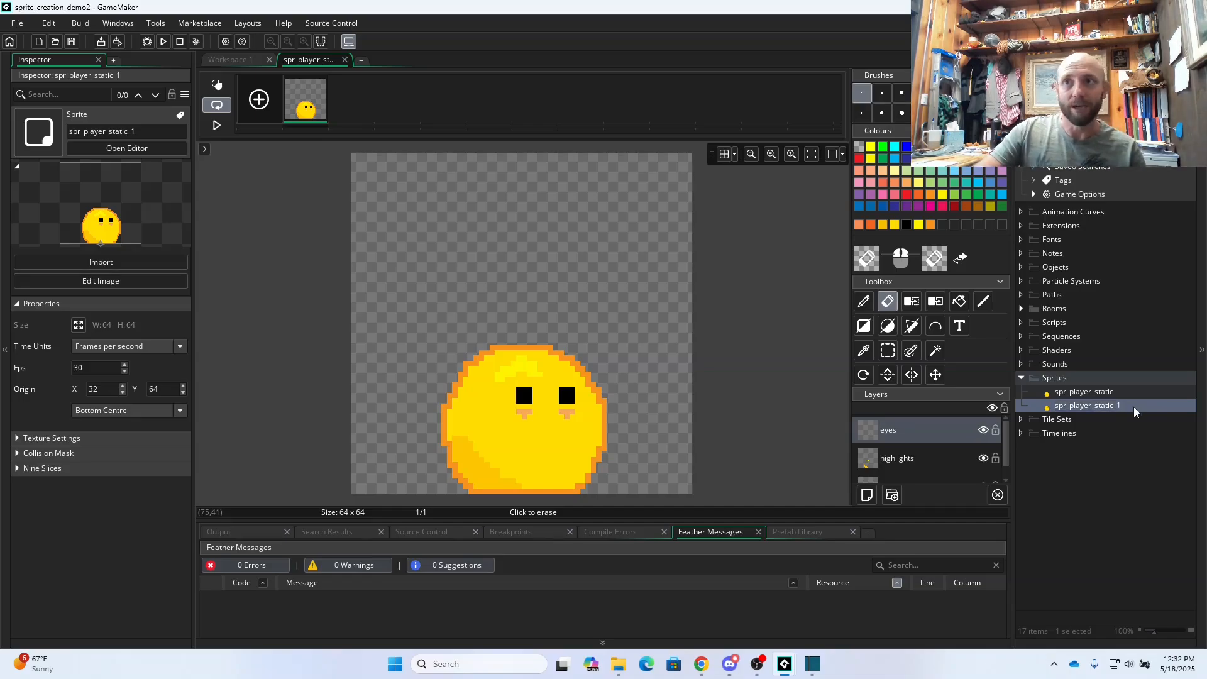
- Open the duplicated sprite's editor and rename the sprite as spr_player_walk
{"action": "double_click", "coordinate": [1121, 406]}
{"action": "right_click", "coordinate": [1120, 408]}
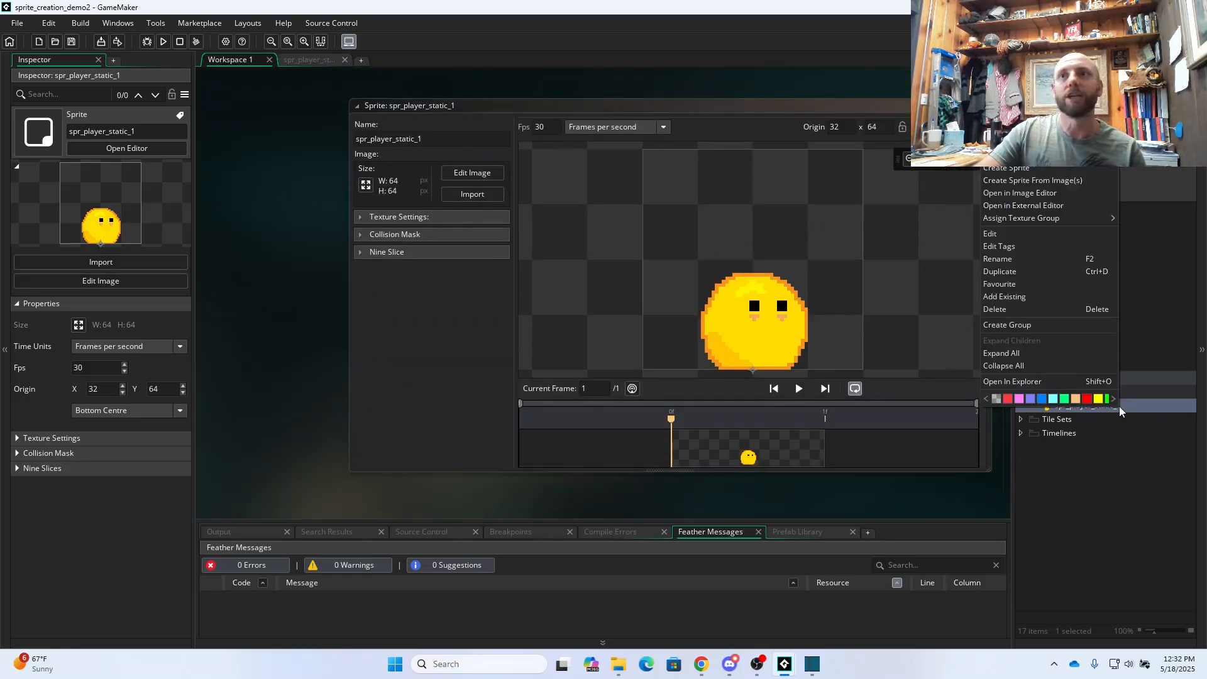
{"action": "left_click", "coordinate": [1018, 259]}
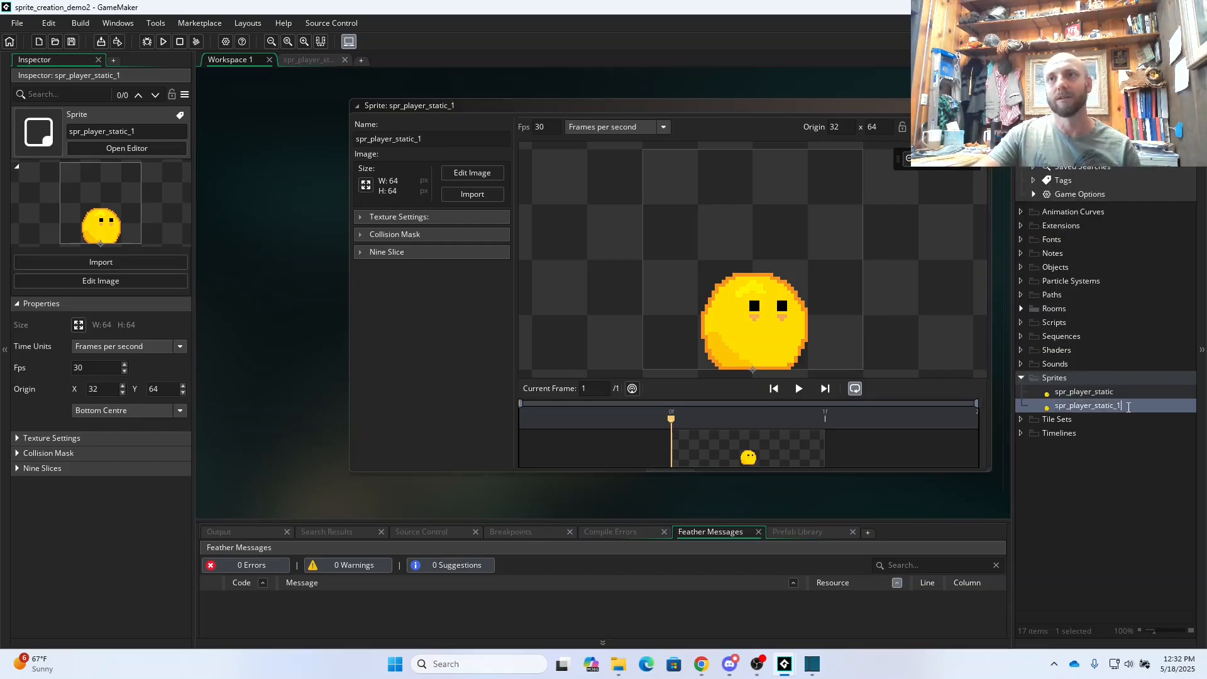
{"action": "key", "text": "BackSpace"}
{"action": "key", "text": "BackSpace"}
{"action": "key", "text": "BackSpace"}
{"action": "key", "text": "BackSpace"}
{"action": "key", "text": "BackSpace"}
{"action": "key", "text": "BackSpace"}
{"action": "key", "text": "BackSpace"}
{"action": "key", "text": "BackSpace"}
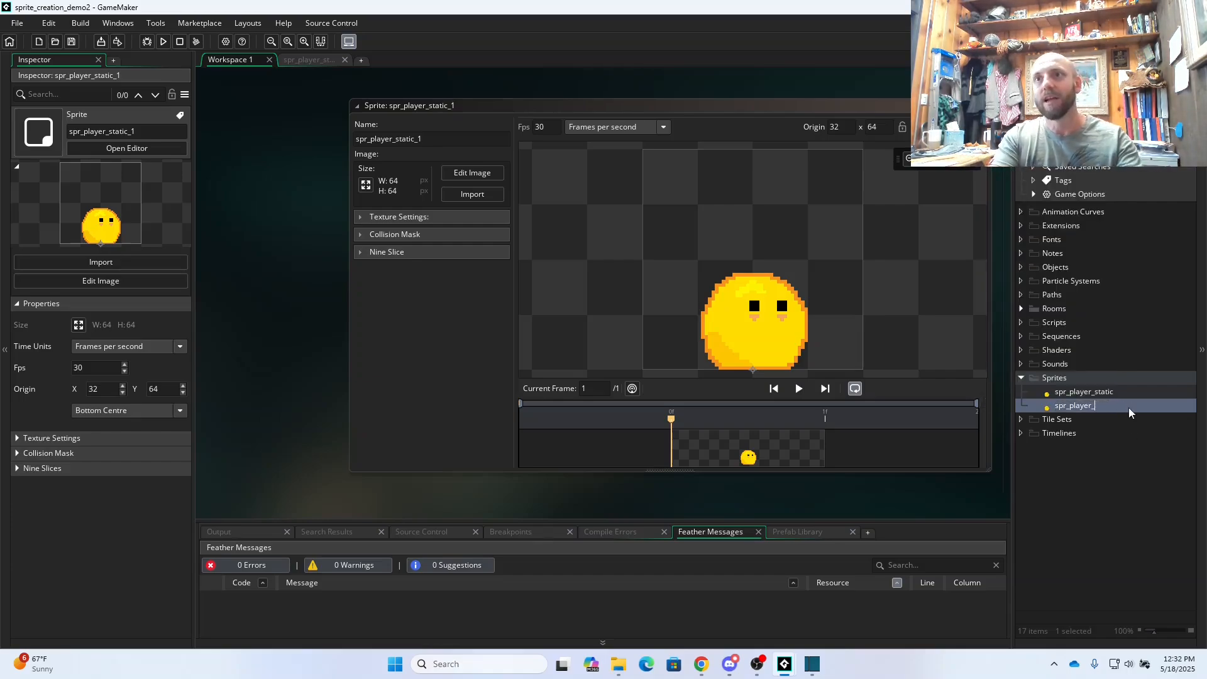
{"action": "type", "text": "walk"}
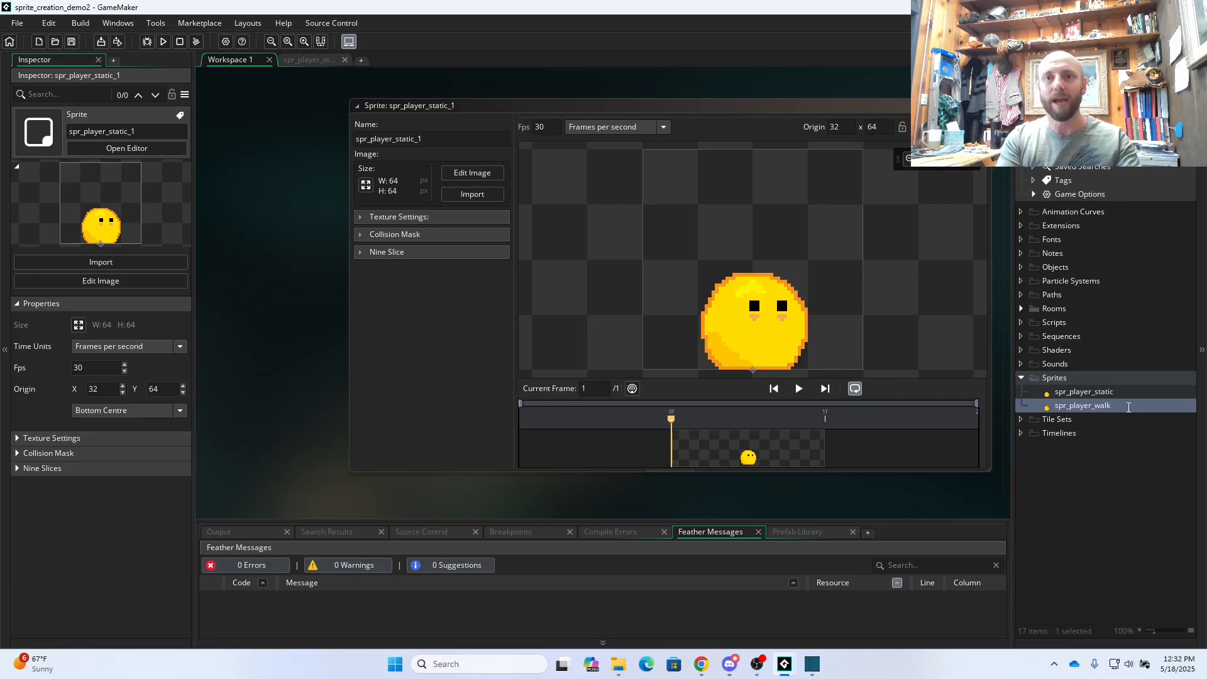
{"action": "key", "text": "Return"}
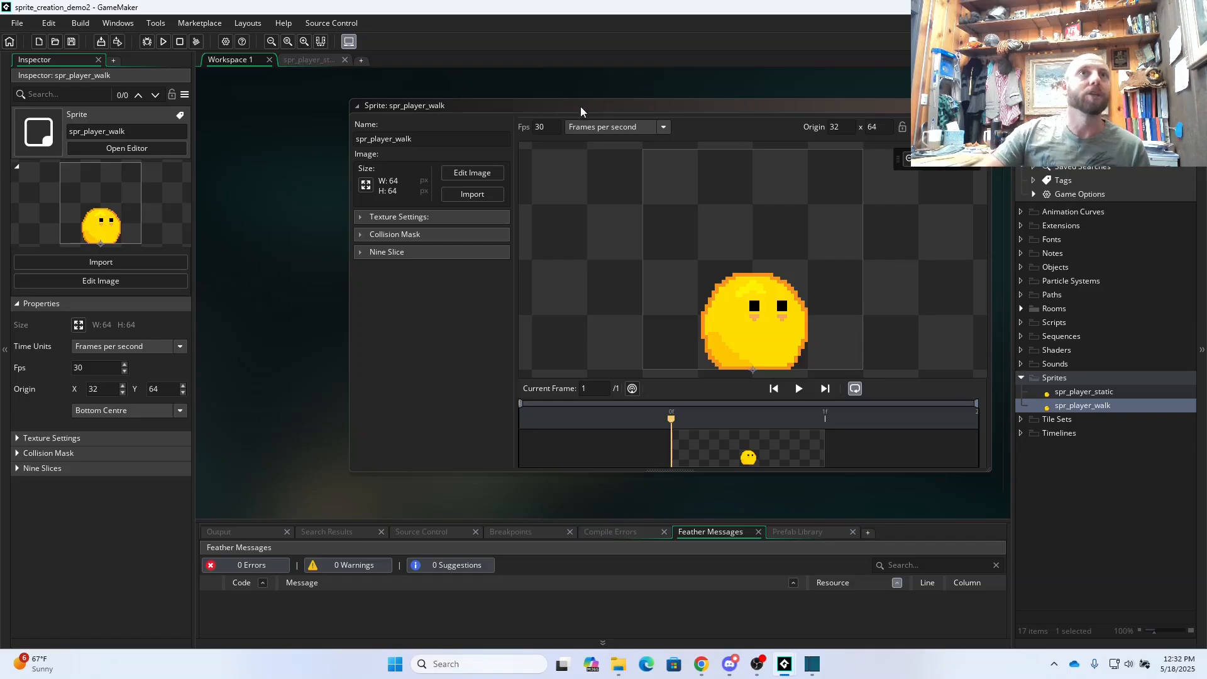
- Open spr_player_walk for image editing and close the image editor of spr_player_static
{"action": "left_click", "coordinate": [448, 106]}
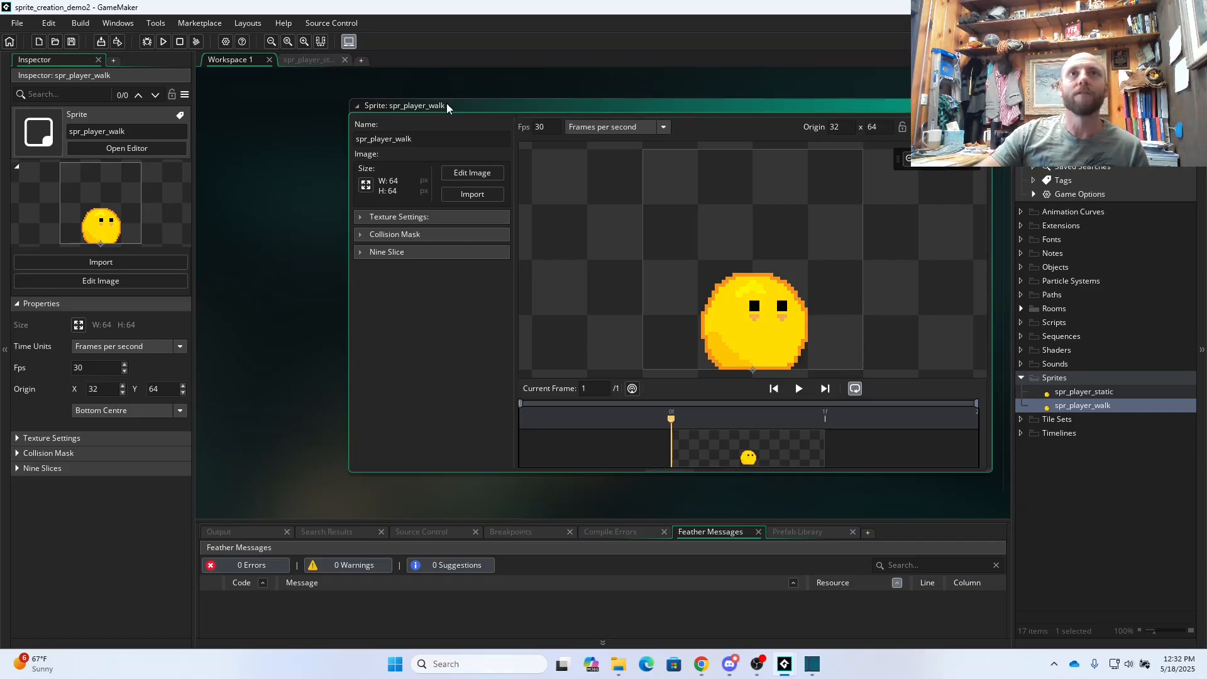
{"action": "left_click", "coordinate": [316, 63]}
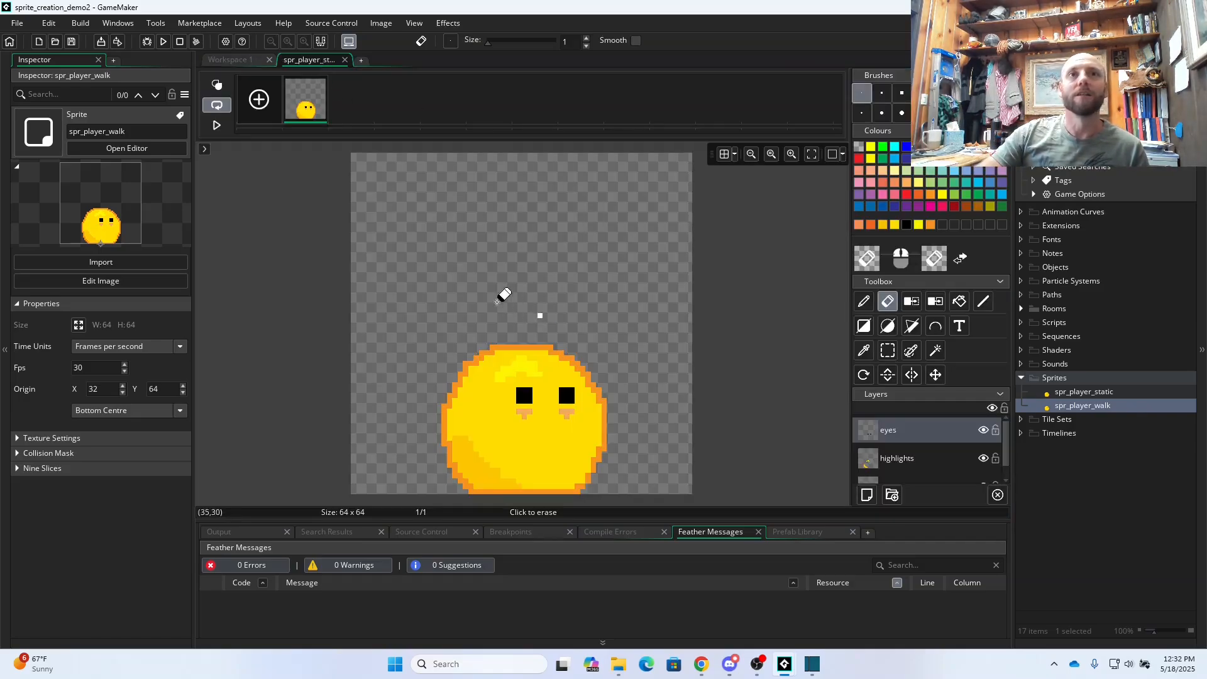
{"action": "left_click", "coordinate": [242, 60]}
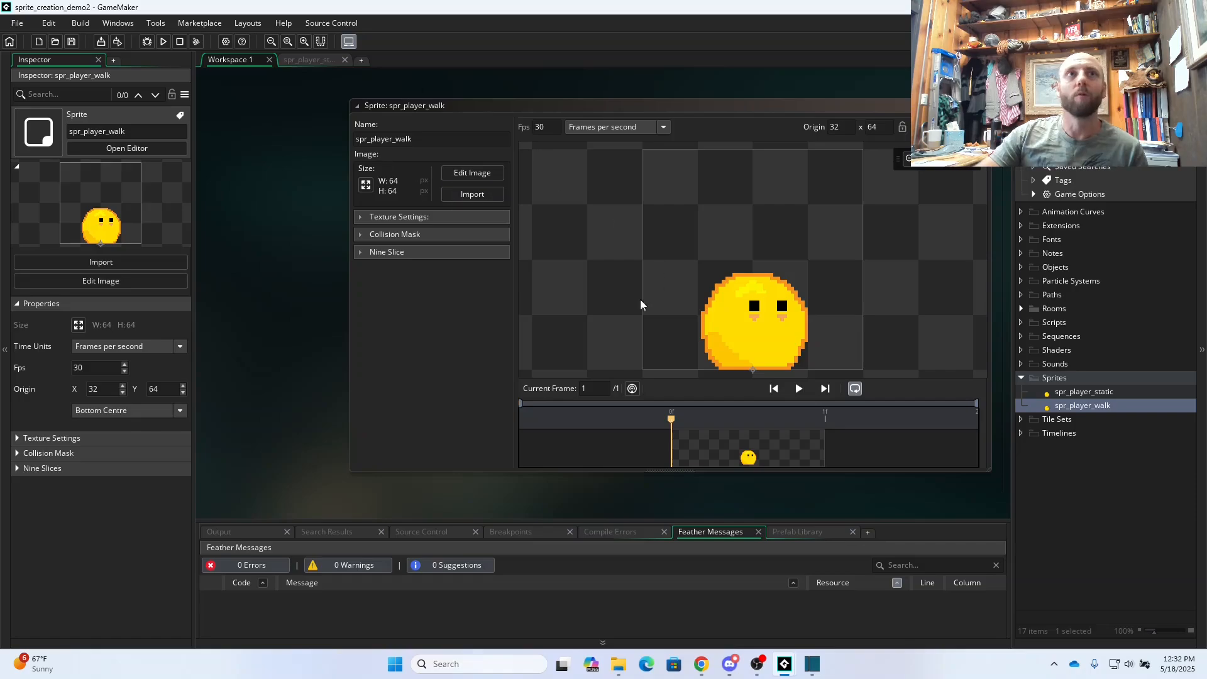
{"action": "left_click", "coordinate": [461, 179]}
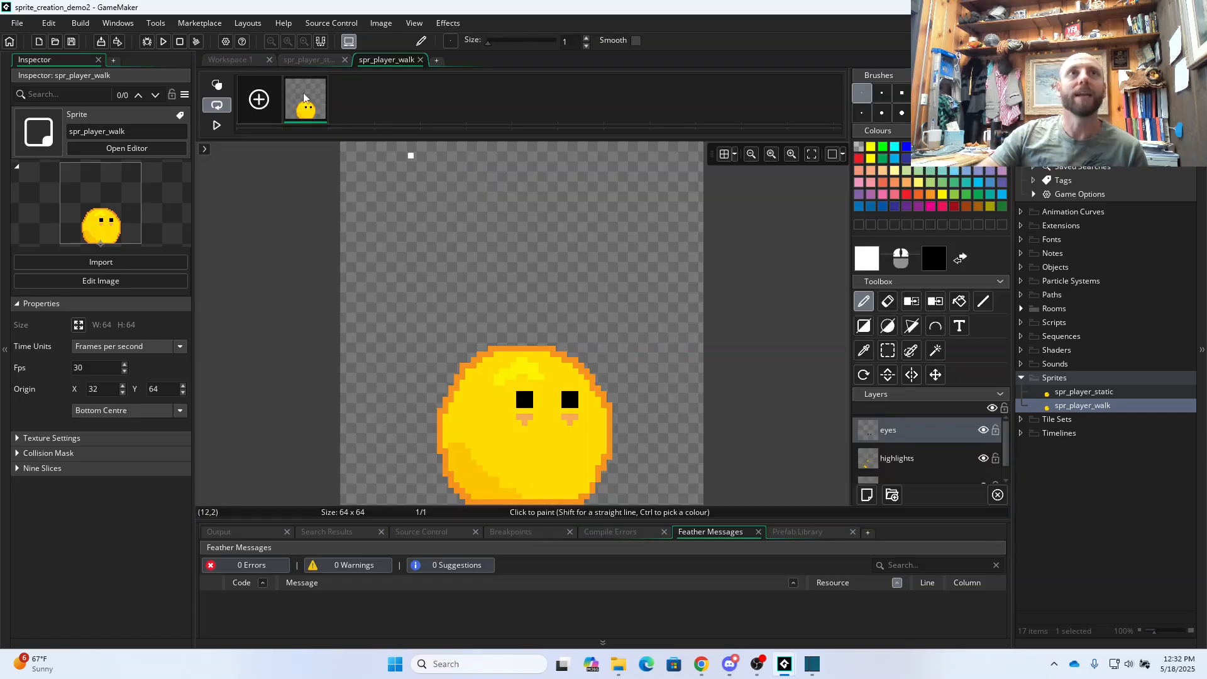
{"action": "left_click", "coordinate": [319, 59]}
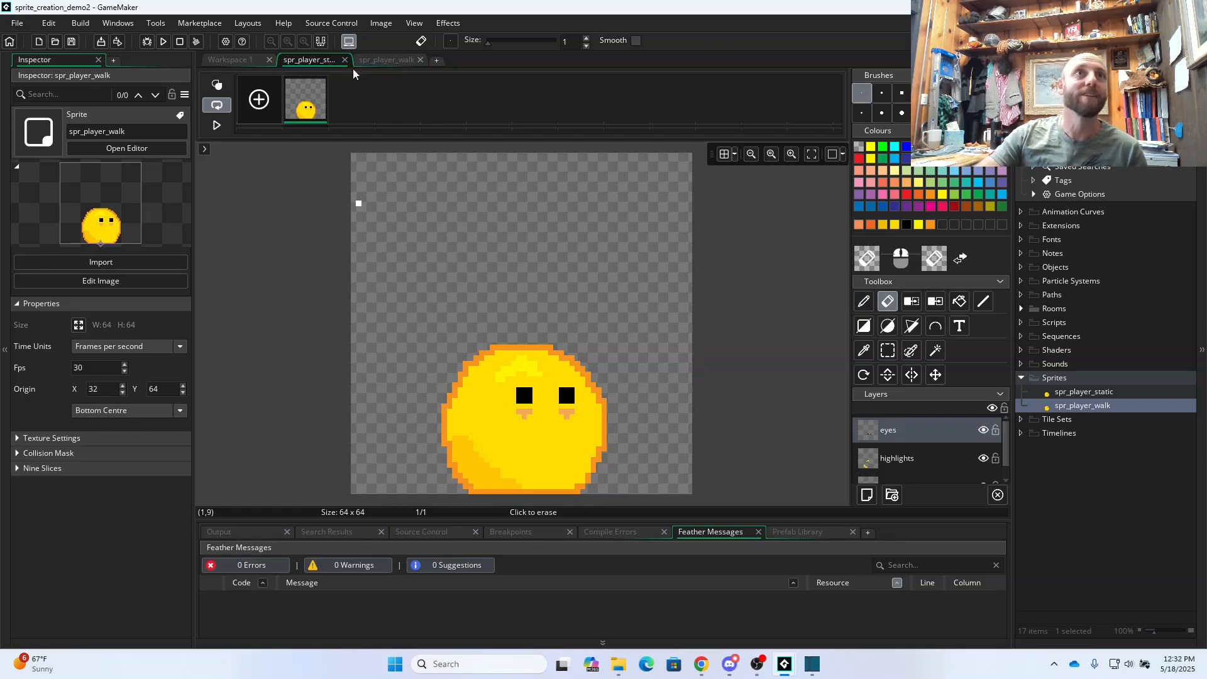
{"action": "left_click", "coordinate": [345, 59]}
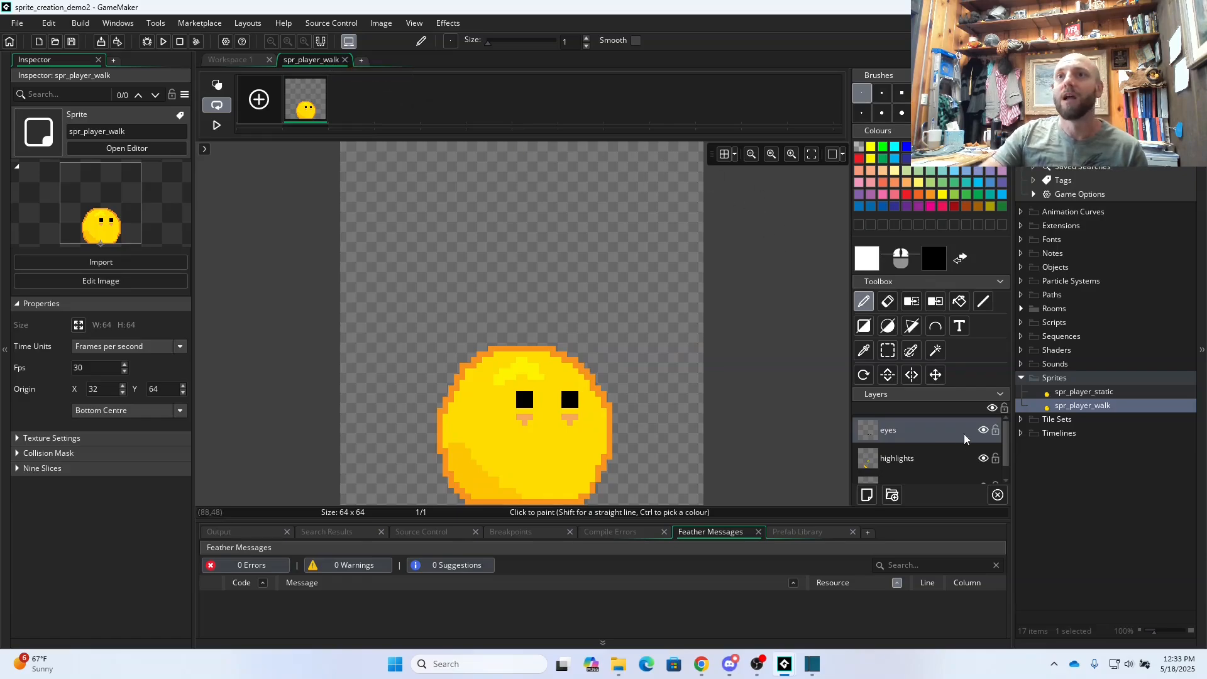
- Toggle the visibility of the body, highlights and eyes layers to examine what each one contains, leaving all three visible
{"action": "scroll", "coordinate": [984, 470], "scroll_direction": "down", "scroll_amount": 1}
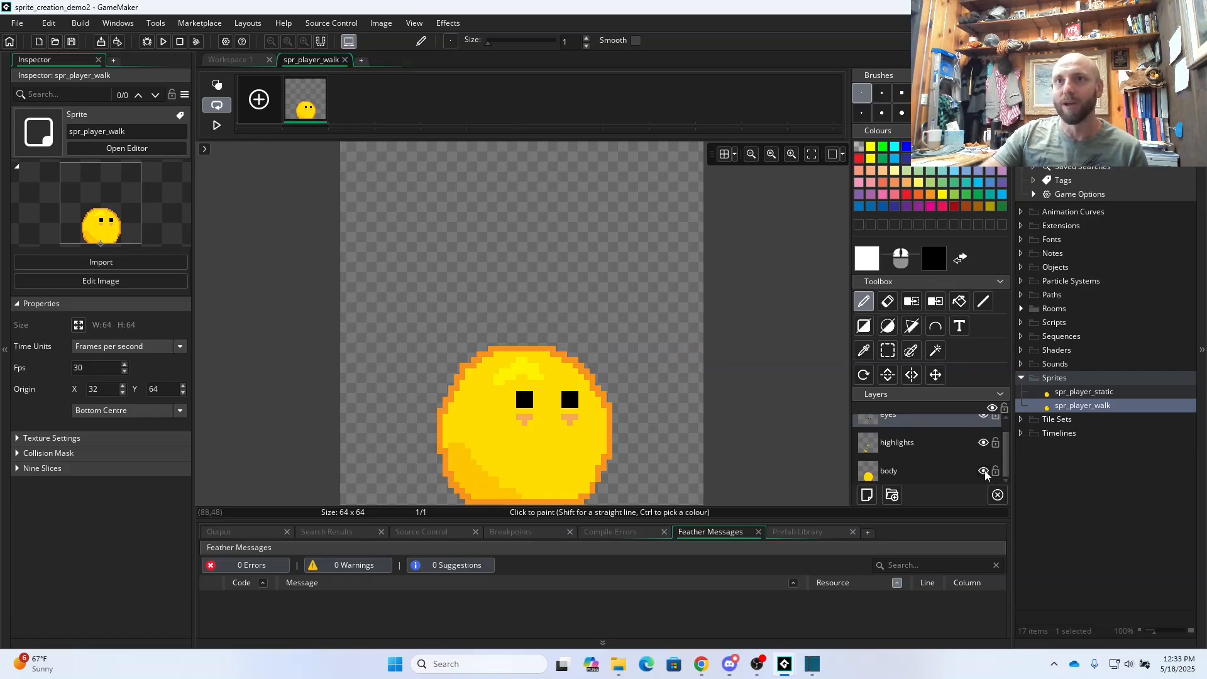
{"action": "left_click", "coordinate": [984, 470]}
{"action": "left_click", "coordinate": [985, 470]}
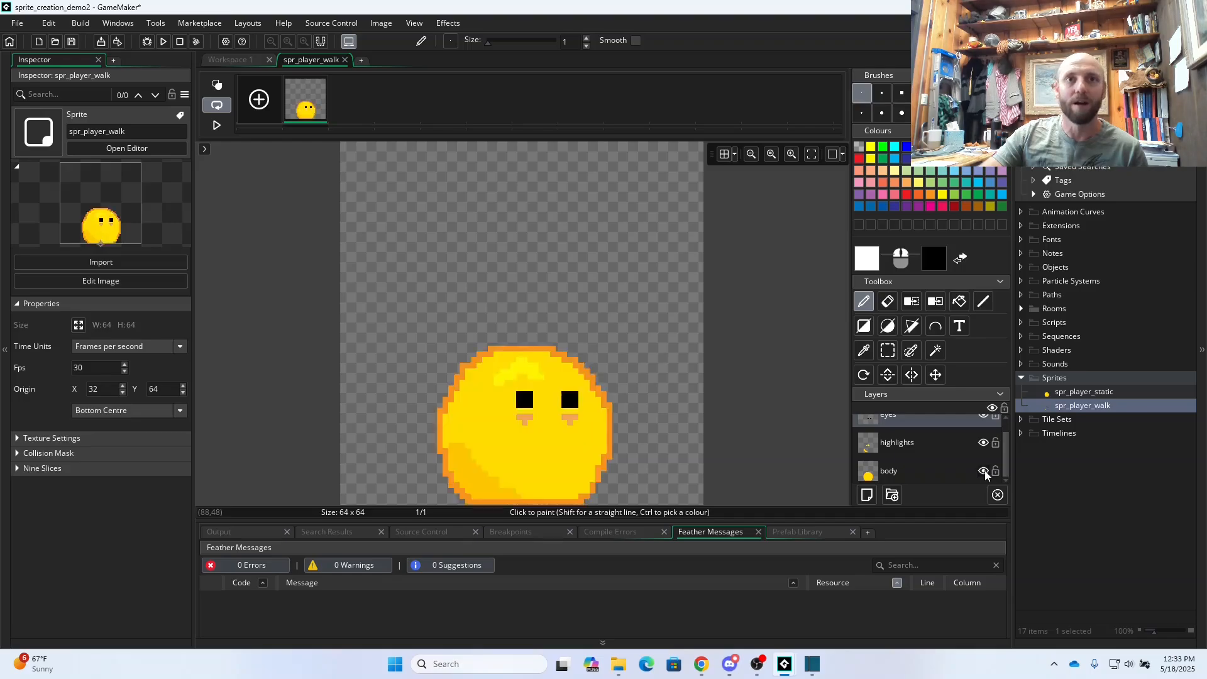
{"action": "left_click", "coordinate": [984, 472]}
{"action": "left_click", "coordinate": [984, 472]}
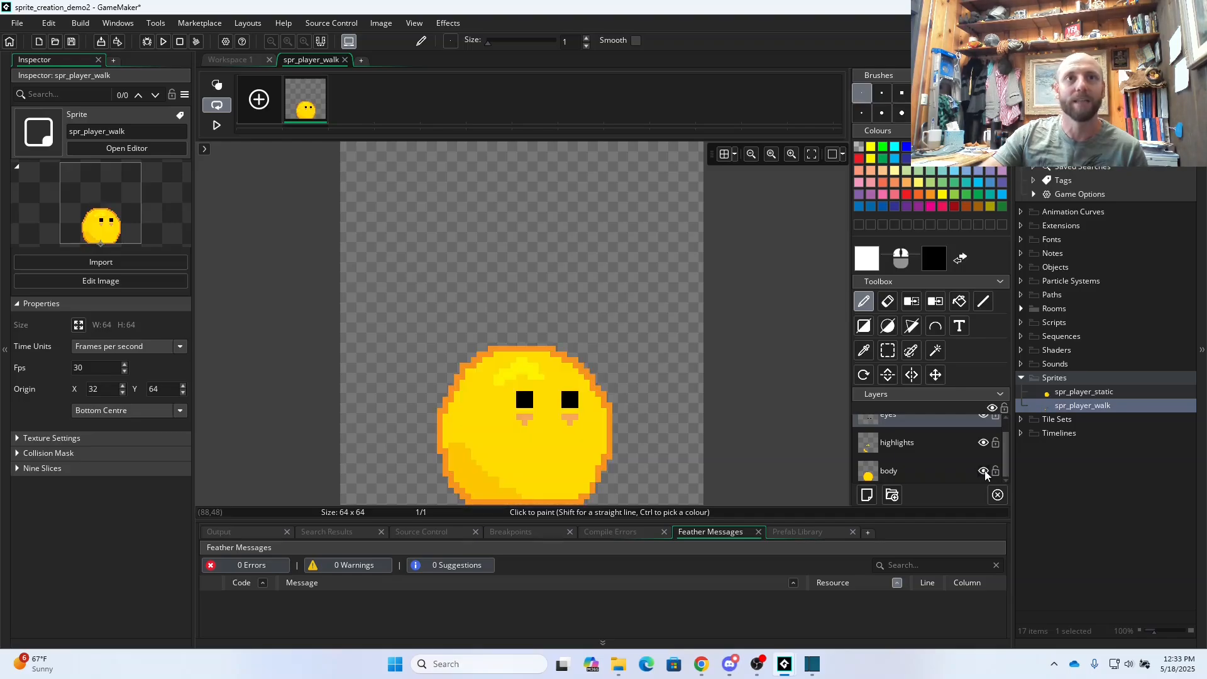
{"action": "left_click", "coordinate": [985, 471]}
{"action": "left_click", "coordinate": [985, 471]}
{"action": "left_click", "coordinate": [985, 471]}
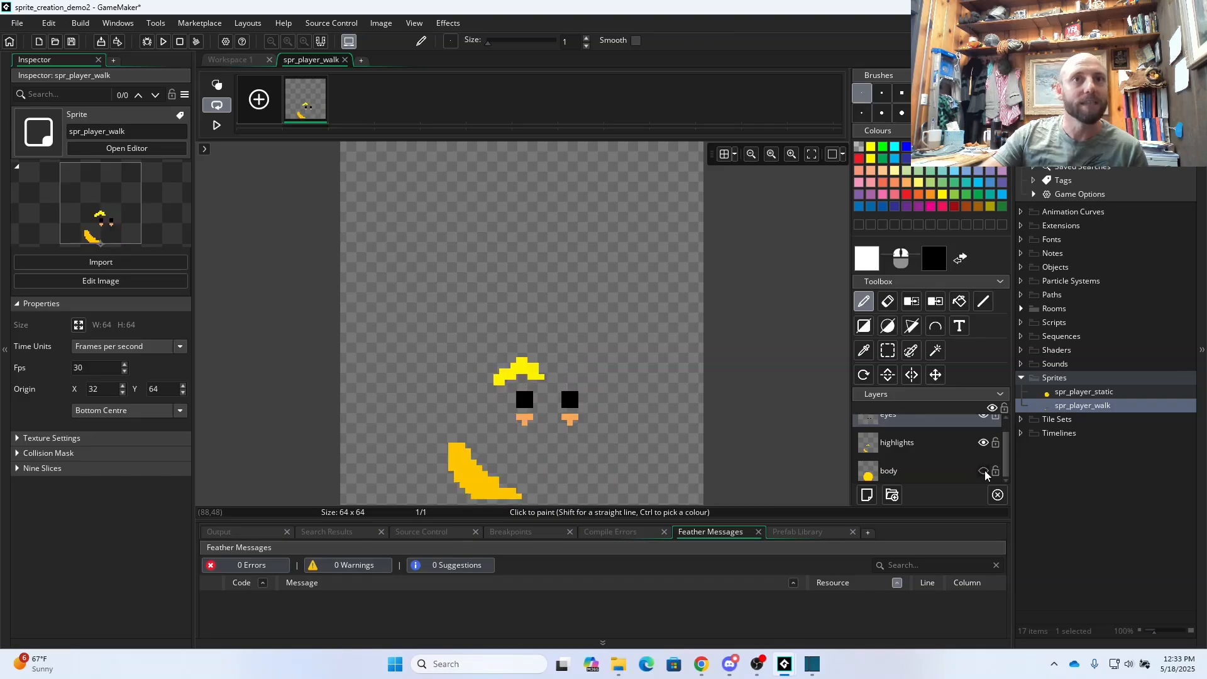
{"action": "left_click", "coordinate": [984, 472]}
{"action": "left_click", "coordinate": [985, 471]}
{"action": "left_click", "coordinate": [984, 471]}
{"action": "left_click", "coordinate": [983, 443]}
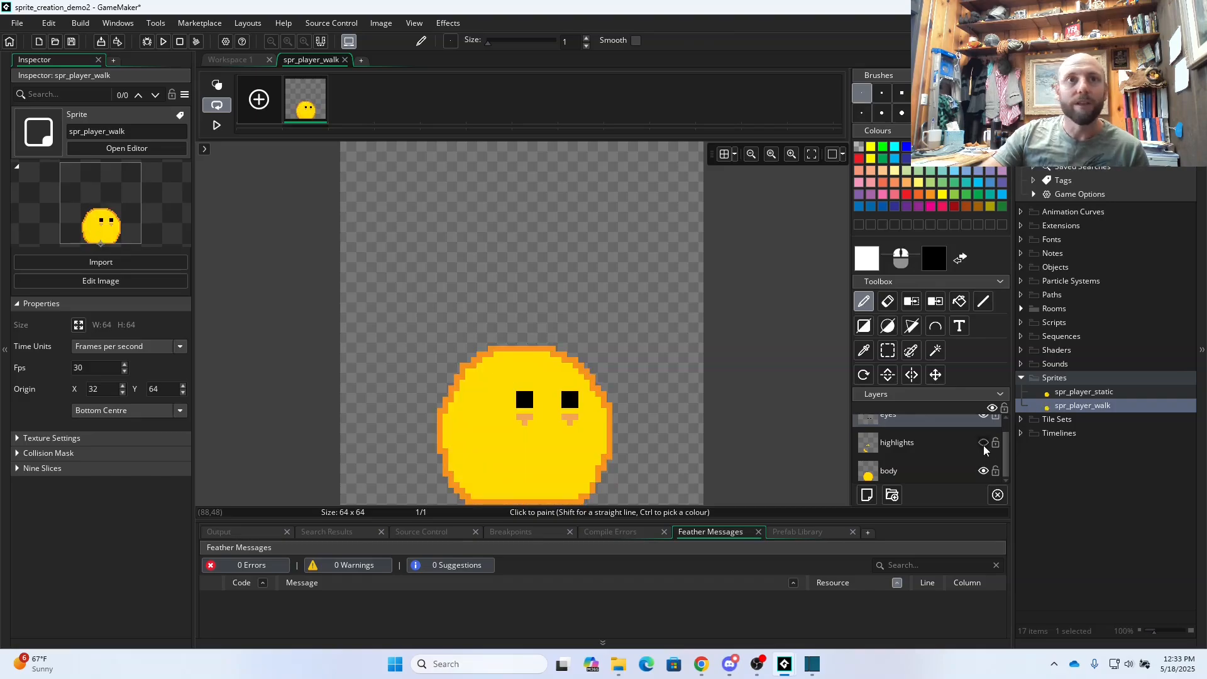
{"action": "left_click", "coordinate": [983, 443]}
{"action": "left_click", "coordinate": [983, 443]}
{"action": "left_click", "coordinate": [983, 444]}
{"action": "left_click", "coordinate": [984, 472]}
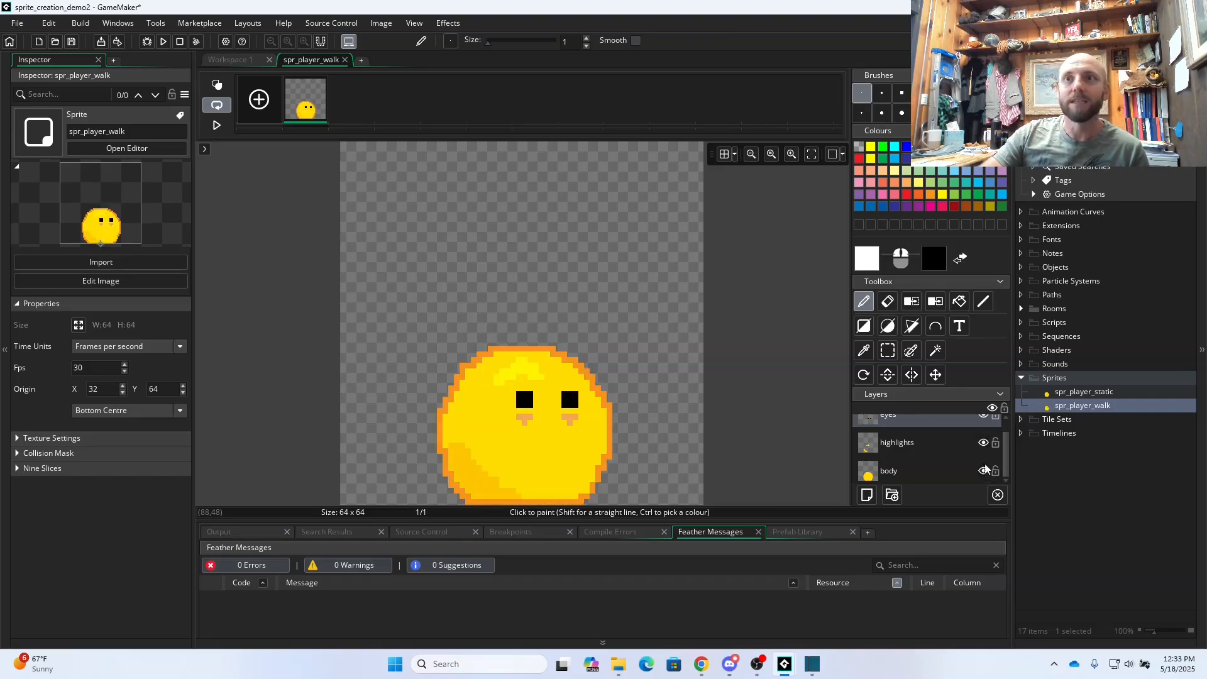
{"action": "left_click", "coordinate": [983, 443]}
{"action": "left_click", "coordinate": [984, 445]}
{"action": "left_click", "coordinate": [983, 445]}
{"action": "left_click", "coordinate": [983, 445]}
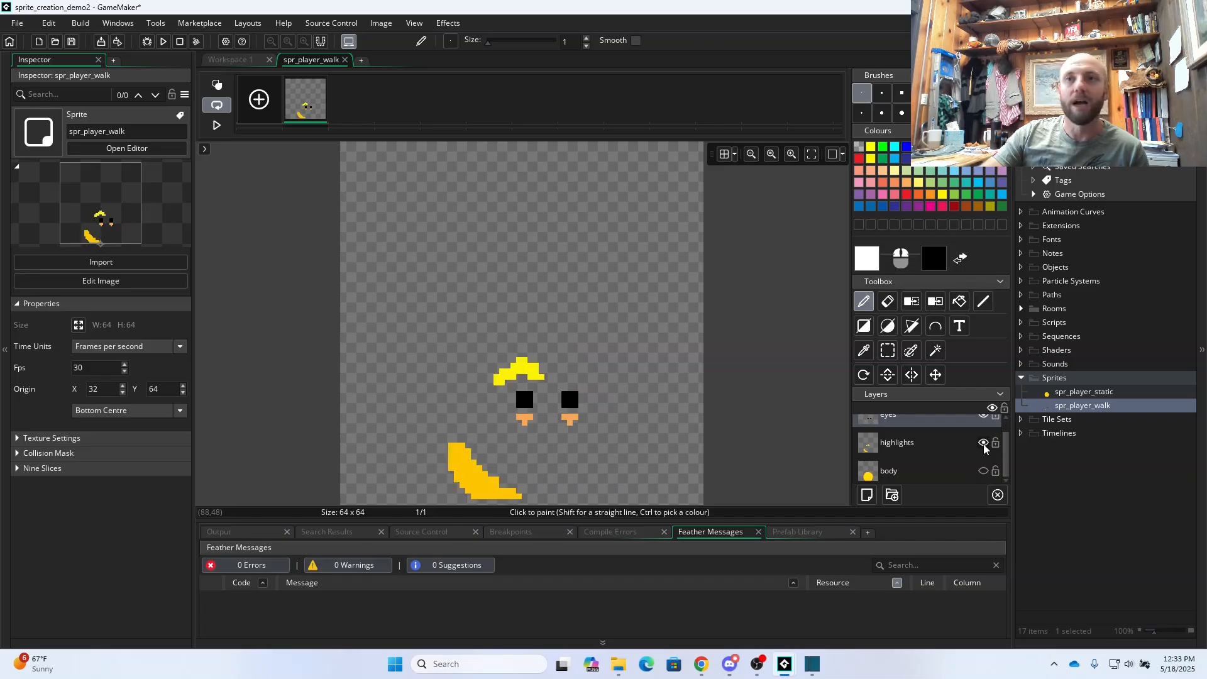
{"action": "left_click", "coordinate": [983, 473]}
{"action": "scroll", "coordinate": [983, 440], "scroll_direction": "up", "scroll_amount": 1}
{"action": "left_click", "coordinate": [983, 430]}
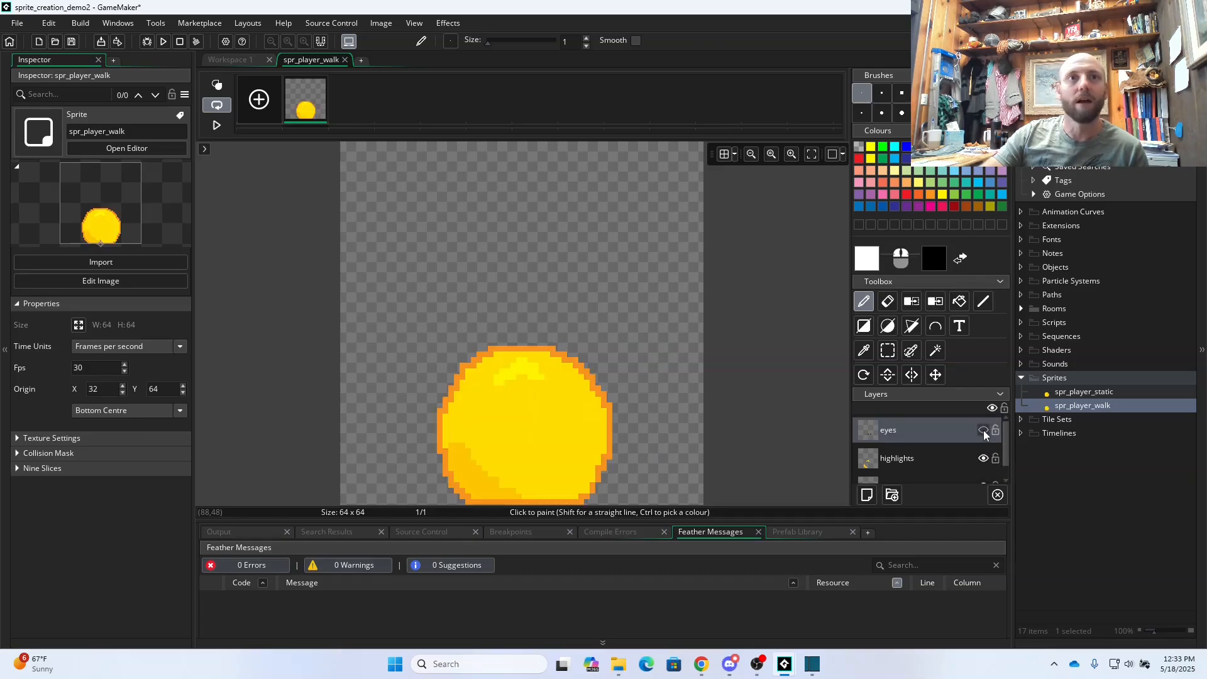
{"action": "left_click", "coordinate": [983, 430]}
{"action": "left_click", "coordinate": [983, 430]}
{"action": "left_click", "coordinate": [983, 430]}
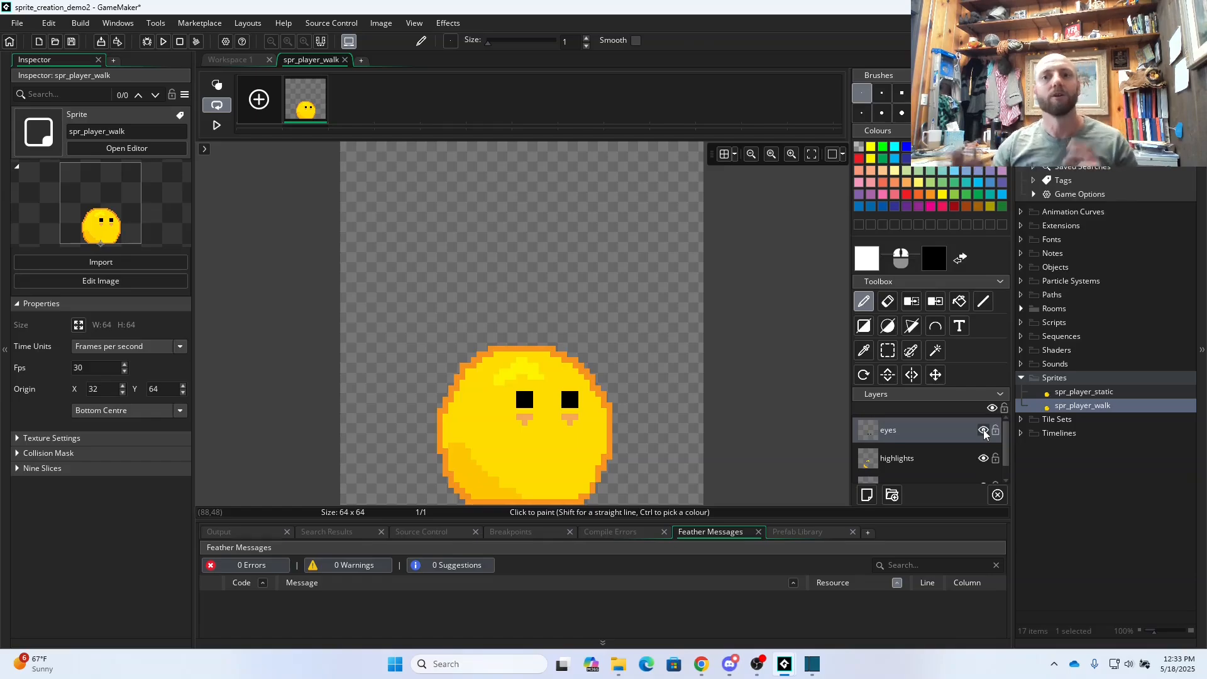
{"action": "left_click", "coordinate": [983, 430]}
{"action": "left_click", "coordinate": [983, 430]}
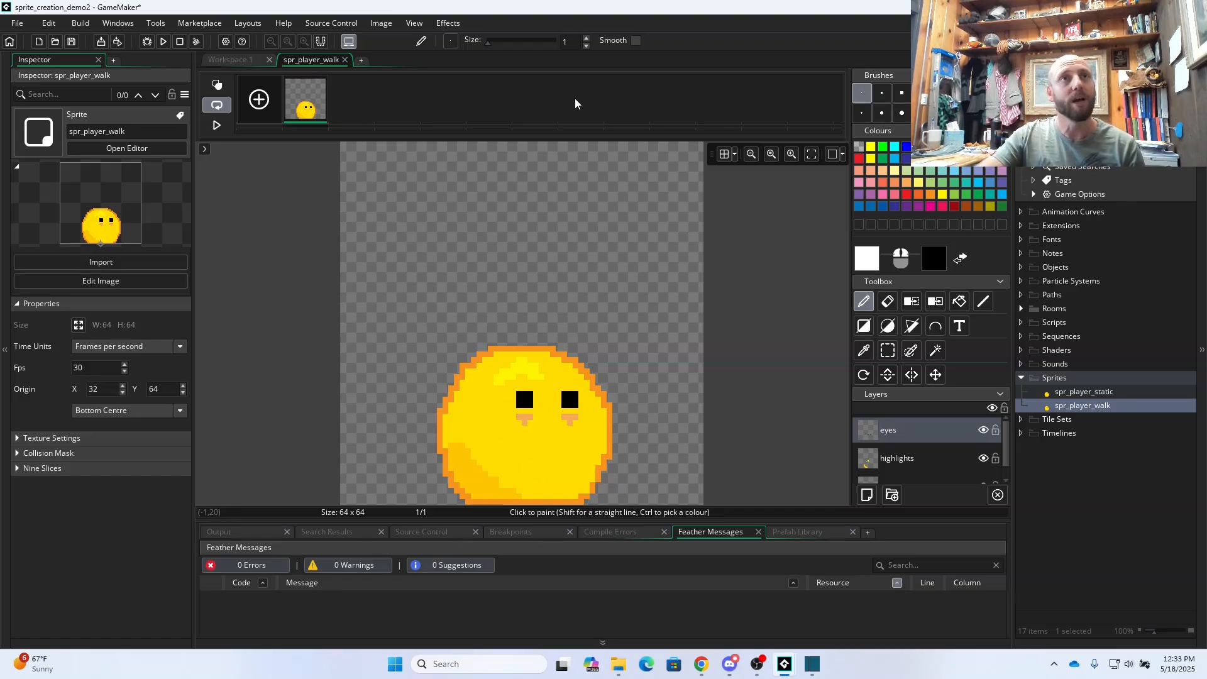
- Duplicate the first frame of spr_player_walk and duplicate the resulting second frame to make three identical frames
{"action": "right_click", "coordinate": [292, 100]}
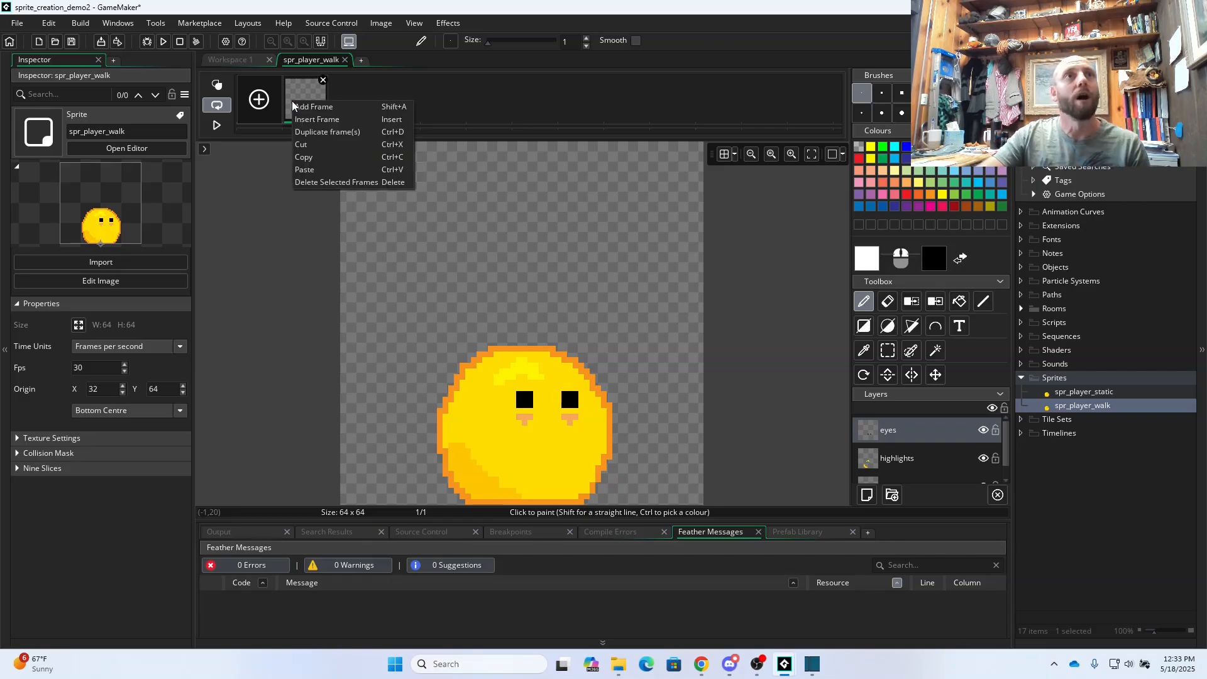
{"action": "left_click", "coordinate": [315, 134]}
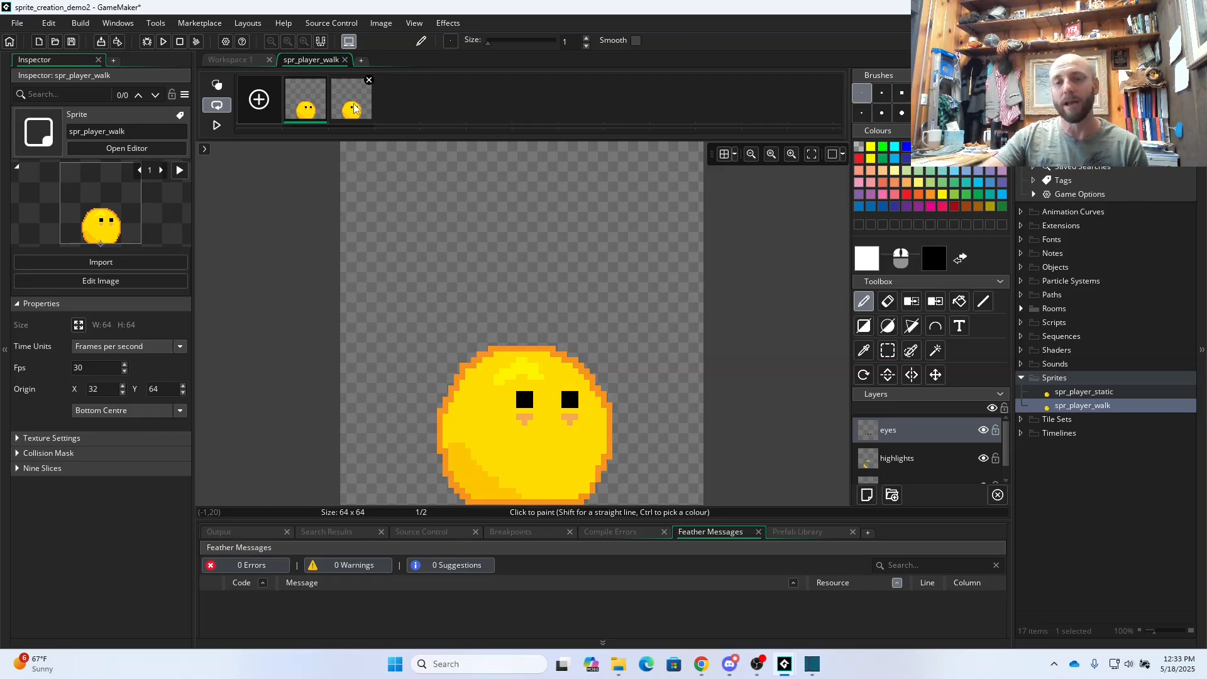
{"action": "right_click", "coordinate": [352, 104]}
{"action": "left_click", "coordinate": [380, 133]}
- Duplicate the third frame and delete the extra fourth frame
{"action": "right_click", "coordinate": [405, 103]}
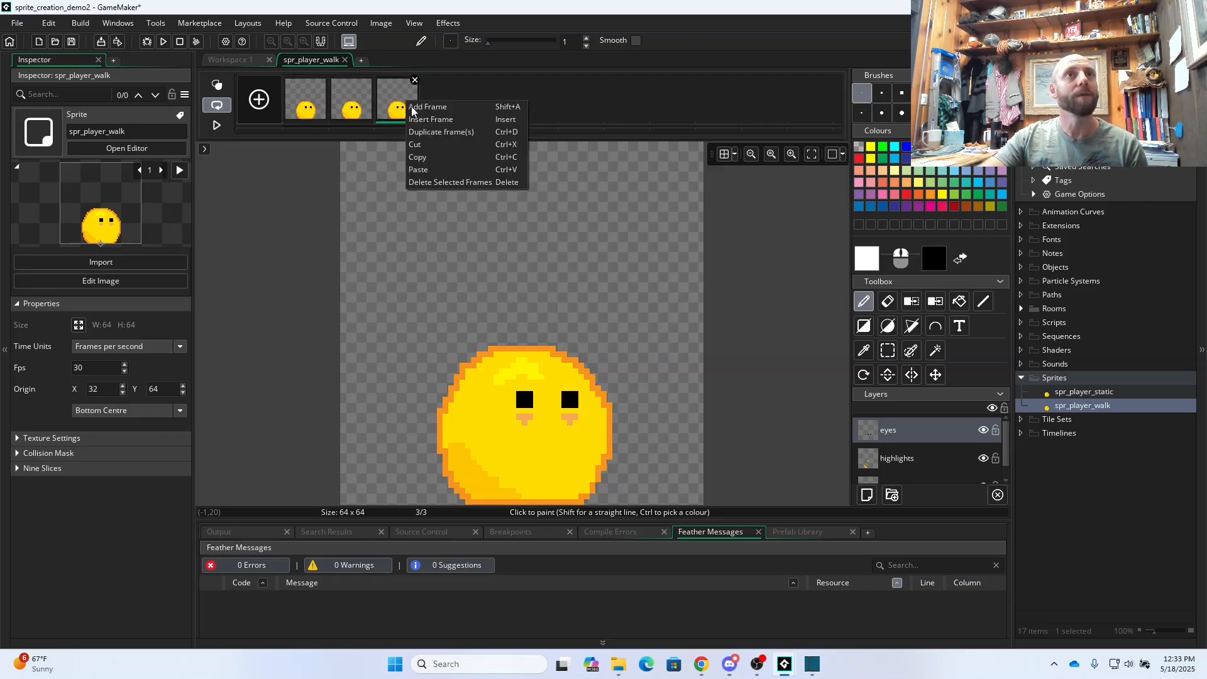
{"action": "left_click", "coordinate": [428, 132]}
{"action": "left_click", "coordinate": [459, 82]}
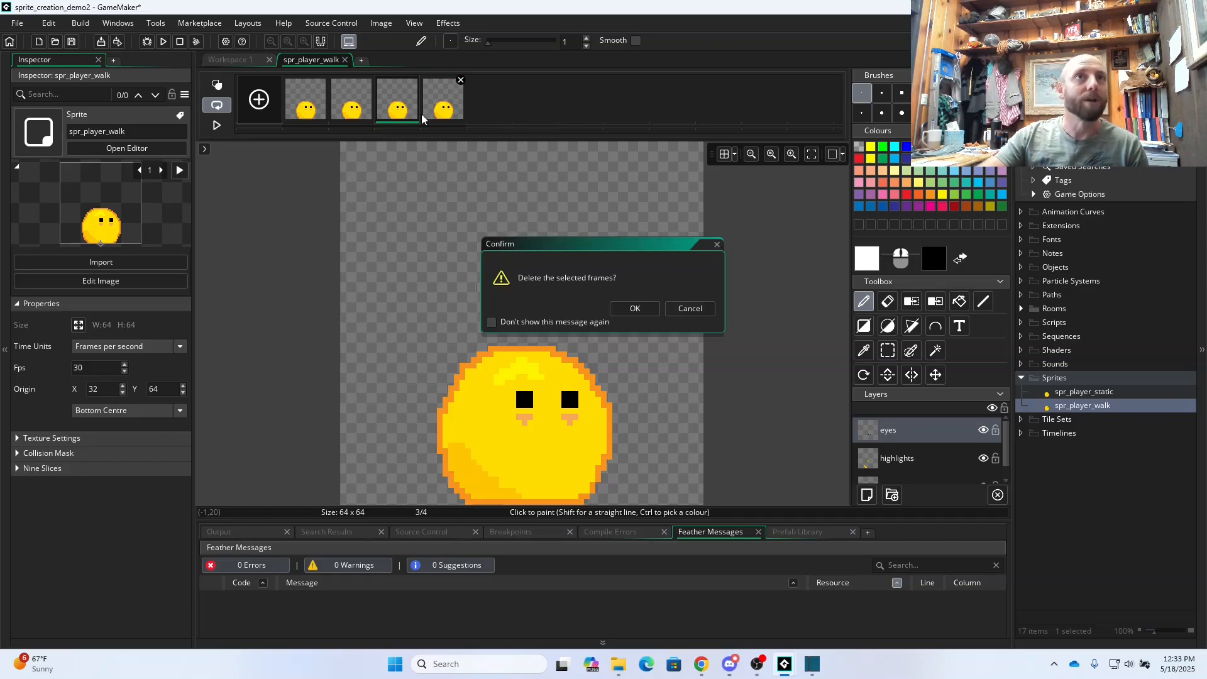
{"action": "left_click", "coordinate": [627, 305]}
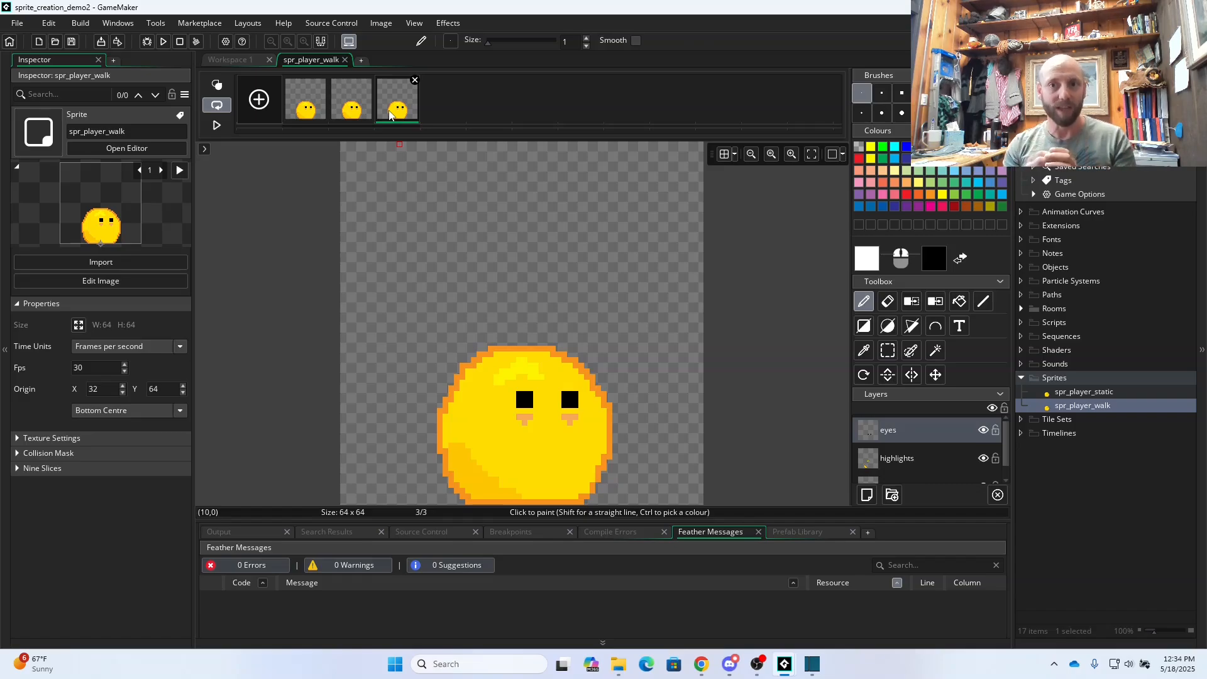
- Hide the highlights and eyes layers with the second frame of spr_player_walk selected
{"action": "left_click", "coordinate": [352, 102]}
{"action": "scroll", "coordinate": [902, 430], "scroll_direction": "down", "scroll_amount": 1}
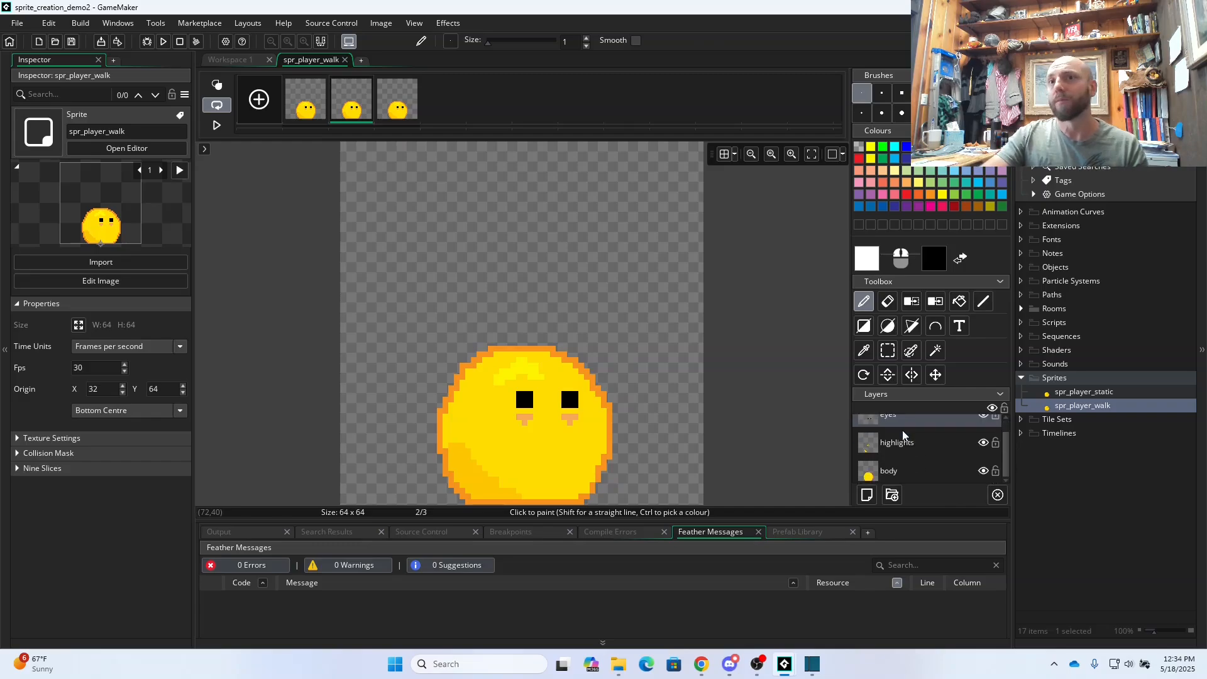
{"action": "left_click", "coordinate": [984, 444]}
{"action": "left_click", "coordinate": [983, 415]}
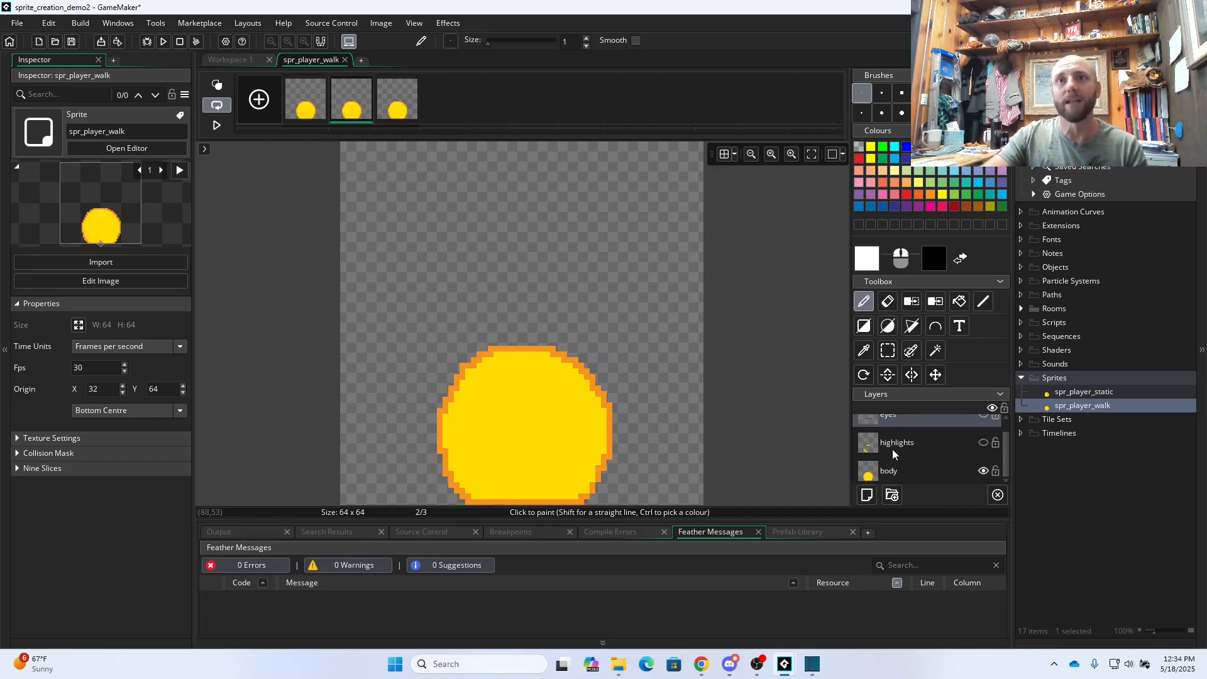
- Duplicate the body layer, place the copy beneath the original, and make the original body layer active
{"action": "right_click", "coordinate": [894, 475]}
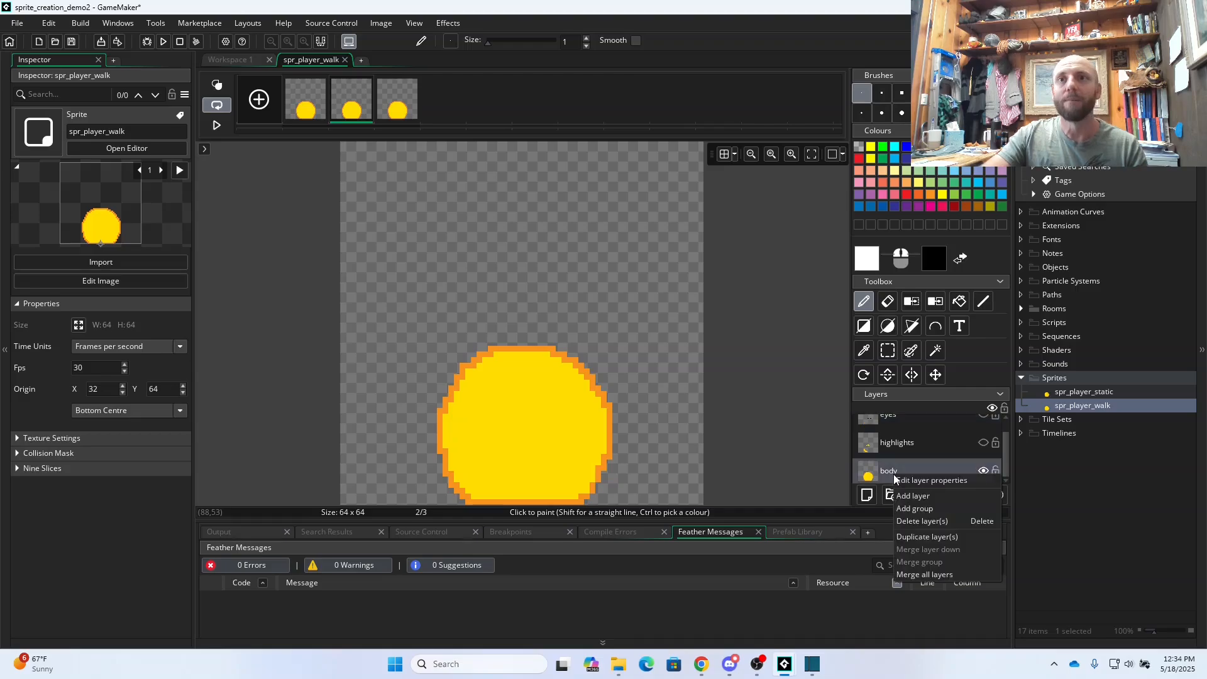
{"action": "left_click", "coordinate": [931, 536]}
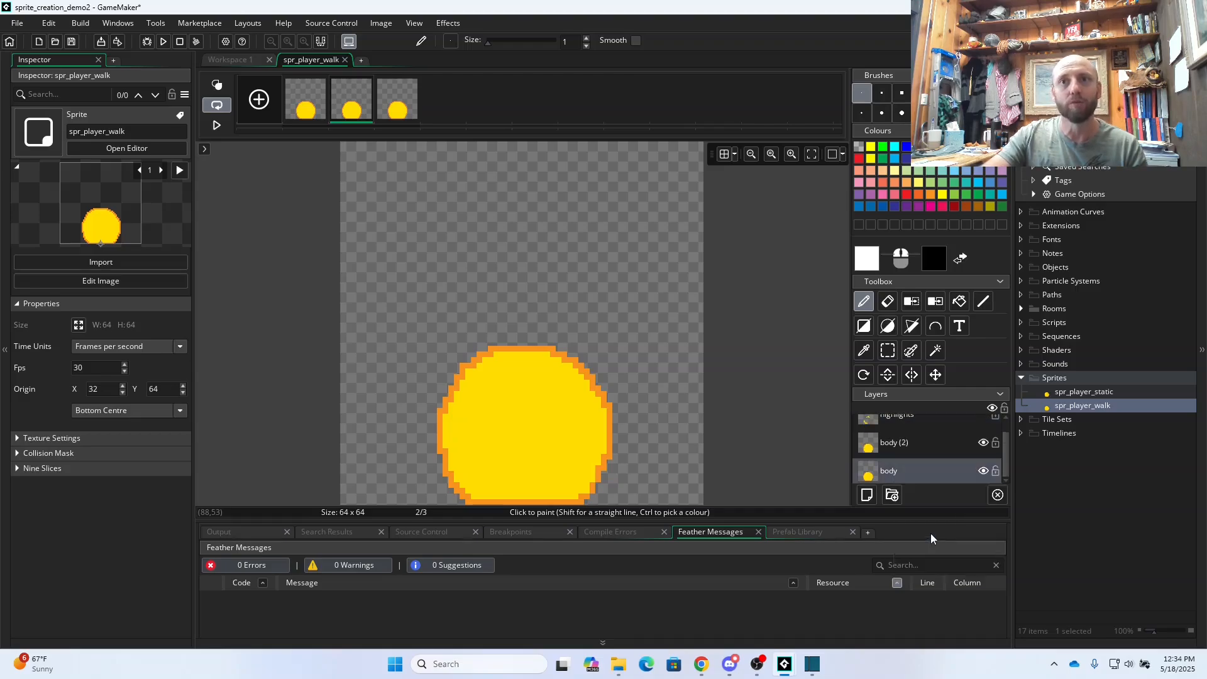
{"action": "left_click", "coordinate": [903, 441]}
{"action": "left_click_drag", "start_coordinate": [903, 446], "coordinate": [921, 485]}
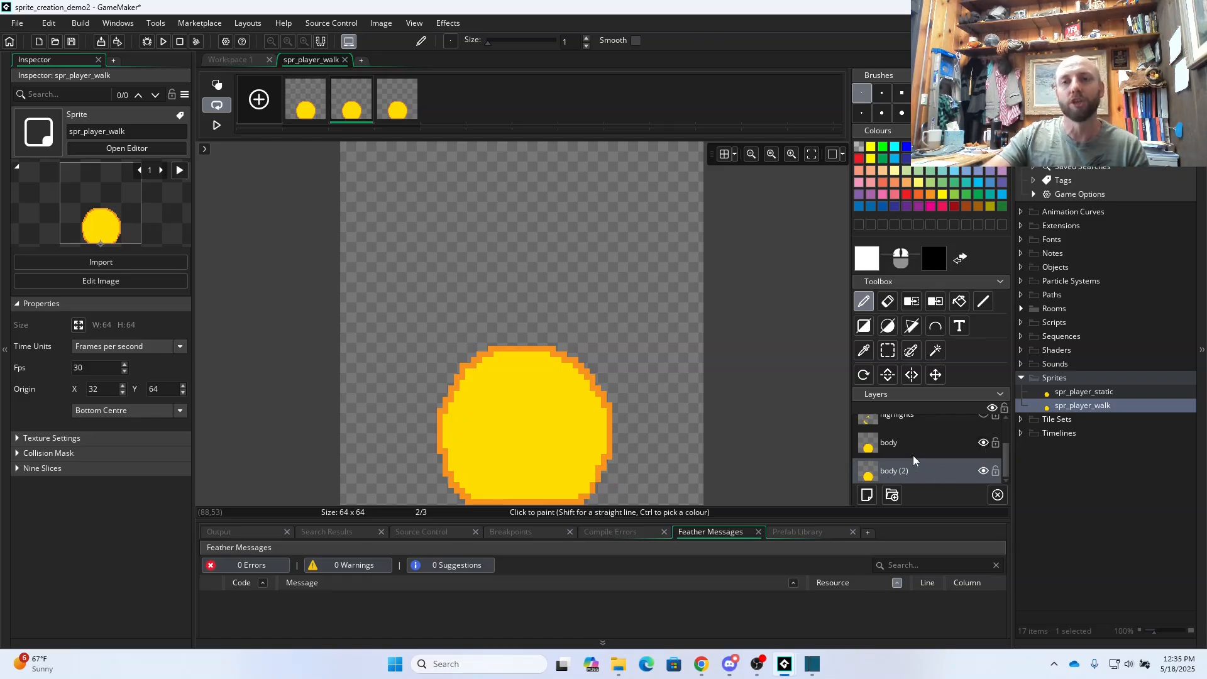
{"action": "left_click", "coordinate": [983, 470]}
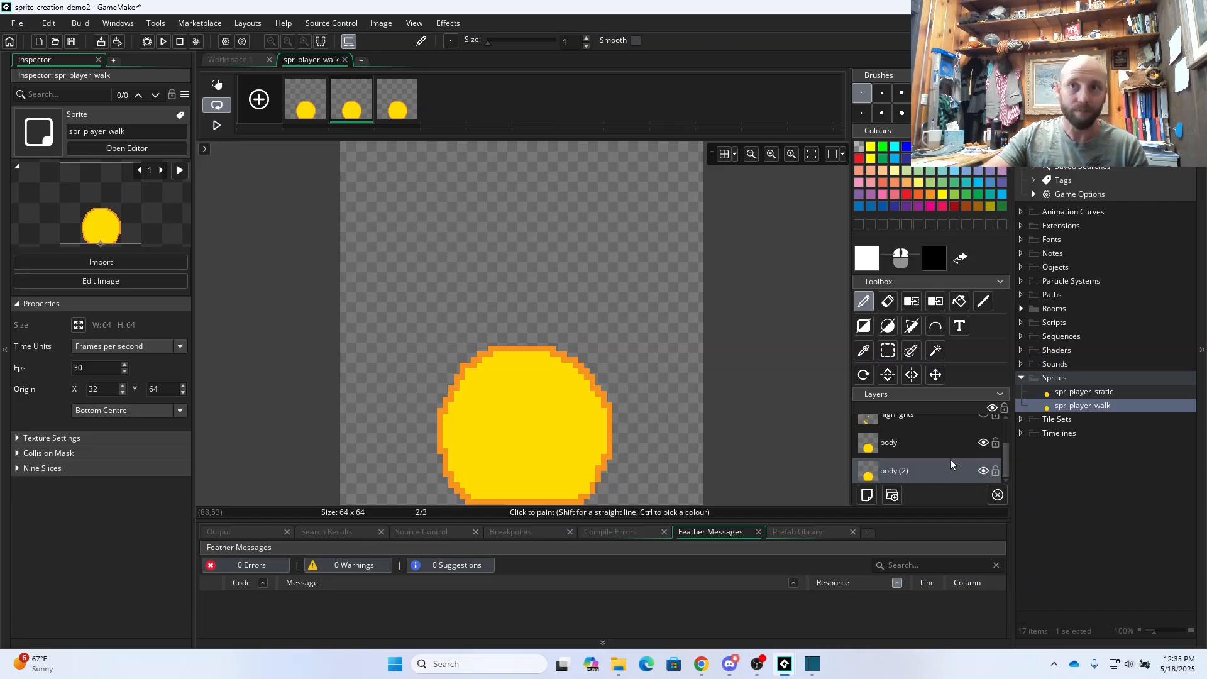
{"action": "left_click", "coordinate": [891, 439]}
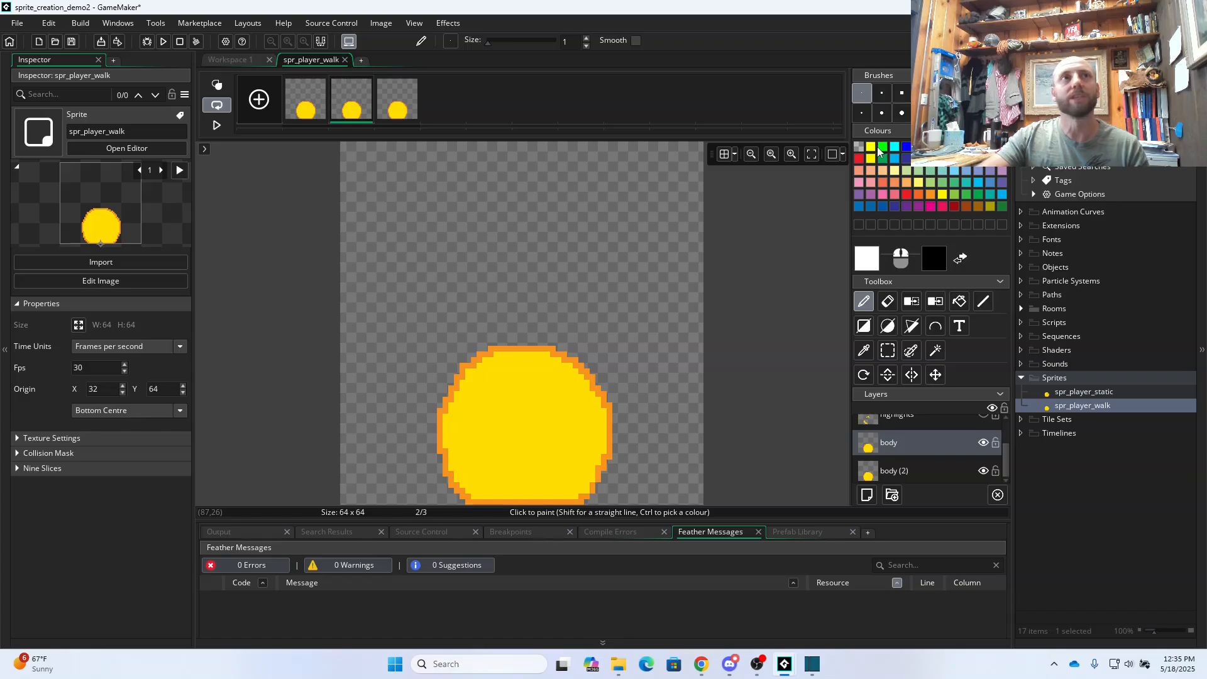
- On the third frame, sample the orange outline colour and pencil short marks at both canvas sides plus a wider base line beneath the circle
{"action": "left_click", "coordinate": [386, 106]}
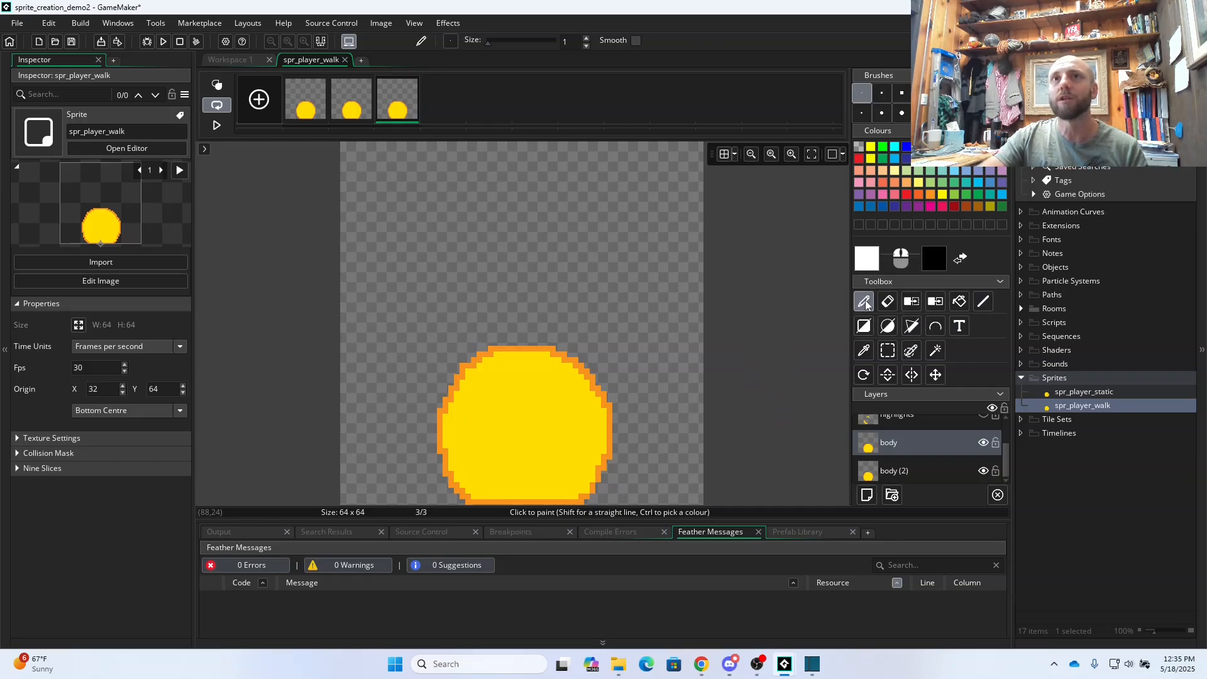
{"action": "left_click", "coordinate": [864, 350]}
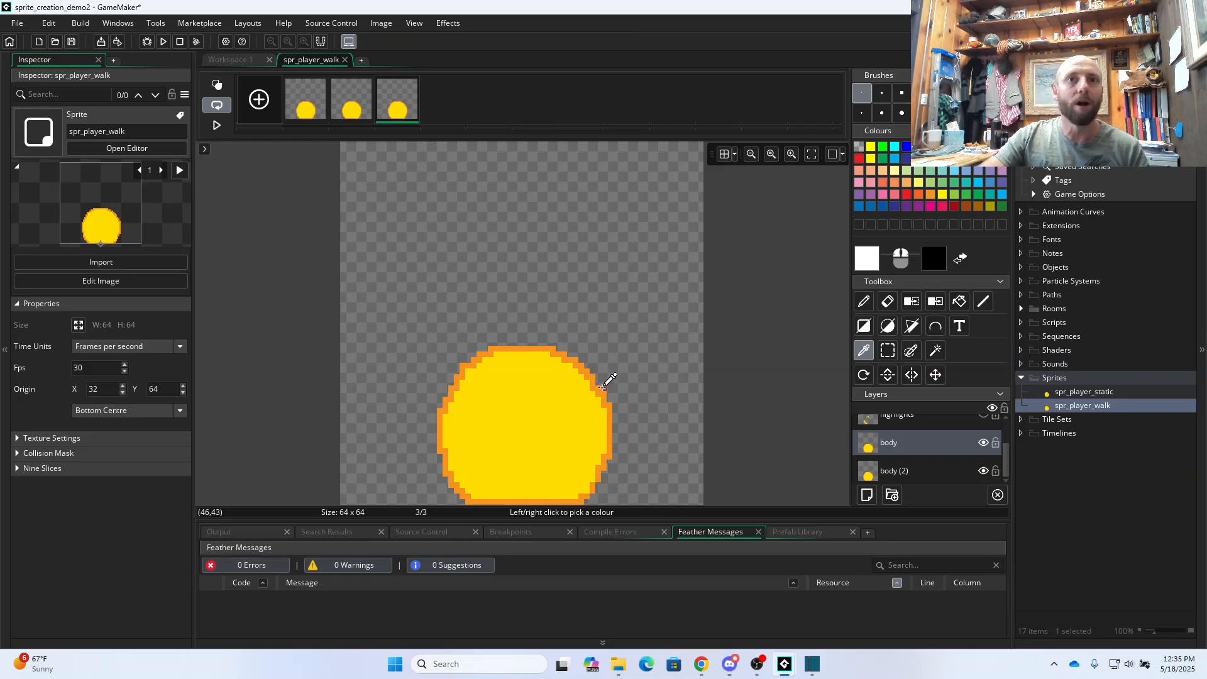
{"action": "left_click", "coordinate": [599, 388]}
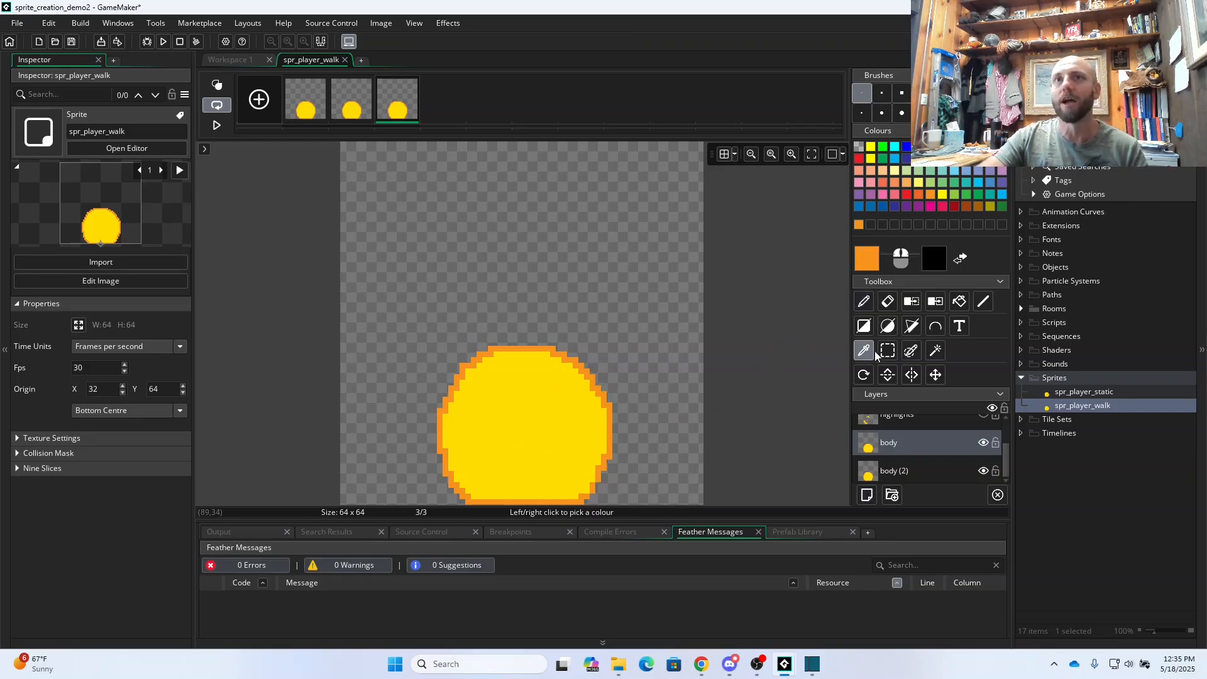
{"action": "left_click", "coordinate": [864, 302]}
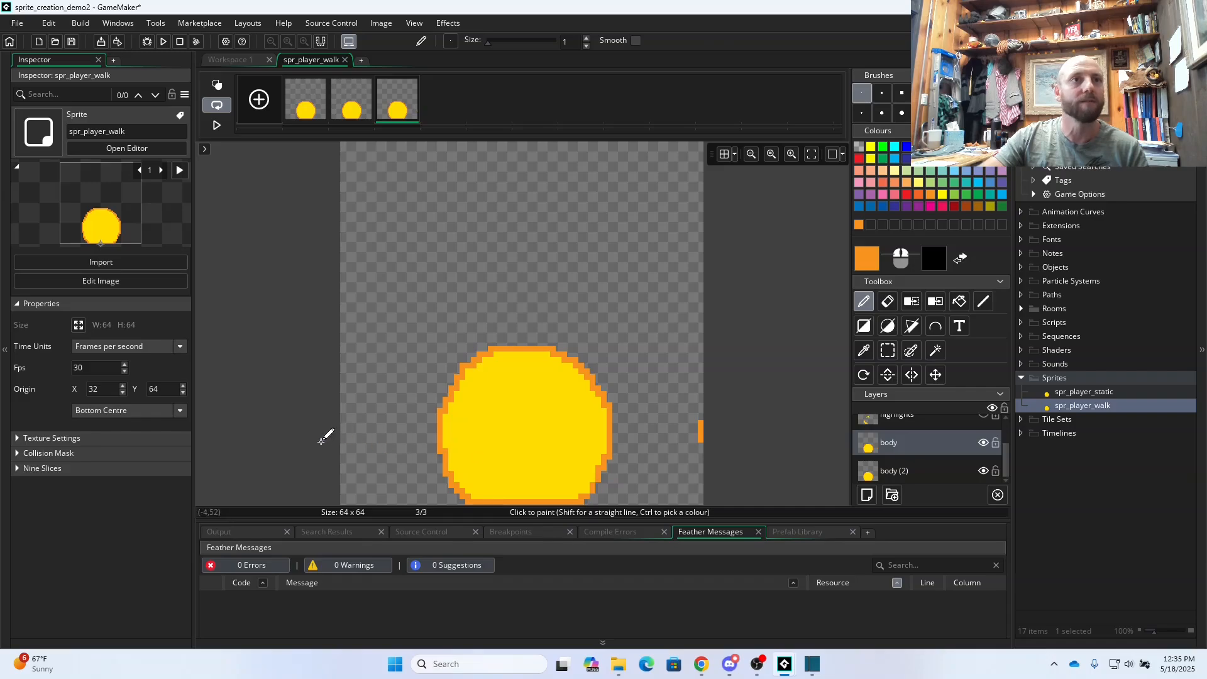
{"action": "left_click_drag", "start_coordinate": [342, 439], "coordinate": [343, 427]}
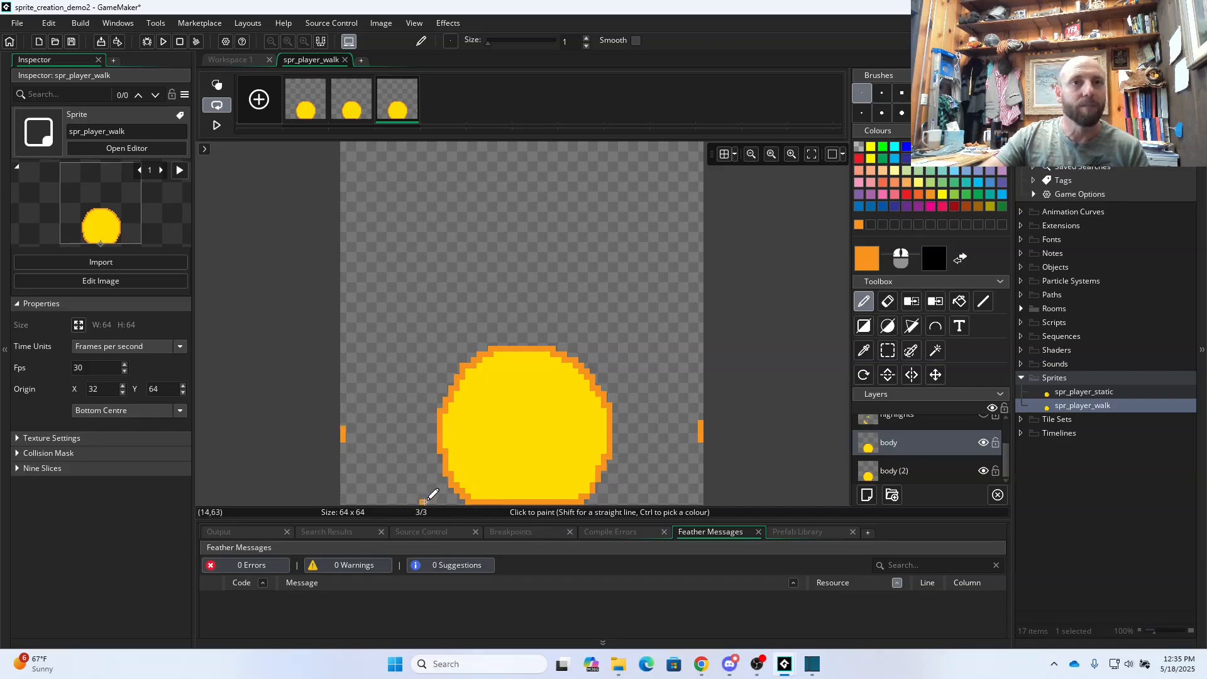
{"action": "left_click_drag", "start_coordinate": [429, 501], "coordinate": [462, 501]}
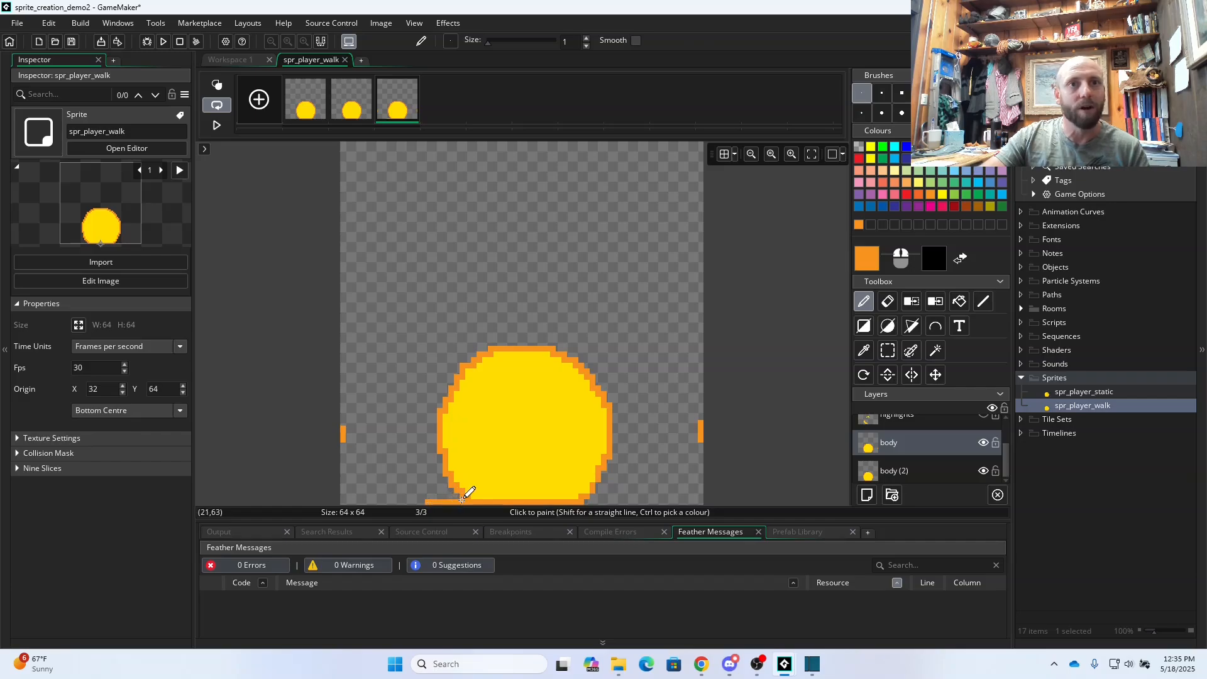
{"action": "left_click_drag", "start_coordinate": [586, 501], "coordinate": [631, 501]}
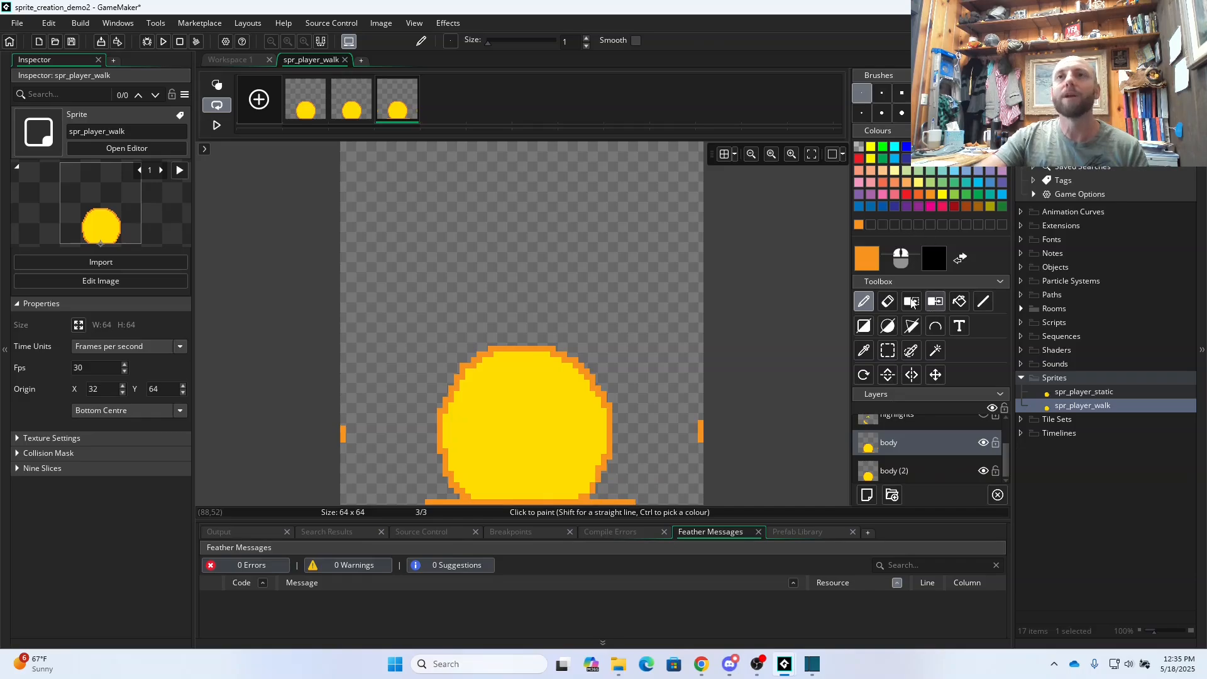
- Erase the yellow circle from the third frame's body layer with a size 15 eraser, keeping the orange guide marks
{"action": "left_click", "coordinate": [887, 301]}
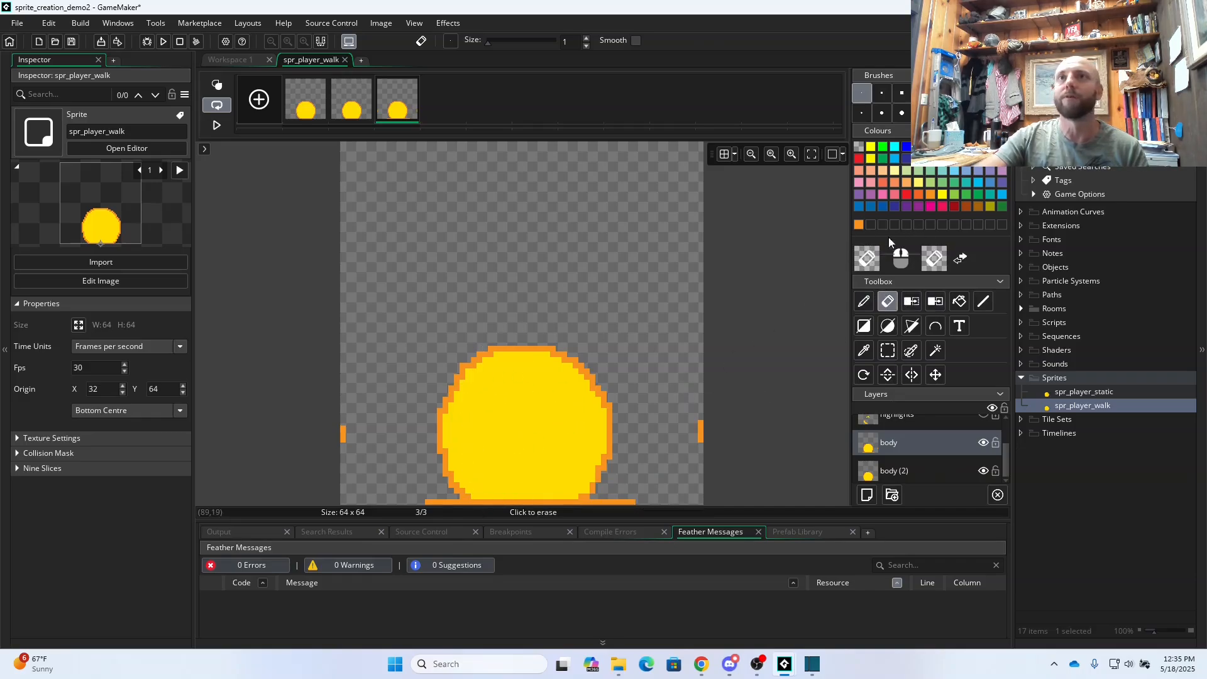
{"action": "left_click", "coordinate": [1000, 93]}
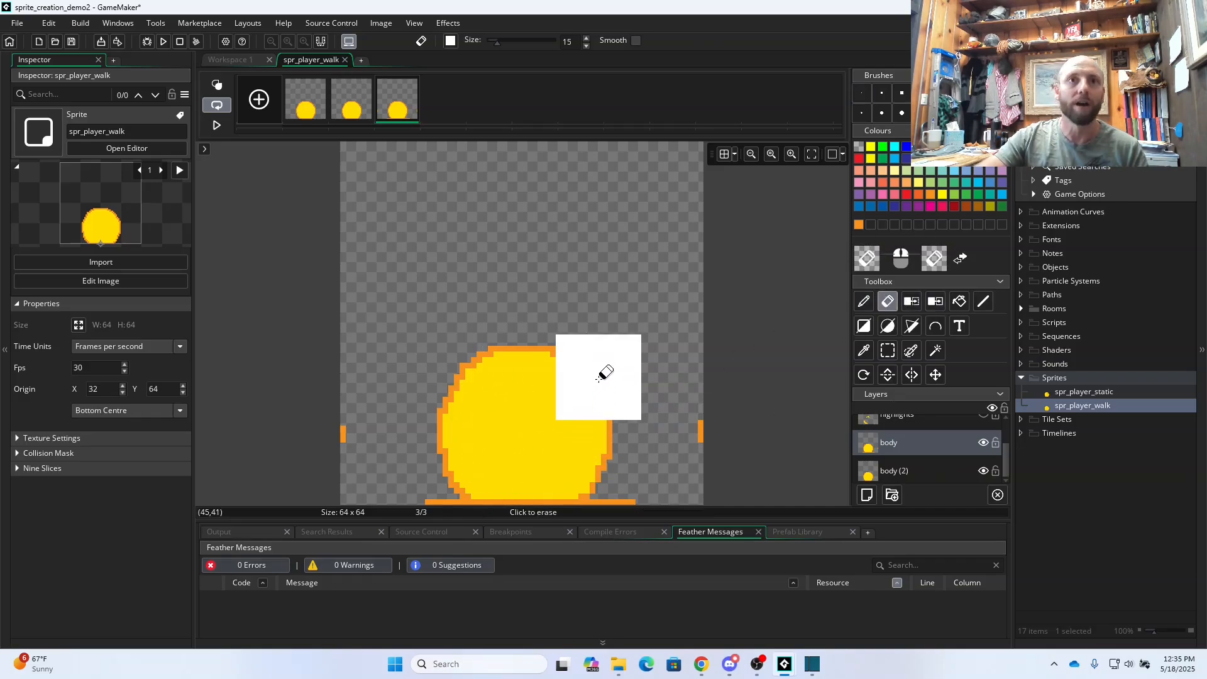
{"action": "mouse_move", "coordinate": [598, 378]}
{"action": "left_mouse_down"}
{"action": "mouse_move", "coordinate": [479, 370]}
{"action": "mouse_move", "coordinate": [438, 419]}
{"action": "mouse_move", "coordinate": [445, 451]}
{"action": "mouse_move", "coordinate": [571, 453]}
{"action": "mouse_move", "coordinate": [598, 390]}
{"action": "mouse_move", "coordinate": [491, 398]}
{"action": "left_mouse_up"}
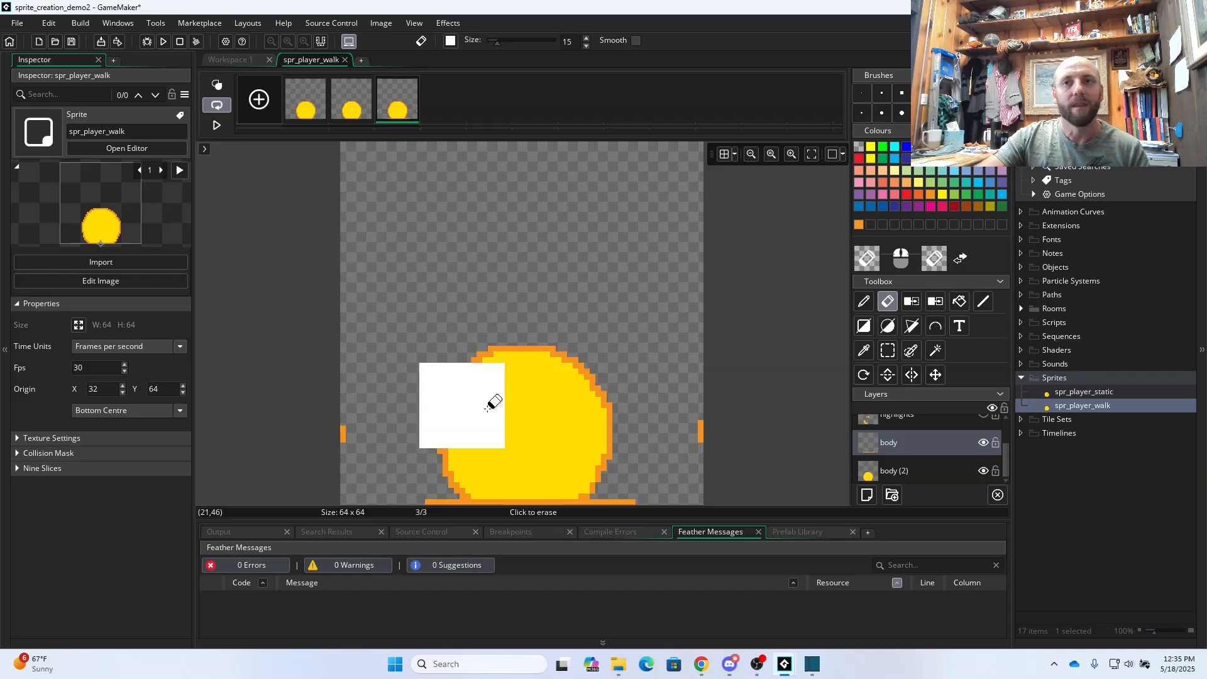
- Toggle the visibility of the body (2) layer to compare it with the guide marks, leaving it hidden
{"action": "left_click", "coordinate": [984, 471]}
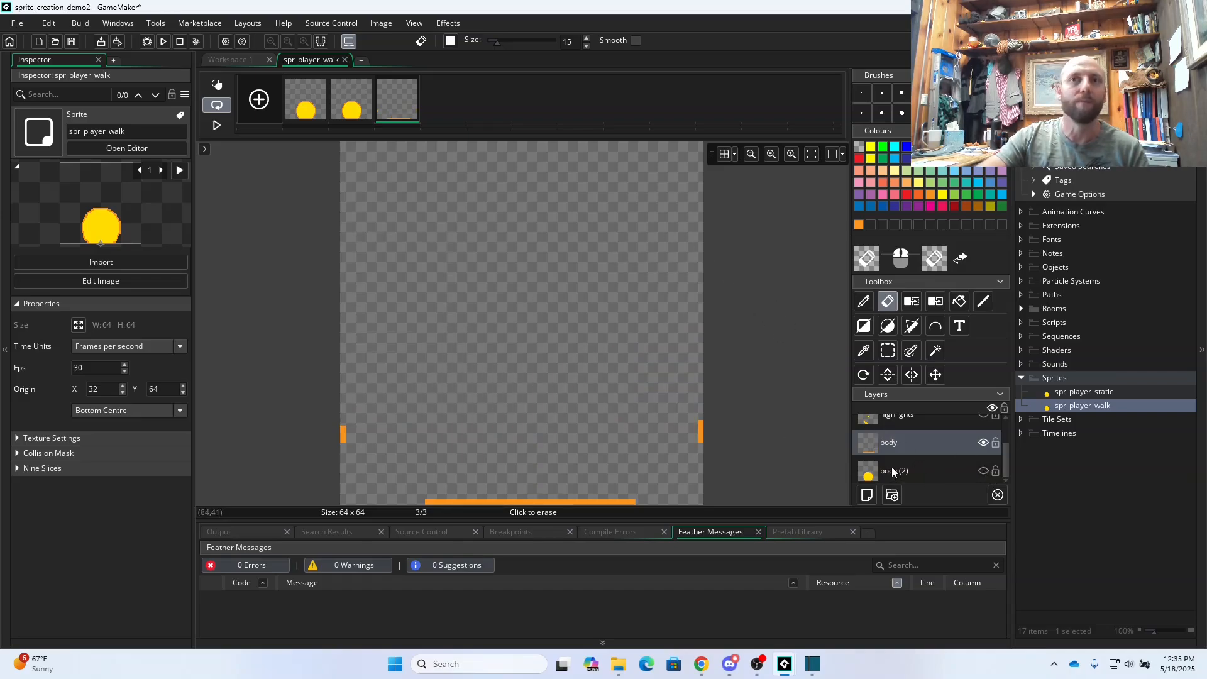
{"action": "left_click", "coordinate": [983, 471]}
{"action": "left_click", "coordinate": [983, 472]}
{"action": "left_click", "coordinate": [984, 471]}
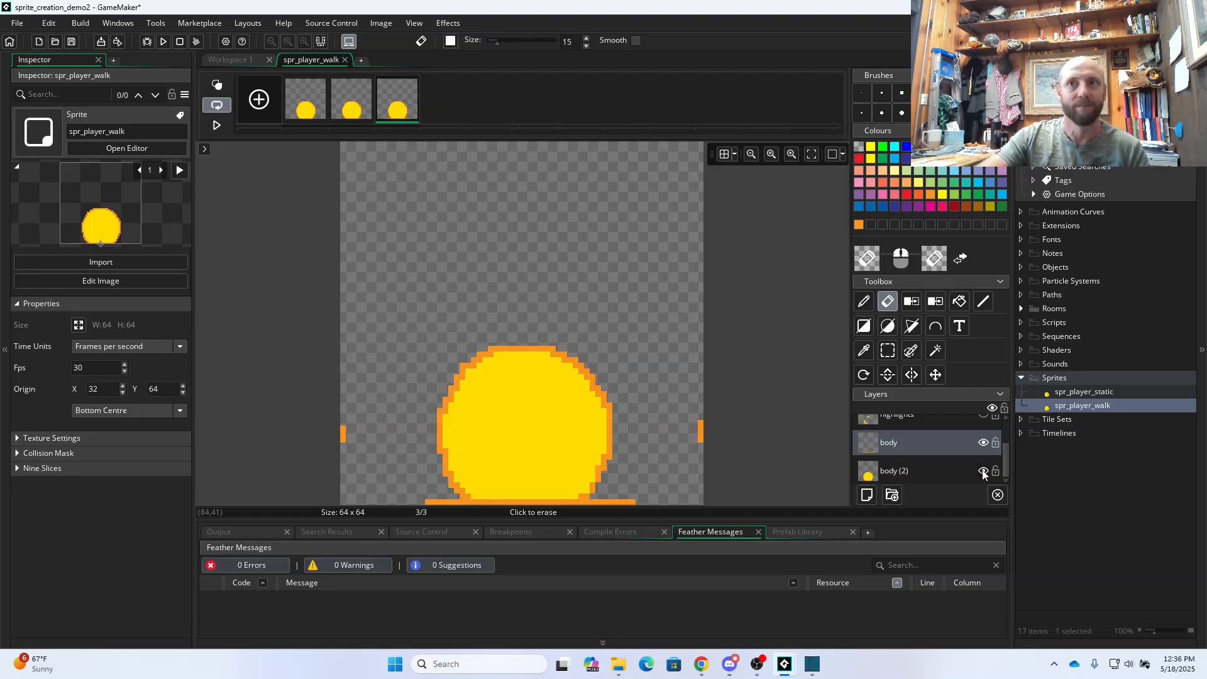
{"action": "left_click", "coordinate": [983, 472]}
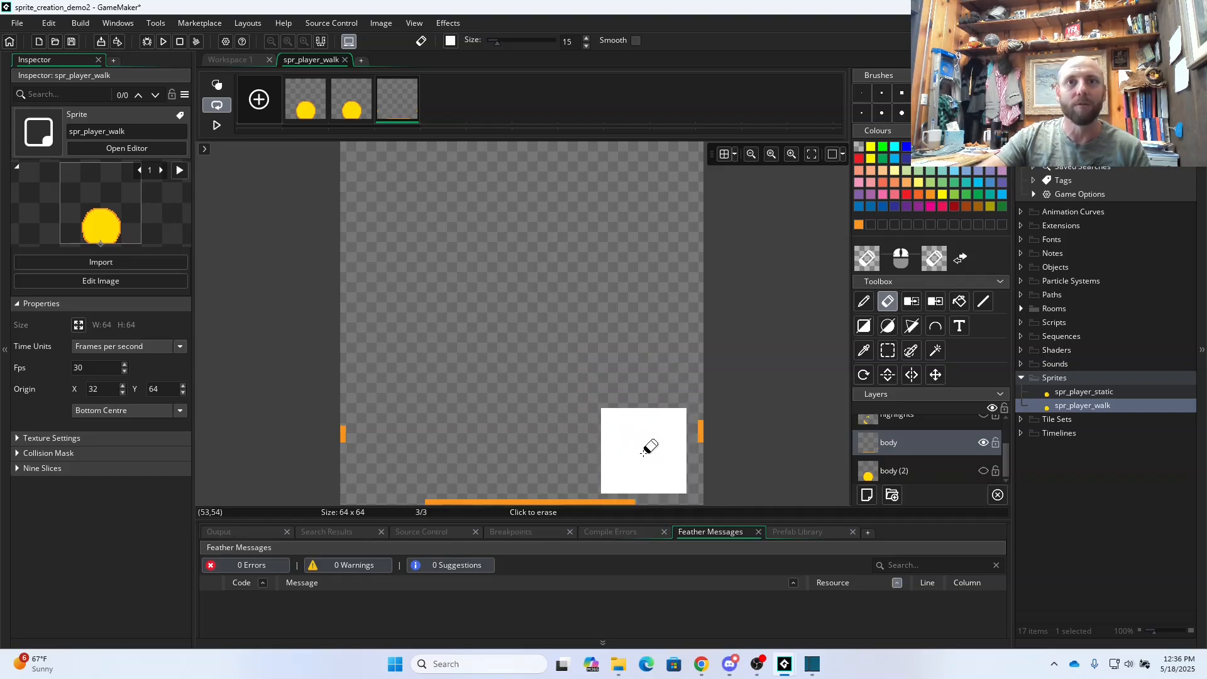
- Trim the base line's right end with a size 5 eraser, and pencil curved lower corners up to both side marks at size 1
{"action": "left_click", "coordinate": [902, 93]}
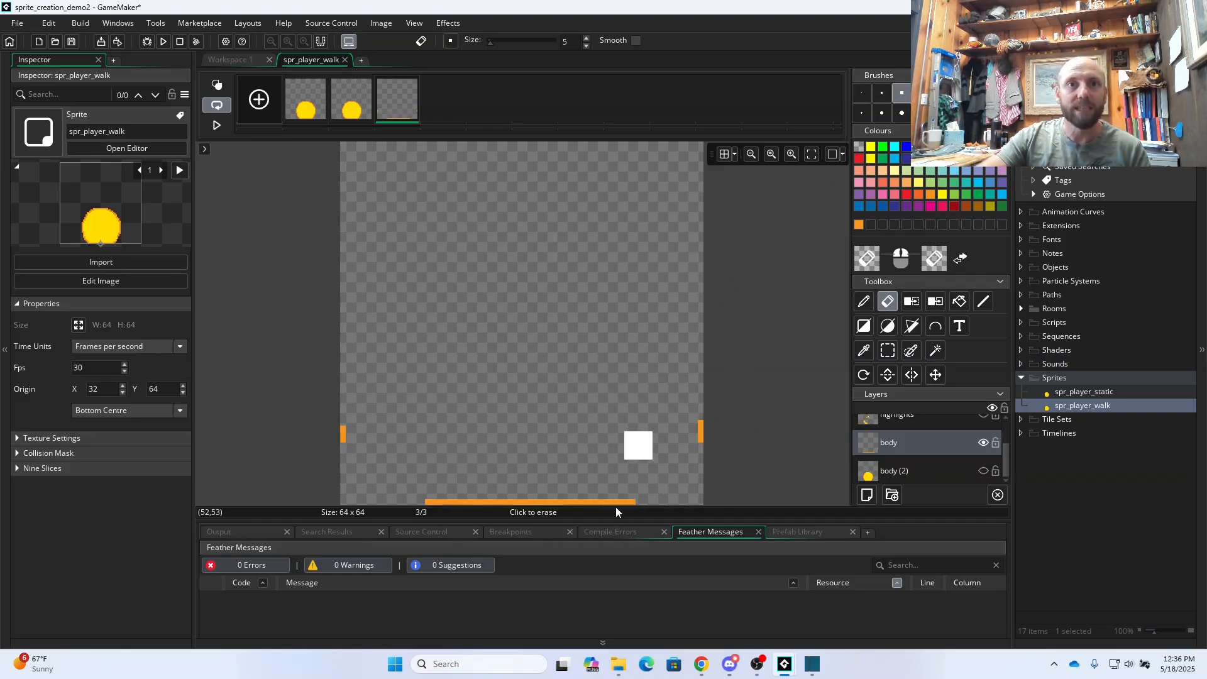
{"action": "left_click_drag", "start_coordinate": [627, 499], "coordinate": [483, 548]}
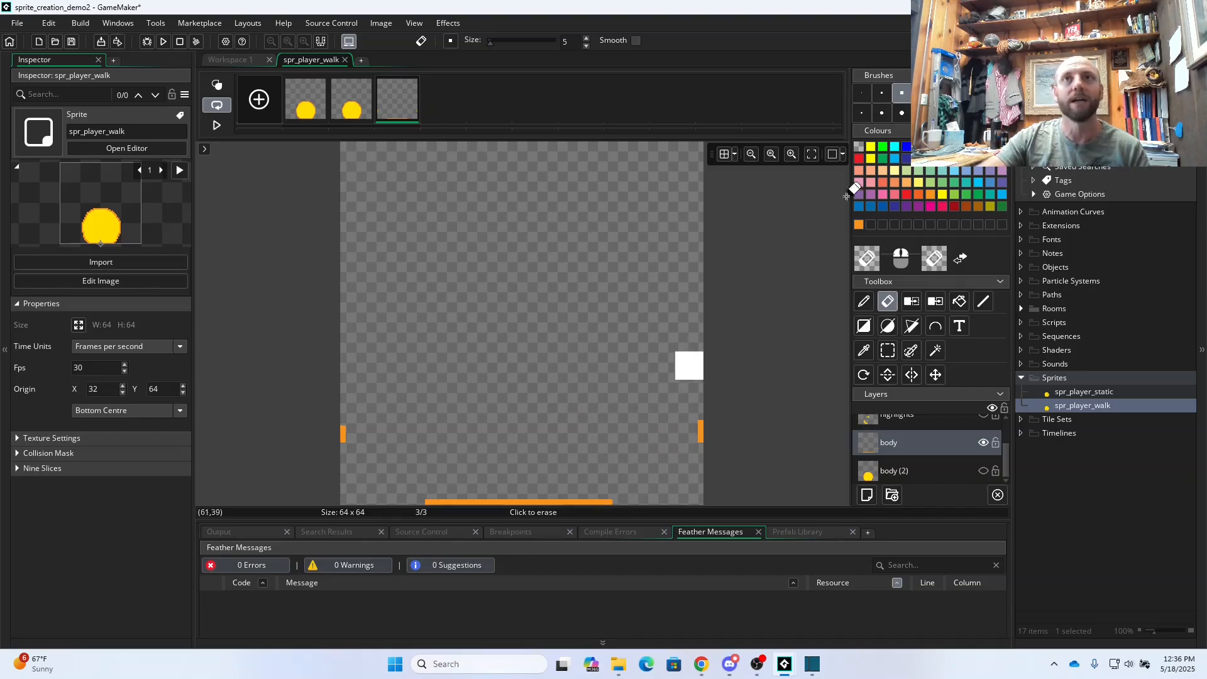
{"action": "left_click", "coordinate": [864, 301]}
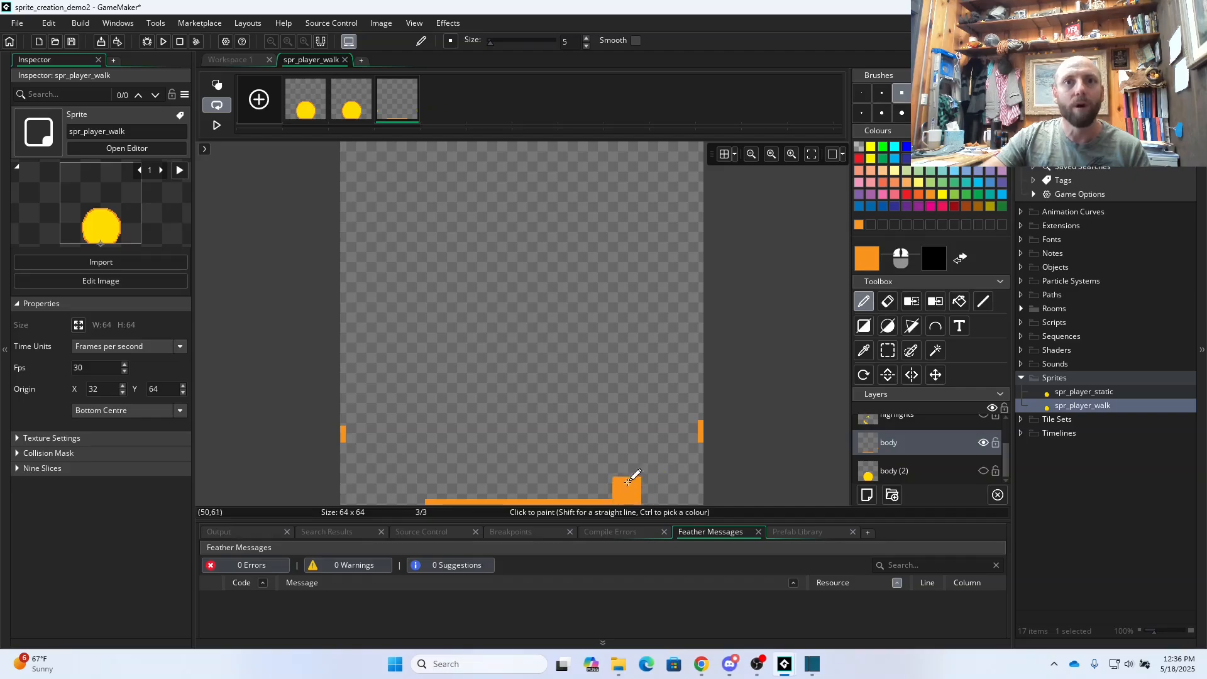
{"action": "left_click", "coordinate": [862, 93]}
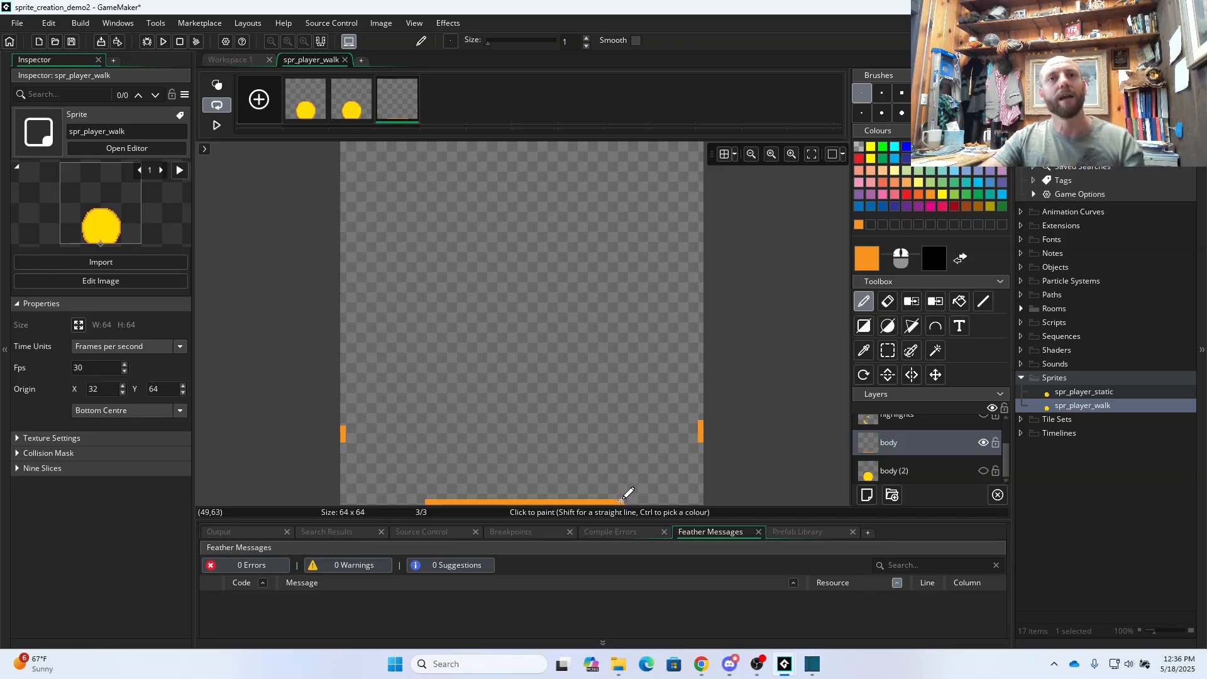
{"action": "left_click_drag", "start_coordinate": [622, 501], "coordinate": [672, 479]}
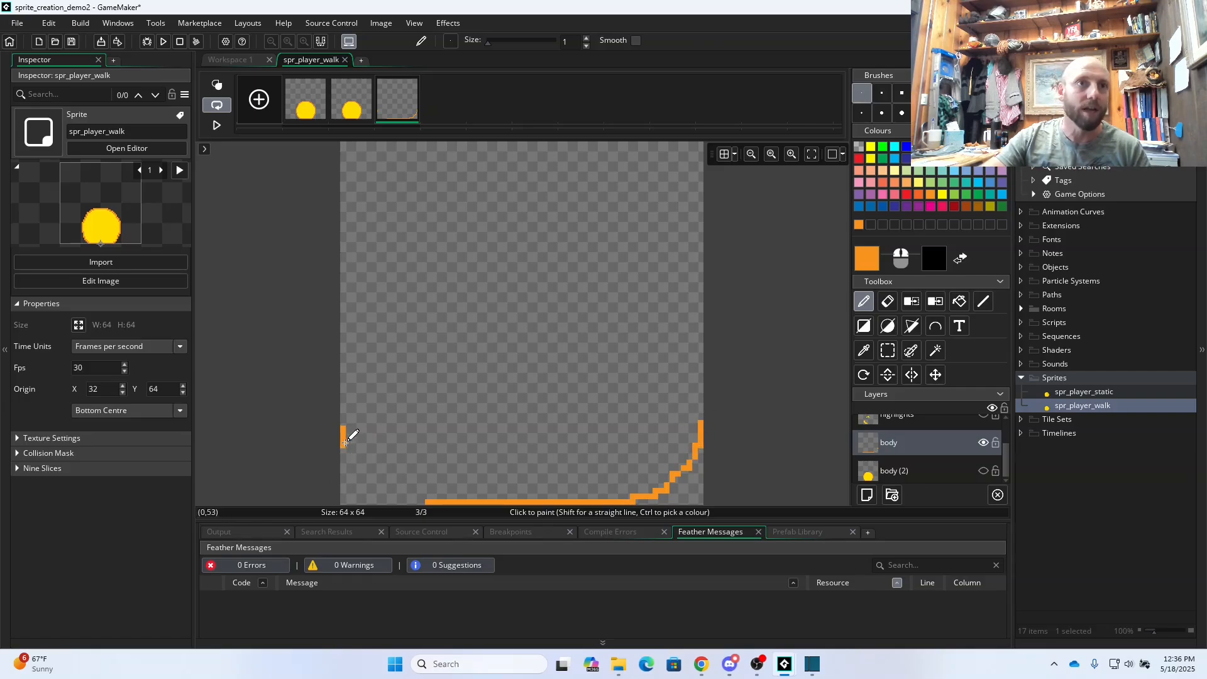
{"action": "left_click_drag", "start_coordinate": [350, 446], "coordinate": [428, 498]}
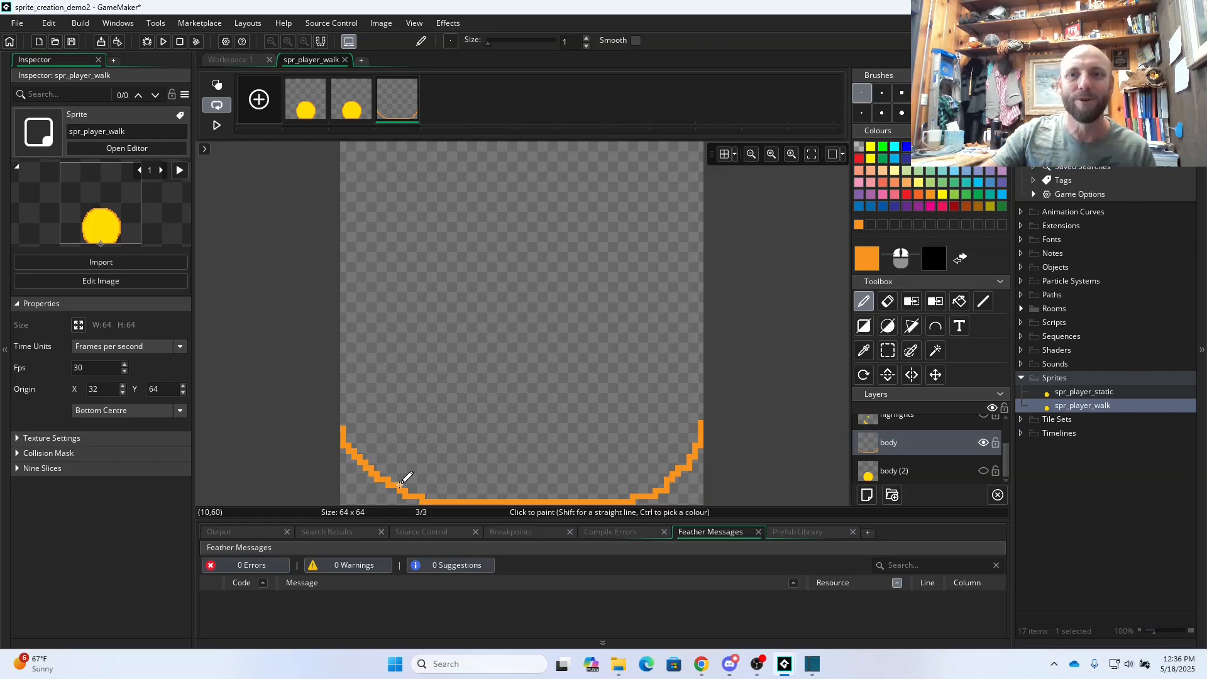
- Show the body (2) layer again and pencil an orange upper arc between the side marks to close the squashed body outline
{"action": "left_click", "coordinate": [982, 470]}
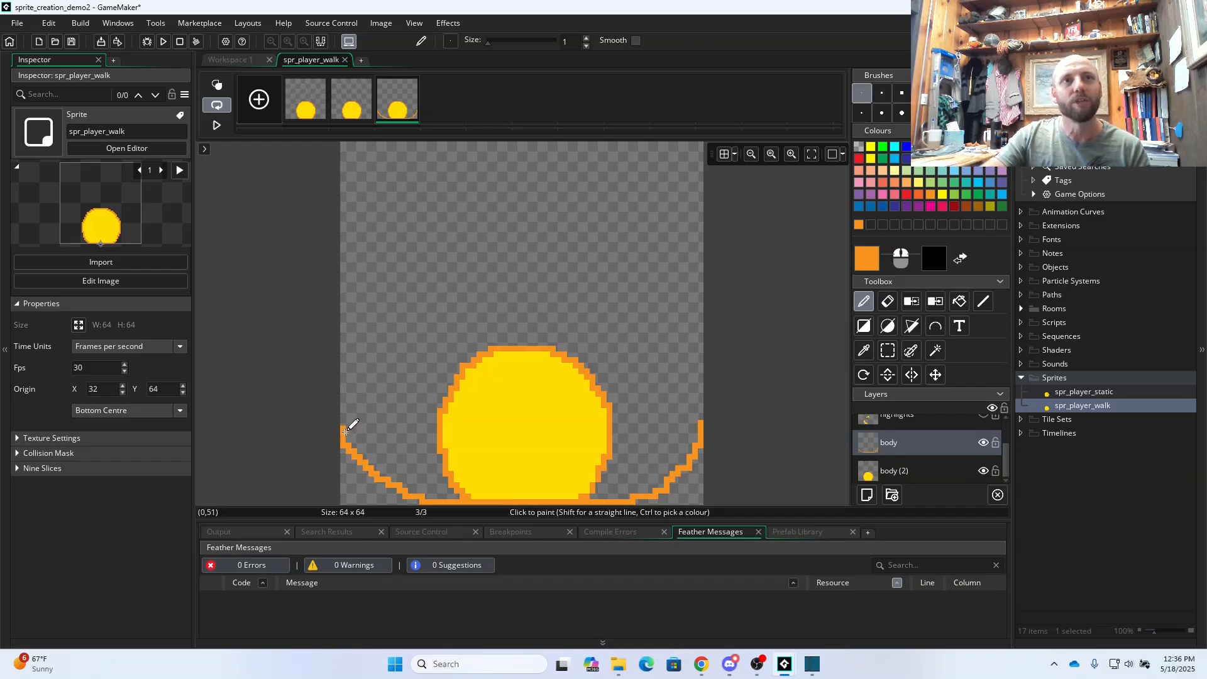
{"action": "mouse_move", "coordinate": [361, 422]}
{"action": "left_mouse_down"}
{"action": "mouse_move", "coordinate": [381, 416]}
{"action": "mouse_move", "coordinate": [354, 438]}
{"action": "left_mouse_up"}
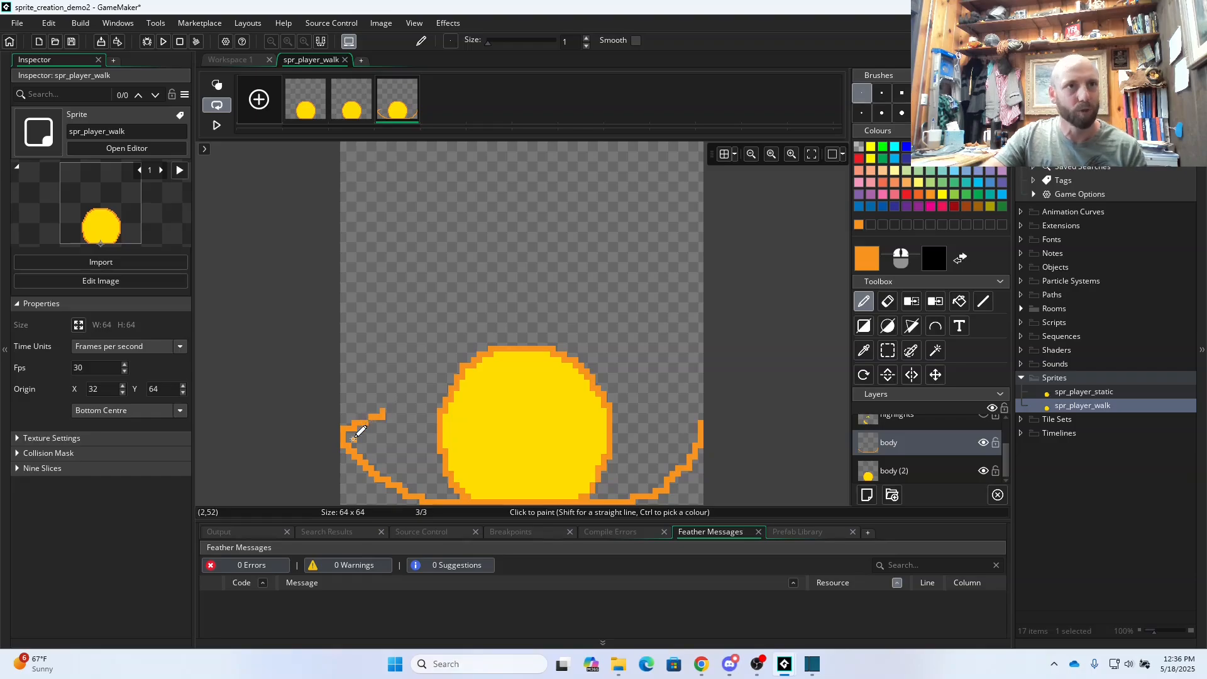
{"action": "key", "text": "ctrl+z"}
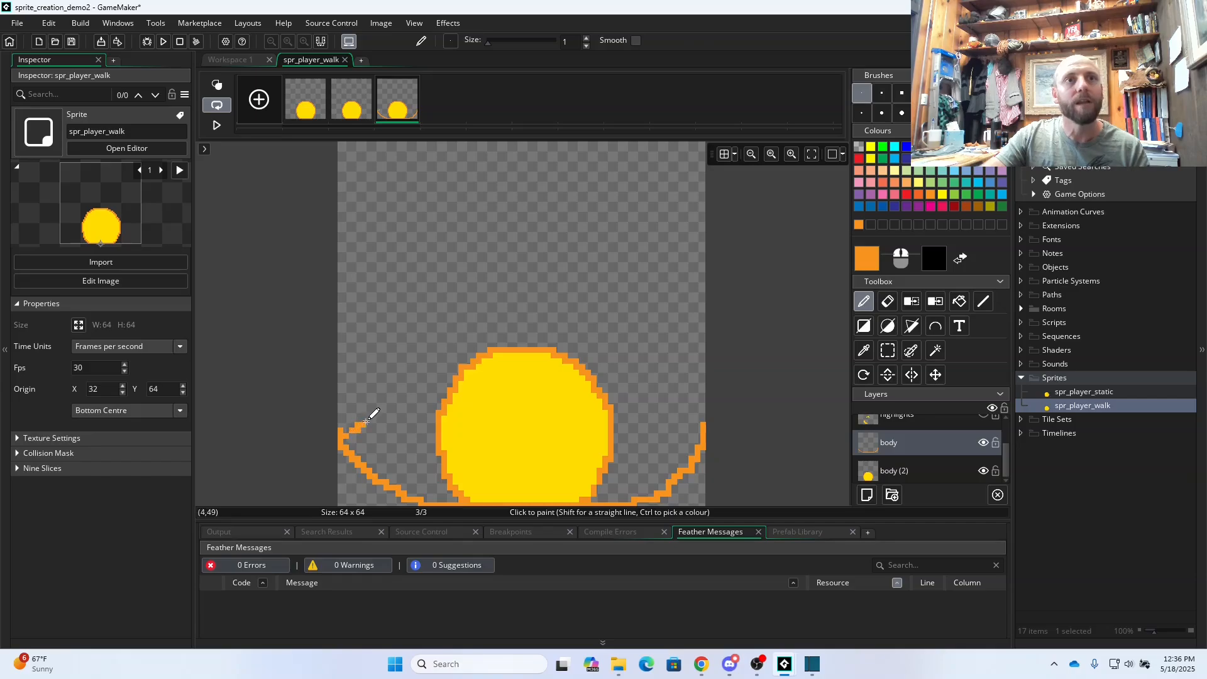
{"action": "mouse_move", "coordinate": [367, 421]}
{"action": "left_mouse_down"}
{"action": "mouse_move", "coordinate": [443, 385]}
{"action": "mouse_move", "coordinate": [540, 376]}
{"action": "mouse_move", "coordinate": [646, 396]}
{"action": "mouse_move", "coordinate": [703, 425]}
{"action": "left_mouse_up"}
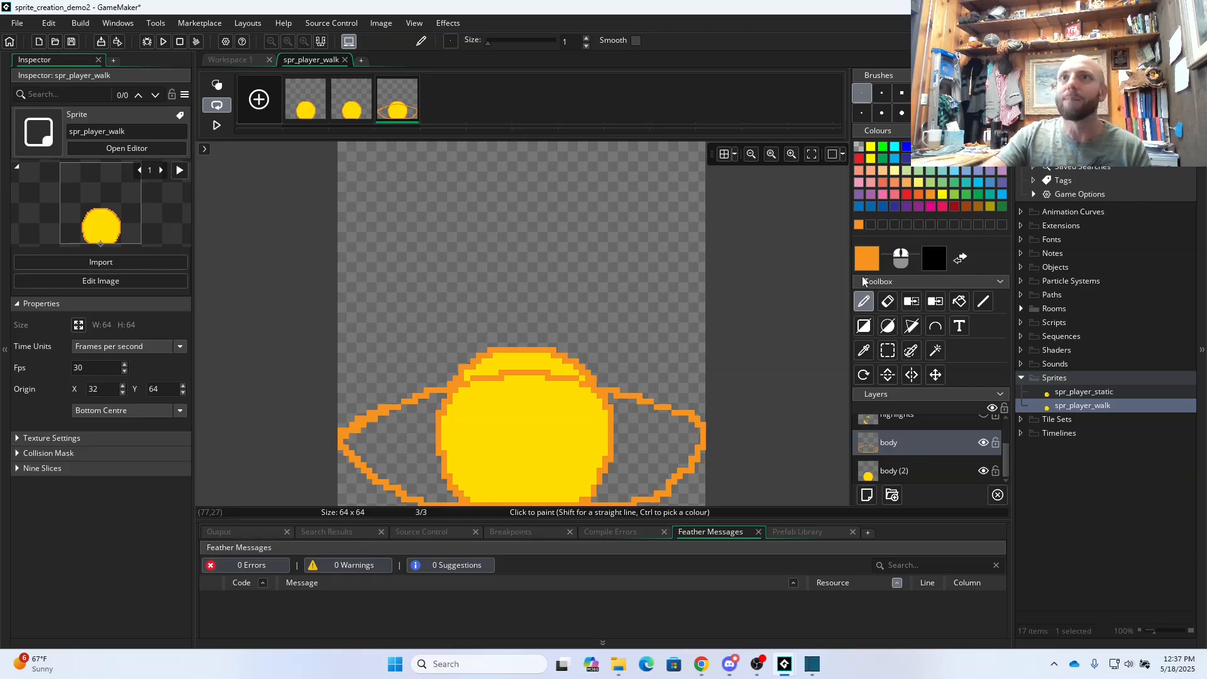
- Round off the squashed outline's pointed left tip by pencilling an inner edge and erasing the outermost pixels
{"action": "left_click", "coordinate": [888, 301]}
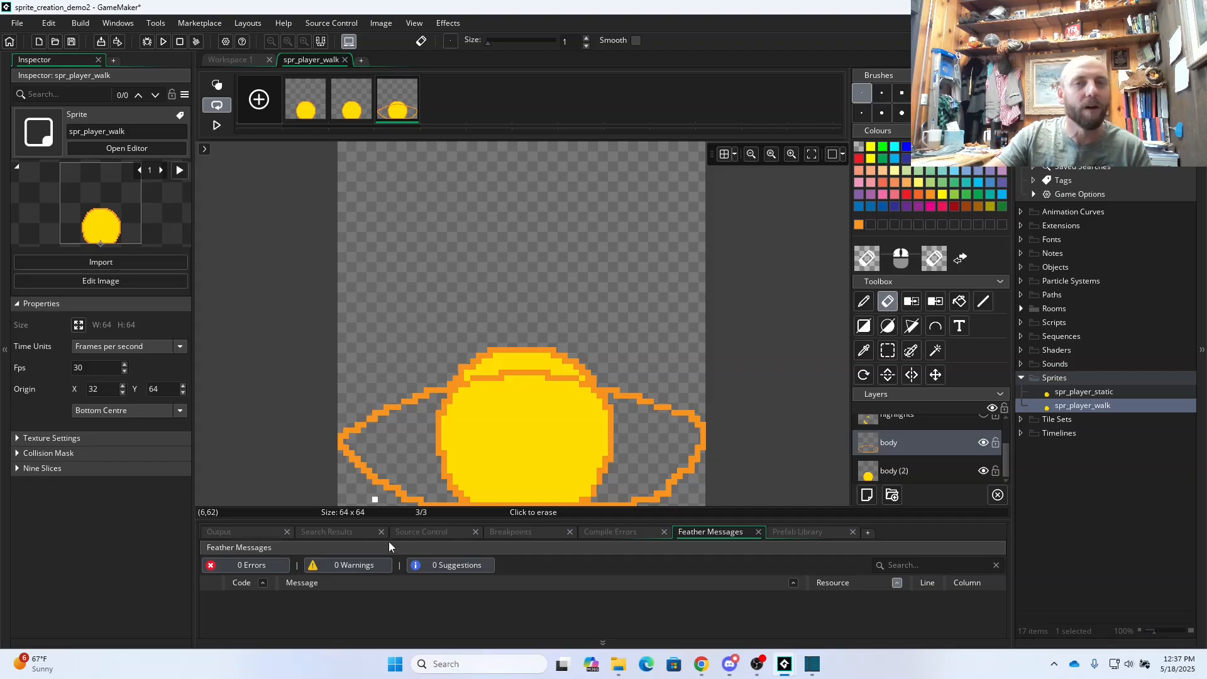
{"action": "left_click", "coordinate": [864, 302]}
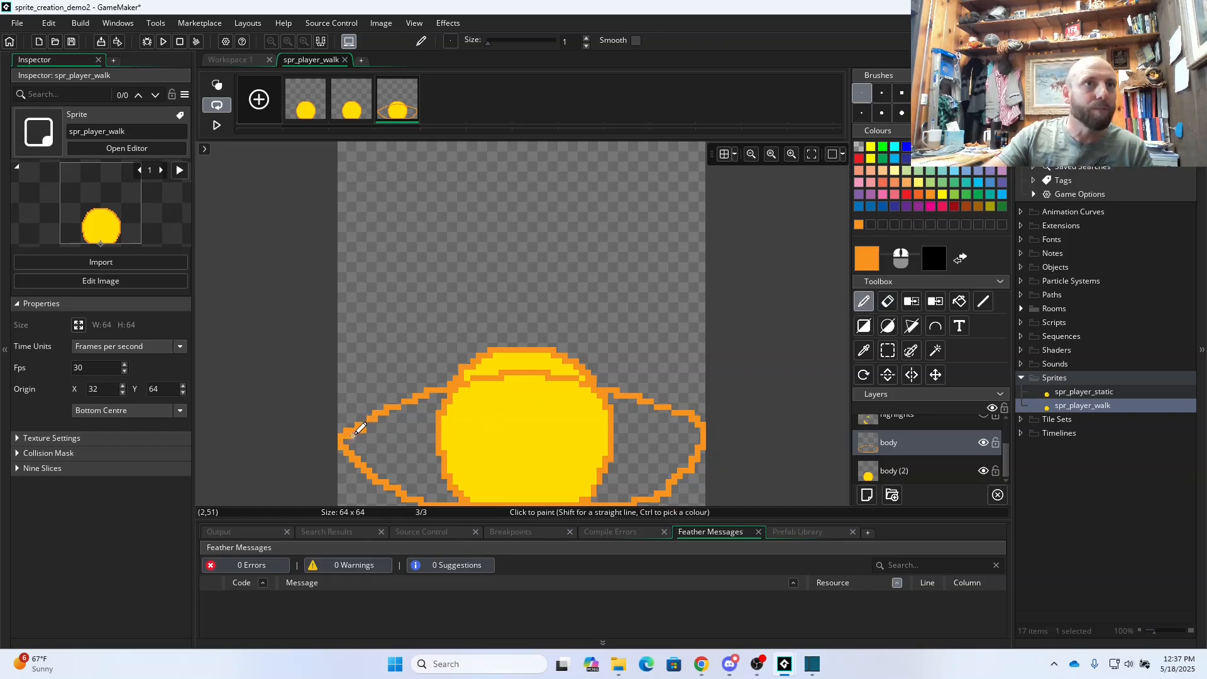
{"action": "left_click_drag", "start_coordinate": [354, 434], "coordinate": [349, 449]}
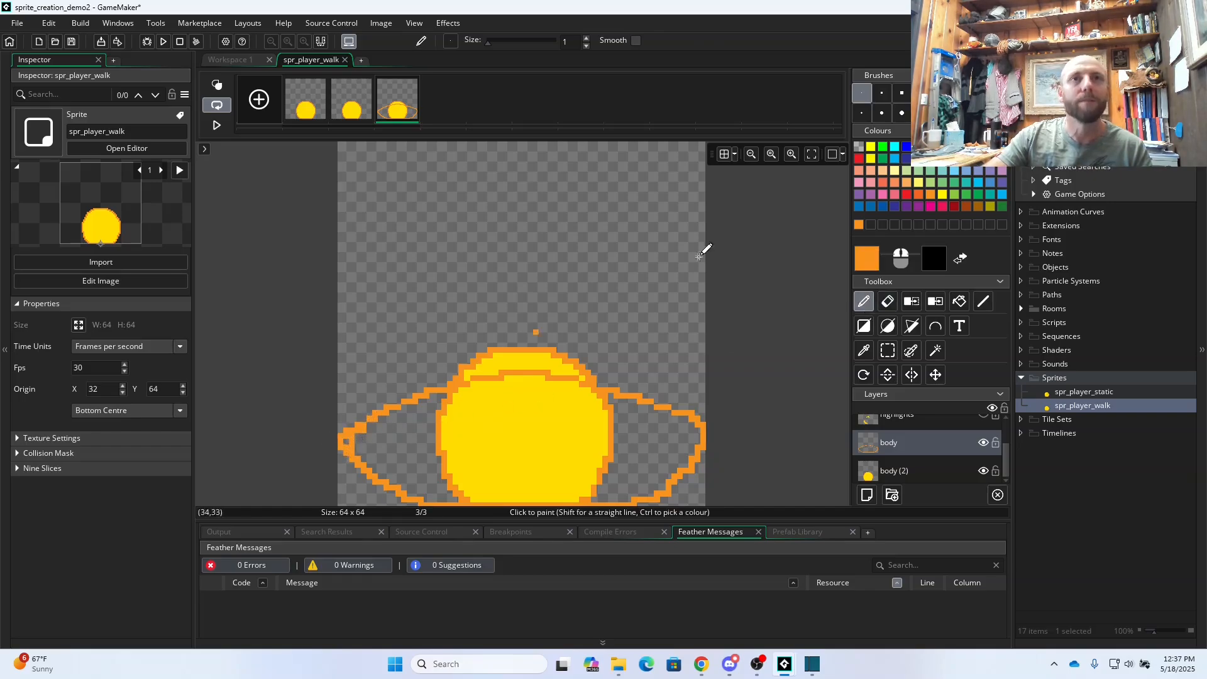
{"action": "left_click", "coordinate": [887, 302]}
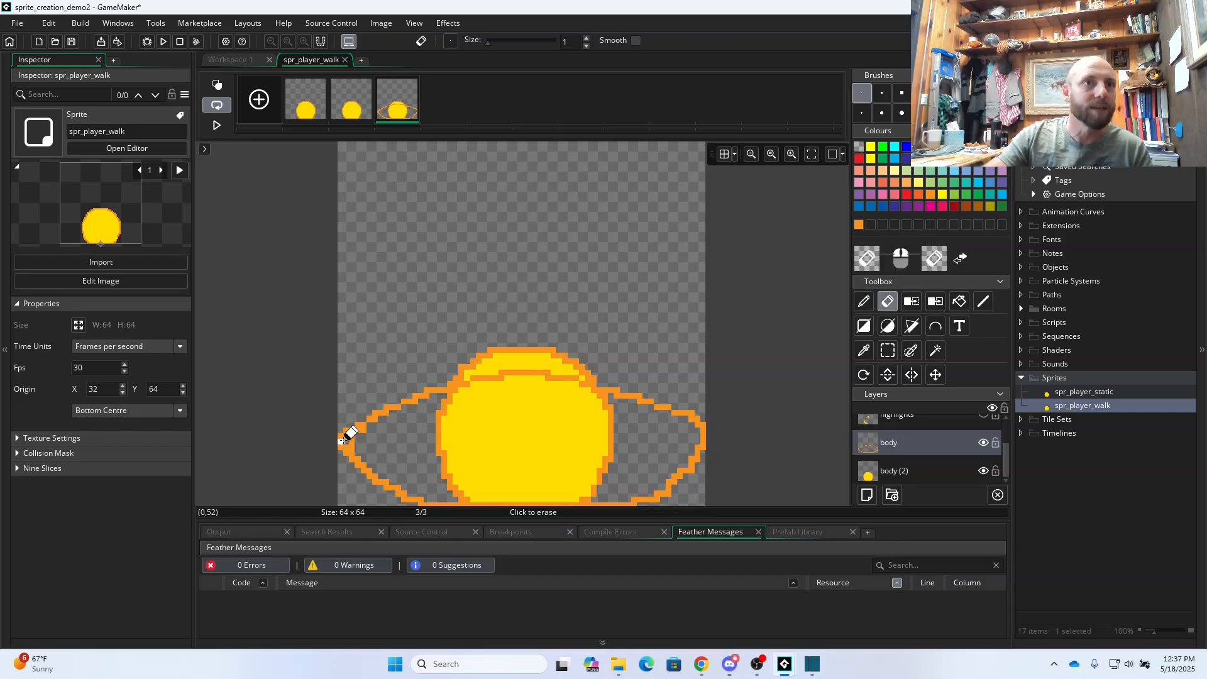
{"action": "left_click_drag", "start_coordinate": [344, 434], "coordinate": [350, 440]}
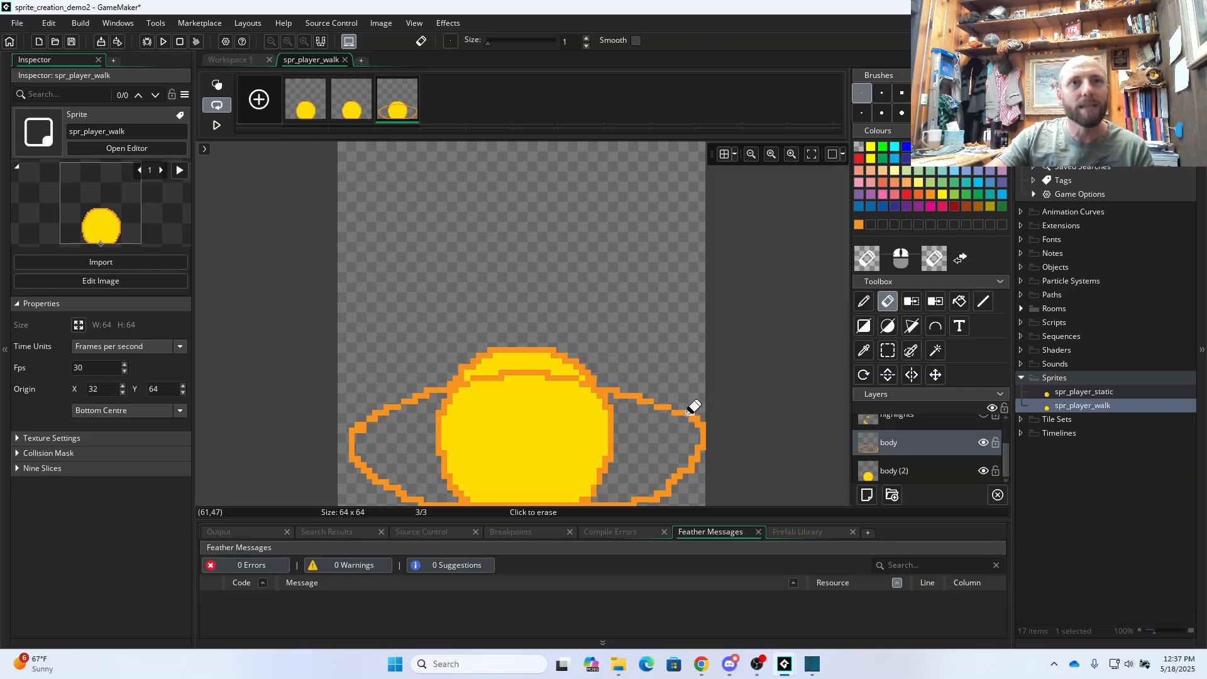
- Toggle the visibility of the body (2) layer to compare the original circle with the squashed outline, leaving it shown
{"action": "left_click", "coordinate": [983, 471]}
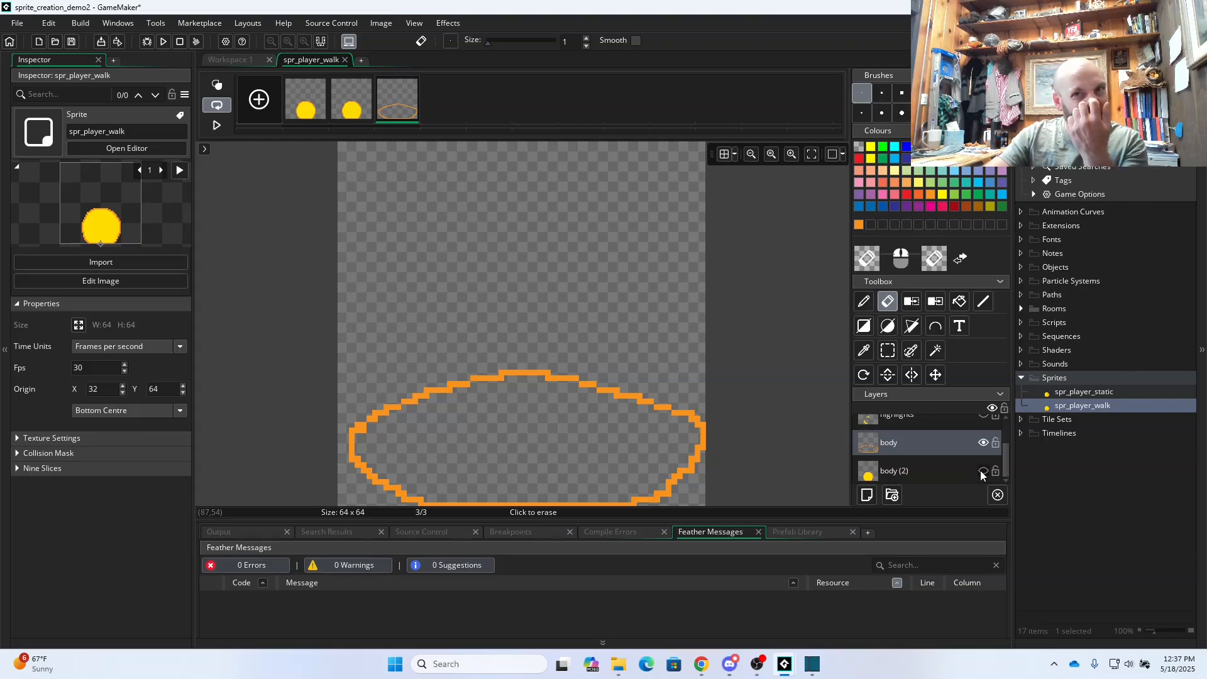
{"action": "left_click", "coordinate": [982, 471]}
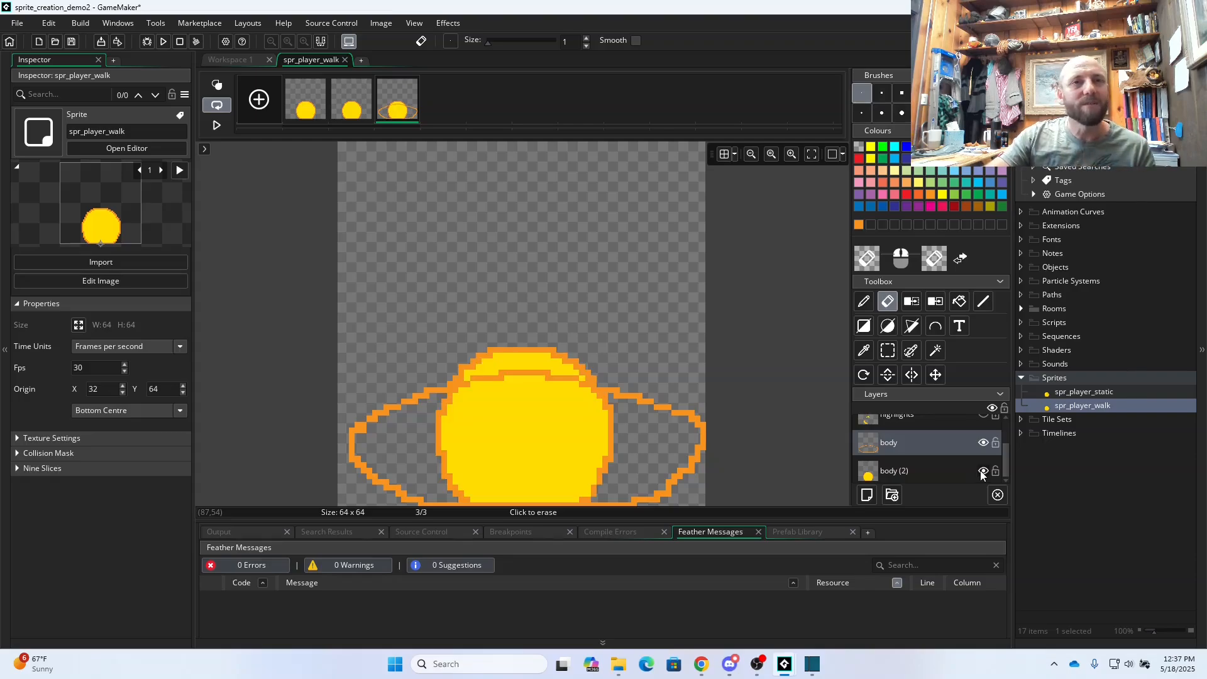
{"action": "left_click", "coordinate": [982, 471]}
{"action": "left_click", "coordinate": [982, 471]}
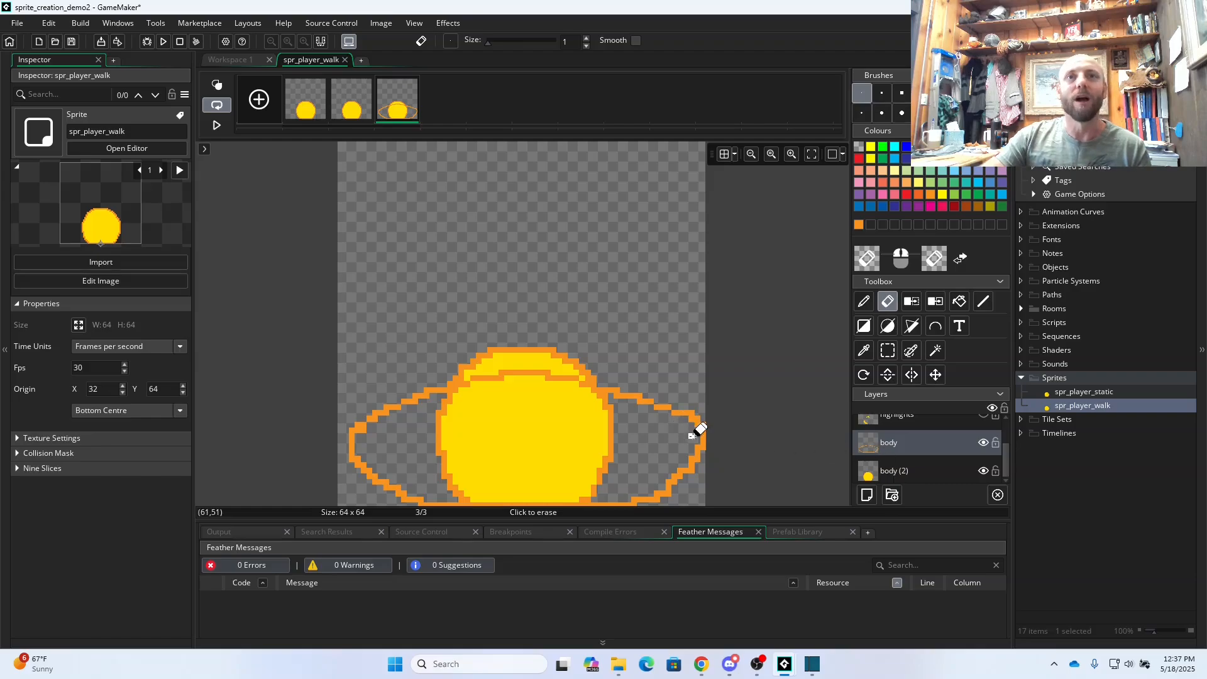
- Pencil a lower upper arc inside the squashed outline at size 1 and remove the old arc with a size 5 eraser
{"action": "left_click", "coordinate": [864, 302]}
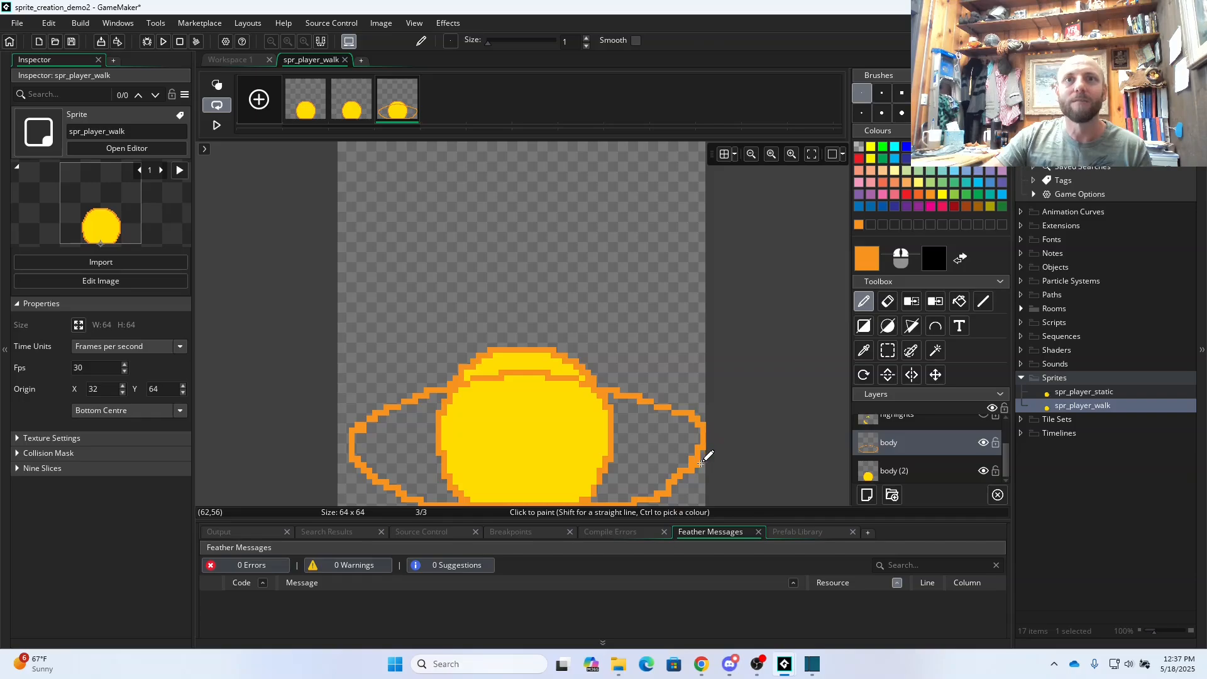
{"action": "mouse_move", "coordinate": [673, 481]}
{"action": "left_mouse_down"}
{"action": "mouse_move", "coordinate": [696, 464]}
{"action": "mouse_move", "coordinate": [682, 428]}
{"action": "mouse_move", "coordinate": [621, 409]}
{"action": "mouse_move", "coordinate": [443, 402]}
{"action": "mouse_move", "coordinate": [360, 440]}
{"action": "left_mouse_up"}
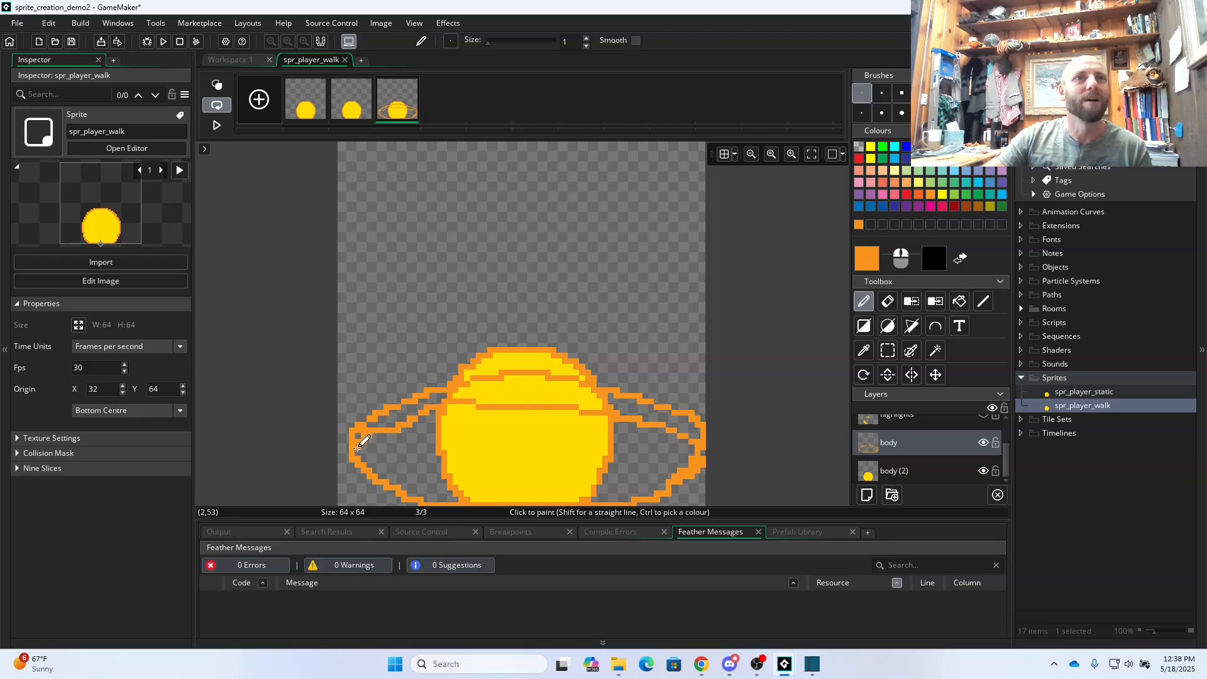
{"action": "left_click", "coordinate": [888, 301]}
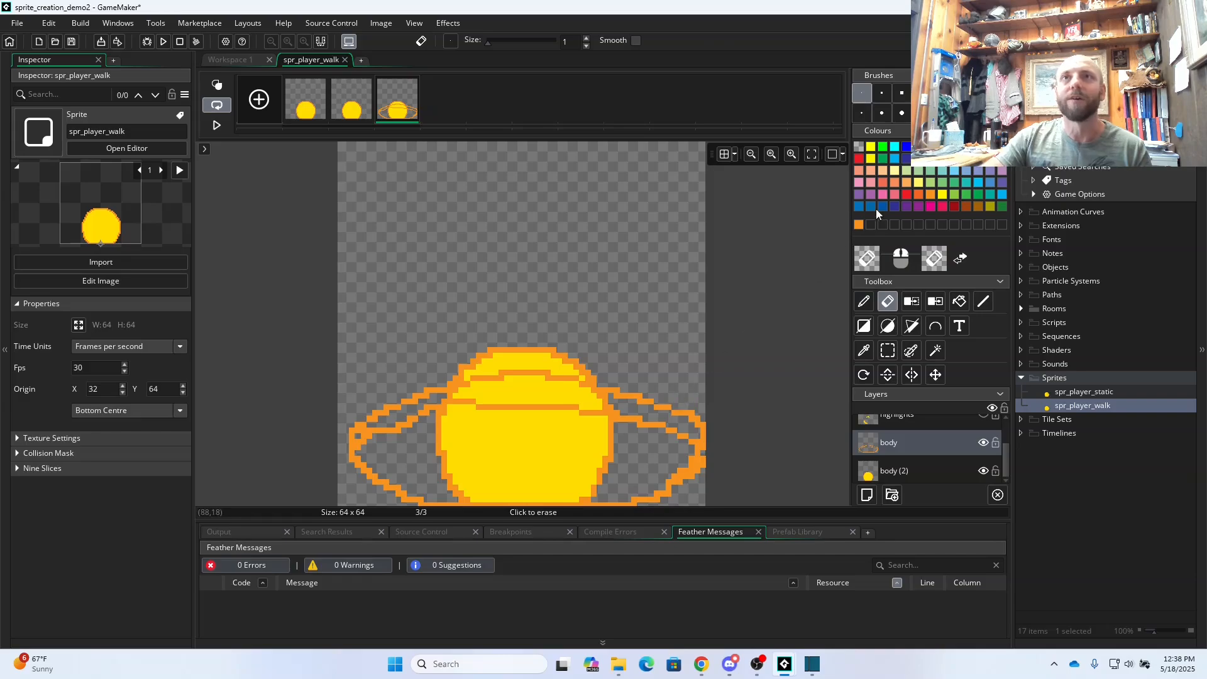
{"action": "left_click", "coordinate": [901, 93]}
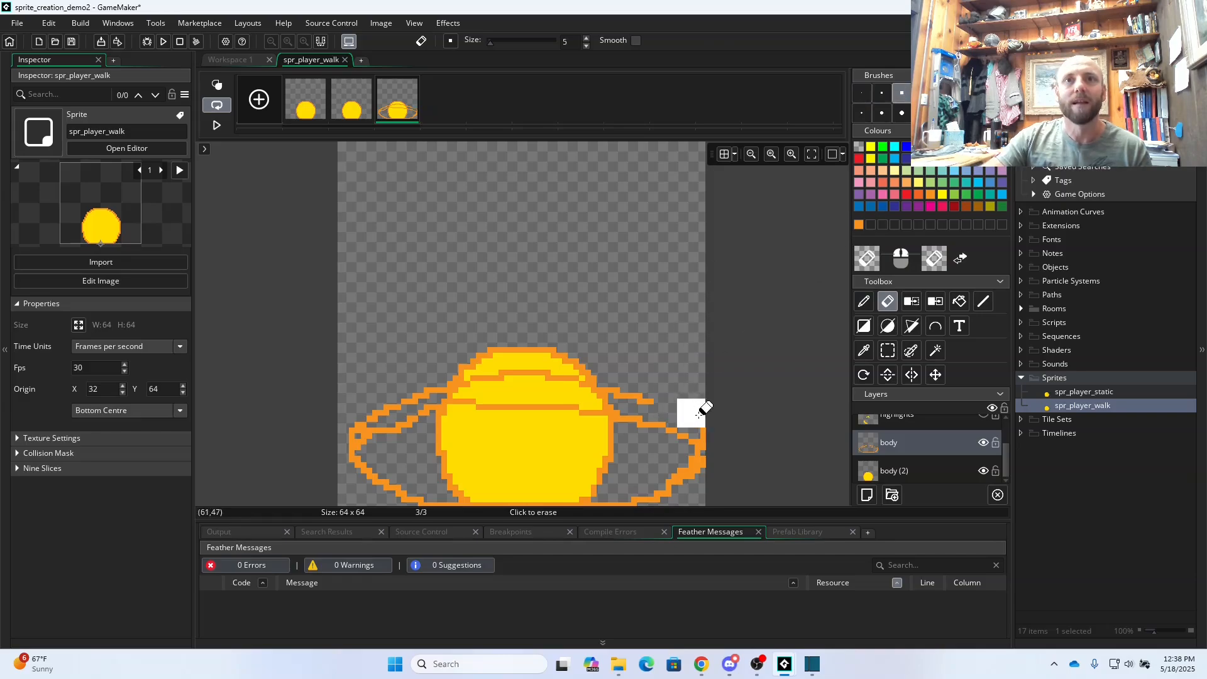
{"action": "mouse_move", "coordinate": [699, 414]}
{"action": "left_mouse_down"}
{"action": "mouse_move", "coordinate": [668, 396]}
{"action": "mouse_move", "coordinate": [484, 376]}
{"action": "mouse_move", "coordinate": [352, 412]}
{"action": "left_mouse_up"}
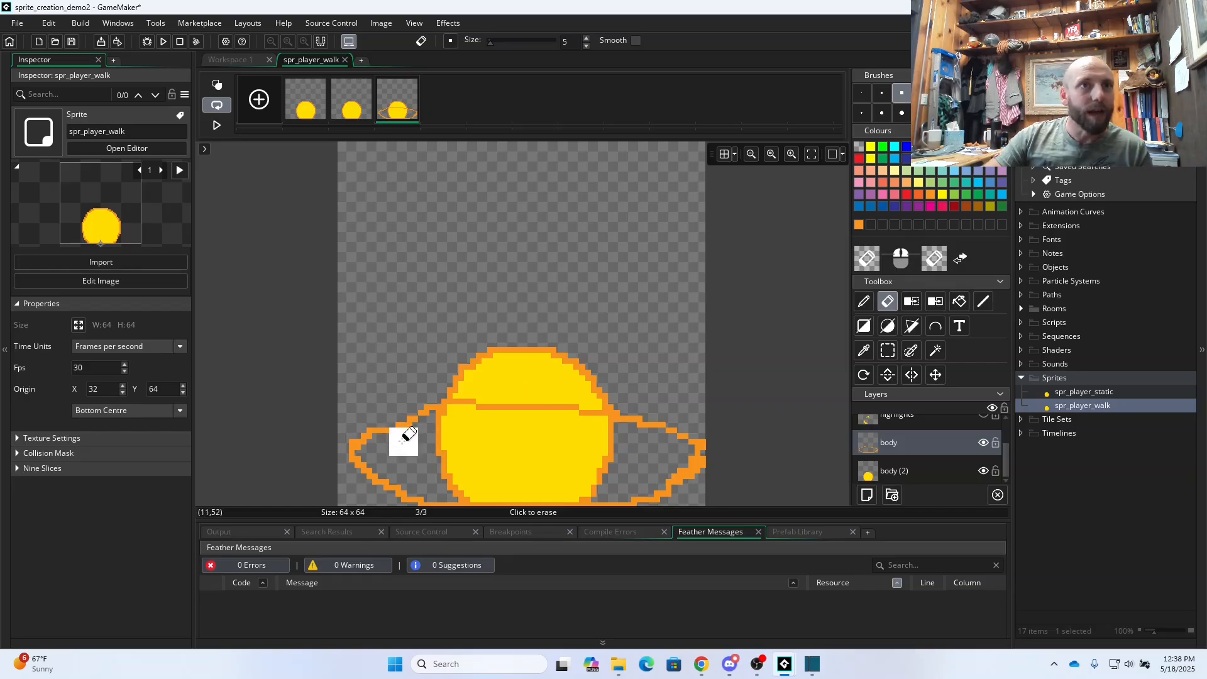
{"action": "left_click_drag", "start_coordinate": [398, 435], "coordinate": [427, 430]}
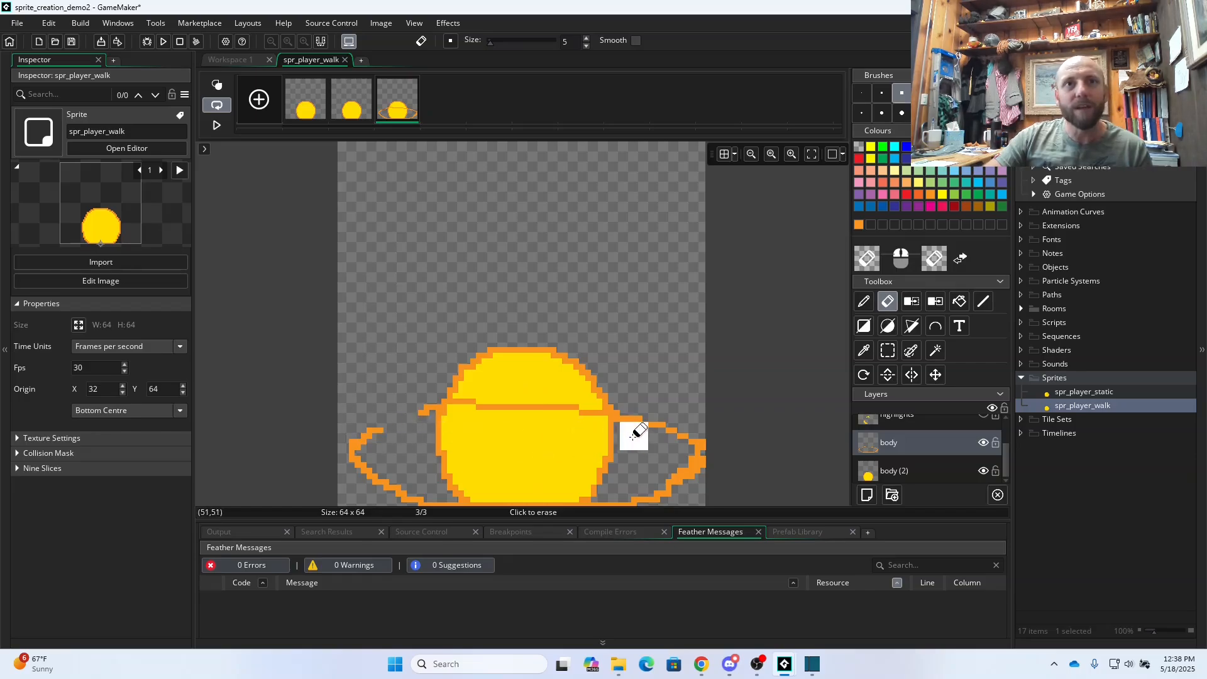
- Pencil fuller shoulders on both sides of the upper arc, erase surplus arc pixels at size 5, and undo the bad erasure
{"action": "left_click", "coordinate": [864, 302]}
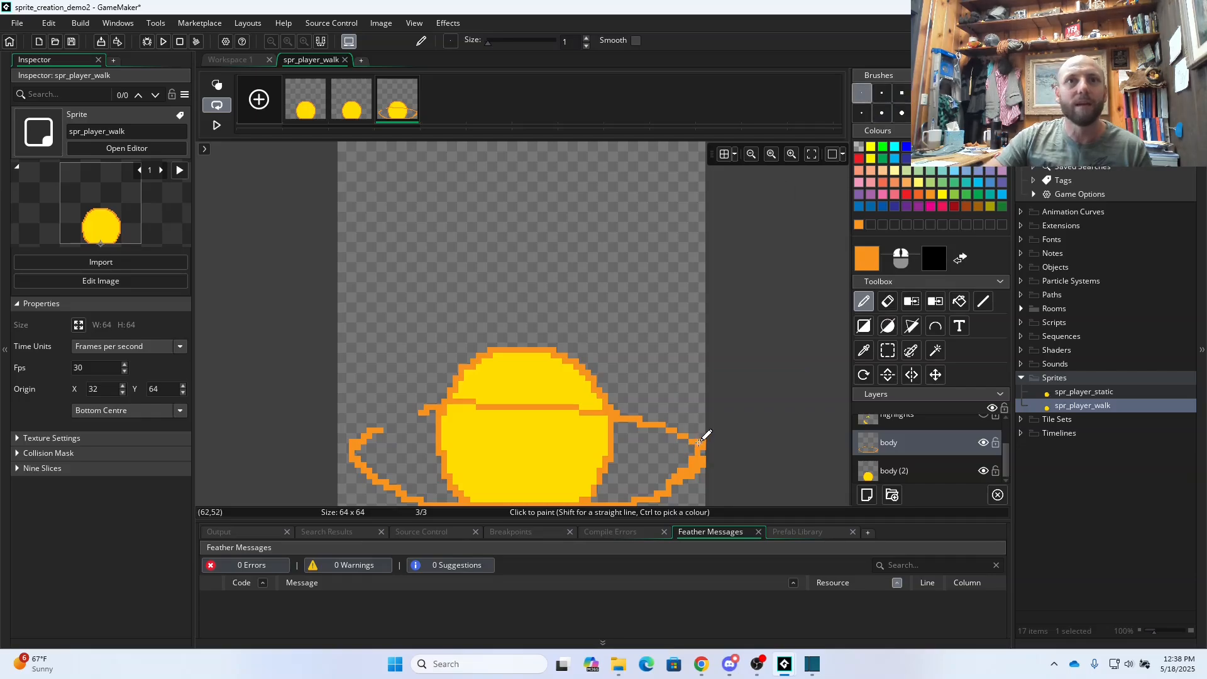
{"action": "mouse_move", "coordinate": [697, 435]}
{"action": "left_mouse_down"}
{"action": "mouse_move", "coordinate": [679, 412]}
{"action": "mouse_move", "coordinate": [639, 398]}
{"action": "mouse_move", "coordinate": [616, 407]}
{"action": "left_mouse_up"}
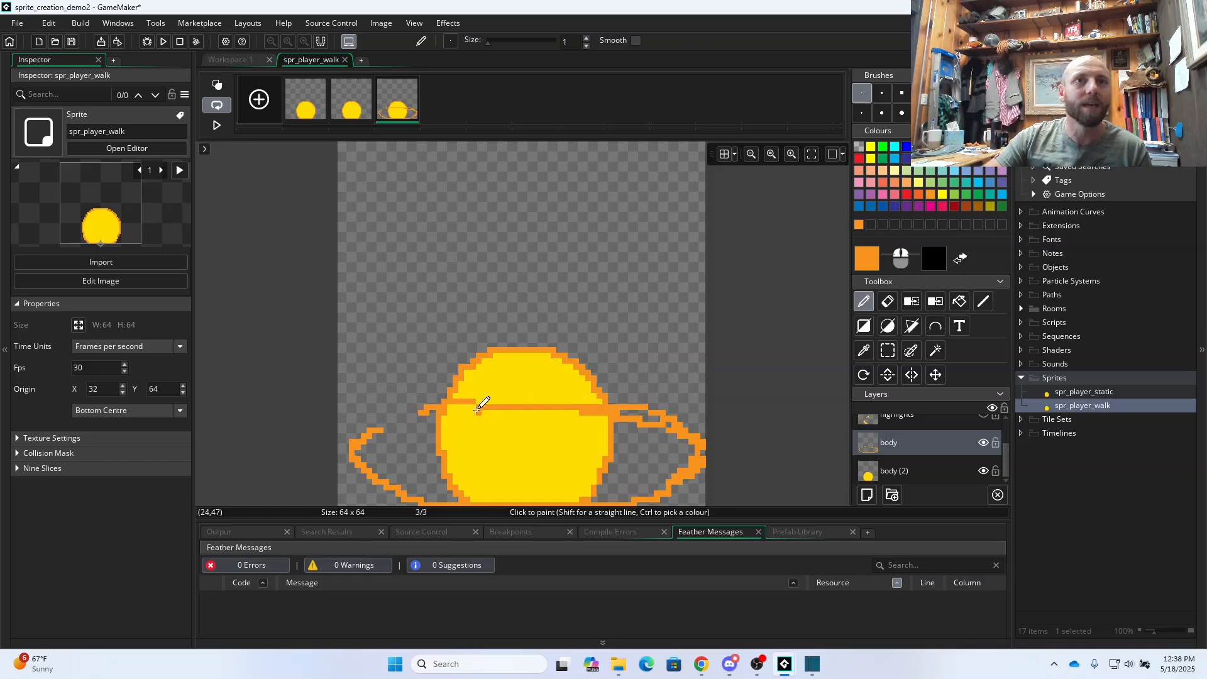
{"action": "mouse_move", "coordinate": [476, 410]}
{"action": "left_mouse_down"}
{"action": "mouse_move", "coordinate": [435, 410]}
{"action": "mouse_move", "coordinate": [369, 443]}
{"action": "left_mouse_up"}
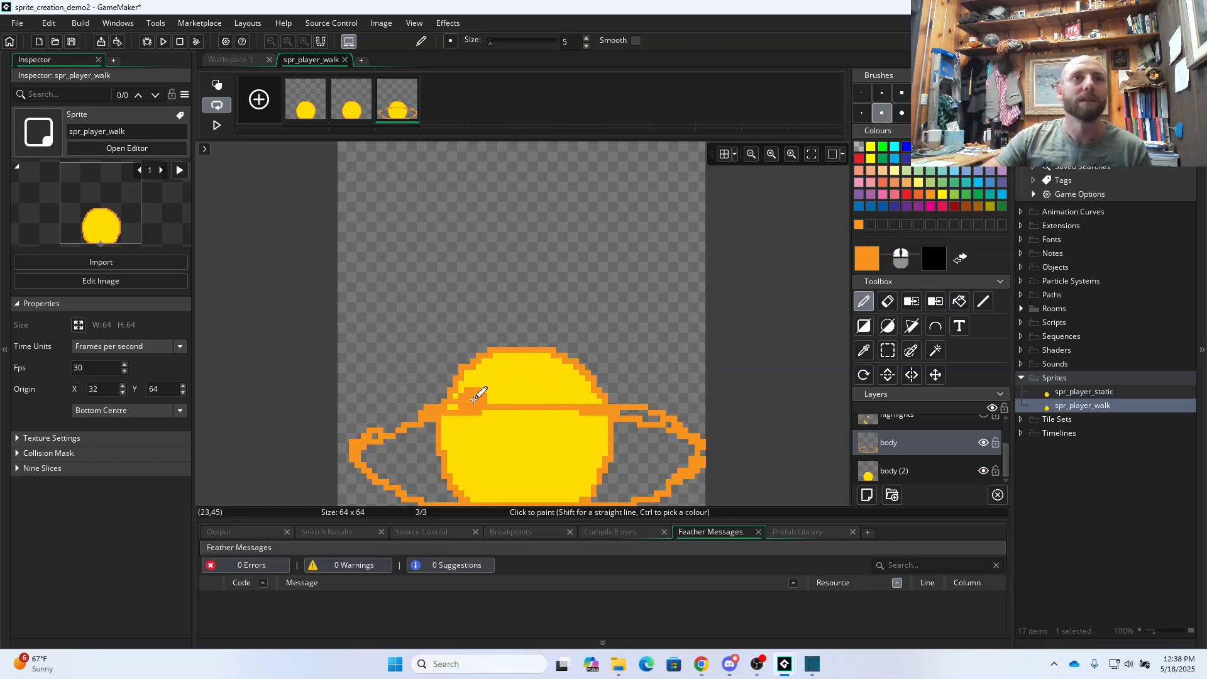
{"action": "key", "text": "e"}
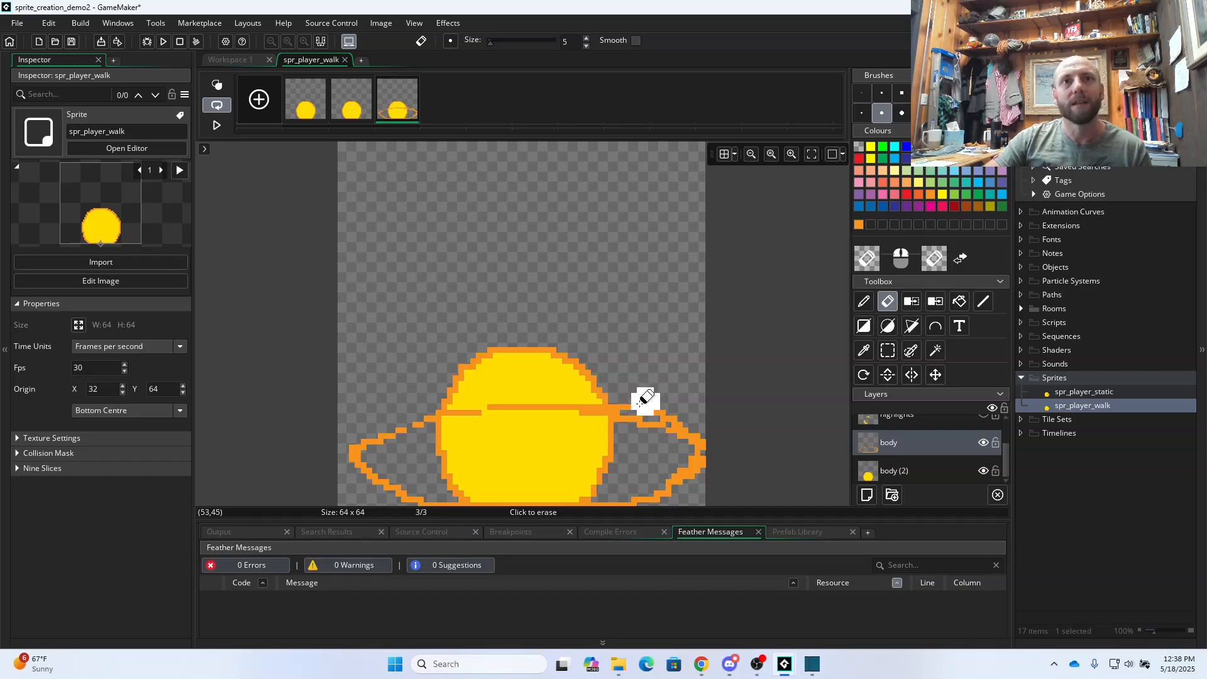
{"action": "left_click_drag", "start_coordinate": [650, 402], "coordinate": [703, 432]}
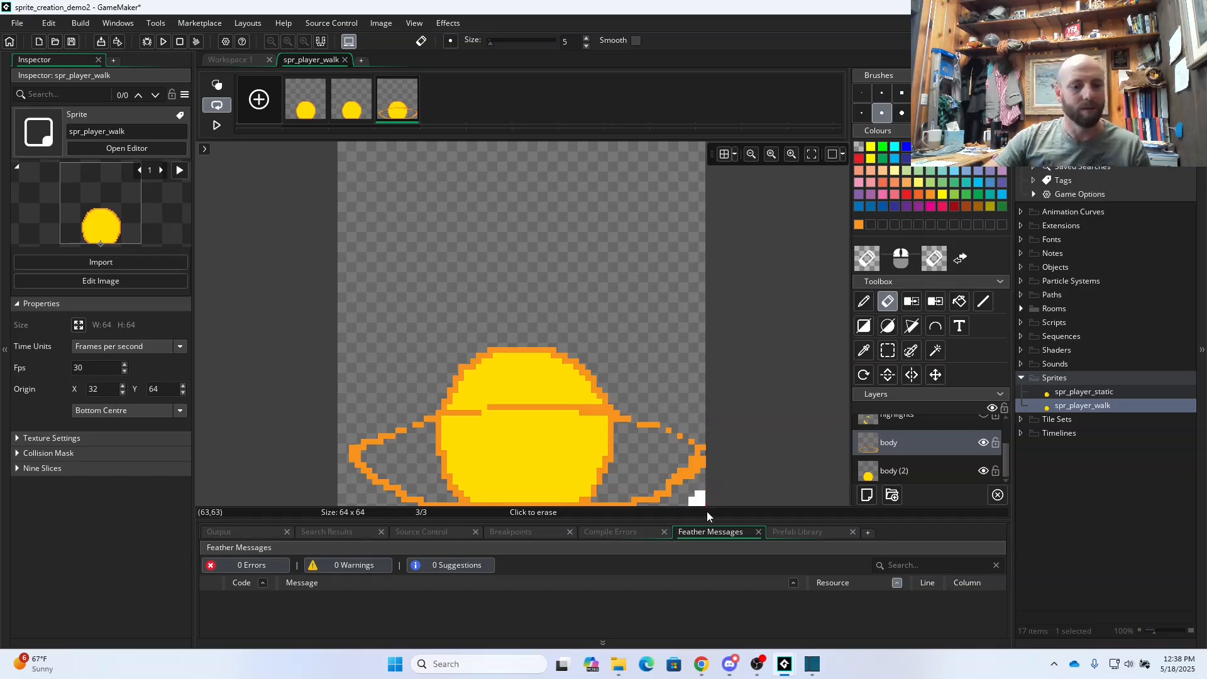
{"action": "key", "text": "ctrl+z"}
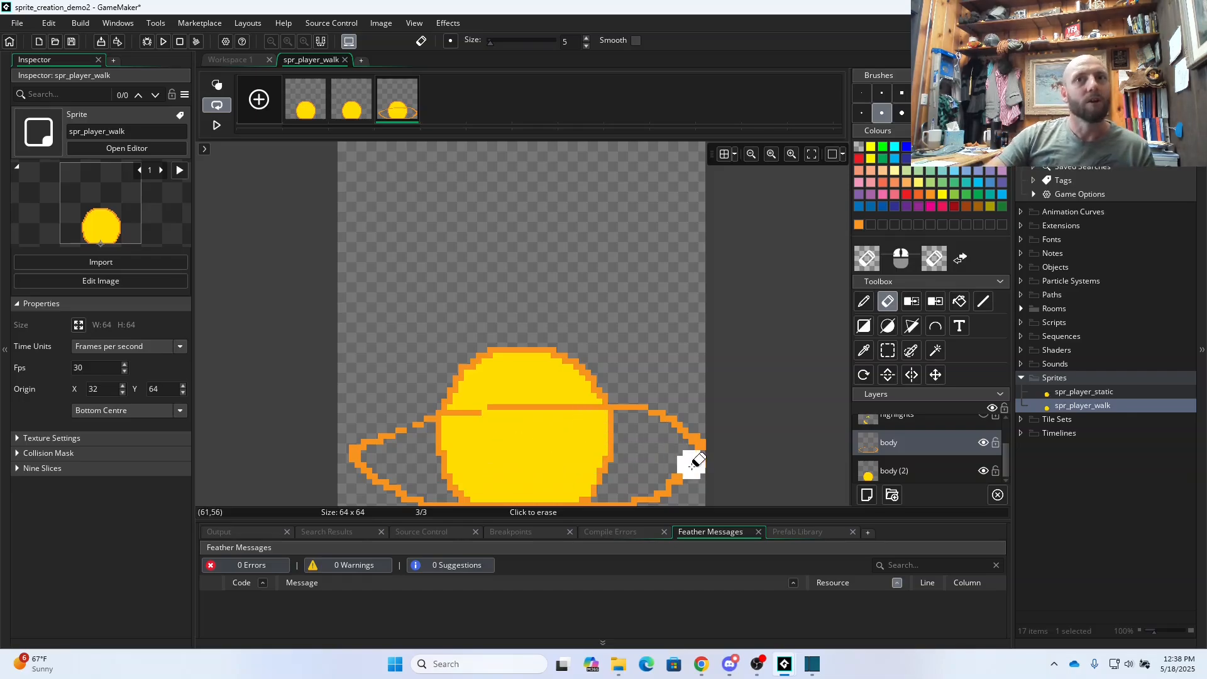
- Try a size 1 orange stroke ellipse over the hand-drawn squashed outline, and undo it
{"action": "left_click", "coordinate": [888, 327]}
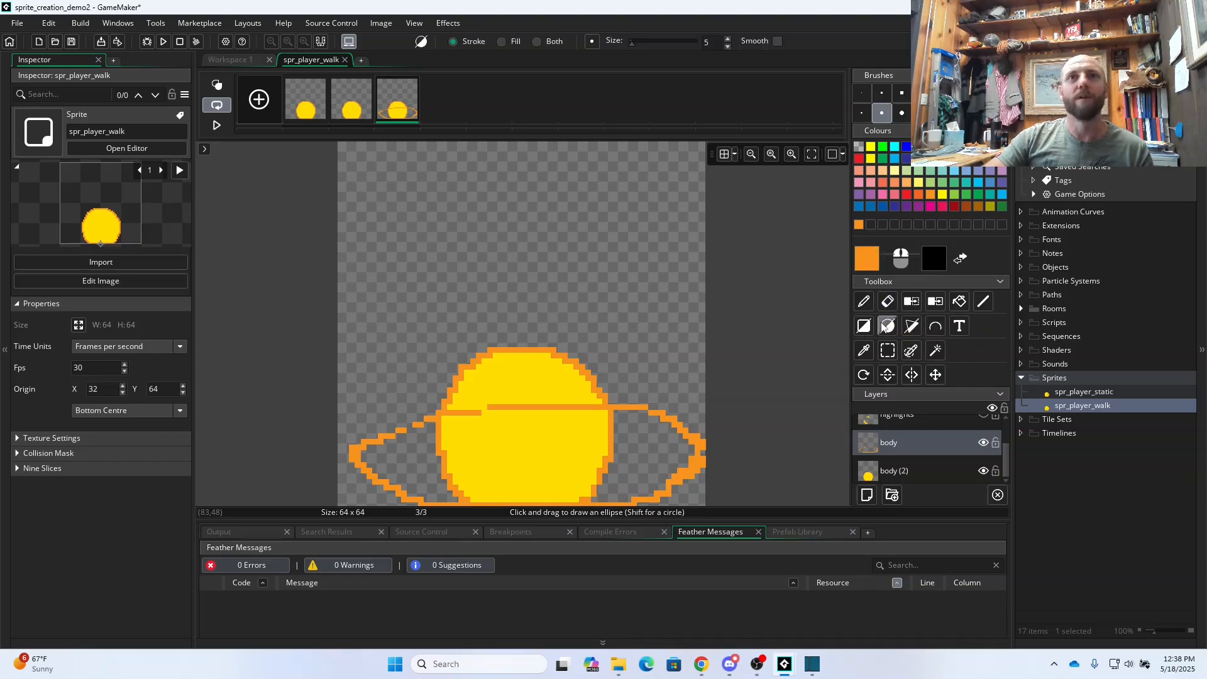
{"action": "left_click", "coordinate": [861, 92]}
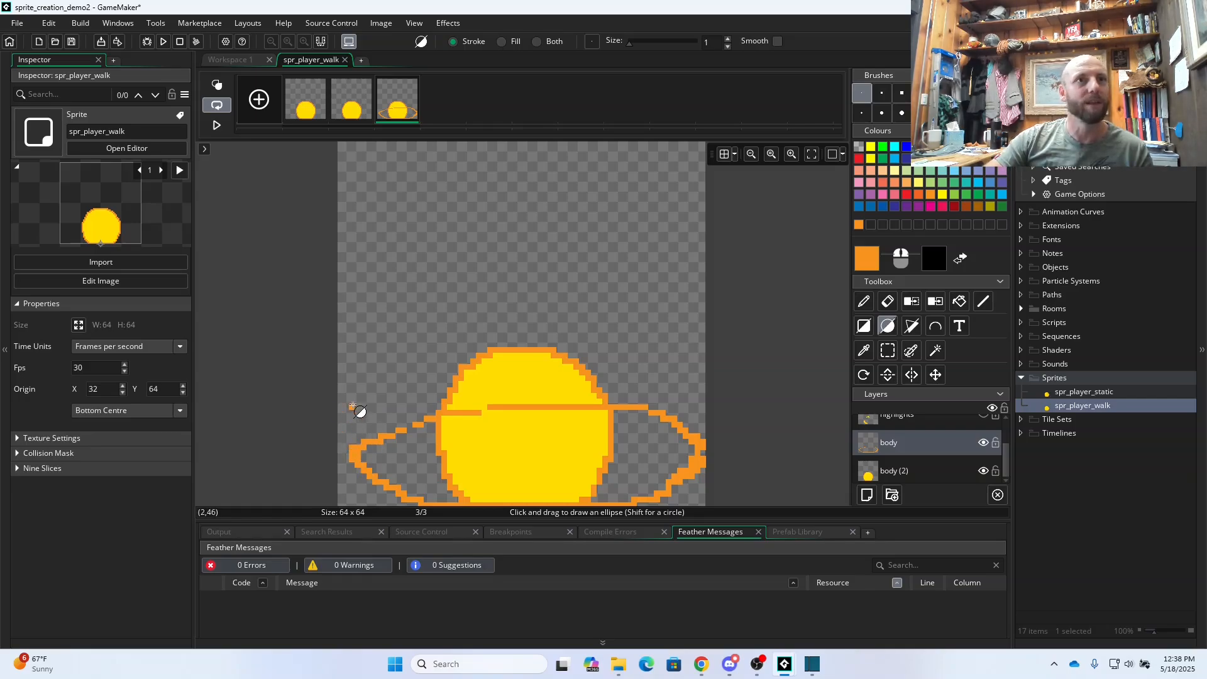
{"action": "left_click_drag", "start_coordinate": [350, 406], "coordinate": [699, 505]}
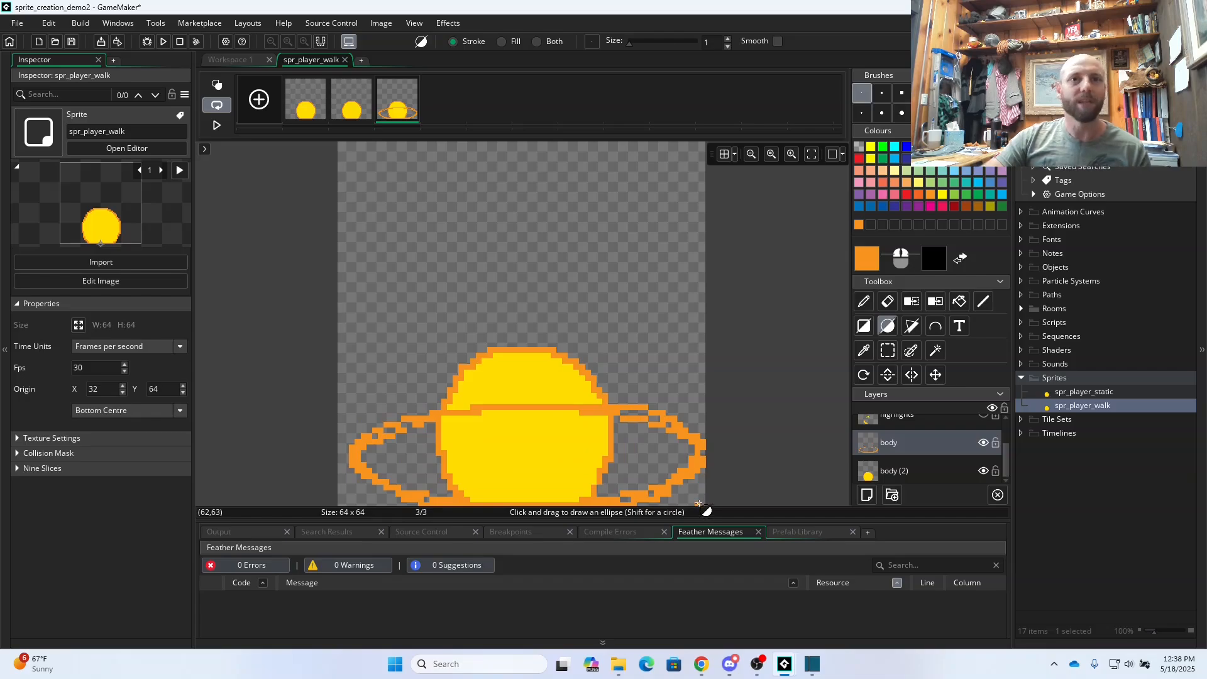
{"action": "key", "text": "ctrl+z"}
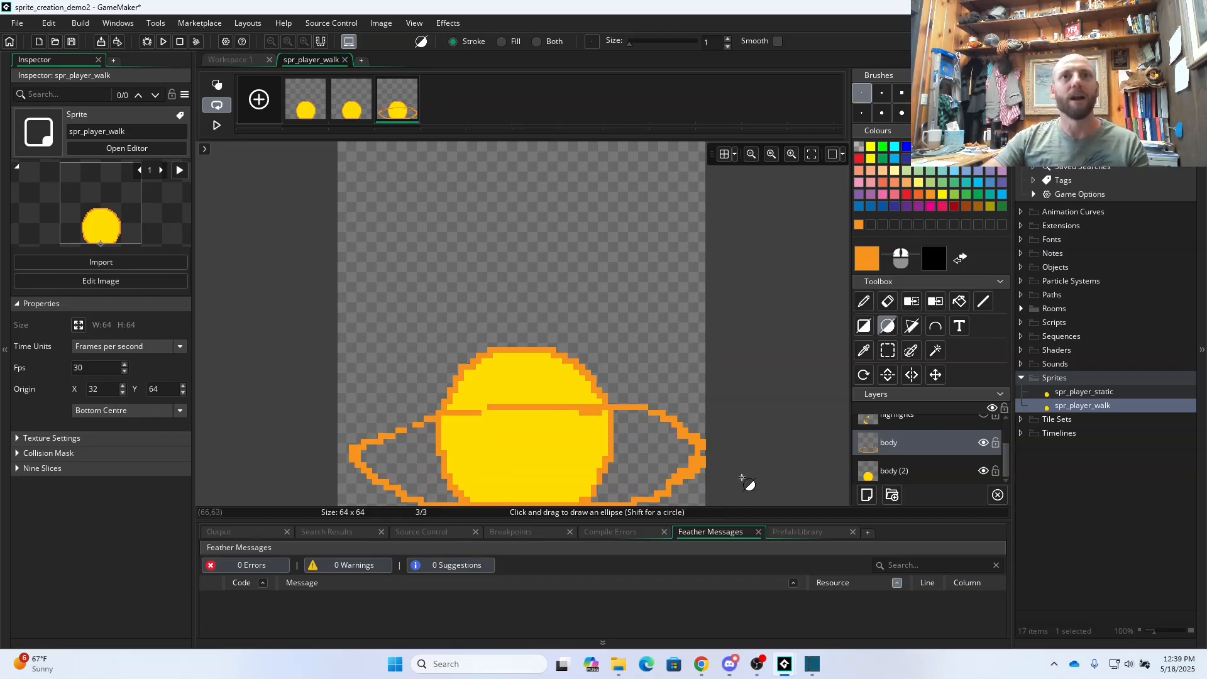
- Erase the entire hand-drawn outline from the body layer with a size 15 eraser
{"action": "left_click", "coordinate": [1002, 93]}
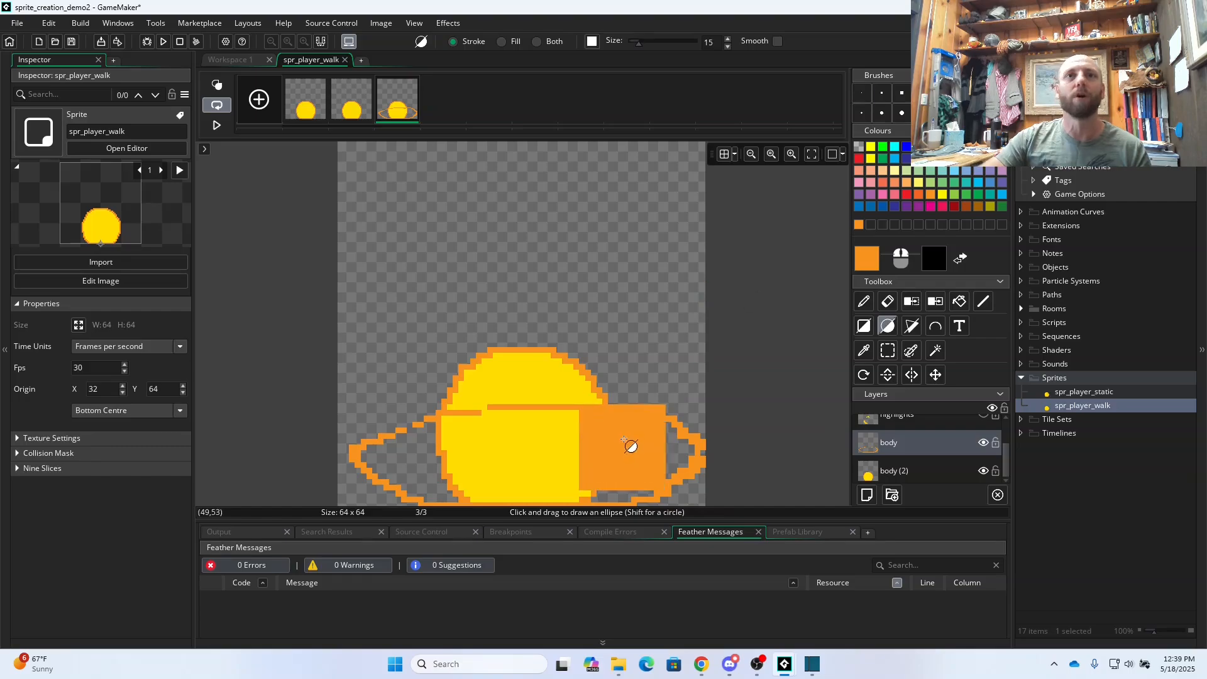
{"action": "left_click_drag", "start_coordinate": [640, 400], "coordinate": [658, 436]}
{"action": "left_click", "coordinate": [887, 301]}
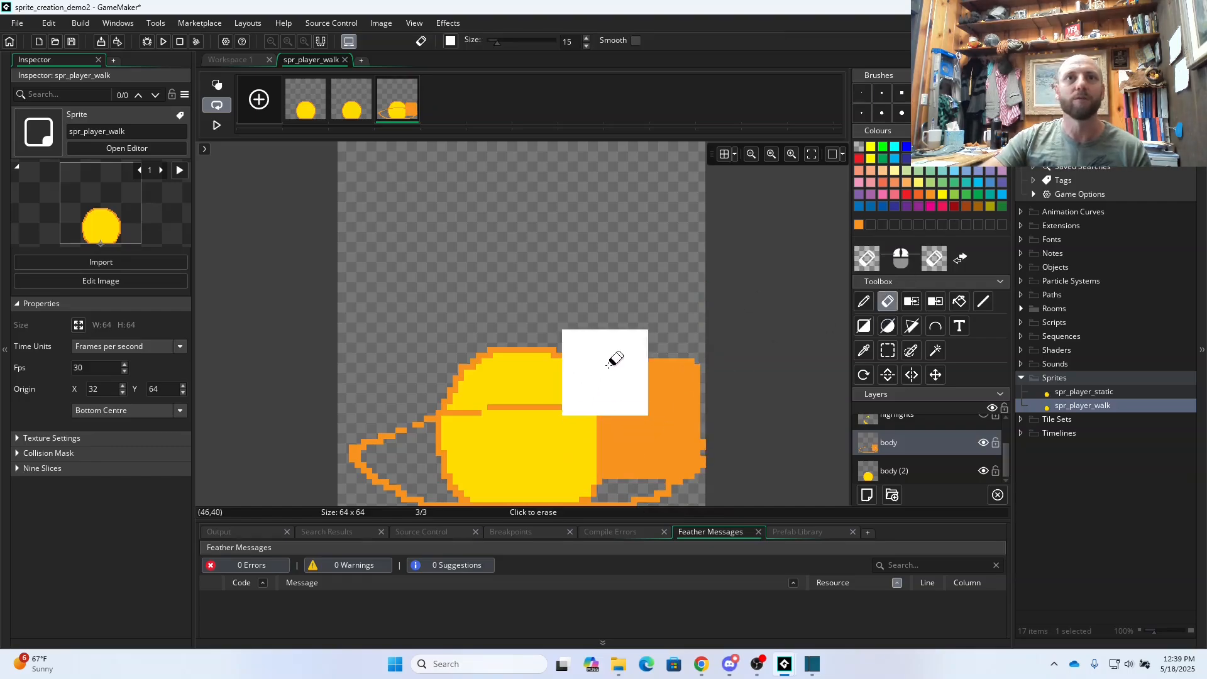
{"action": "mouse_move", "coordinate": [614, 356]}
{"action": "left_mouse_down"}
{"action": "mouse_move", "coordinate": [695, 350]}
{"action": "mouse_move", "coordinate": [458, 423]}
{"action": "mouse_move", "coordinate": [443, 497]}
{"action": "left_mouse_up"}
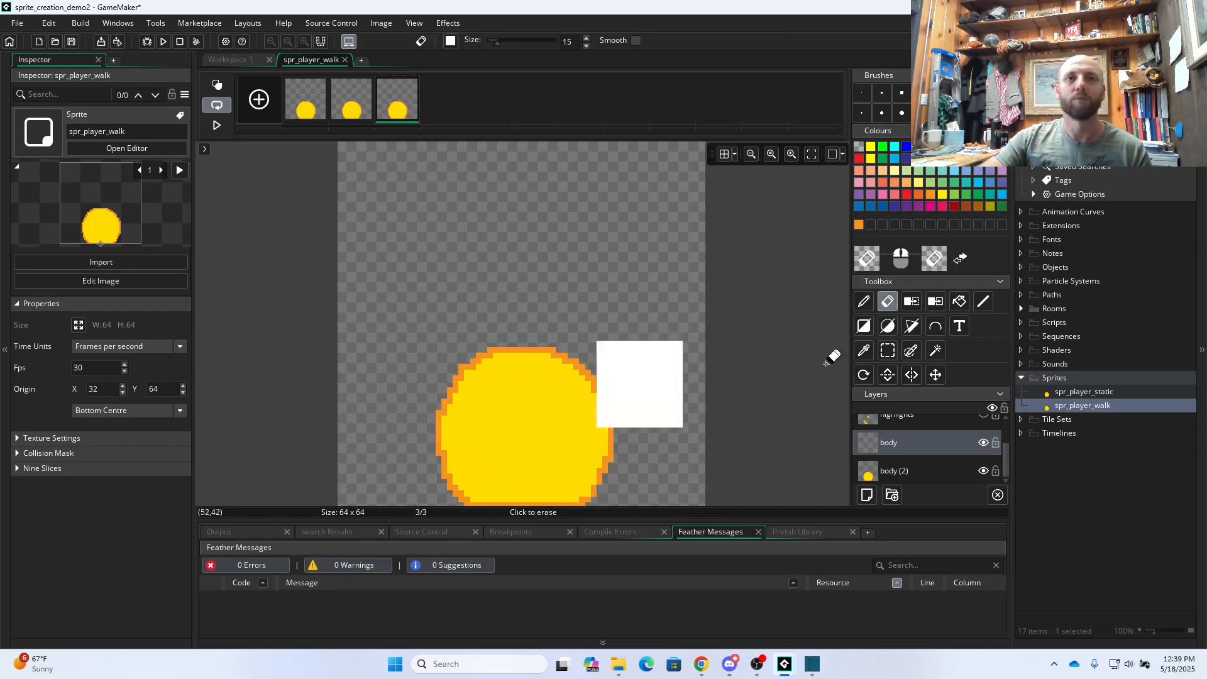
- Draw a size 1 orange stroke ellipse spanning the canvas width at its base, check it with body (2) hidden, and redraw it slightly taller
{"action": "left_click", "coordinate": [889, 328]}
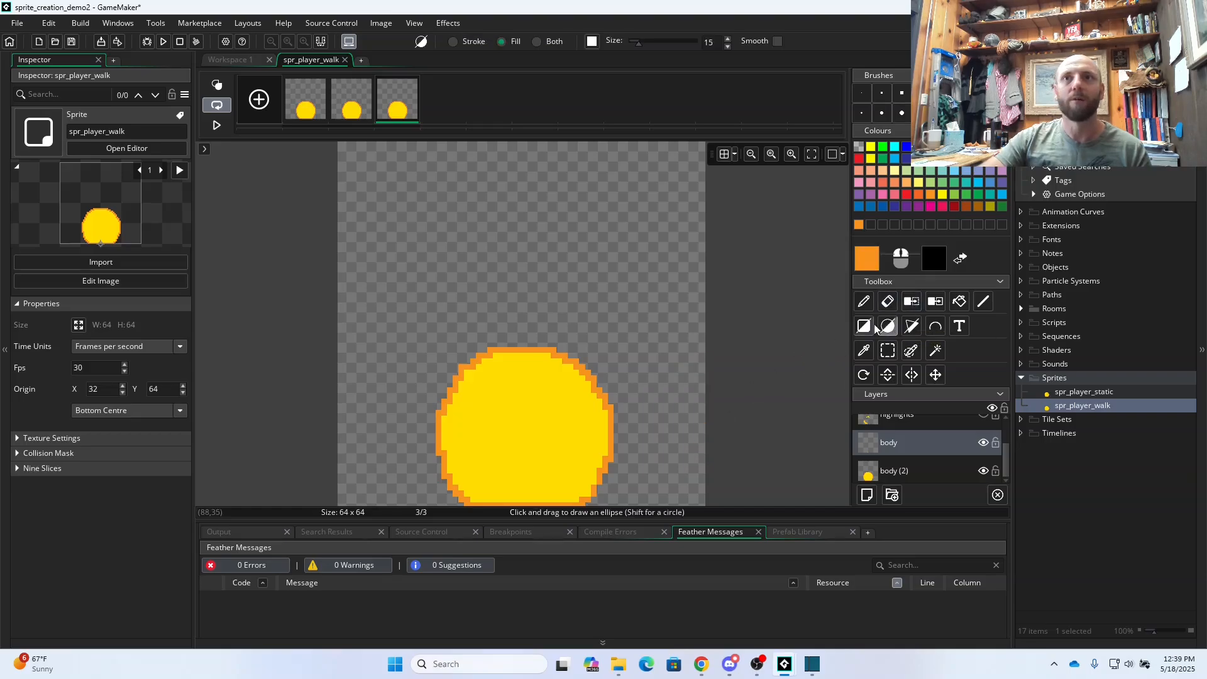
{"action": "left_click", "coordinate": [861, 91]}
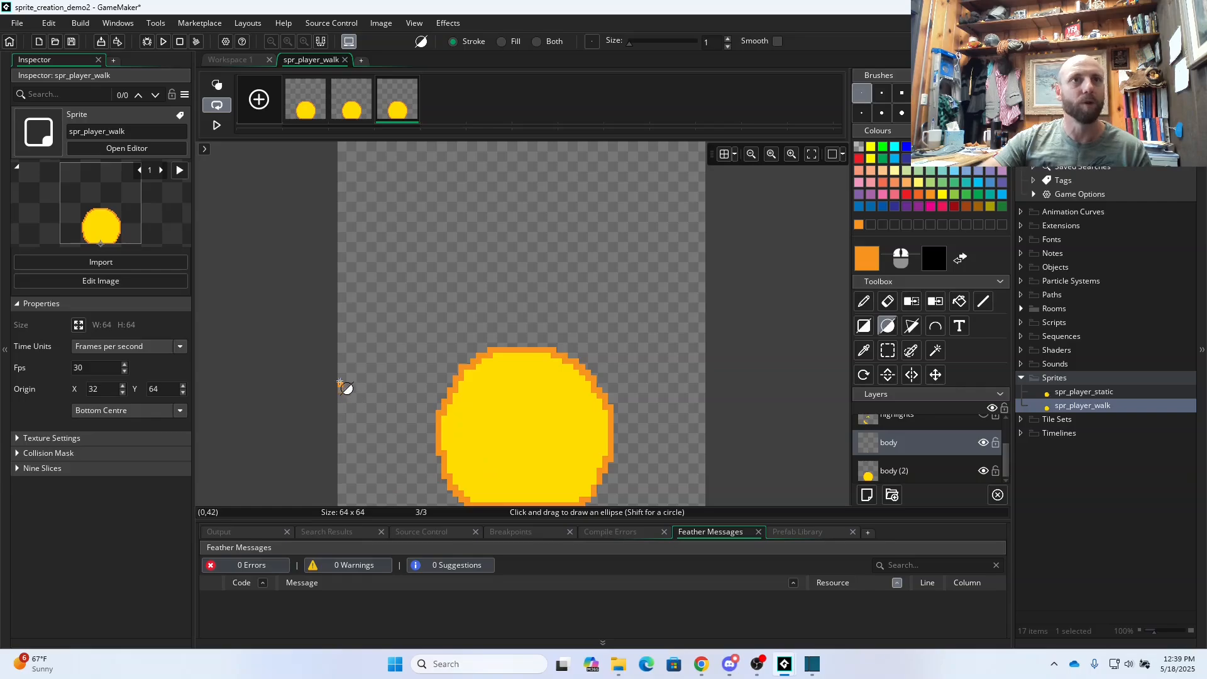
{"action": "left_click_drag", "start_coordinate": [341, 406], "coordinate": [705, 498]}
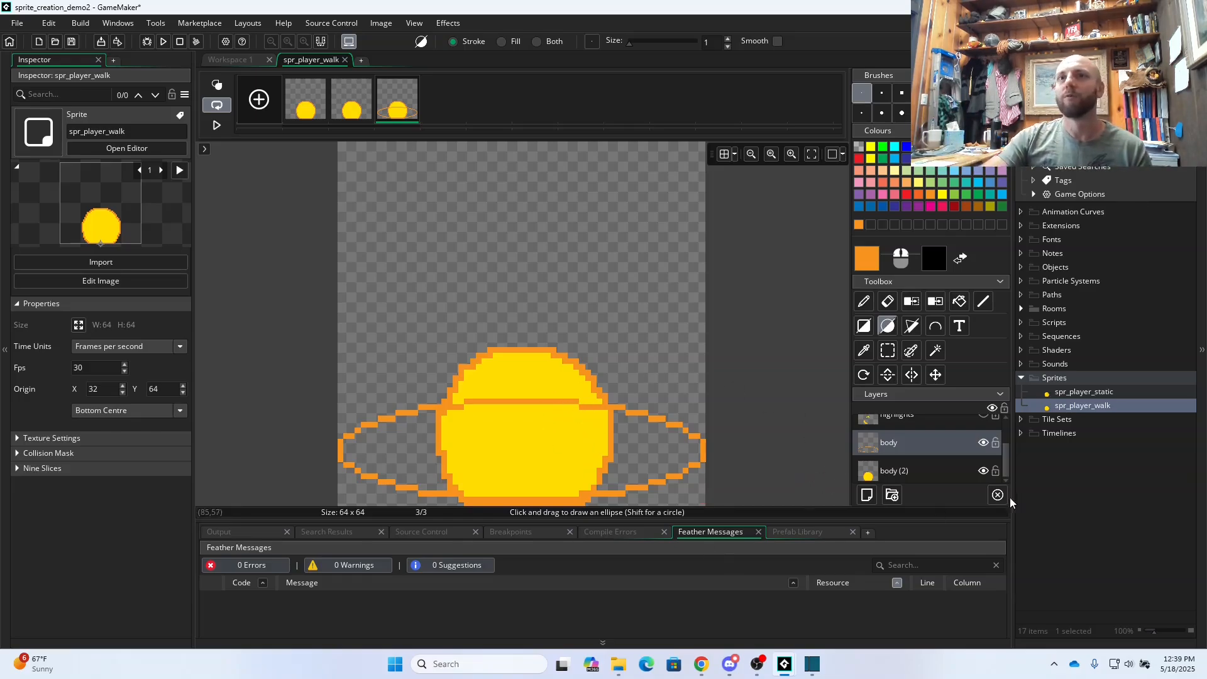
{"action": "left_click", "coordinate": [982, 470]}
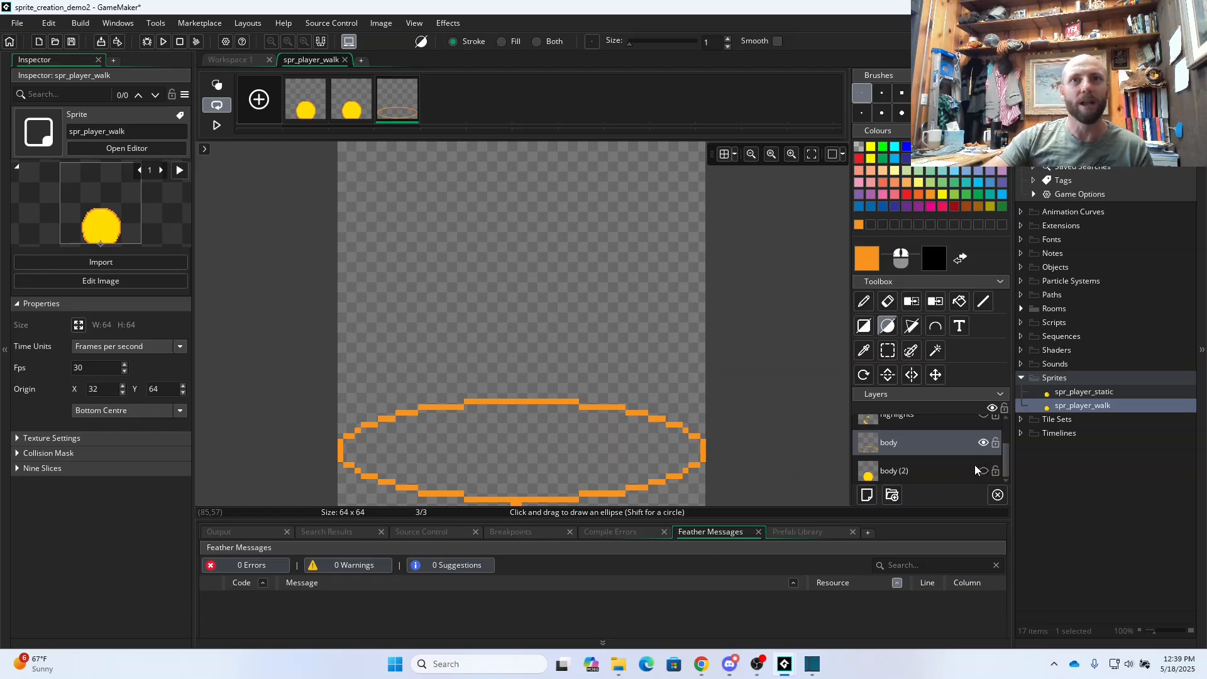
{"action": "left_click", "coordinate": [982, 471]}
{"action": "left_click", "coordinate": [982, 471]}
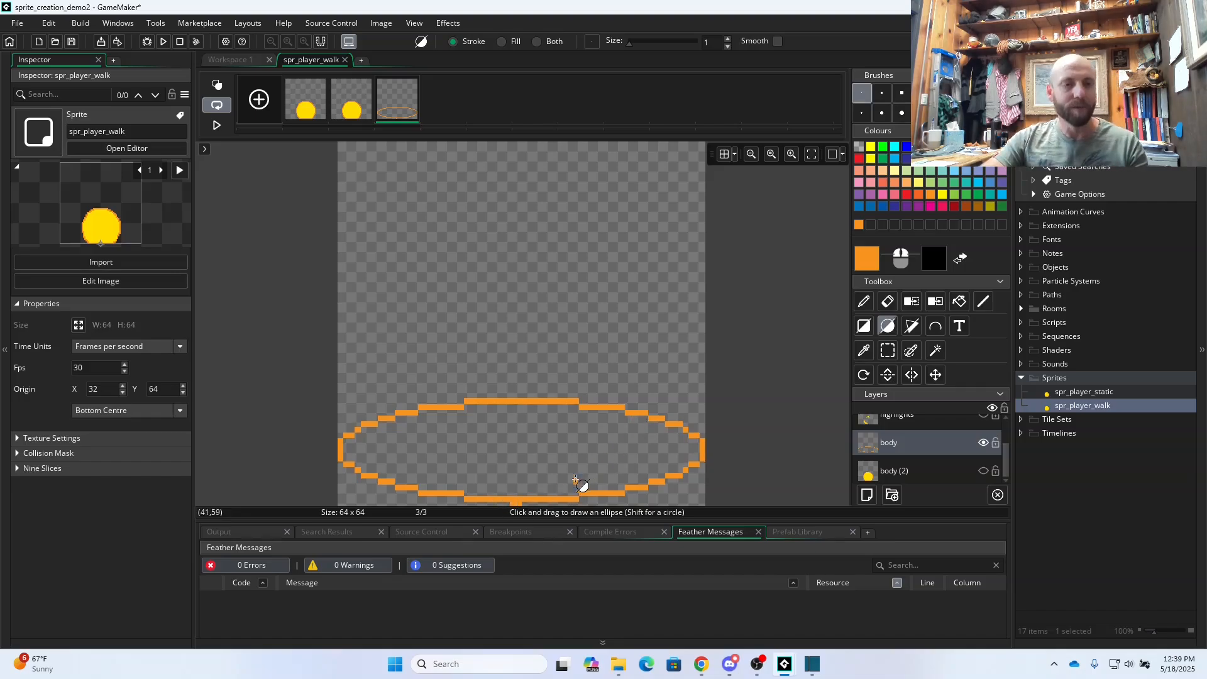
{"action": "key", "text": "ctrl+z"}
{"action": "left_click_drag", "start_coordinate": [345, 394], "coordinate": [698, 500]}
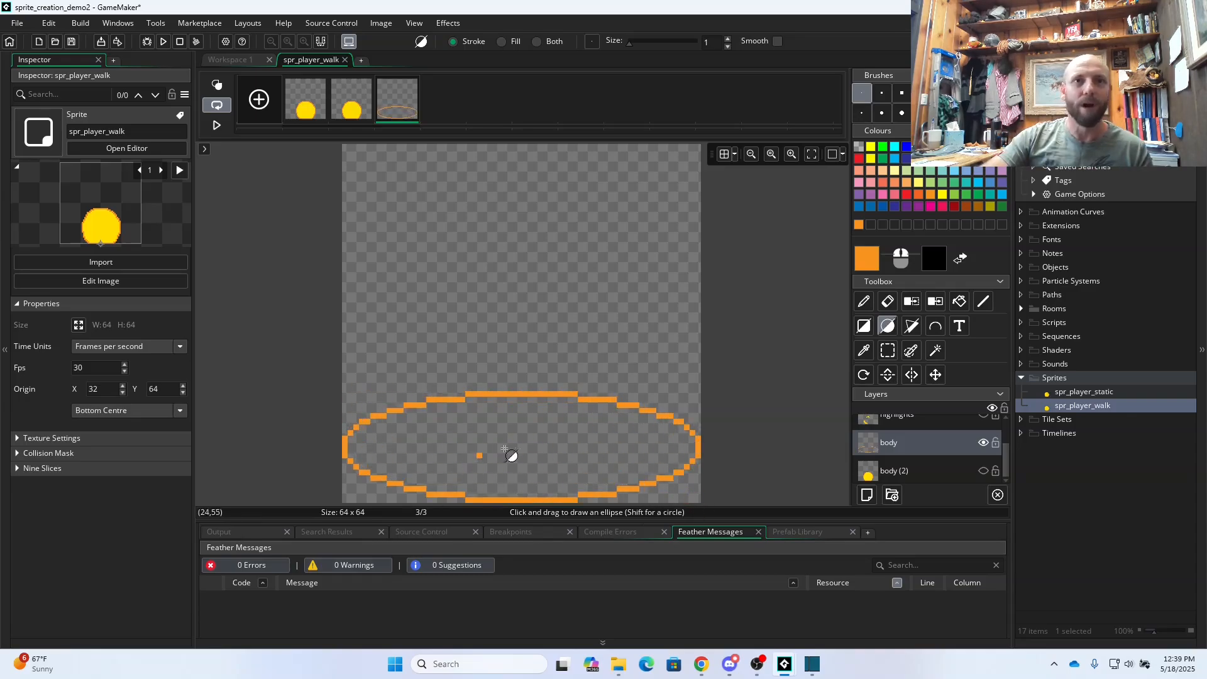
- Alternate the visibility of the body and body (2) layers to compare the circle with the ellipse, leaving only the ellipse shown
{"action": "left_click", "coordinate": [985, 471]}
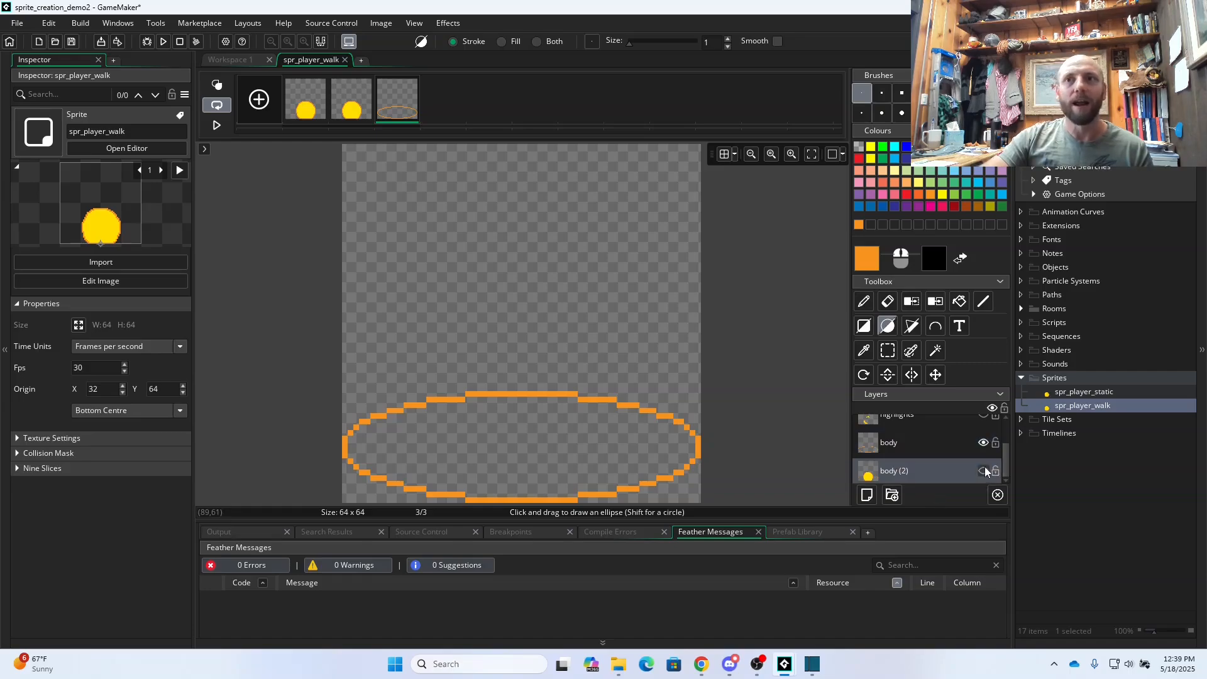
{"action": "left_click", "coordinate": [984, 471]}
{"action": "left_click", "coordinate": [983, 443]}
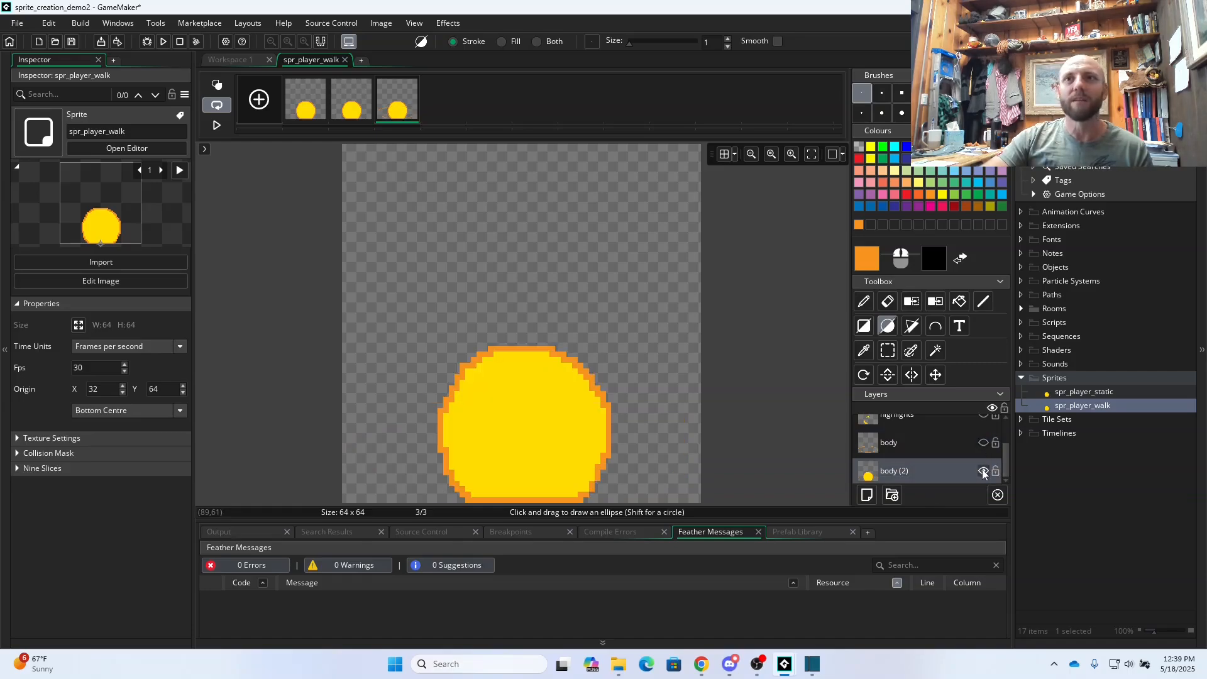
{"action": "left_click", "coordinate": [983, 471]}
{"action": "left_click", "coordinate": [983, 444]}
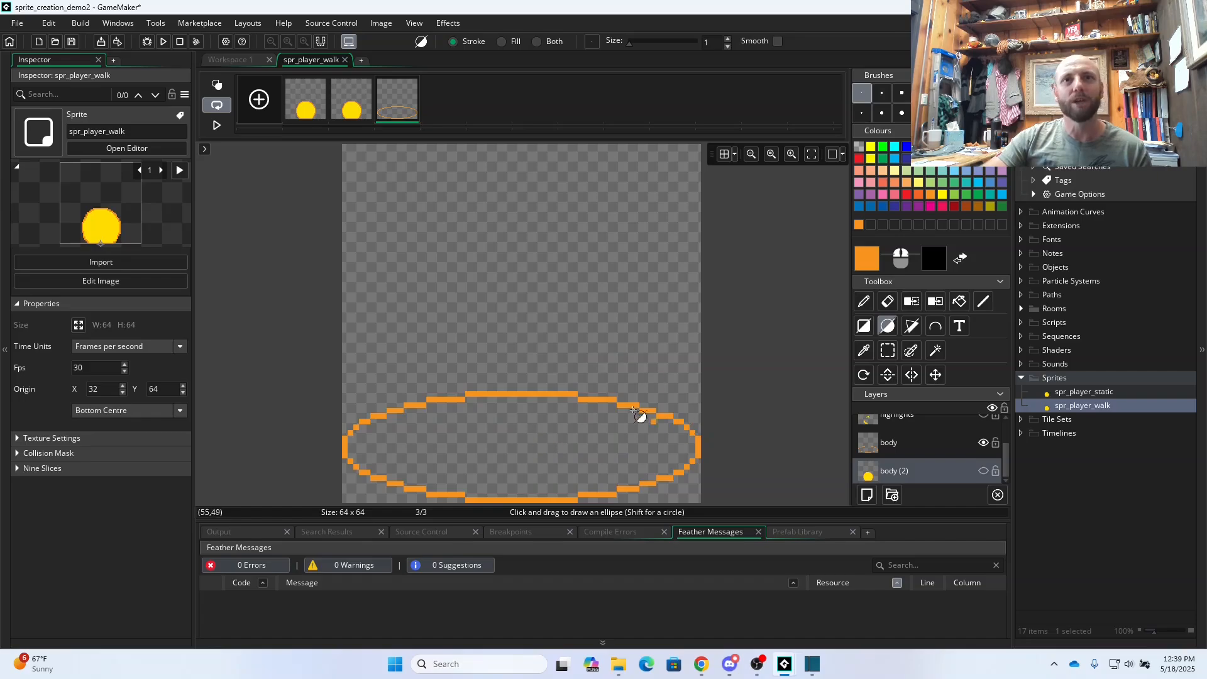
- Show the body (2) layer, sample the circle's yellow as the drawing colour, and hide the layer again
{"action": "left_click", "coordinate": [863, 303]}
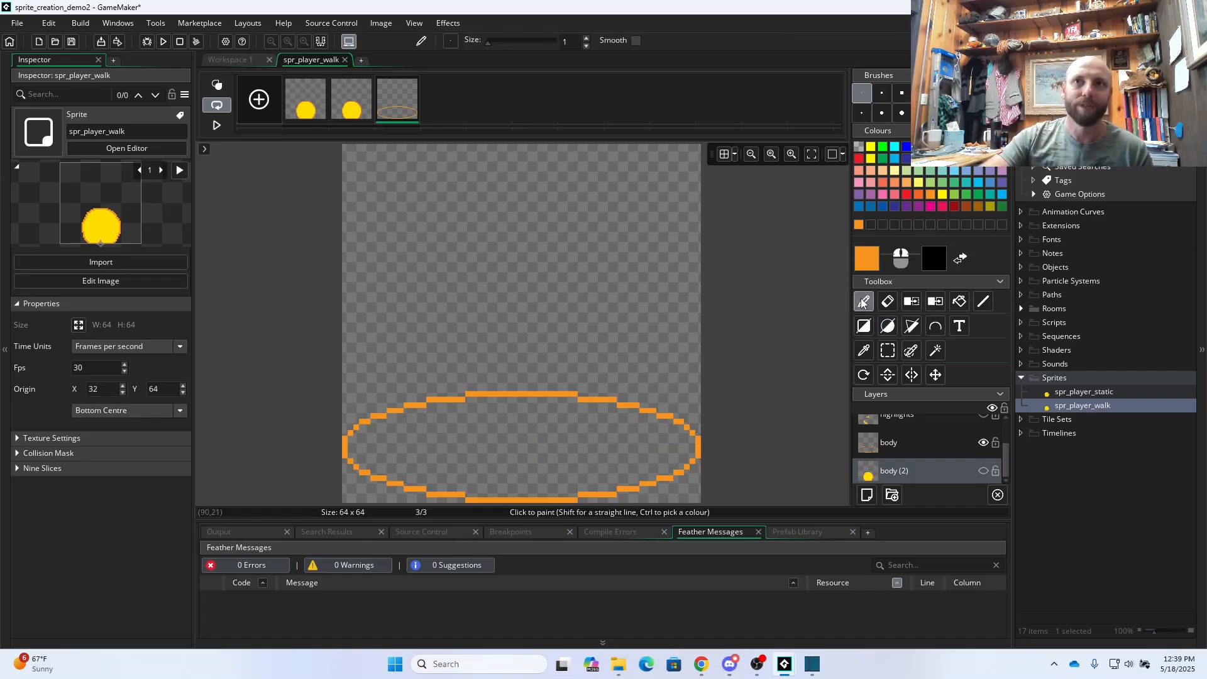
{"action": "left_click", "coordinate": [961, 303]}
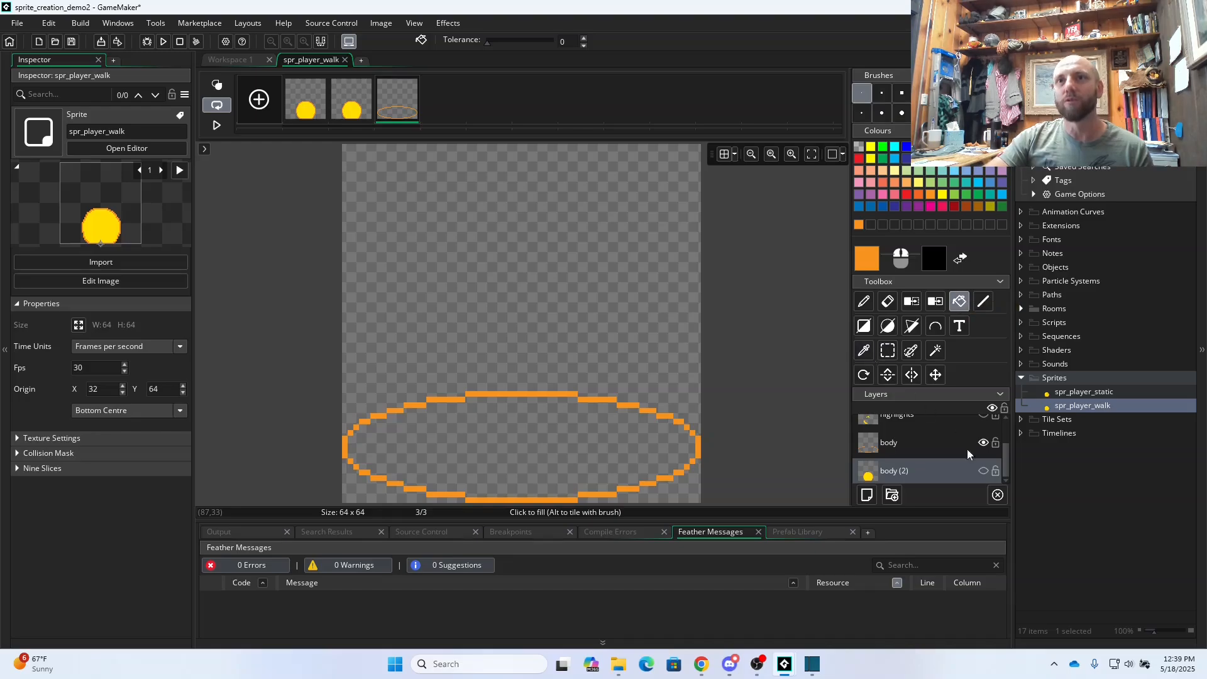
{"action": "left_click", "coordinate": [982, 471]}
{"action": "key", "text": "i"}
{"action": "left_click", "coordinate": [548, 448]}
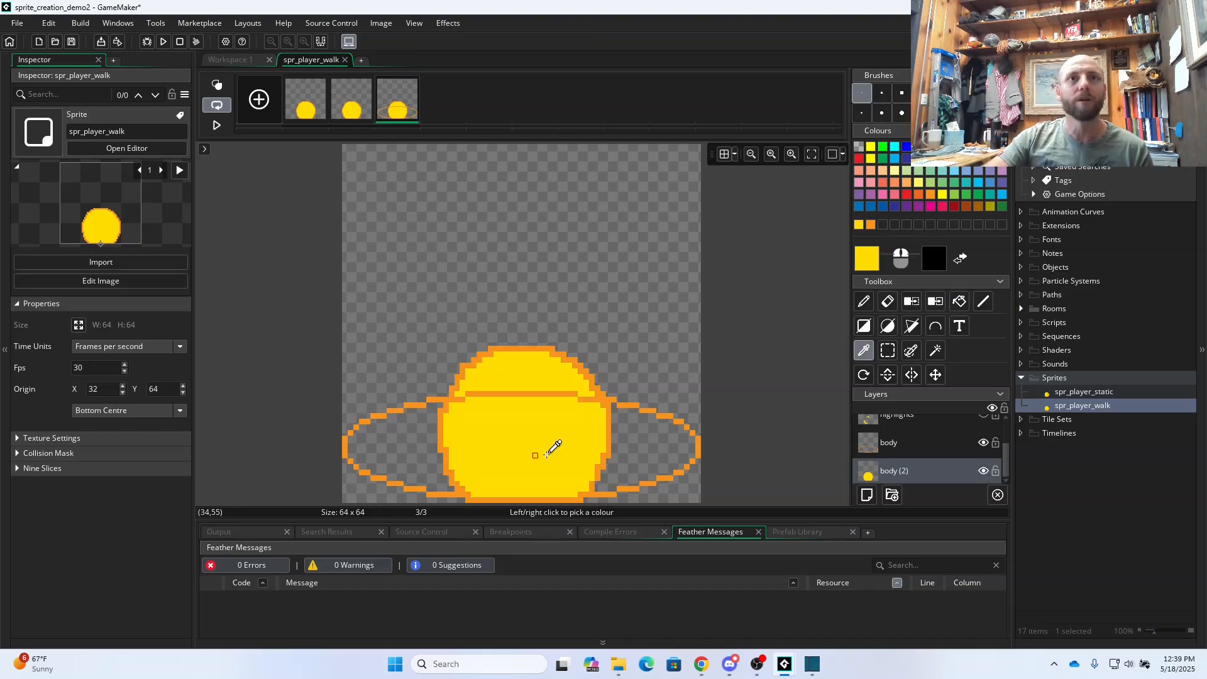
{"action": "left_click", "coordinate": [983, 471]}
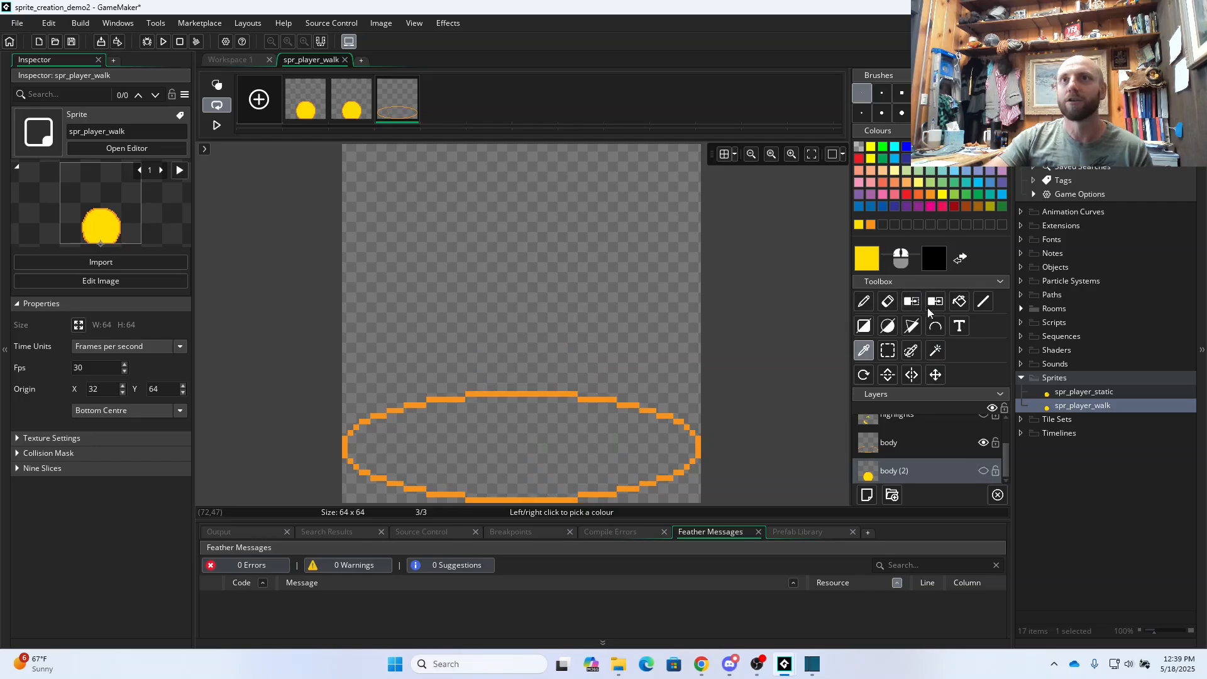
- Fill the ellipse on the body layer with the sampled yellow
{"action": "left_click", "coordinate": [959, 303]}
{"action": "left_click", "coordinate": [564, 443]}
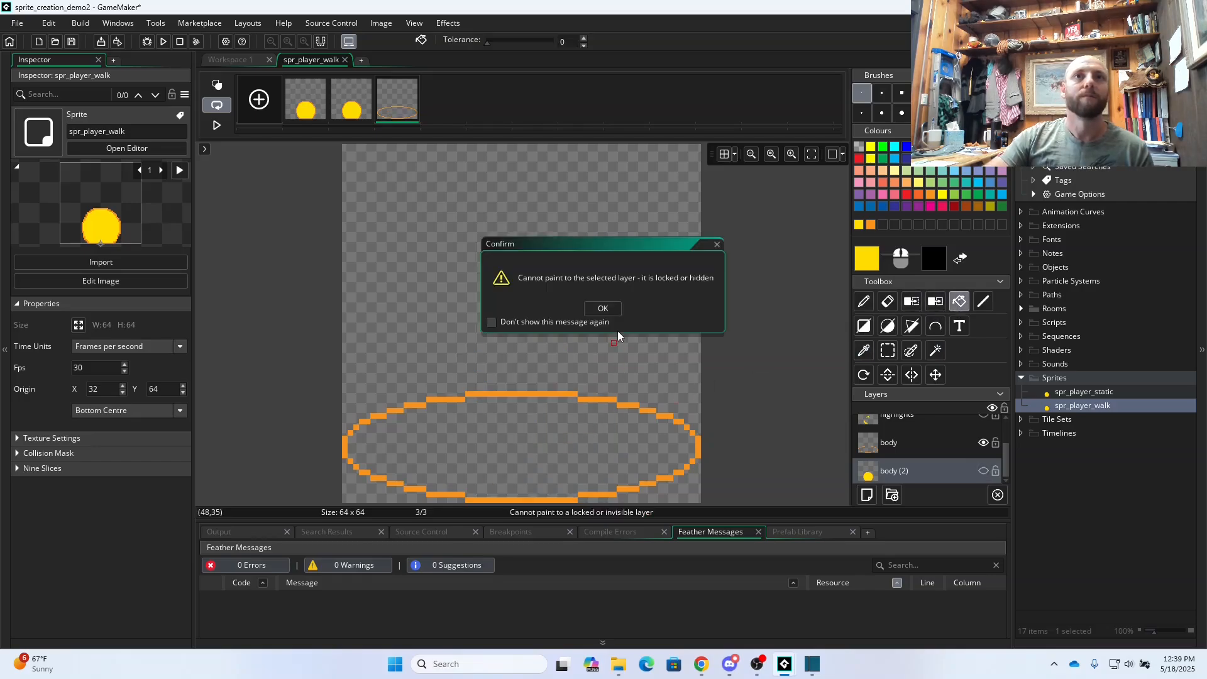
{"action": "left_click", "coordinate": [607, 312]}
{"action": "left_click", "coordinate": [880, 447]}
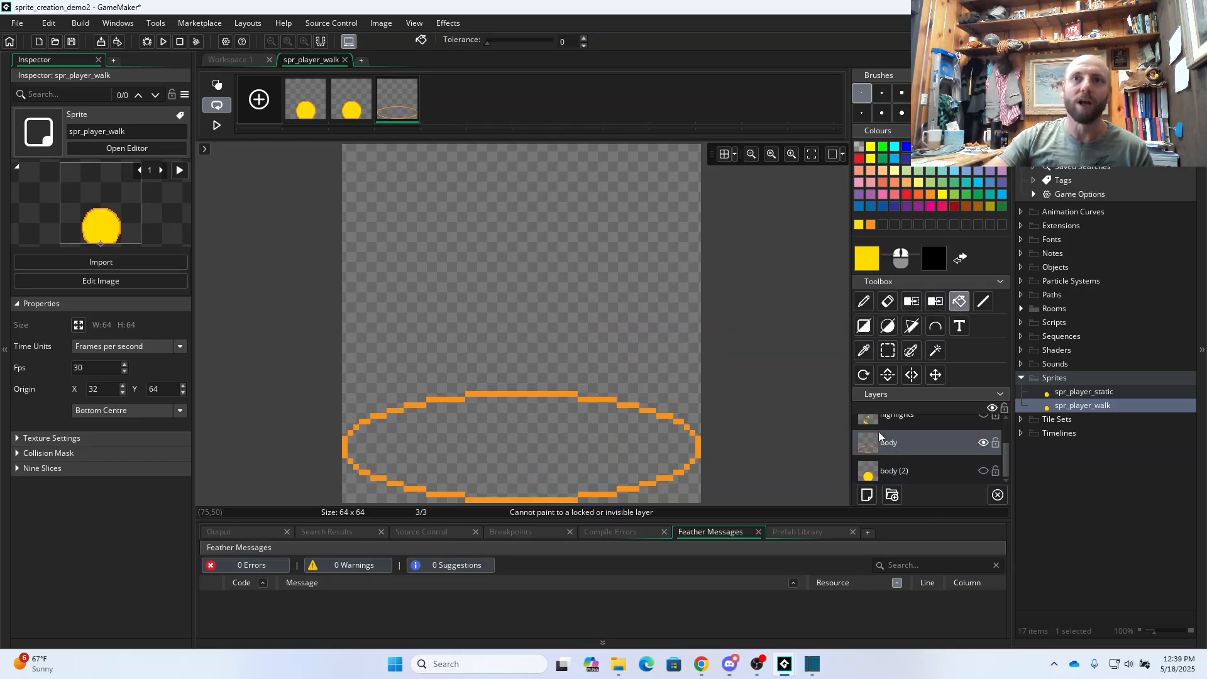
{"action": "left_click", "coordinate": [621, 468]}
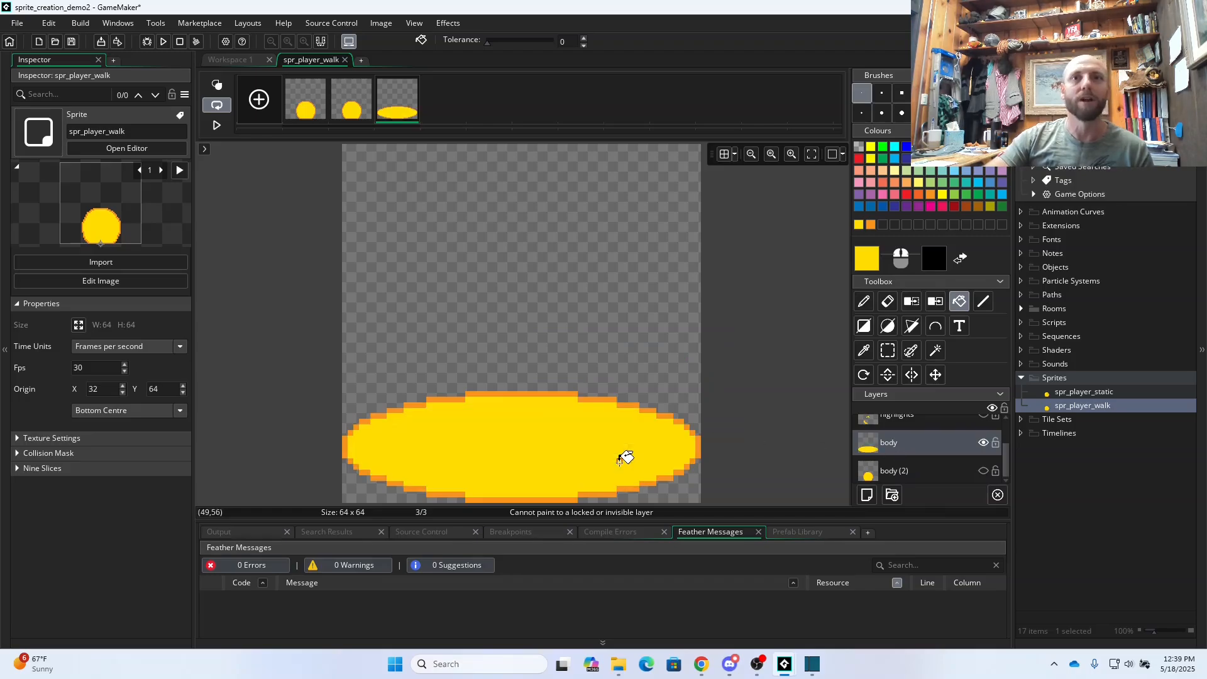
- Show the eyes layer and move both eyes with their cheeks about 11 pixels right and 5 pixels down onto the ellipse
{"action": "scroll", "coordinate": [895, 431], "scroll_direction": "up", "scroll_amount": 2}
{"action": "left_click", "coordinate": [891, 433]}
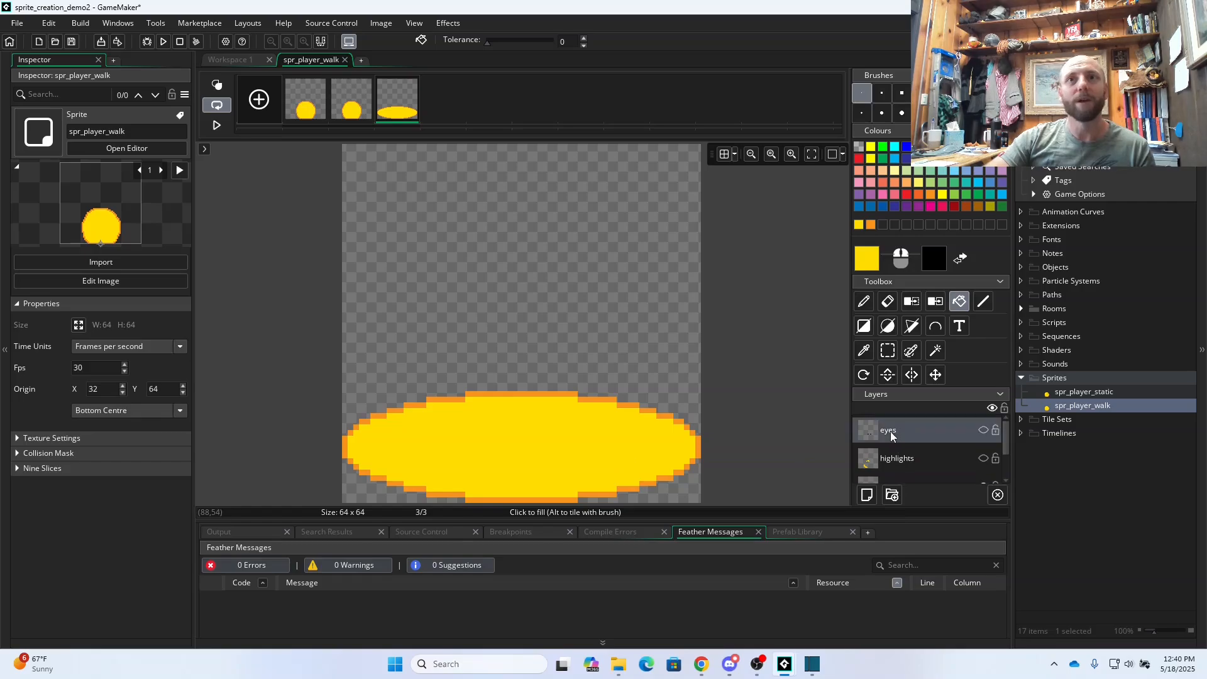
{"action": "left_click", "coordinate": [983, 431]}
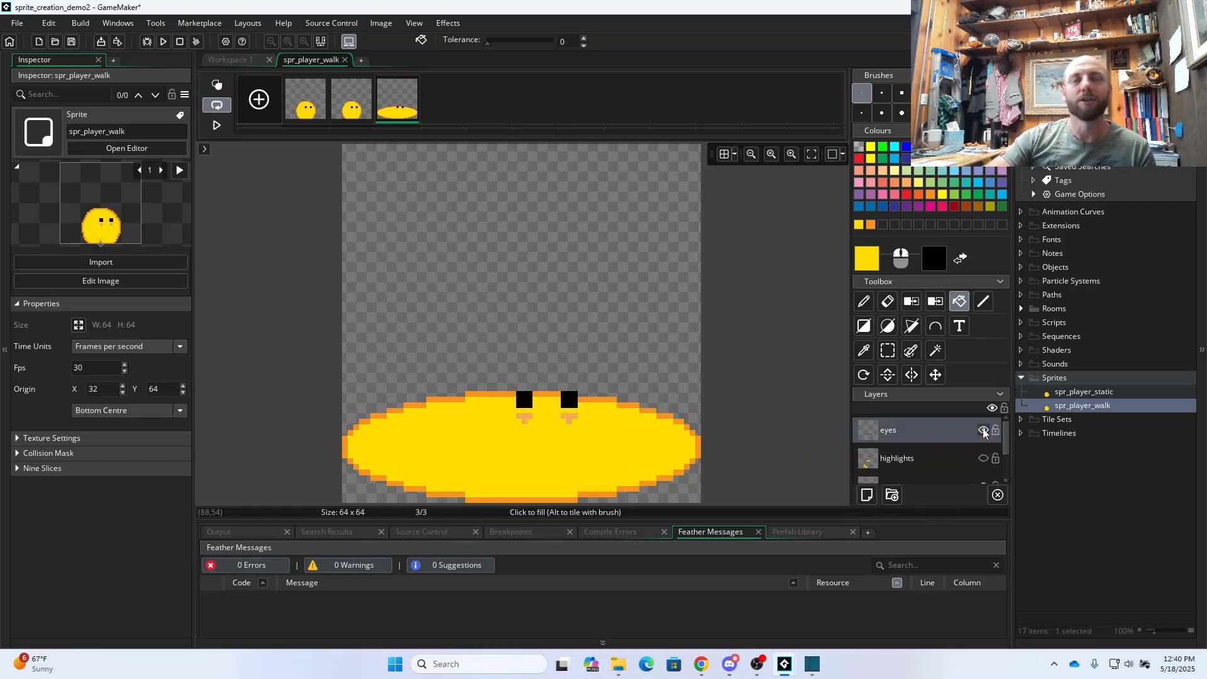
{"action": "left_click", "coordinate": [888, 350]}
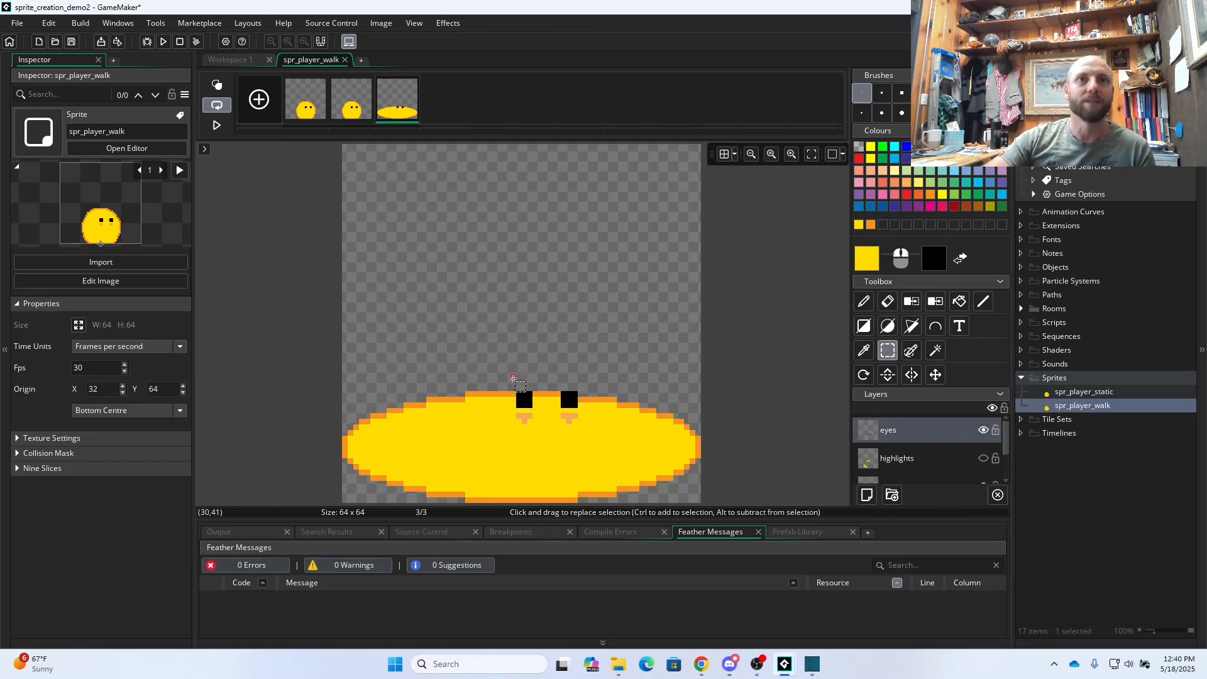
{"action": "left_click_drag", "start_coordinate": [514, 377], "coordinate": [600, 447]}
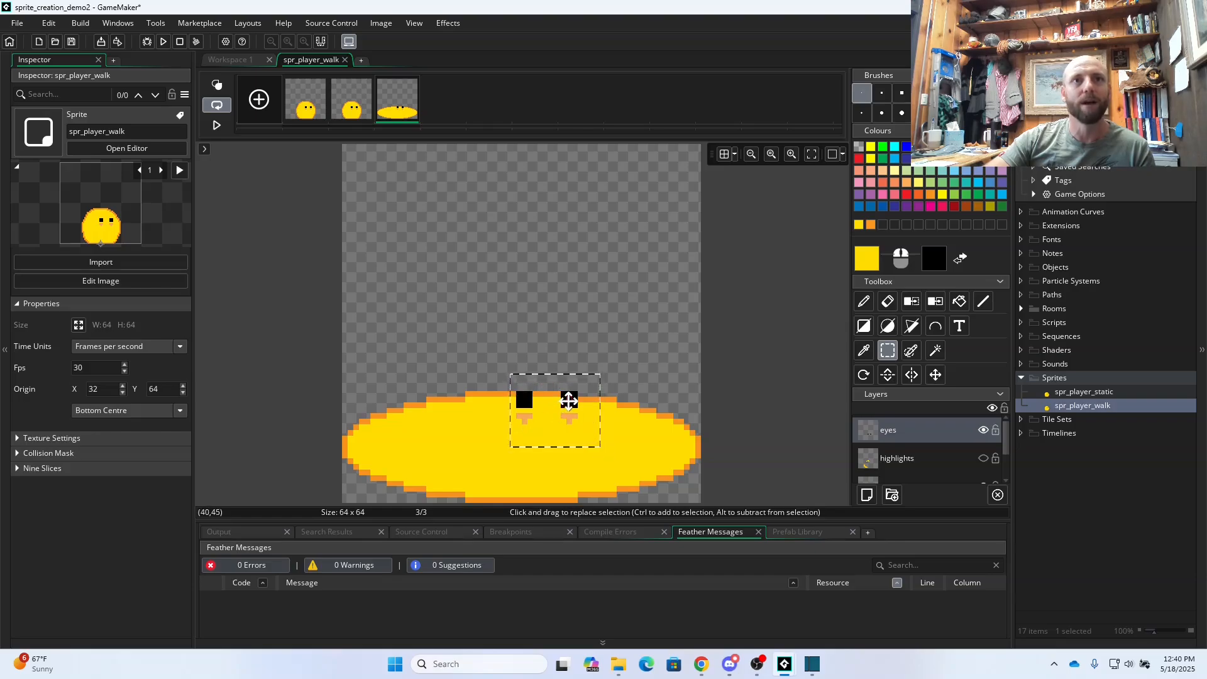
{"action": "left_click_drag", "start_coordinate": [569, 400], "coordinate": [635, 427]}
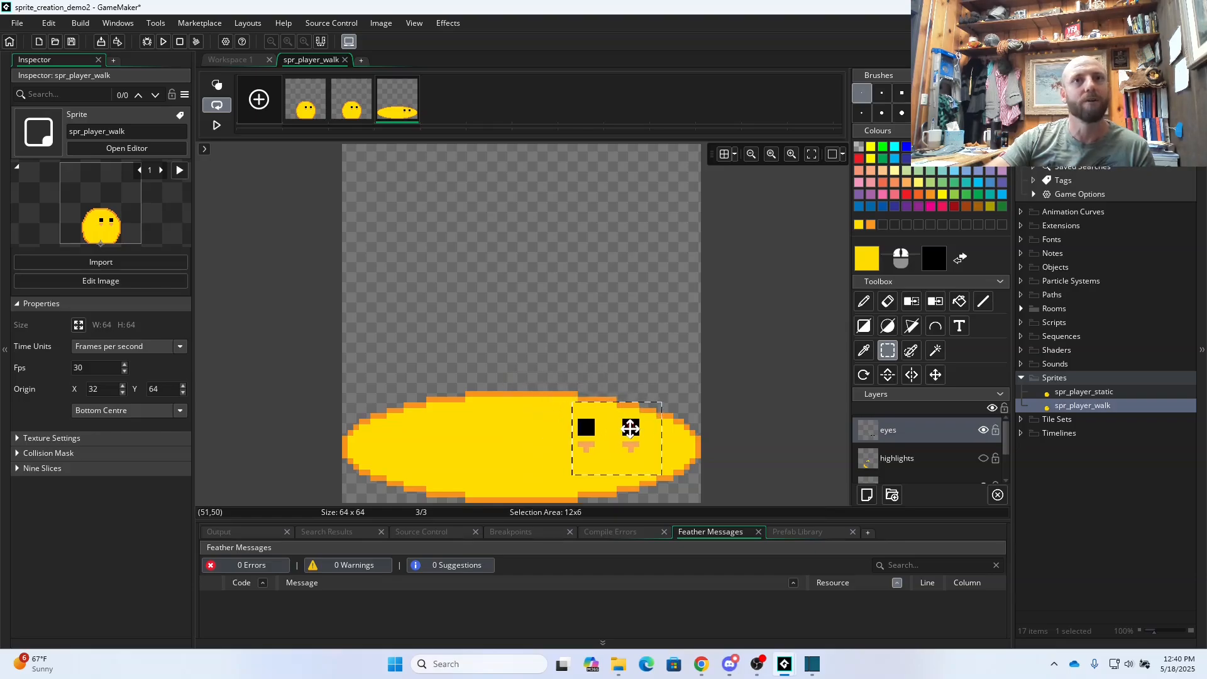
- Widen the gap between the eyes by moving the left eye and its cheek about 4 pixels left
{"action": "left_click", "coordinate": [575, 349]}
{"action": "left_click_drag", "start_coordinate": [560, 401], "coordinate": [606, 464]}
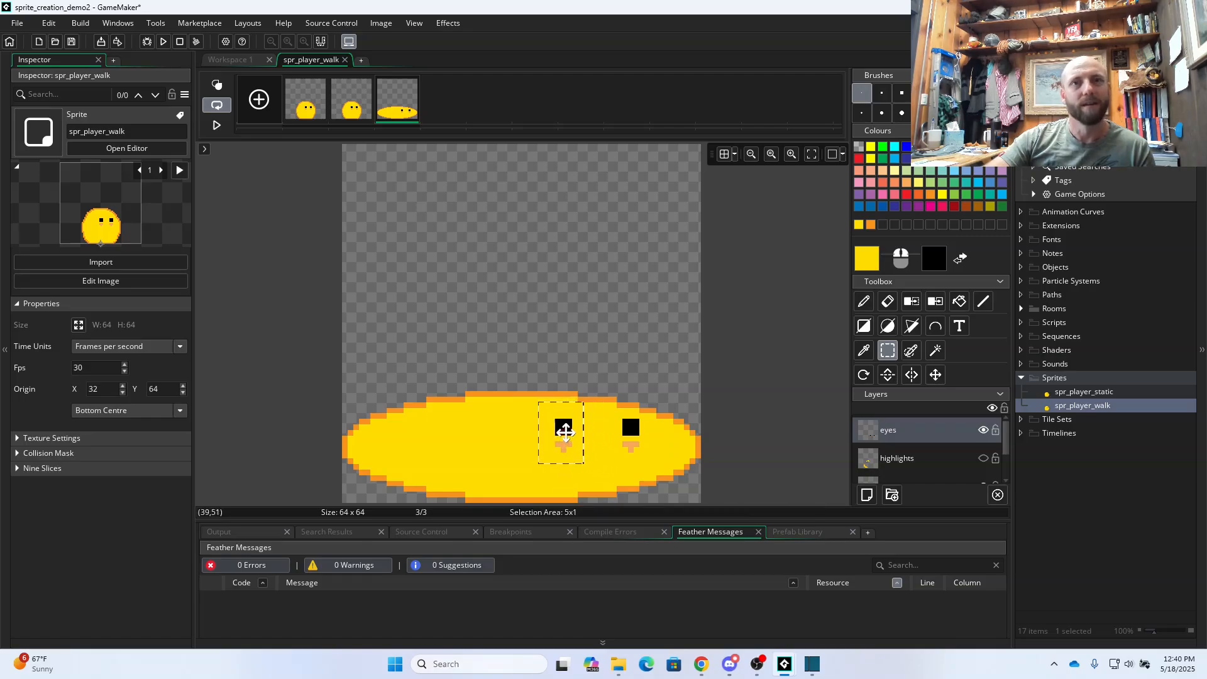
{"action": "left_click", "coordinate": [565, 432]}
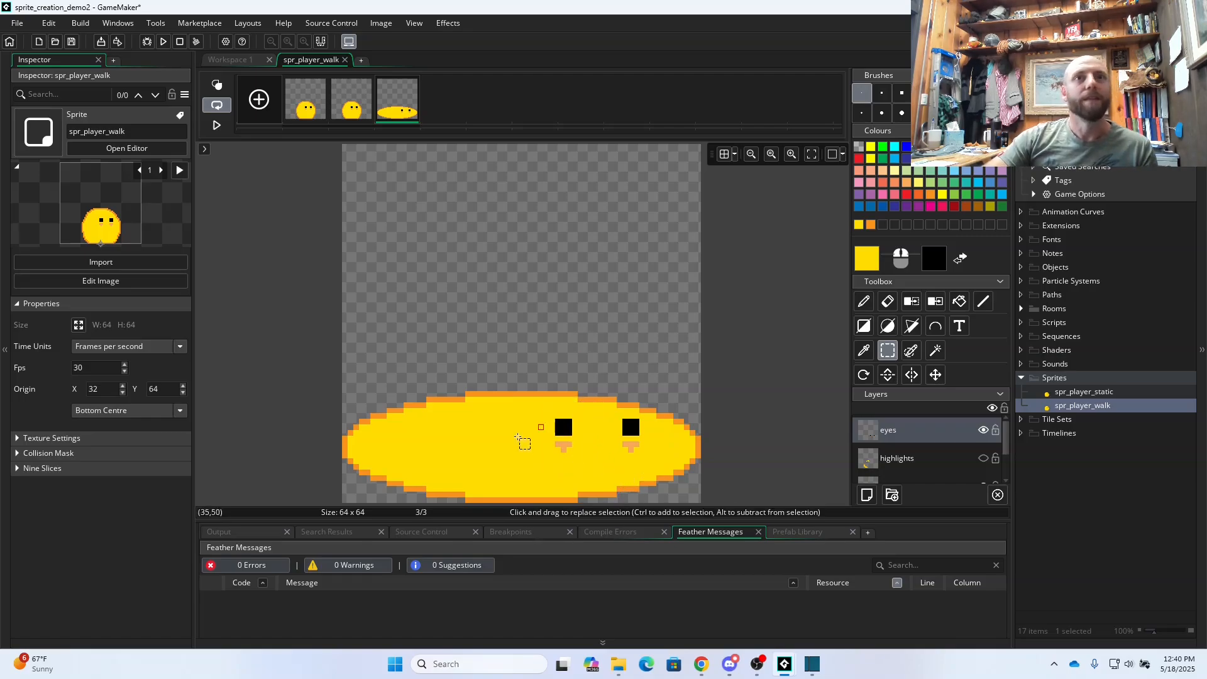
- Show the highlights layer and move the bright yellow highlight about 8 pixels down onto the ellipse
{"action": "left_click", "coordinate": [906, 463]}
{"action": "left_click", "coordinate": [983, 459]}
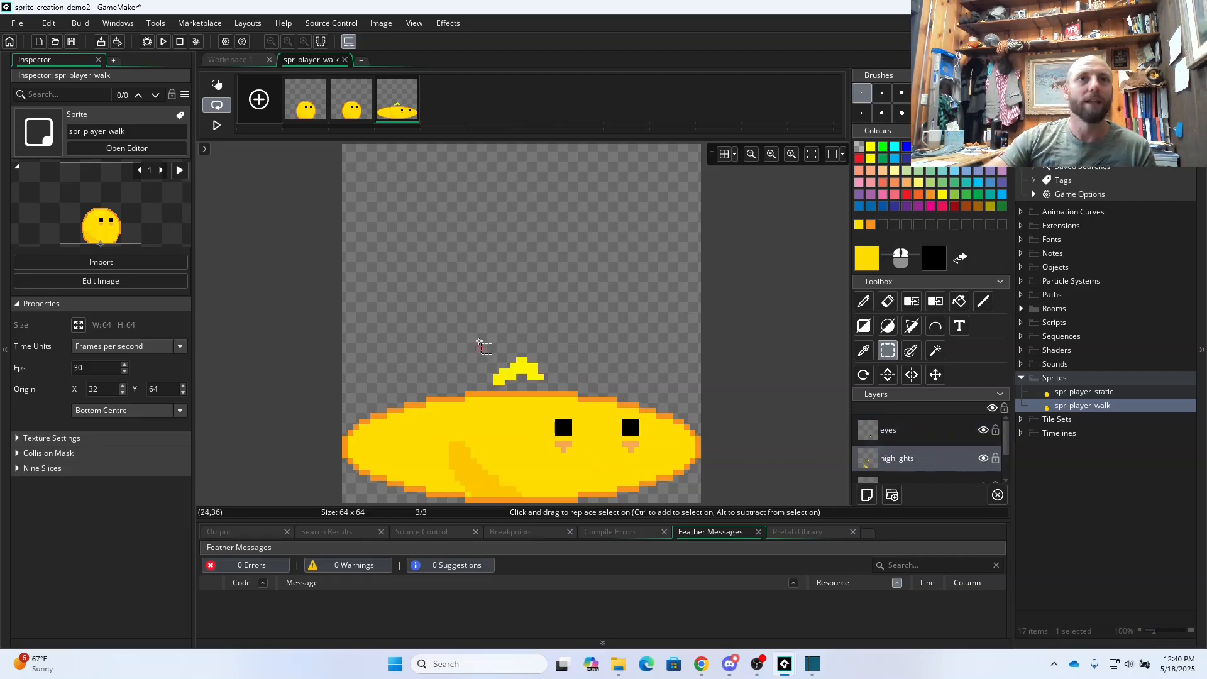
{"action": "left_click_drag", "start_coordinate": [478, 342], "coordinate": [583, 401]}
{"action": "left_click_drag", "start_coordinate": [520, 365], "coordinate": [518, 401]}
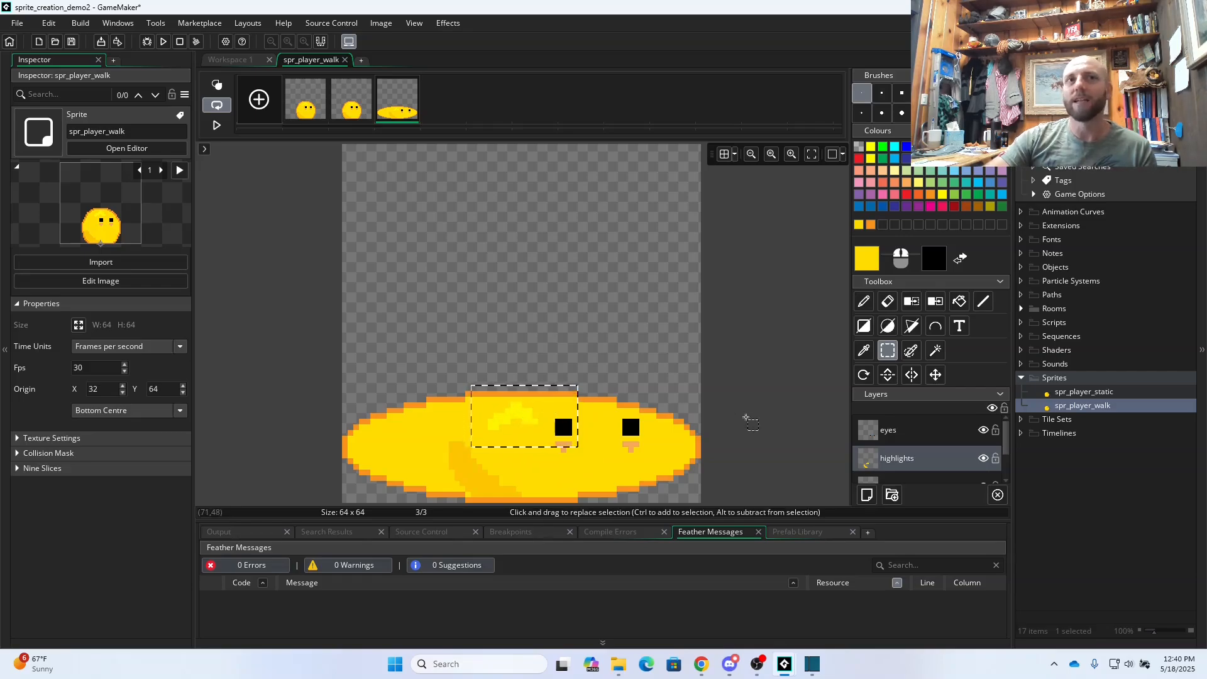
- Sample the highlight's bright yellow and reshape the highlight into a wider, flatter band using a size 1 pencil and eraser
{"action": "left_click", "coordinate": [863, 350]}
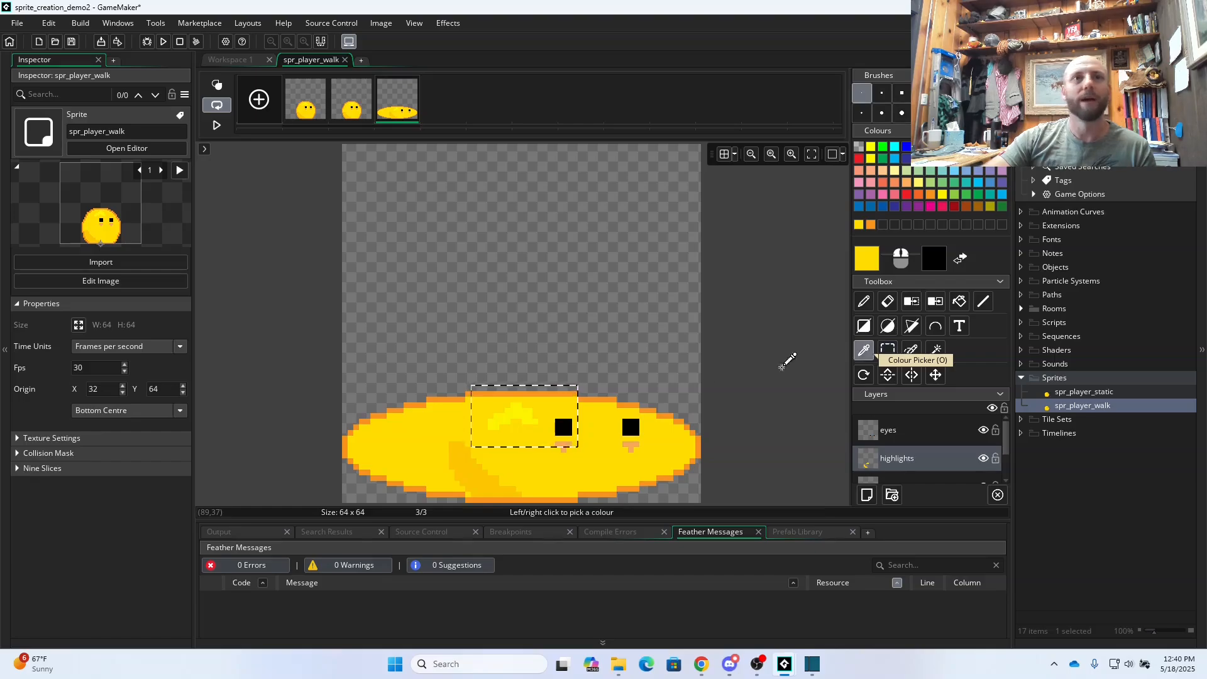
{"action": "left_click", "coordinate": [525, 410]}
{"action": "left_click", "coordinate": [864, 302]}
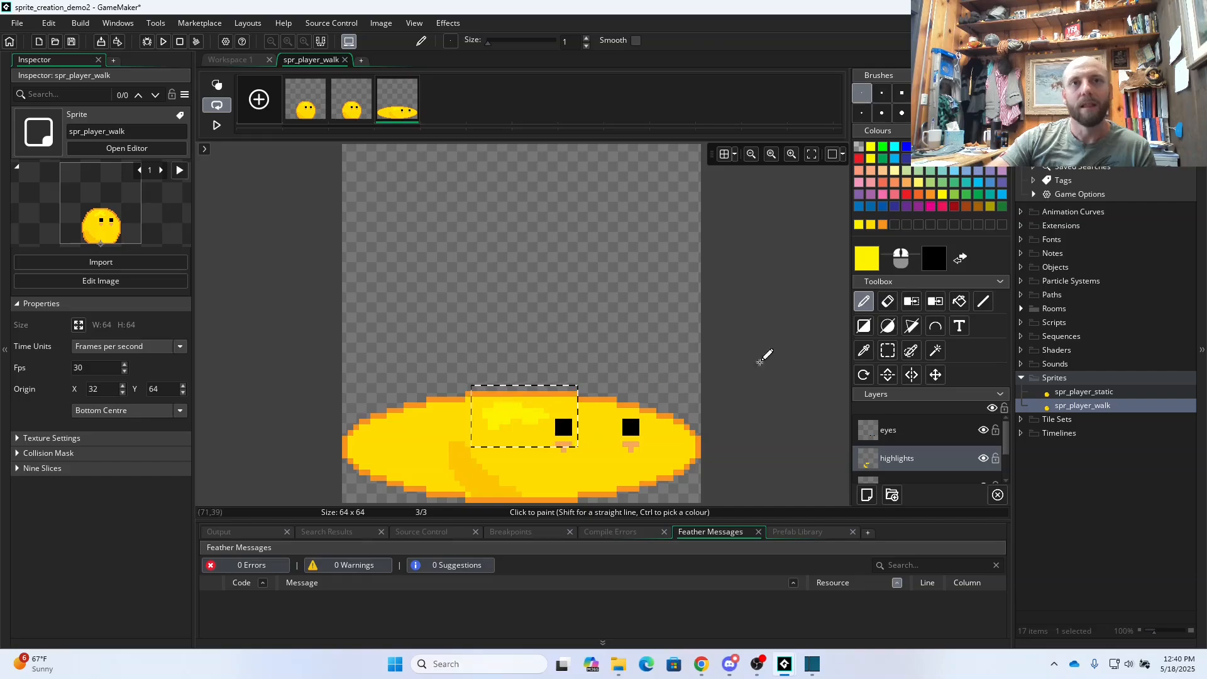
{"action": "left_click", "coordinate": [887, 301]}
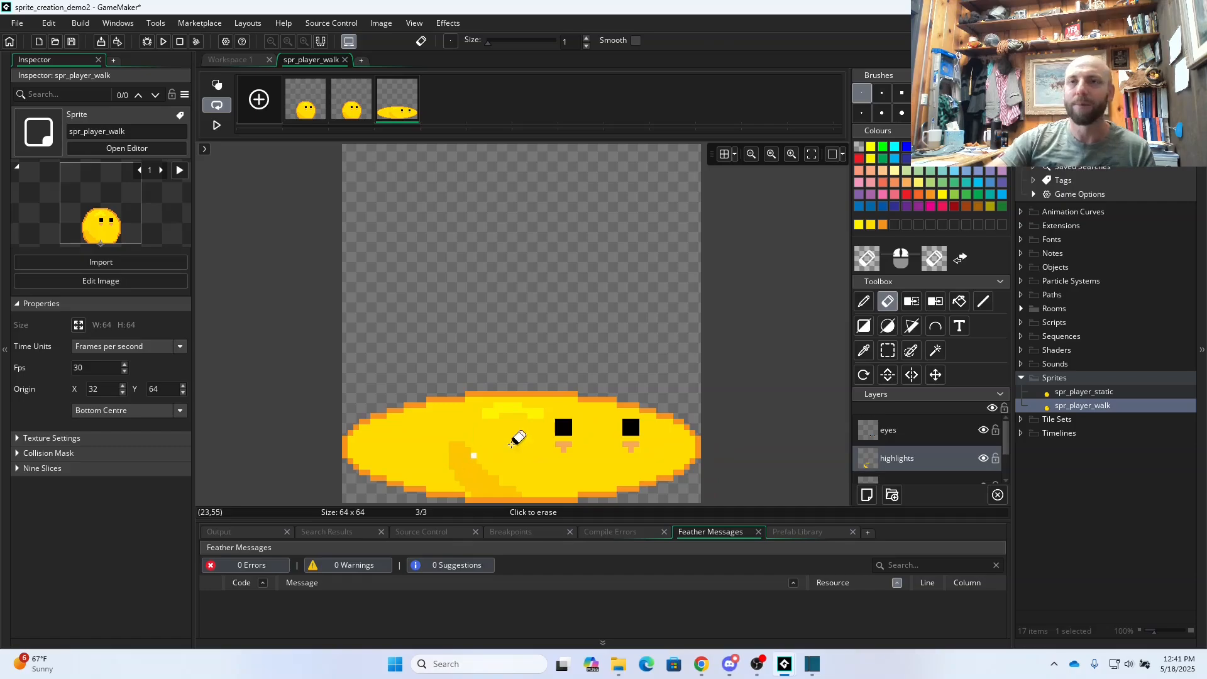
- Sample the shadow's darker yellow and move the shadow about 8 pixels left towards the ellipse's lower-left edge
{"action": "left_click", "coordinate": [887, 350]}
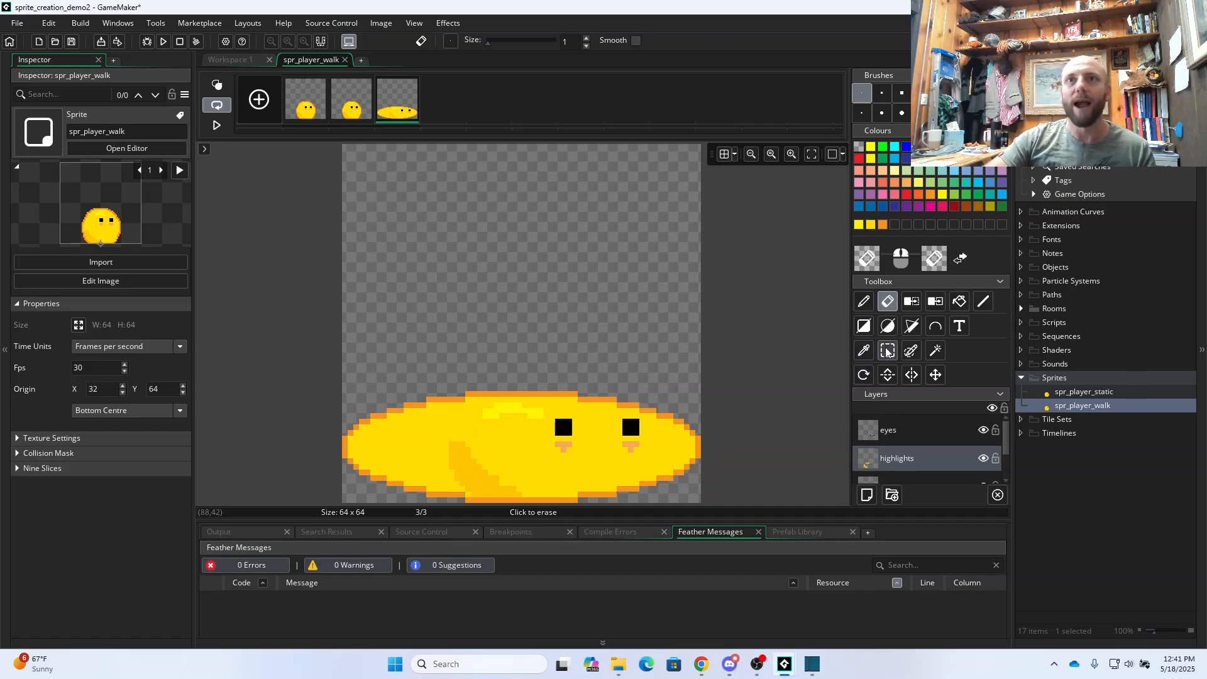
{"action": "left_click", "coordinate": [863, 350]}
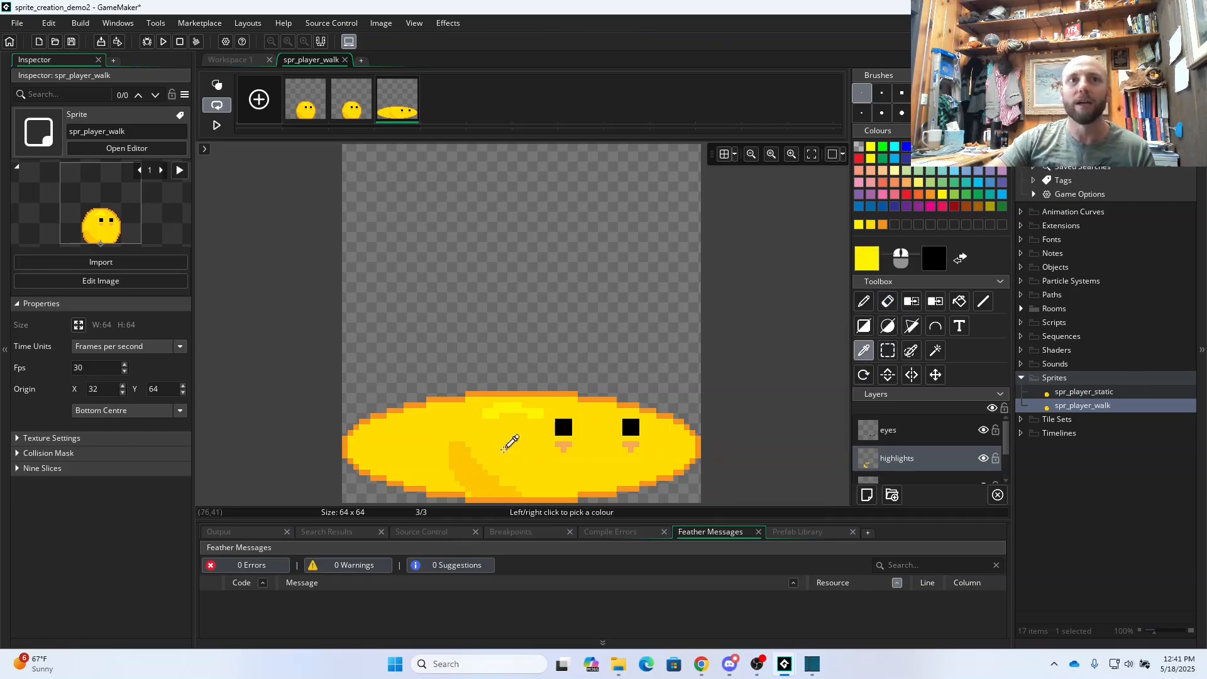
{"action": "left_click", "coordinate": [458, 462]}
{"action": "left_click", "coordinate": [887, 350]}
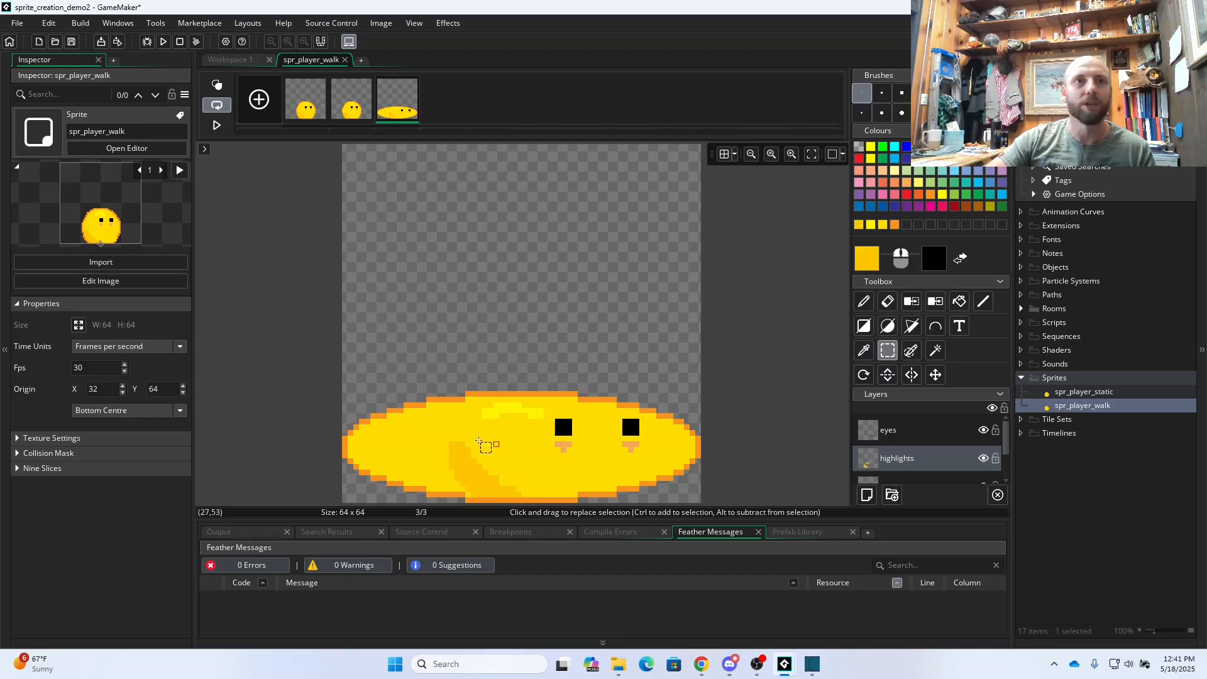
{"action": "mouse_move", "coordinate": [439, 431]}
{"action": "left_mouse_down"}
{"action": "mouse_move", "coordinate": [545, 516]}
{"action": "mouse_move", "coordinate": [447, 464]}
{"action": "mouse_move", "coordinate": [428, 474]}
{"action": "left_mouse_up"}
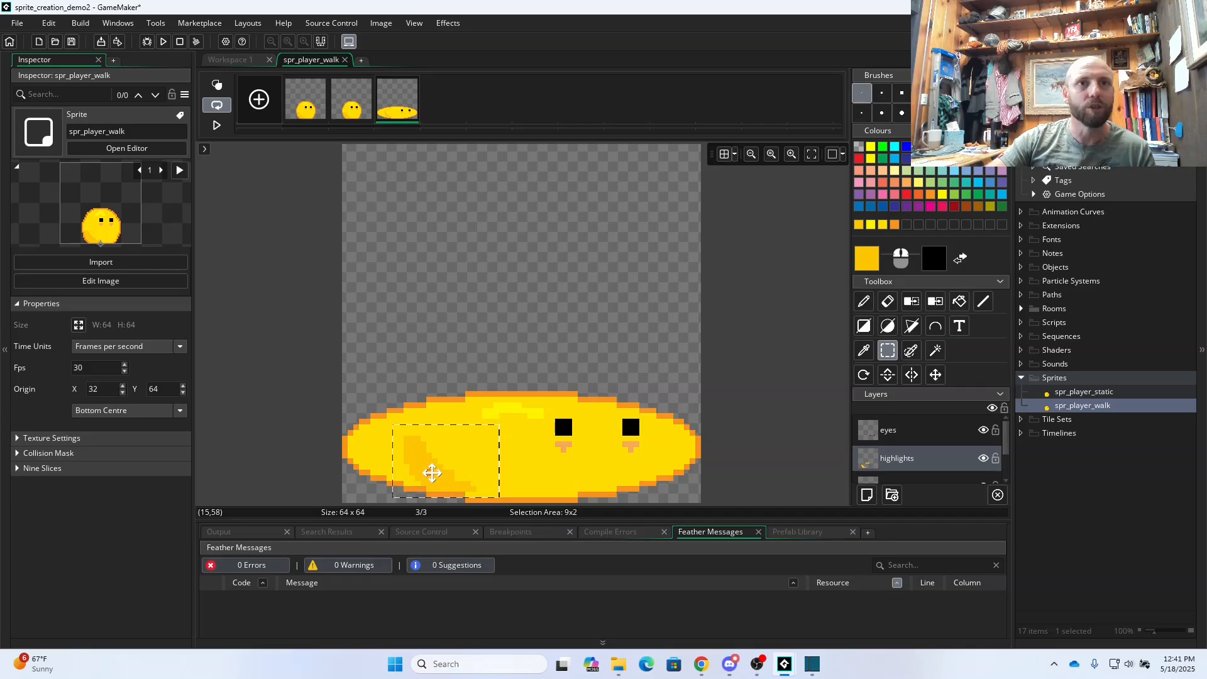
- Extend the darker yellow shadow along the ellipse's lower-left edge with a size 1 pencil
{"action": "left_click", "coordinate": [863, 350]}
{"action": "left_click", "coordinate": [863, 301]}
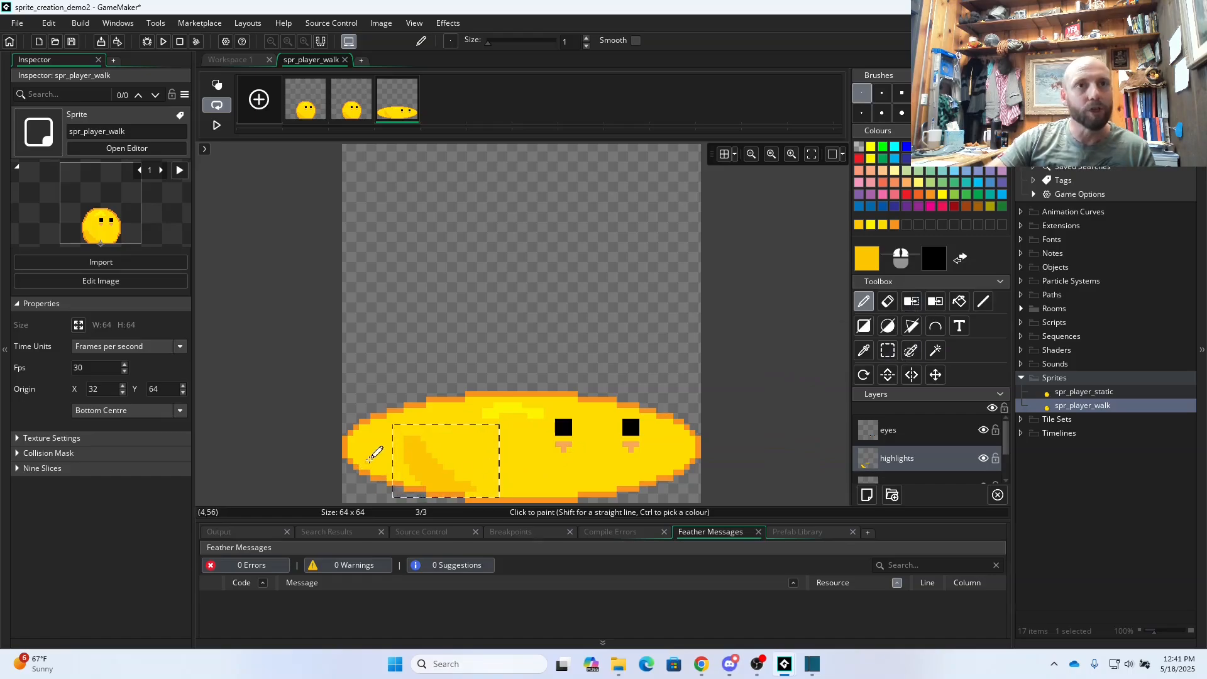
{"action": "key", "text": "Escape"}
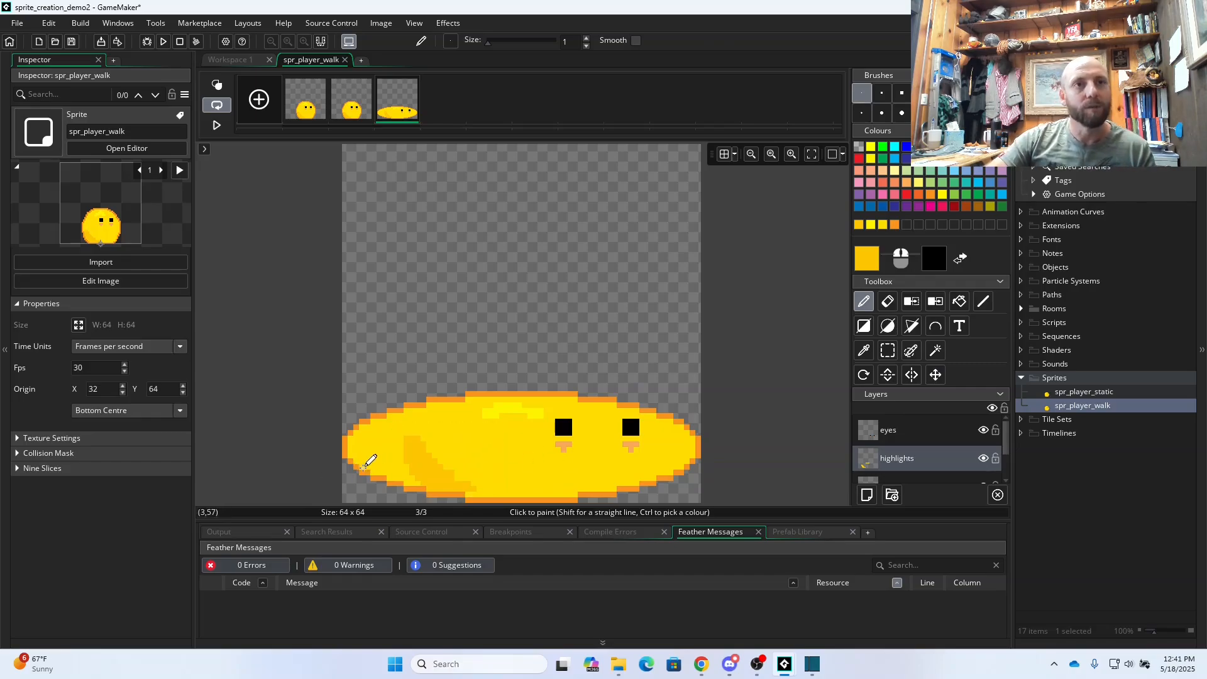
{"action": "left_click_drag", "start_coordinate": [370, 451], "coordinate": [391, 457]}
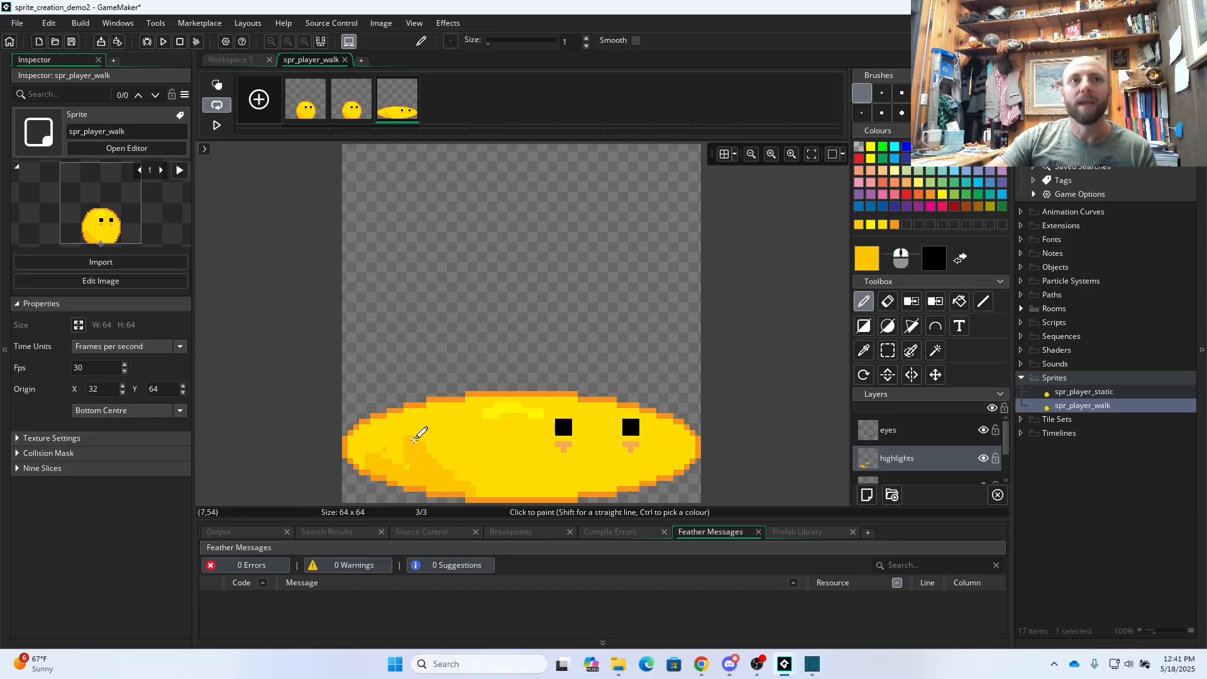
- Erase the shadow's upper bump with a size 1 eraser, toggling the body layer's visibility to check the shading, and leave body shown
{"action": "left_click", "coordinate": [888, 302]}
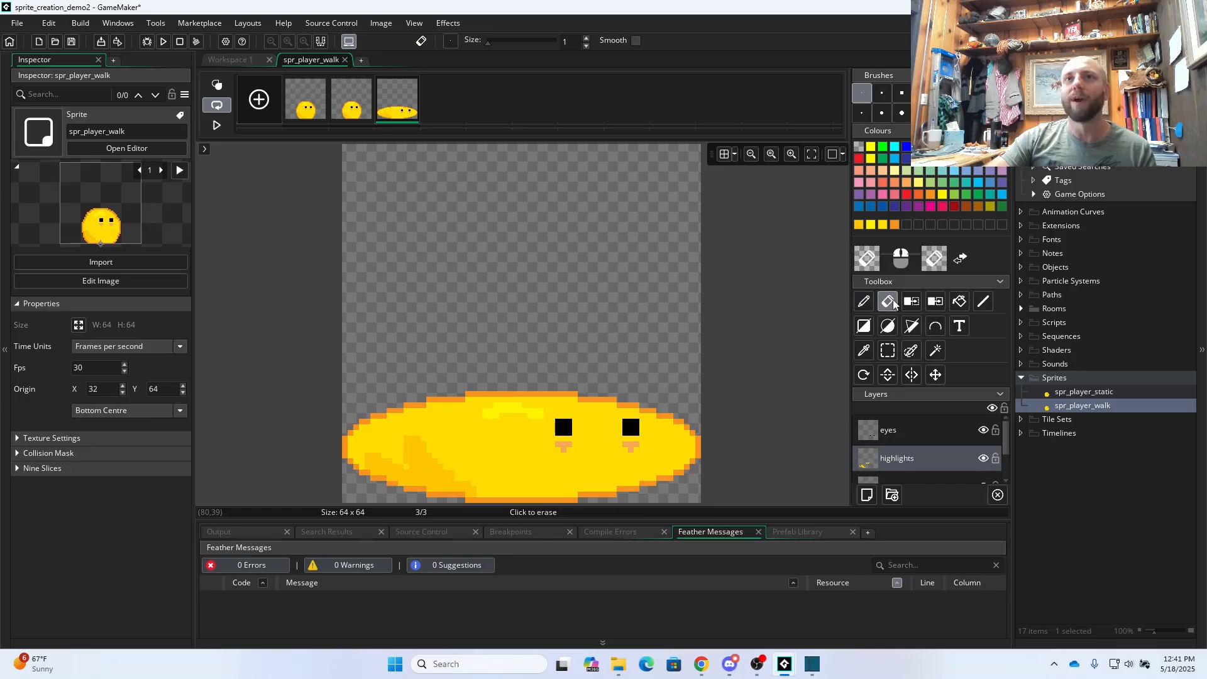
{"action": "left_click", "coordinate": [428, 450]}
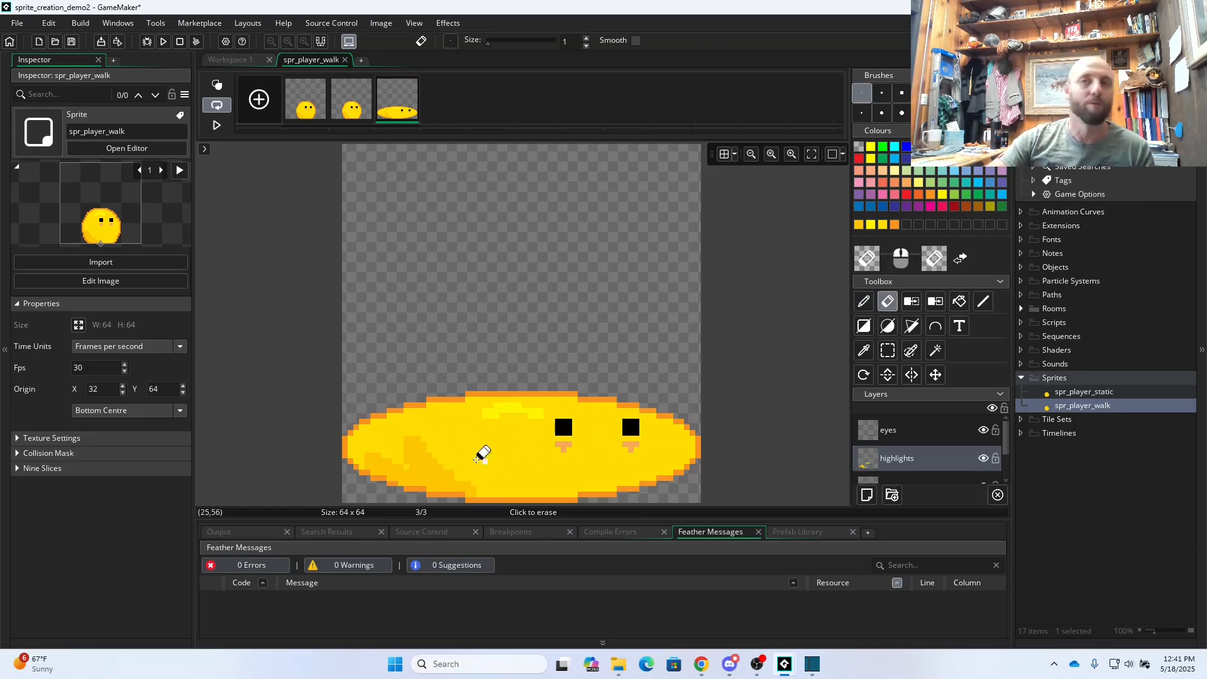
{"action": "scroll", "coordinate": [976, 464], "scroll_direction": "down", "scroll_amount": 1}
{"action": "left_click", "coordinate": [981, 465]}
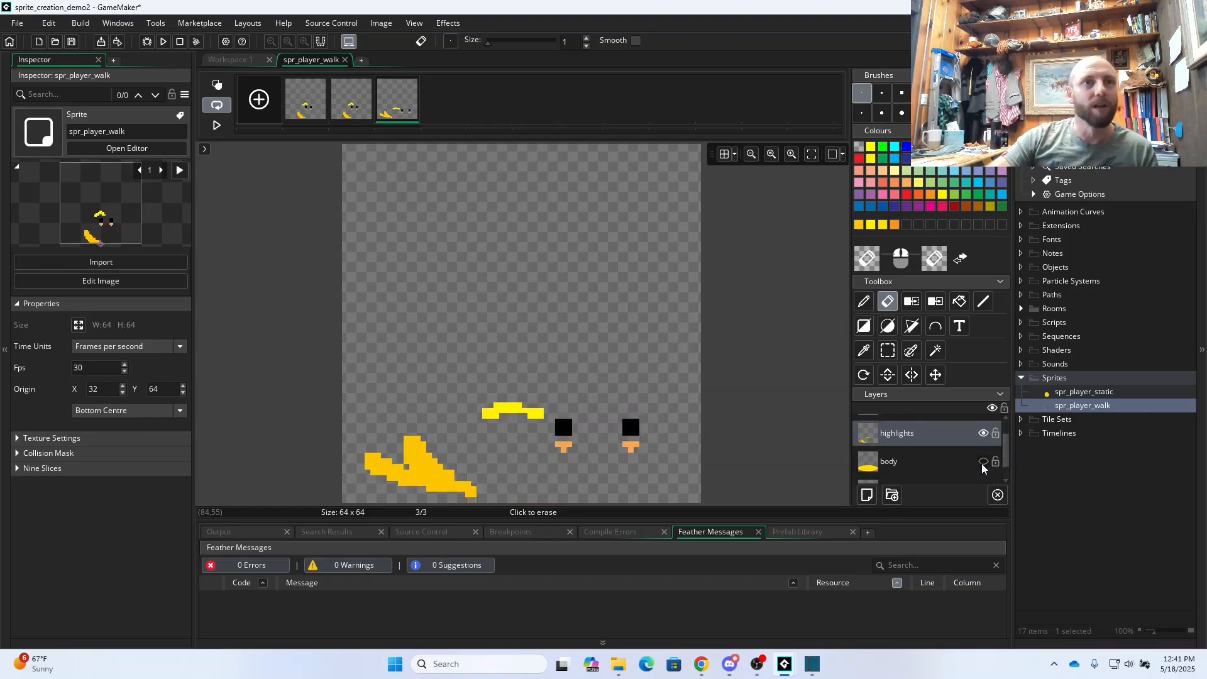
{"action": "left_click", "coordinate": [982, 462]}
{"action": "left_click", "coordinate": [983, 462]}
{"action": "left_click", "coordinate": [983, 463]}
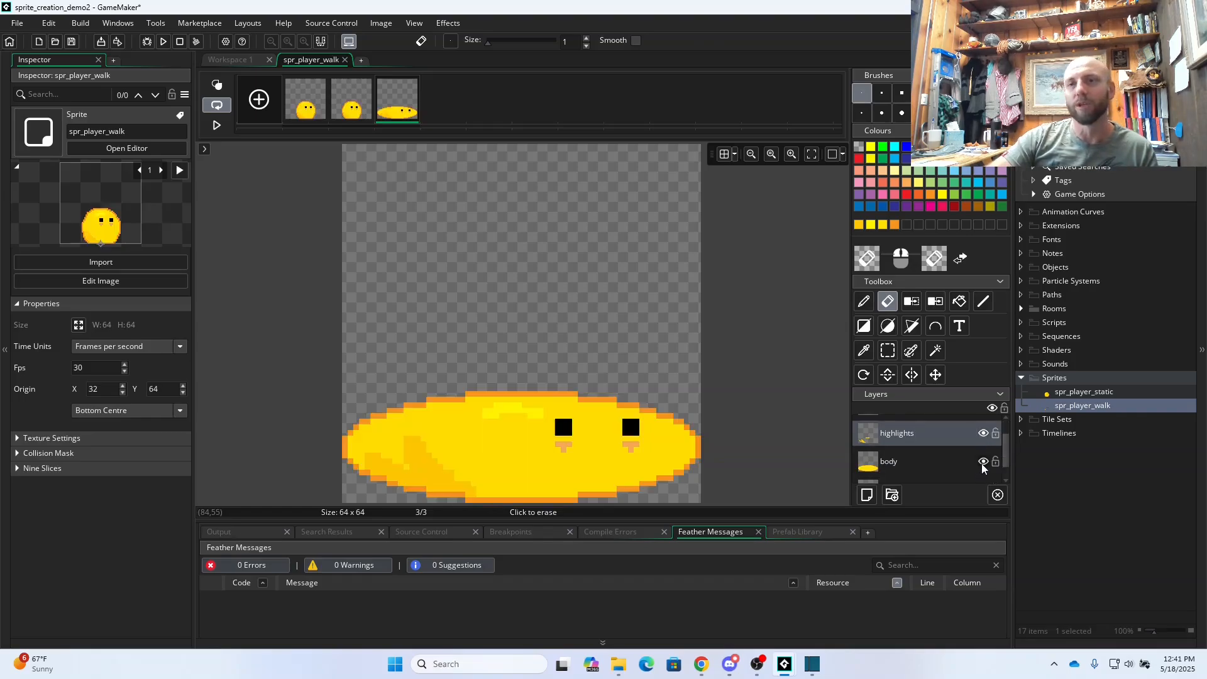
{"action": "left_click", "coordinate": [982, 463]}
{"action": "left_click", "coordinate": [982, 463]}
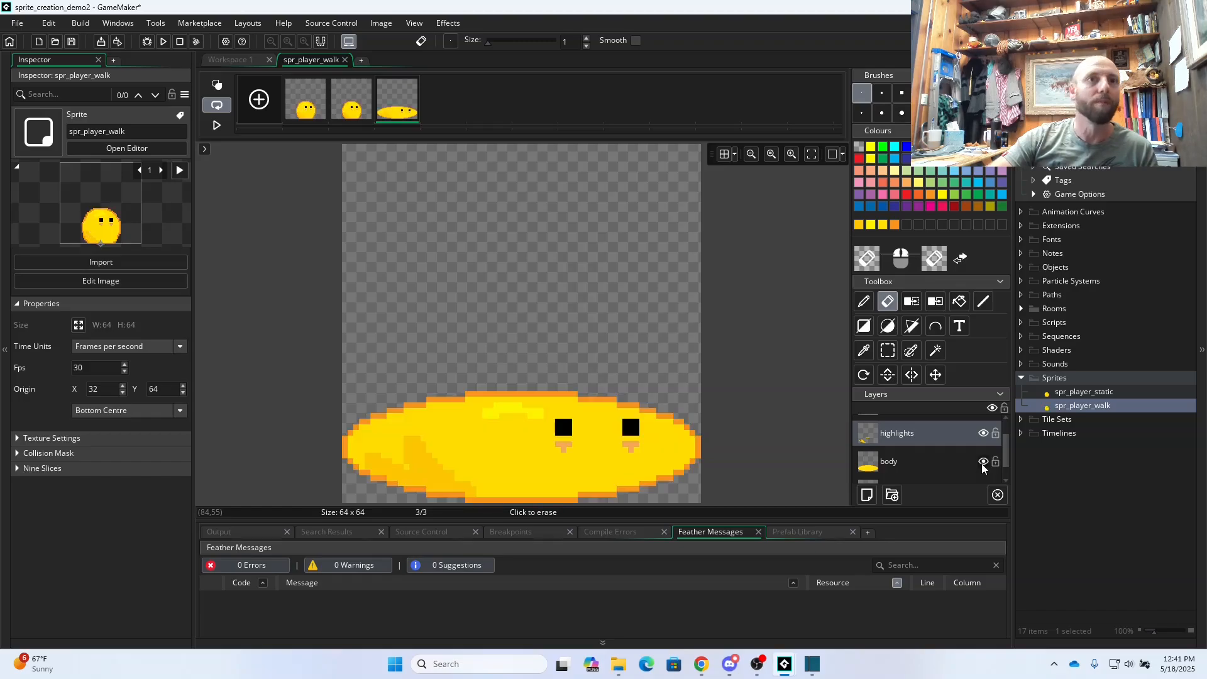
{"action": "left_click", "coordinate": [983, 463]}
{"action": "left_click", "coordinate": [982, 463]}
{"action": "left_click", "coordinate": [982, 463]}
{"action": "left_click", "coordinate": [983, 462]}
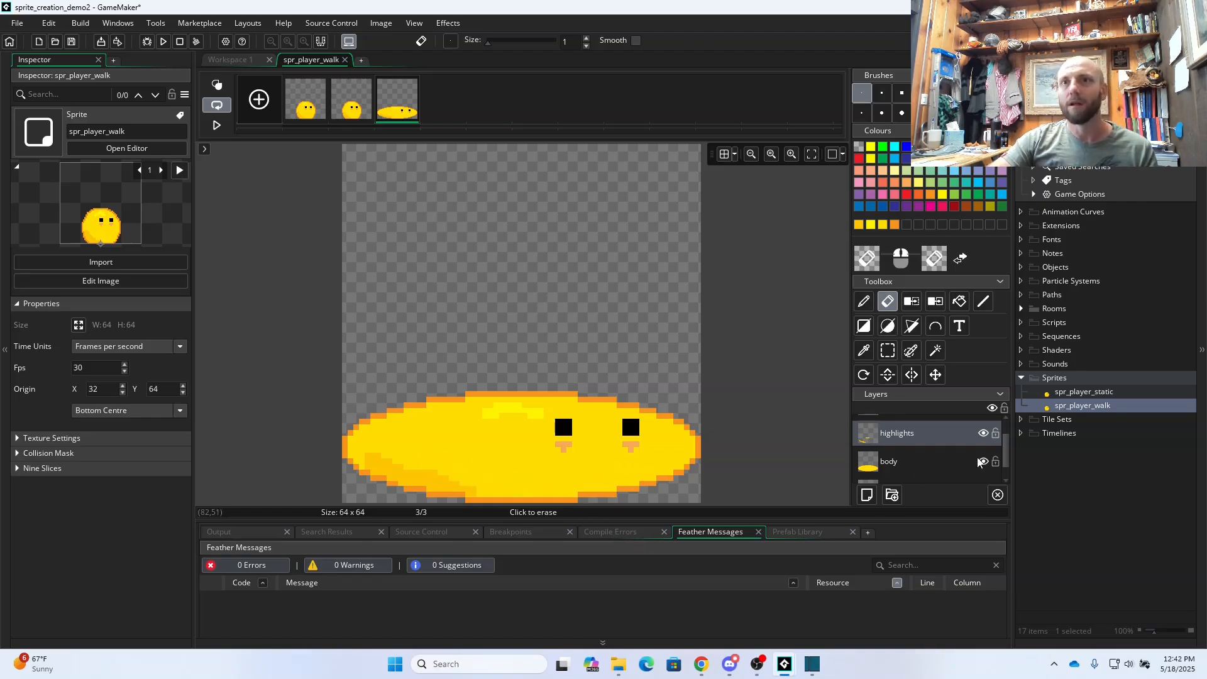
- Alternate between the second and third frames to compare the round body with the squashed one
{"action": "scroll", "coordinate": [903, 458], "scroll_direction": "up", "scroll_amount": 1}
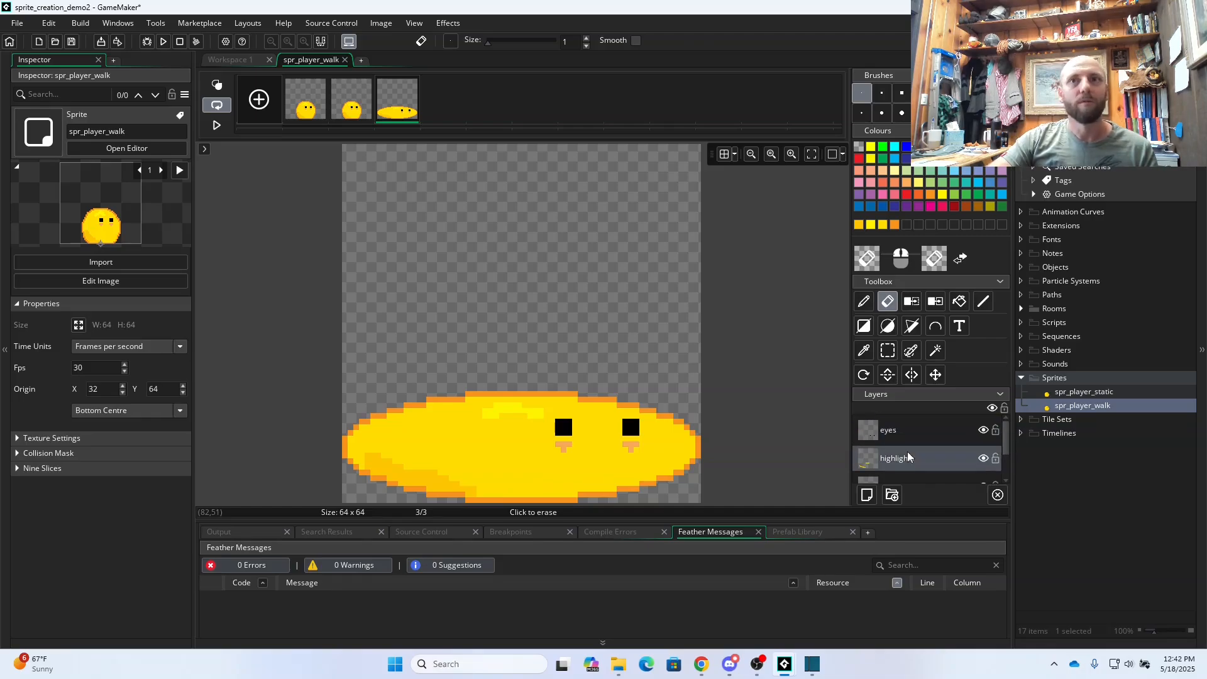
{"action": "scroll", "coordinate": [912, 453], "scroll_direction": "down", "scroll_amount": 1}
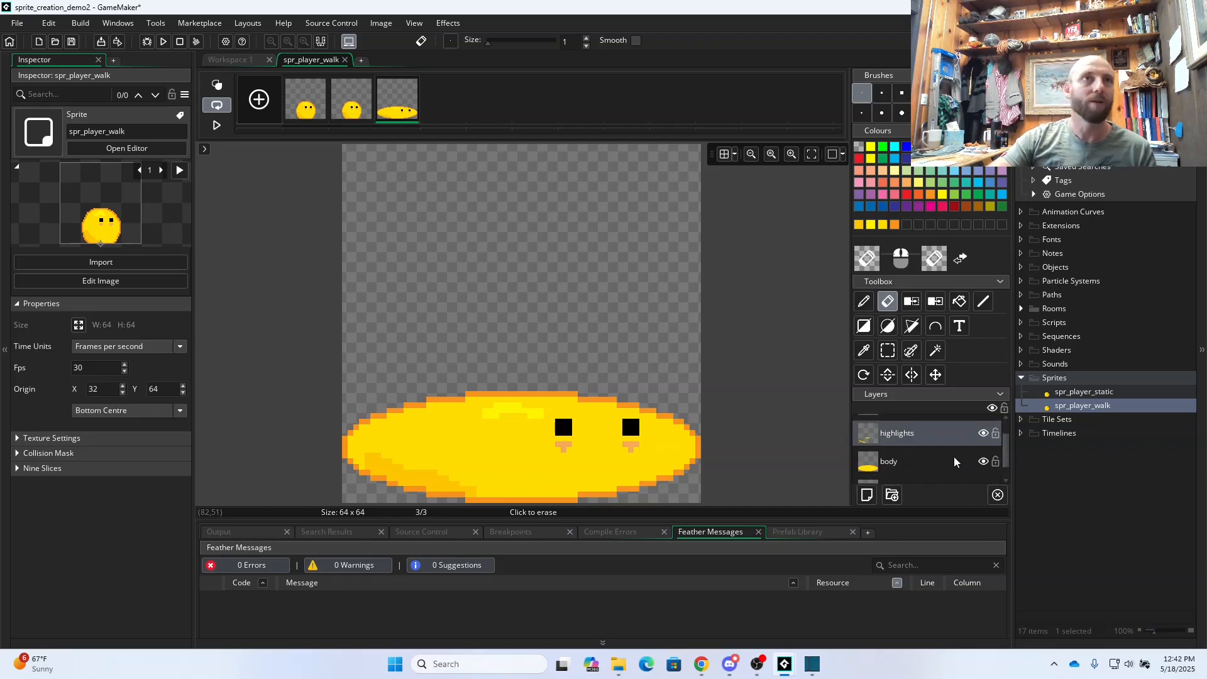
{"action": "left_click", "coordinate": [365, 109]}
{"action": "left_click", "coordinate": [387, 107]}
{"action": "left_click", "coordinate": [365, 108]}
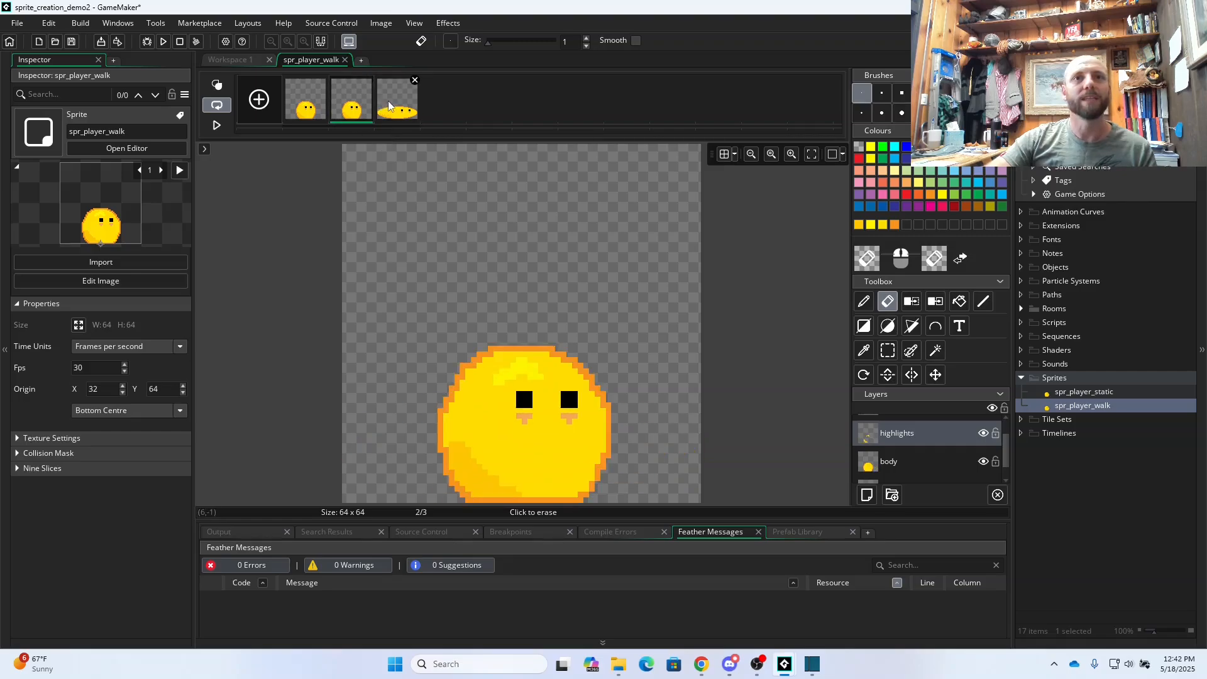
{"action": "left_click", "coordinate": [388, 107]}
{"action": "left_click", "coordinate": [359, 108]}
{"action": "left_click", "coordinate": [389, 107]}
{"action": "left_click", "coordinate": [360, 108]}
{"action": "left_click", "coordinate": [389, 107]}
{"action": "left_click", "coordinate": [359, 108]}
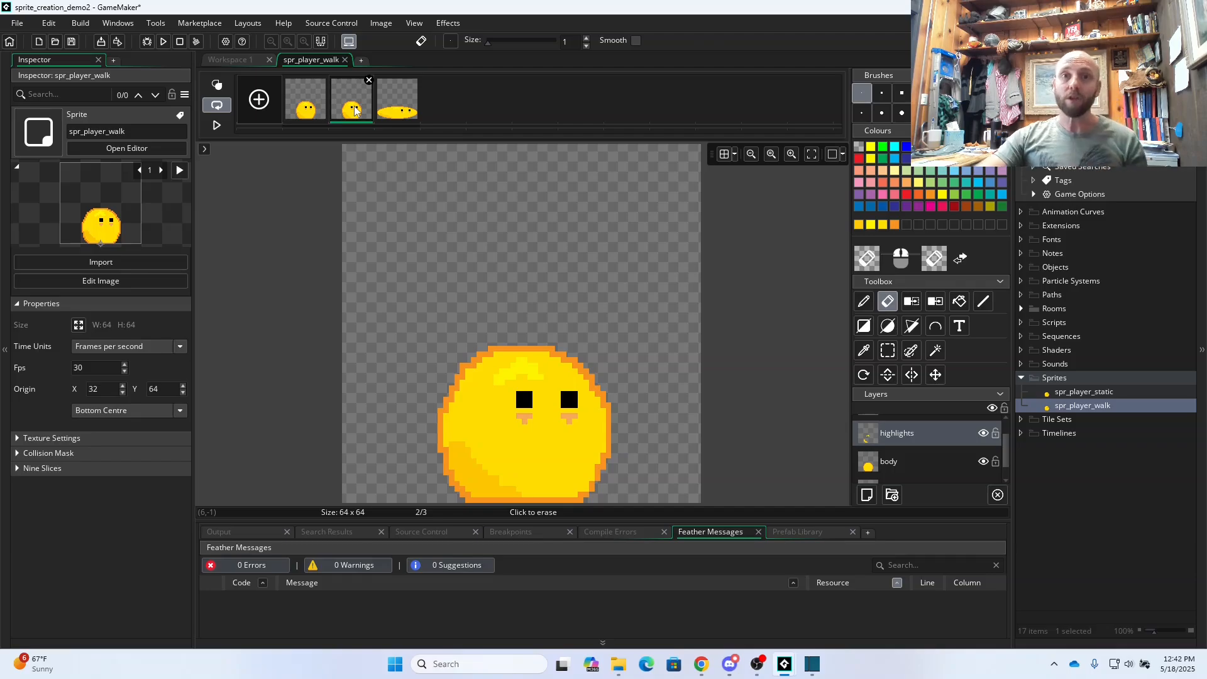
{"action": "left_click", "coordinate": [386, 107]}
{"action": "left_click", "coordinate": [353, 106]}
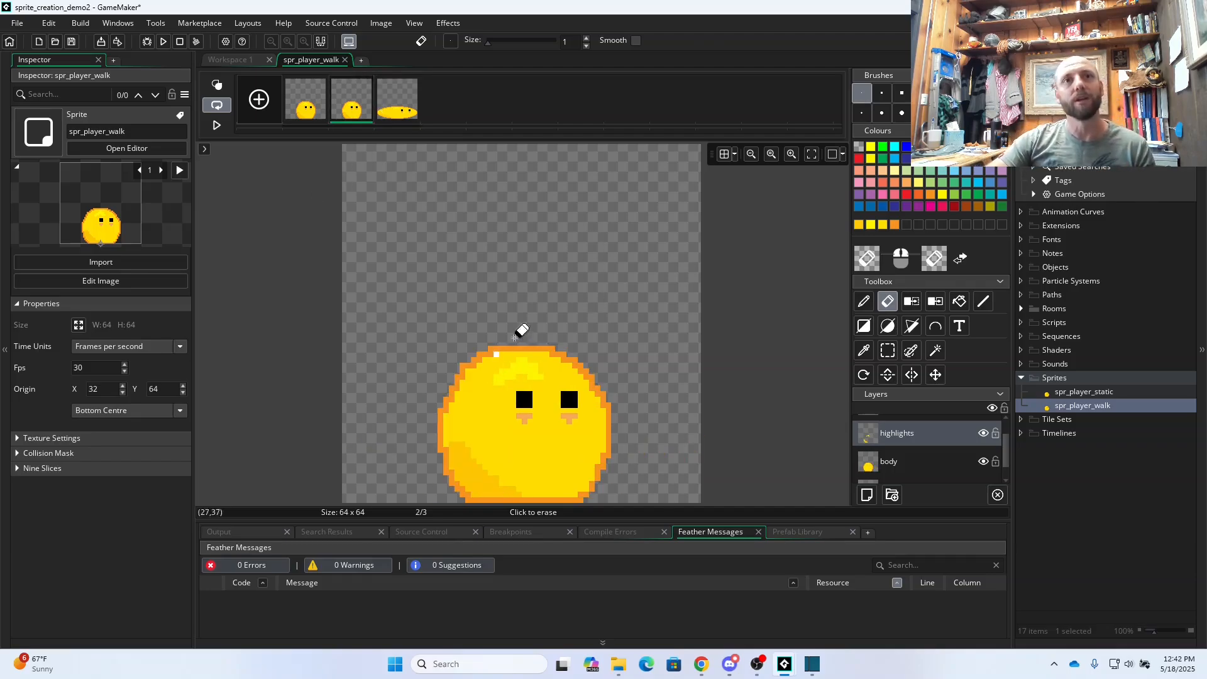
{"action": "left_click", "coordinate": [389, 106]}
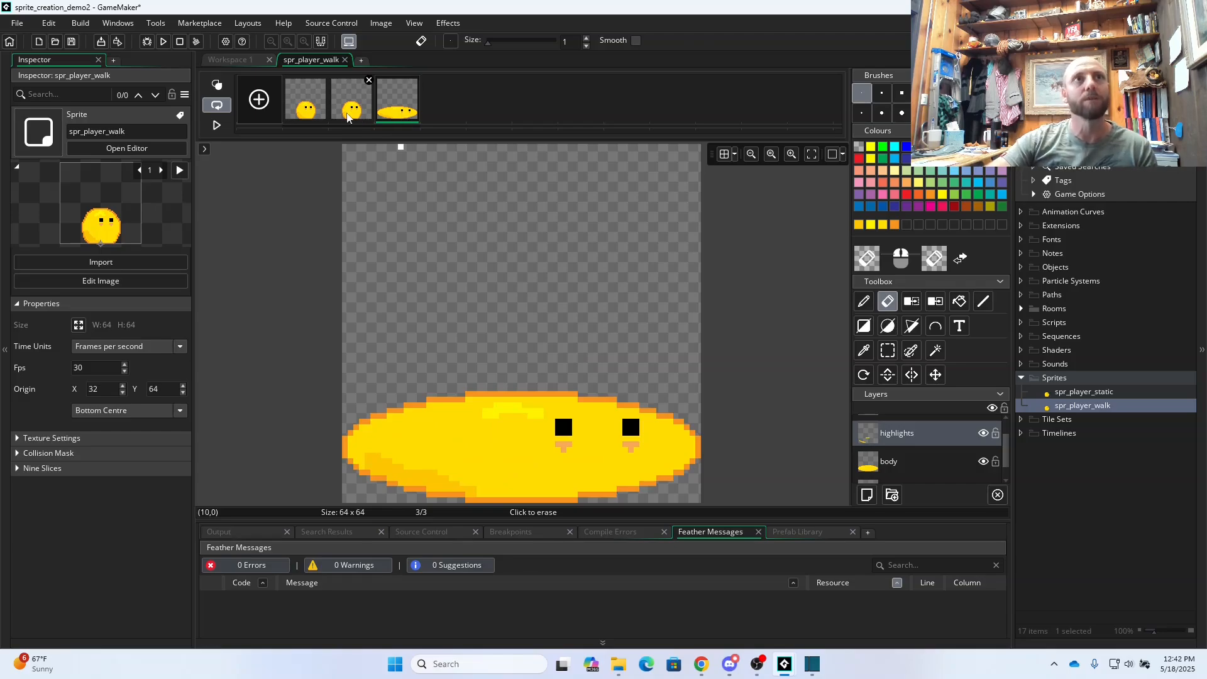
{"action": "left_click", "coordinate": [350, 108]}
{"action": "left_click", "coordinate": [398, 113]}
{"action": "left_click", "coordinate": [350, 108]}
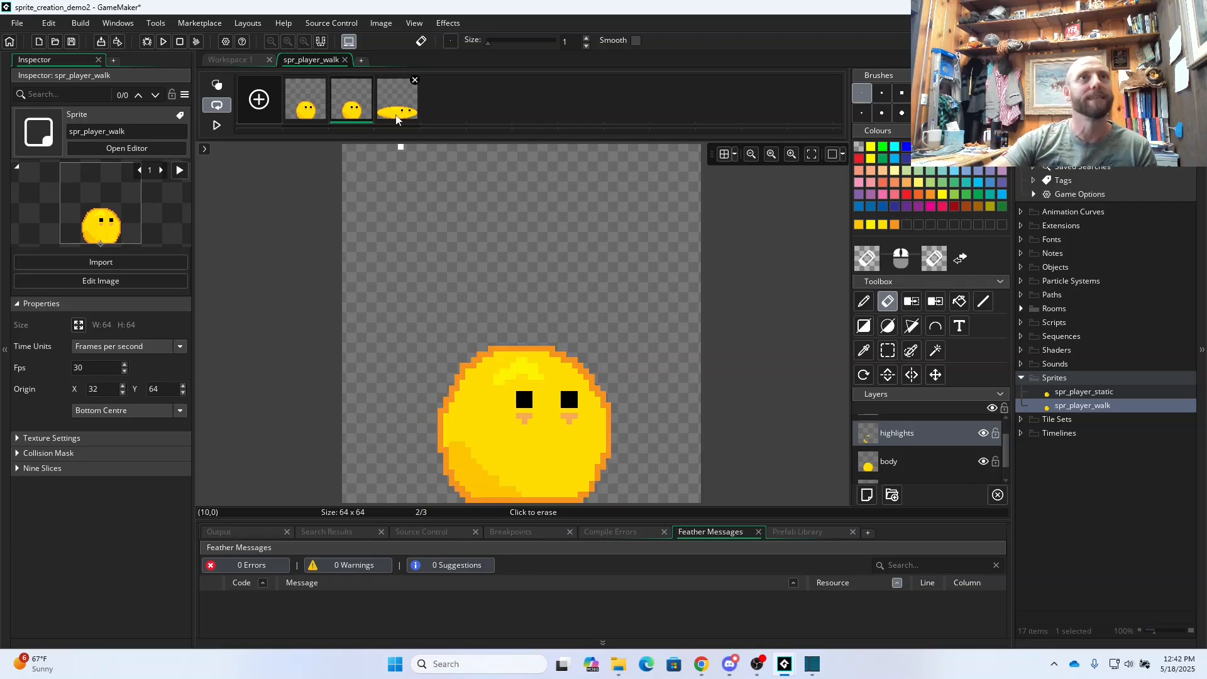
- Return to the second frame after comparing it with the third, and show the body (2) layer as a round reference
{"action": "left_click", "coordinate": [398, 113]}
{"action": "left_click", "coordinate": [351, 108]}
{"action": "left_click", "coordinate": [394, 116]}
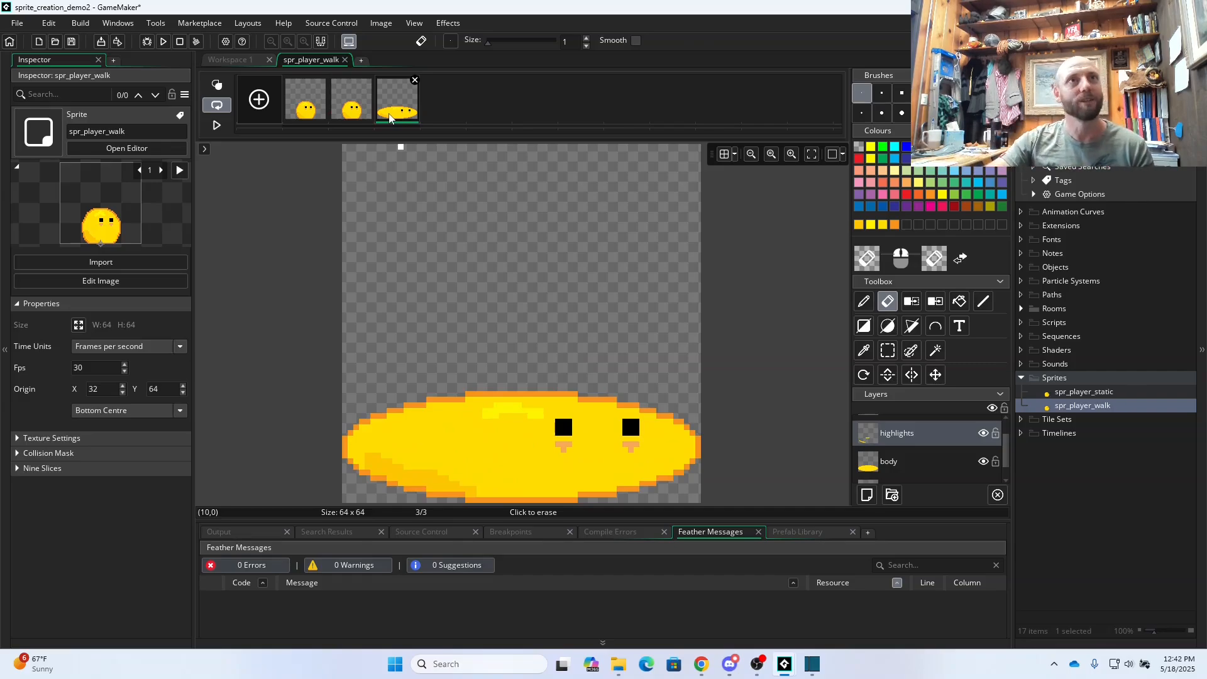
{"action": "left_click", "coordinate": [352, 107]}
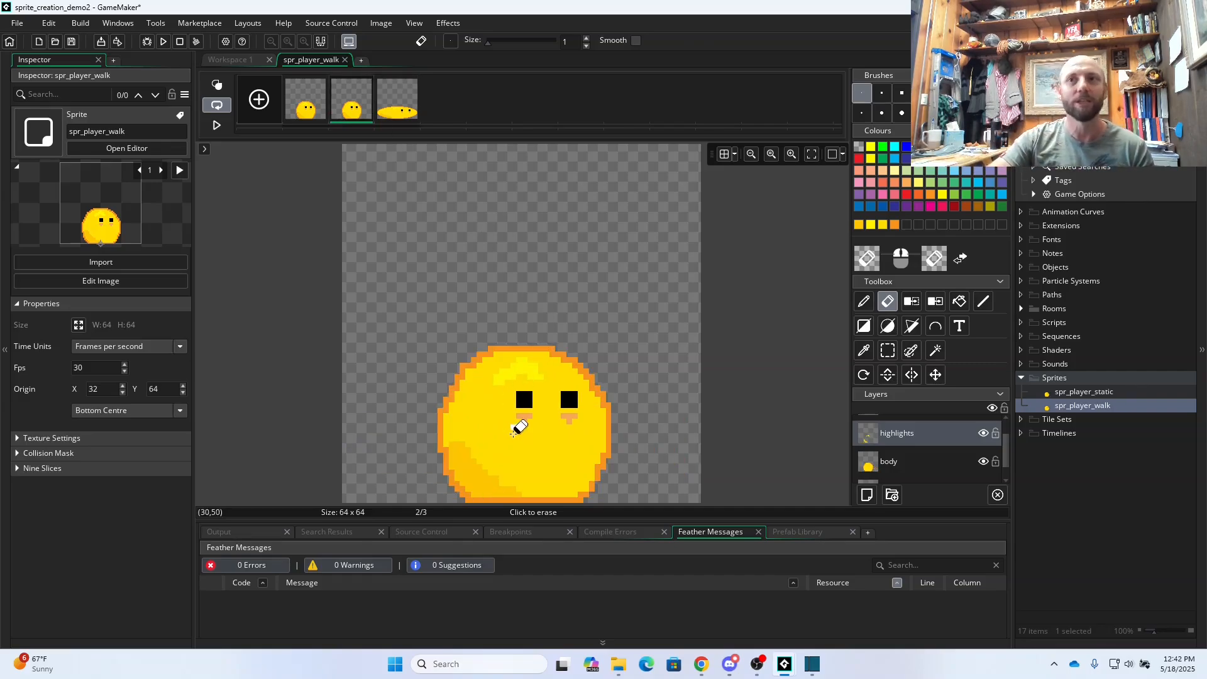
{"action": "left_click", "coordinate": [901, 462]}
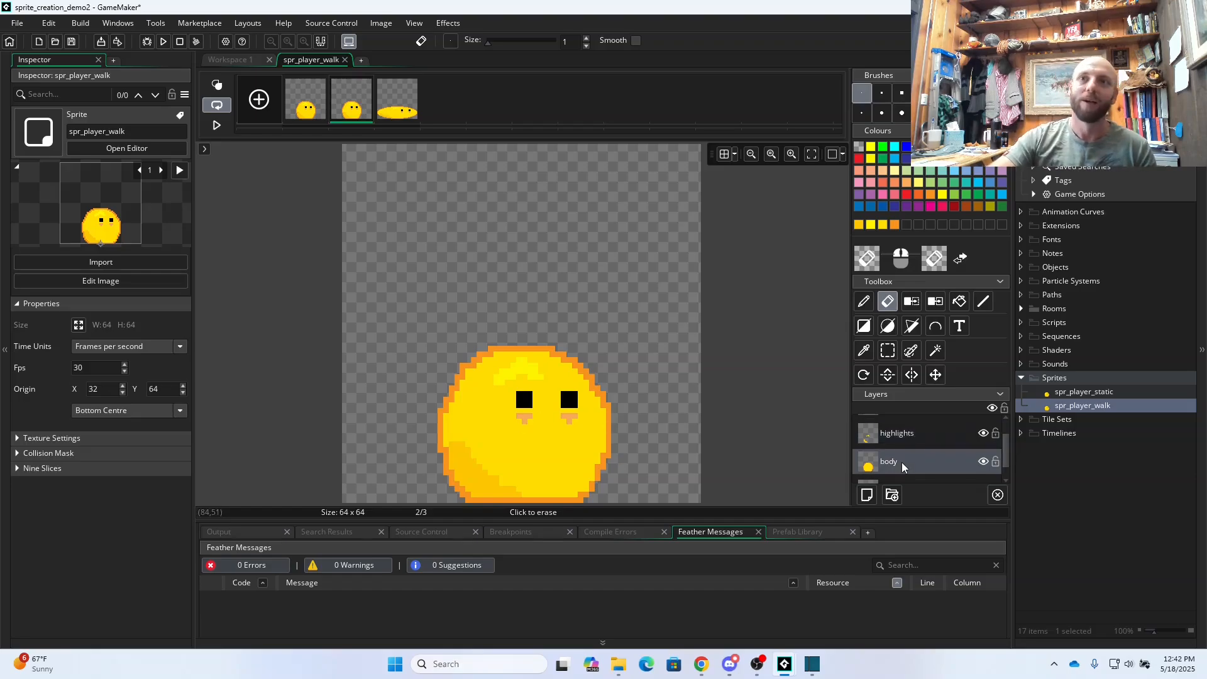
{"action": "scroll", "coordinate": [929, 467], "scroll_direction": "down", "scroll_amount": 1}
{"action": "left_click", "coordinate": [929, 468]}
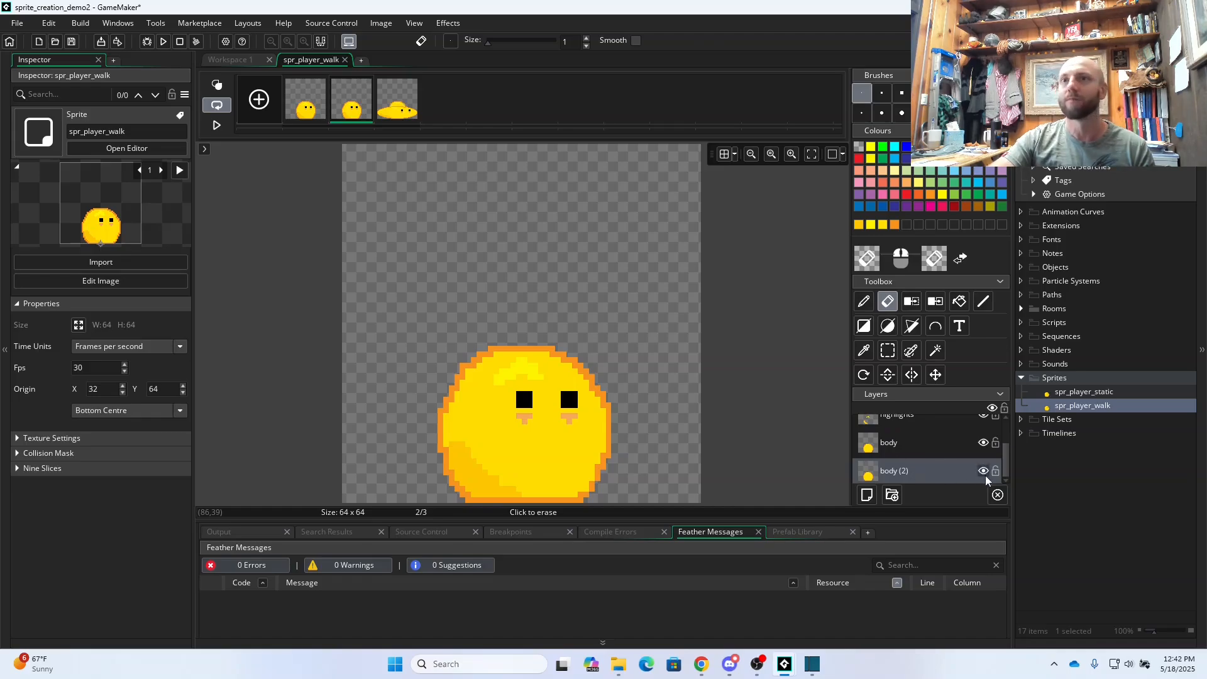
- Hide the highlights and eyes layers so only the body shapes show, and select the body layer
{"action": "scroll", "coordinate": [981, 459], "scroll_direction": "up", "scroll_amount": 1}
{"action": "left_click", "coordinate": [983, 439]}
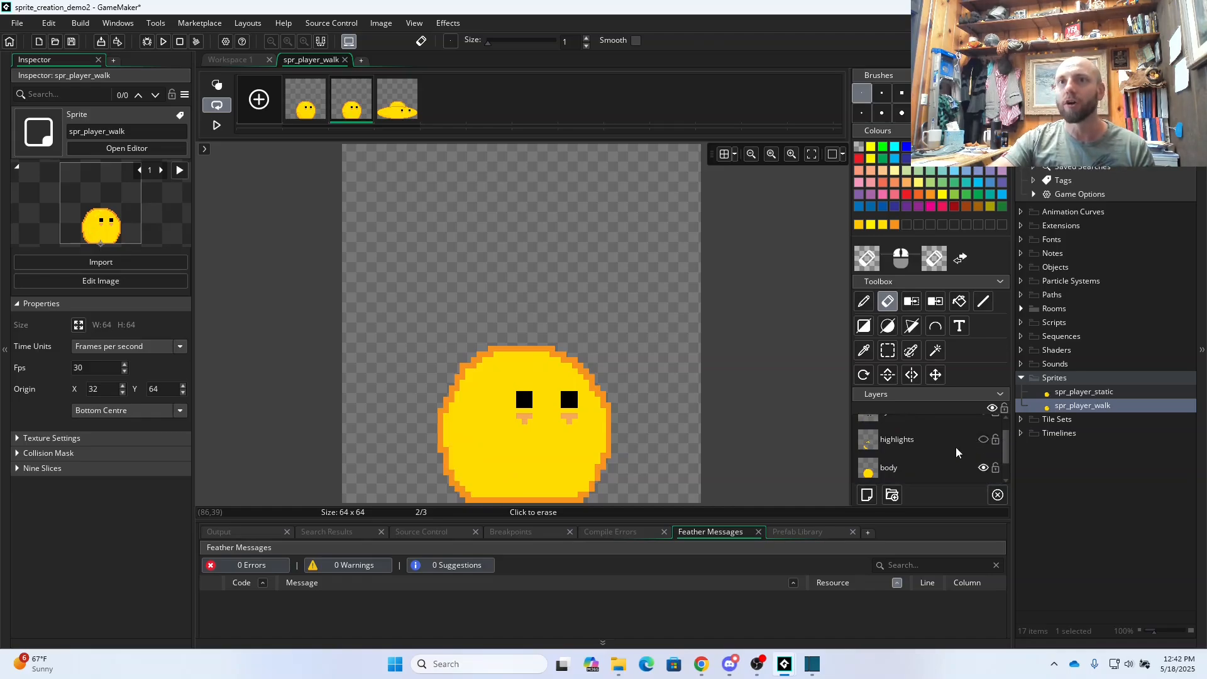
{"action": "scroll", "coordinate": [971, 445], "scroll_direction": "up", "scroll_amount": 1}
{"action": "left_click", "coordinate": [985, 431]}
{"action": "scroll", "coordinate": [953, 447], "scroll_direction": "down", "scroll_amount": 2}
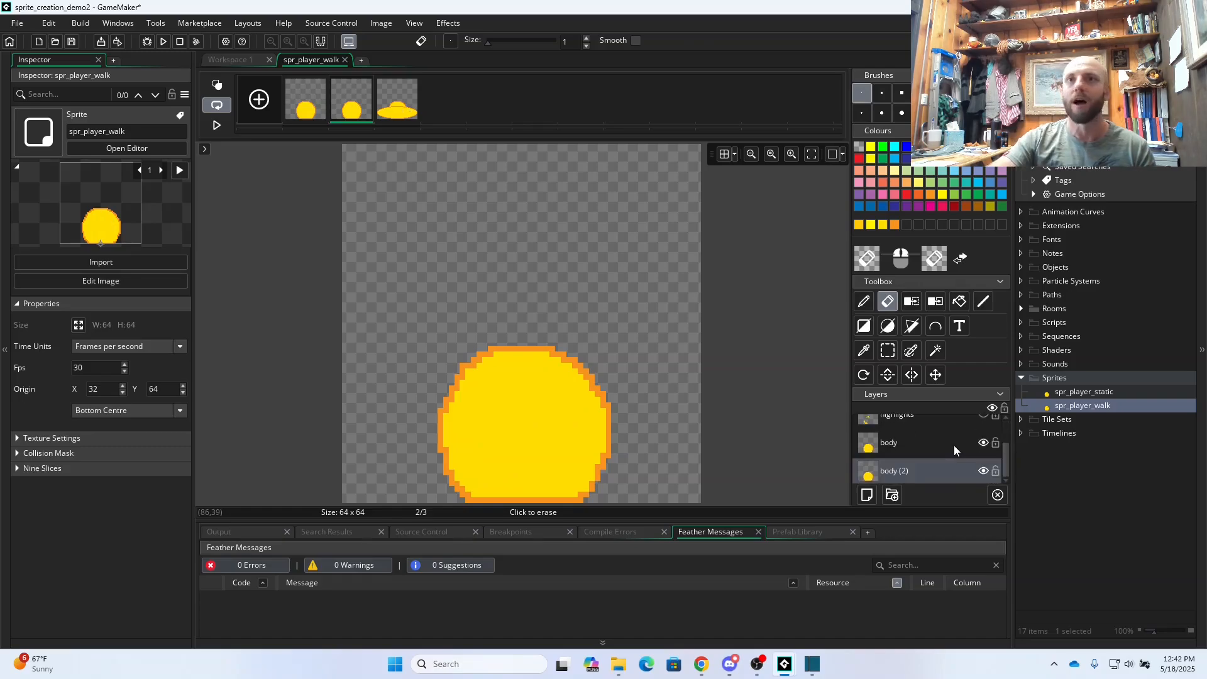
{"action": "left_click", "coordinate": [949, 443]}
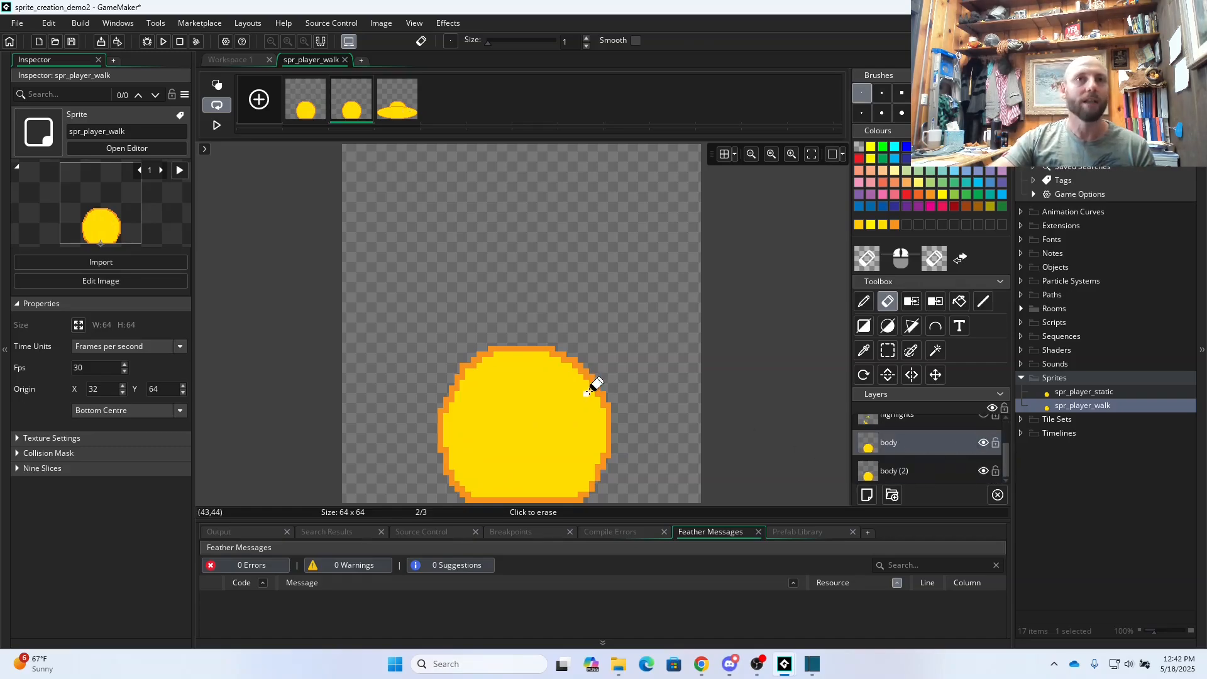
- On the second frame, pencil orange guide marks at both sides and the top, midway between the round and squashed outlines
{"action": "left_click", "coordinate": [395, 120]}
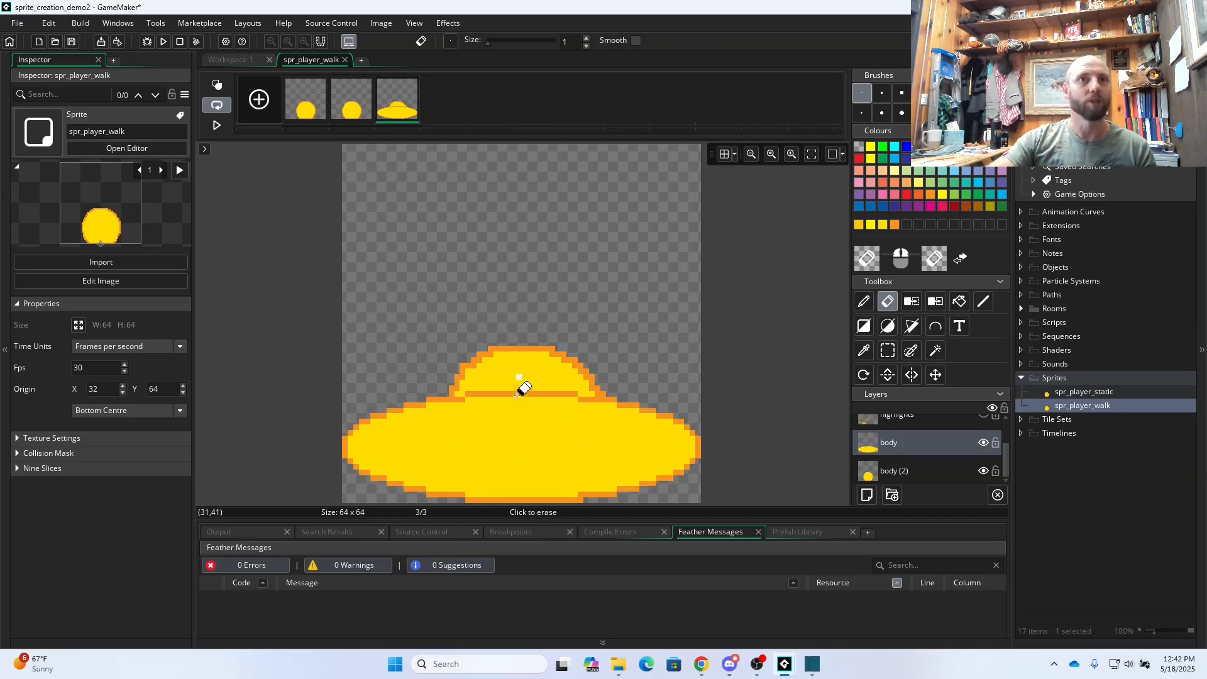
{"action": "left_click", "coordinate": [355, 119]}
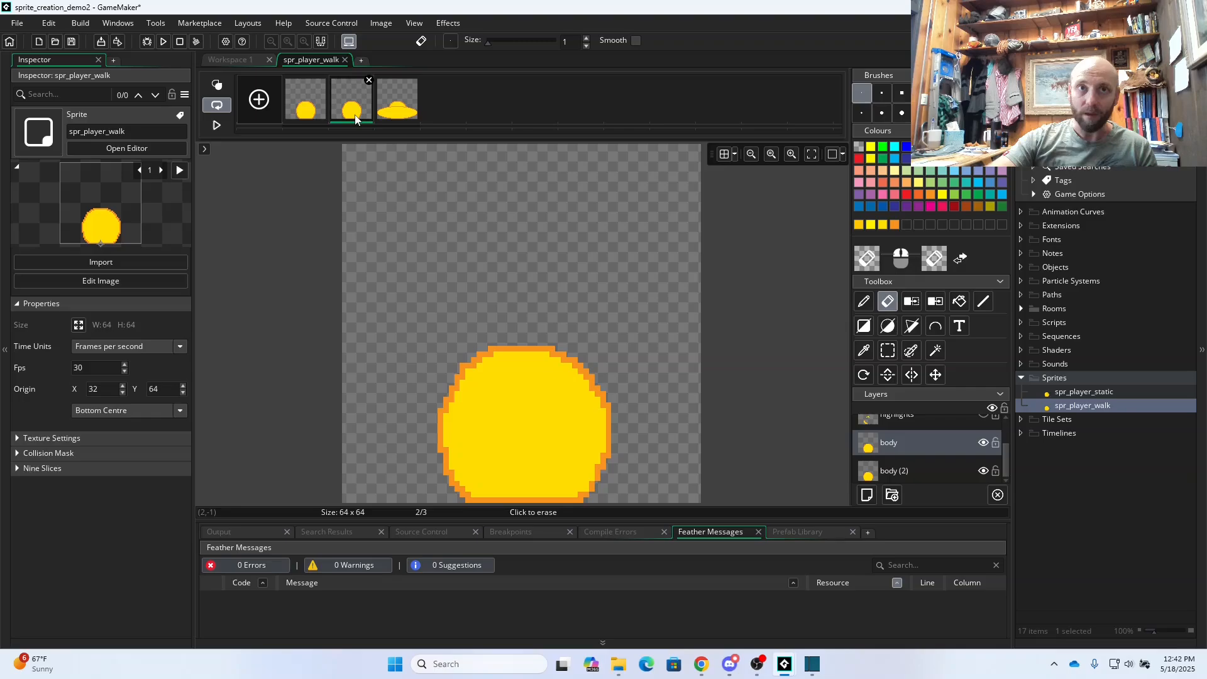
{"action": "left_click", "coordinate": [394, 111]}
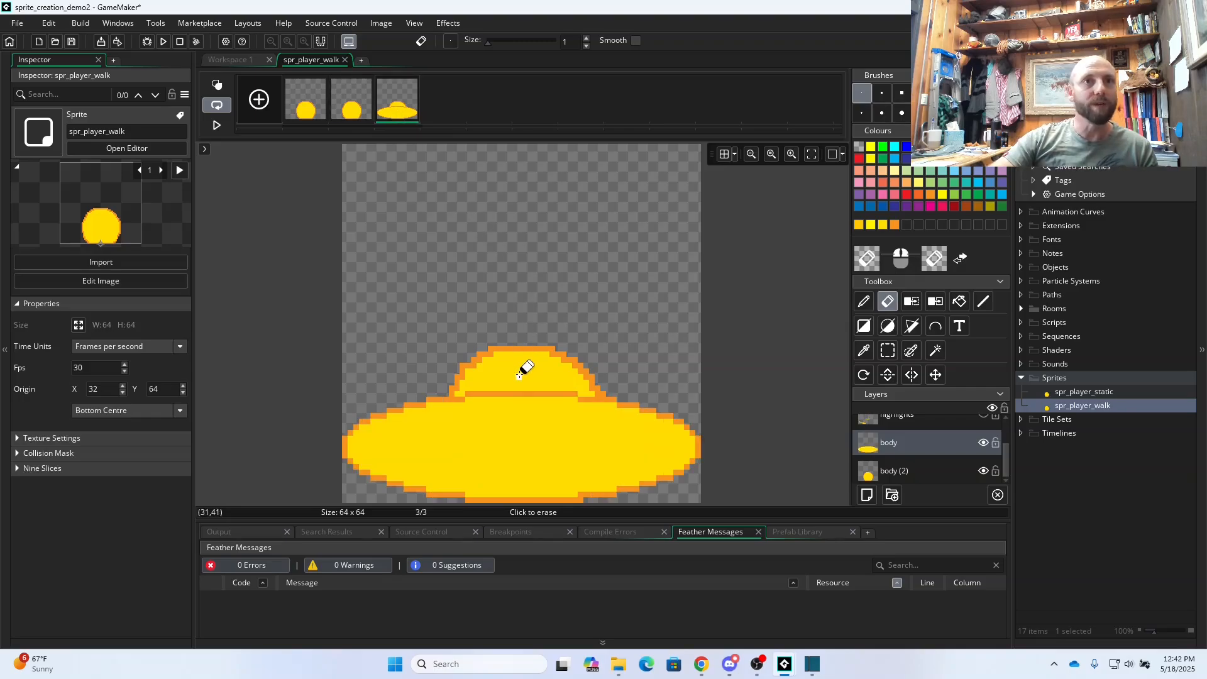
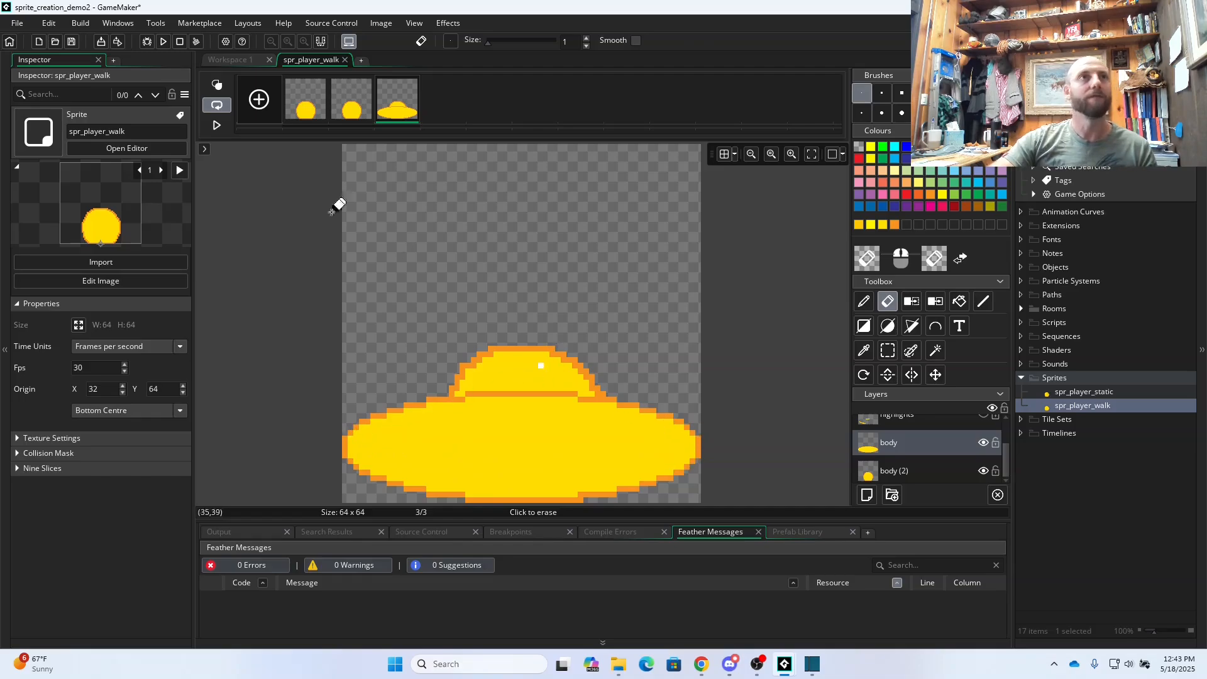
{"action": "left_click", "coordinate": [343, 94]}
{"action": "left_click", "coordinate": [865, 302]}
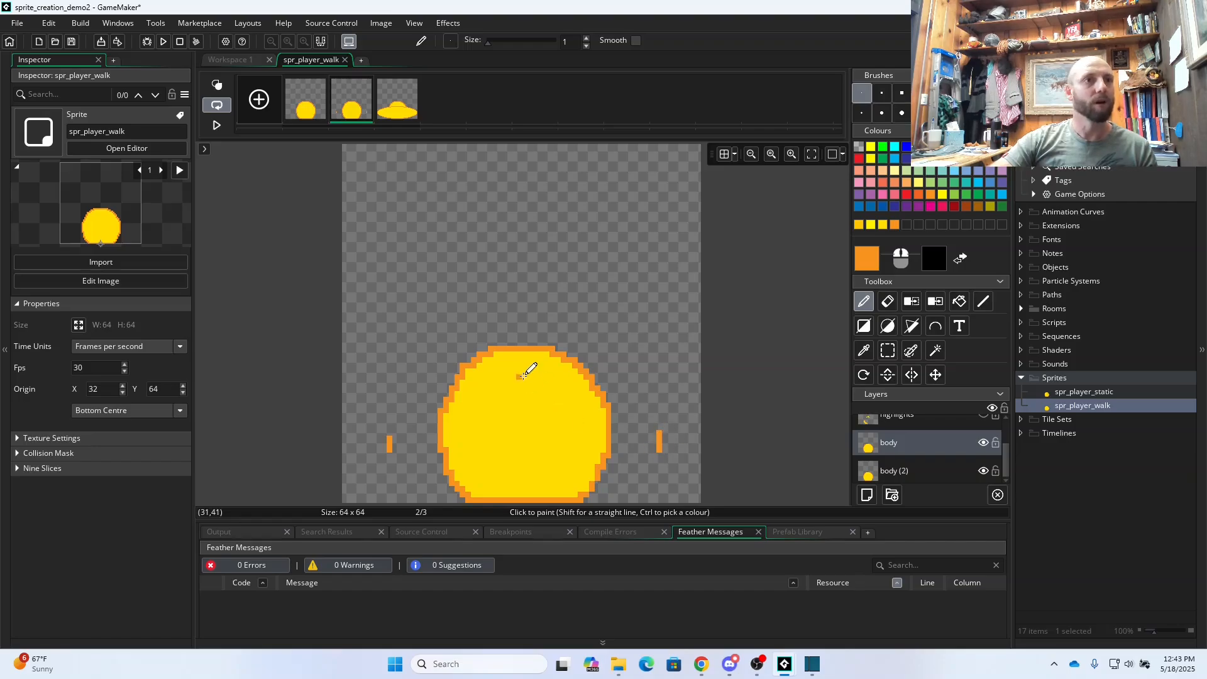
{"action": "left_click_drag", "start_coordinate": [504, 371], "coordinate": [535, 376]}
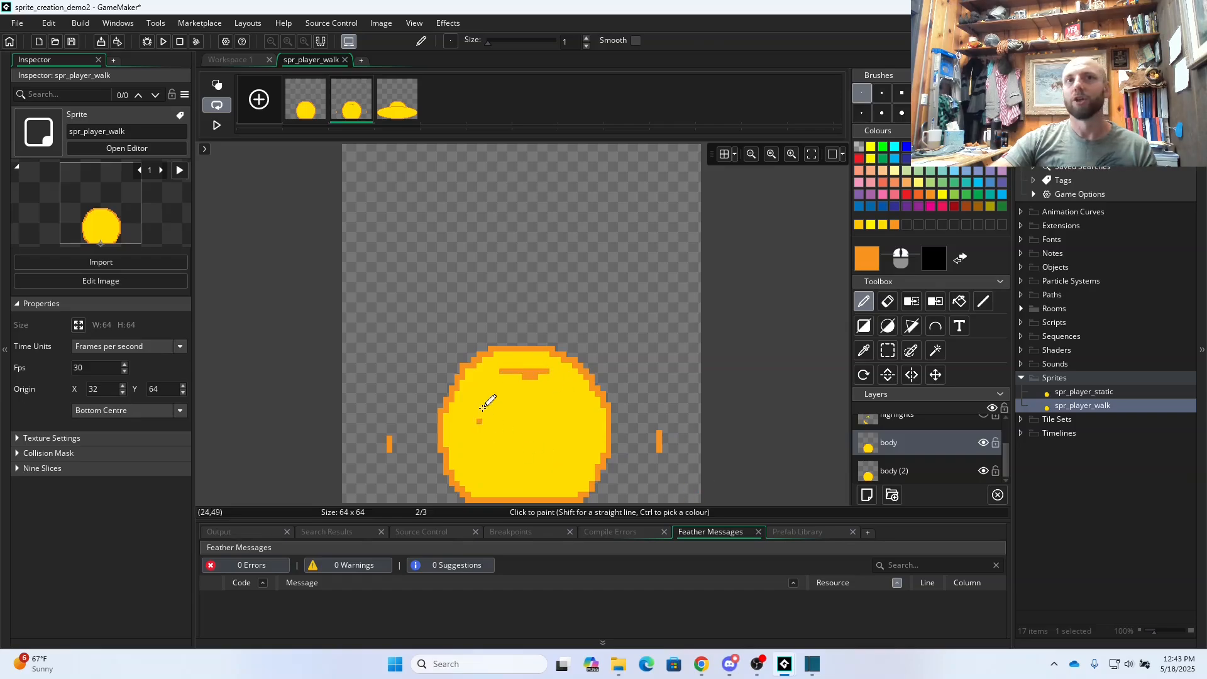
{"action": "left_click", "coordinate": [636, 405]}
{"action": "key", "text": "ctrl+z"}
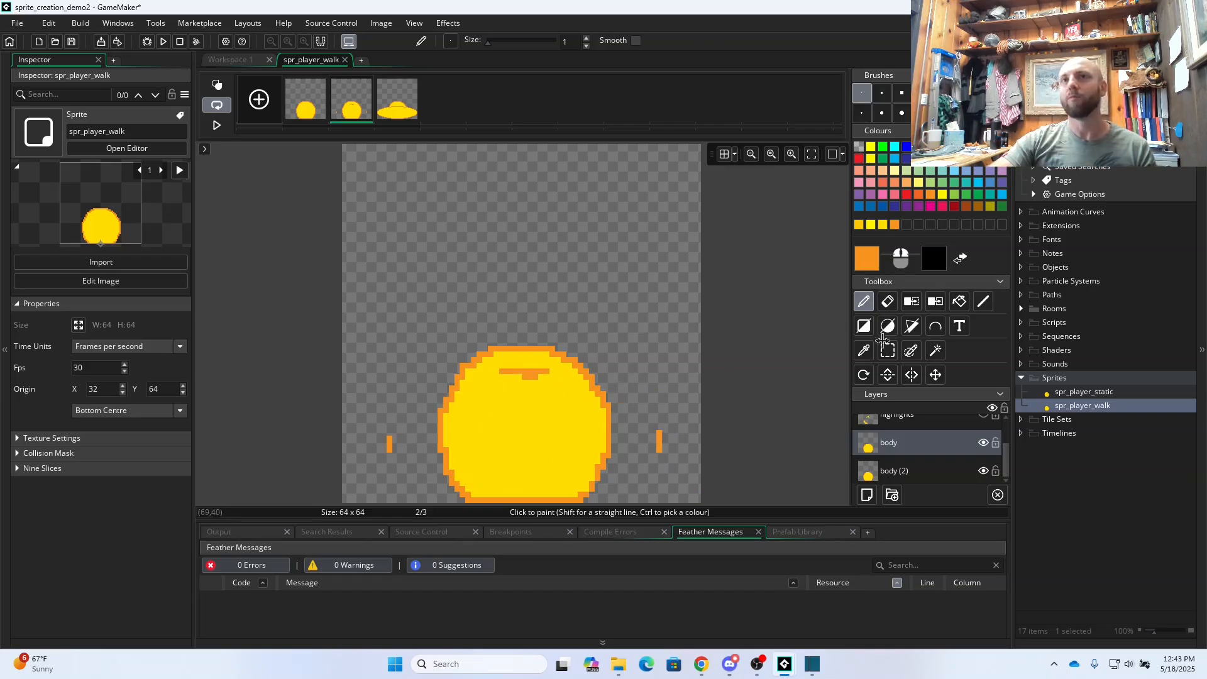
- Pencil an in-between orange body outline from the left guide mark down to the base and around through the right guide mark
{"action": "left_click", "coordinate": [887, 326]}
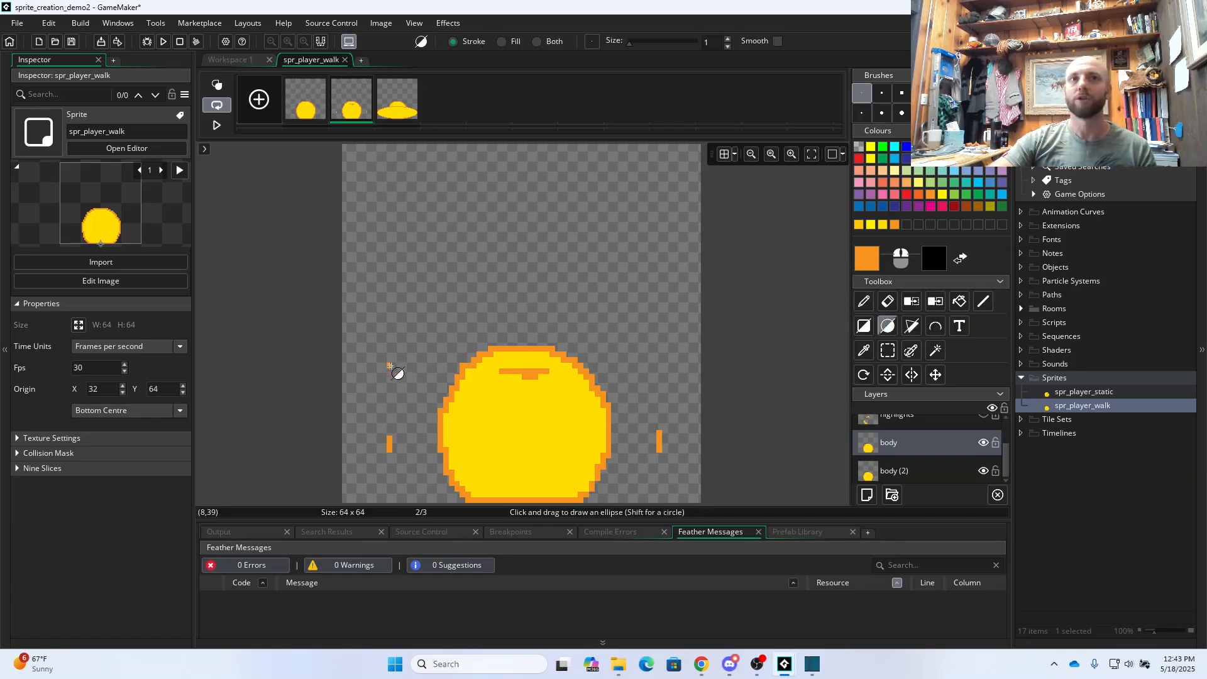
{"action": "left_click", "coordinate": [865, 303]}
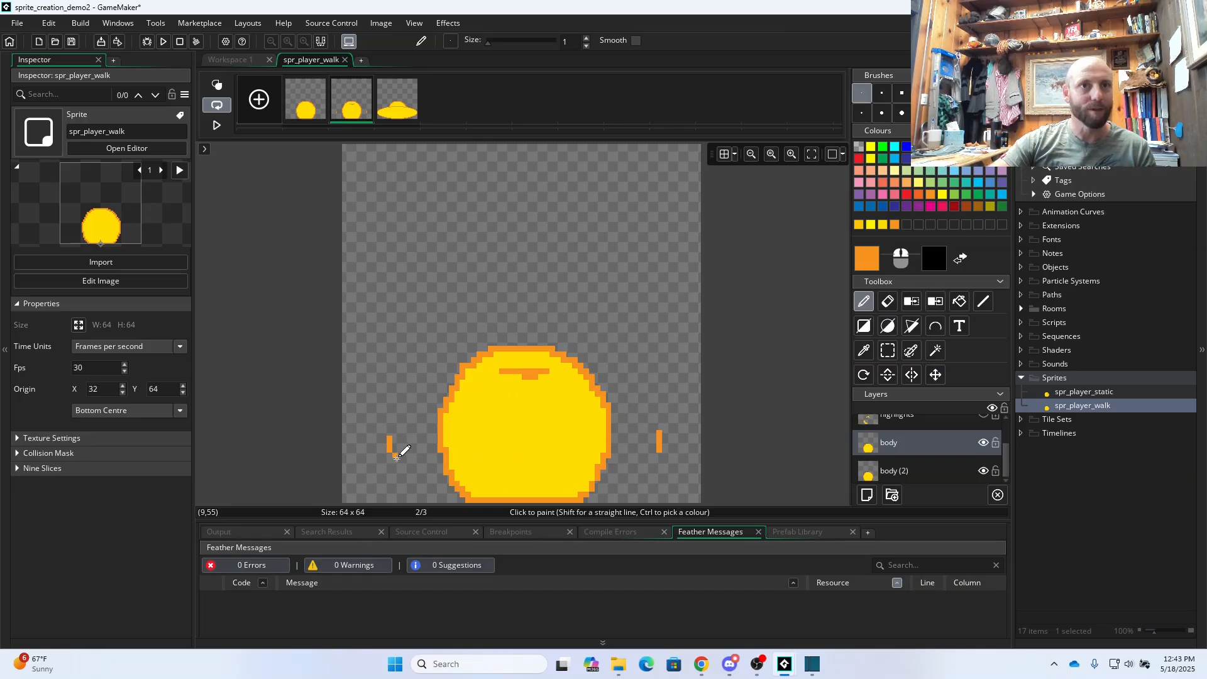
{"action": "left_click_drag", "start_coordinate": [395, 454], "coordinate": [458, 498]}
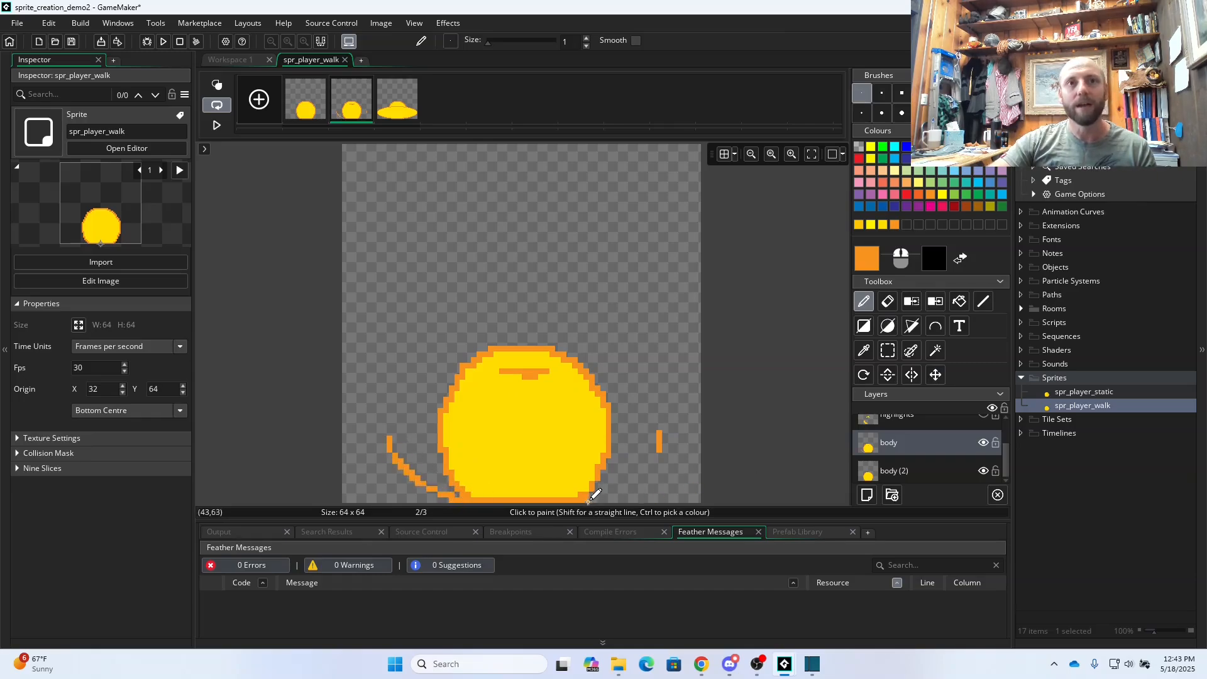
{"action": "mouse_move", "coordinate": [589, 501]}
{"action": "left_mouse_down"}
{"action": "mouse_move", "coordinate": [657, 454]}
{"action": "mouse_move", "coordinate": [641, 409]}
{"action": "mouse_move", "coordinate": [657, 426]}
{"action": "mouse_move", "coordinate": [647, 402]}
{"action": "mouse_move", "coordinate": [591, 374]}
{"action": "left_mouse_up"}
{"action": "key", "text": "ctrl+z"}
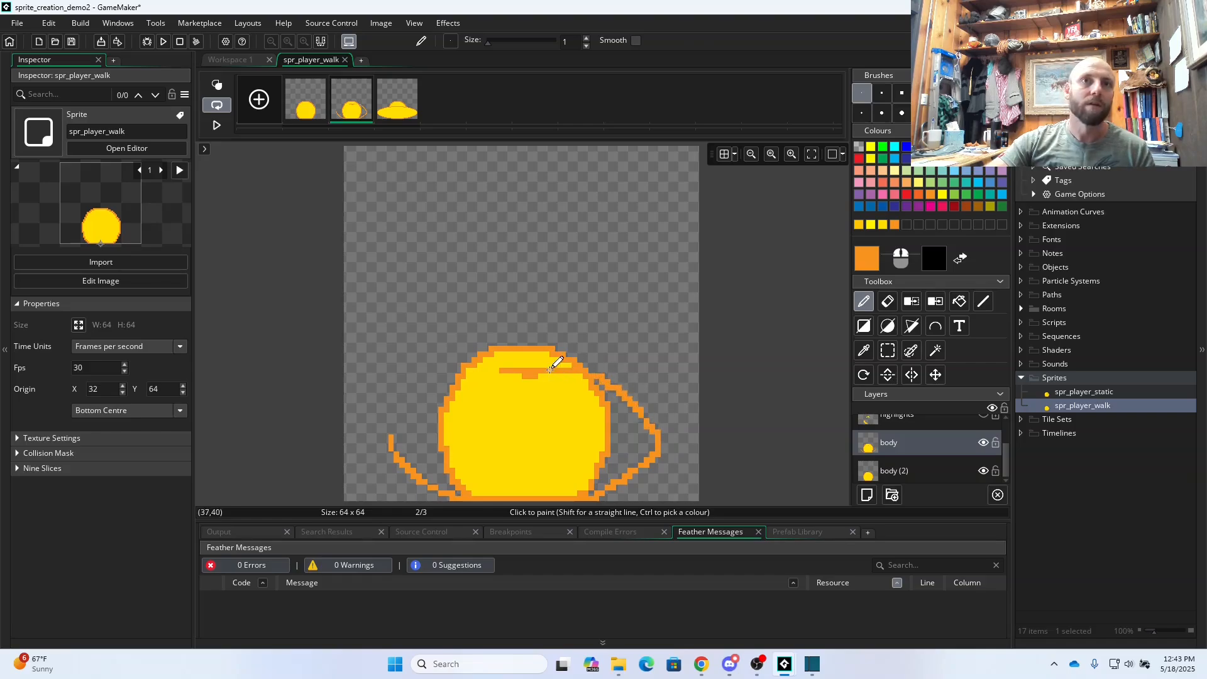
- Close the upper-left side of the squashed body's orange outline on the second frame, redrawing the stroke once with the pencil
{"action": "mouse_move", "coordinate": [491, 374]}
{"action": "left_mouse_down"}
{"action": "mouse_move", "coordinate": [421, 394]}
{"action": "mouse_move", "coordinate": [396, 433]}
{"action": "left_mouse_up"}
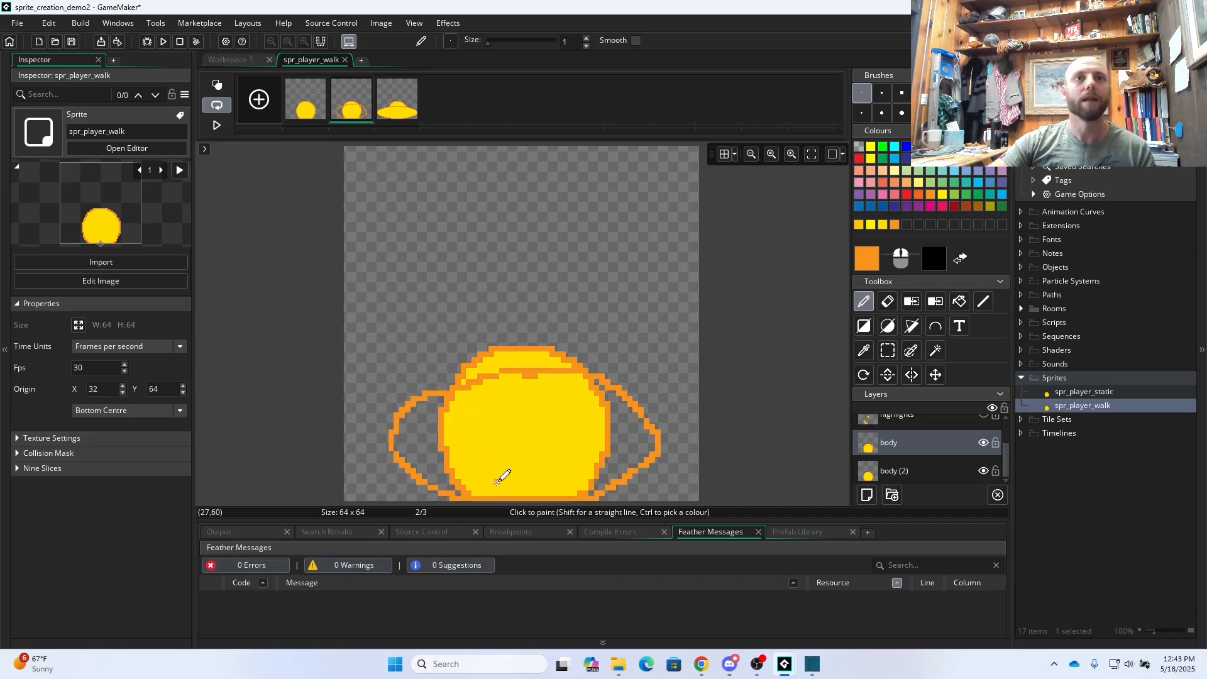
{"action": "key", "text": "ctrl+z"}
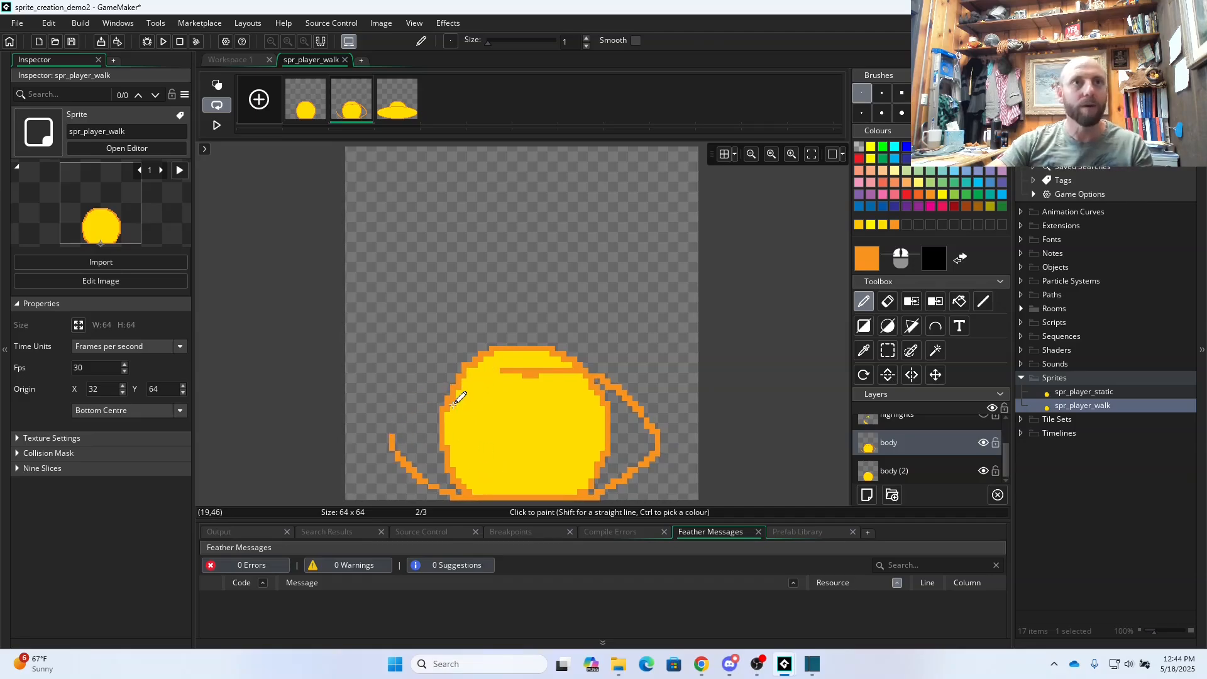
{"action": "left_click_drag", "start_coordinate": [451, 383], "coordinate": [391, 435]}
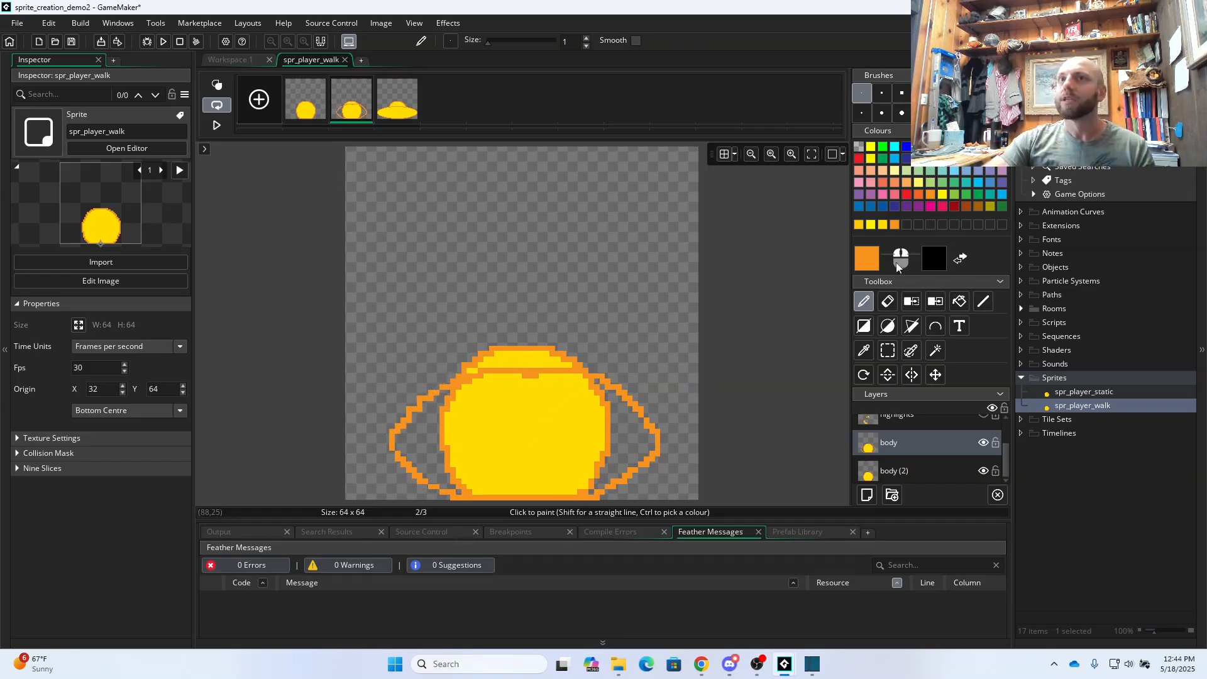
- Hide the body (2) layer and erase the old round outline inside the squashed shape with a size 5 eraser
{"action": "left_click", "coordinate": [887, 301]}
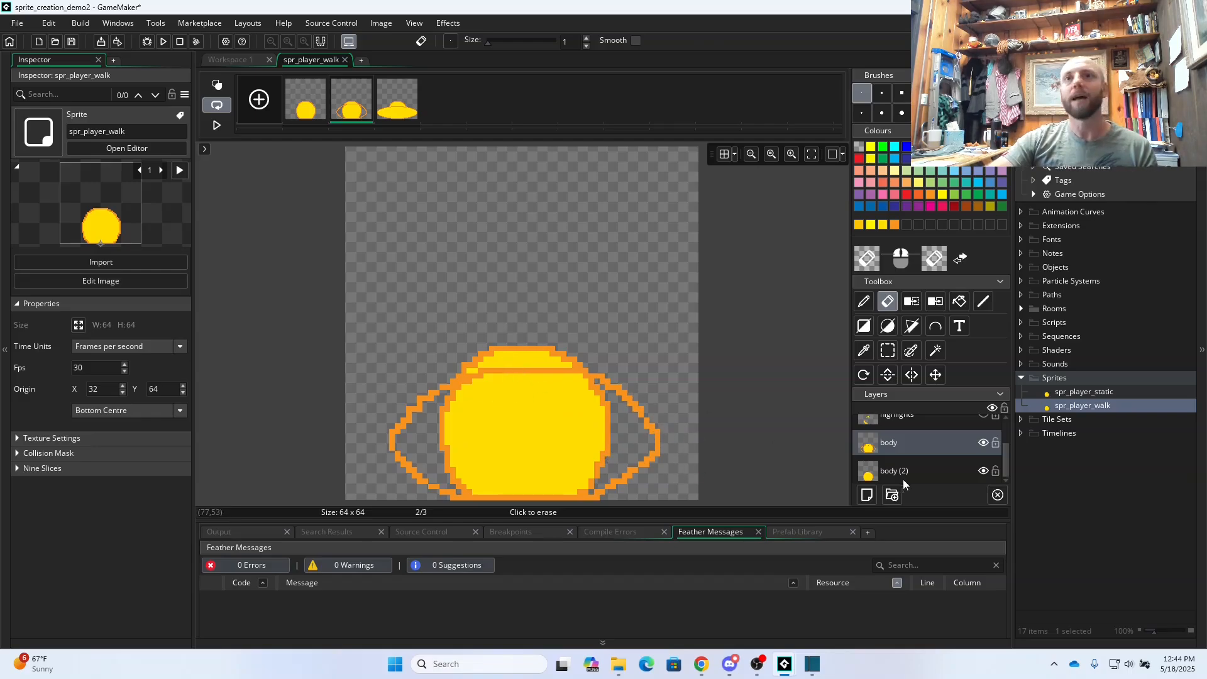
{"action": "left_click", "coordinate": [983, 471]}
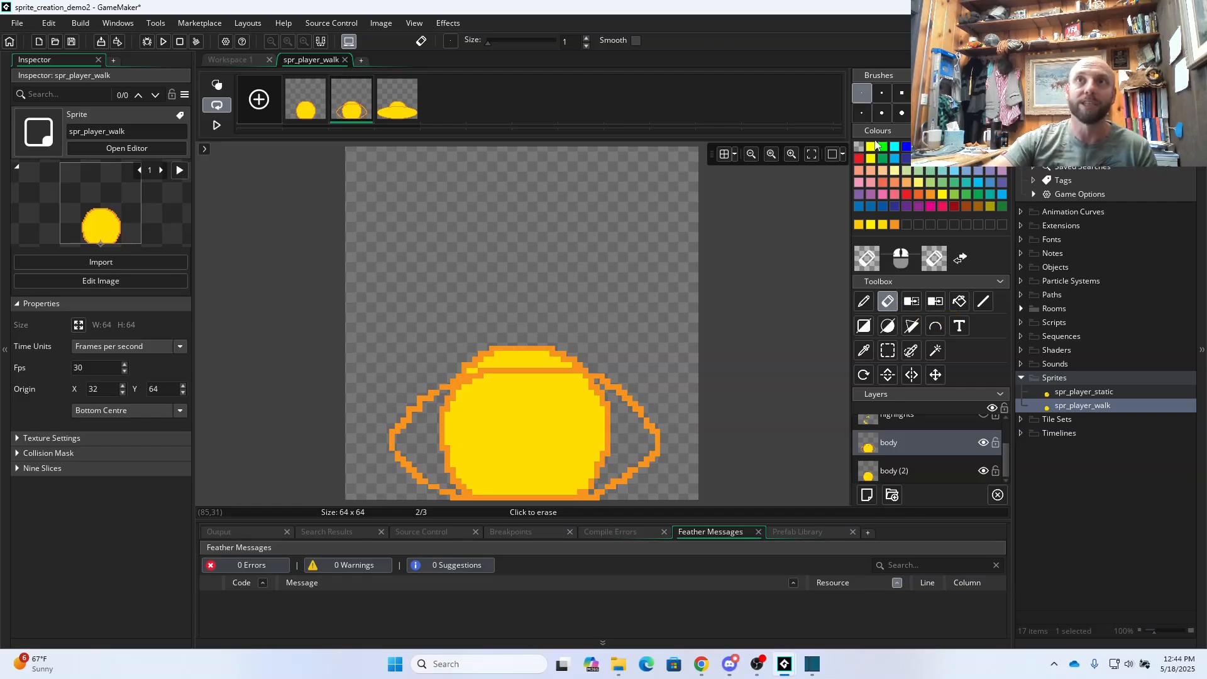
{"action": "left_click", "coordinate": [901, 92]}
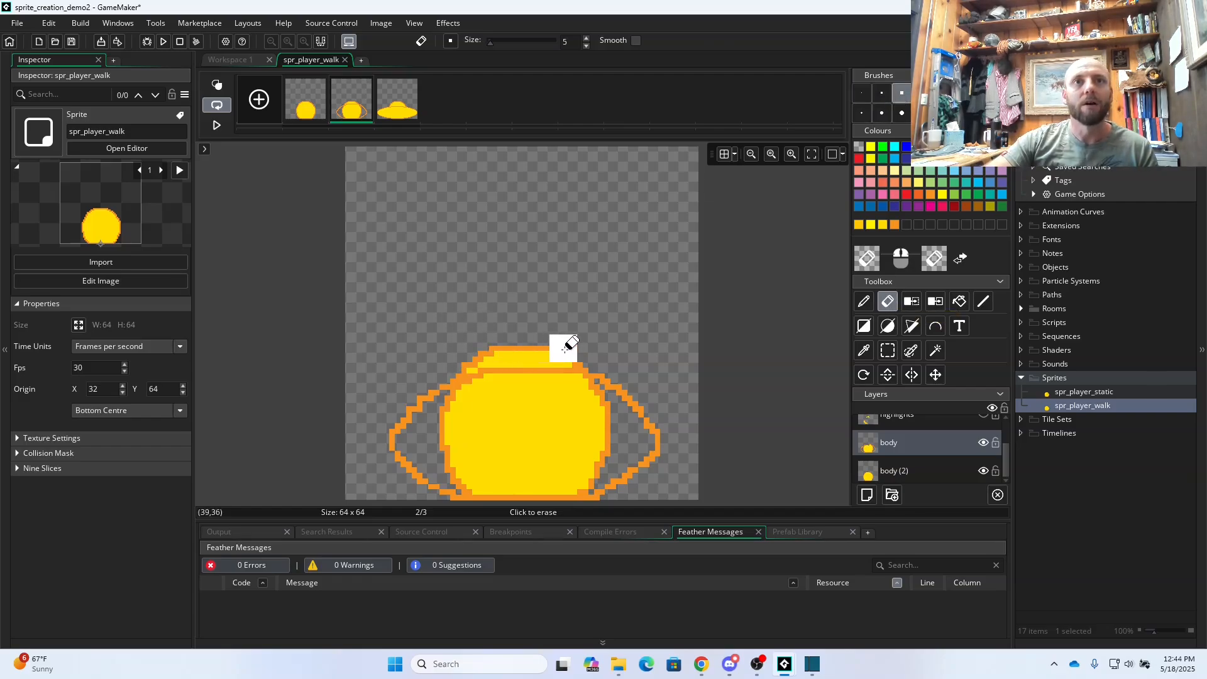
{"action": "left_click", "coordinate": [984, 471]}
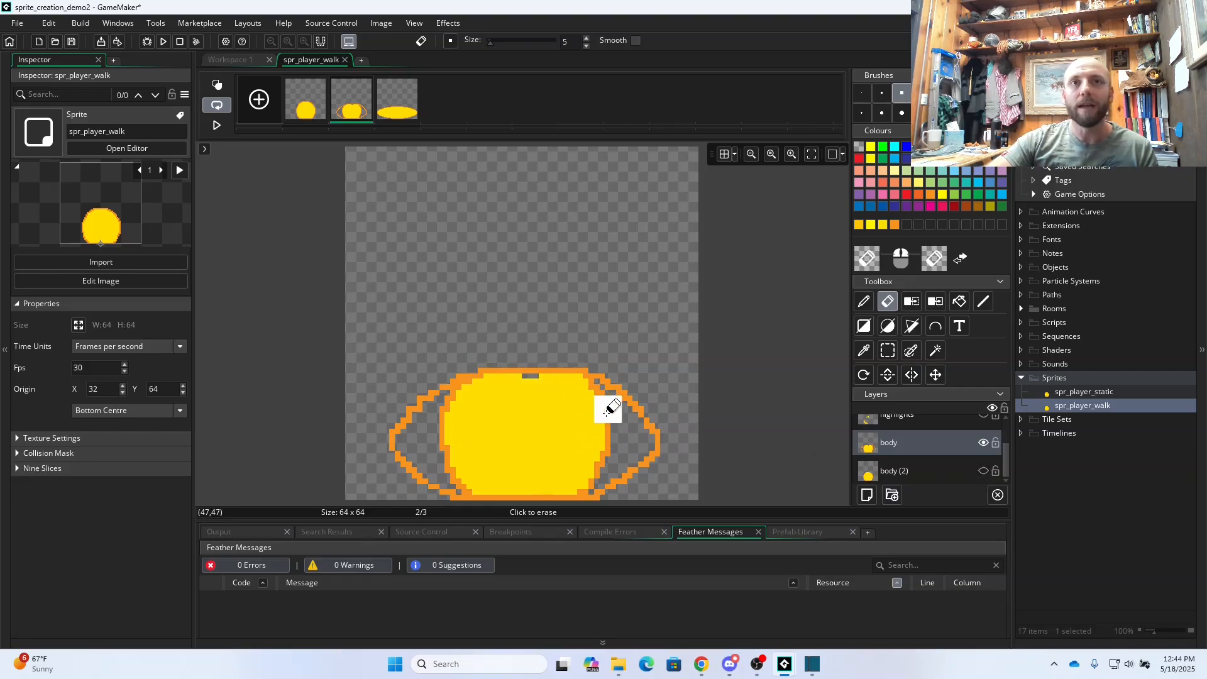
{"action": "mouse_move", "coordinate": [581, 391]}
{"action": "left_mouse_down"}
{"action": "mouse_move", "coordinate": [602, 414]}
{"action": "mouse_move", "coordinate": [578, 484]}
{"action": "left_mouse_up"}
{"action": "mouse_move", "coordinate": [474, 476]}
{"action": "left_mouse_down"}
{"action": "mouse_move", "coordinate": [442, 419]}
{"action": "mouse_move", "coordinate": [452, 407]}
{"action": "mouse_move", "coordinate": [471, 393]}
{"action": "mouse_move", "coordinate": [498, 423]}
{"action": "mouse_move", "coordinate": [540, 409]}
{"action": "left_mouse_up"}
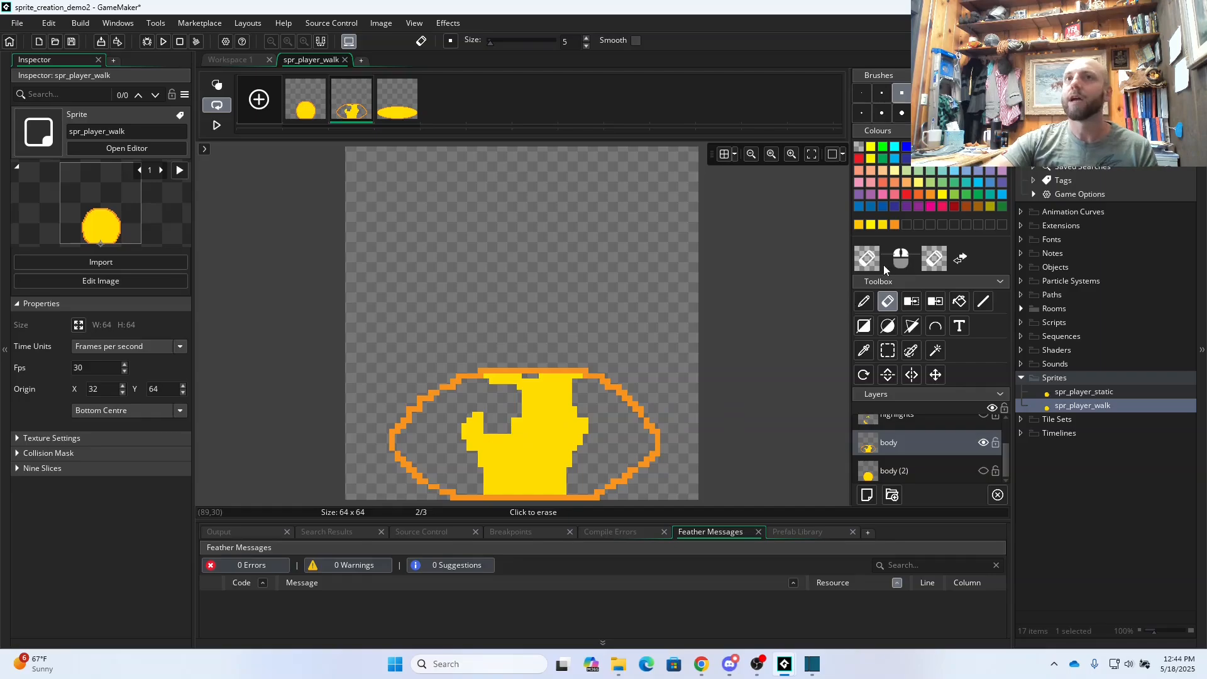
- Fill all remaining transparent areas inside the second frame's squashed outline with the body yellow
{"action": "left_click", "coordinate": [864, 302]}
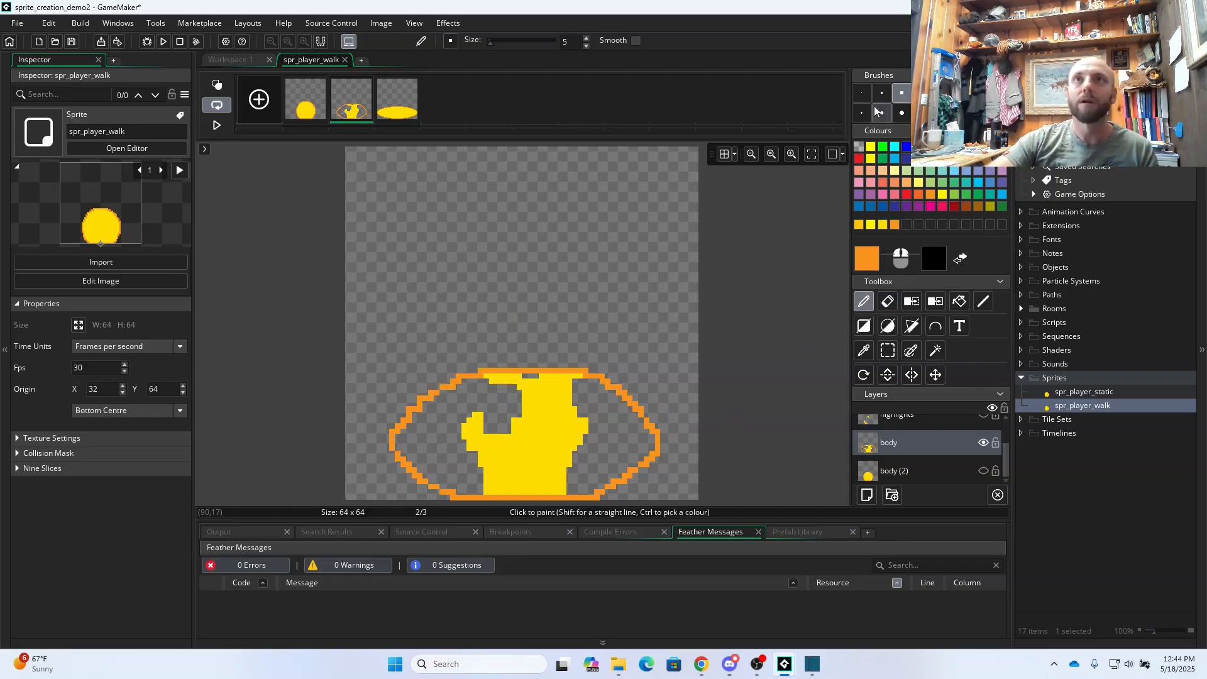
{"action": "left_click", "coordinate": [861, 93]}
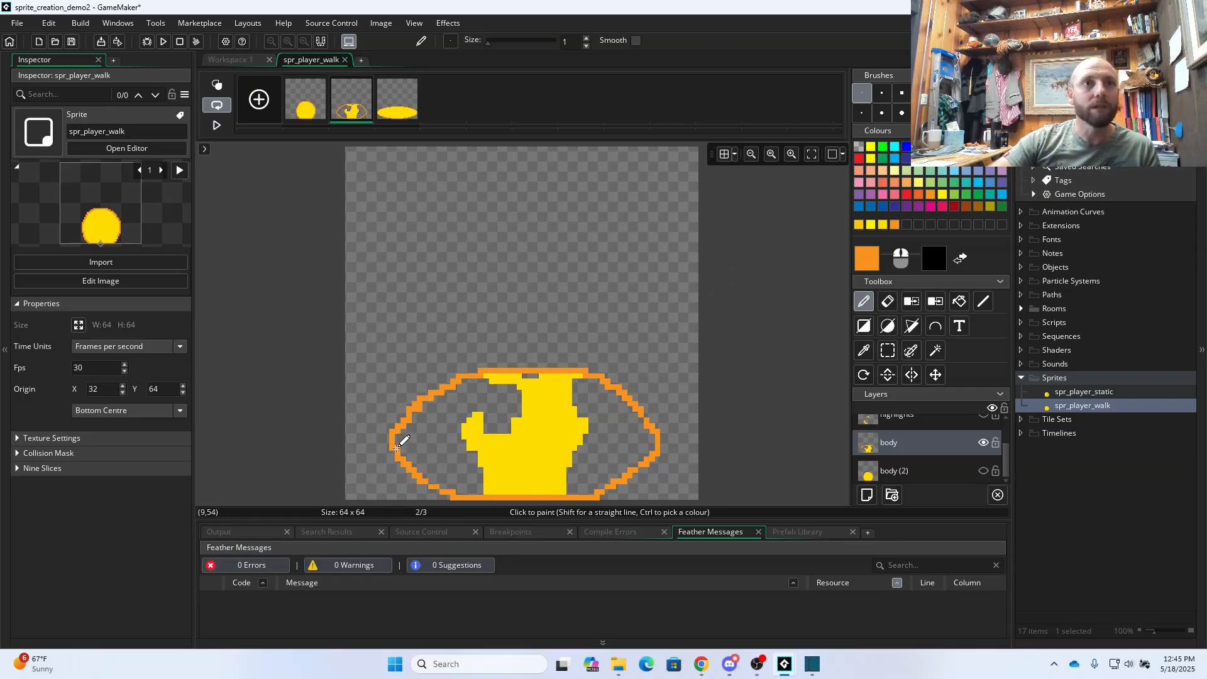
{"action": "left_click", "coordinate": [887, 301]}
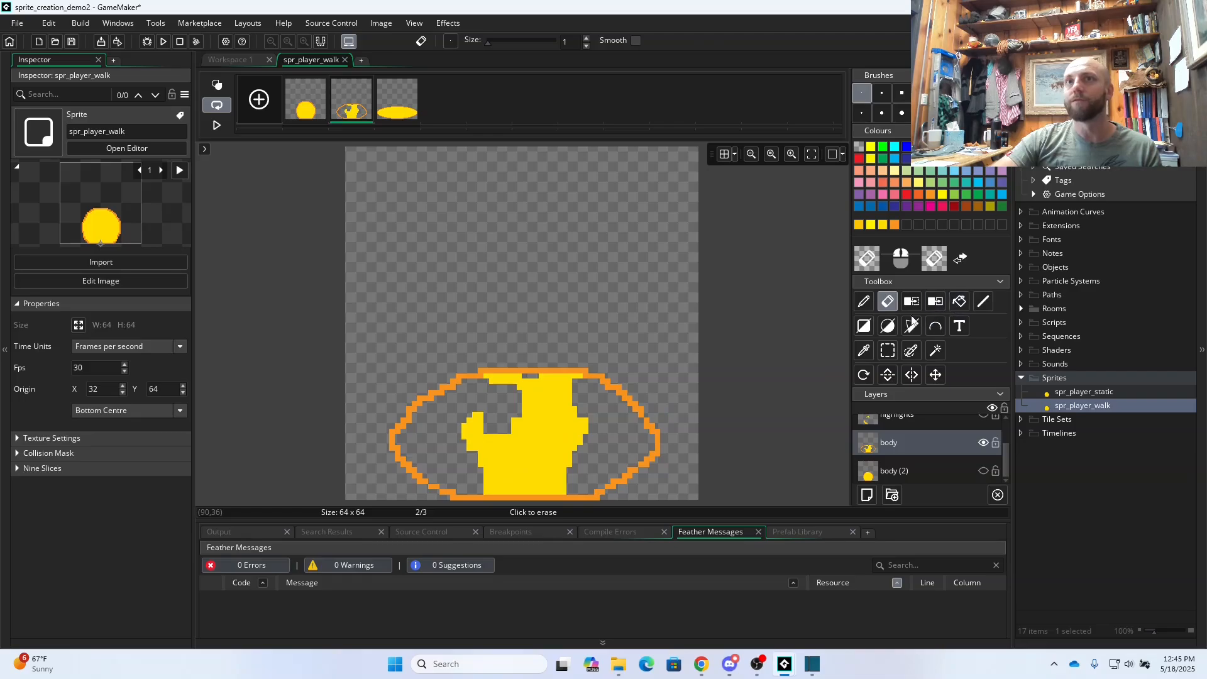
{"action": "left_click", "coordinate": [882, 224]}
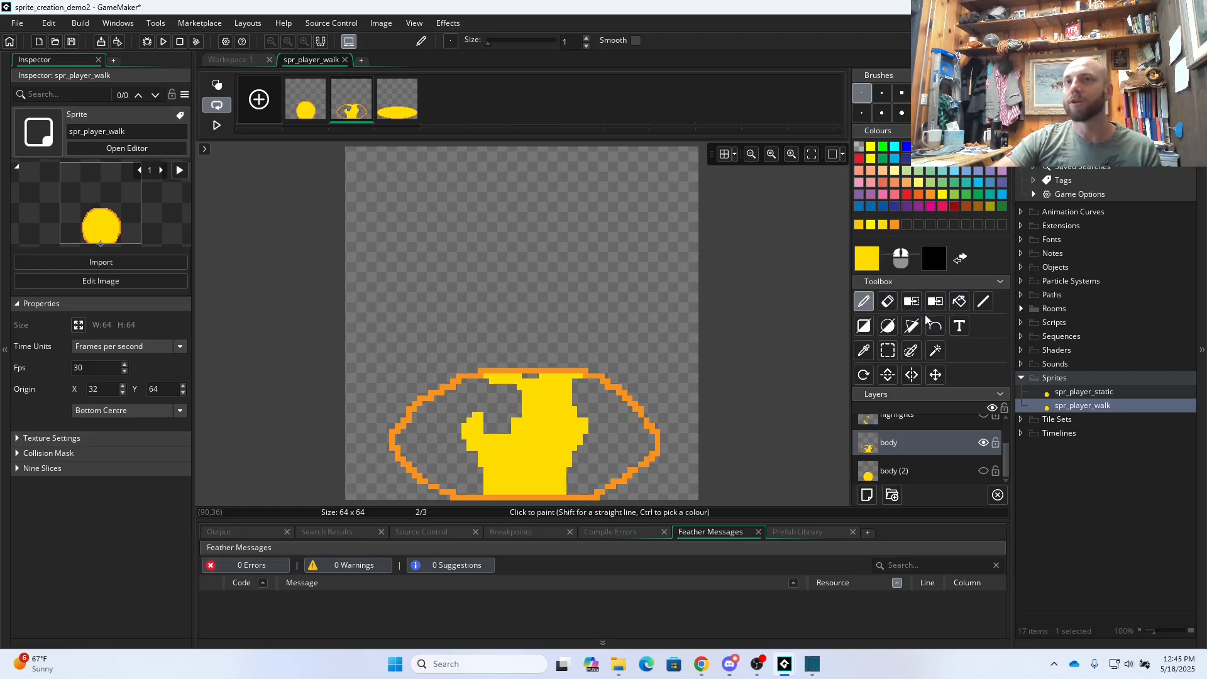
{"action": "left_click", "coordinate": [960, 301]}
{"action": "left_click", "coordinate": [639, 434]}
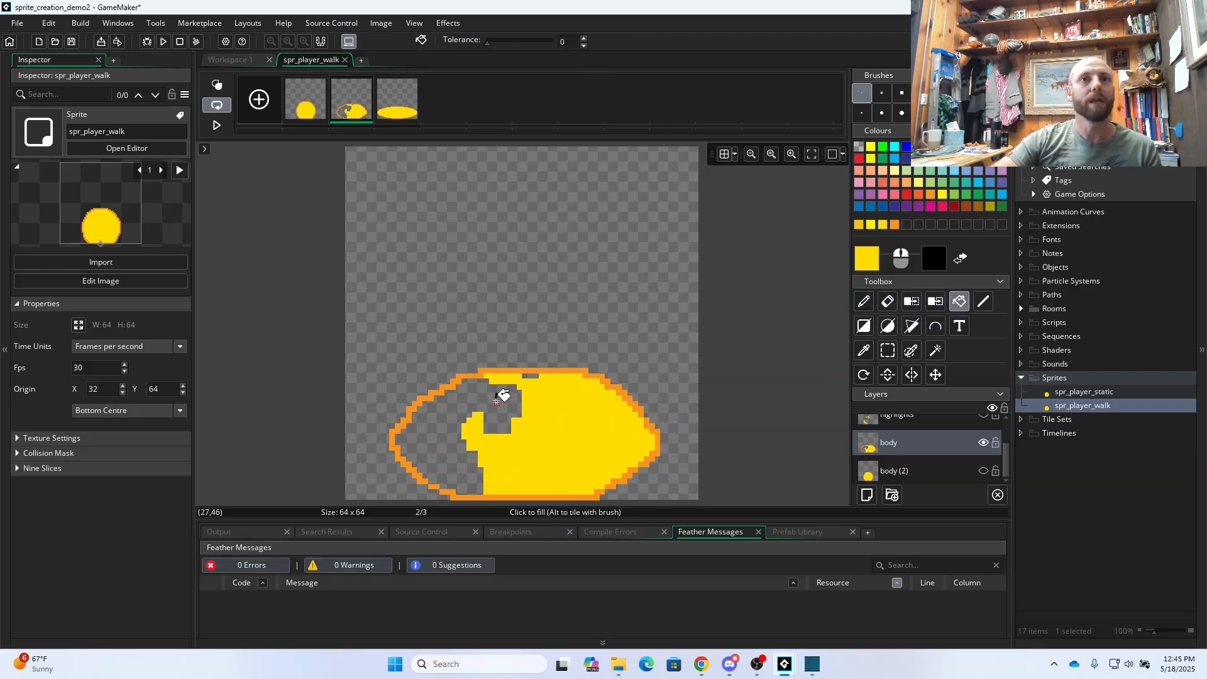
{"action": "left_click", "coordinate": [496, 400]}
{"action": "left_click", "coordinate": [531, 375]}
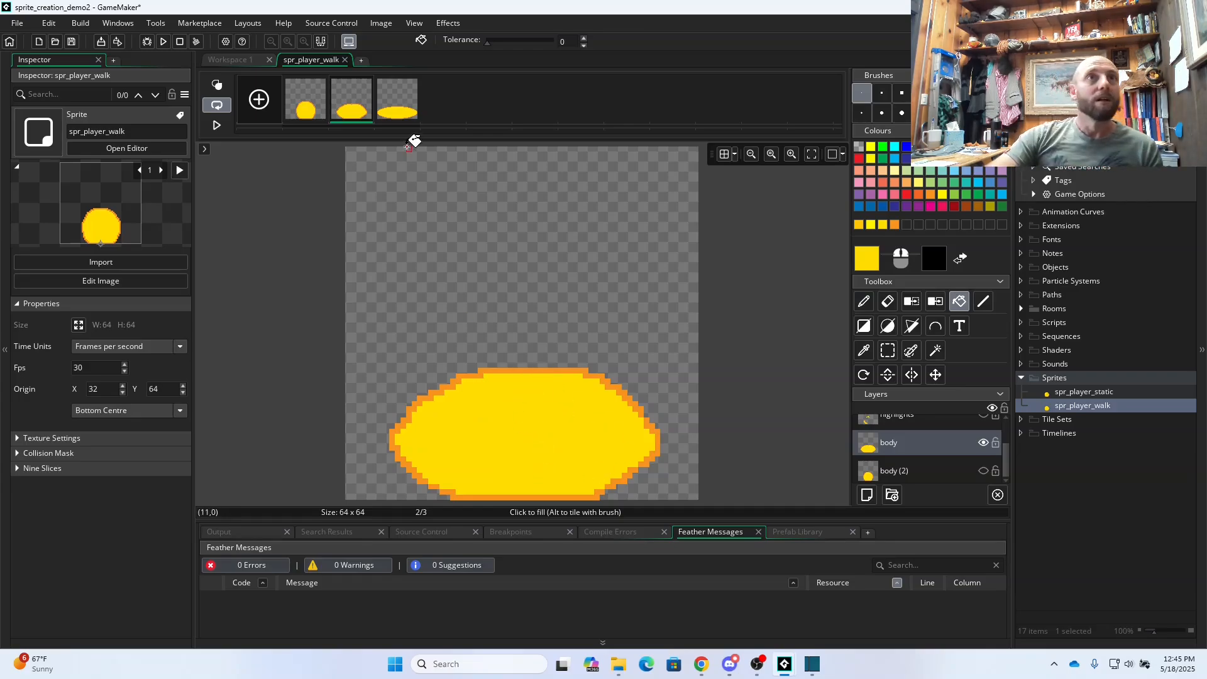
- Set the walk sprite's speed to 5 frames per second and preview the animation
{"action": "left_click", "coordinate": [408, 88]}
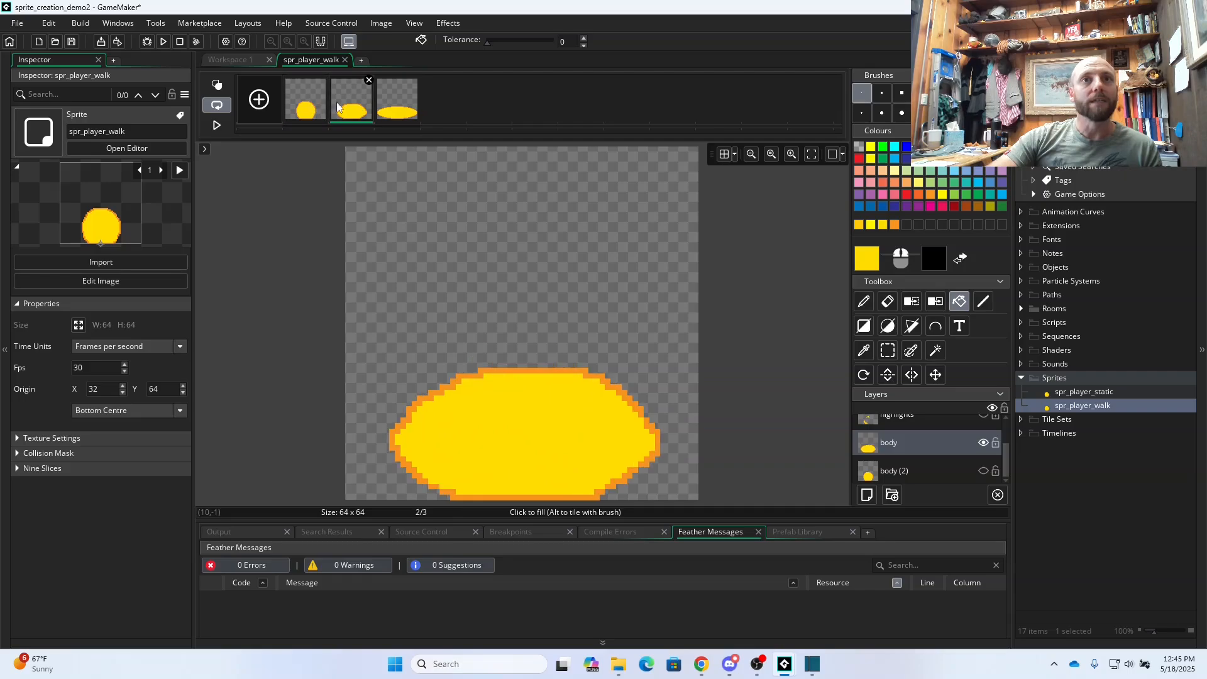
{"action": "left_click", "coordinate": [217, 124]}
{"action": "left_click", "coordinate": [217, 124]}
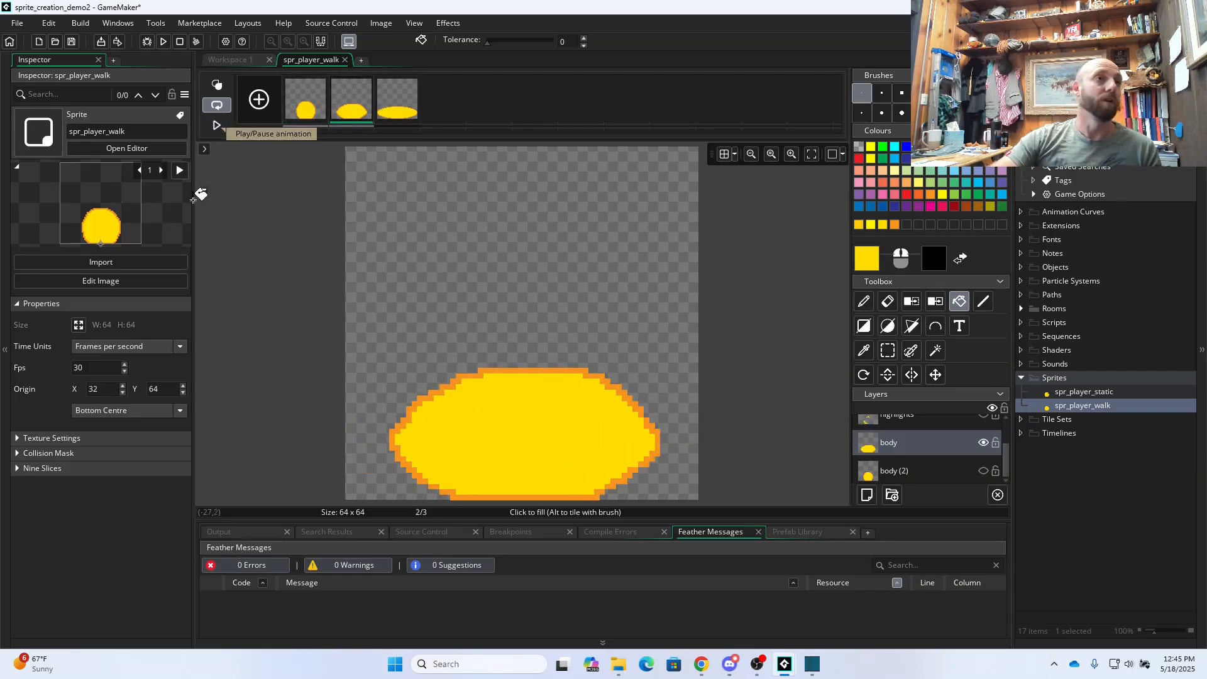
{"action": "left_click", "coordinate": [78, 367]}
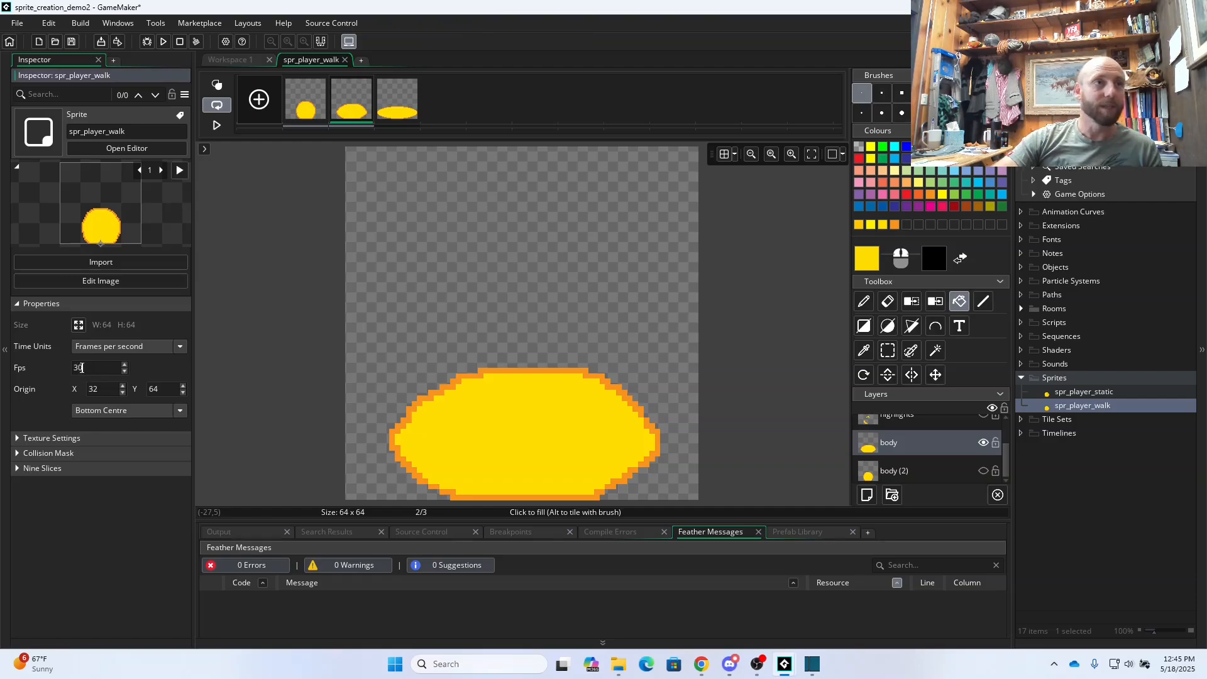
{"action": "left_click_drag", "start_coordinate": [82, 368], "coordinate": [71, 366]}
{"action": "type", "text": "5"}
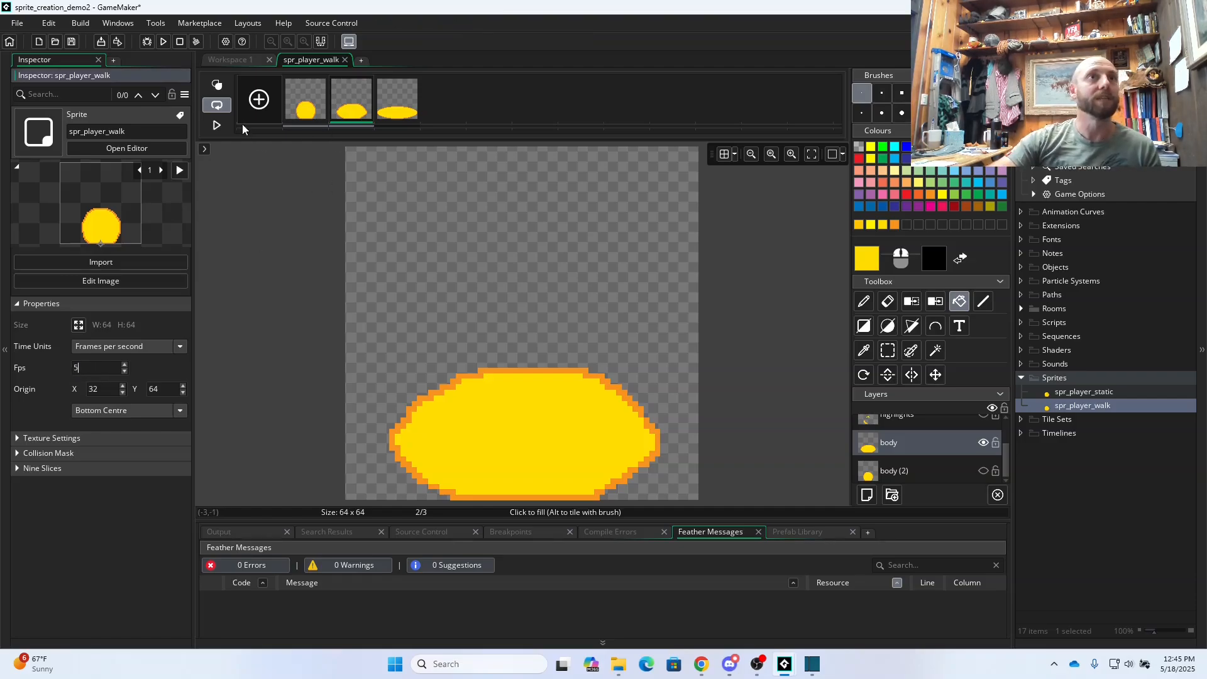
{"action": "left_click", "coordinate": [215, 125]}
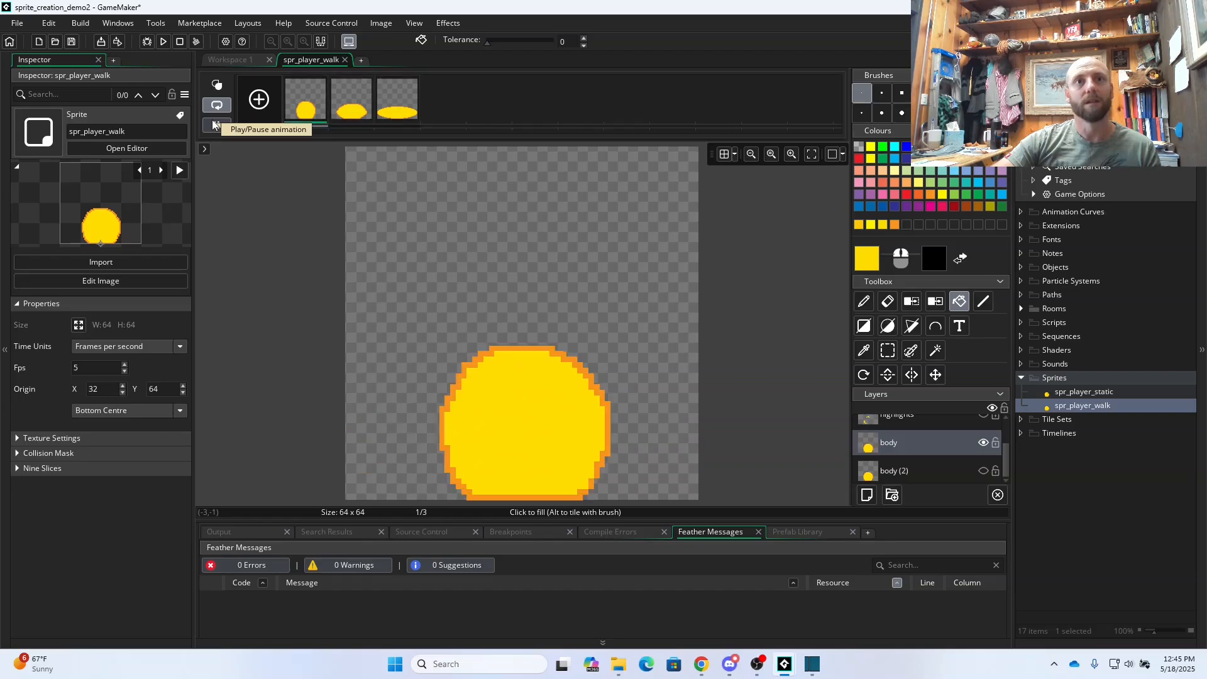
{"action": "left_click", "coordinate": [213, 124]}
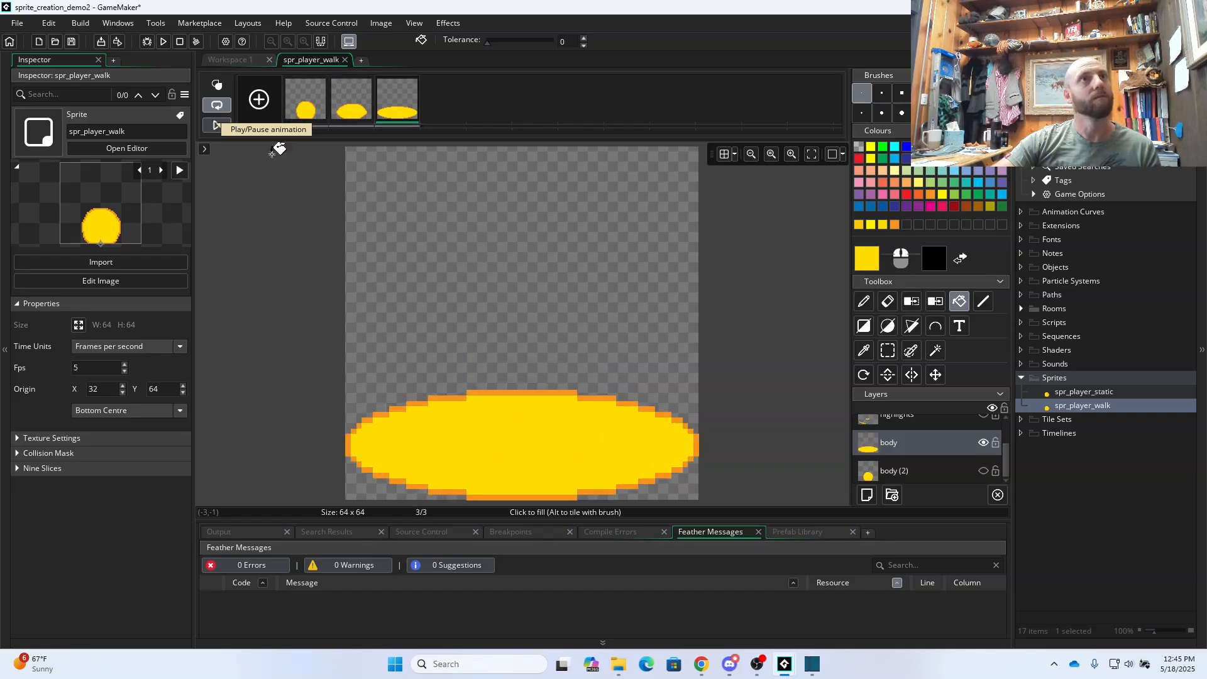
- Return to the second frame and make the eyes layer visible
{"action": "left_click", "coordinate": [350, 113]}
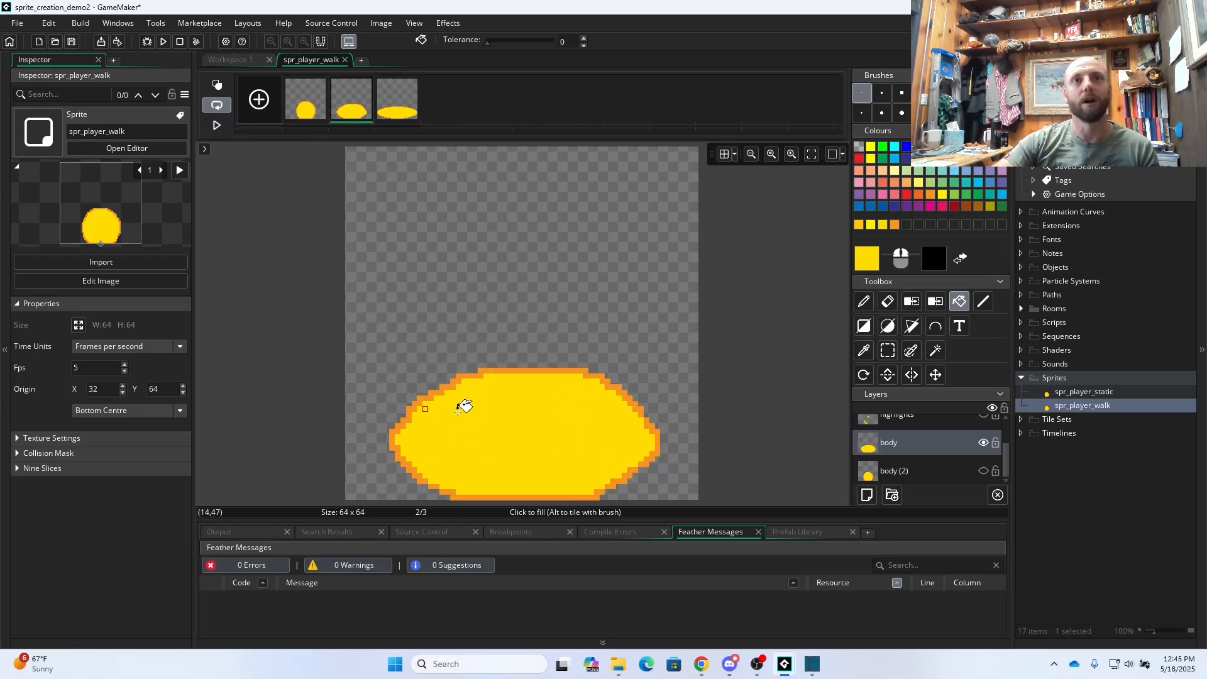
{"action": "scroll", "coordinate": [949, 435], "scroll_direction": "up", "scroll_amount": 2}
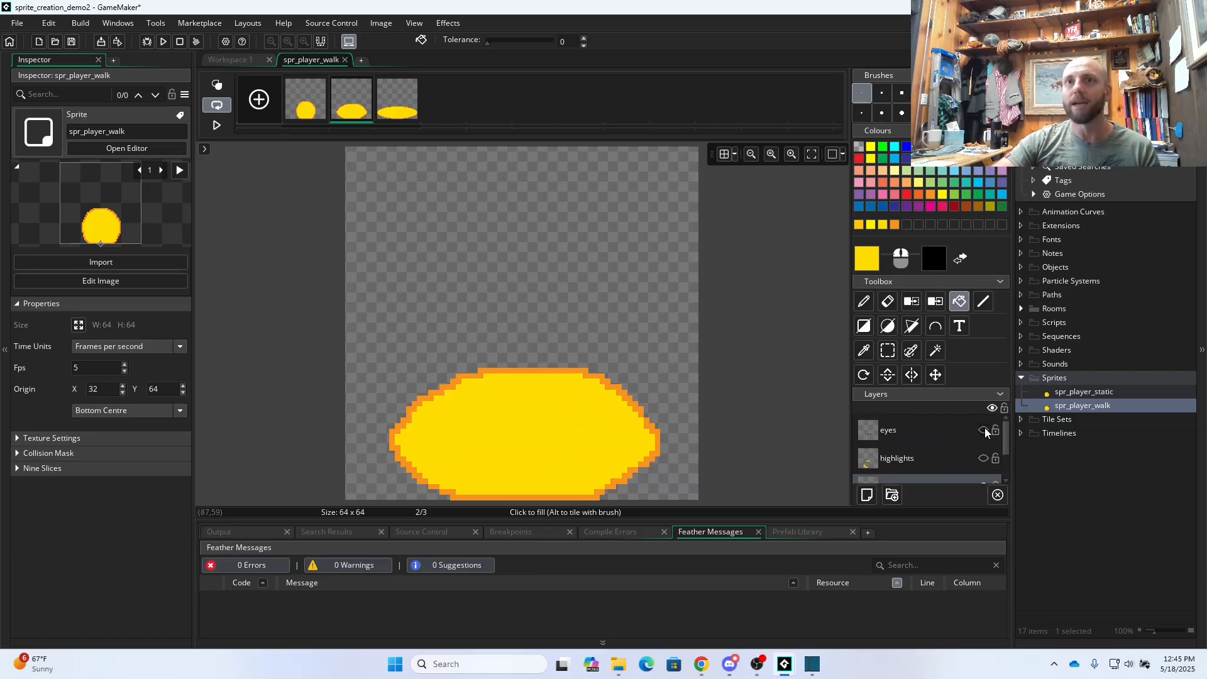
{"action": "left_click", "coordinate": [983, 430]}
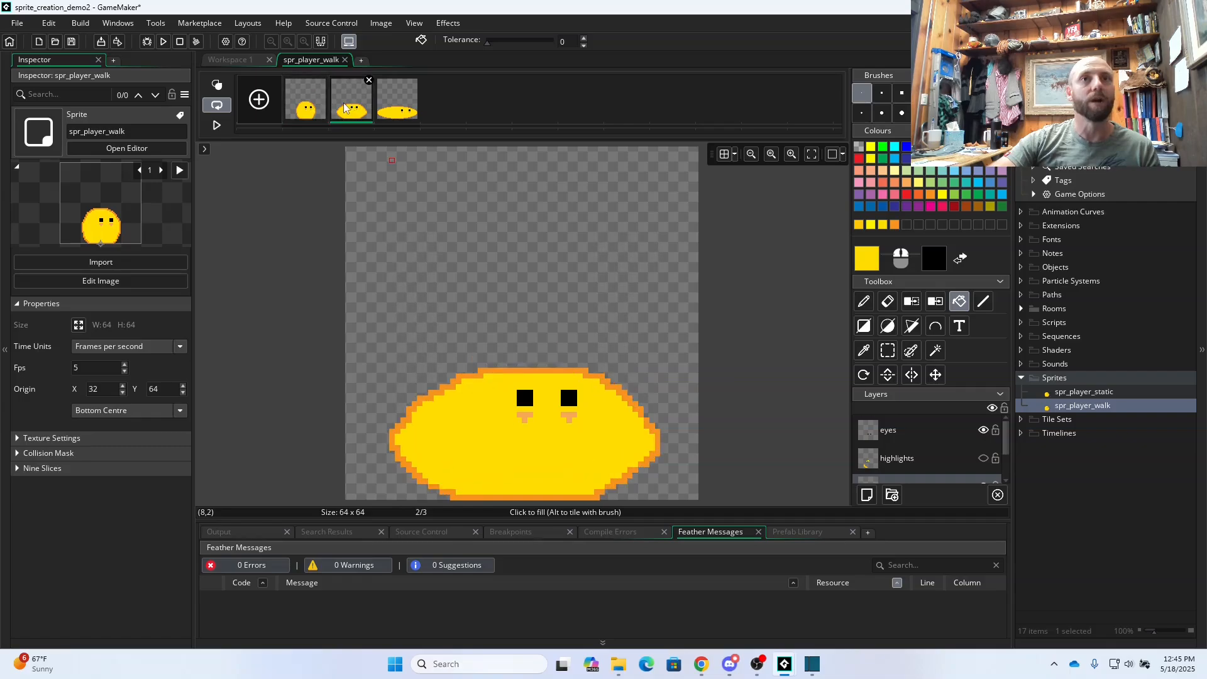
- Switch back and forth between the three frames to compare the position of the eyes
{"action": "left_click", "coordinate": [312, 107]}
{"action": "left_click", "coordinate": [346, 107]}
{"action": "left_click", "coordinate": [313, 107]}
{"action": "left_click", "coordinate": [349, 106]}
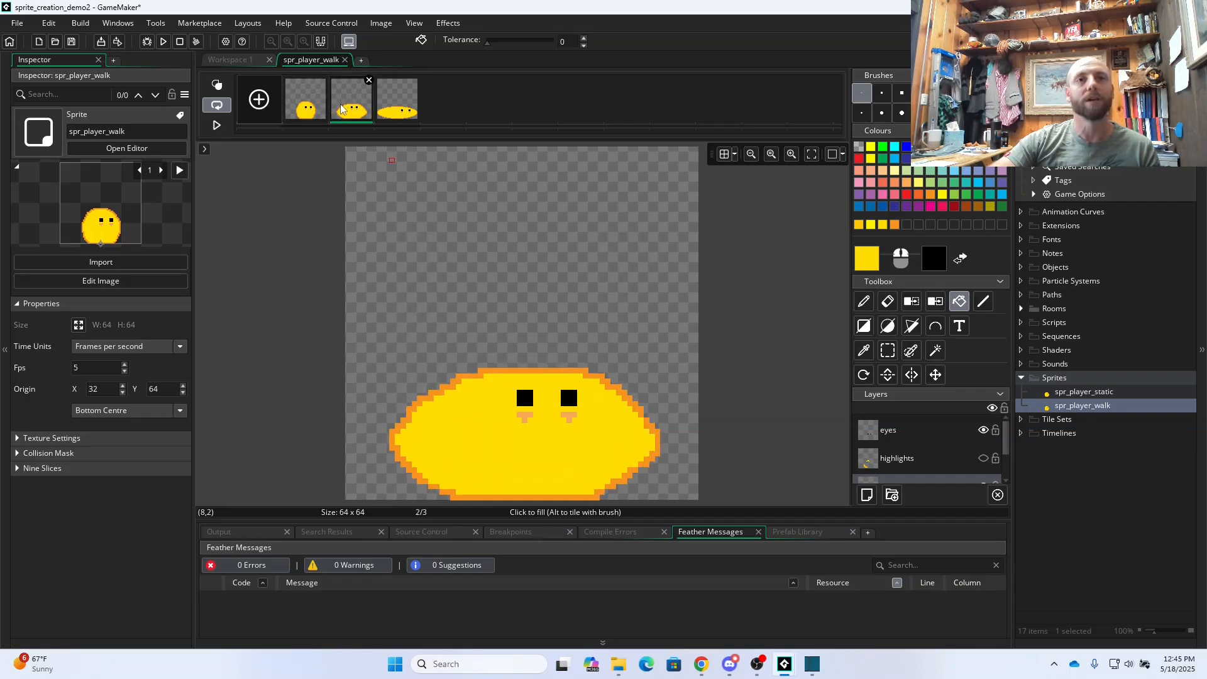
{"action": "left_click", "coordinate": [308, 107]}
{"action": "left_click", "coordinate": [348, 107]}
{"action": "left_click", "coordinate": [397, 107]}
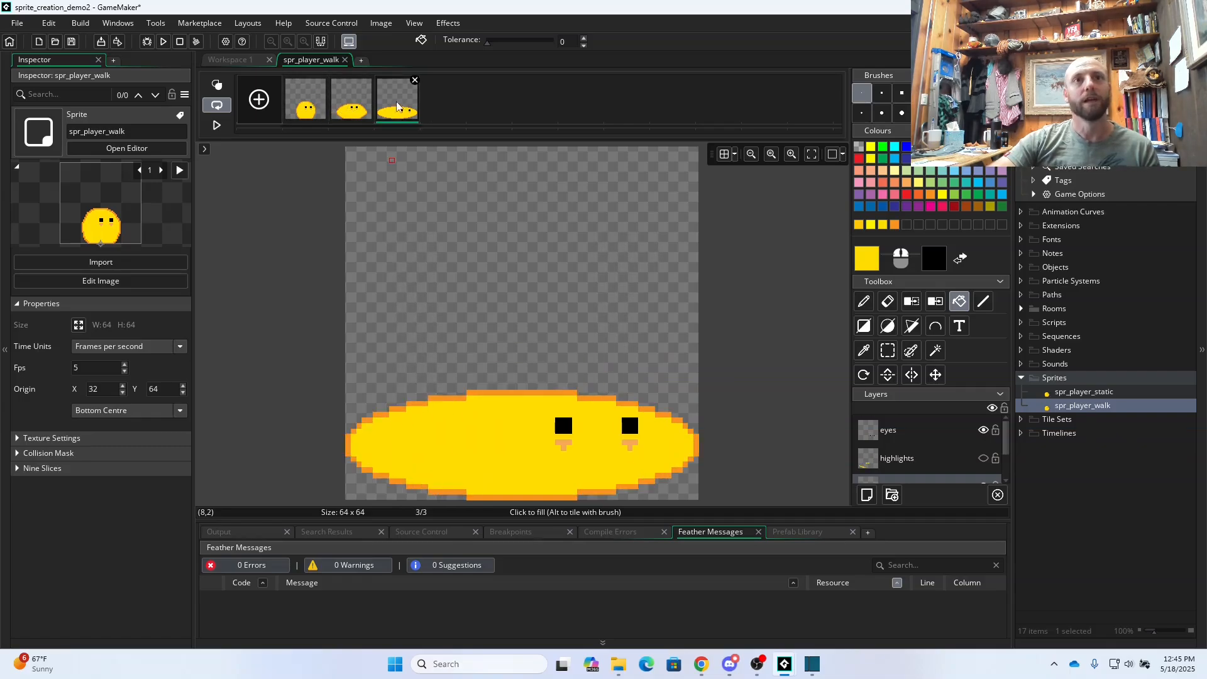
{"action": "left_click", "coordinate": [349, 107]}
{"action": "left_click", "coordinate": [397, 106]}
{"action": "left_click", "coordinate": [349, 107]}
{"action": "left_click", "coordinate": [397, 107]}
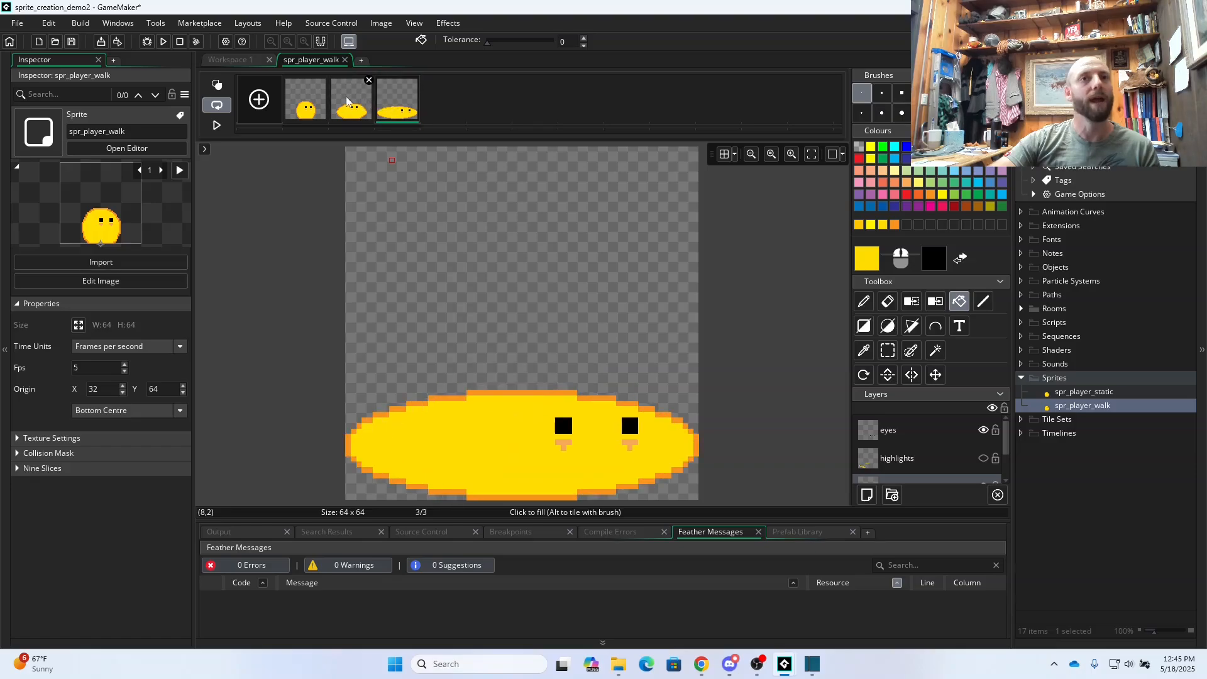
{"action": "left_click", "coordinate": [346, 102]}
{"action": "left_click", "coordinate": [381, 102]}
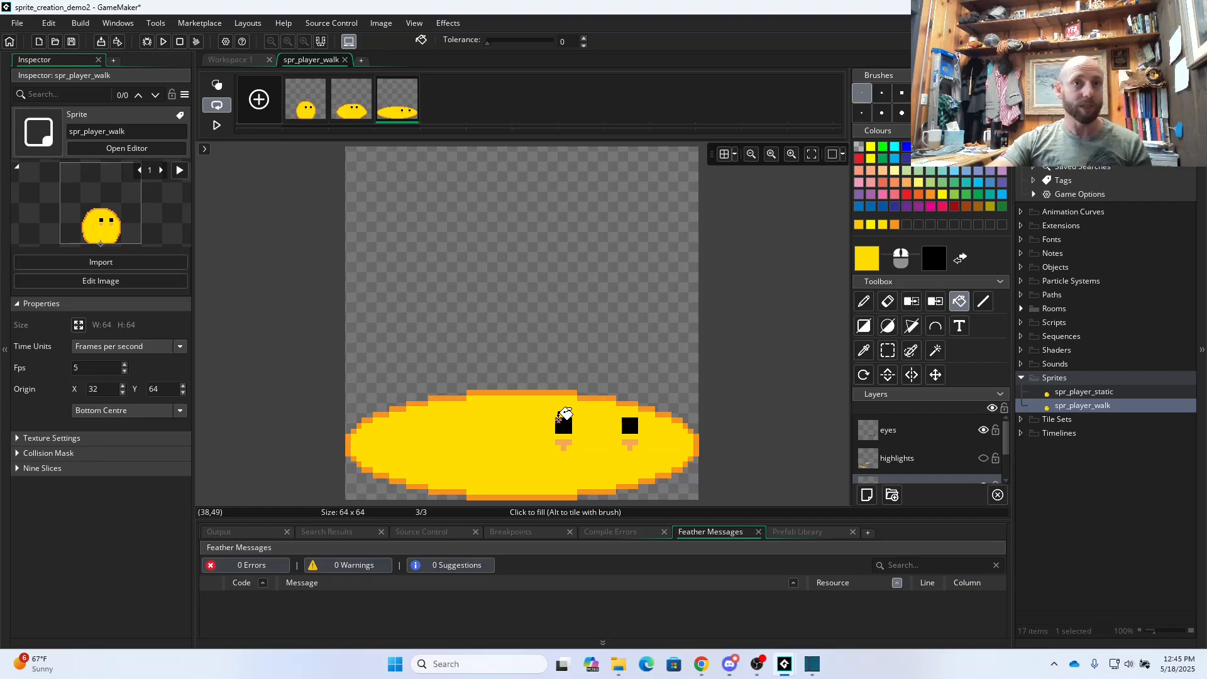
- On the second frame's eyes layer, move both eyes about 3 pixels right and 2 pixels down, and compare them with the third frame
{"action": "left_click", "coordinate": [350, 107]}
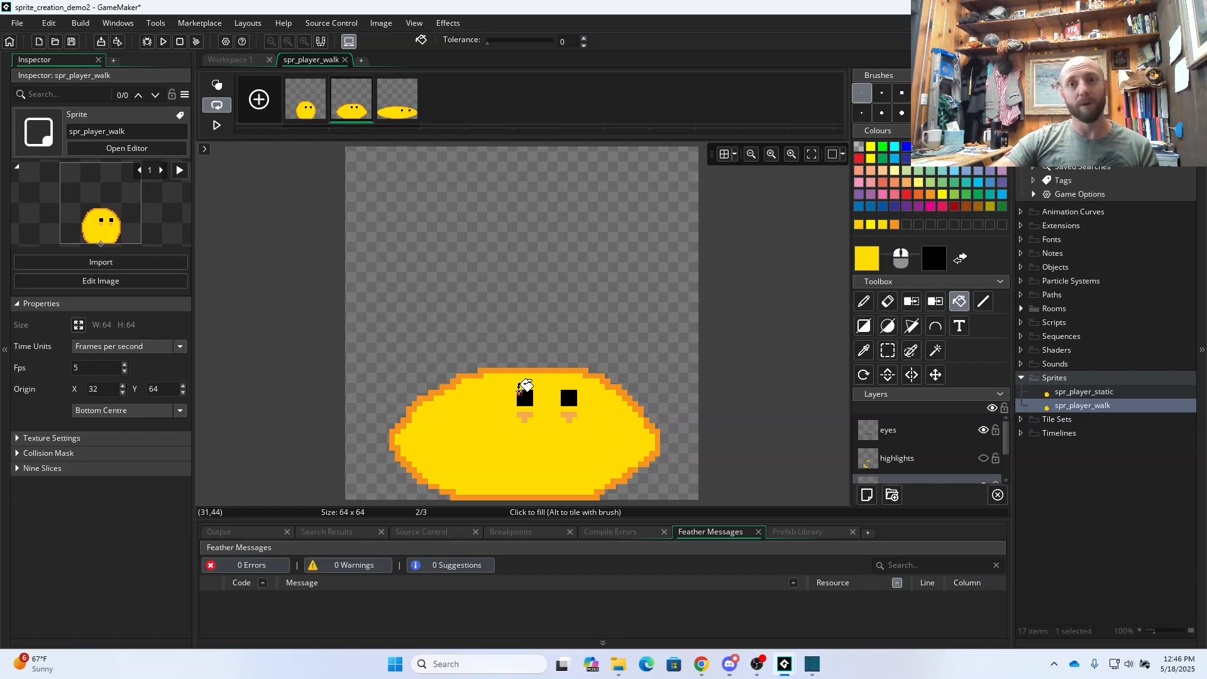
{"action": "left_click", "coordinate": [887, 350]}
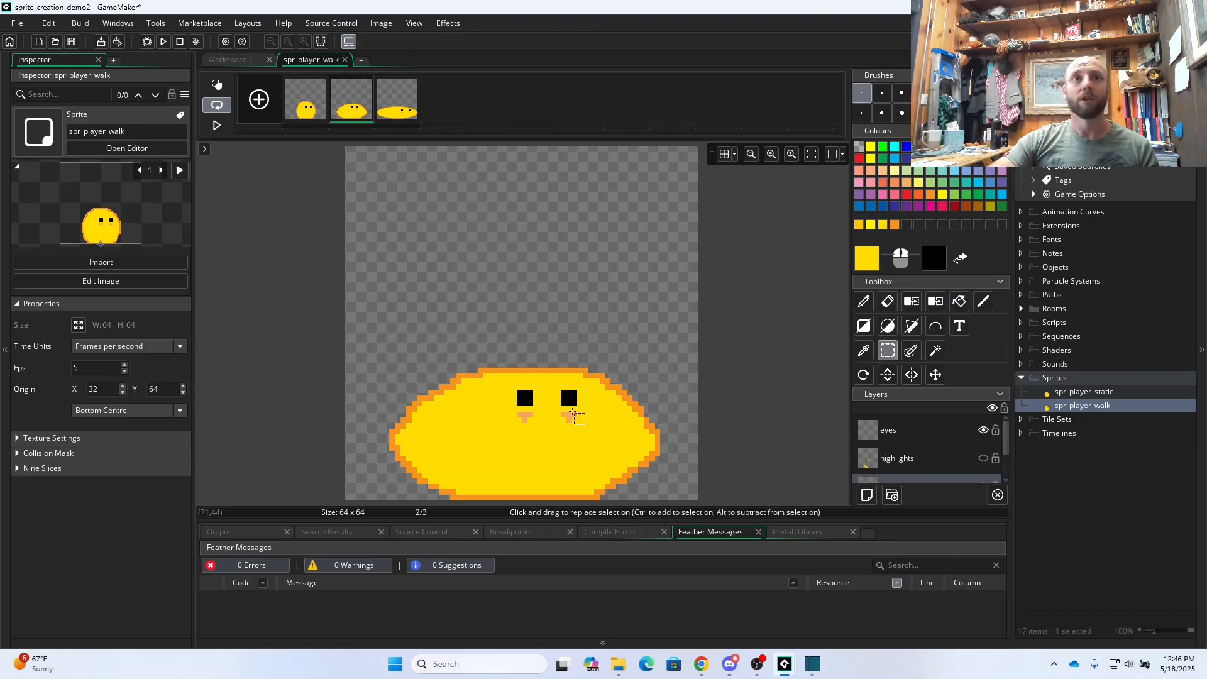
{"action": "mouse_move", "coordinate": [512, 385]}
{"action": "left_mouse_down"}
{"action": "mouse_move", "coordinate": [538, 428]}
{"action": "mouse_move", "coordinate": [528, 396]}
{"action": "left_mouse_up"}
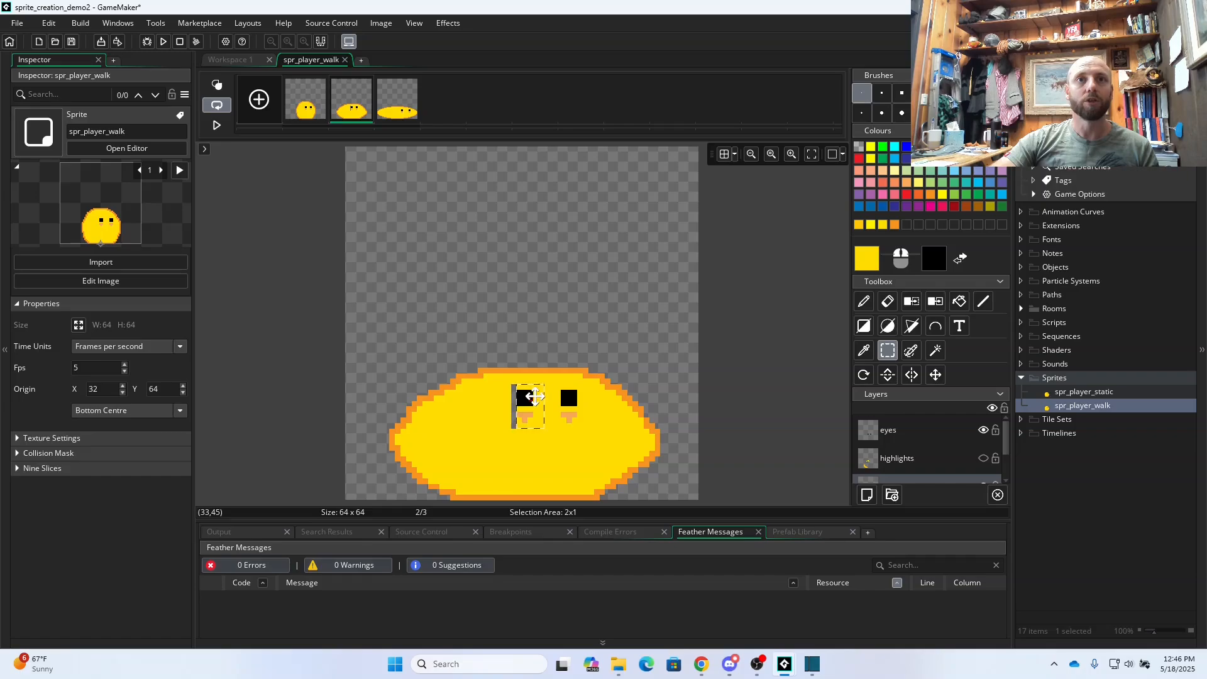
{"action": "left_click", "coordinate": [913, 427]}
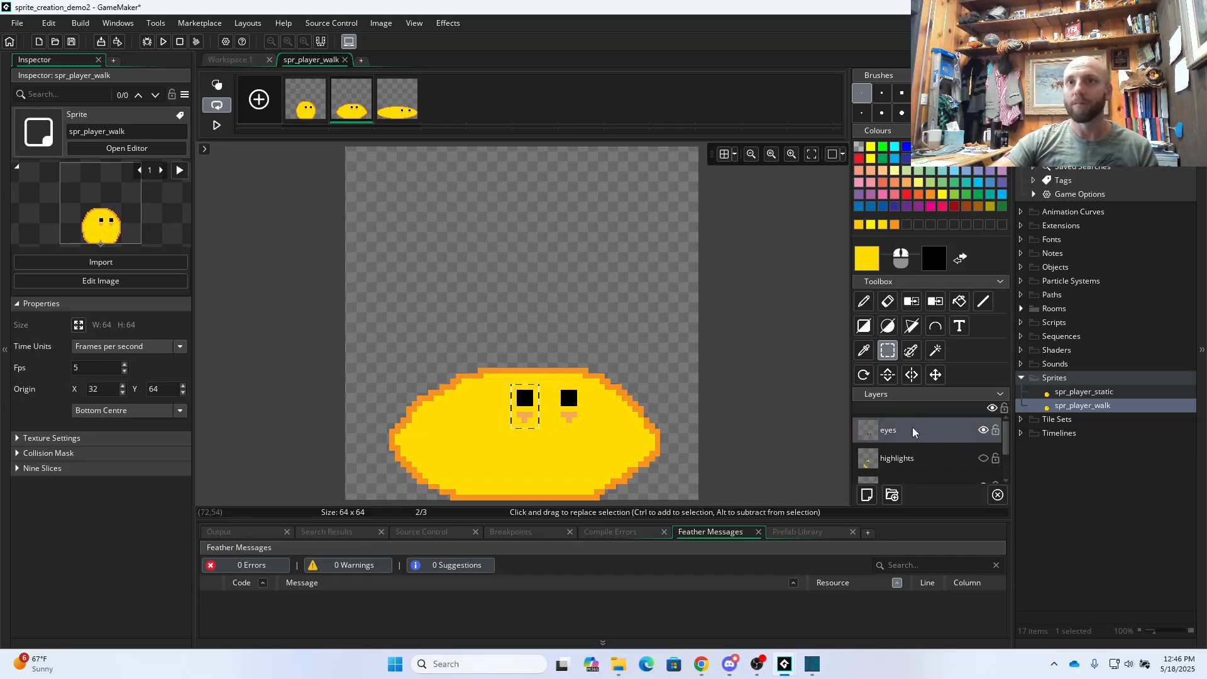
{"action": "left_click_drag", "start_coordinate": [524, 398], "coordinate": [529, 397]}
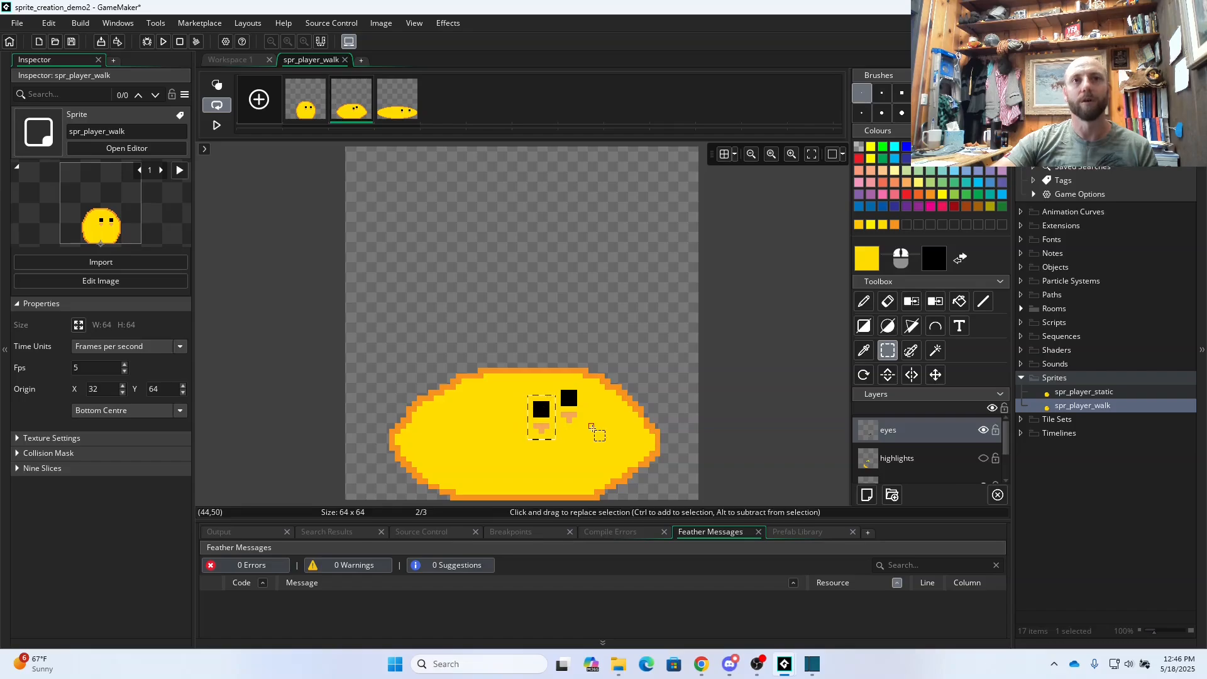
{"action": "left_click_drag", "start_coordinate": [557, 380], "coordinate": [580, 410]}
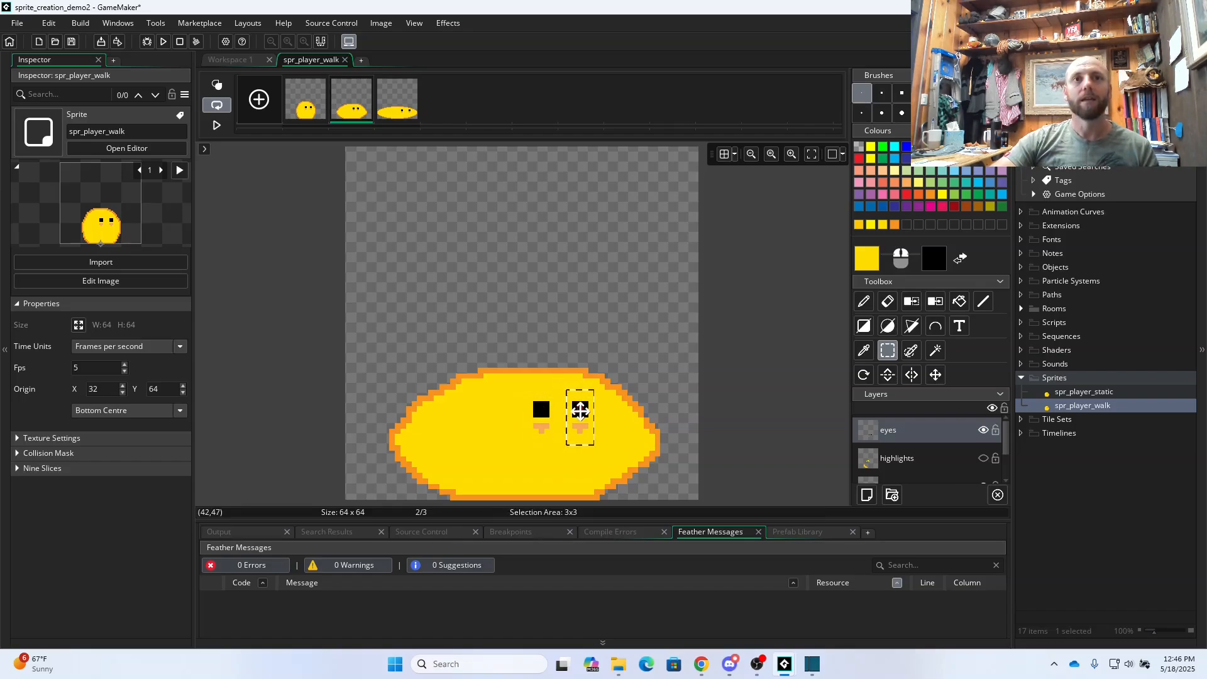
{"action": "left_click", "coordinate": [386, 110]}
{"action": "left_click", "coordinate": [361, 110]}
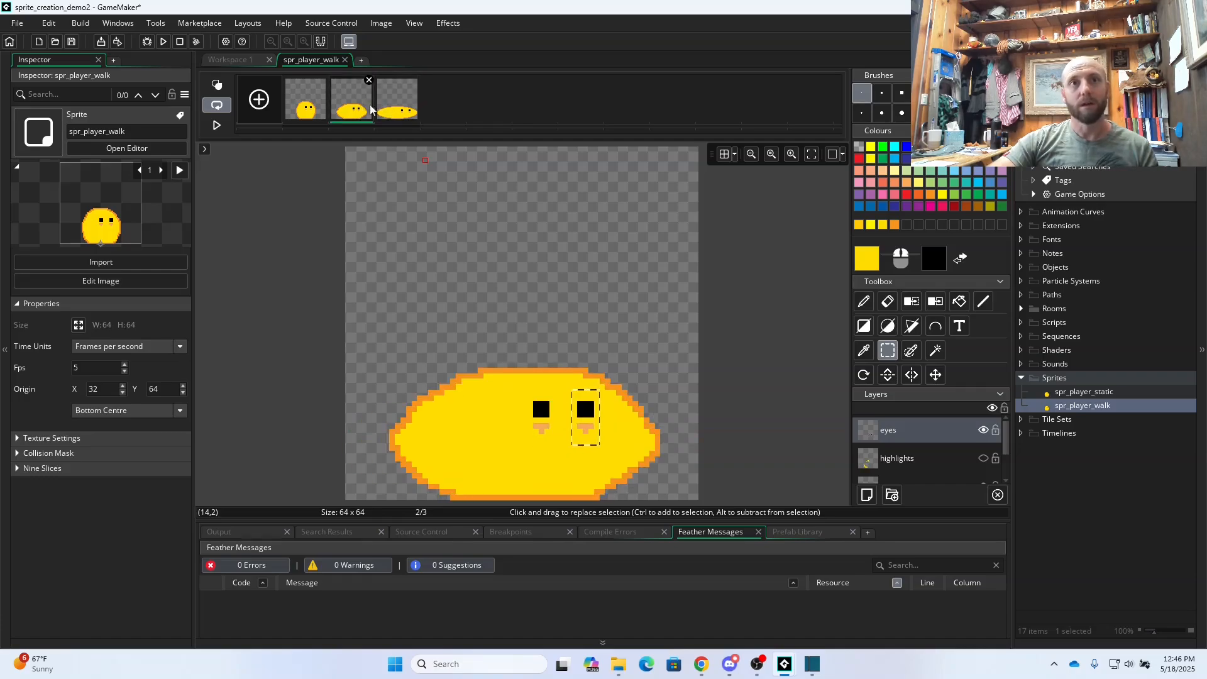
{"action": "left_click", "coordinate": [382, 110]}
{"action": "left_click", "coordinate": [356, 109]}
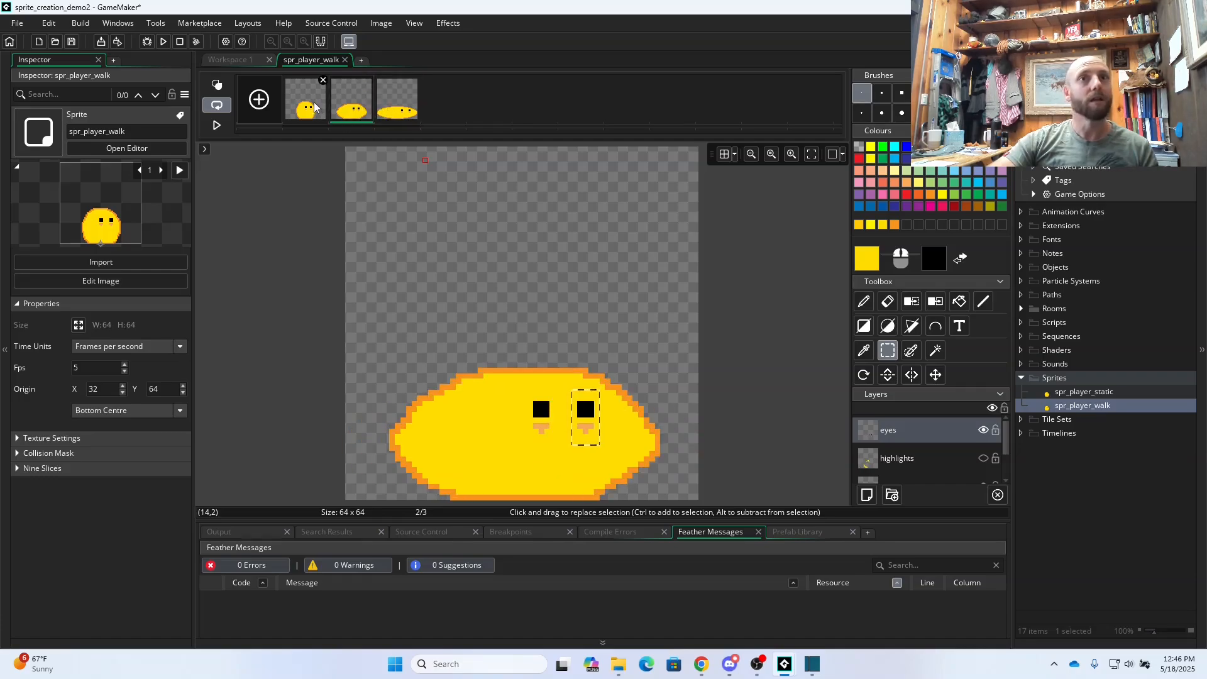
- Preview the walk animation and step through the three frames to check the eye positions
{"action": "left_click", "coordinate": [316, 107]}
{"action": "left_click", "coordinate": [345, 106]}
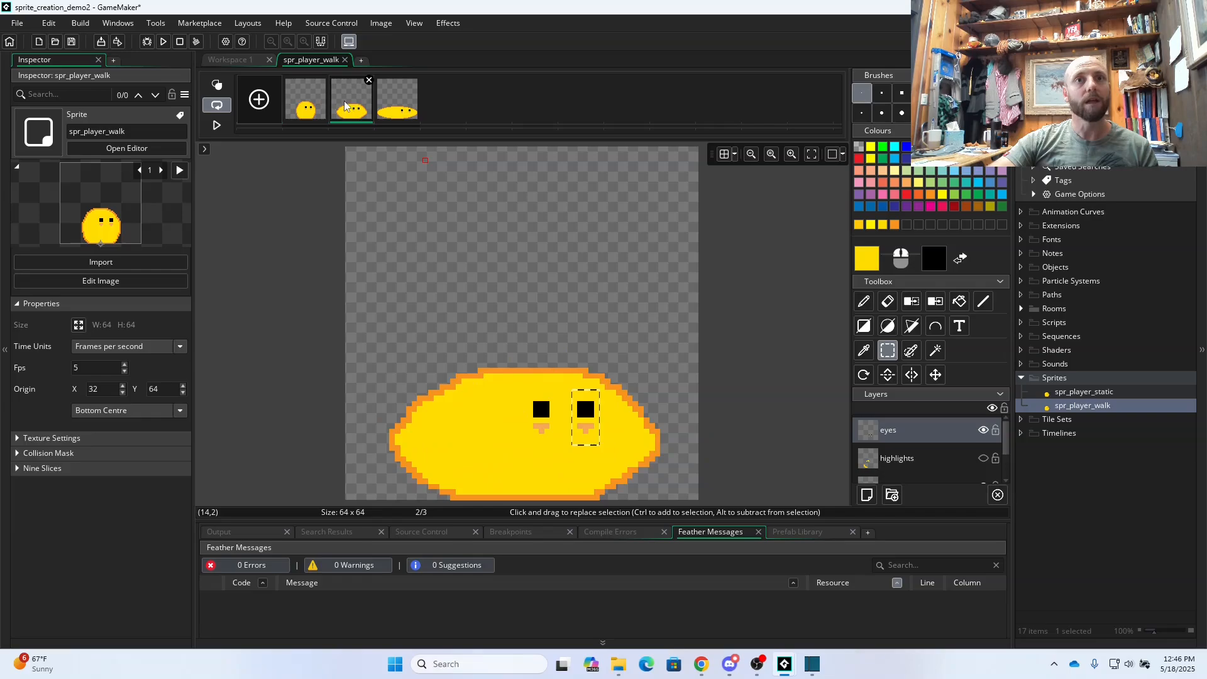
{"action": "left_click", "coordinate": [218, 126]}
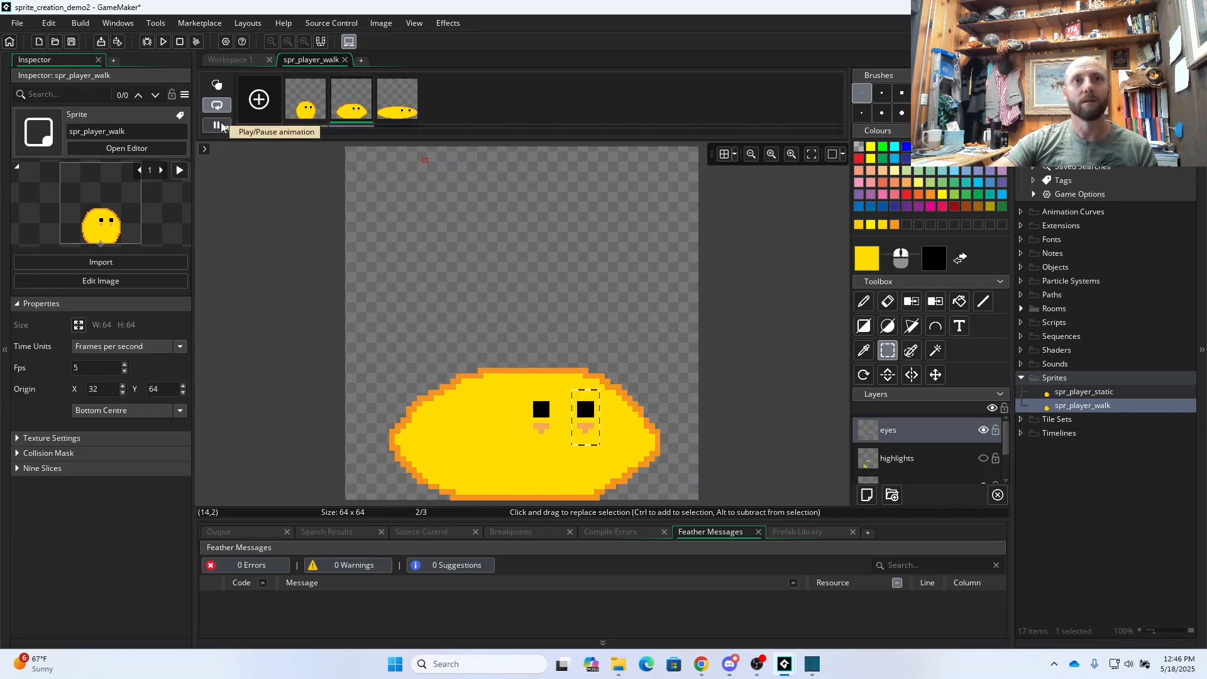
{"action": "left_click", "coordinate": [218, 125]}
{"action": "left_click", "coordinate": [306, 103]}
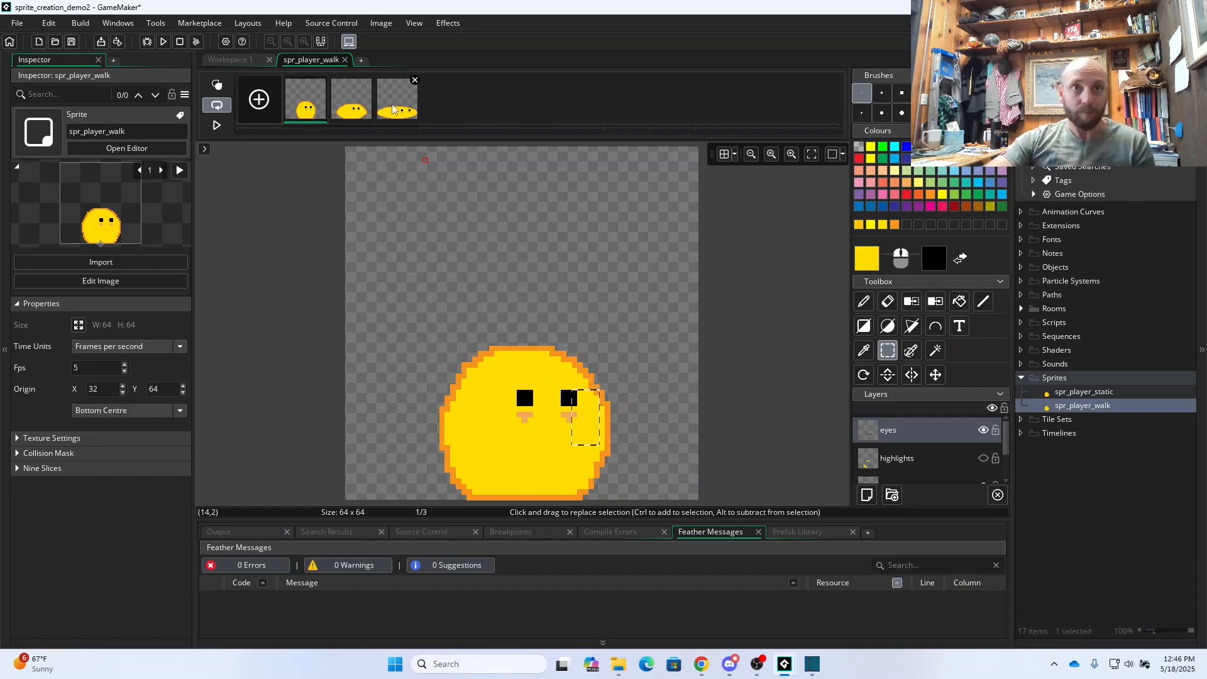
{"action": "left_click", "coordinate": [371, 100]}
{"action": "left_click", "coordinate": [386, 100]}
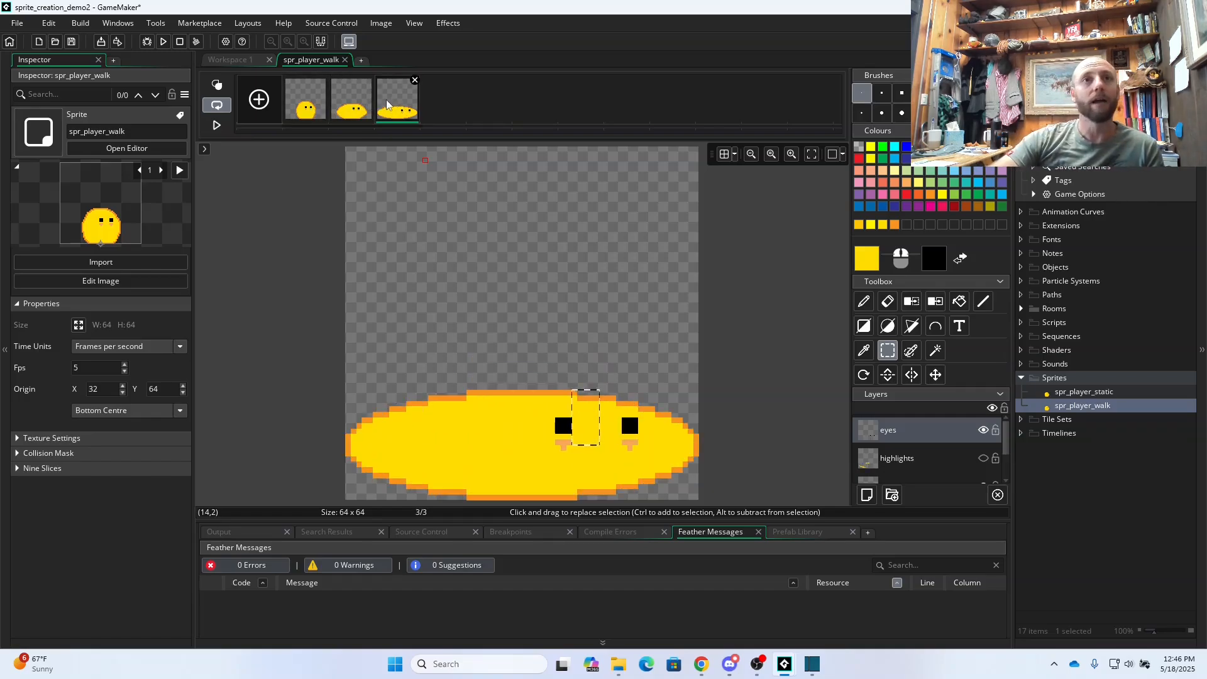
- Return to the second frame and make the highlights layer visible
{"action": "left_click", "coordinate": [349, 100]}
{"action": "left_click", "coordinate": [983, 458]}
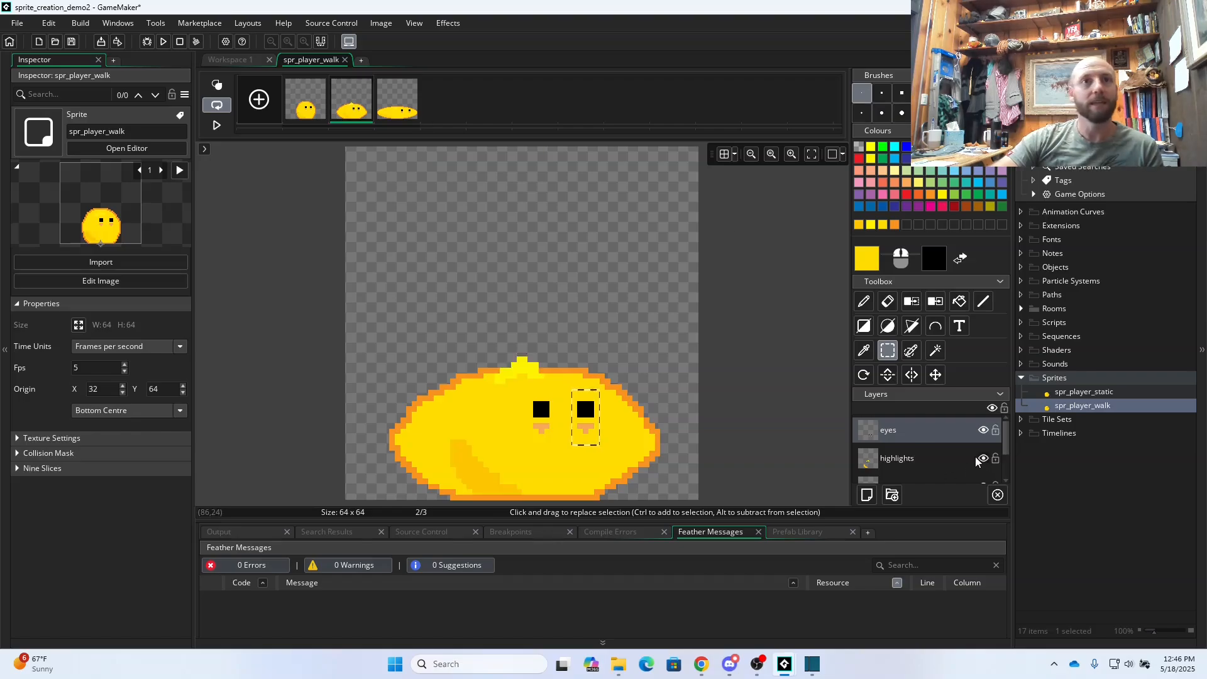
- Switch between the three frames to compare the position and shape of the upper highlight and lower shading
{"action": "left_click", "coordinate": [390, 112]}
{"action": "left_click", "coordinate": [362, 112]}
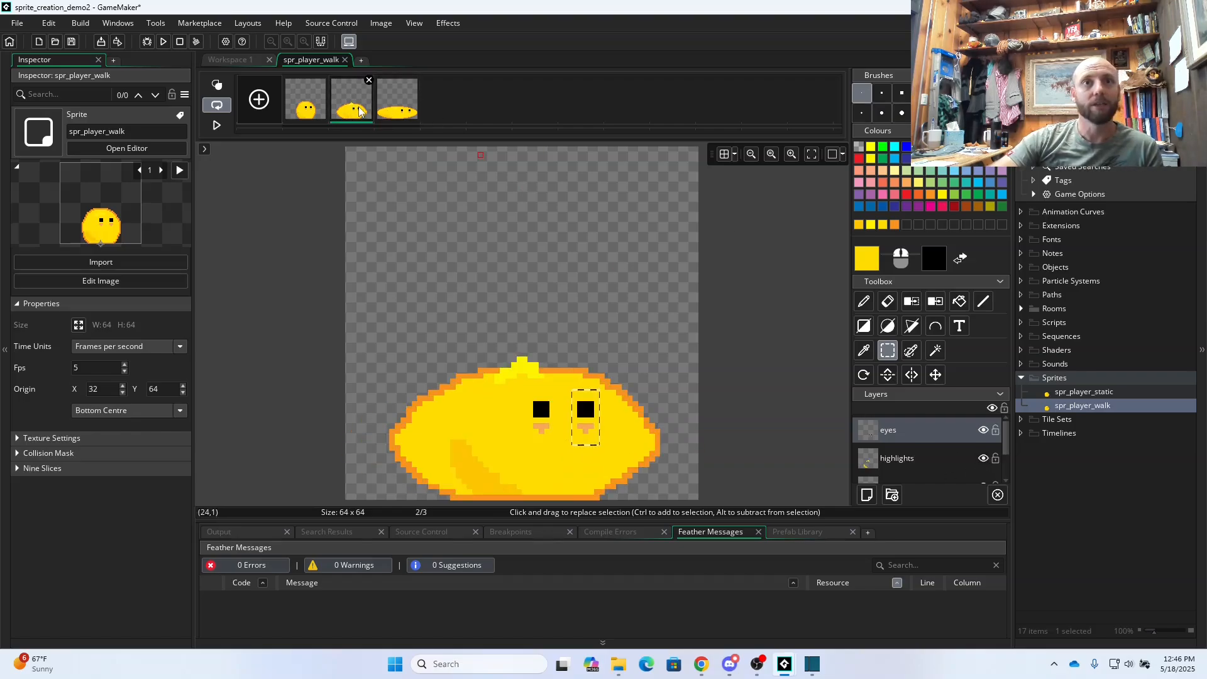
{"action": "left_click", "coordinate": [317, 112]}
{"action": "left_click", "coordinate": [350, 112]}
{"action": "left_click", "coordinate": [381, 111]}
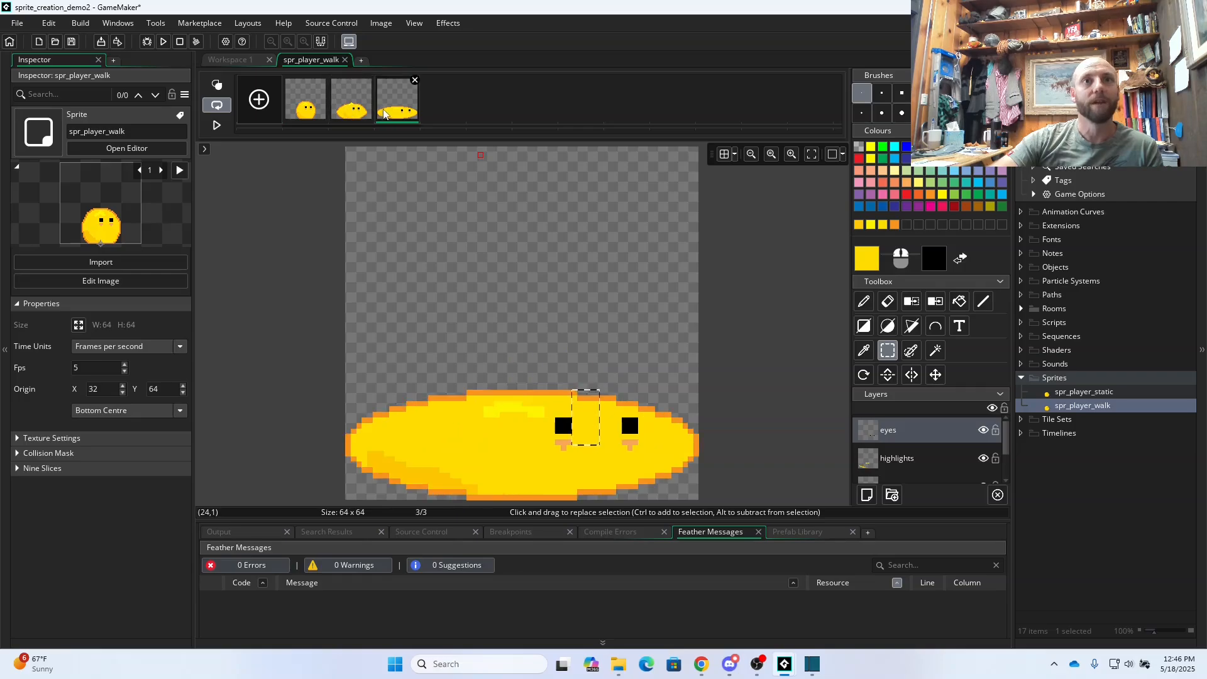
{"action": "left_click", "coordinate": [362, 112]}
{"action": "left_click", "coordinate": [309, 108]}
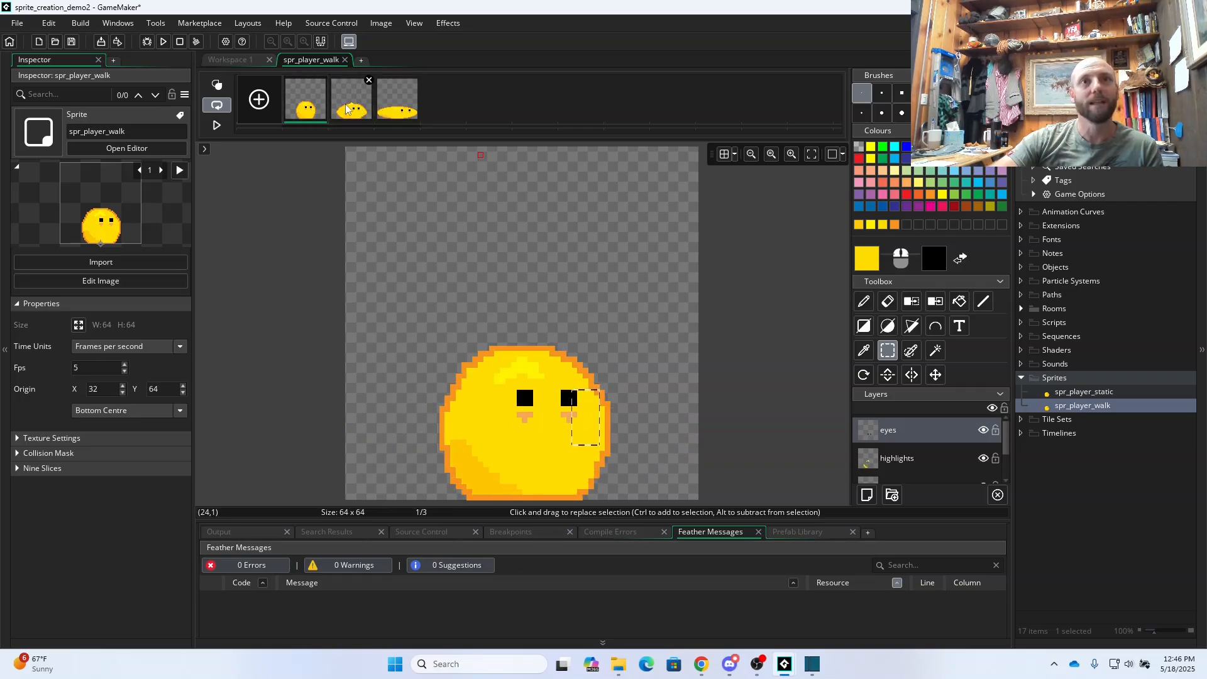
{"action": "left_click", "coordinate": [398, 112]}
{"action": "left_click", "coordinate": [362, 112]}
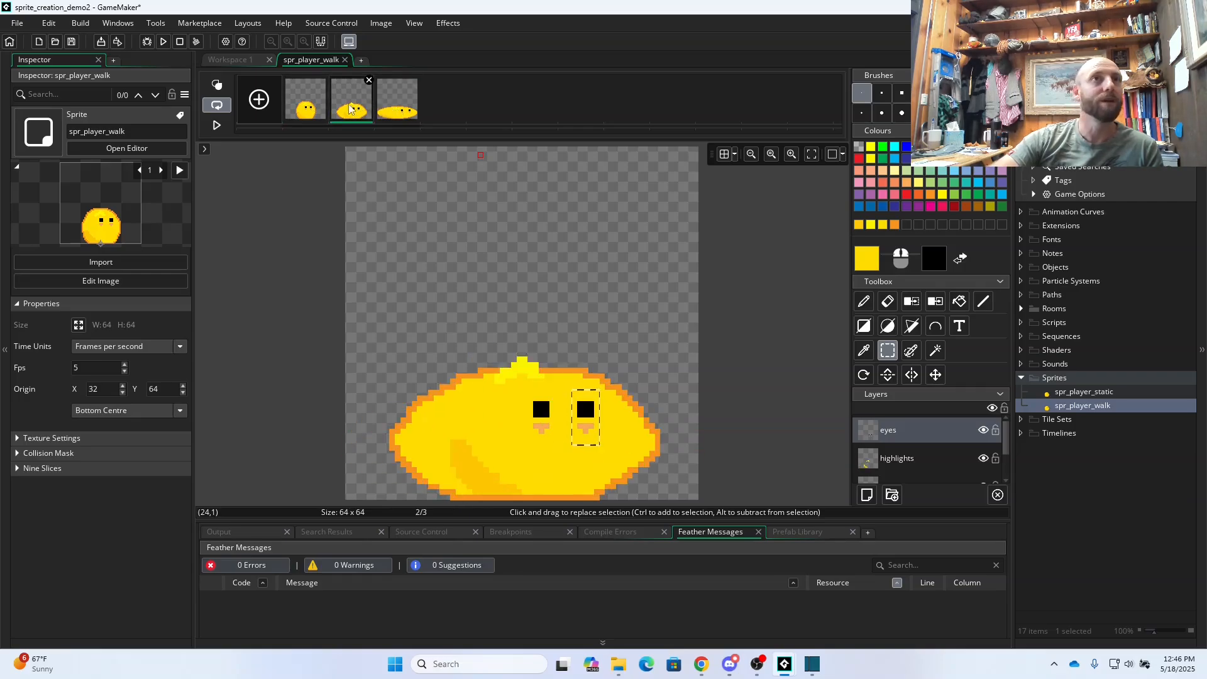
{"action": "left_click", "coordinate": [312, 110]}
{"action": "left_click", "coordinate": [395, 112]}
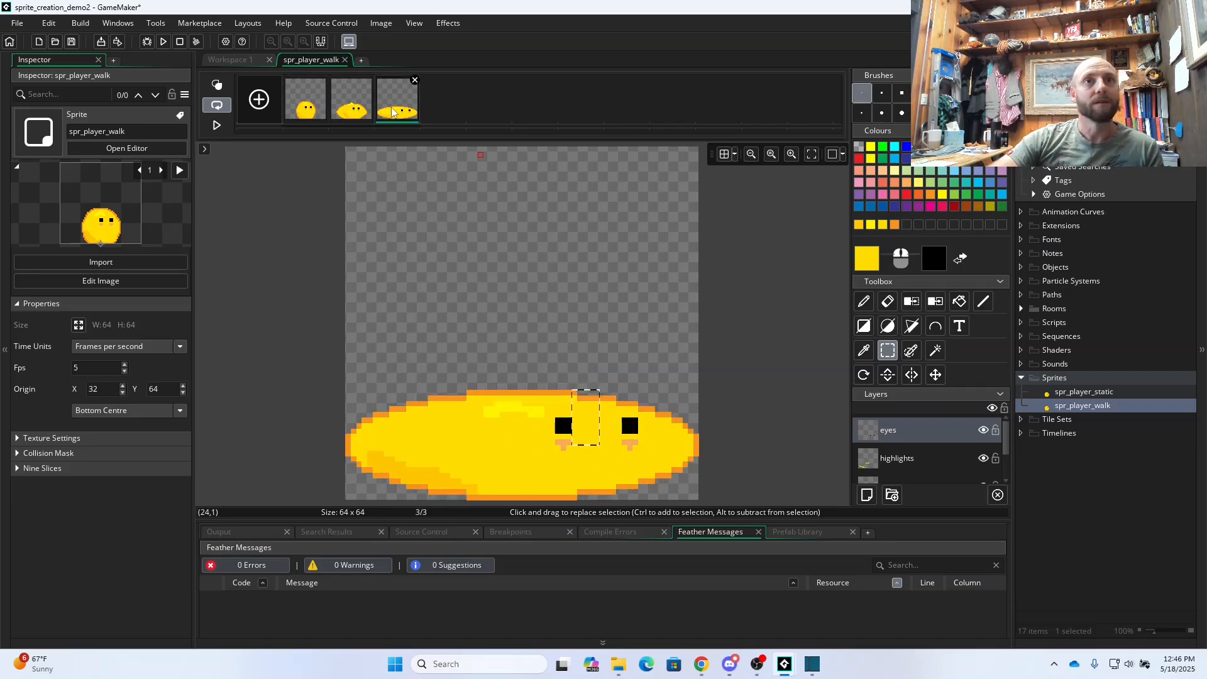
{"action": "left_click", "coordinate": [318, 113]}
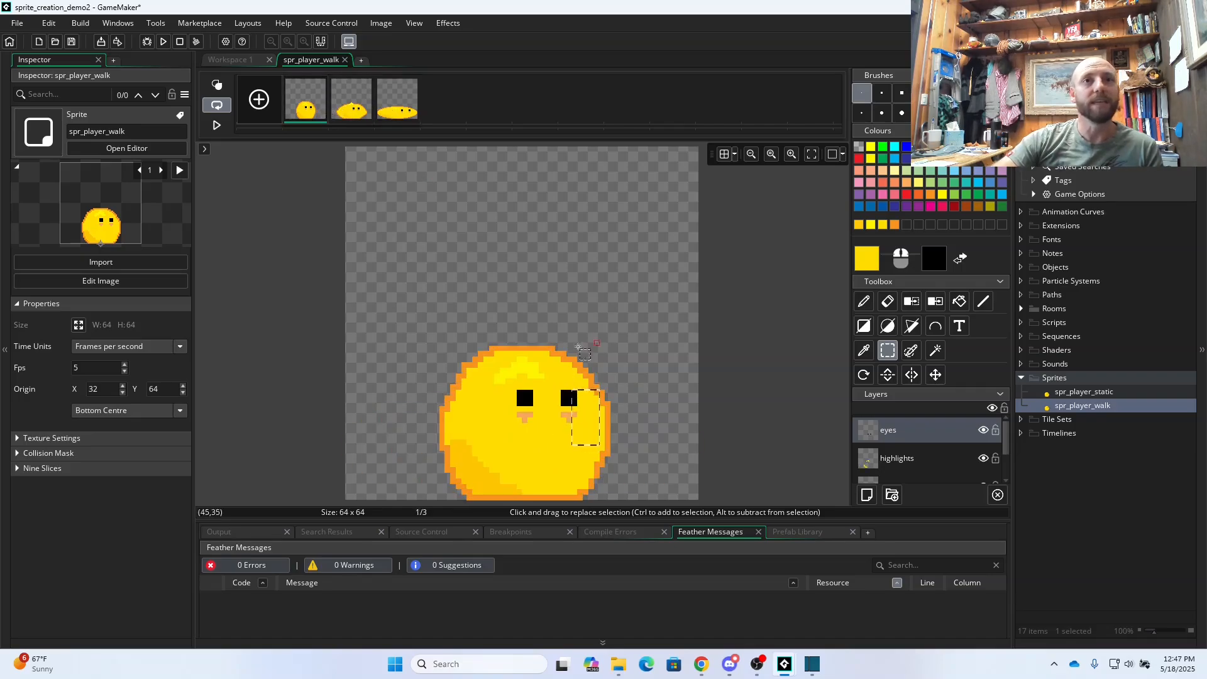
- On the second frame's highlights layer, select the upper highlight and move it about 1 pixel left and 3 pixels down, inside the outline
{"action": "left_click_drag", "start_coordinate": [492, 354], "coordinate": [551, 390]}
{"action": "left_click", "coordinate": [400, 116]}
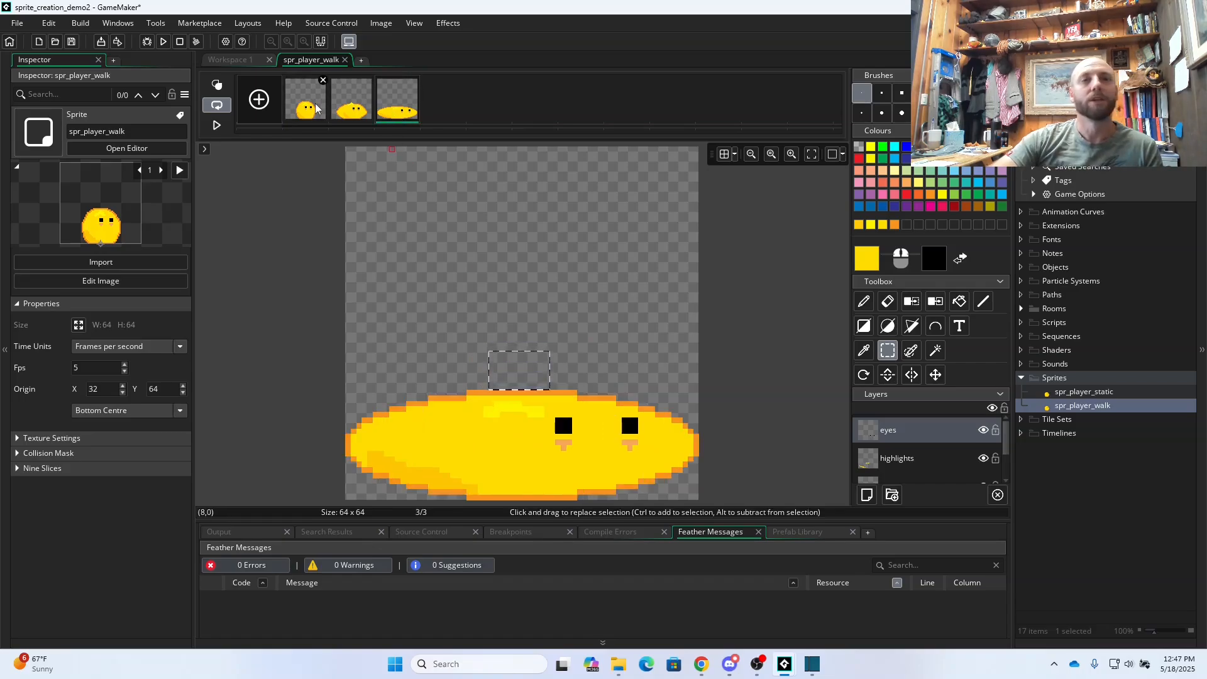
{"action": "left_click", "coordinate": [316, 108]}
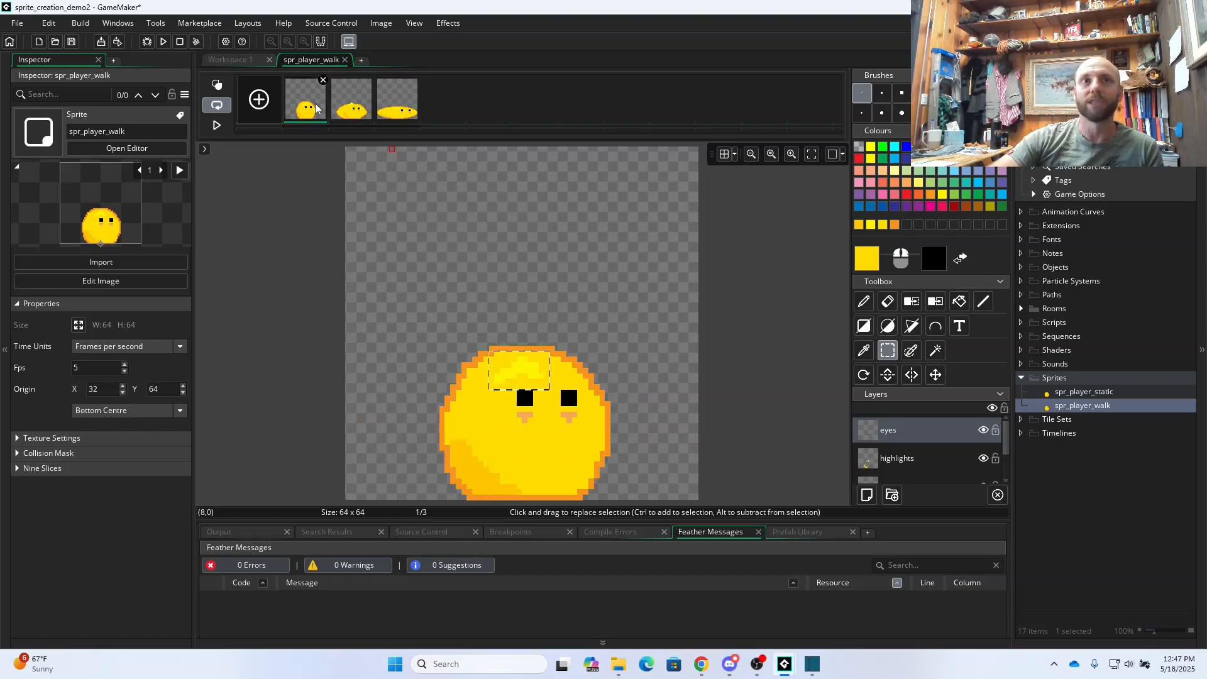
{"action": "left_click", "coordinate": [351, 104]}
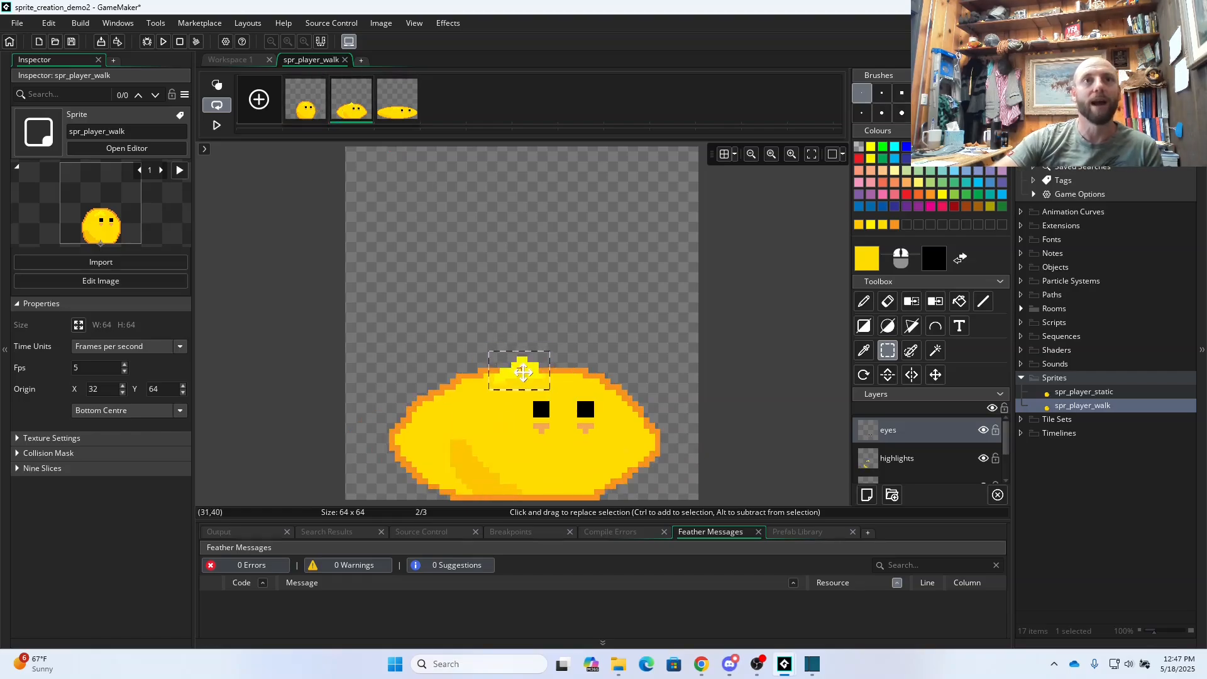
{"action": "left_click_drag", "start_coordinate": [525, 371], "coordinate": [521, 372]}
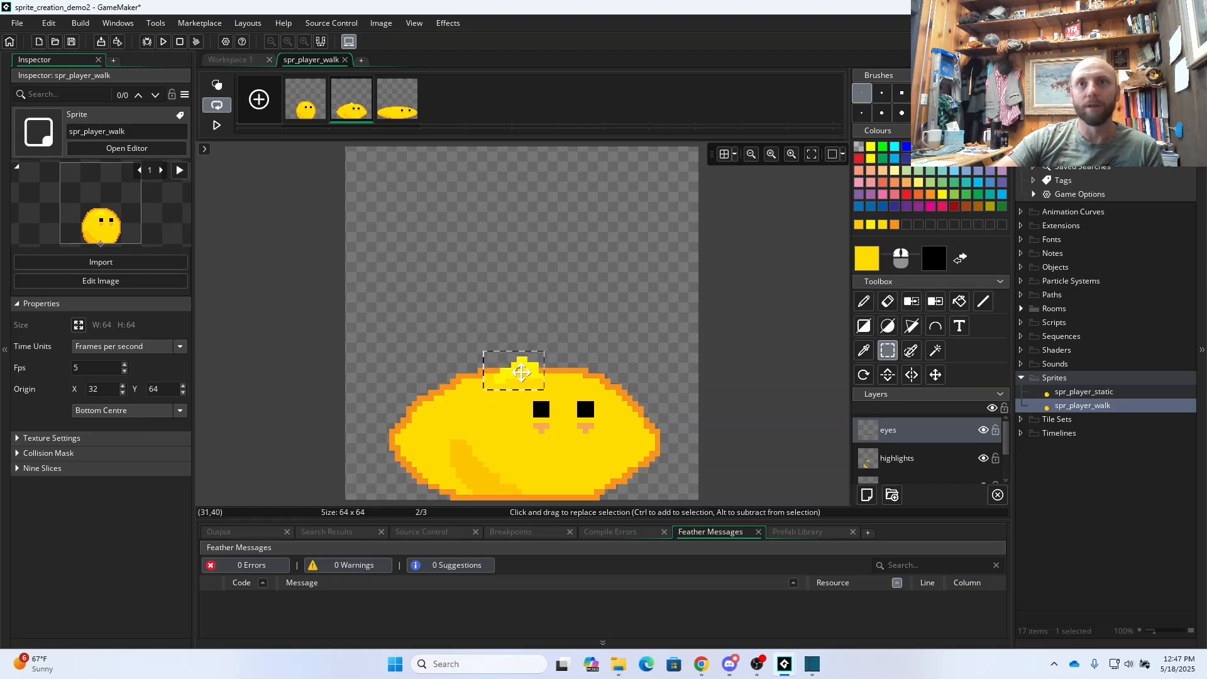
{"action": "left_click", "coordinate": [916, 461]}
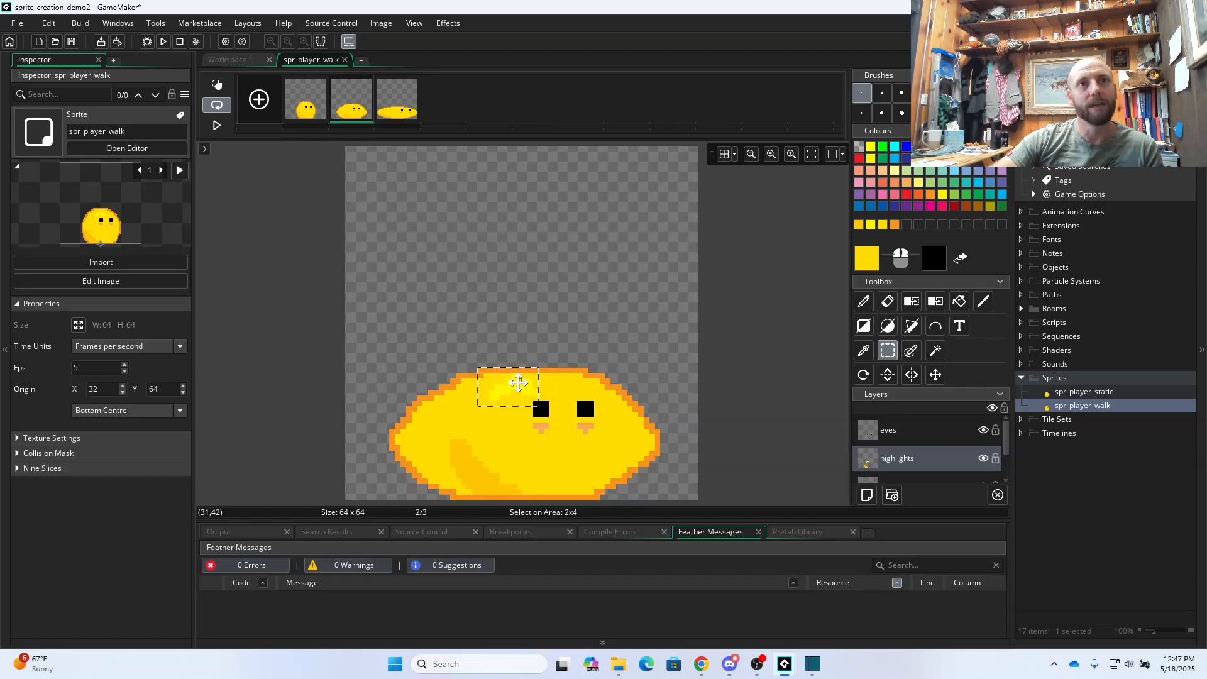
- Reshape the second frame's upper highlight into a flatter patch using the bright yellow 1-pixel Pencil and the Eraser
{"action": "left_click", "coordinate": [875, 225]}
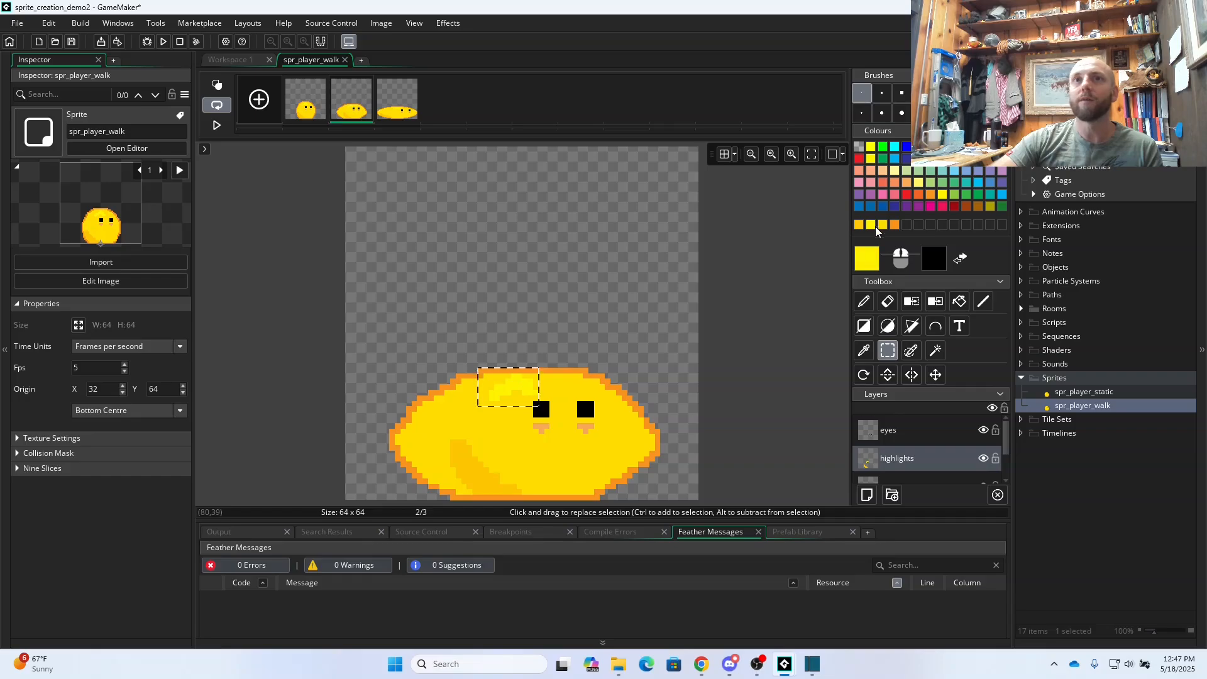
{"action": "left_click", "coordinate": [864, 301]}
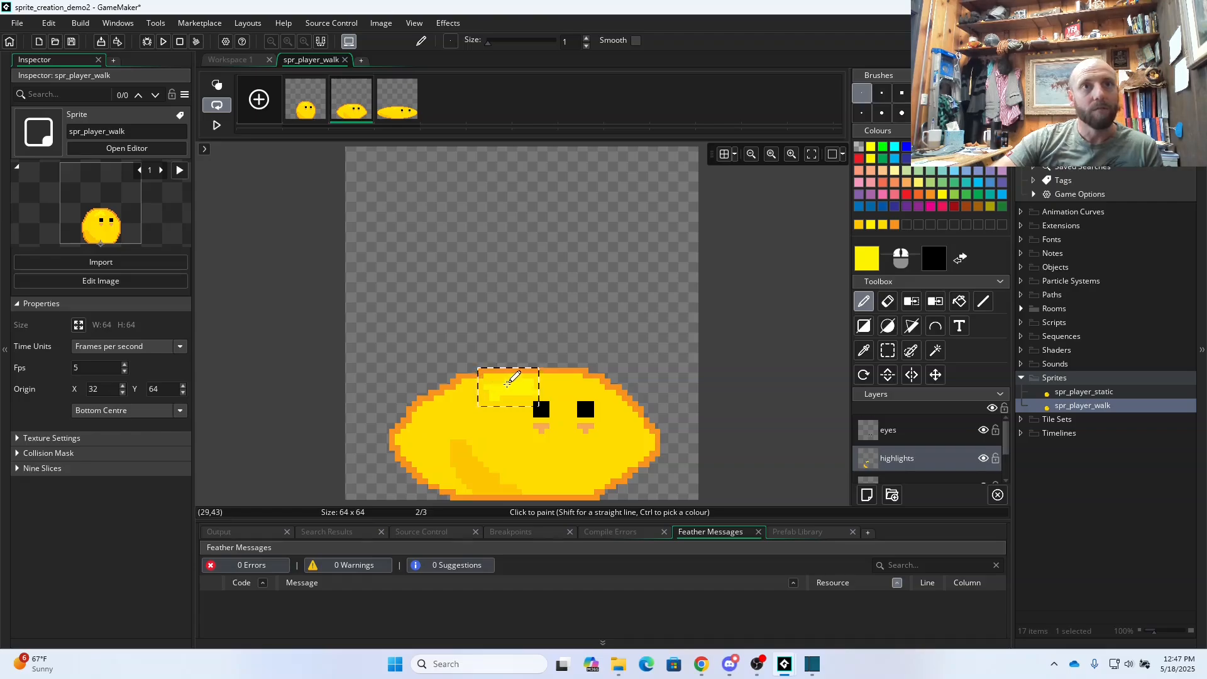
{"action": "key", "text": "e"}
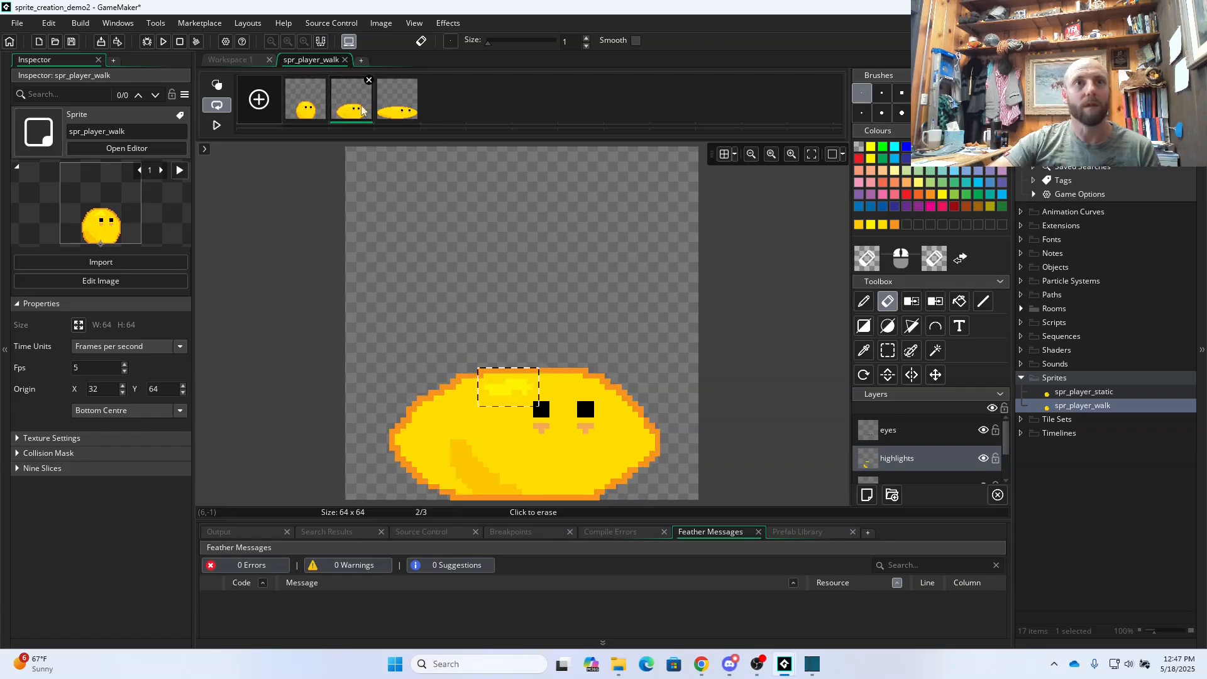
- Compare the second frame's reshaped highlight with the first and third frames
{"action": "left_click", "coordinate": [386, 113]}
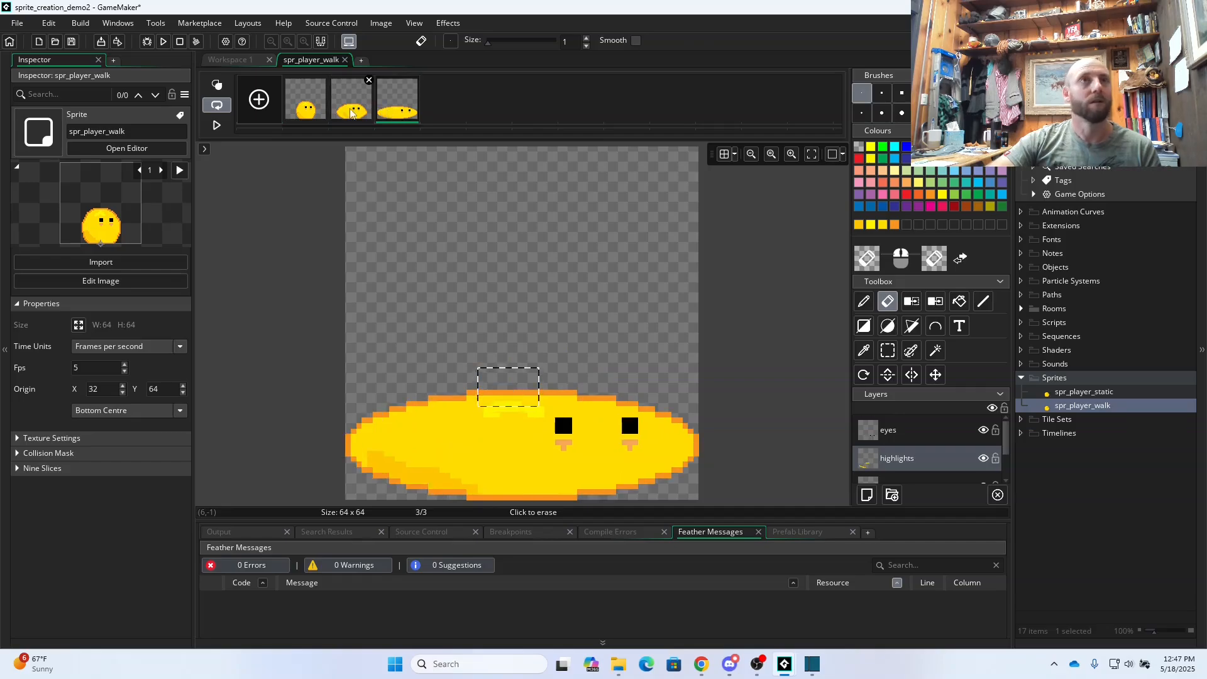
{"action": "left_click", "coordinate": [355, 110]}
{"action": "left_click", "coordinate": [323, 112]}
{"action": "left_click", "coordinate": [353, 112]}
{"action": "left_click", "coordinate": [387, 113]}
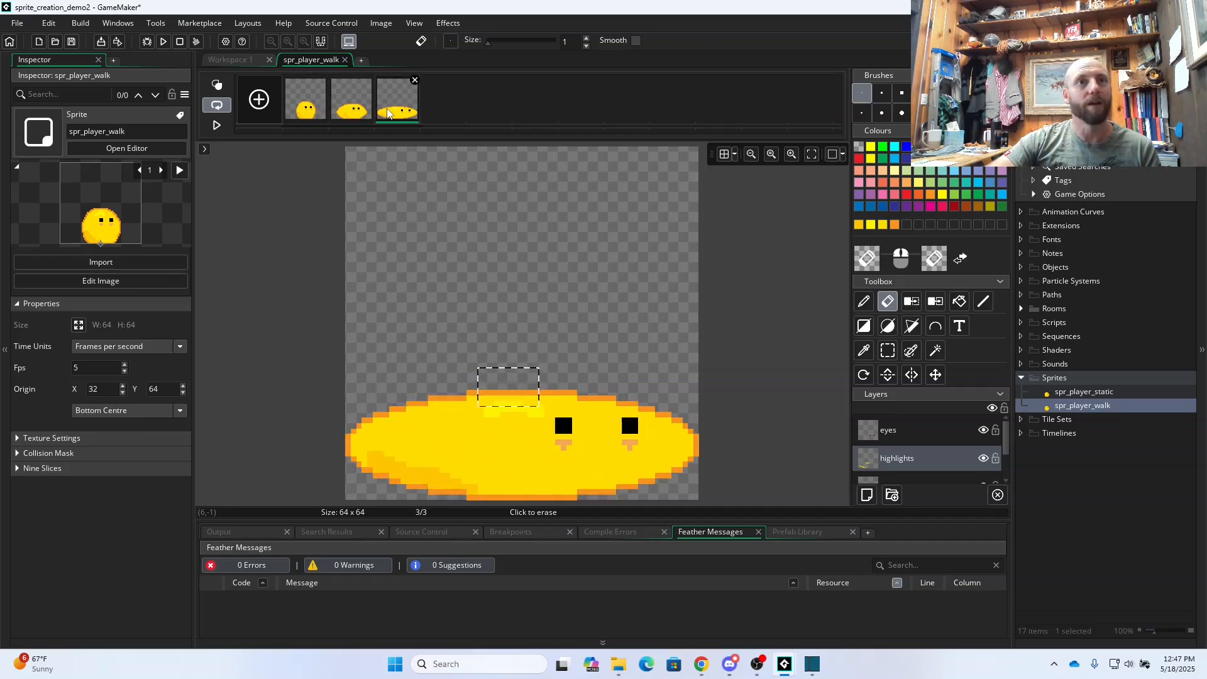
{"action": "left_click", "coordinate": [364, 110]}
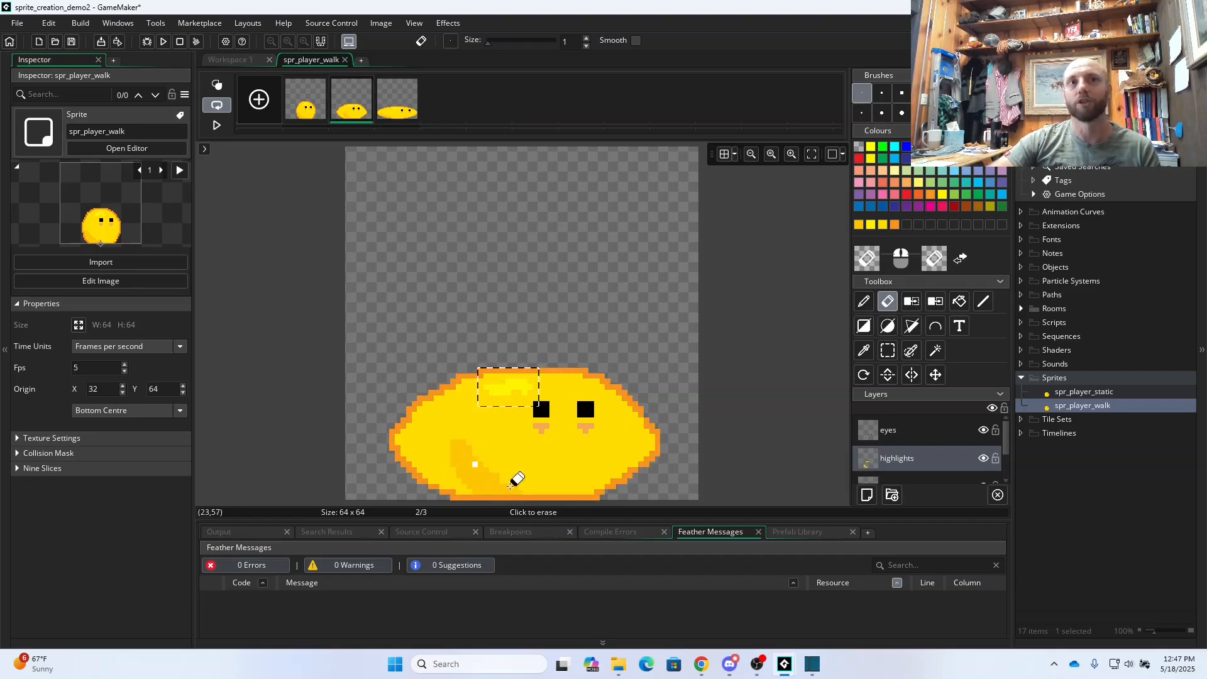
- Select the lower-left shading on the second frame and move it about 3 pixels left
{"action": "left_click", "coordinate": [887, 350]}
{"action": "left_click_drag", "start_coordinate": [419, 431], "coordinate": [471, 471]}
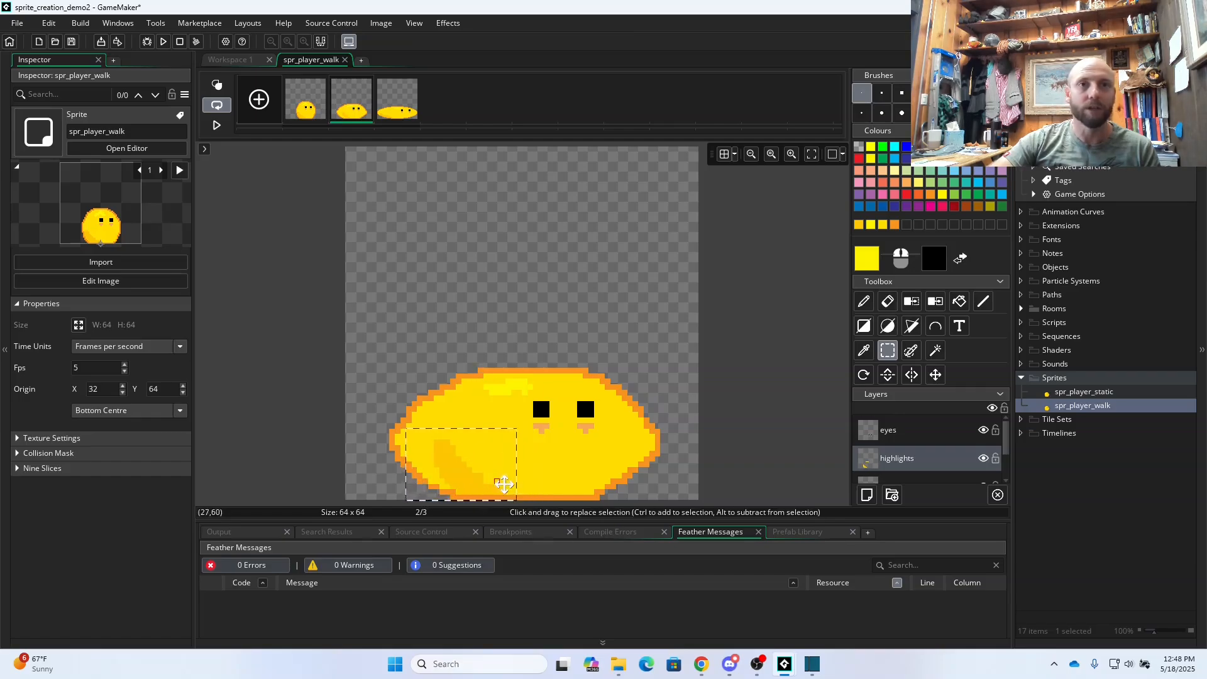
{"action": "left_click", "coordinate": [658, 426]}
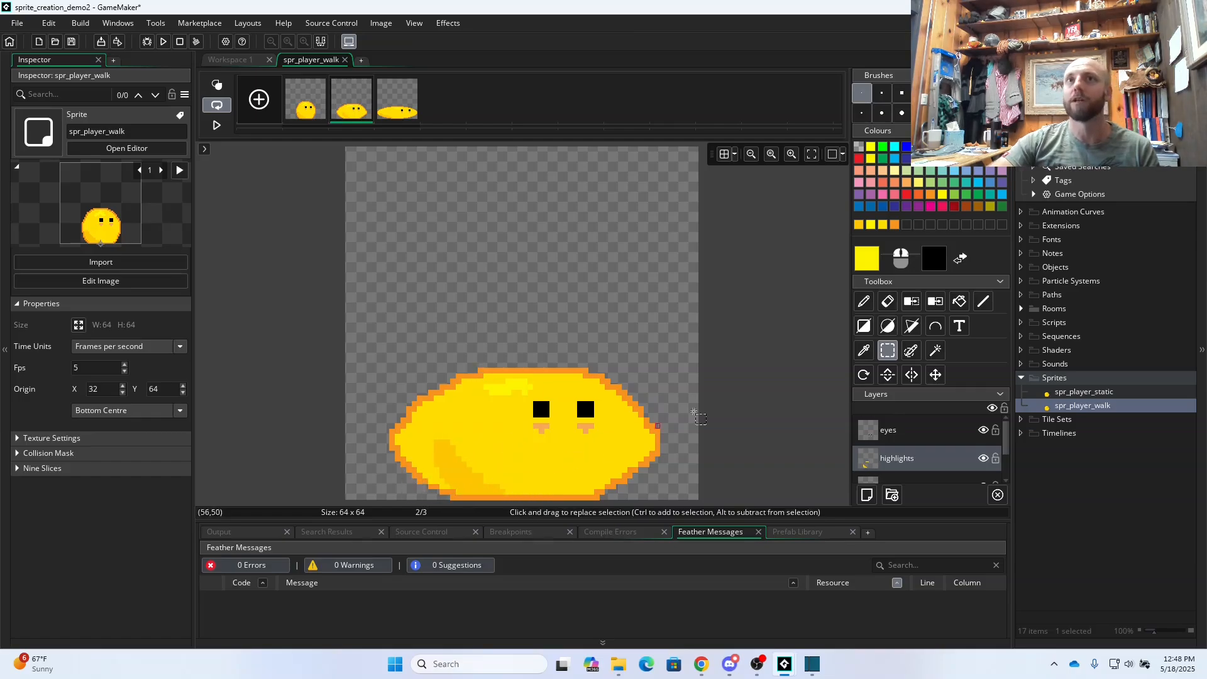
- Sample the shading's darker yellow and pencil in the gap between the shading and the body's lower-left outline
{"action": "left_click", "coordinate": [864, 301]}
{"action": "left_click", "coordinate": [863, 351]}
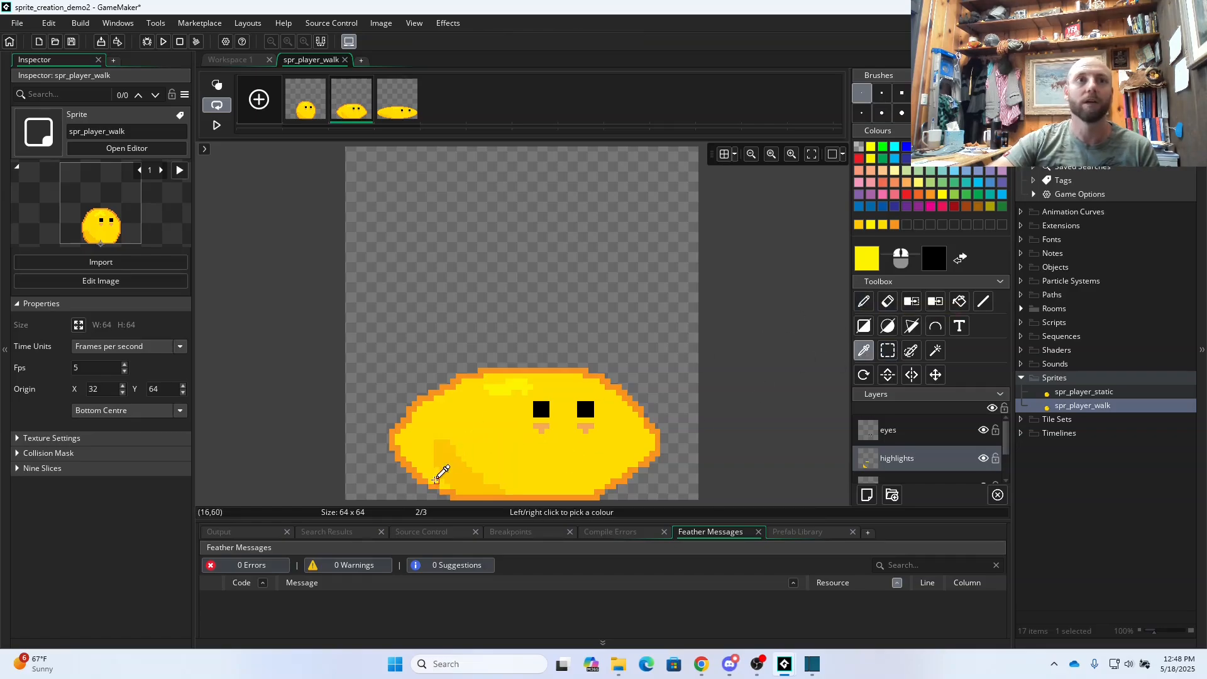
{"action": "left_click", "coordinate": [458, 458]}
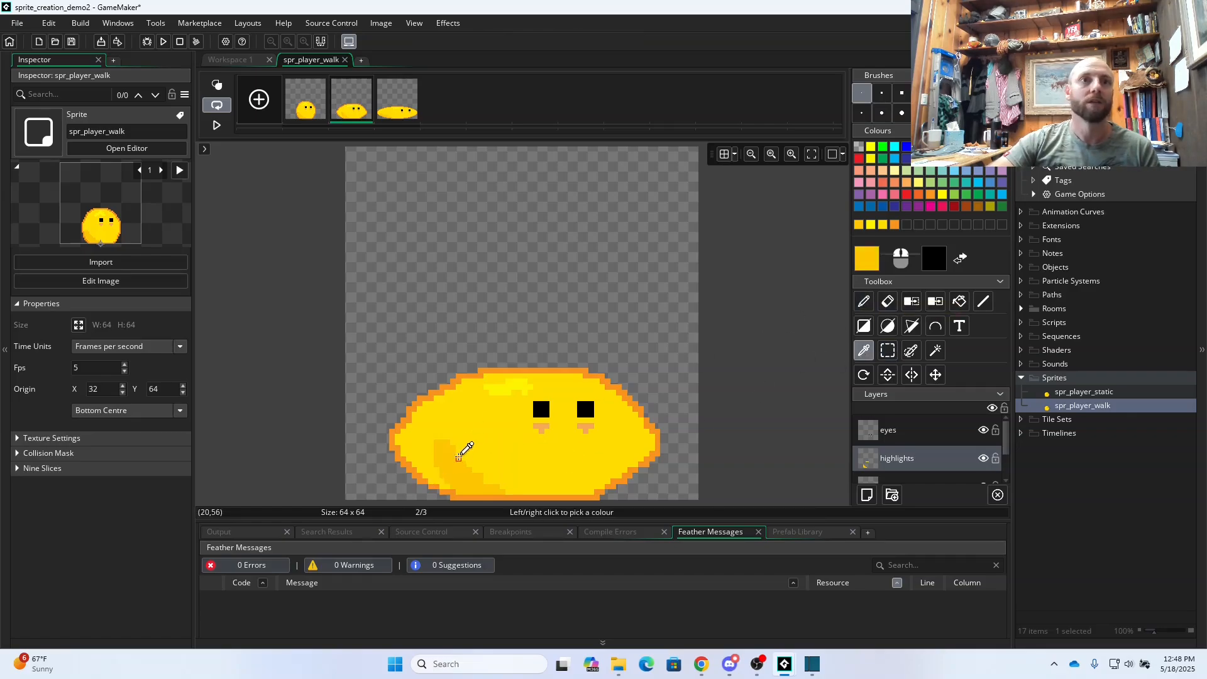
{"action": "left_click", "coordinate": [864, 301]}
{"action": "mouse_move", "coordinate": [426, 458]}
{"action": "left_mouse_down"}
{"action": "mouse_move", "coordinate": [417, 439]}
{"action": "mouse_move", "coordinate": [444, 447]}
{"action": "mouse_move", "coordinate": [447, 468]}
{"action": "left_mouse_up"}
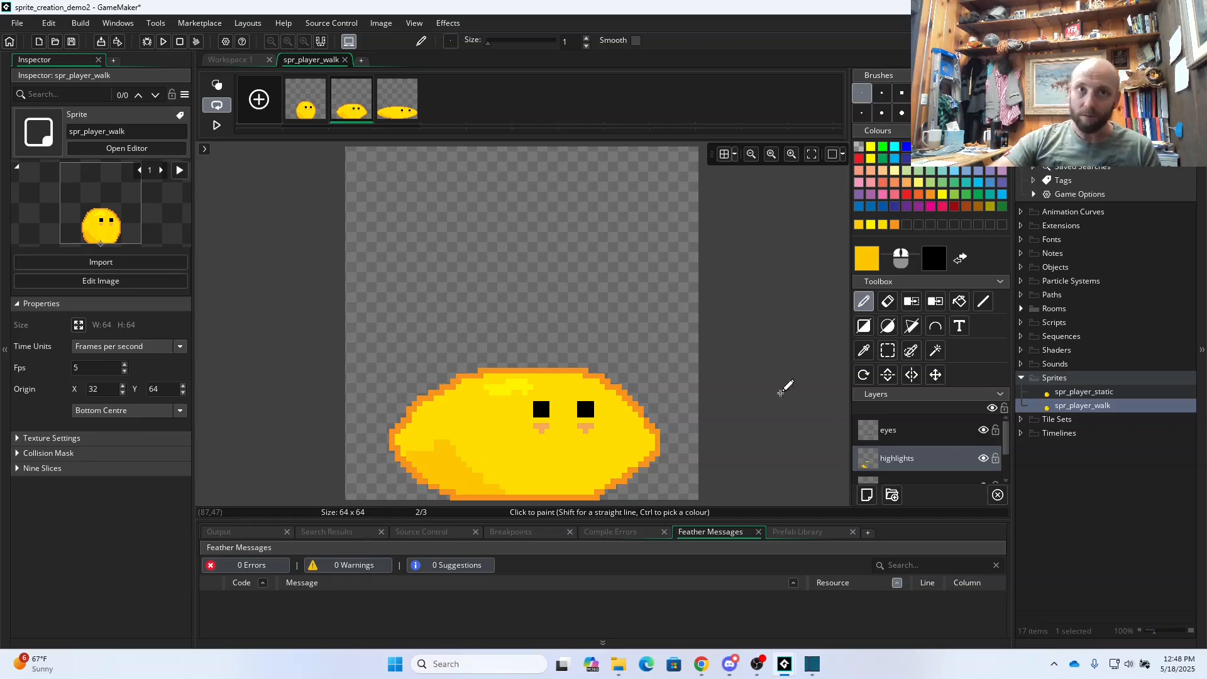
- Check the third frame's shading, and trim the second frame's shading along its upper inner edge with a size 5 Eraser
{"action": "left_click", "coordinate": [397, 107]}
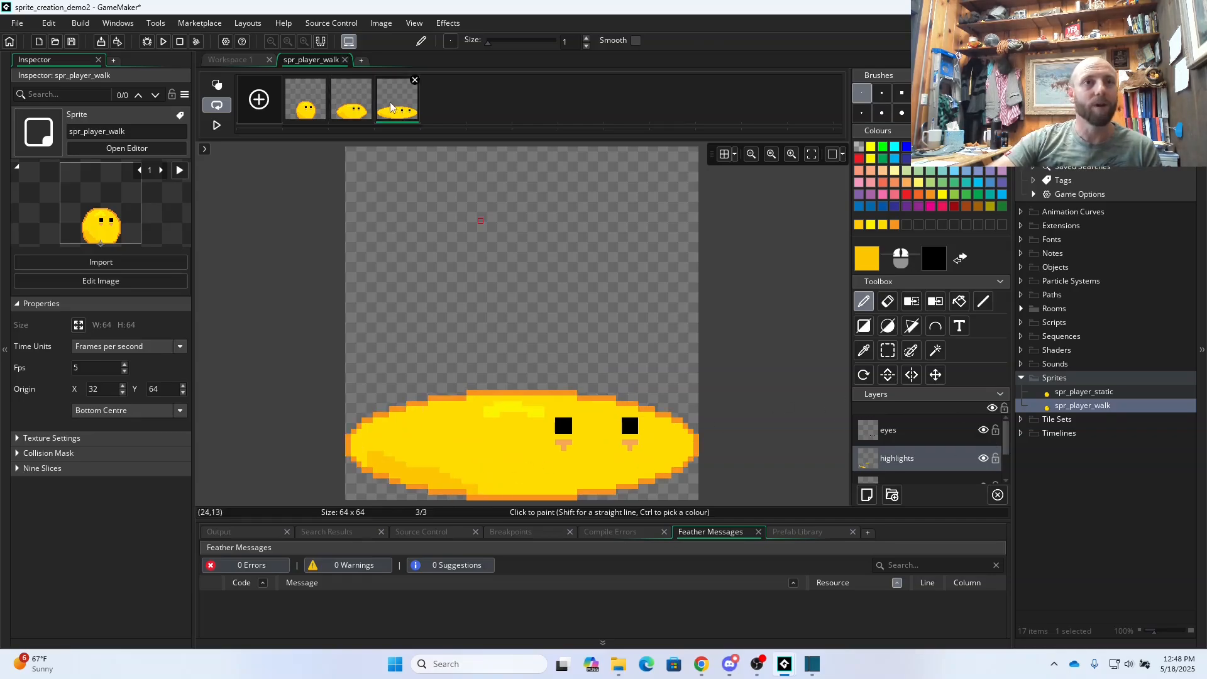
{"action": "left_click", "coordinate": [352, 108]}
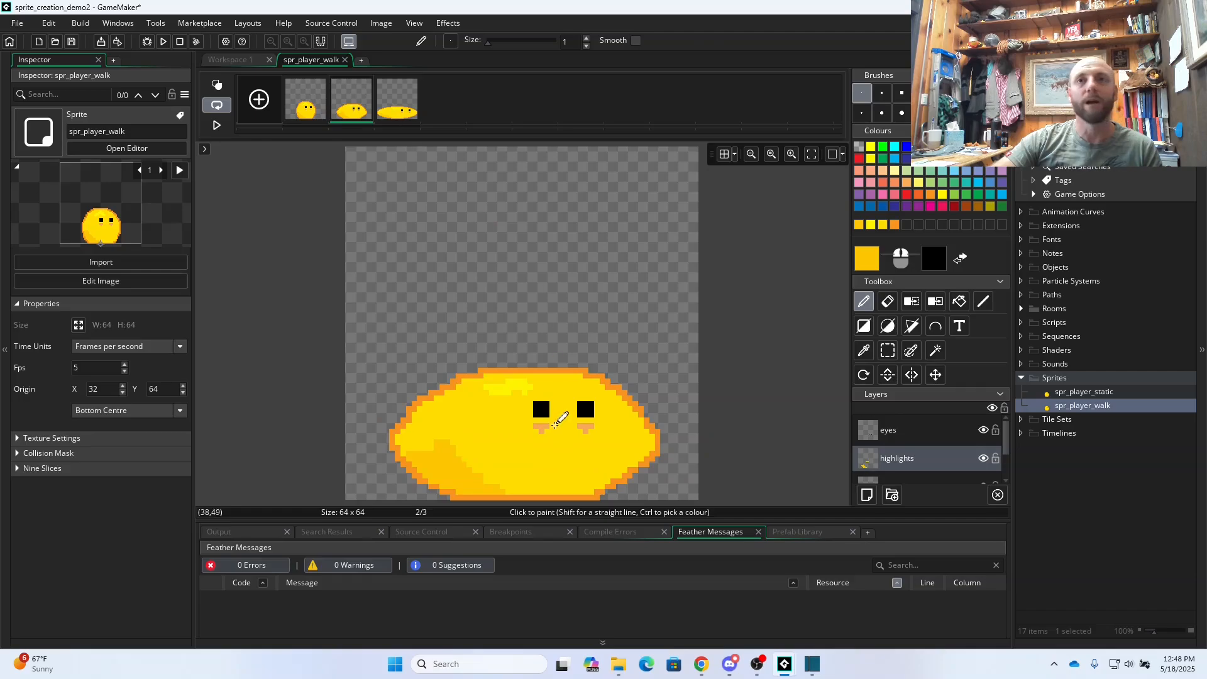
{"action": "left_click", "coordinate": [887, 301]}
{"action": "left_click", "coordinate": [881, 112]}
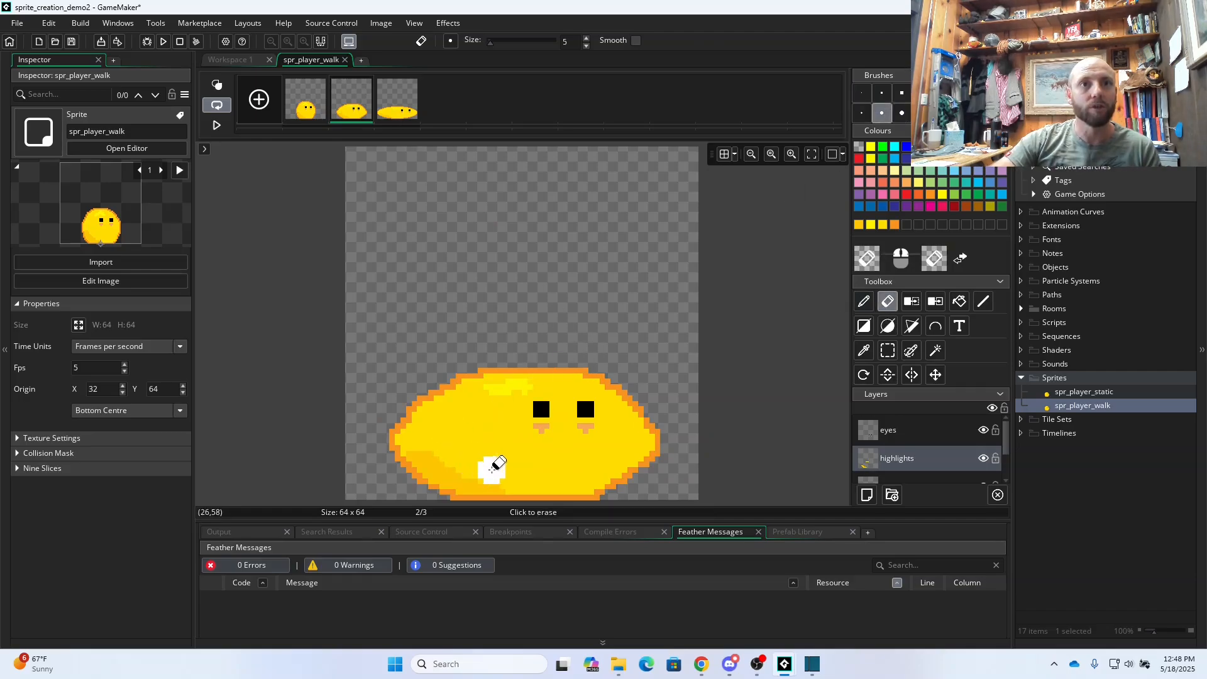
- Compare the second frame's shading with the other two frames and preview the walk animation
{"action": "left_click", "coordinate": [402, 112]}
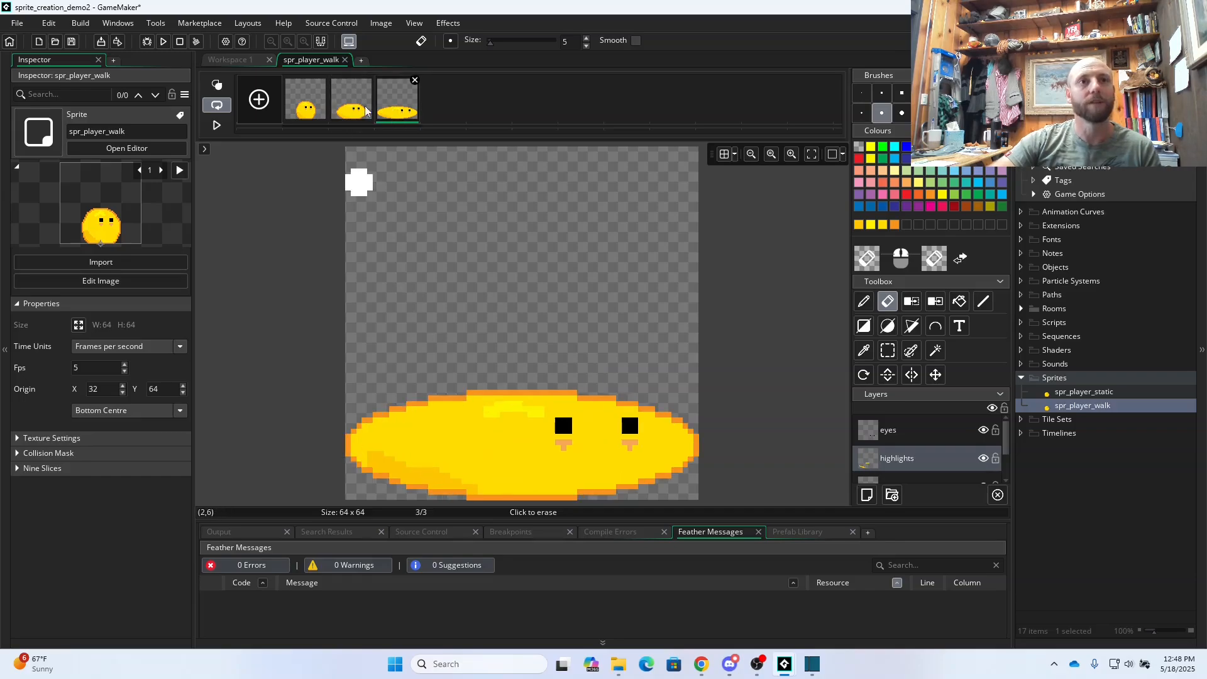
{"action": "left_click", "coordinate": [308, 107]}
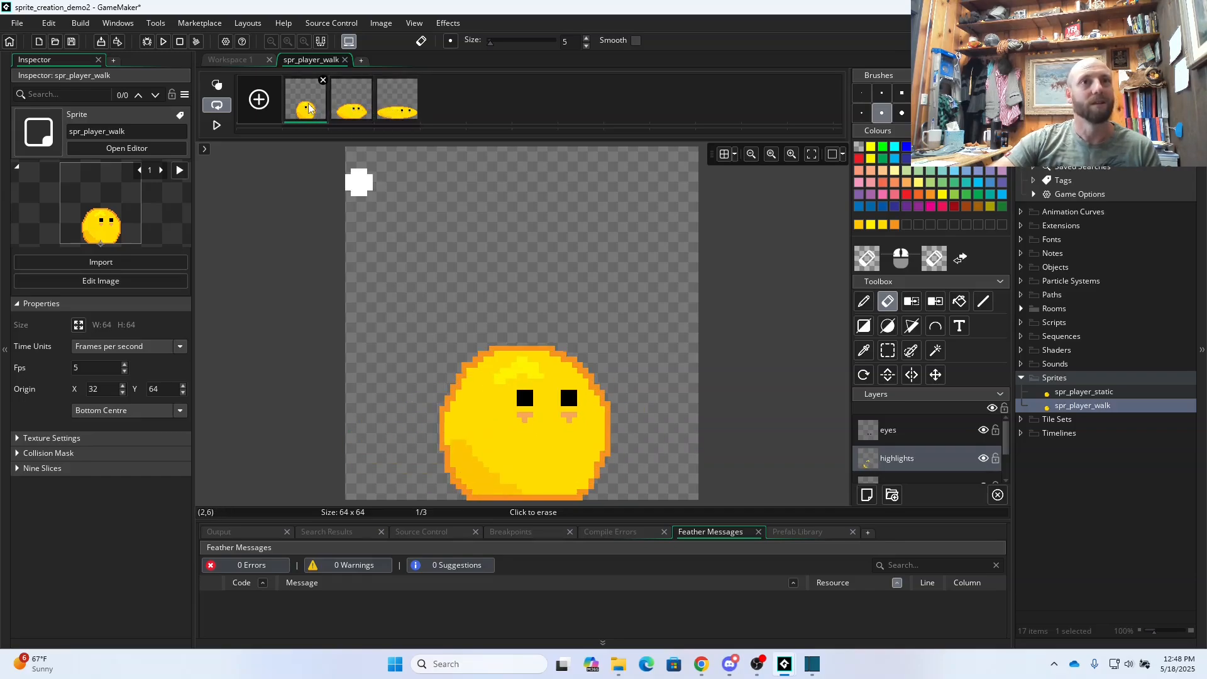
{"action": "left_click", "coordinate": [339, 109]}
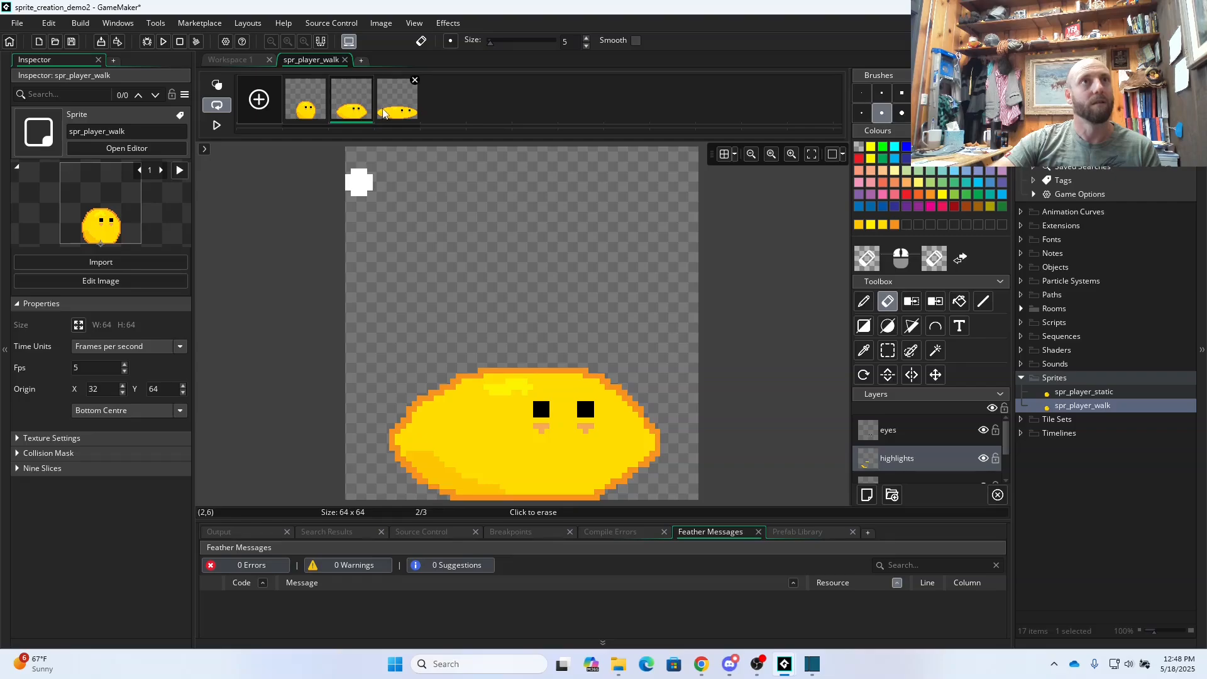
{"action": "left_click", "coordinate": [217, 125]}
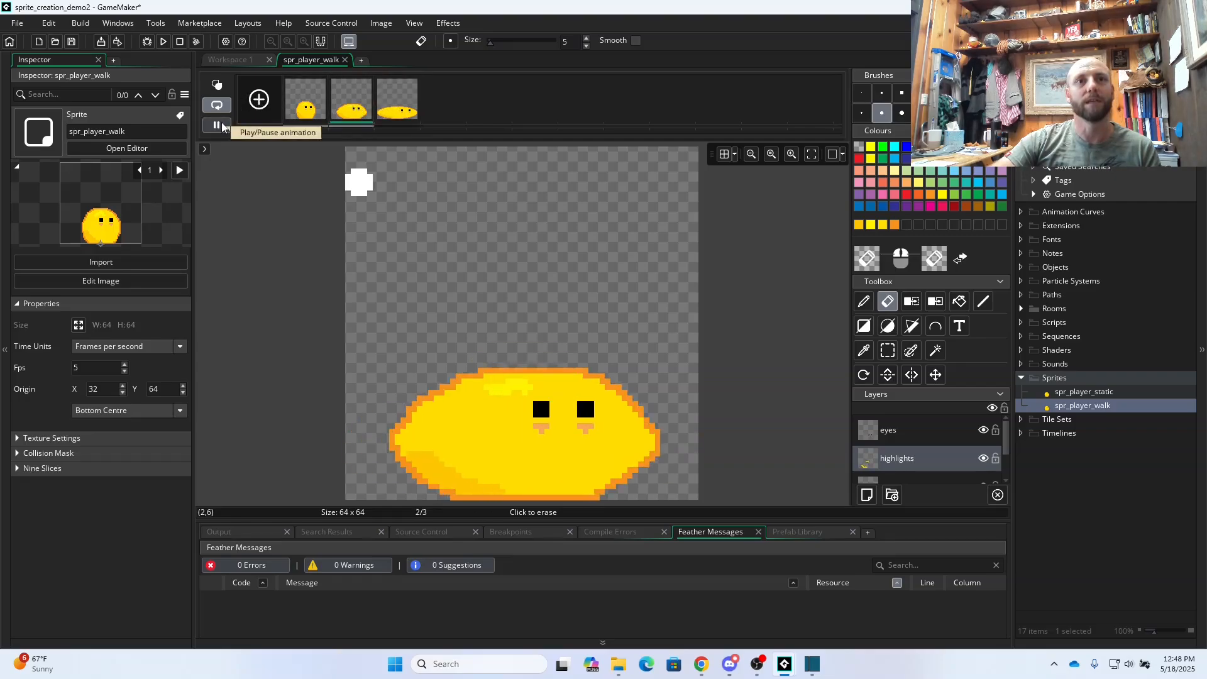
{"action": "left_click", "coordinate": [218, 125]}
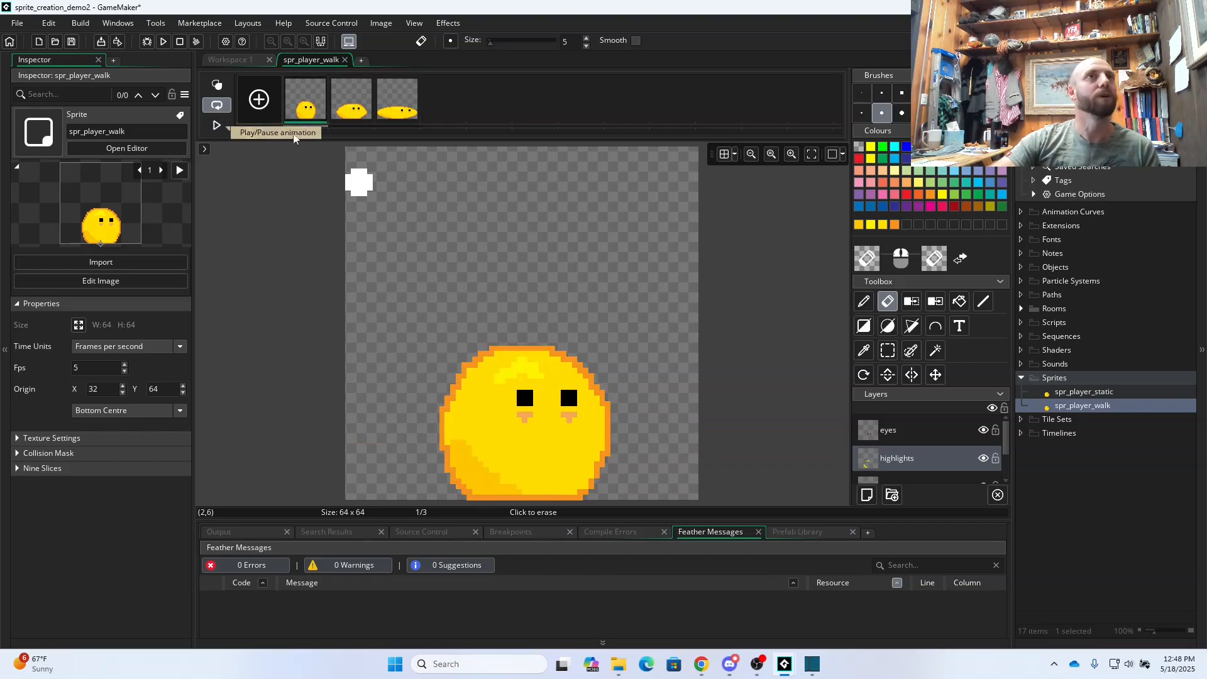
- Duplicate the second frame and move the copy to the end of the frame strip
{"action": "left_click", "coordinate": [345, 112]}
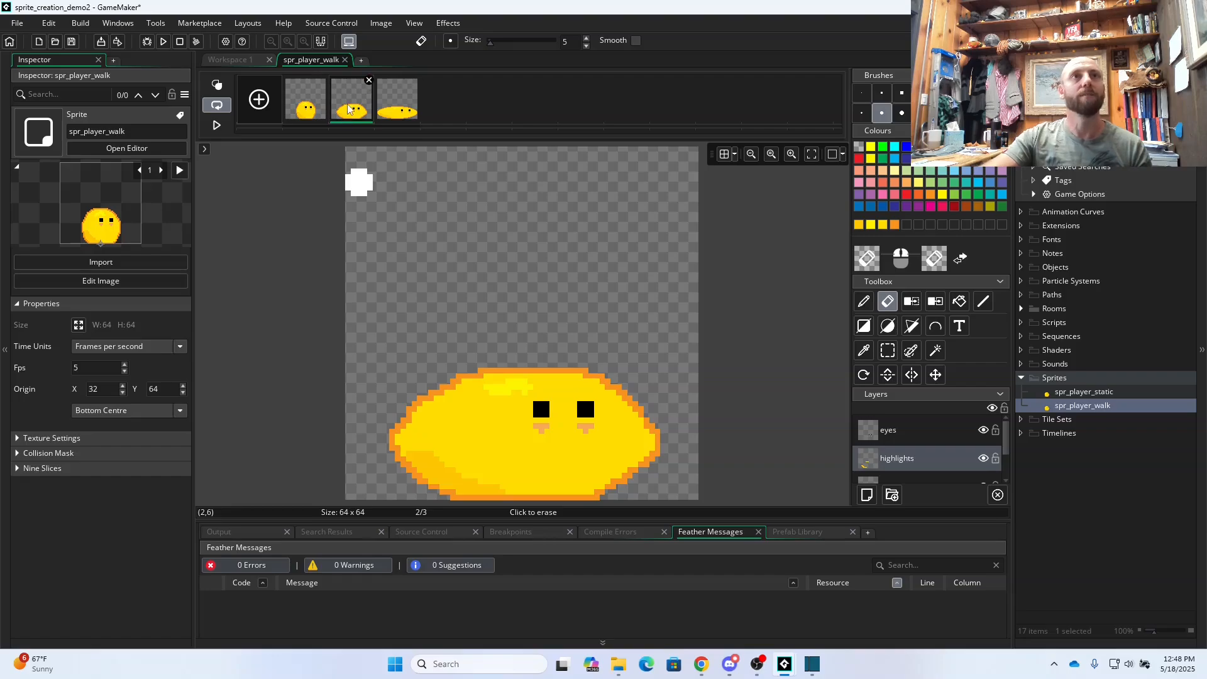
{"action": "right_click", "coordinate": [347, 105]}
{"action": "left_click", "coordinate": [384, 136]}
{"action": "left_click_drag", "start_coordinate": [400, 103], "coordinate": [486, 109]}
- Duplicate the first frame and place the copy last, as the fifth frame
{"action": "right_click", "coordinate": [300, 97]}
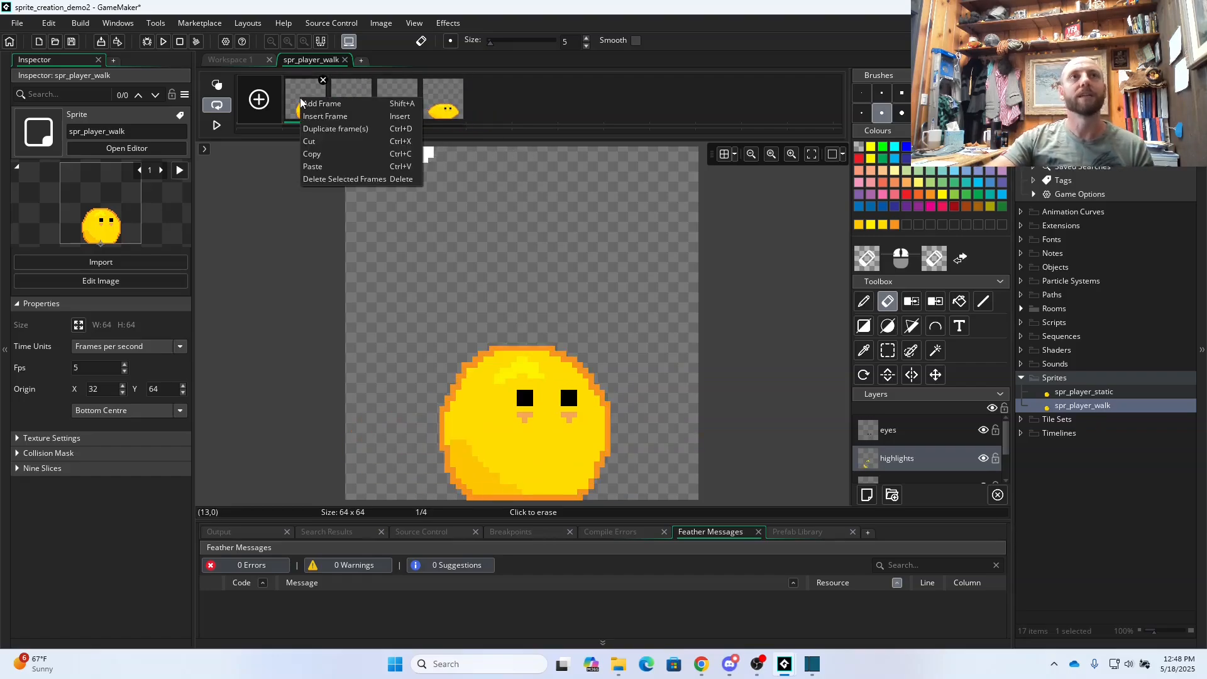
{"action": "left_click", "coordinate": [332, 128]}
{"action": "left_click_drag", "start_coordinate": [352, 104], "coordinate": [528, 104]}
- Compare the duplicated frames with their originals and preview the five-frame walk animation
{"action": "left_click", "coordinate": [307, 106]}
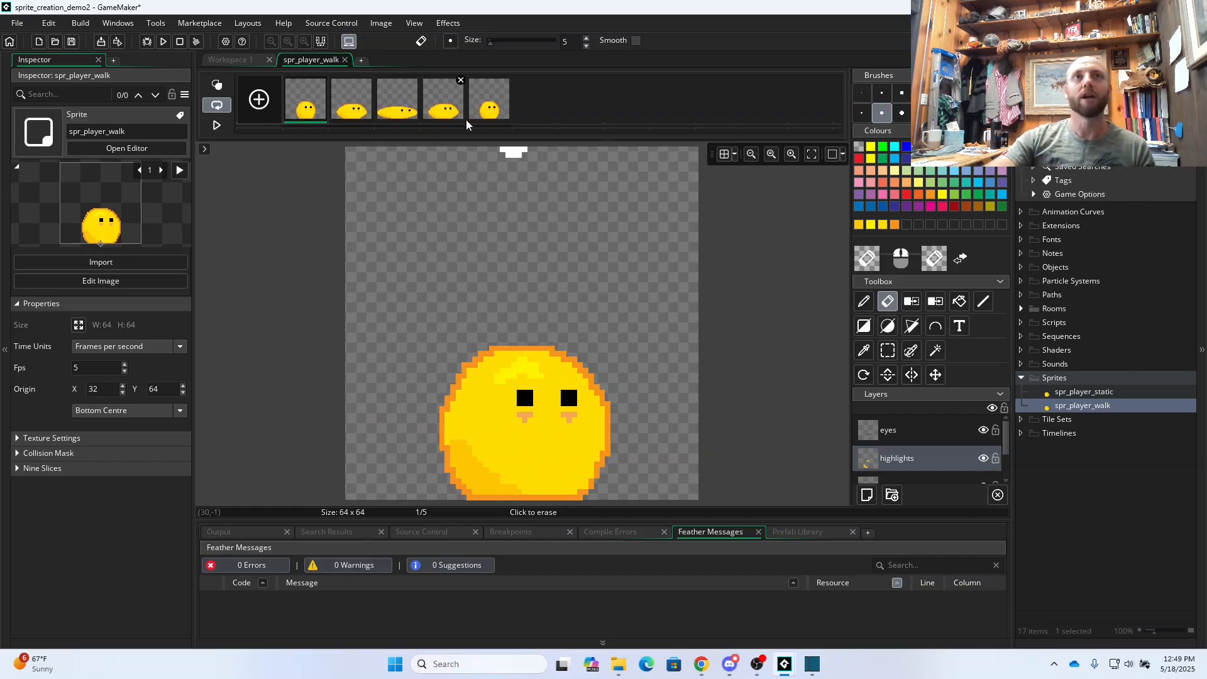
{"action": "left_click", "coordinate": [489, 103]}
{"action": "left_click", "coordinate": [320, 110]}
{"action": "left_click", "coordinate": [487, 103]}
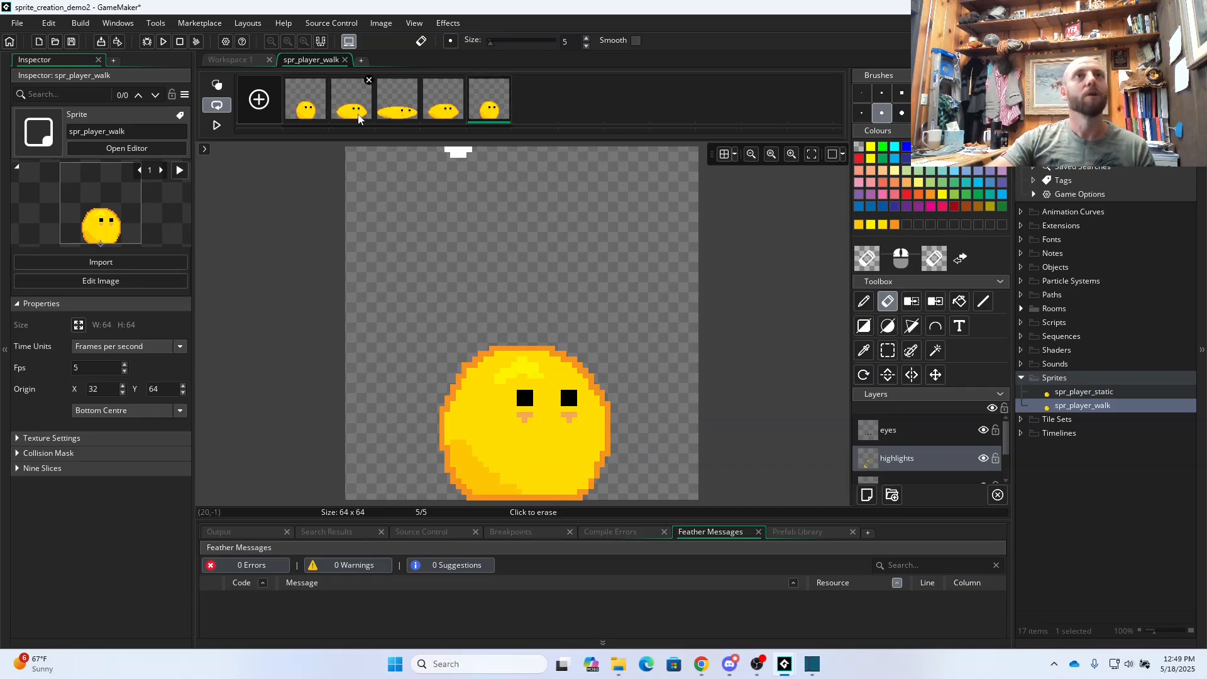
{"action": "left_click", "coordinate": [445, 112]}
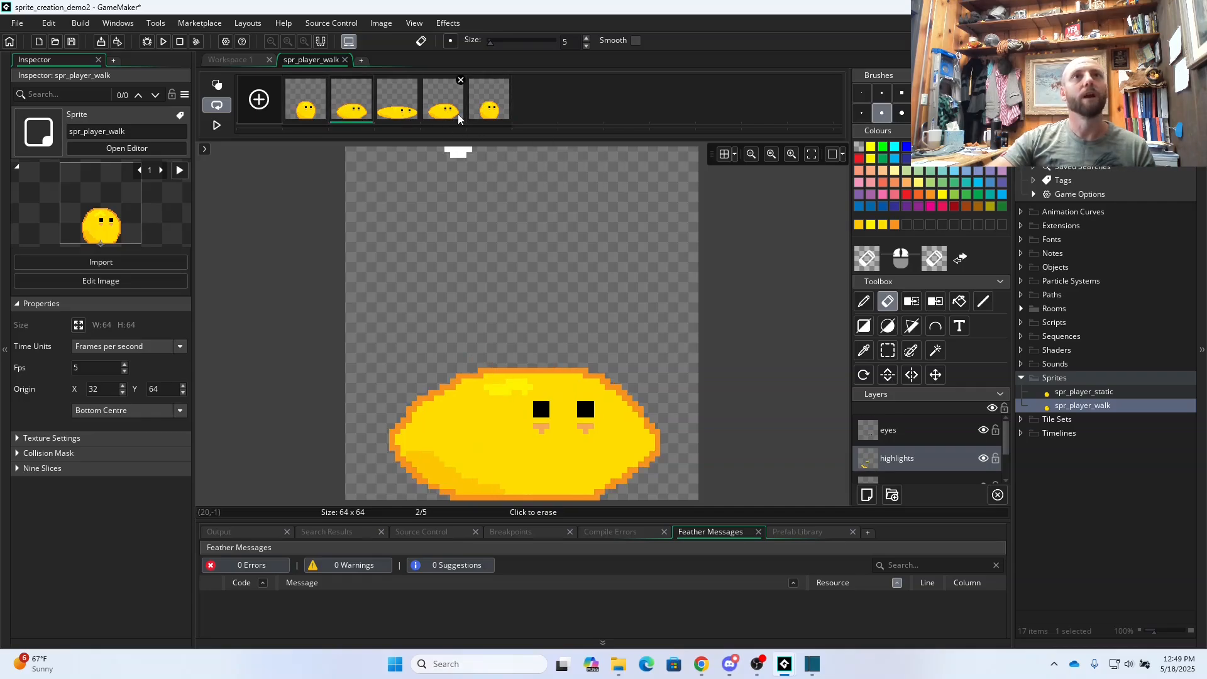
{"action": "left_click", "coordinate": [358, 110]}
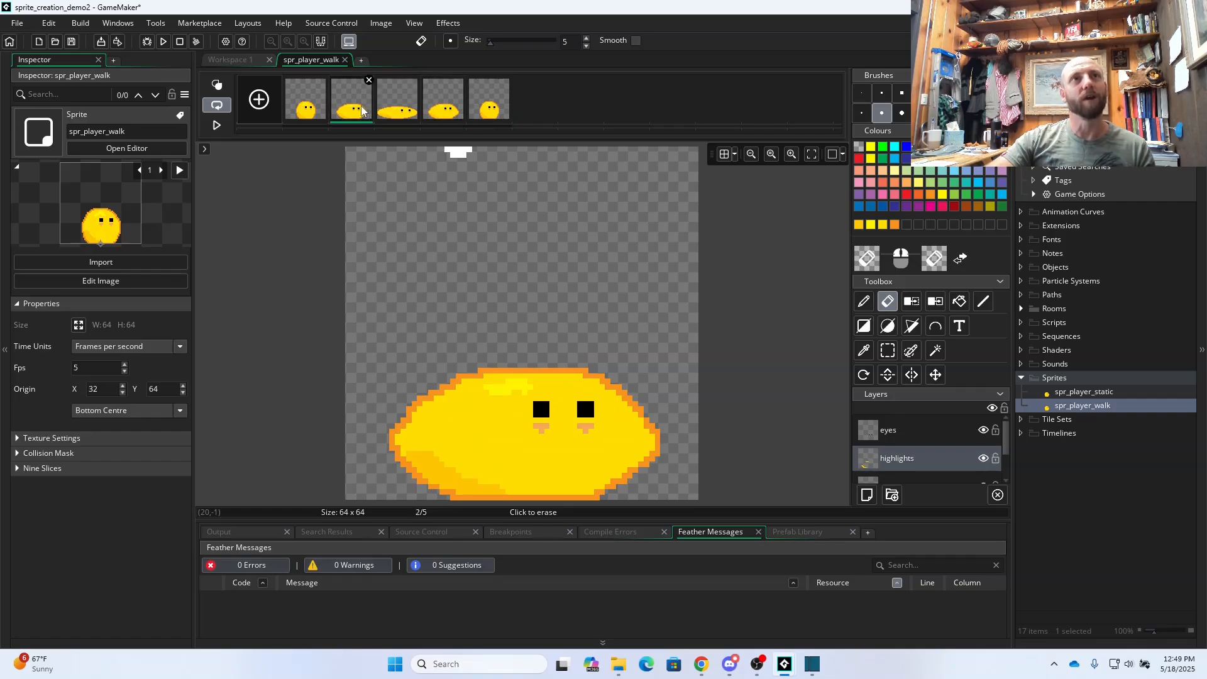
{"action": "left_click", "coordinate": [404, 113]}
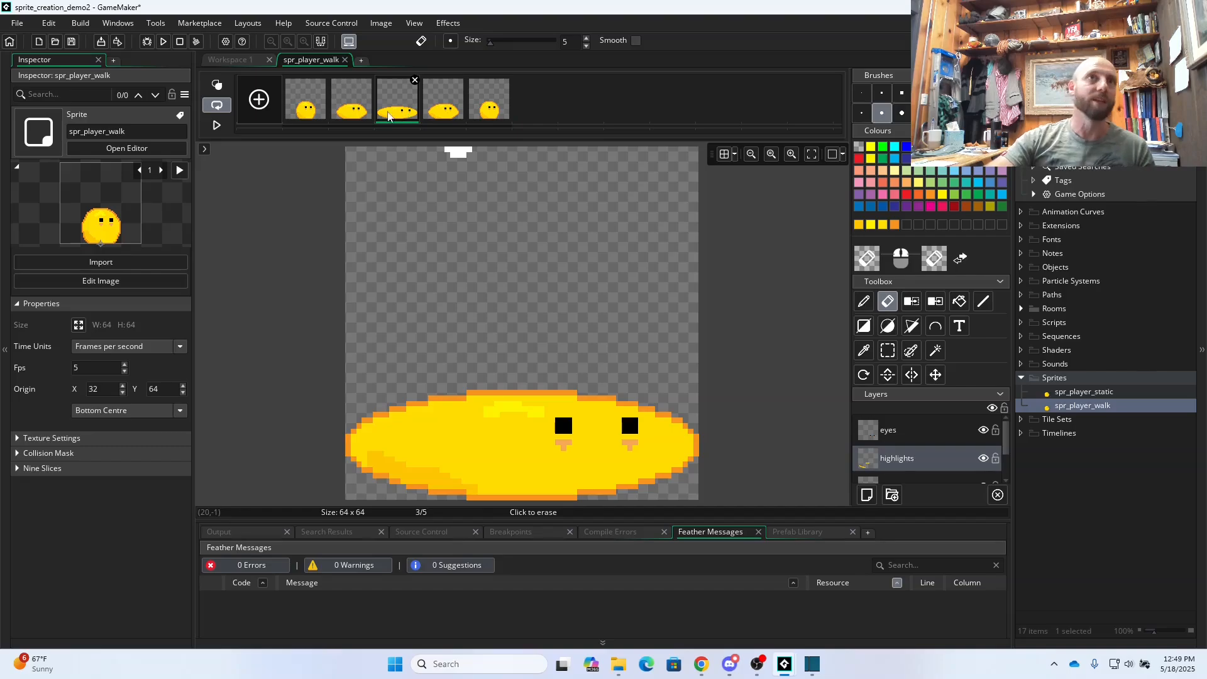
{"action": "left_click", "coordinate": [220, 126]}
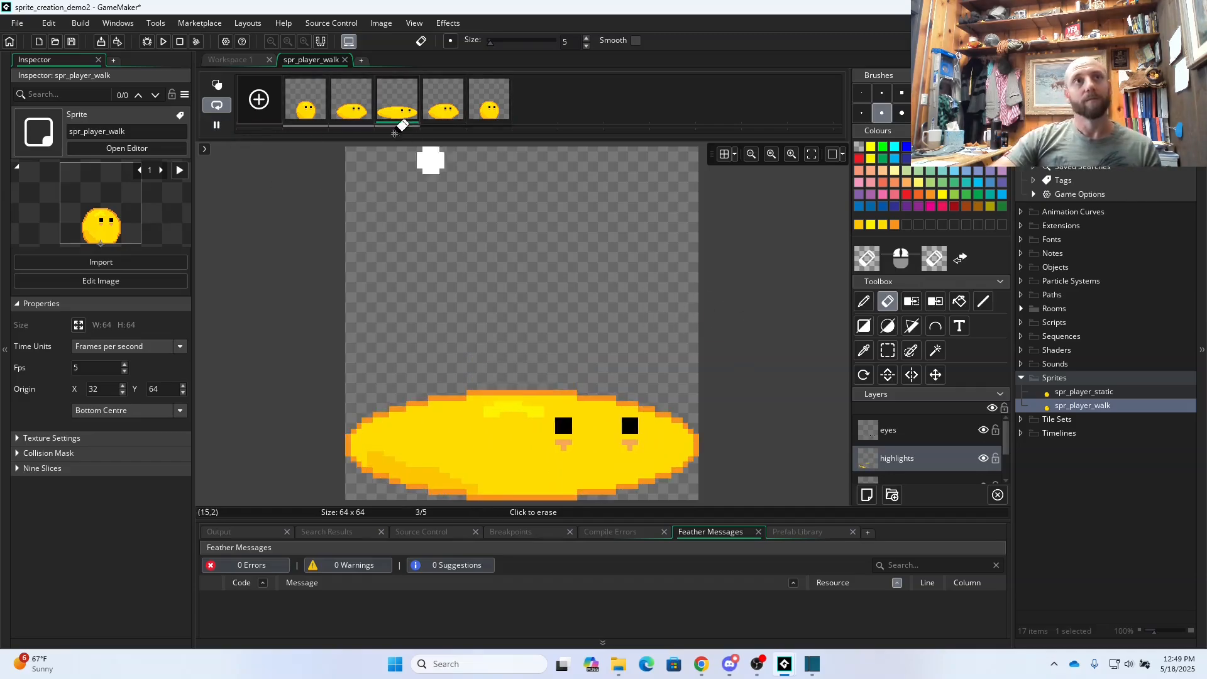
{"action": "left_click", "coordinate": [217, 126]}
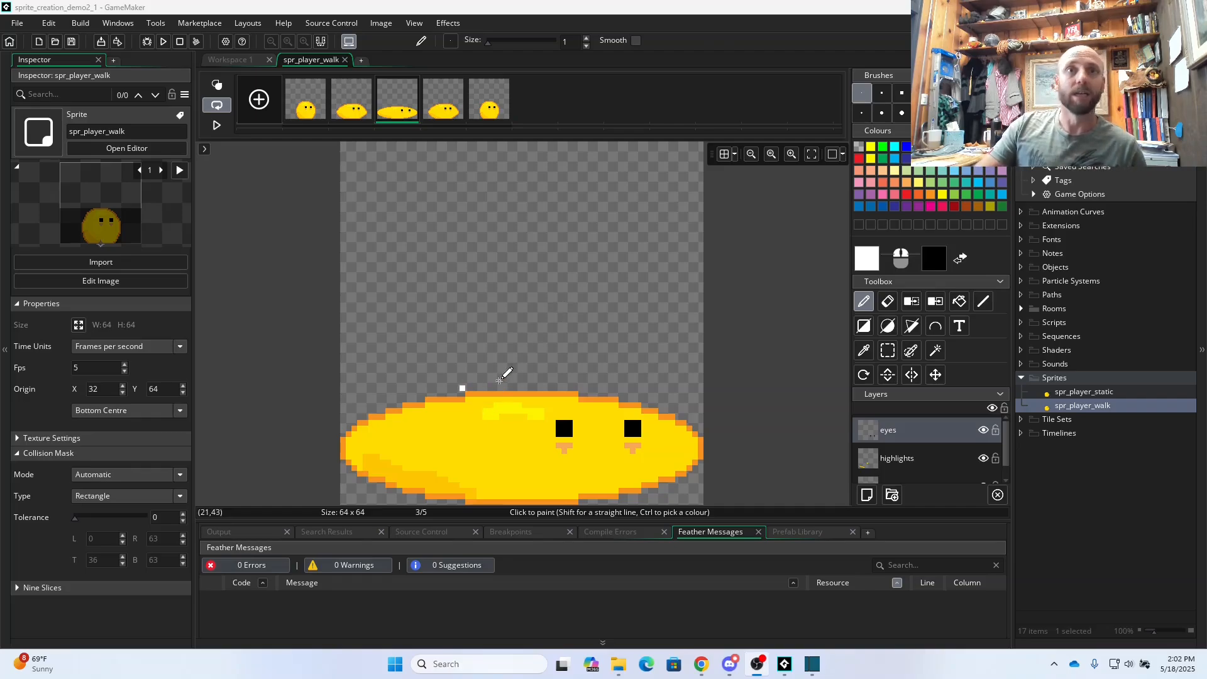
- Compare the Collision Mask settings of spr_player_static and spr_player_walk
{"action": "left_click", "coordinate": [450, 410]}
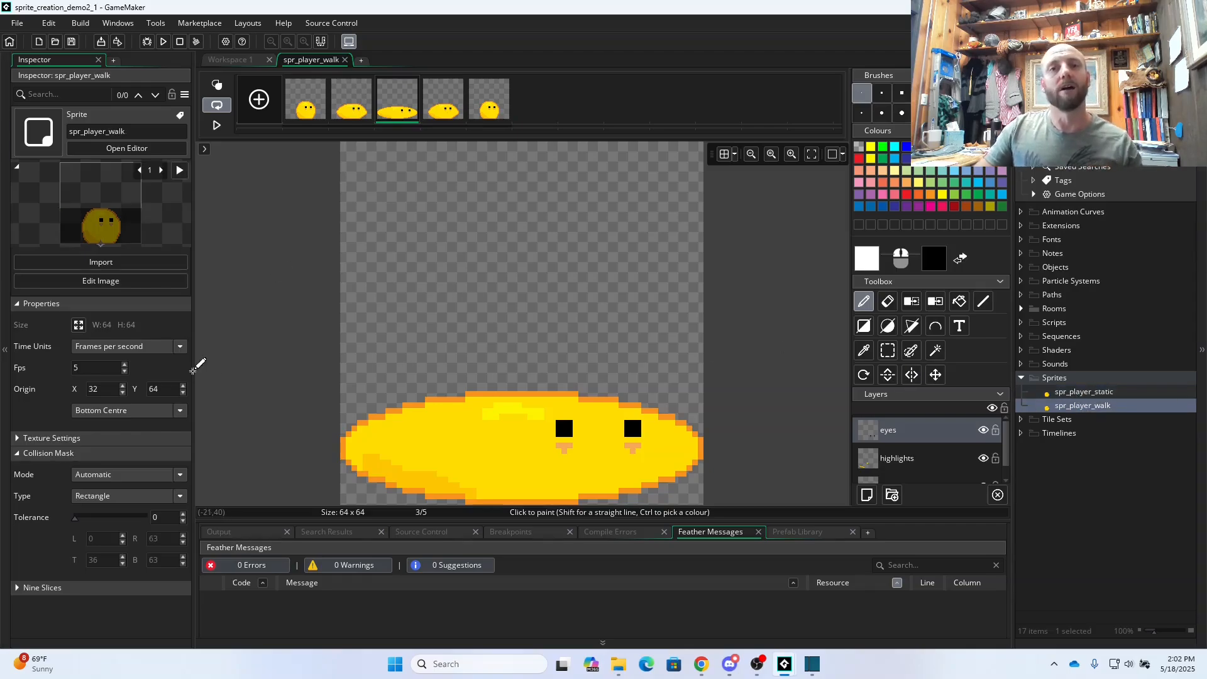
{"action": "left_click", "coordinate": [1072, 390]}
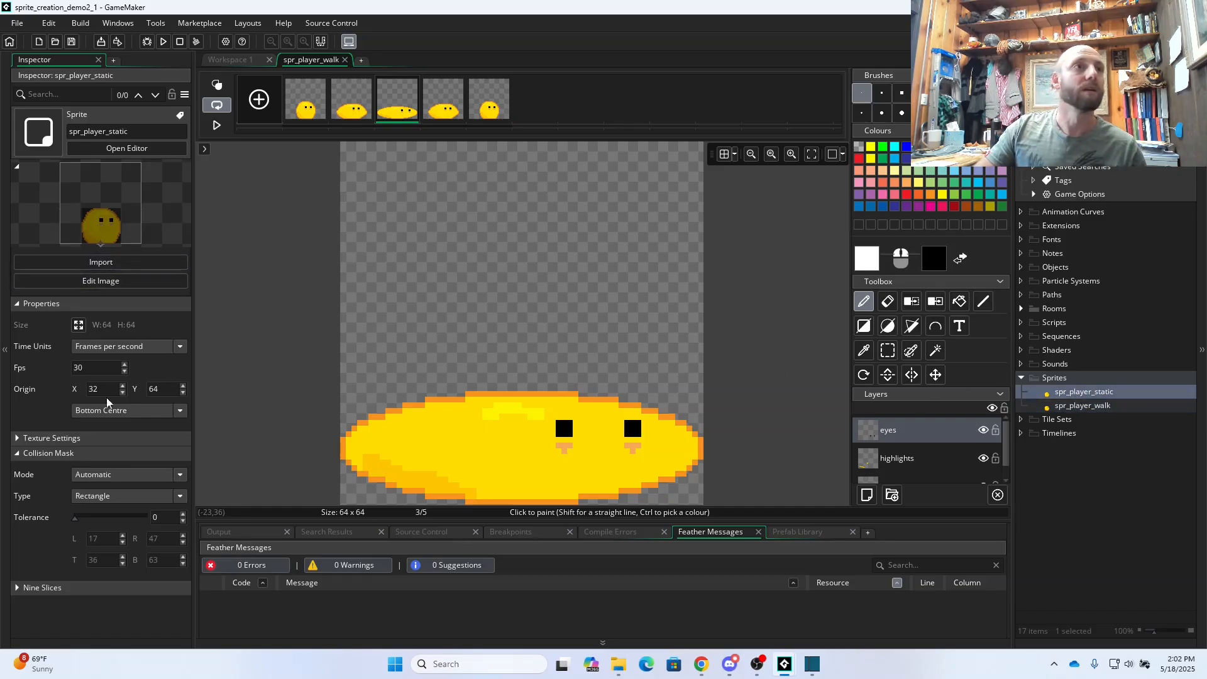
{"action": "left_click", "coordinate": [38, 453]}
{"action": "left_click", "coordinate": [40, 304]}
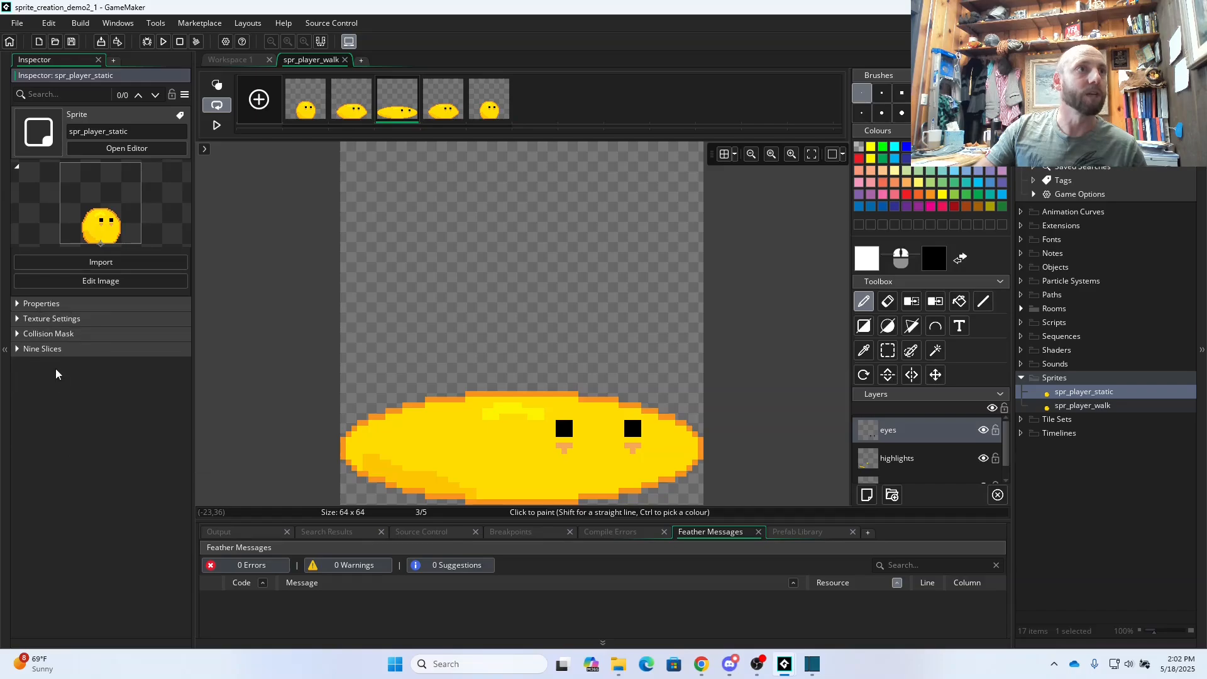
{"action": "left_click", "coordinate": [44, 334]}
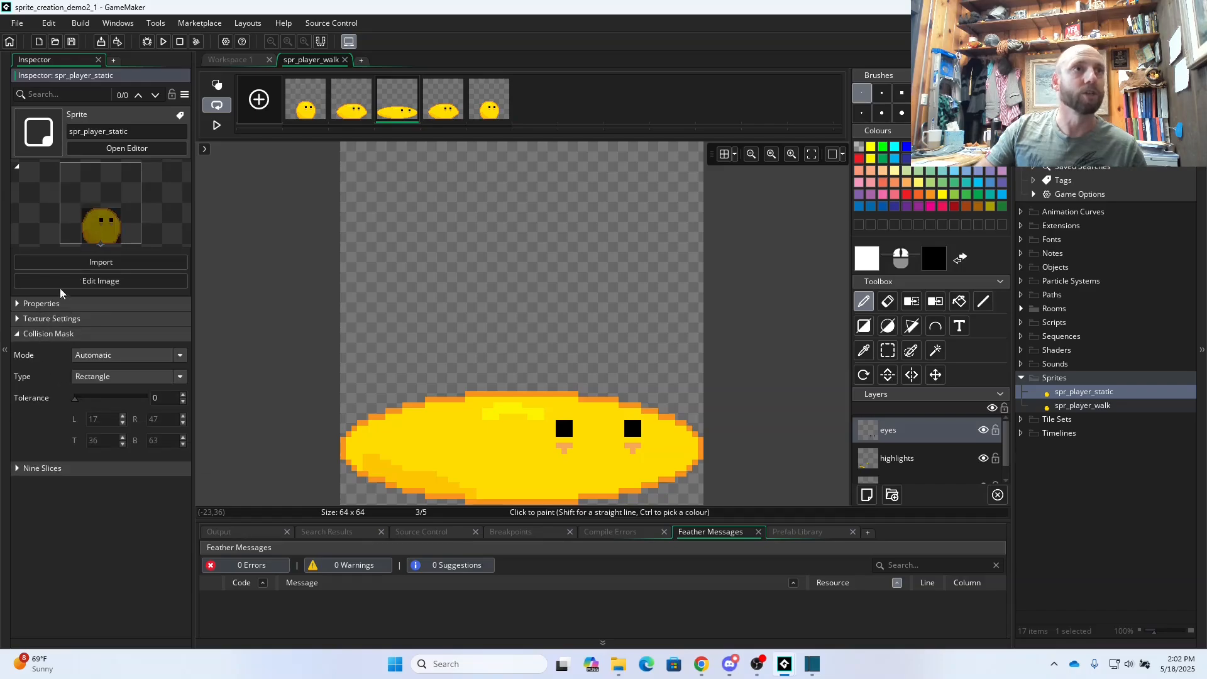
{"action": "left_click", "coordinate": [1075, 406]}
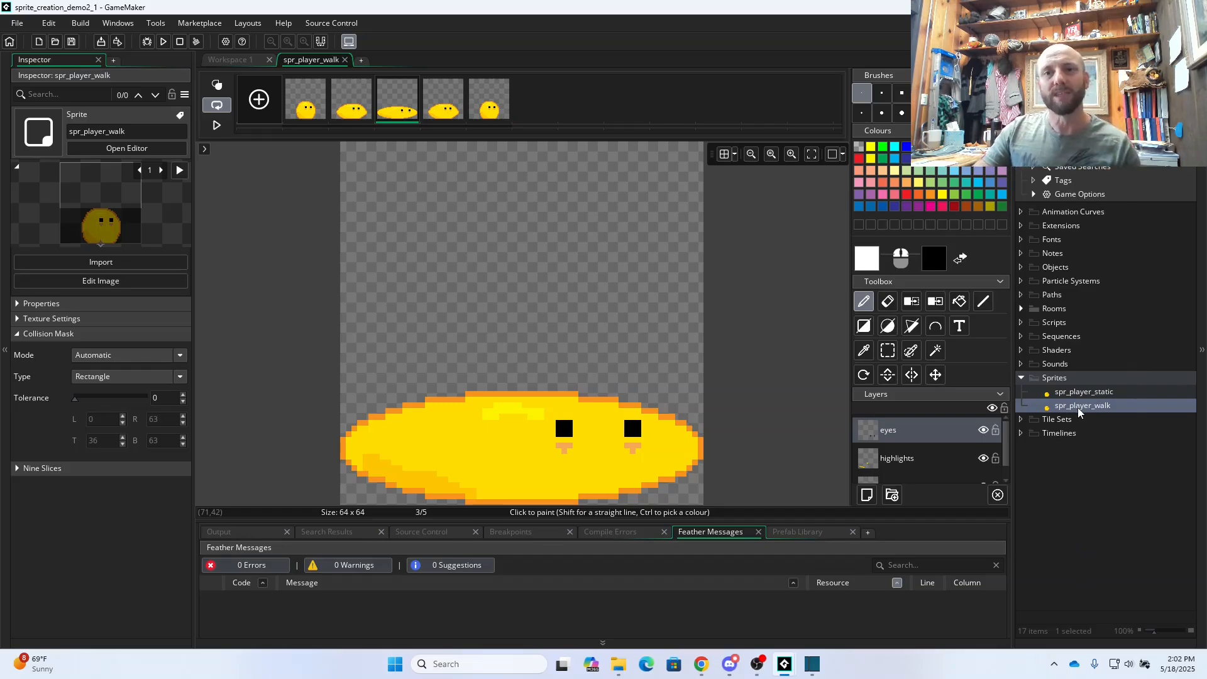
{"action": "left_click", "coordinate": [1077, 396]}
{"action": "left_click", "coordinate": [1073, 408]}
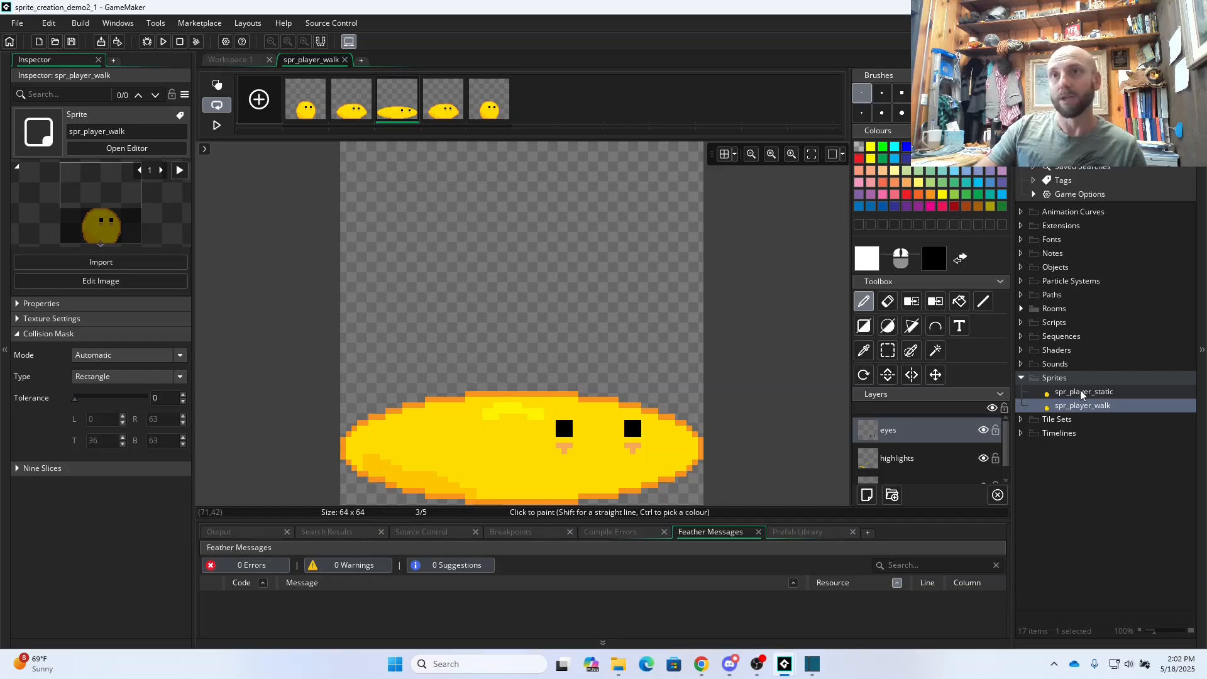
- Open the spr_player_static sprite, expand its Collision Mask settings, and view them beside those of spr_player_walk
{"action": "double_click", "coordinate": [1080, 391]}
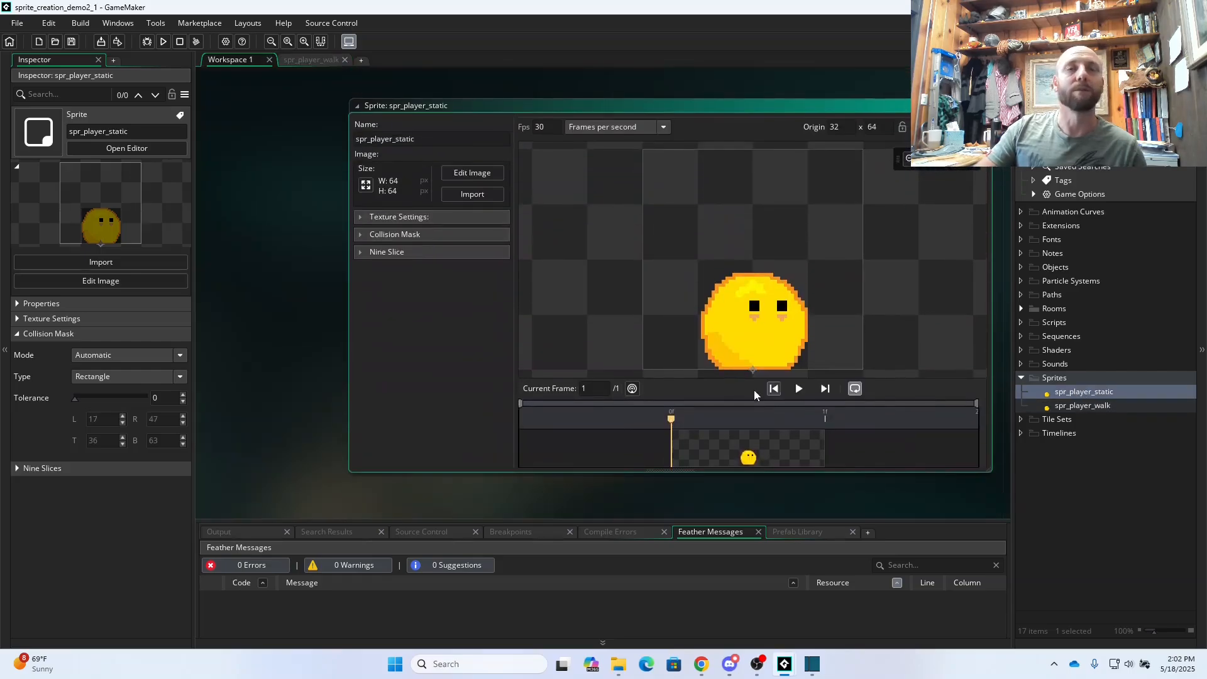
{"action": "left_click", "coordinate": [410, 235]}
{"action": "scroll", "coordinate": [428, 412], "scroll_direction": "down", "scroll_amount": 3}
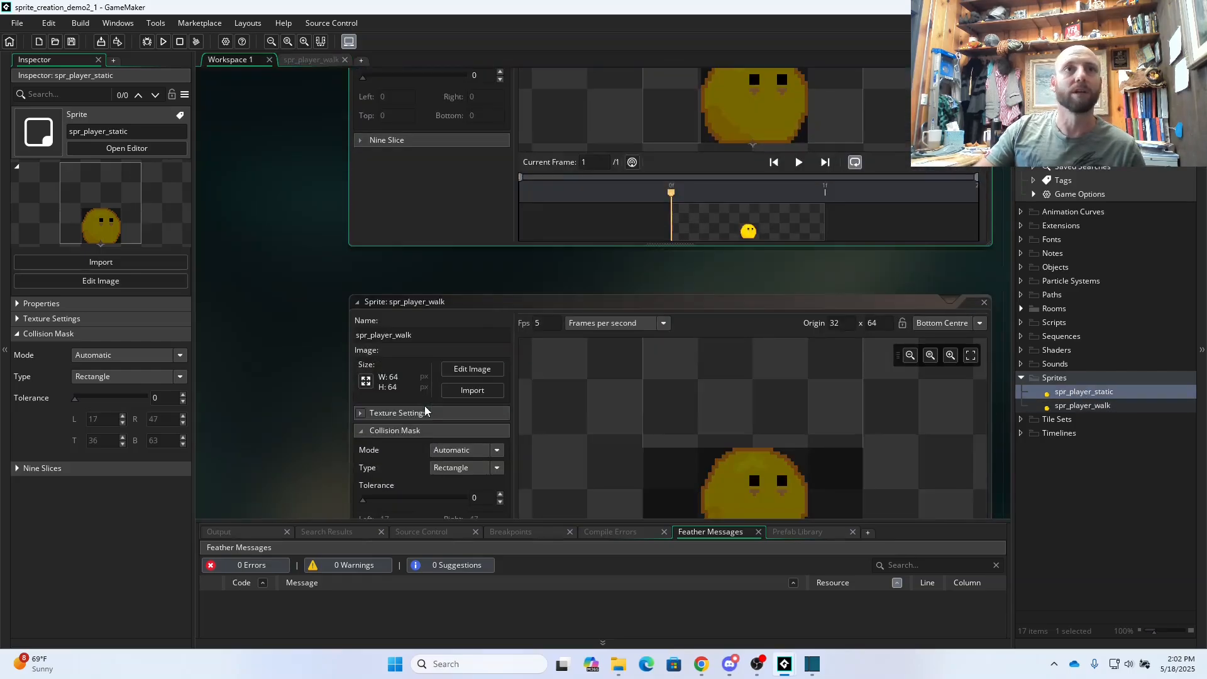
{"action": "scroll", "coordinate": [407, 462], "scroll_direction": "down", "scroll_amount": 1}
{"action": "scroll", "coordinate": [410, 423], "scroll_direction": "up", "scroll_amount": 5}
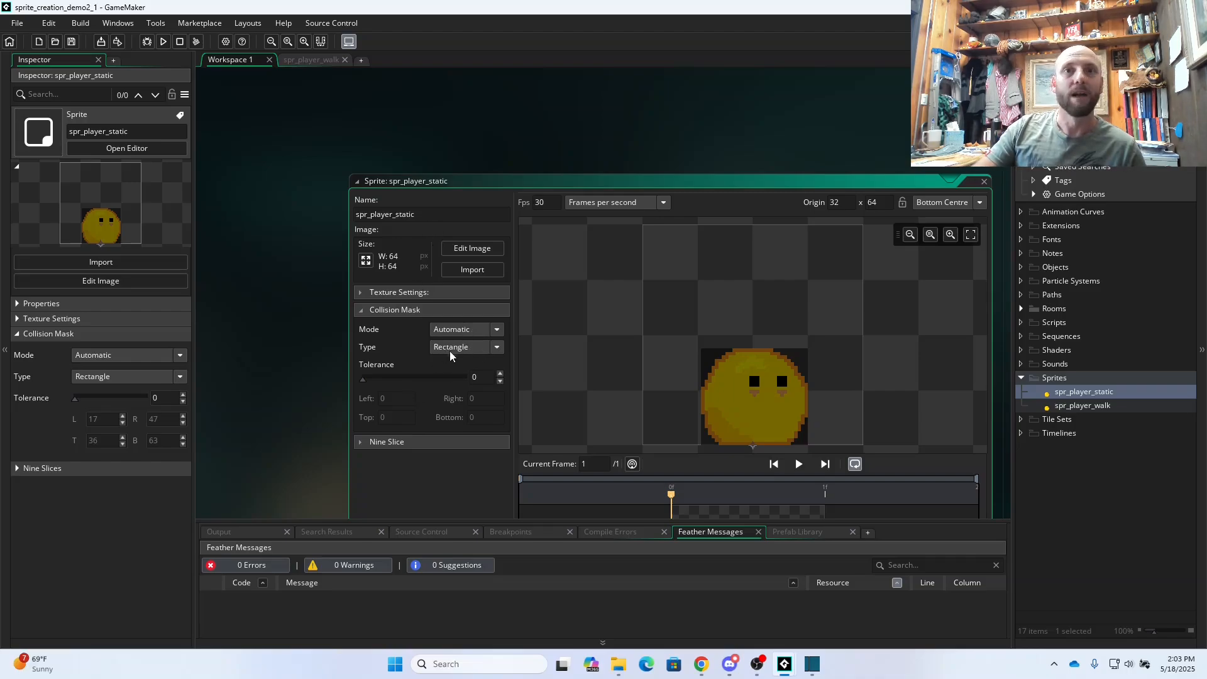
- Keep the Rectangle mask type on spr_player_static and try collision mask modes other than Automatic
{"action": "left_click", "coordinate": [472, 349]}
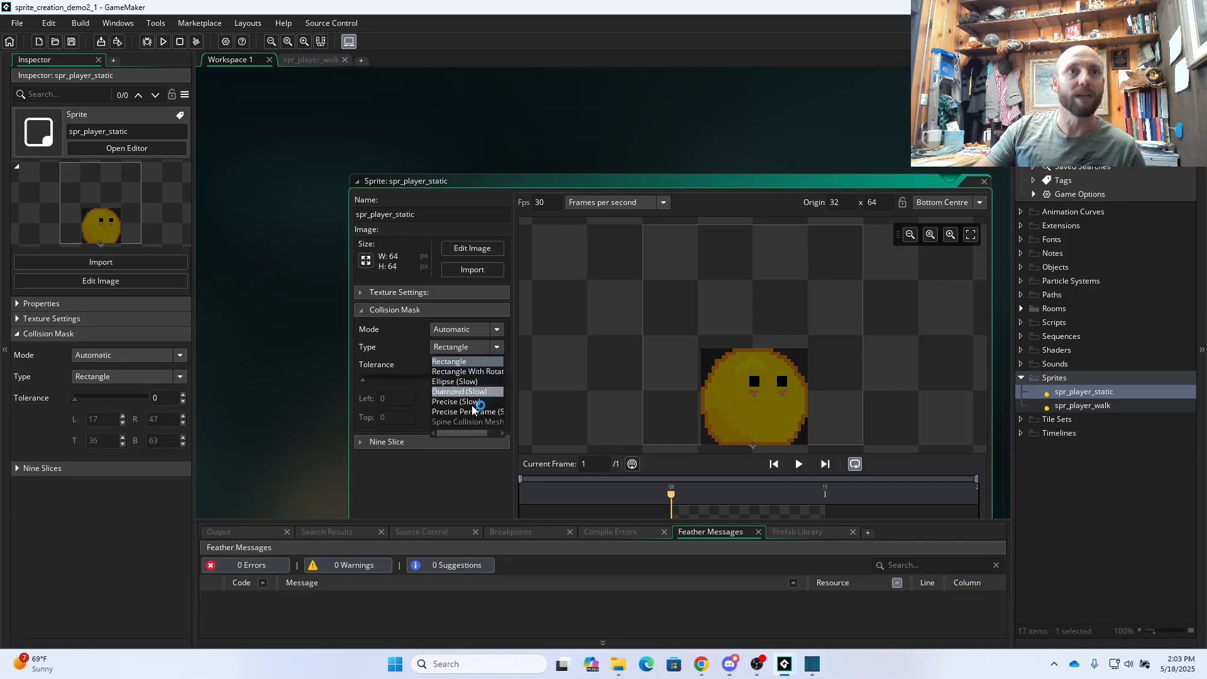
{"action": "left_click", "coordinate": [461, 362]}
{"action": "left_click", "coordinate": [459, 332]}
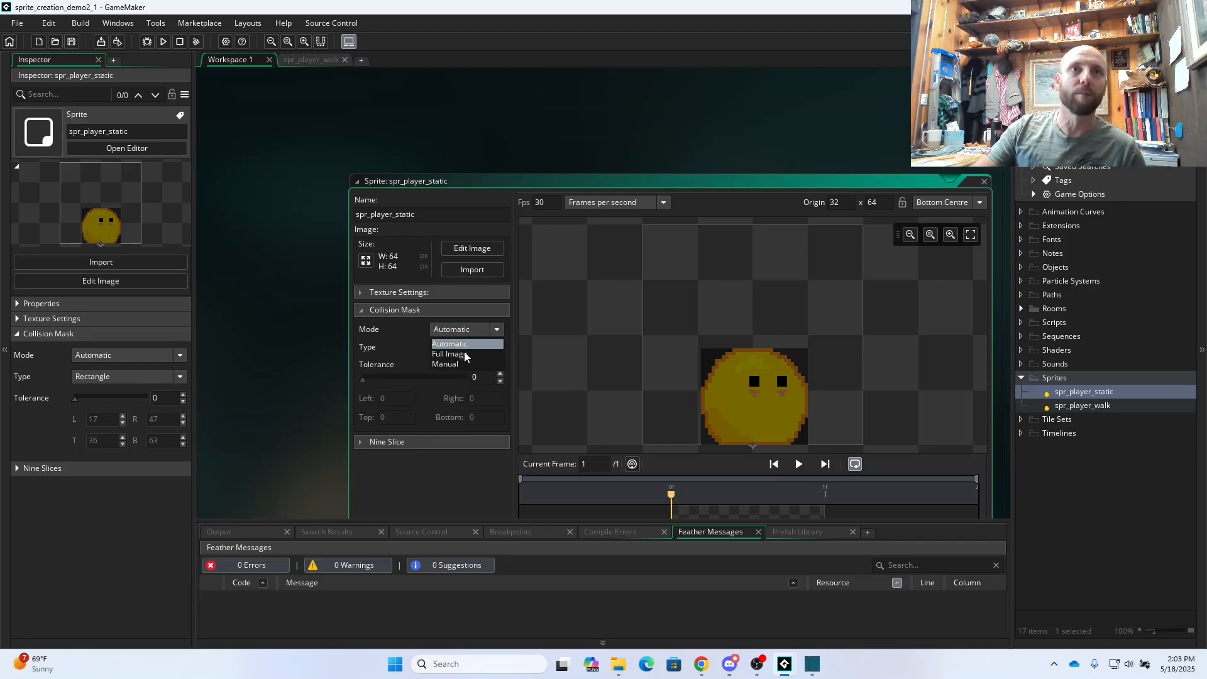
{"action": "left_click", "coordinate": [462, 352]}
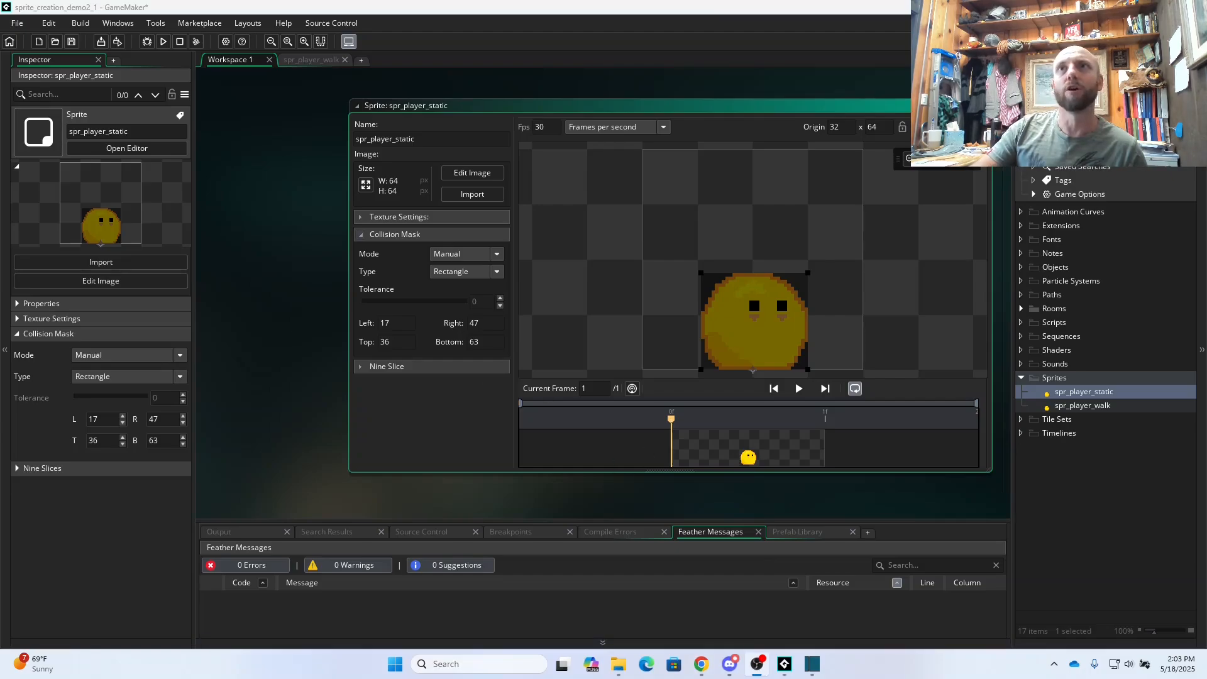
- Reopen spr_player_static and return its collision mask mode to Automatic, keeping the Rectangle type
{"action": "double_click", "coordinate": [1103, 391]}
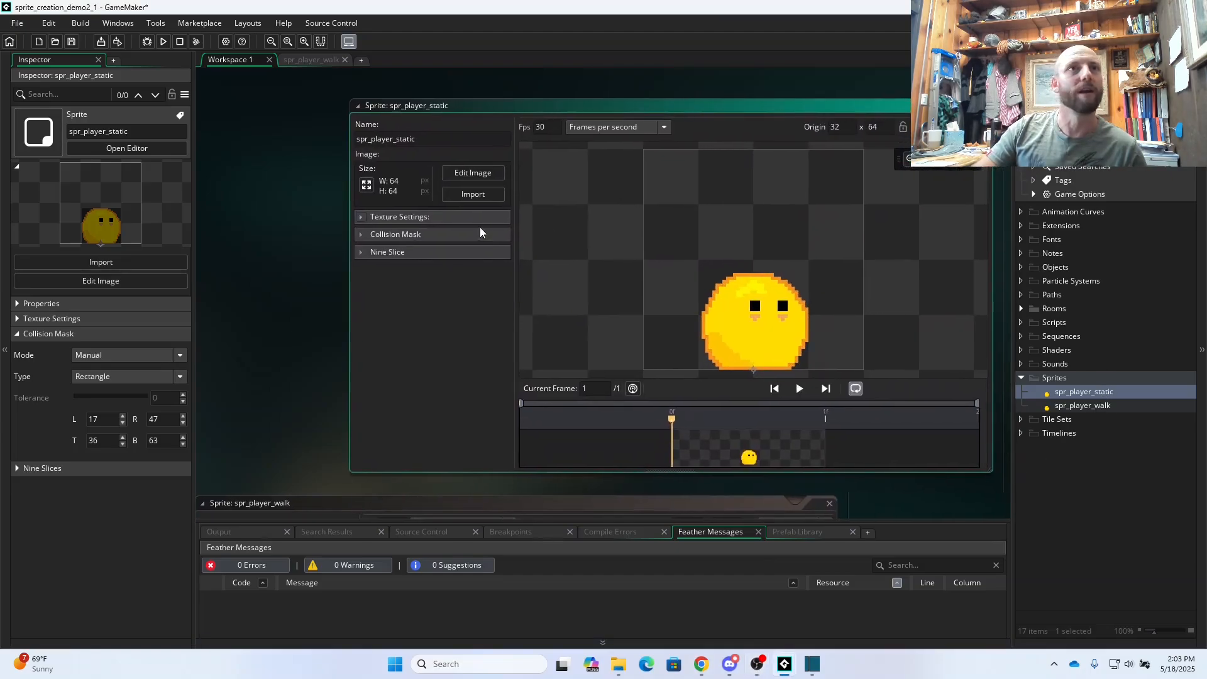
{"action": "left_click", "coordinate": [400, 237]}
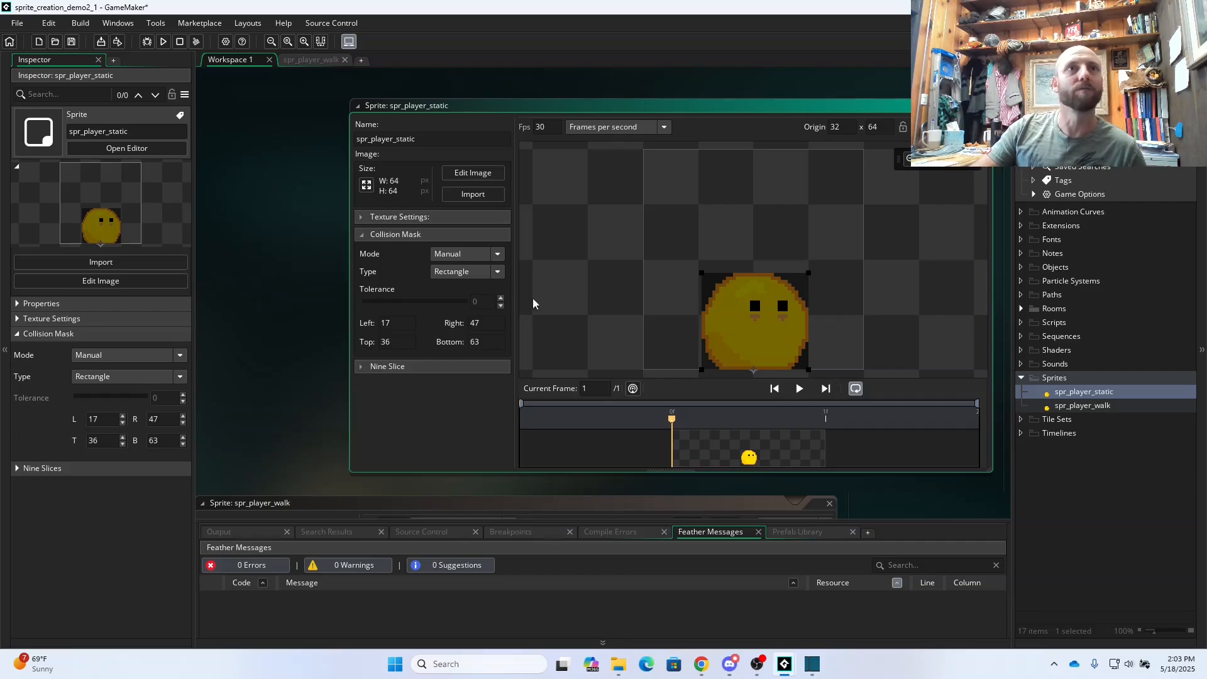
{"action": "left_click", "coordinate": [468, 273]}
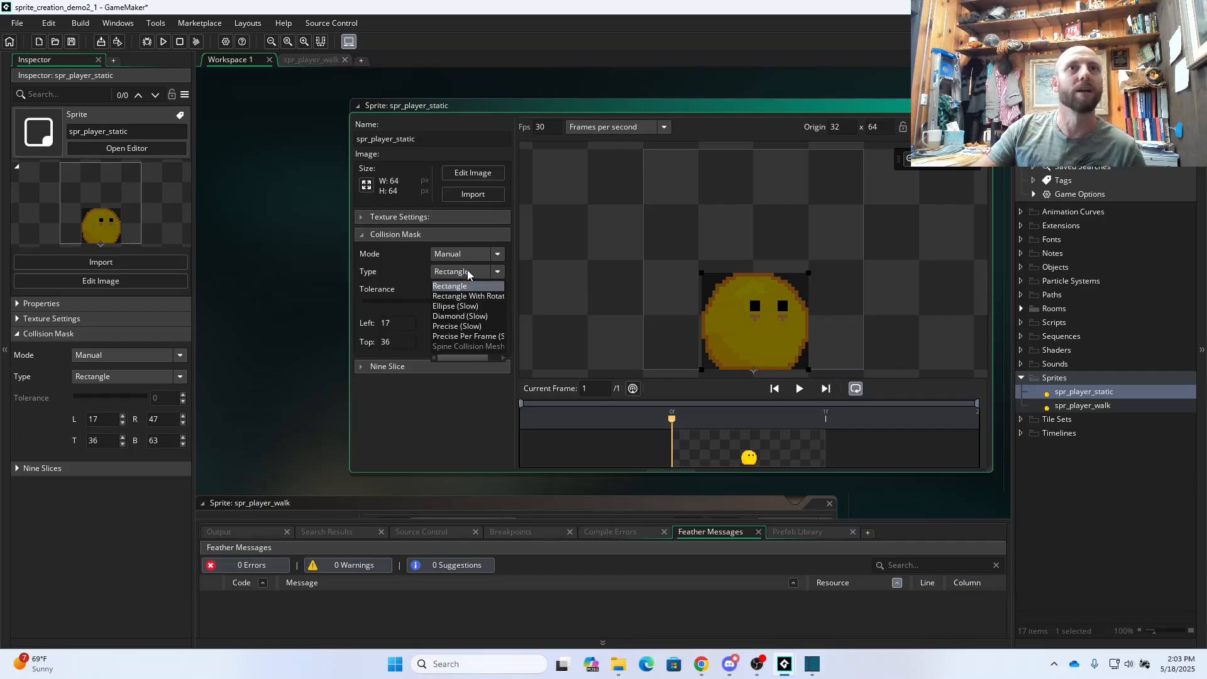
{"action": "left_click", "coordinate": [466, 285]}
{"action": "left_click", "coordinate": [465, 254]}
{"action": "left_click", "coordinate": [465, 267]}
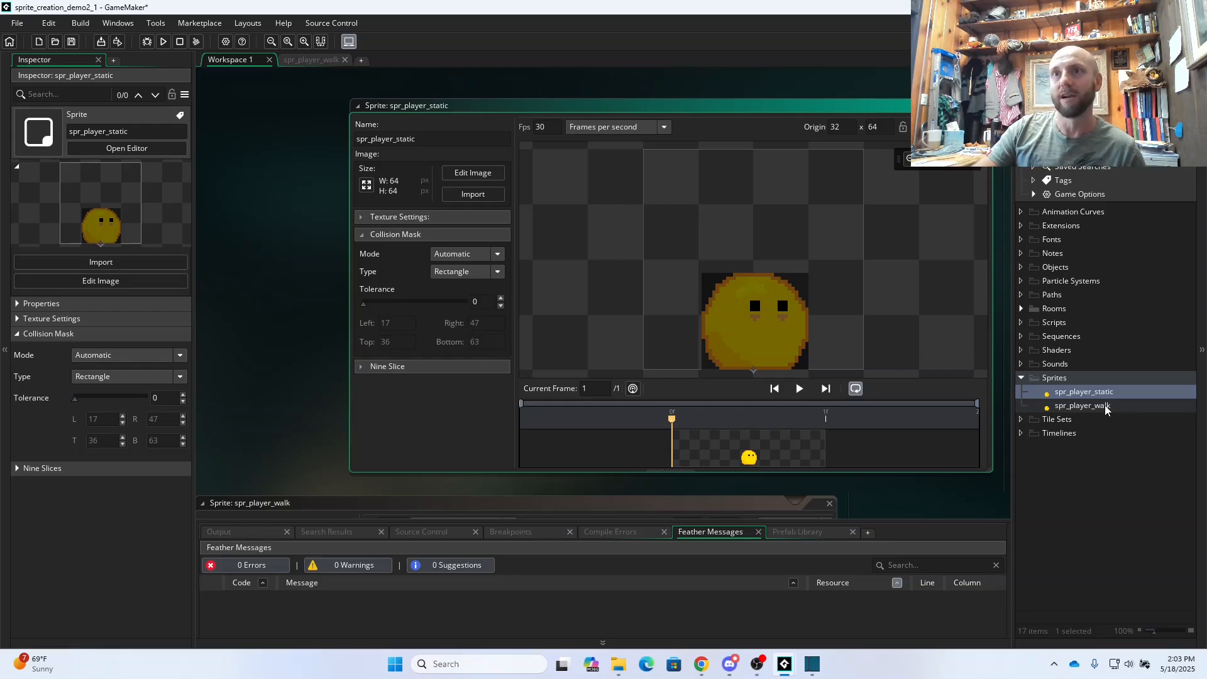
- Close and reopen the spr_player_walk sprite editor, and expand its Collision Mask settings
{"action": "left_click", "coordinate": [1097, 405]}
{"action": "double_click", "coordinate": [1096, 406]}
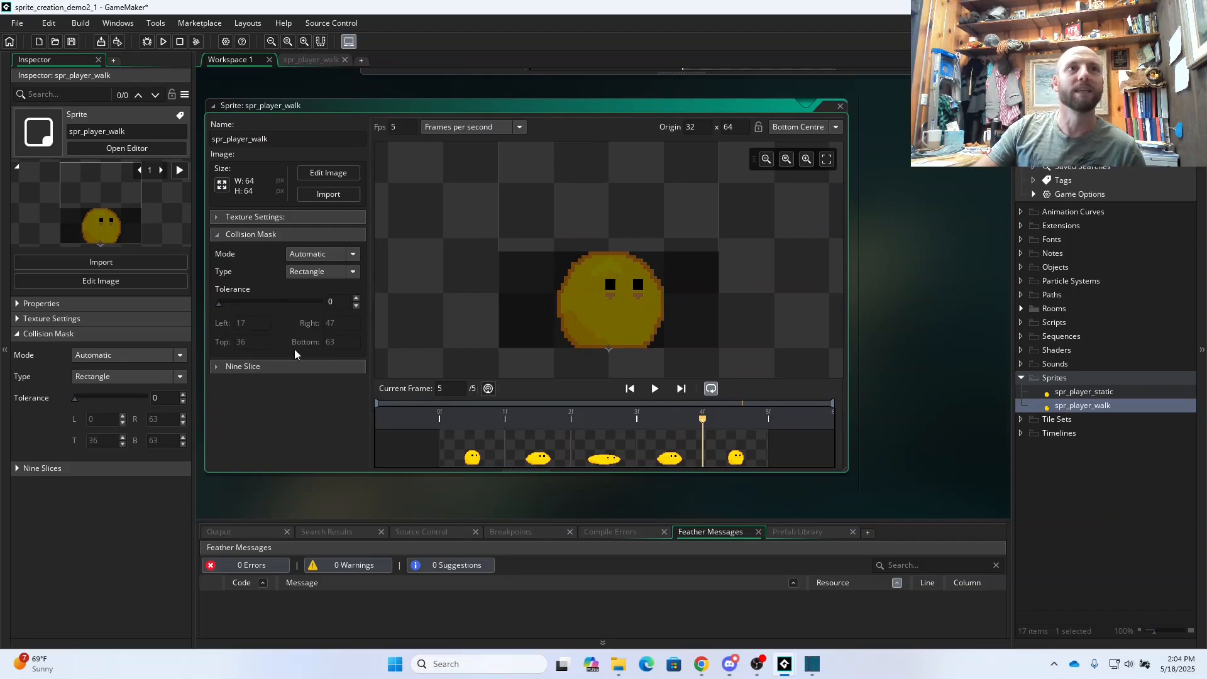
{"action": "scroll", "coordinate": [292, 373], "scroll_direction": "up", "scroll_amount": 1}
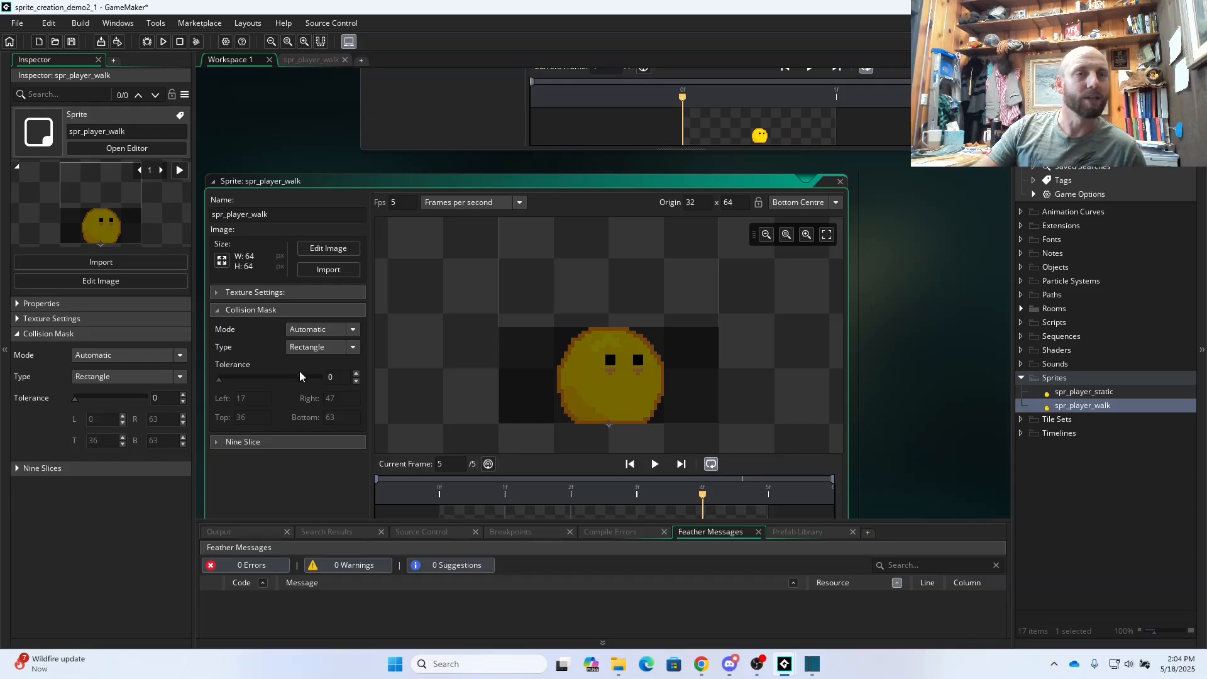
{"action": "scroll", "coordinate": [632, 377], "scroll_direction": "down", "scroll_amount": 3}
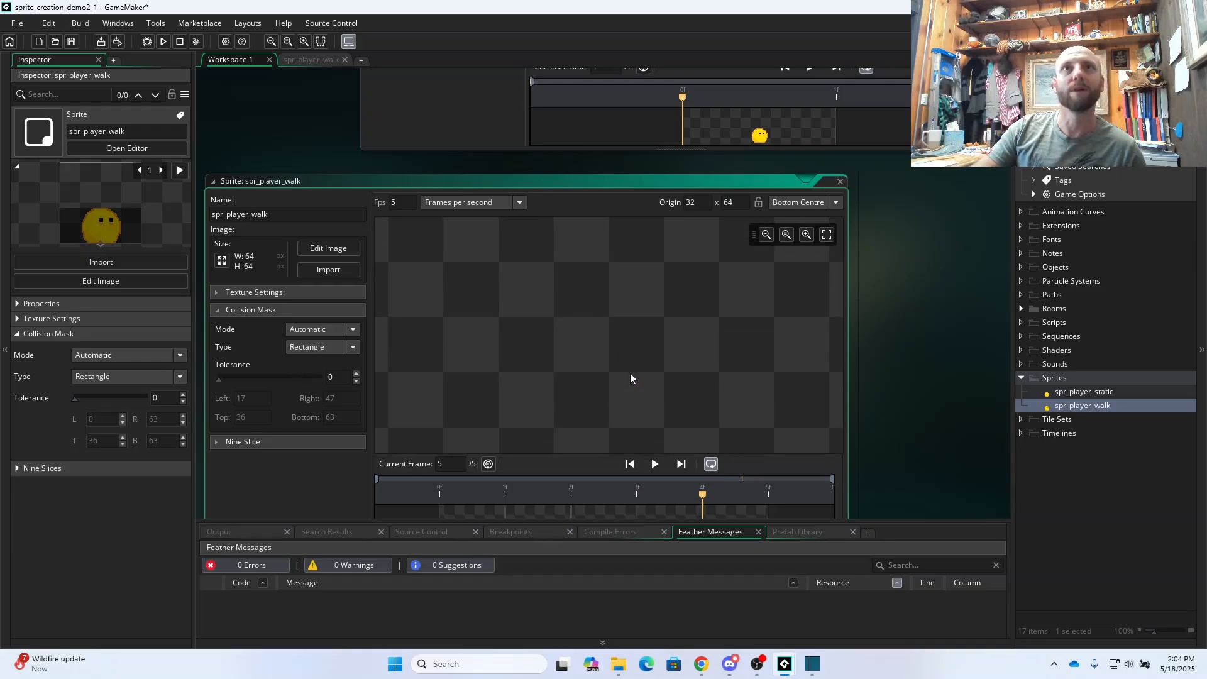
{"action": "left_click", "coordinate": [840, 181]}
{"action": "double_click", "coordinate": [1083, 405]}
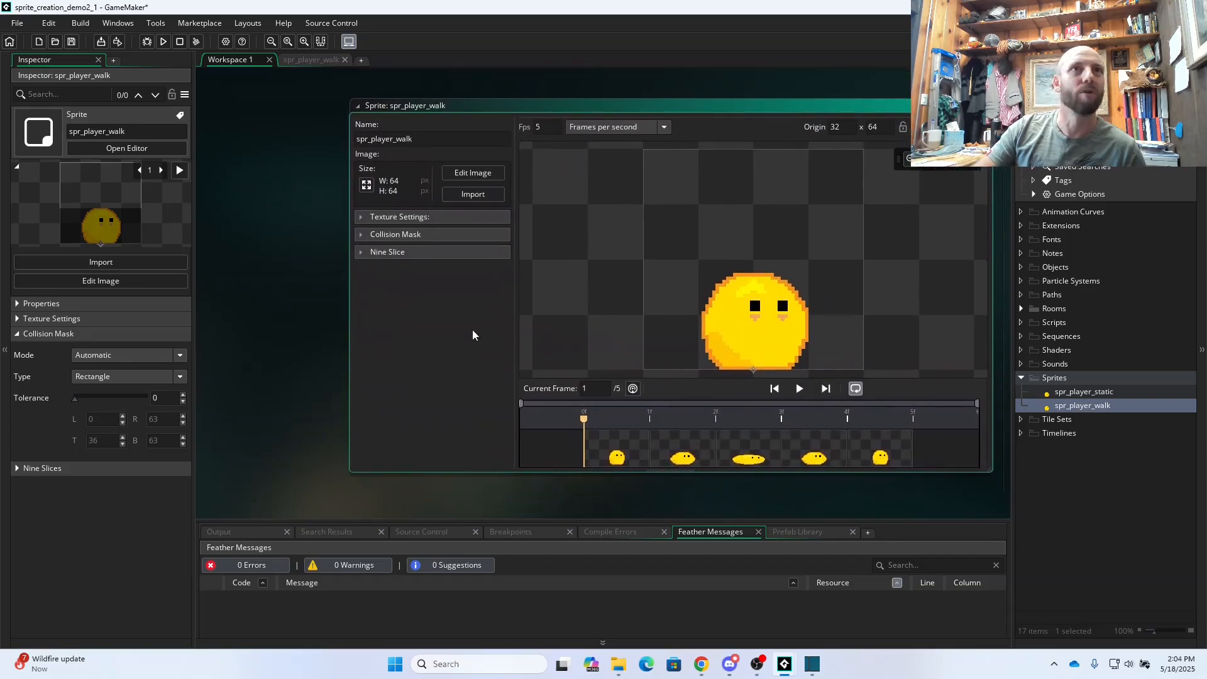
{"action": "left_click", "coordinate": [395, 235]}
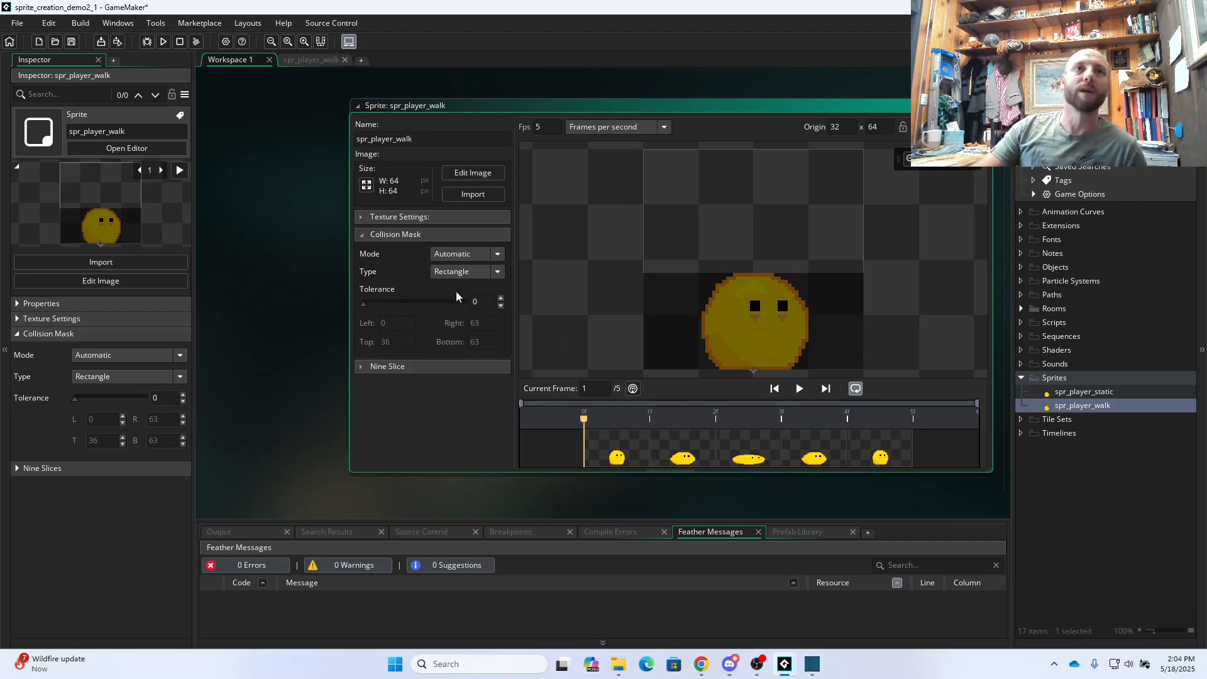
- Switch the spr_player_walk collision mask to Manual mode and set its left bound to 17 and right bound to 47
{"action": "left_click", "coordinate": [475, 255]}
{"action": "left_click", "coordinate": [448, 289]}
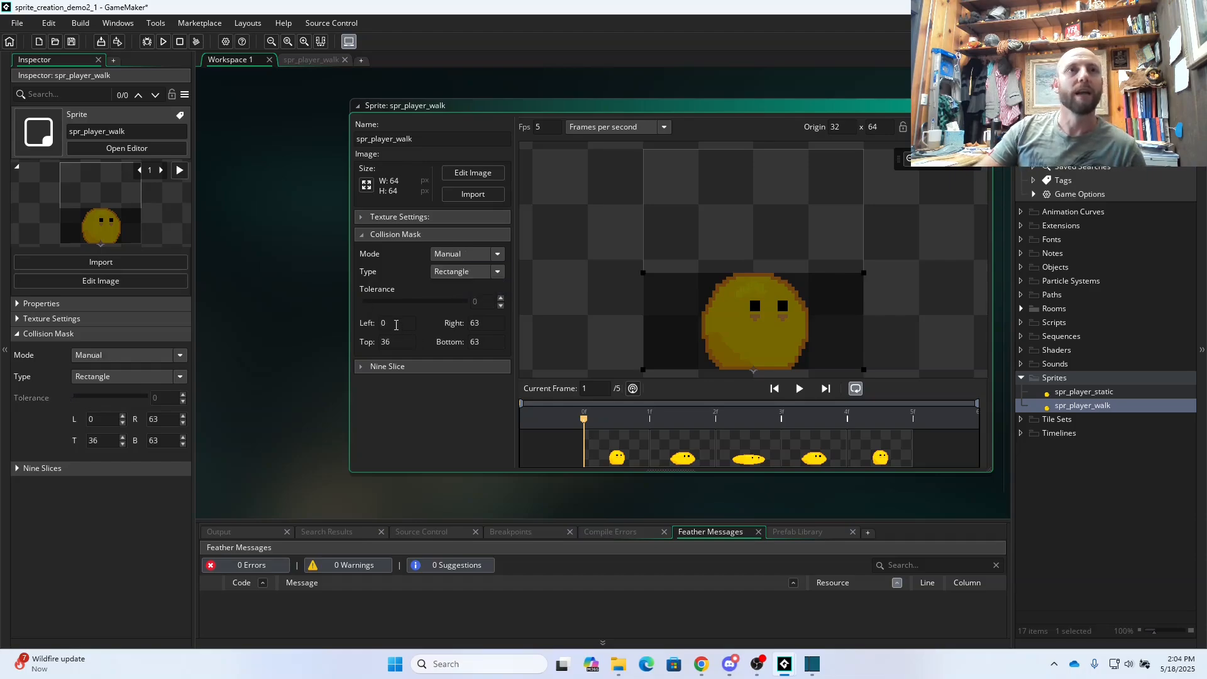
{"action": "scroll", "coordinate": [333, 295], "scroll_direction": "down", "scroll_amount": 5}
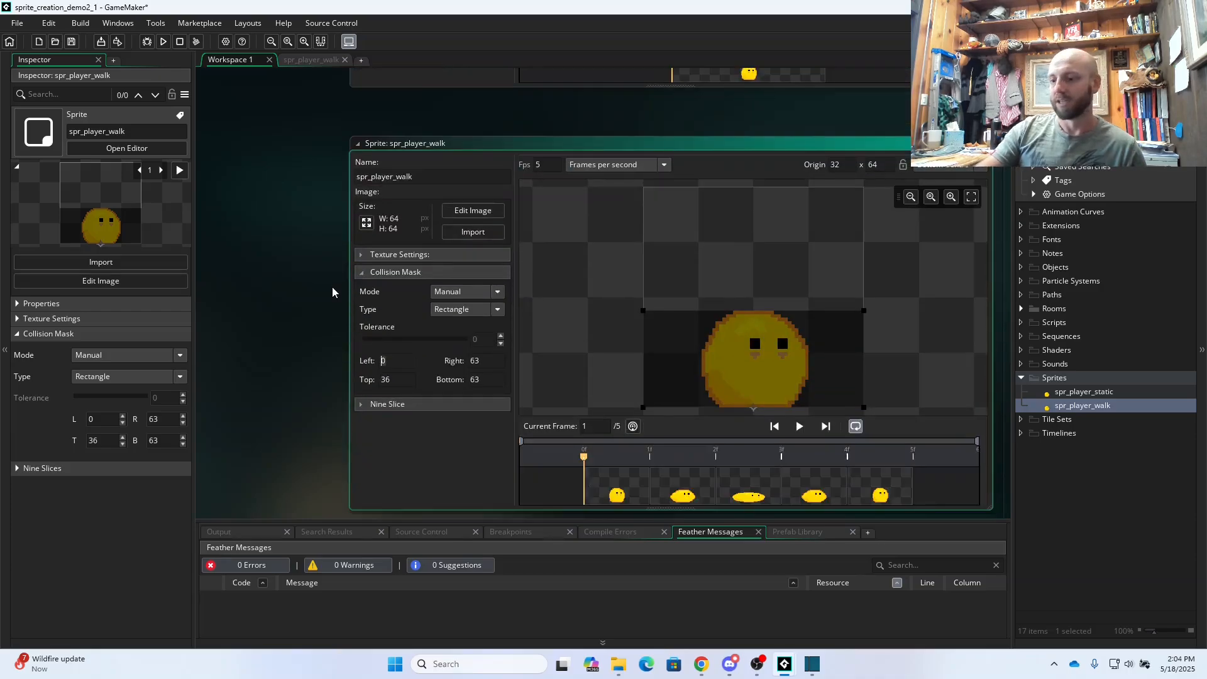
{"action": "type", "text": "17"}
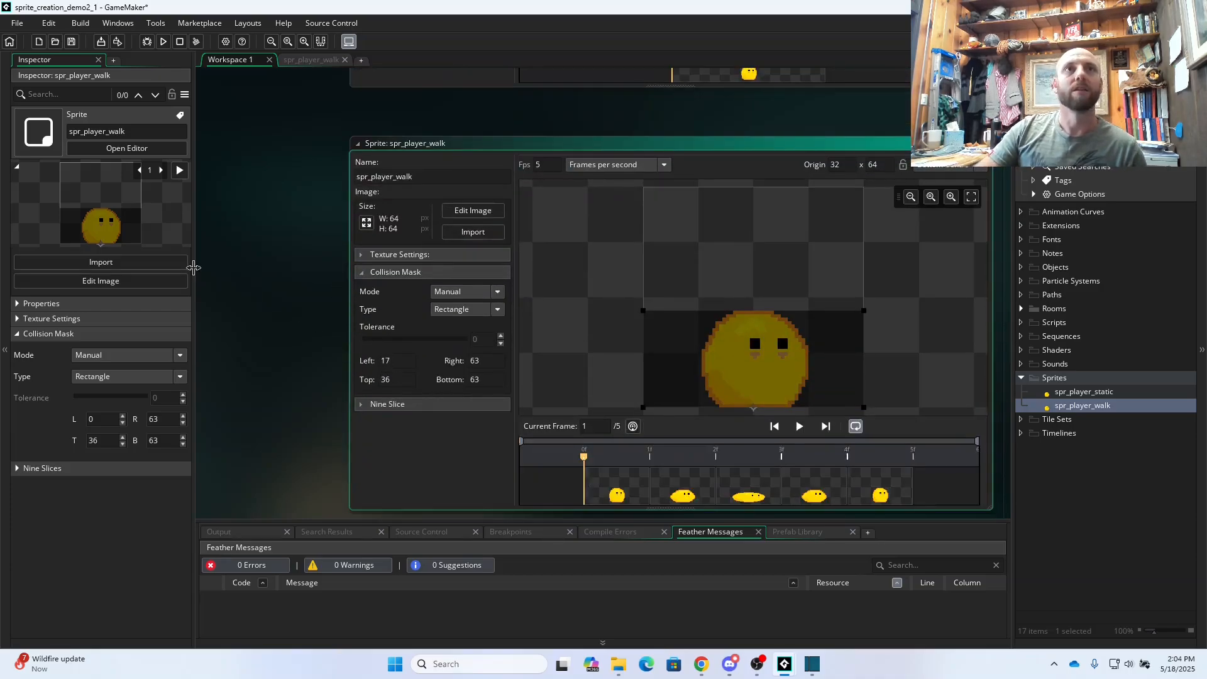
{"action": "scroll", "coordinate": [320, 324], "scroll_direction": "up", "scroll_amount": 3}
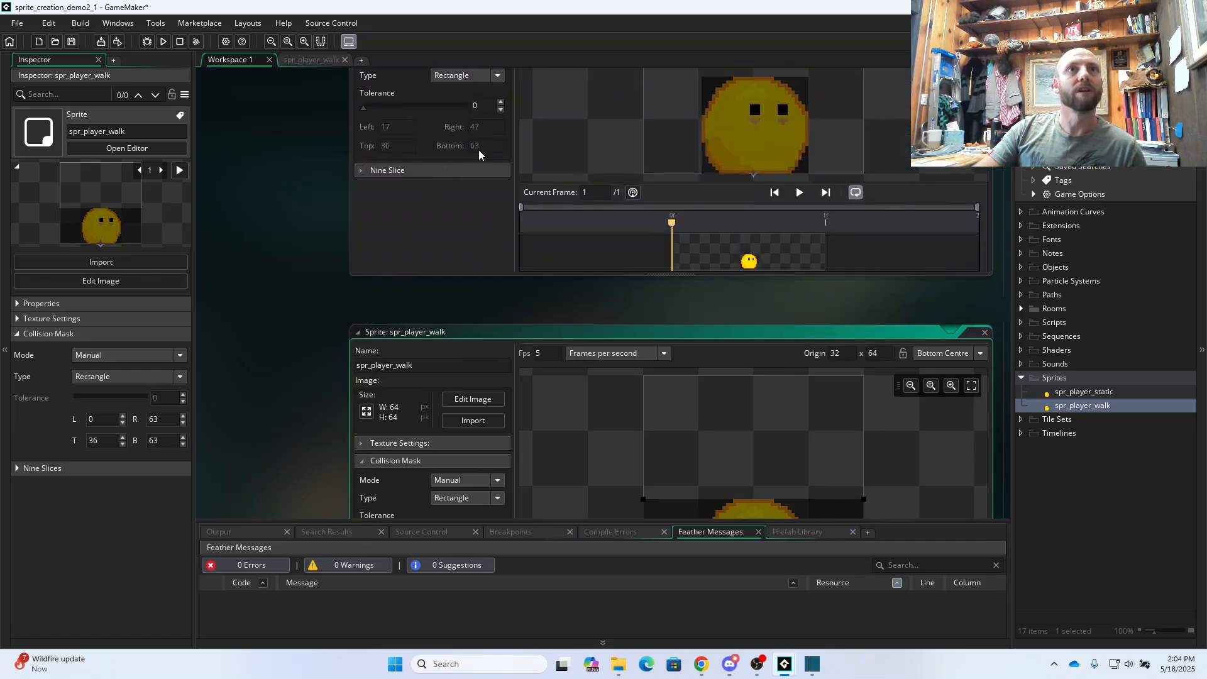
{"action": "scroll", "coordinate": [452, 390], "scroll_direction": "down", "scroll_amount": 3}
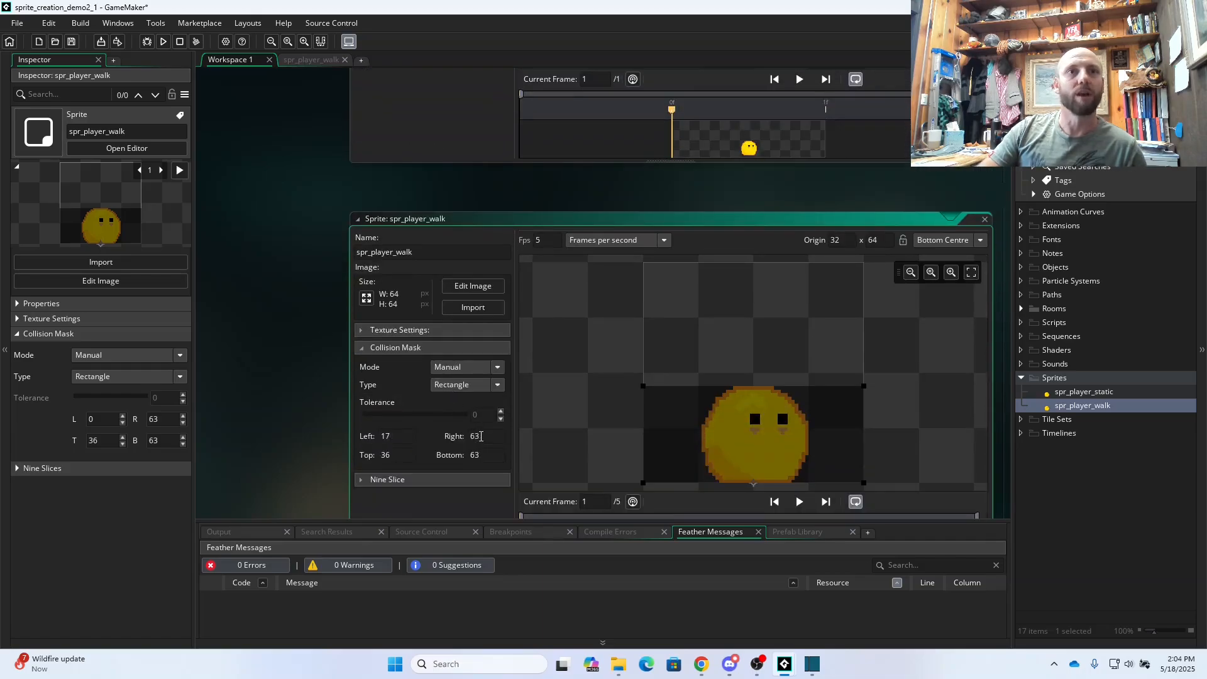
{"action": "left_click", "coordinate": [480, 436]}
{"action": "type", "text": "47"}
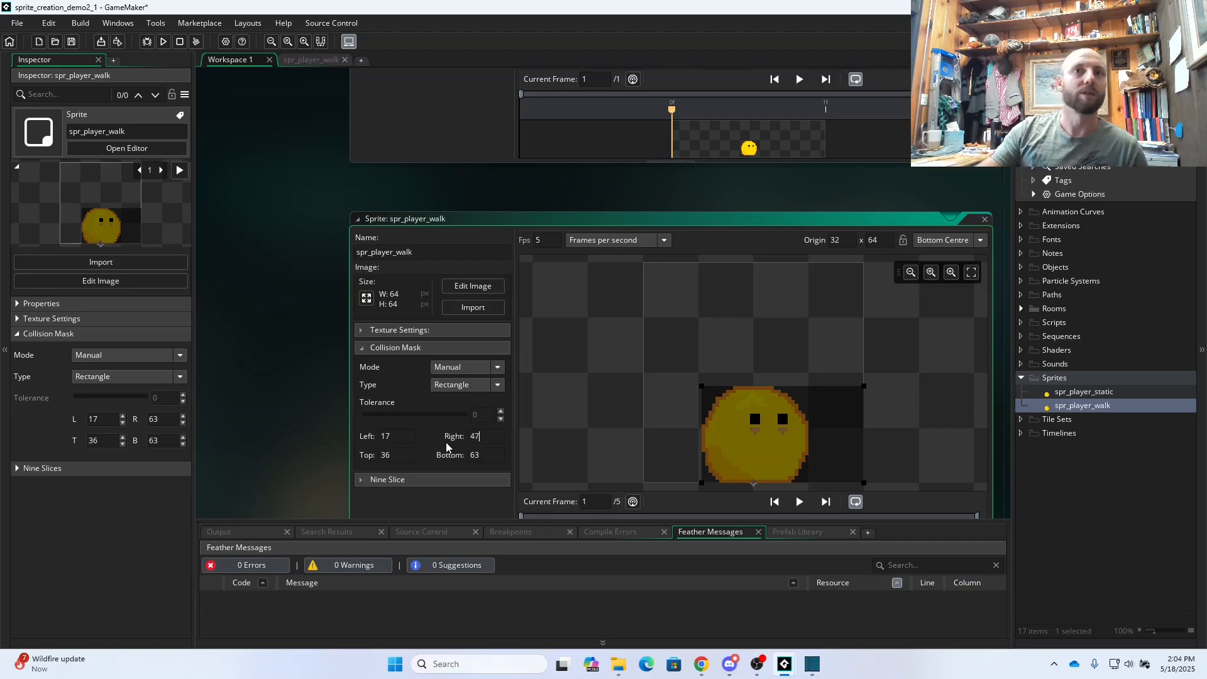
{"action": "key", "text": "Return"}
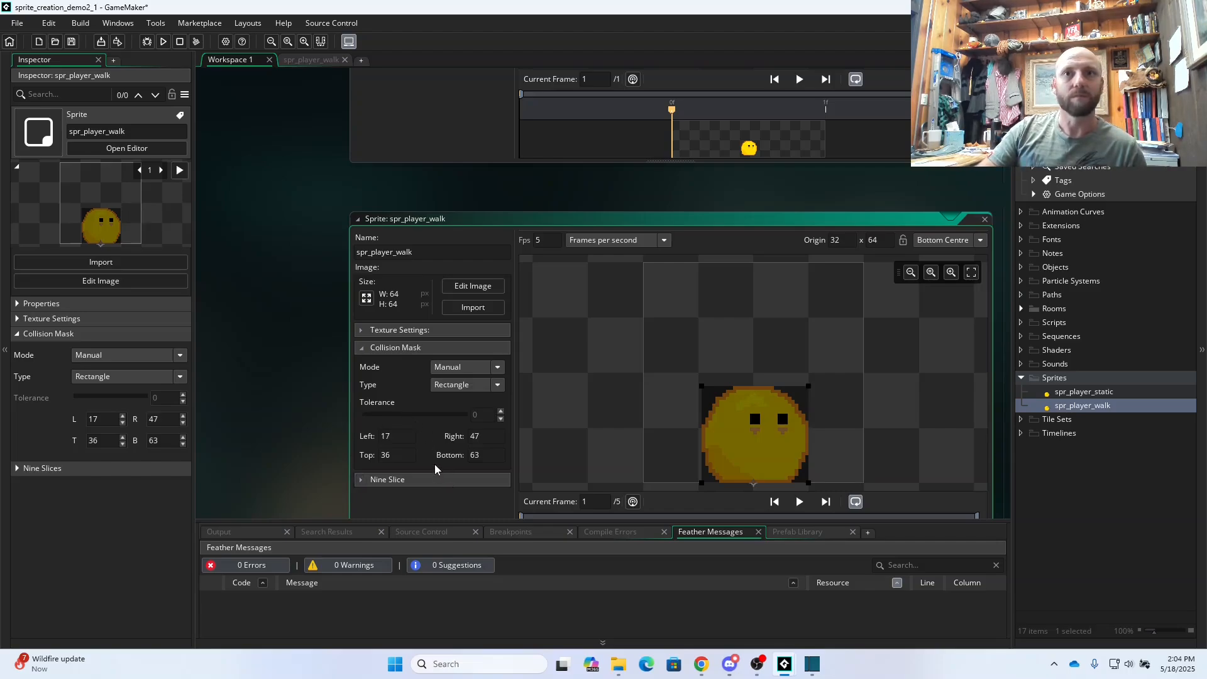
- Compare the origin settings of spr_player_static and spr_player_walk, and check the origin presets offered for spr_player_walk without changing them
{"action": "scroll", "coordinate": [663, 402], "scroll_direction": "up", "scroll_amount": 3}
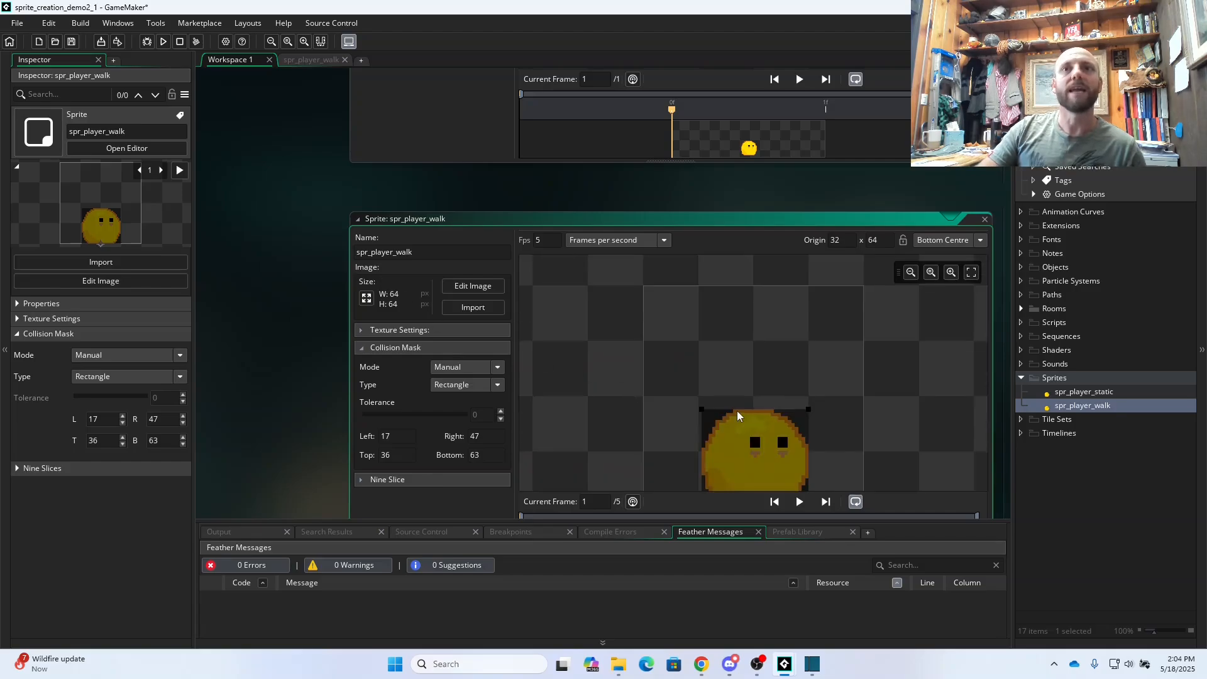
{"action": "scroll", "coordinate": [738, 411], "scroll_direction": "down", "scroll_amount": 3}
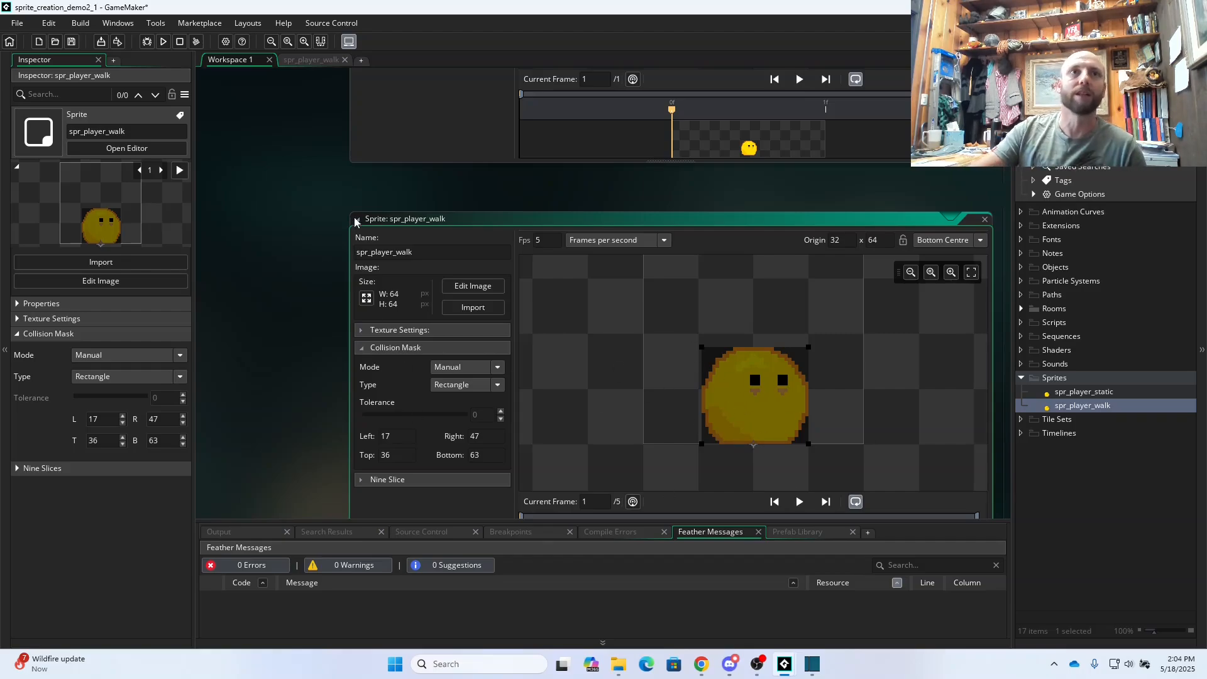
{"action": "scroll", "coordinate": [342, 199], "scroll_direction": "up", "scroll_amount": 6}
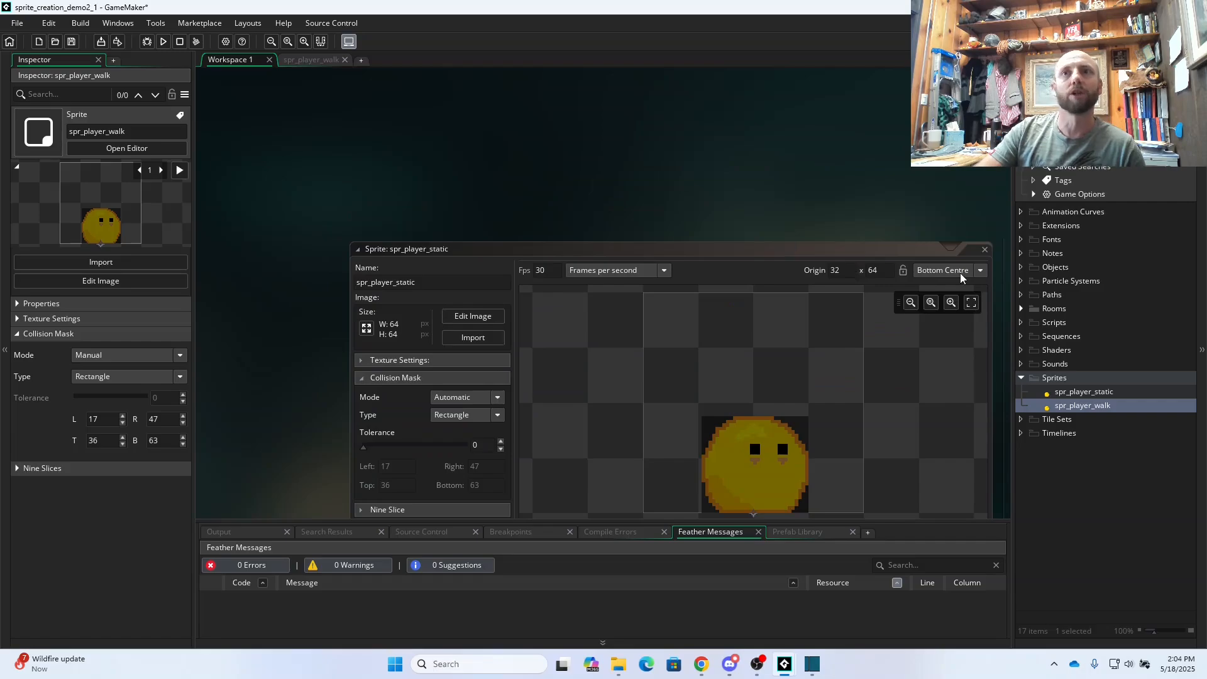
{"action": "scroll", "coordinate": [315, 267], "scroll_direction": "down", "scroll_amount": 6}
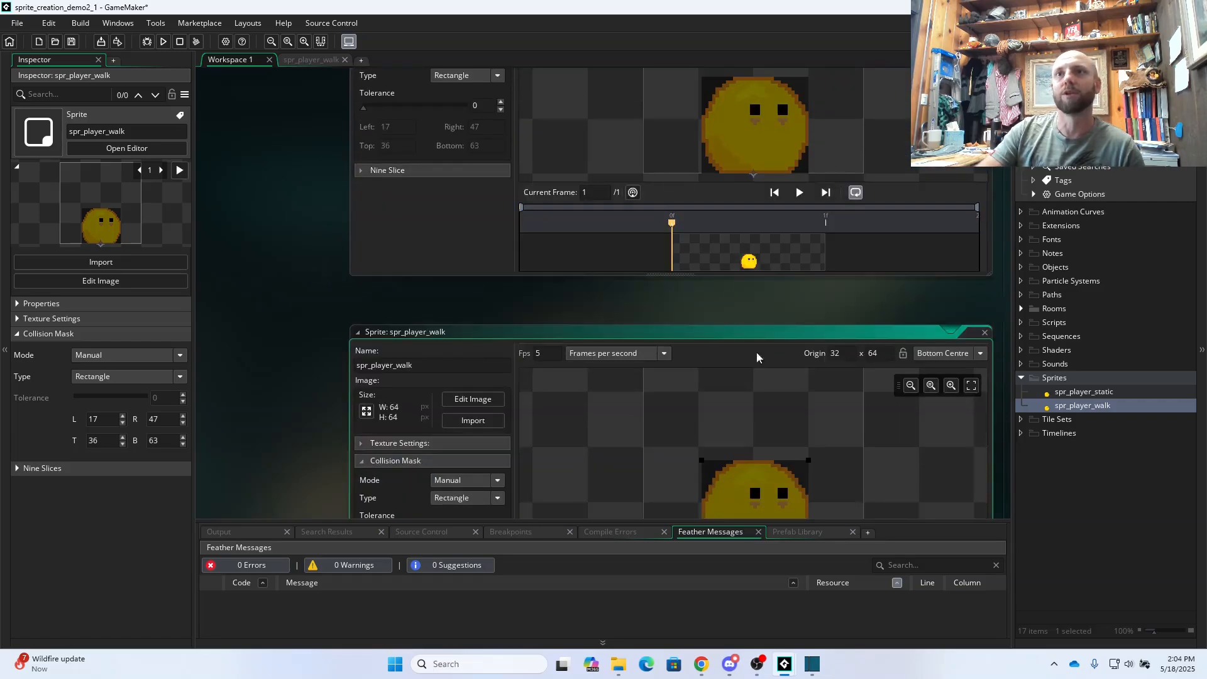
{"action": "left_click", "coordinate": [933, 354]}
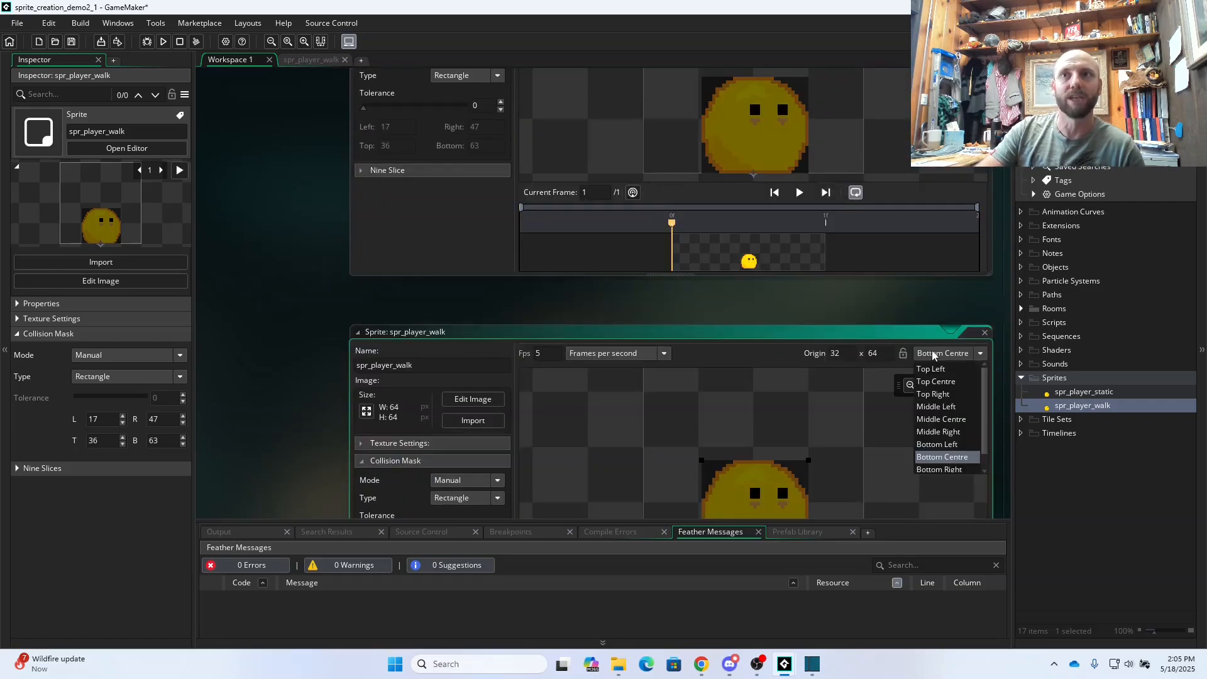
{"action": "left_click", "coordinate": [934, 355]}
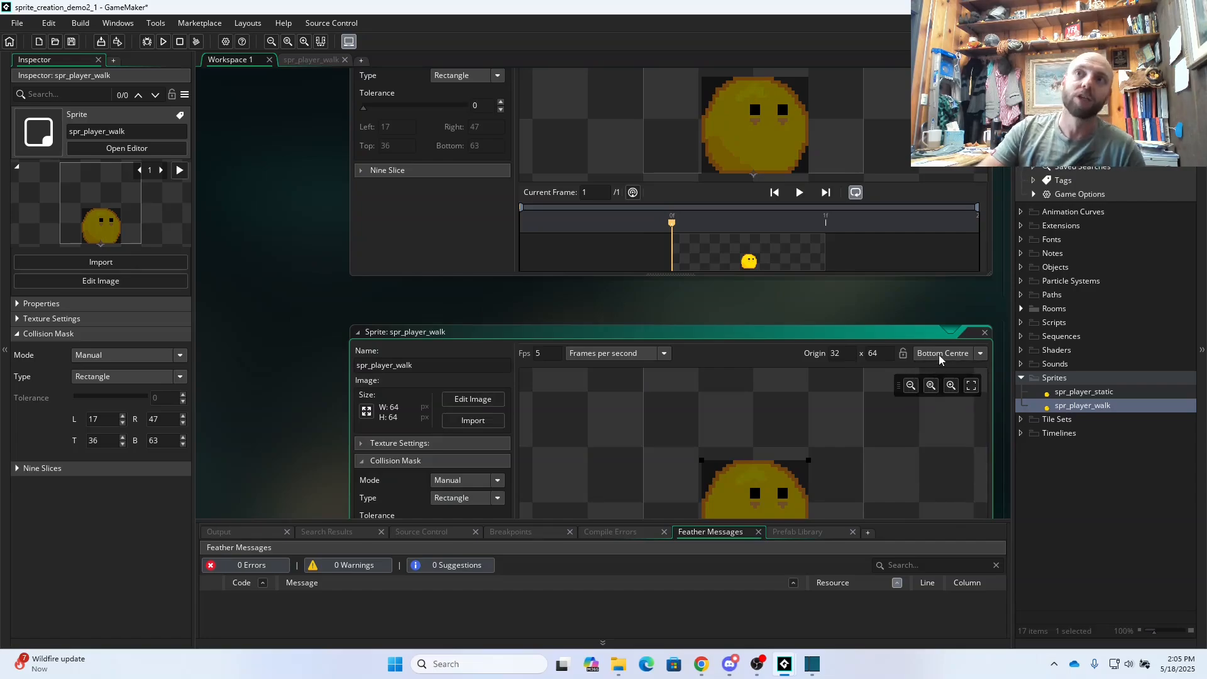
{"action": "scroll", "coordinate": [895, 288], "scroll_direction": "up", "scroll_amount": 5}
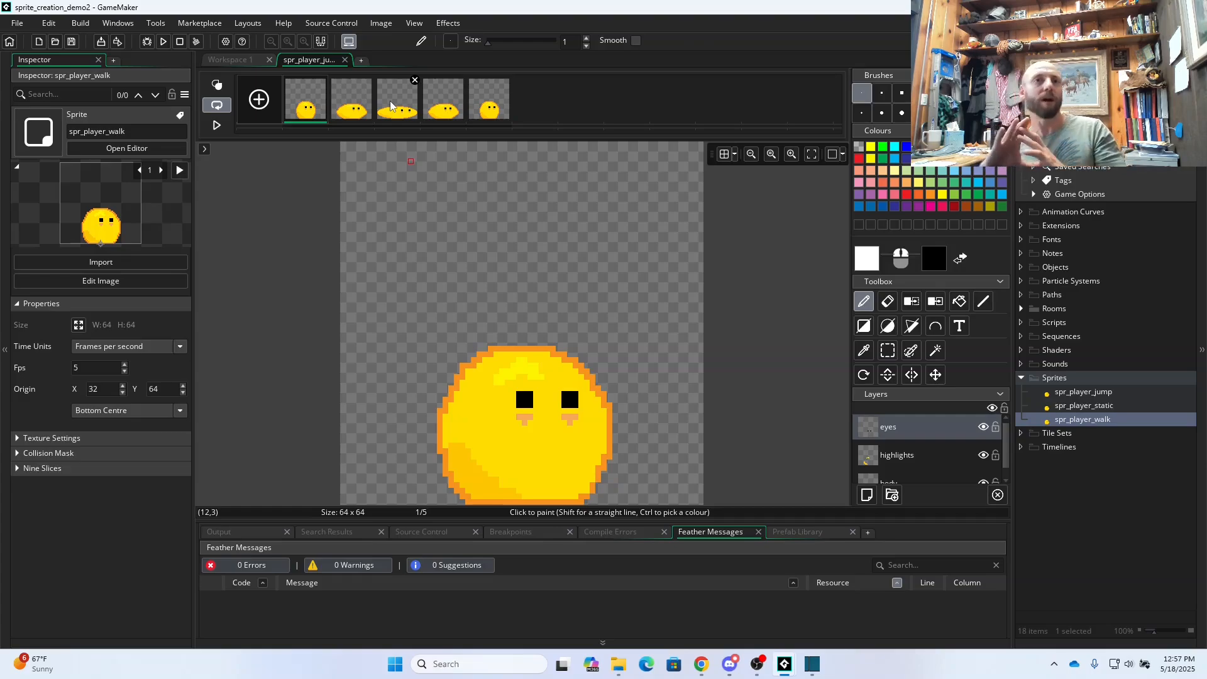
- Delete the last three frames of spr_player_jump, keeping only the round first frame and the squashed second frame
{"action": "left_click", "coordinate": [392, 105]}
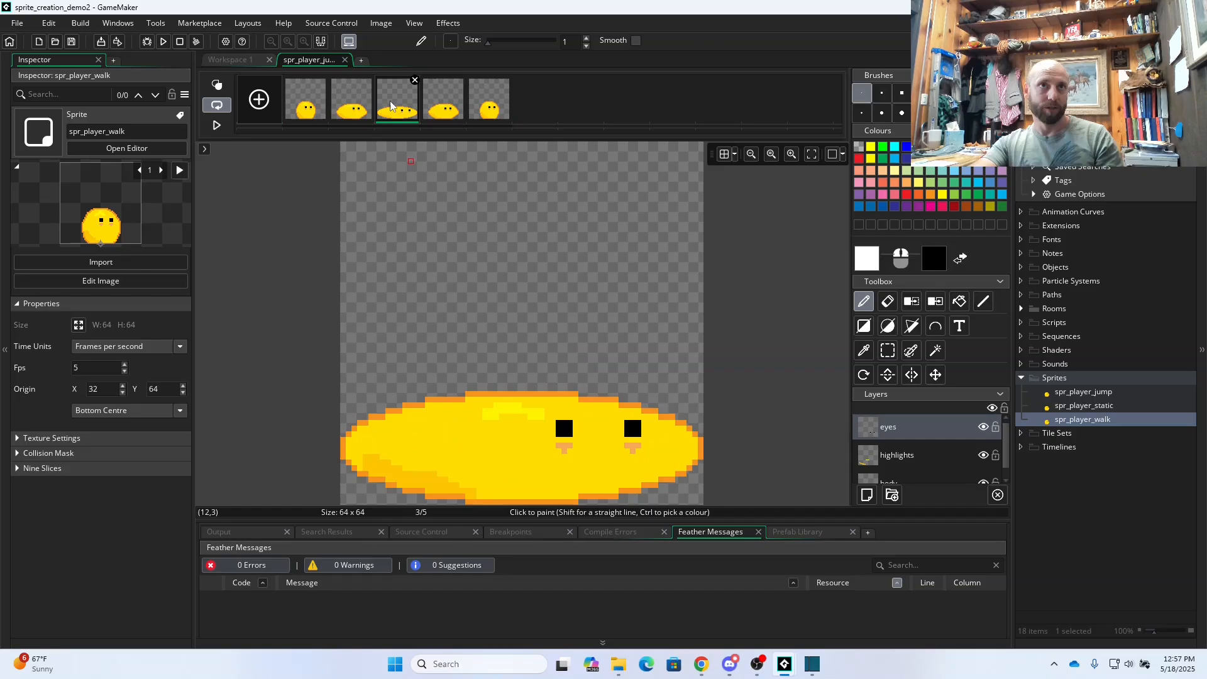
{"action": "left_click", "coordinate": [415, 81]}
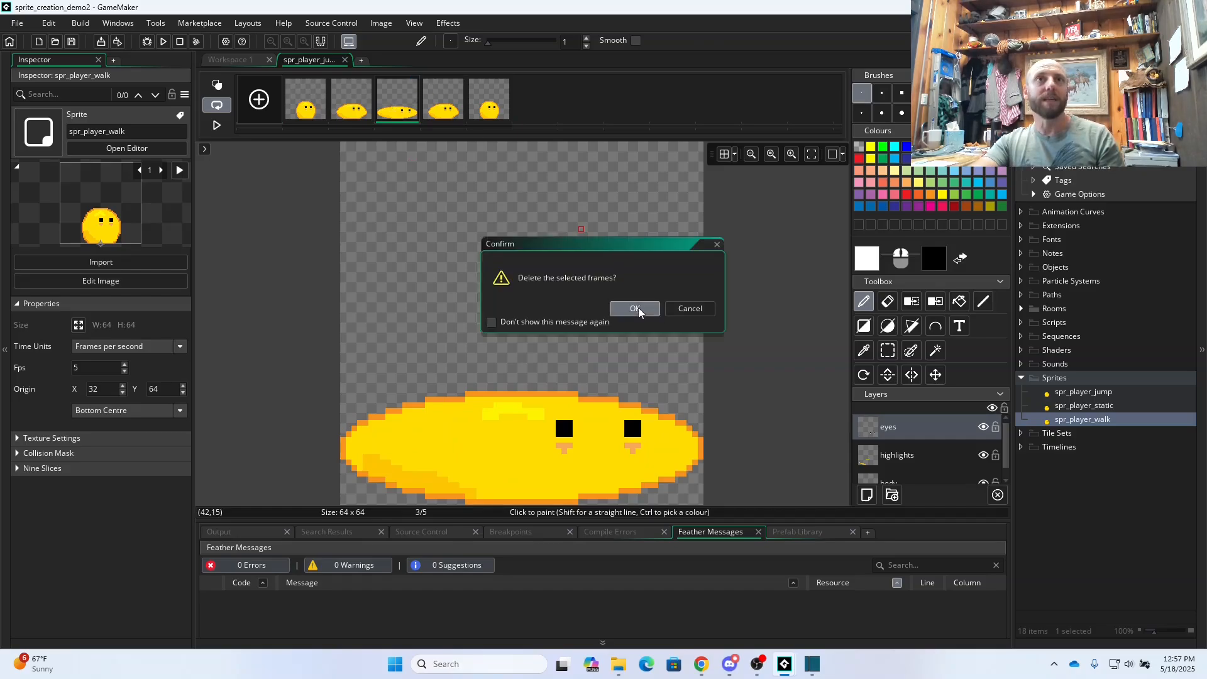
{"action": "left_click", "coordinate": [634, 307]}
{"action": "left_click", "coordinate": [416, 81]}
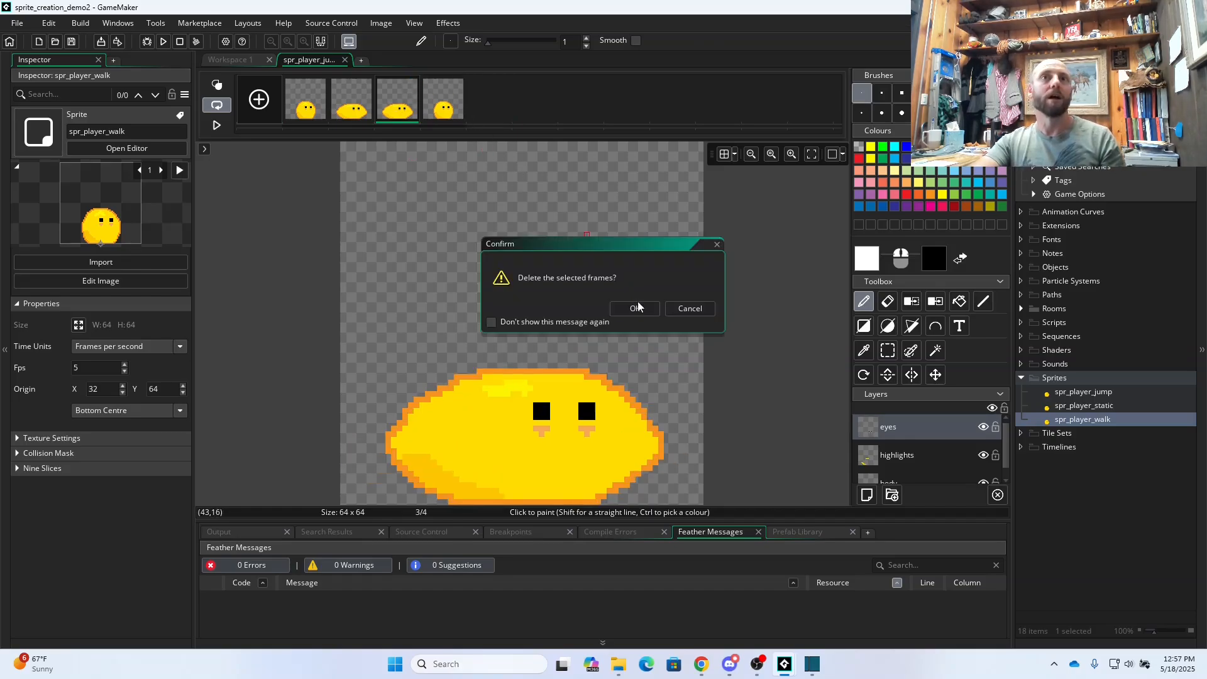
{"action": "left_click", "coordinate": [635, 307]}
{"action": "left_click", "coordinate": [416, 81]}
{"action": "left_click", "coordinate": [631, 307]}
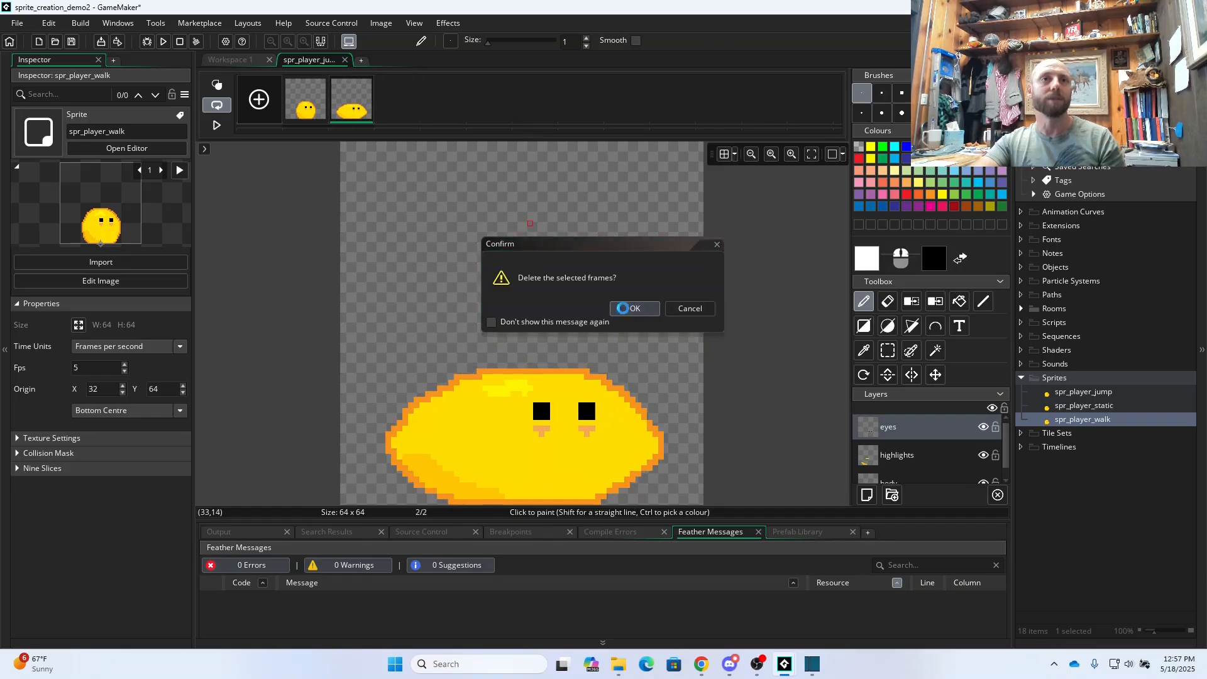
- Duplicate the round first frame of spr_player_jump and move the copy behind the squashed frame as frame 3
{"action": "left_click", "coordinate": [306, 104]}
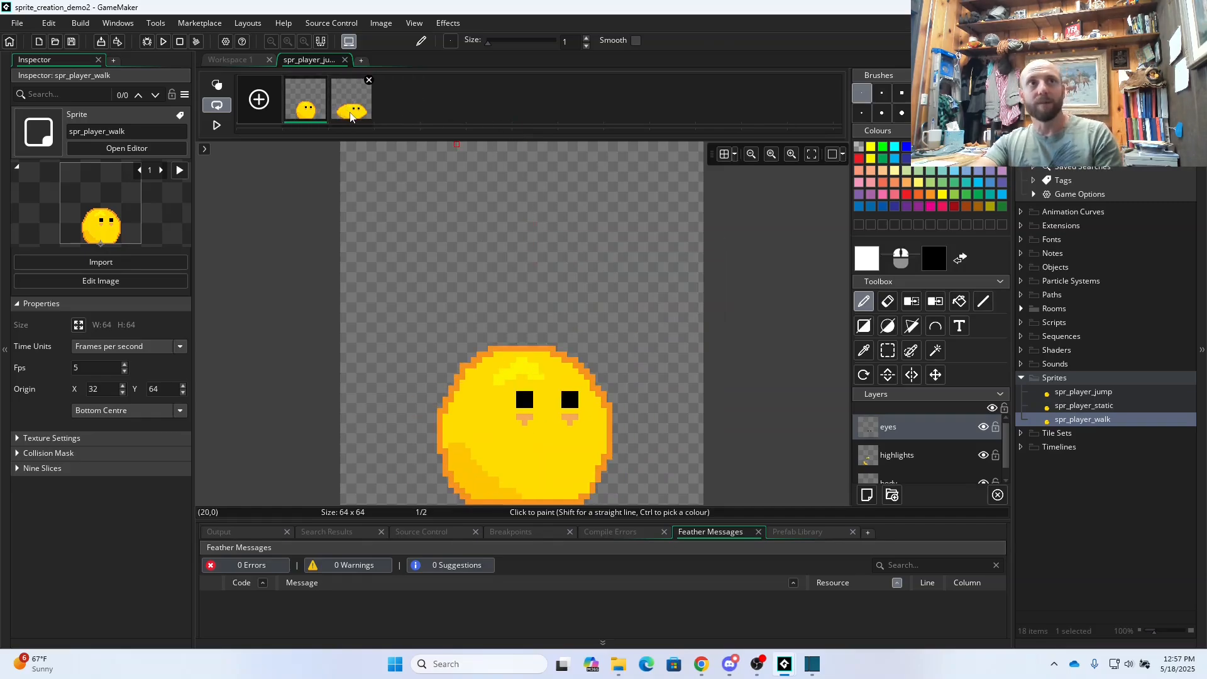
{"action": "left_click", "coordinate": [351, 114]}
{"action": "left_click", "coordinate": [314, 114]}
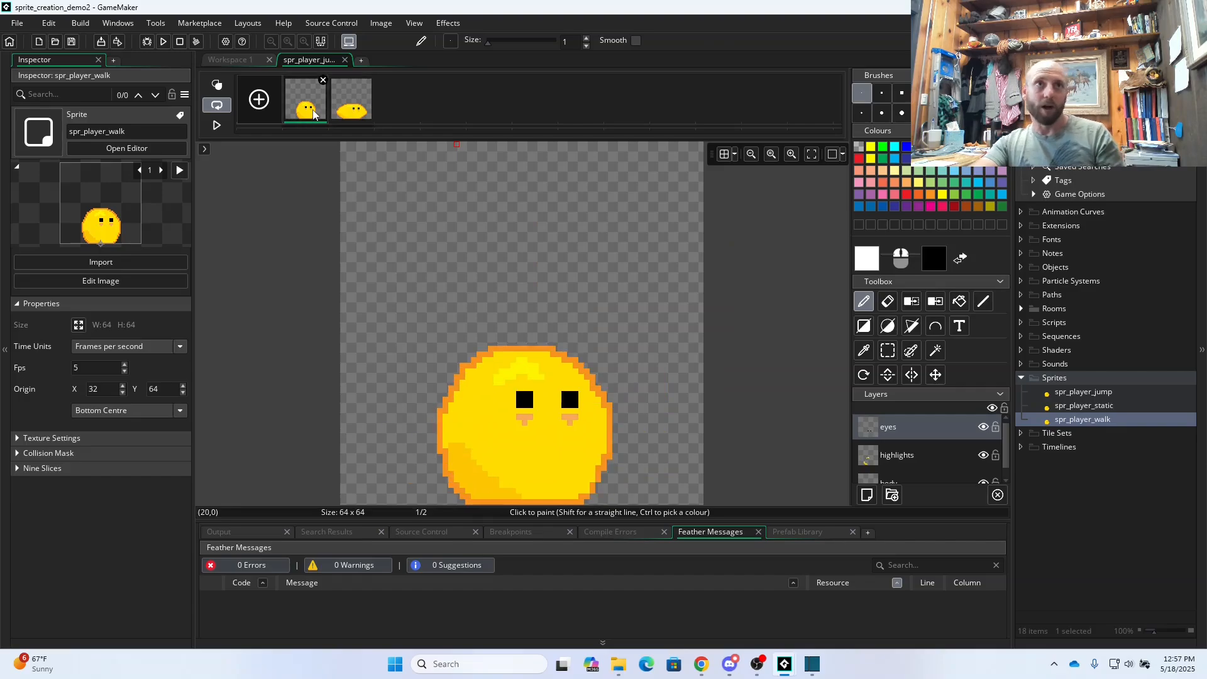
{"action": "left_click", "coordinate": [346, 115]}
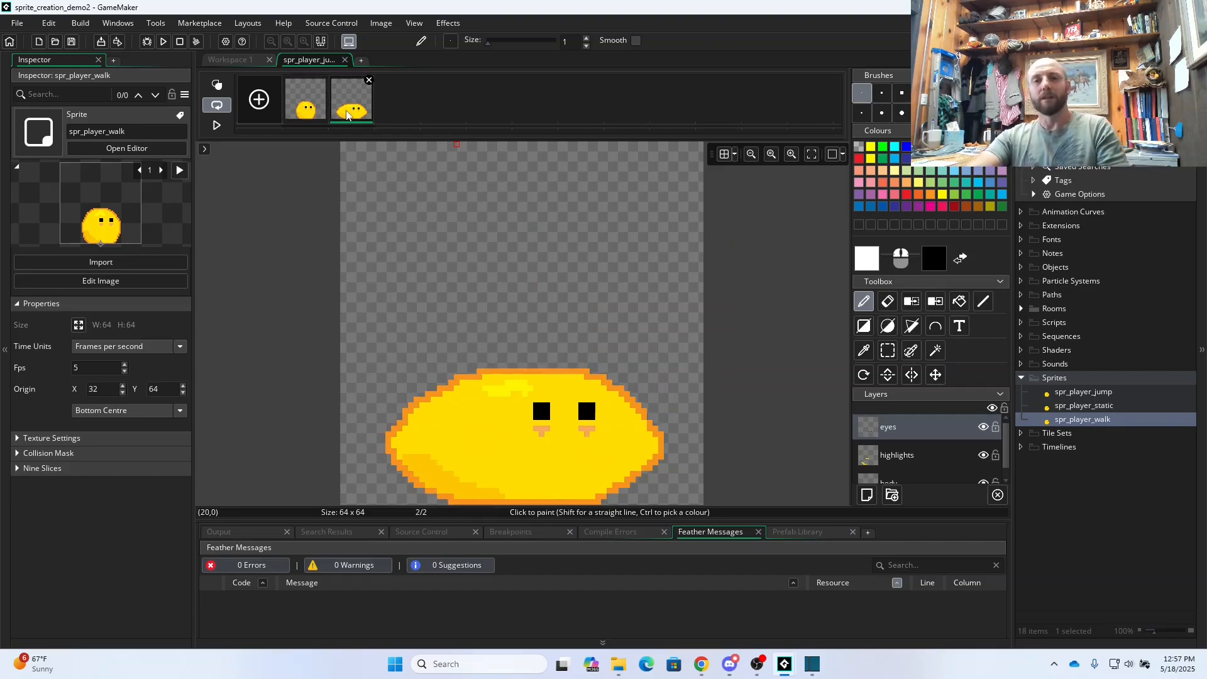
{"action": "left_click", "coordinate": [314, 107]}
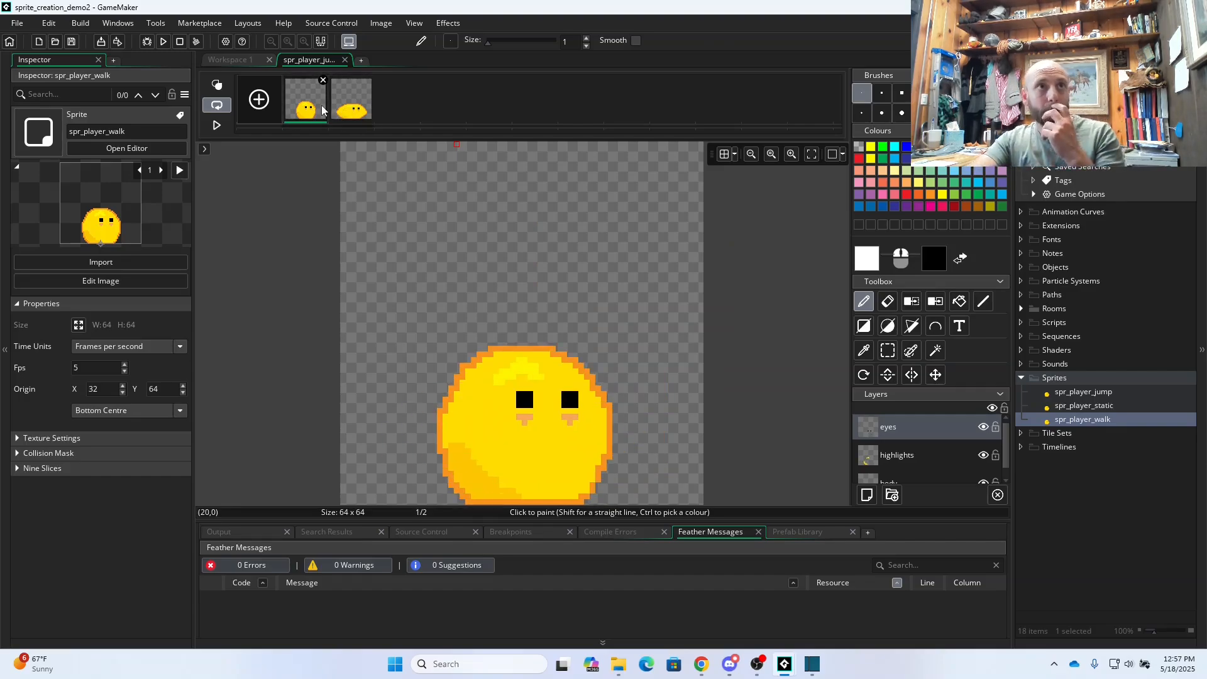
{"action": "right_click", "coordinate": [321, 106]}
{"action": "left_click", "coordinate": [354, 135]}
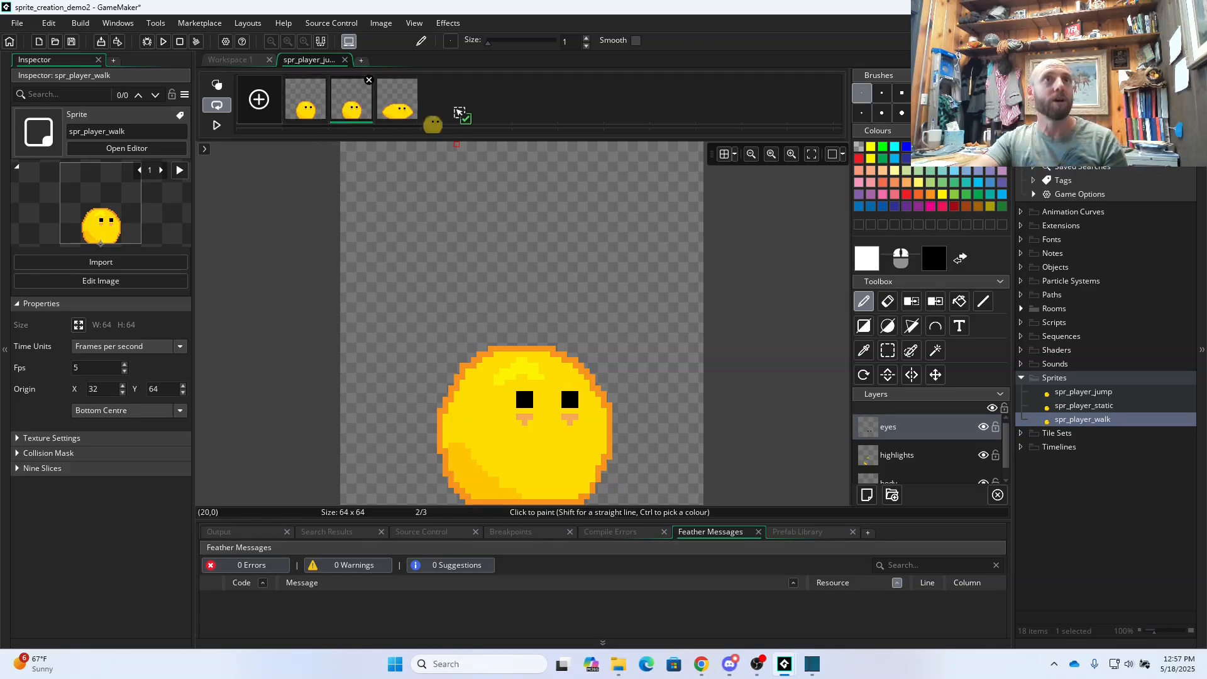
{"action": "left_click", "coordinate": [351, 107]}
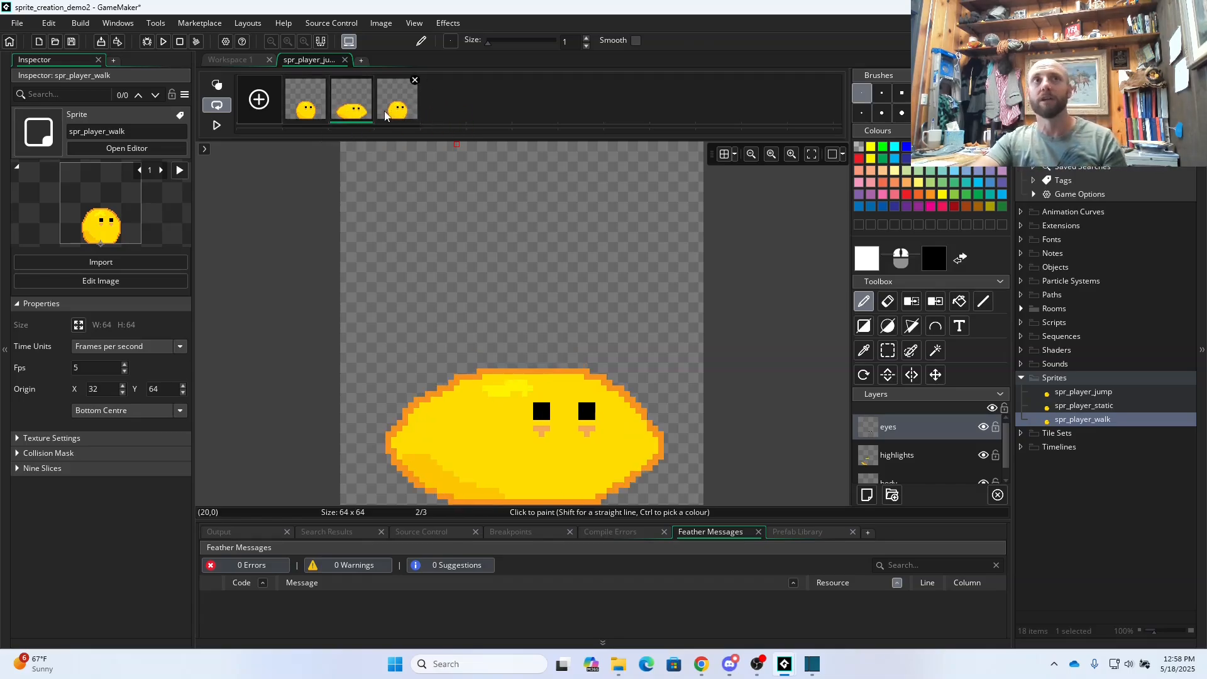
- Duplicate the third frame of spr_player_jump to add a fourth frame at the end
{"action": "left_click", "coordinate": [387, 120]}
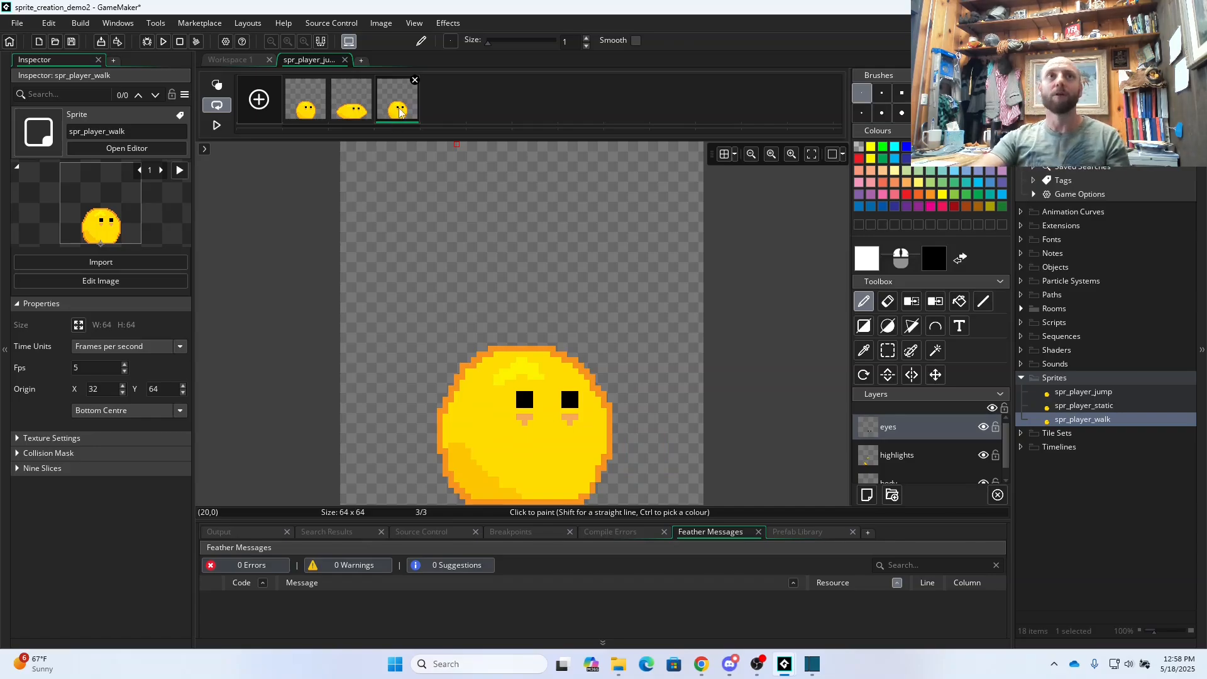
{"action": "right_click", "coordinate": [399, 111]}
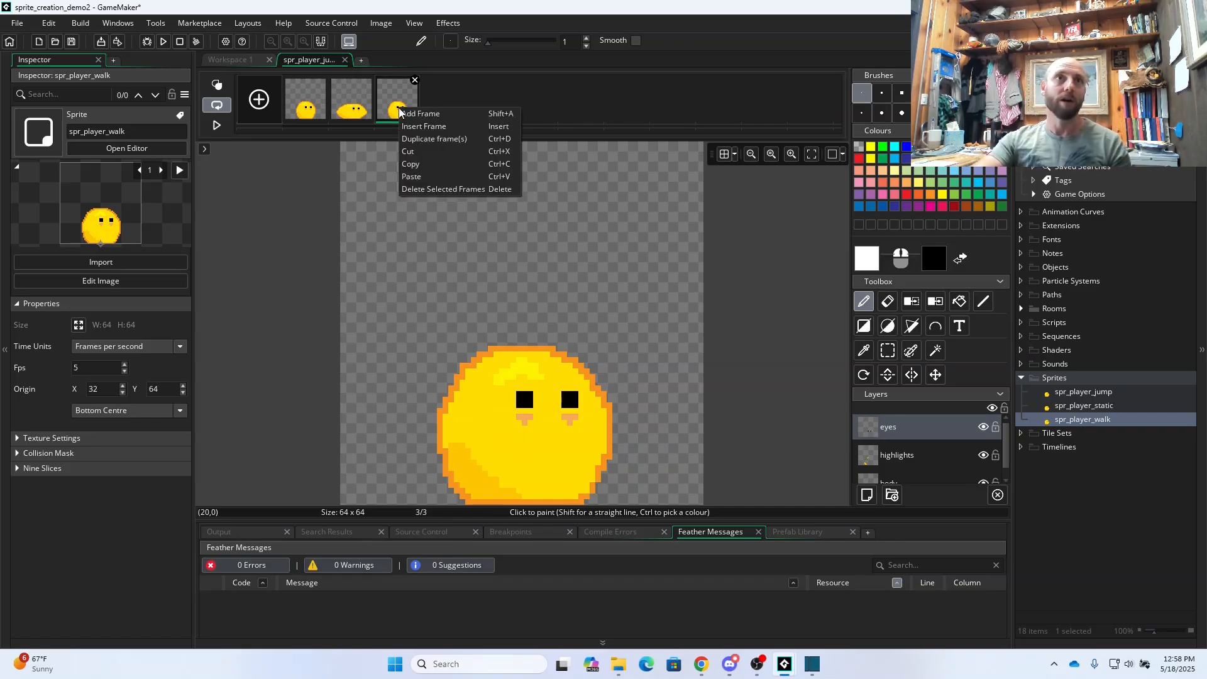
{"action": "left_click", "coordinate": [420, 138]}
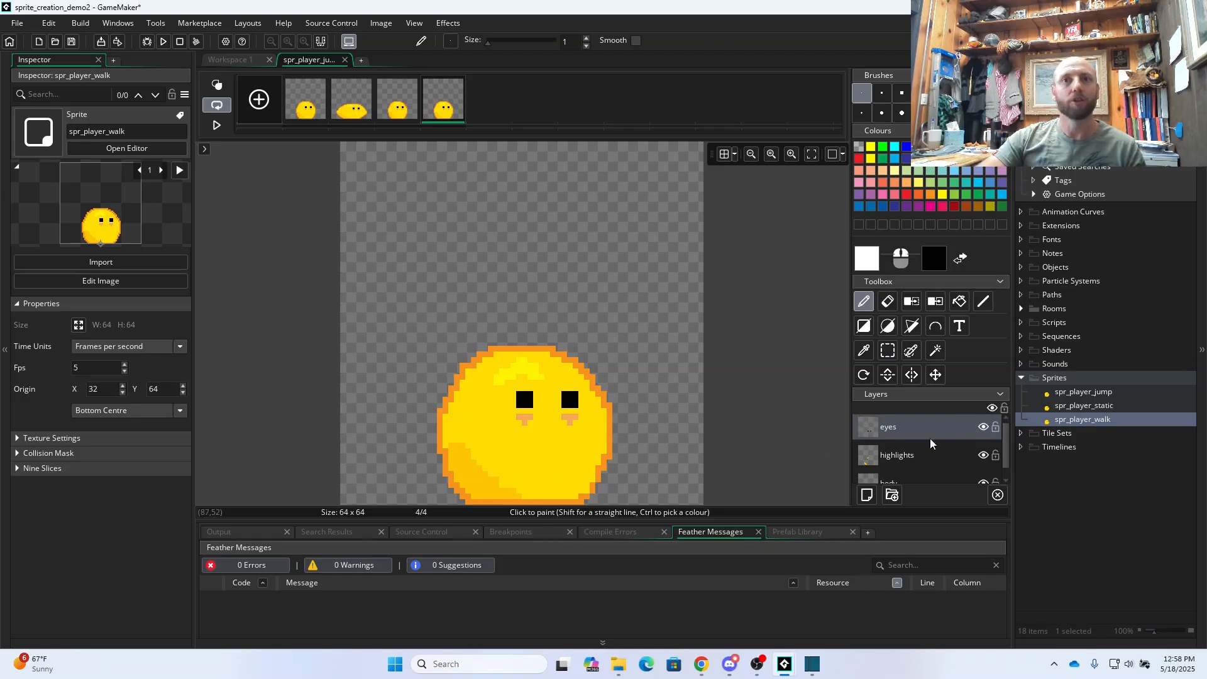
- Hide the highlights and eyes layers so that only the body layer shows in the fourth frame
{"action": "scroll", "coordinate": [602, 394], "scroll_direction": "down", "scroll_amount": 3}
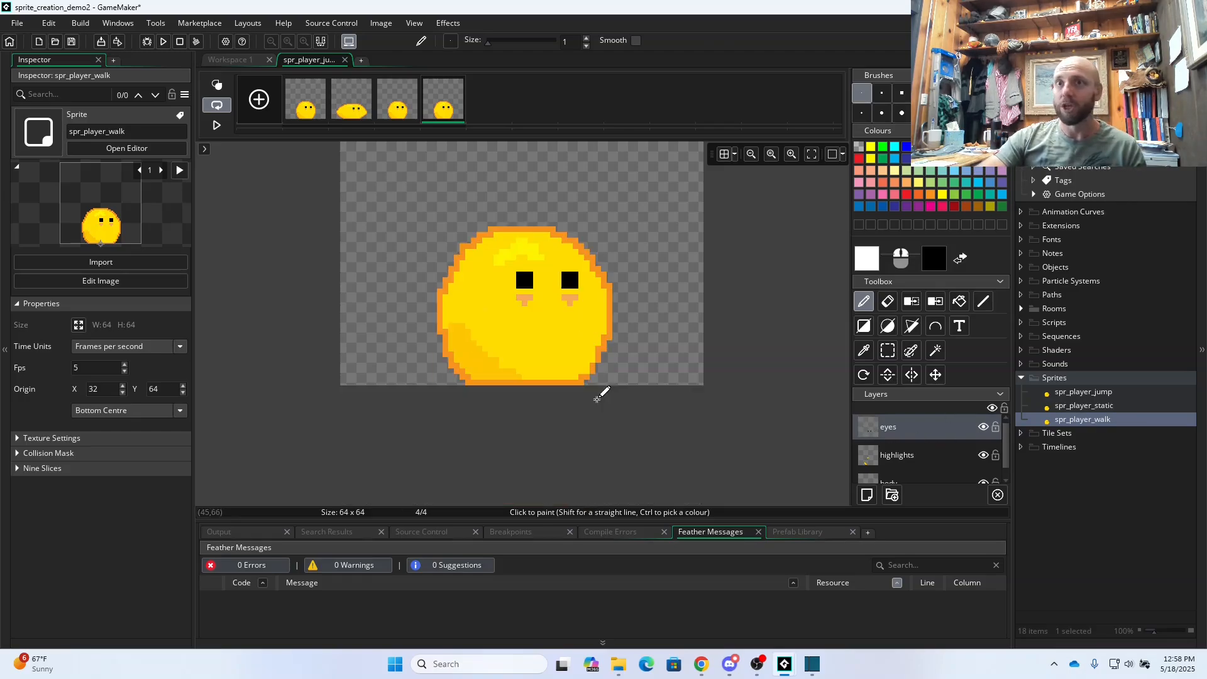
{"action": "scroll", "coordinate": [621, 401], "scroll_direction": "up", "scroll_amount": 3}
{"action": "scroll", "coordinate": [980, 443], "scroll_direction": "down", "scroll_amount": 1}
{"action": "scroll", "coordinate": [981, 443], "scroll_direction": "up", "scroll_amount": 1}
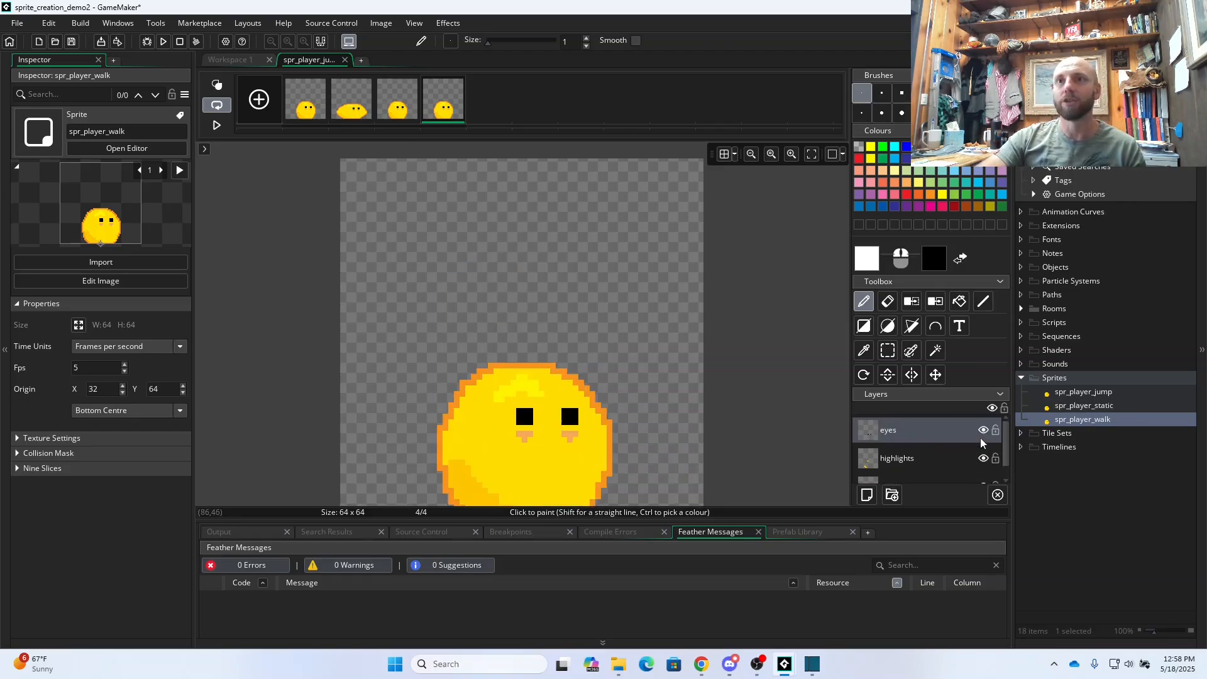
{"action": "left_click", "coordinate": [984, 459]}
{"action": "scroll", "coordinate": [893, 447], "scroll_direction": "down", "scroll_amount": 1}
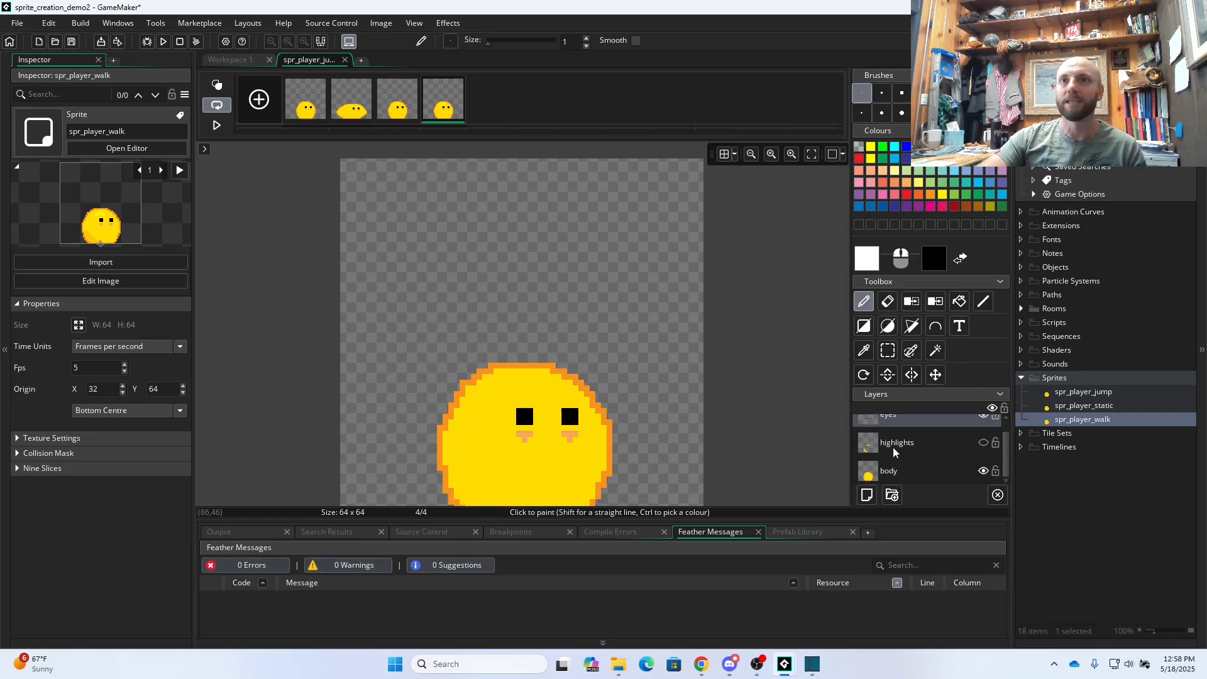
{"action": "scroll", "coordinate": [893, 447], "scroll_direction": "up", "scroll_amount": 1}
{"action": "left_click", "coordinate": [983, 430]}
{"action": "scroll", "coordinate": [960, 442], "scroll_direction": "down", "scroll_amount": 1}
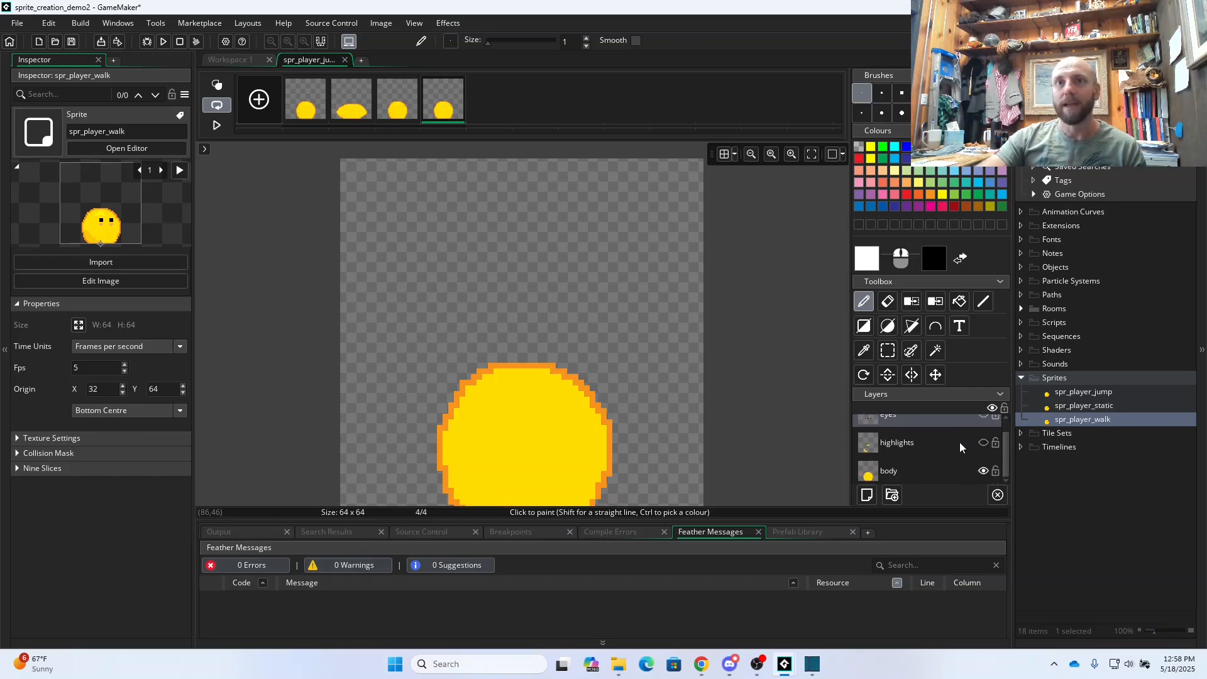
- Duplicate the body layer and place the copy, body (2), beneath the original body layer
{"action": "left_click", "coordinate": [906, 472]}
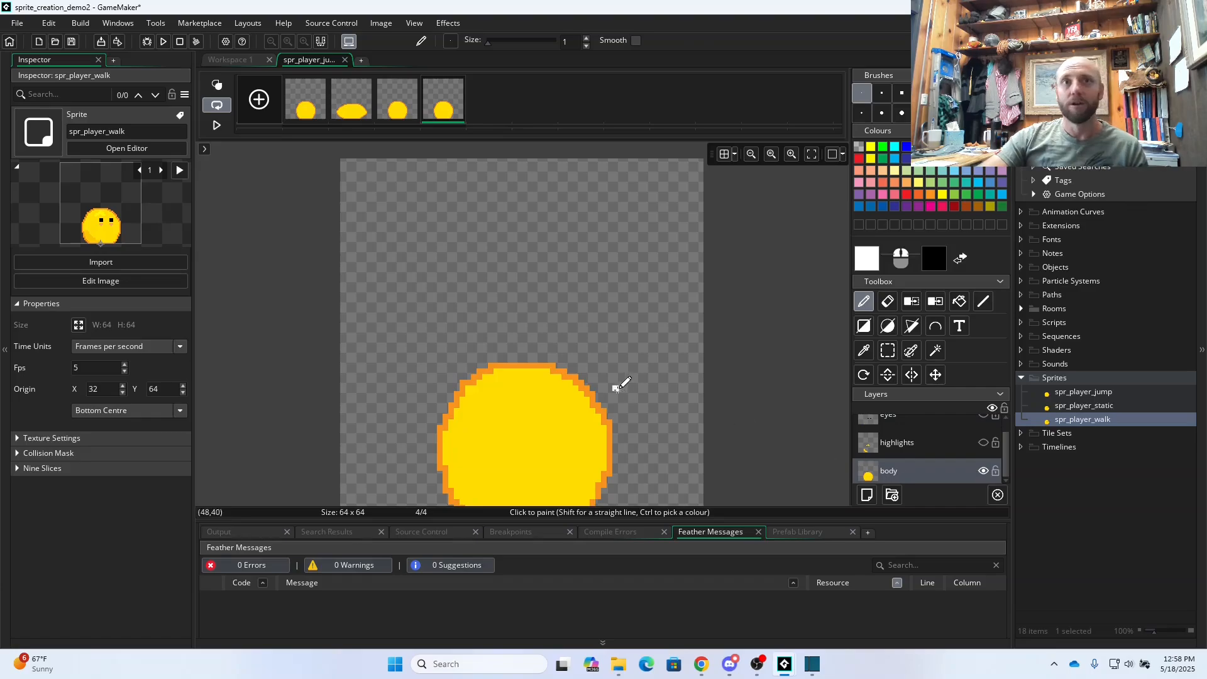
{"action": "scroll", "coordinate": [617, 385], "scroll_direction": "down", "scroll_amount": 3}
{"action": "right_click", "coordinate": [907, 469]}
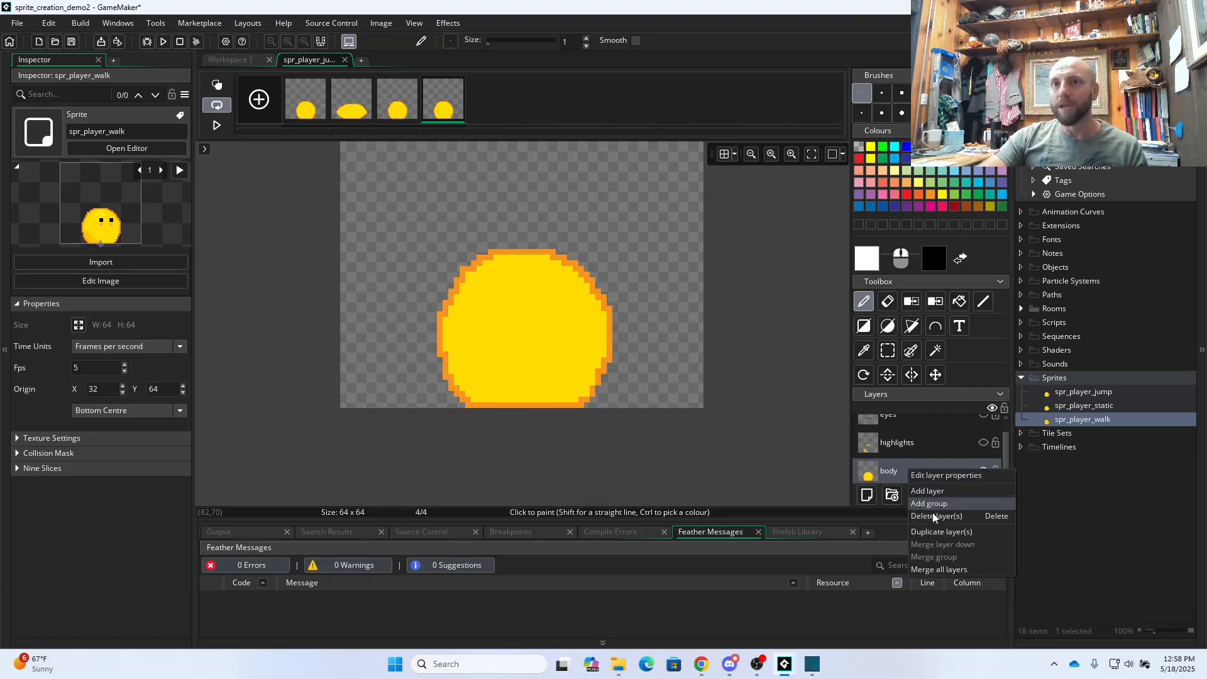
{"action": "left_click", "coordinate": [936, 531]}
{"action": "left_click_drag", "start_coordinate": [897, 447], "coordinate": [899, 479]}
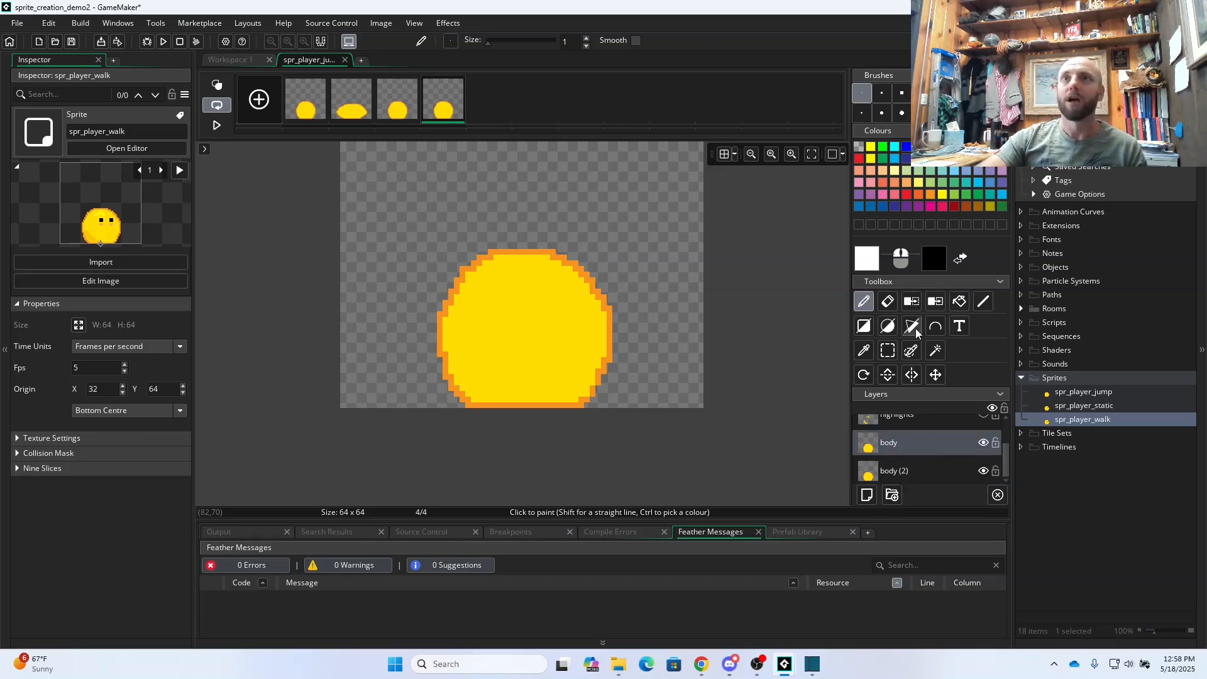
- Clear the fourth frame's body layer completely with a size 15 eraser, checking it by briefly hiding body (2)
{"action": "left_click", "coordinate": [961, 93]}
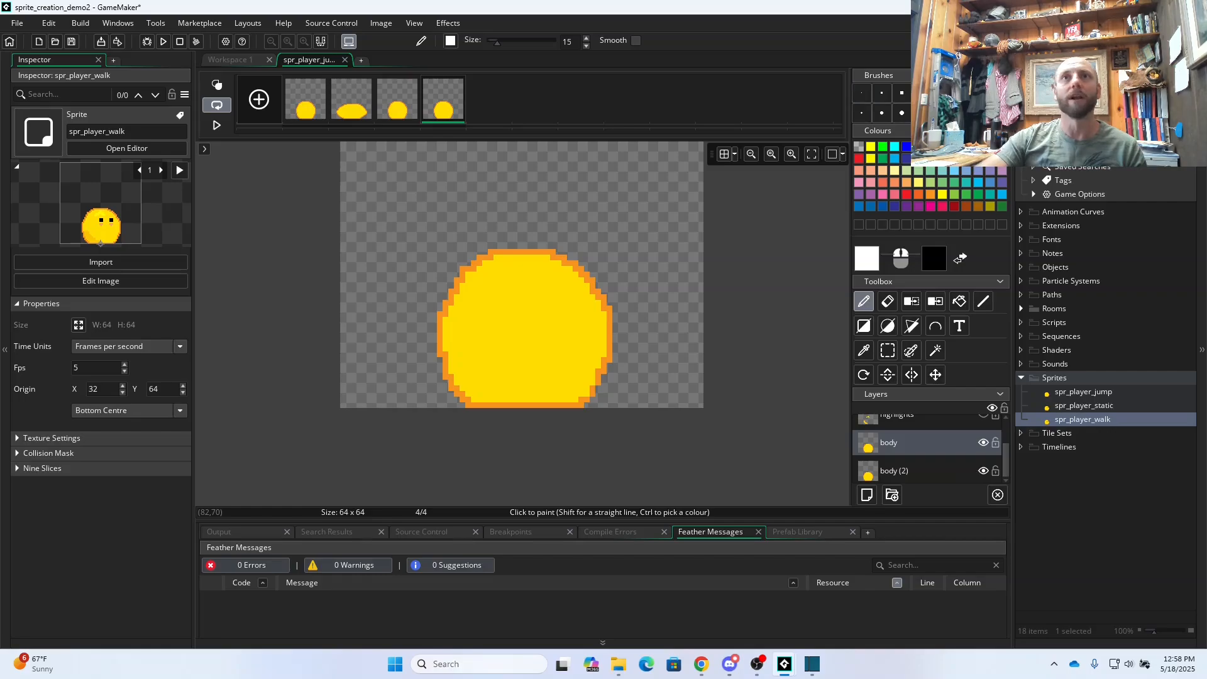
{"action": "mouse_move", "coordinate": [604, 251]}
{"action": "left_mouse_down"}
{"action": "mouse_move", "coordinate": [469, 272]}
{"action": "mouse_move", "coordinate": [506, 291]}
{"action": "mouse_move", "coordinate": [525, 344]}
{"action": "left_mouse_up"}
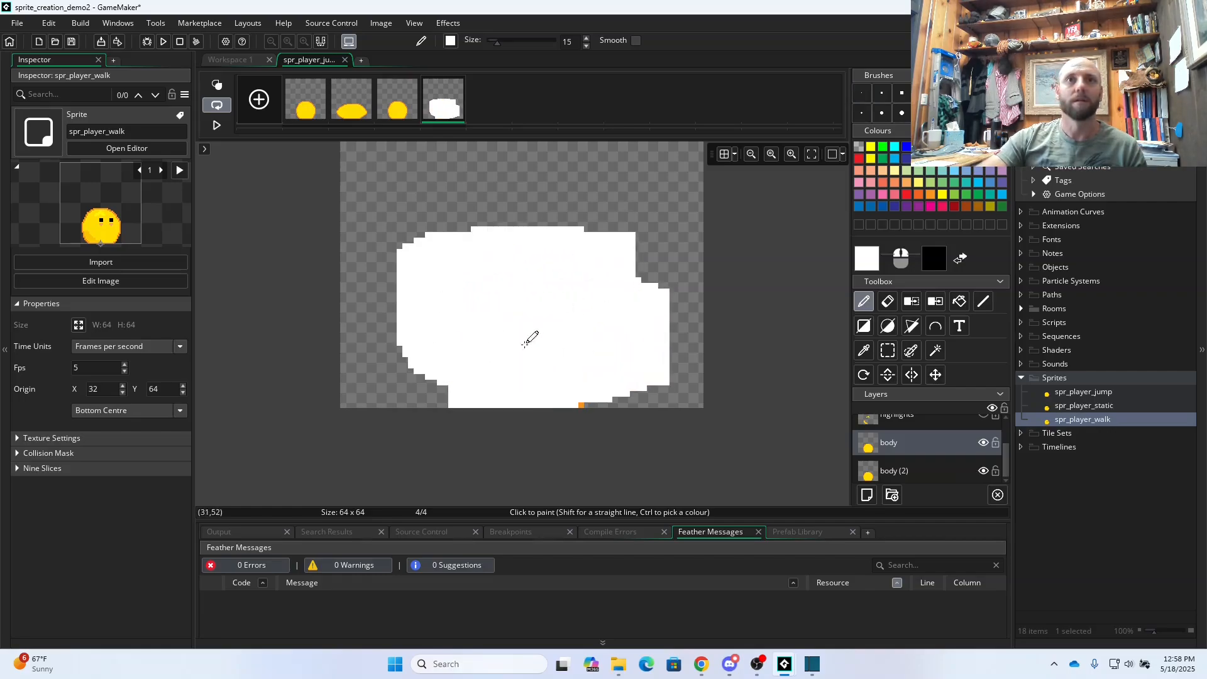
{"action": "left_click", "coordinate": [886, 301]}
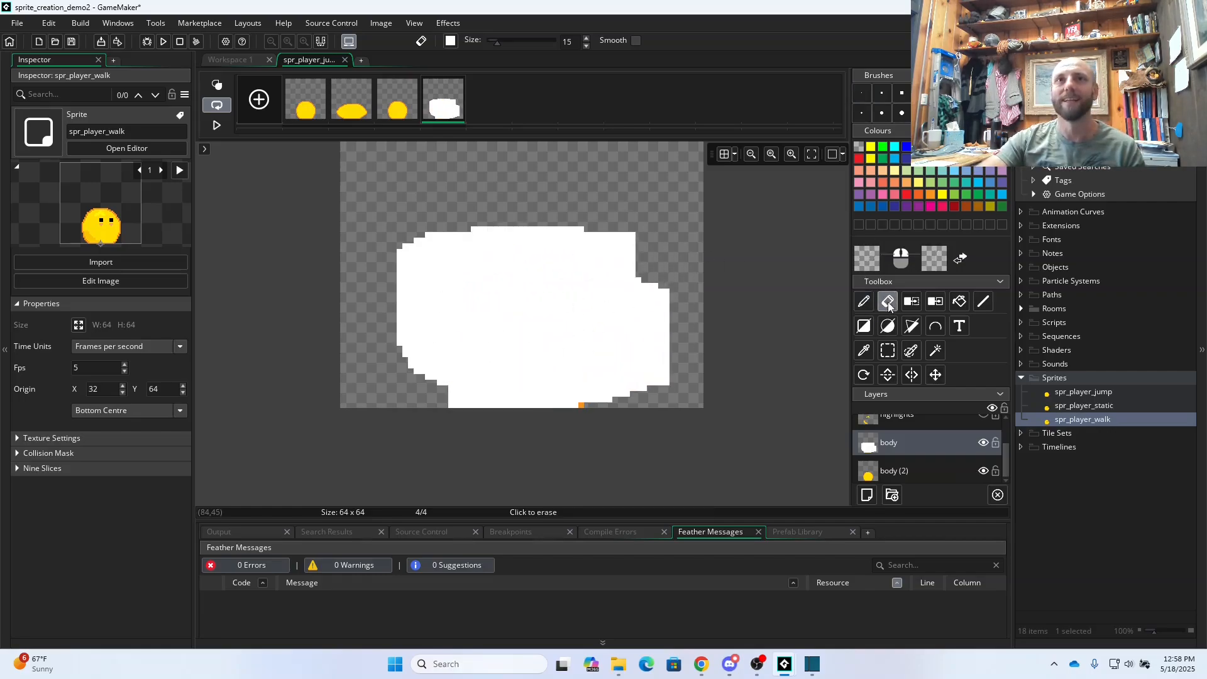
{"action": "mouse_move", "coordinate": [582, 275]}
{"action": "left_mouse_down"}
{"action": "mouse_move", "coordinate": [489, 225]}
{"action": "mouse_move", "coordinate": [650, 306]}
{"action": "mouse_move", "coordinate": [511, 298]}
{"action": "mouse_move", "coordinate": [656, 354]}
{"action": "left_mouse_up"}
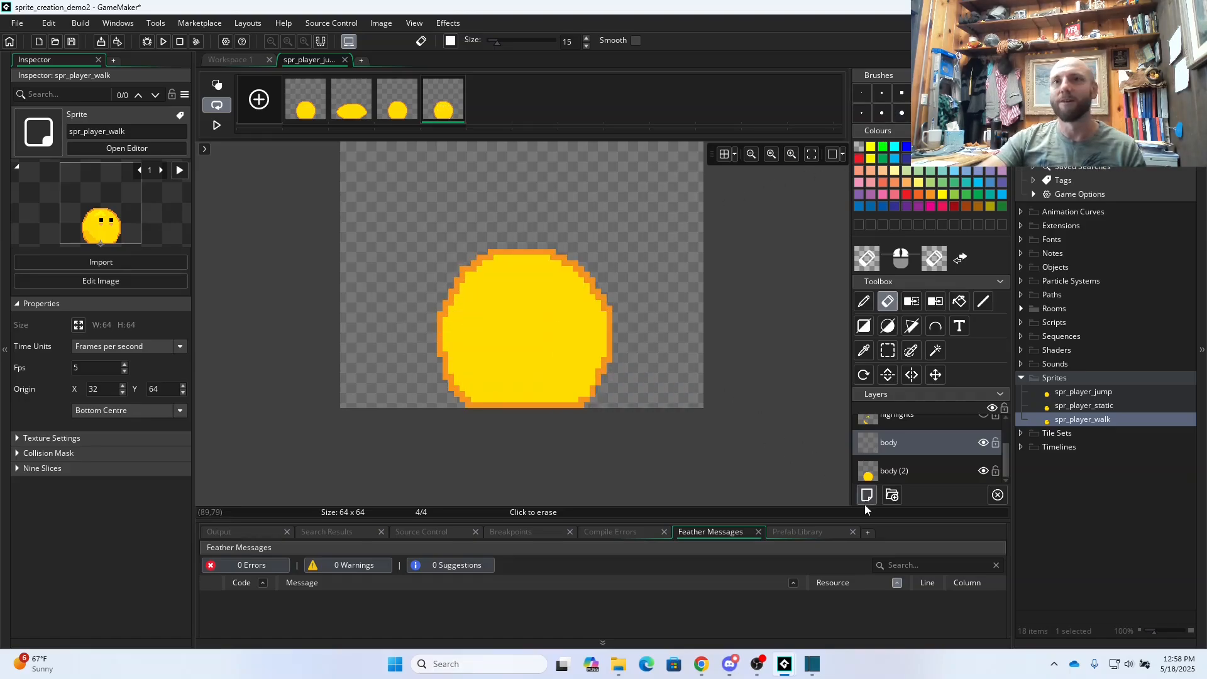
{"action": "left_click", "coordinate": [889, 470]}
{"action": "left_click", "coordinate": [984, 471]}
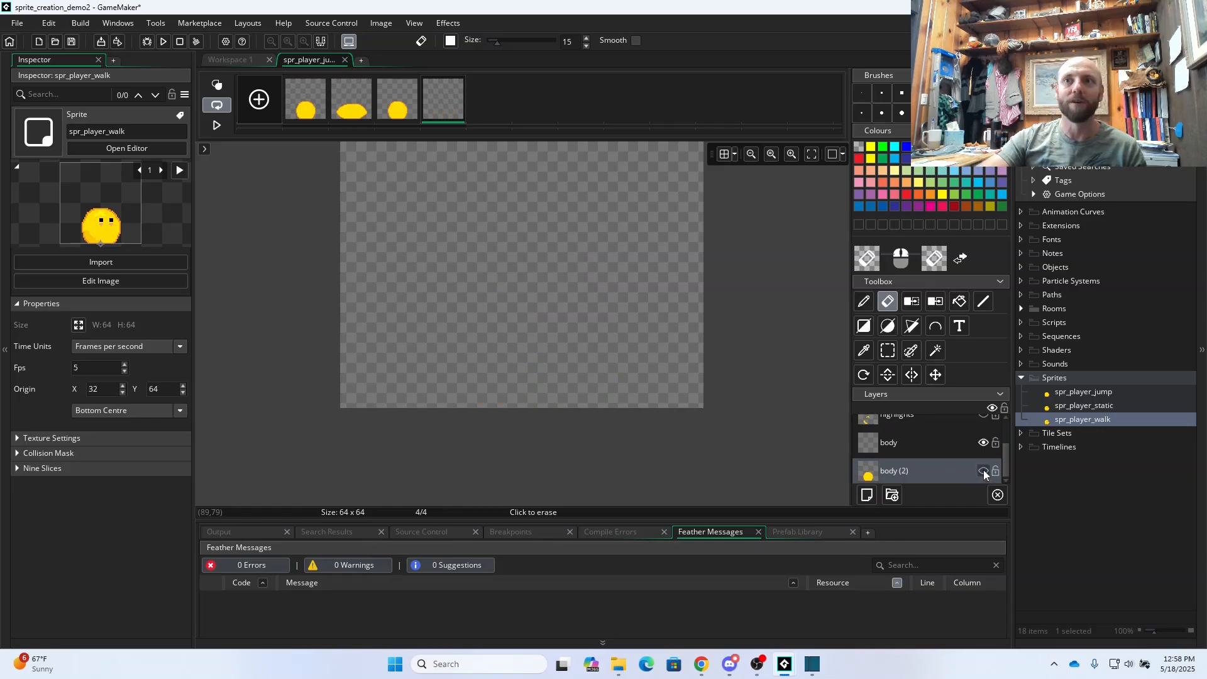
{"action": "left_click", "coordinate": [983, 471]}
{"action": "left_click", "coordinate": [915, 443]}
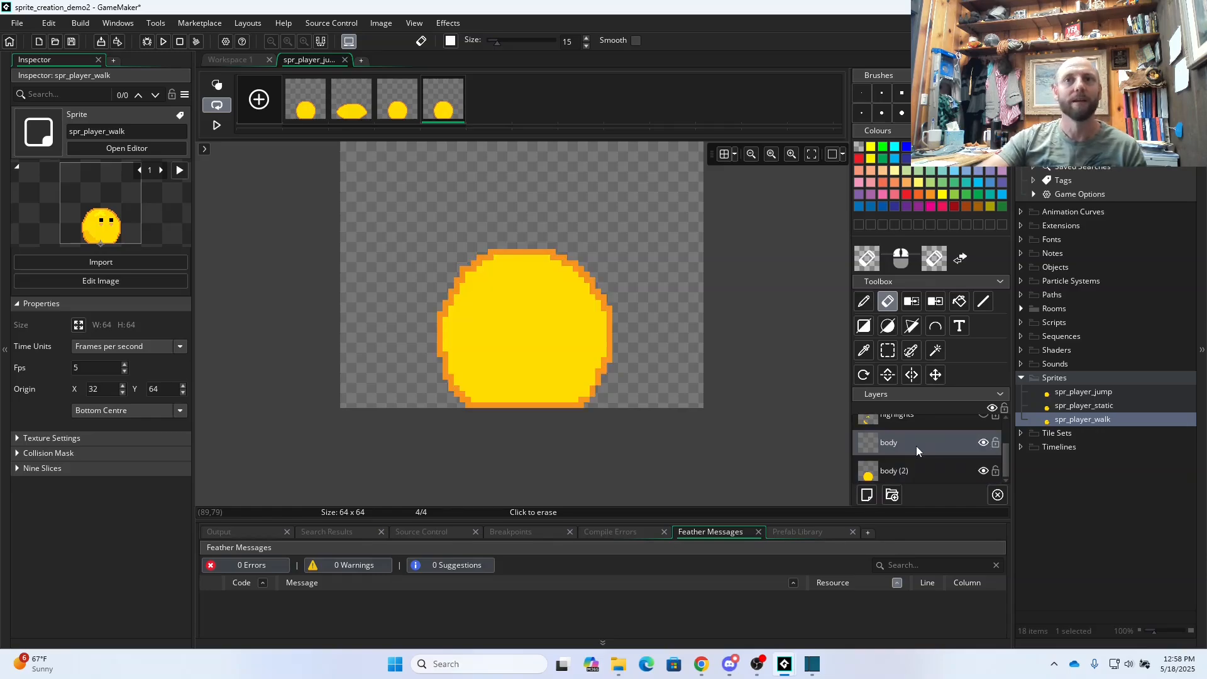
- Sample the outline's orange and the body's yellow from body (2) as the drawing colours, and set the ellipse tool's size to 1
{"action": "scroll", "coordinate": [495, 277], "scroll_direction": "up", "scroll_amount": 2}
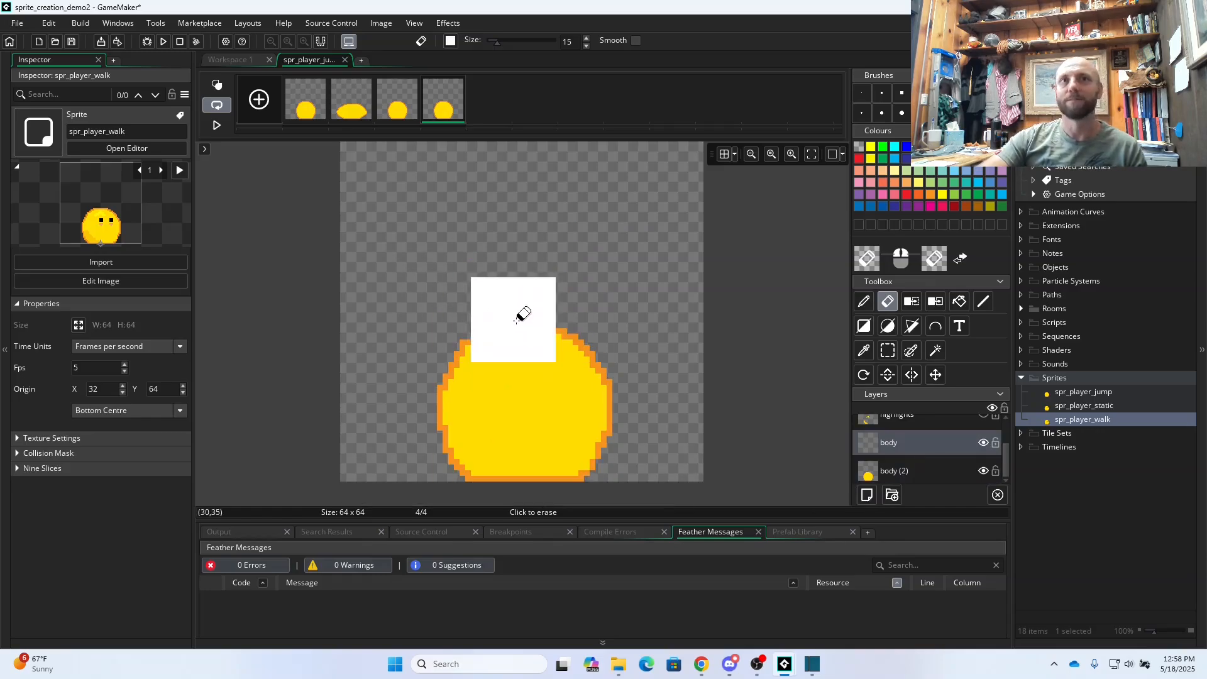
{"action": "left_click", "coordinate": [863, 302]}
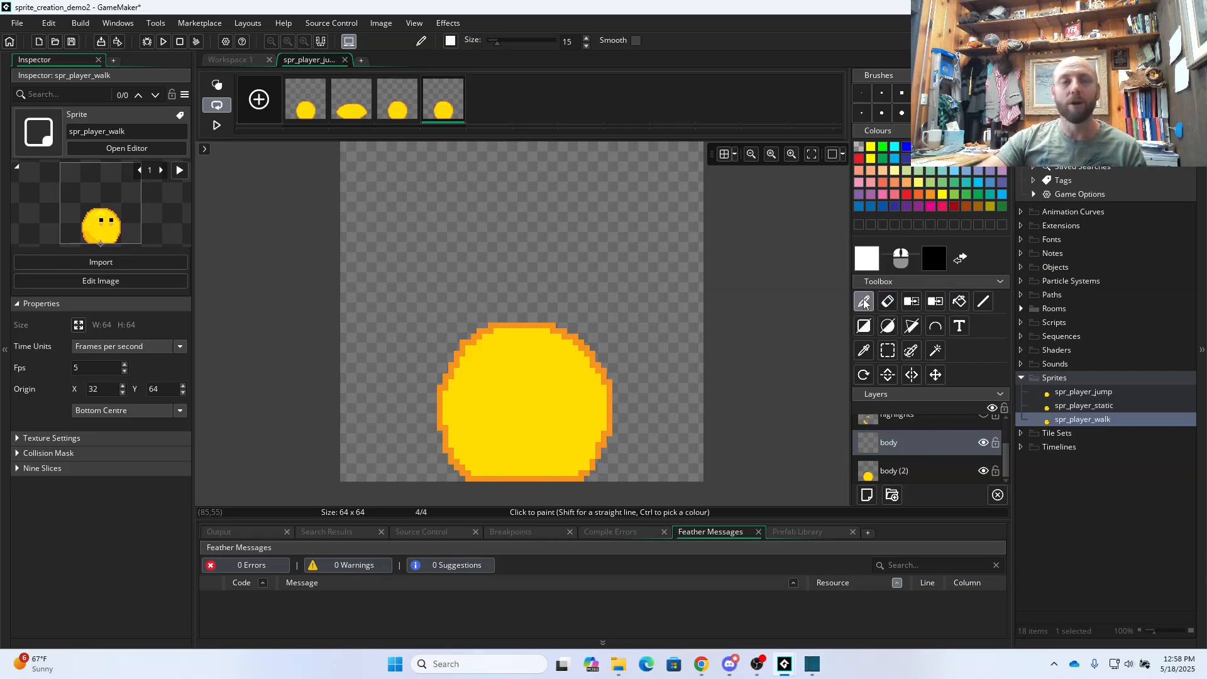
{"action": "left_click", "coordinate": [890, 331]}
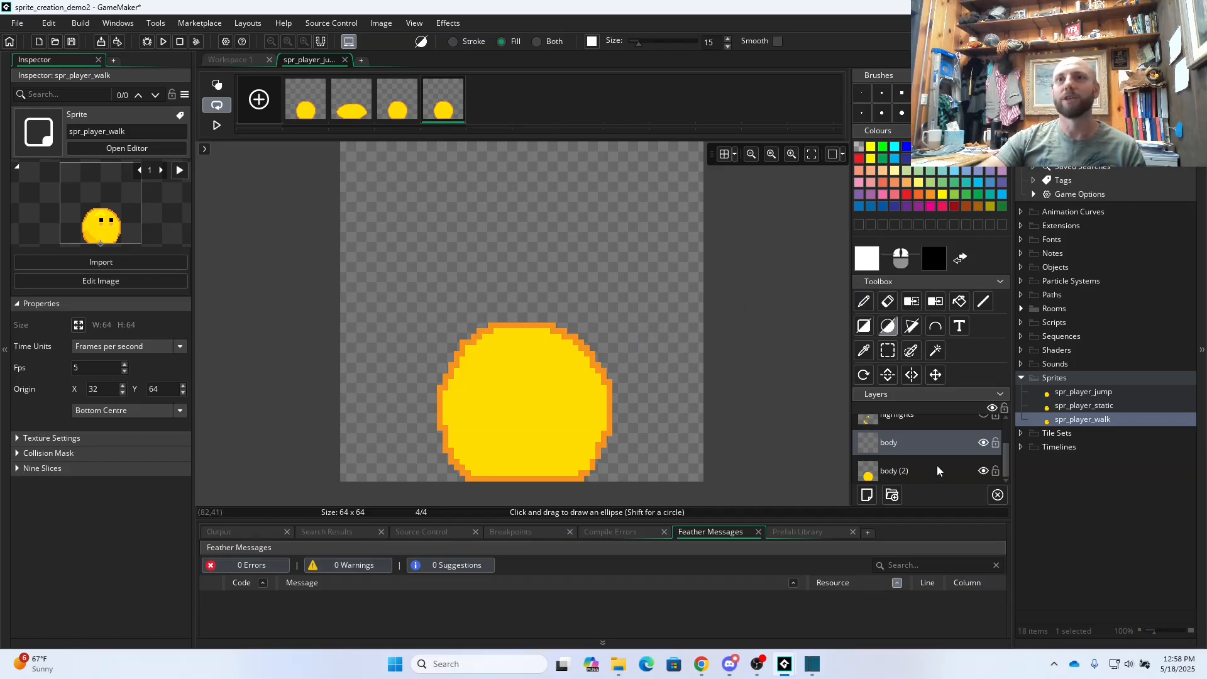
{"action": "left_click", "coordinate": [960, 470]}
{"action": "left_click", "coordinate": [864, 350]}
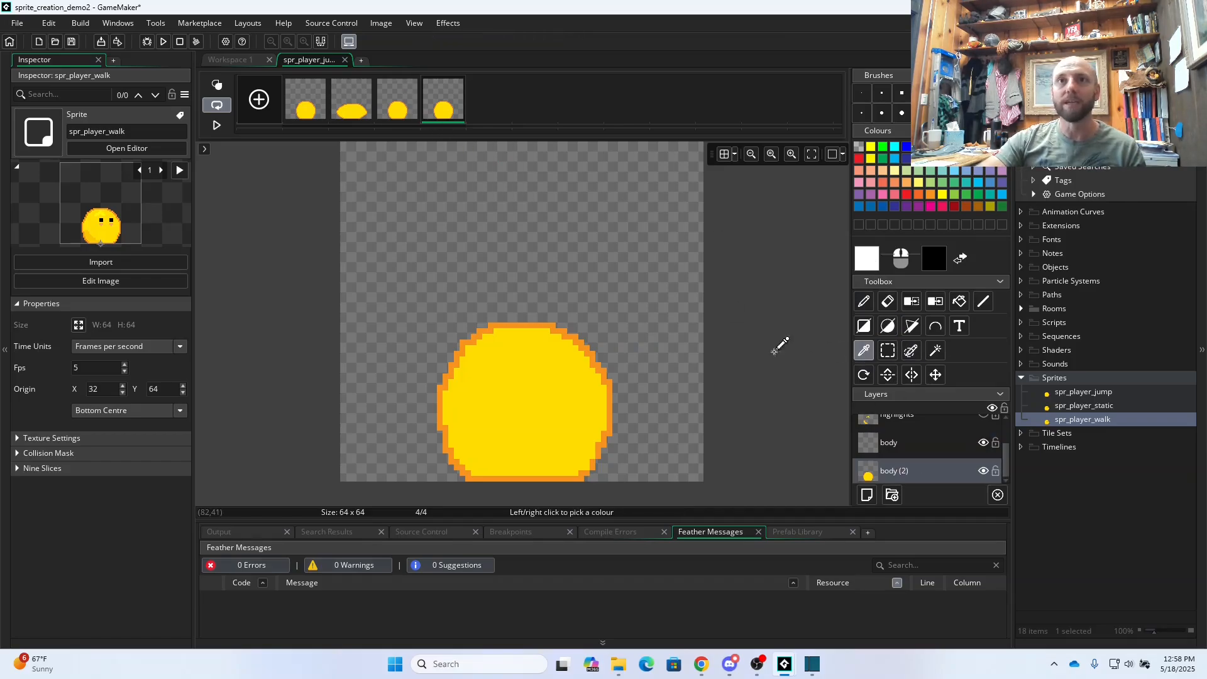
{"action": "left_click", "coordinate": [542, 380]}
{"action": "left_click", "coordinate": [933, 268]}
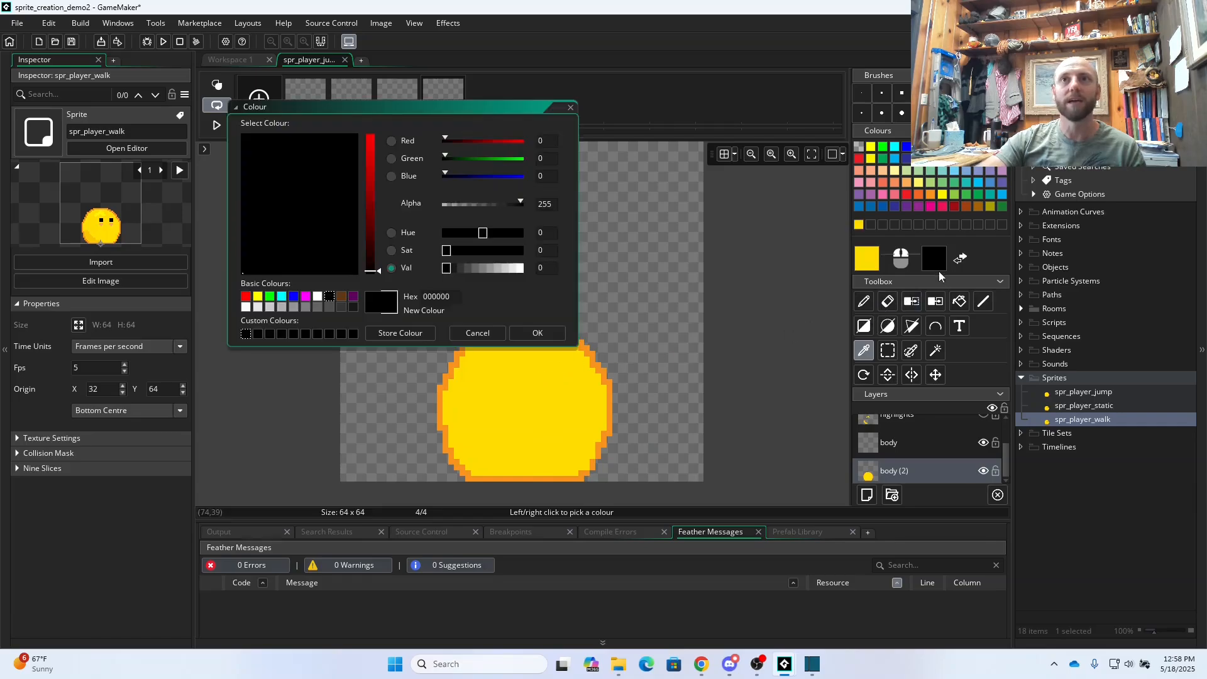
{"action": "left_click", "coordinate": [960, 260]}
{"action": "left_click", "coordinate": [960, 260]}
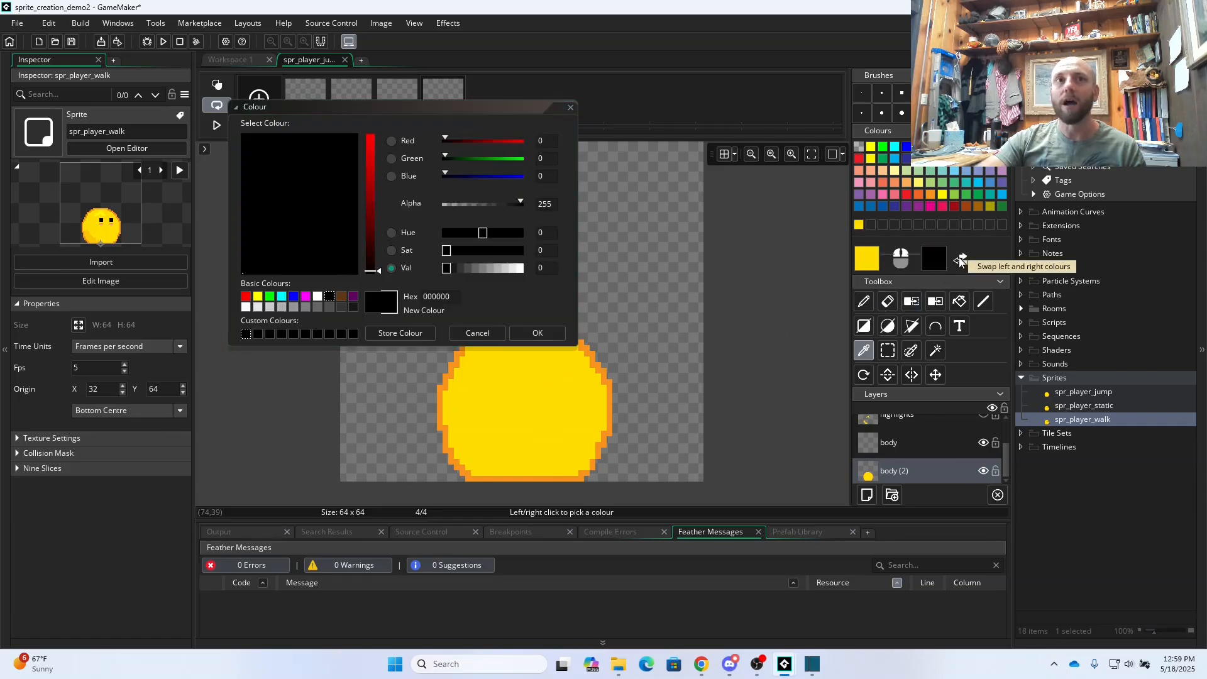
{"action": "left_click", "coordinate": [960, 260]}
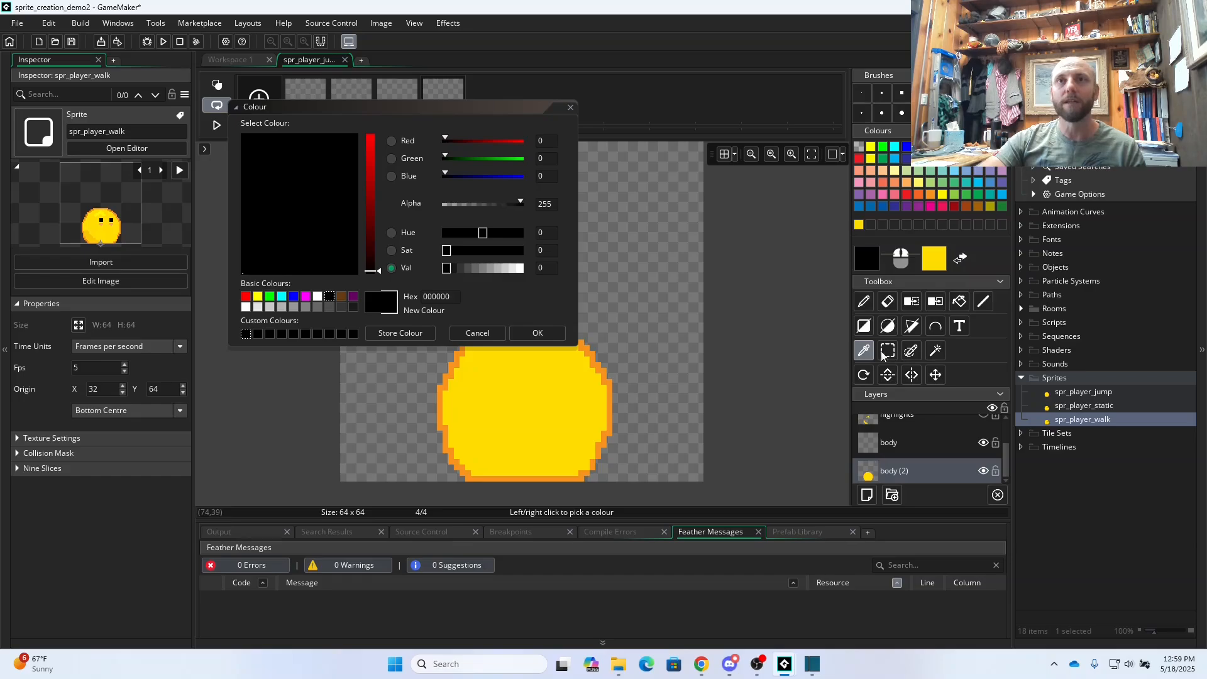
{"action": "left_click", "coordinate": [570, 109]}
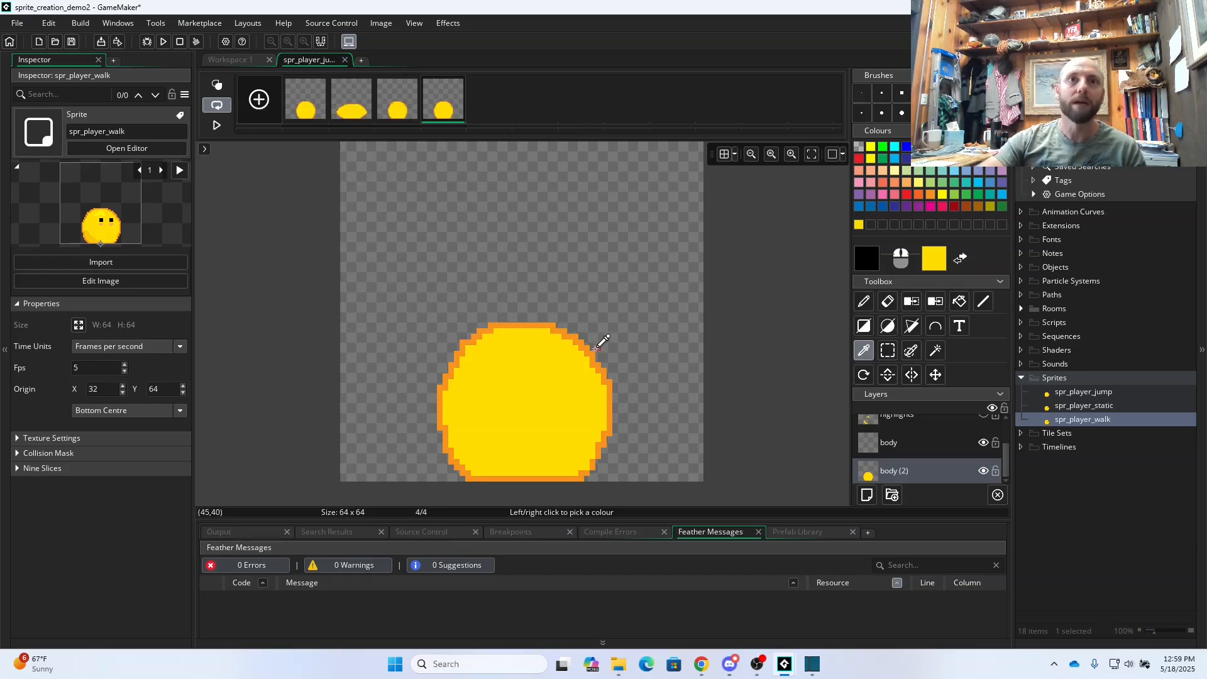
{"action": "left_click", "coordinate": [595, 347]}
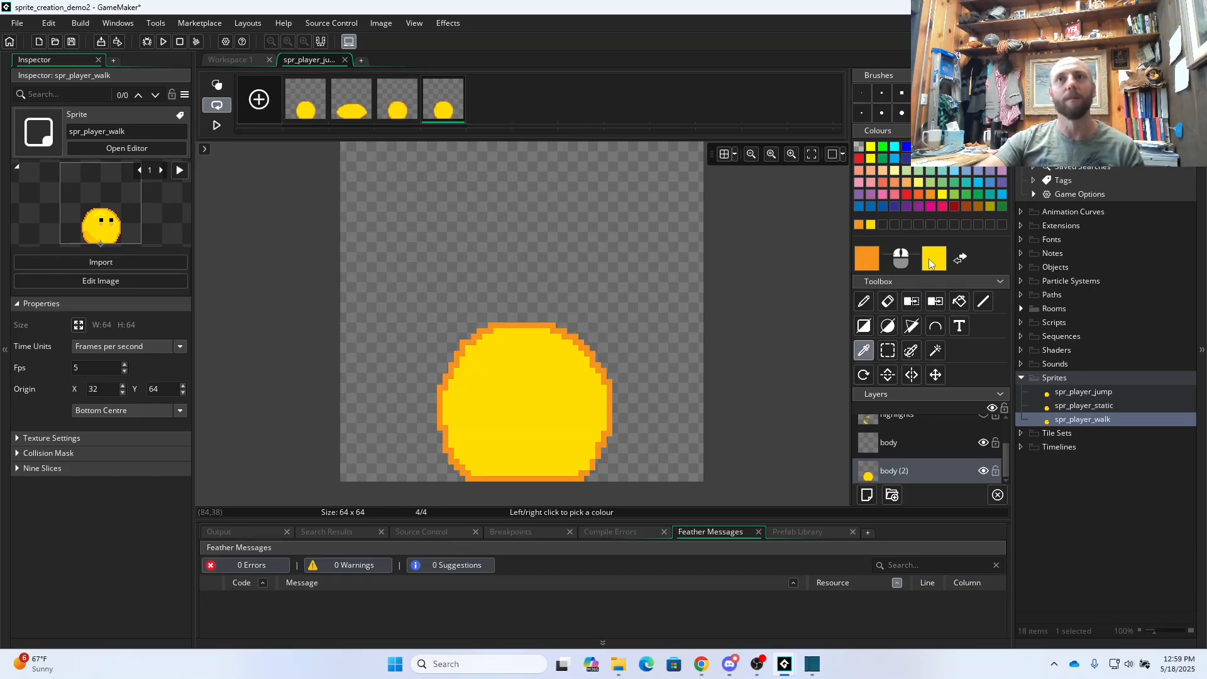
{"action": "left_click", "coordinate": [891, 330]}
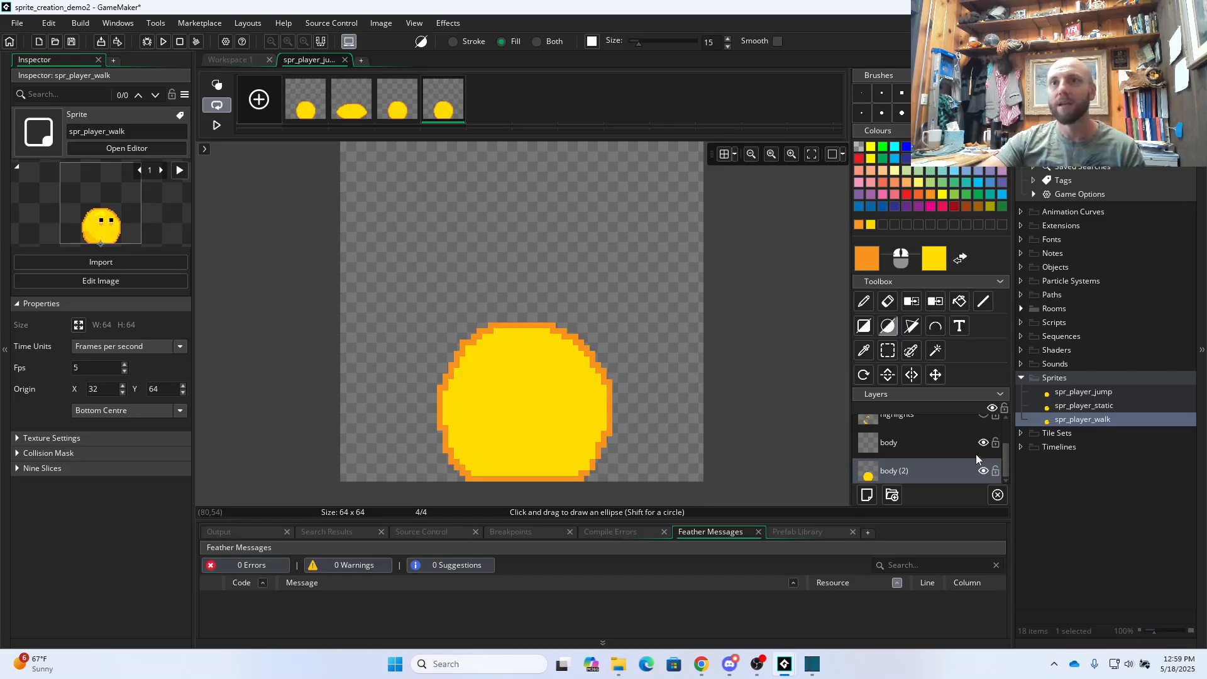
{"action": "left_click", "coordinate": [856, 91]}
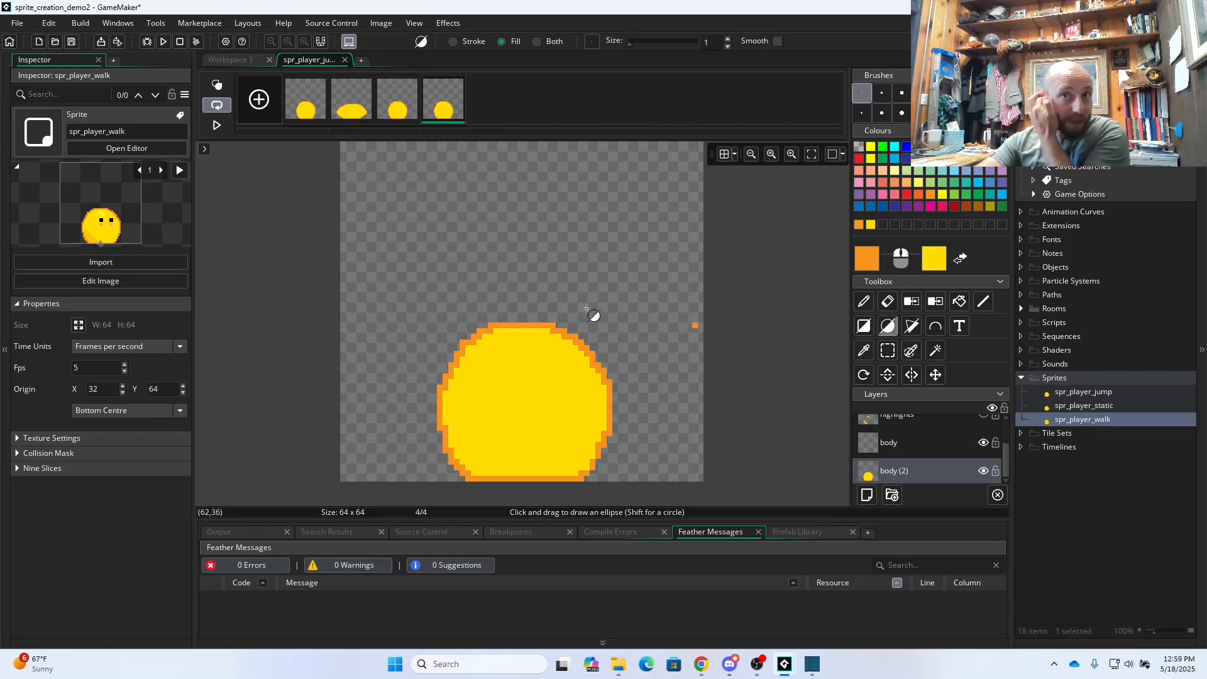
- Try a tall filled orange ellipse over the round body on body (2), switch the ellipse tool to outline, and undo the shape
{"action": "left_click", "coordinate": [895, 447]}
{"action": "left_click", "coordinate": [892, 471]}
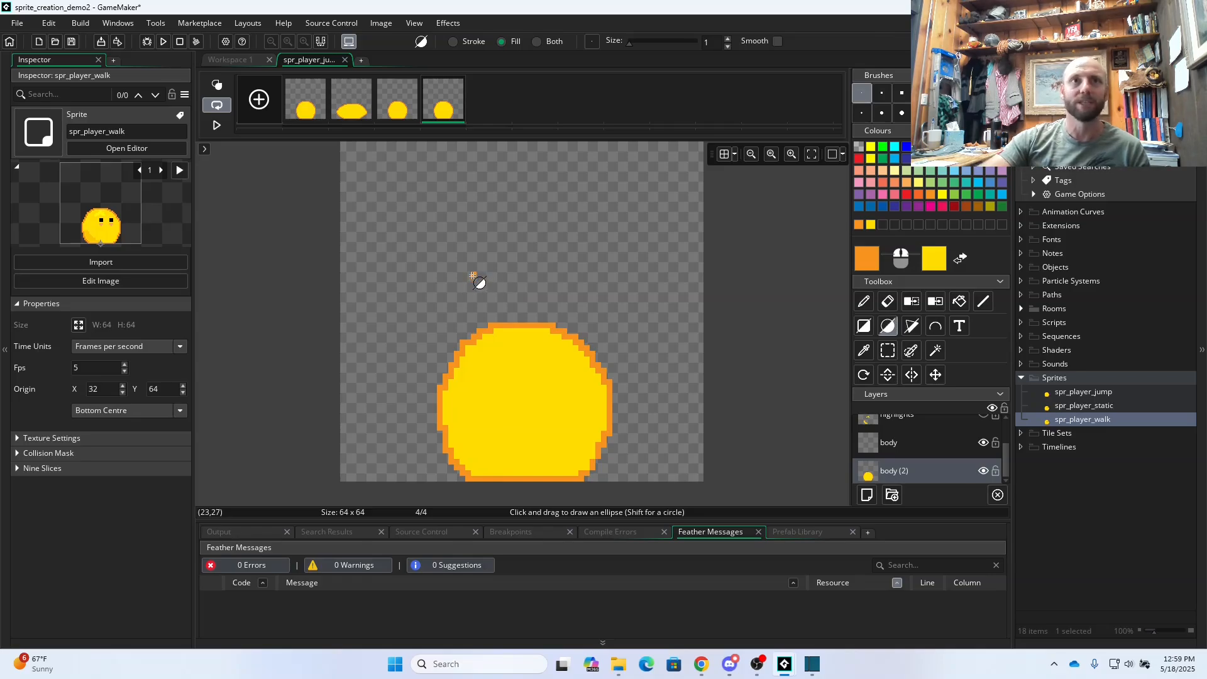
{"action": "mouse_move", "coordinate": [454, 271]}
{"action": "left_mouse_down"}
{"action": "mouse_move", "coordinate": [576, 418]}
{"action": "mouse_move", "coordinate": [593, 482]}
{"action": "left_mouse_up"}
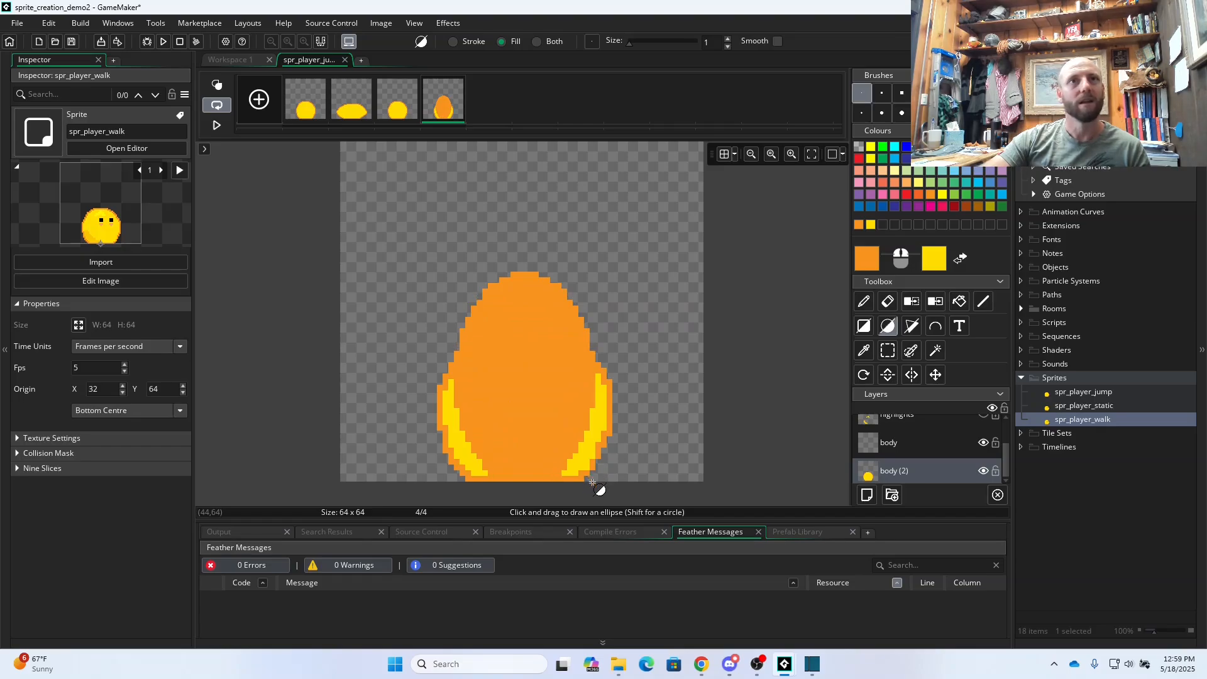
{"action": "left_click_drag", "start_coordinate": [592, 483], "coordinate": [592, 483]}
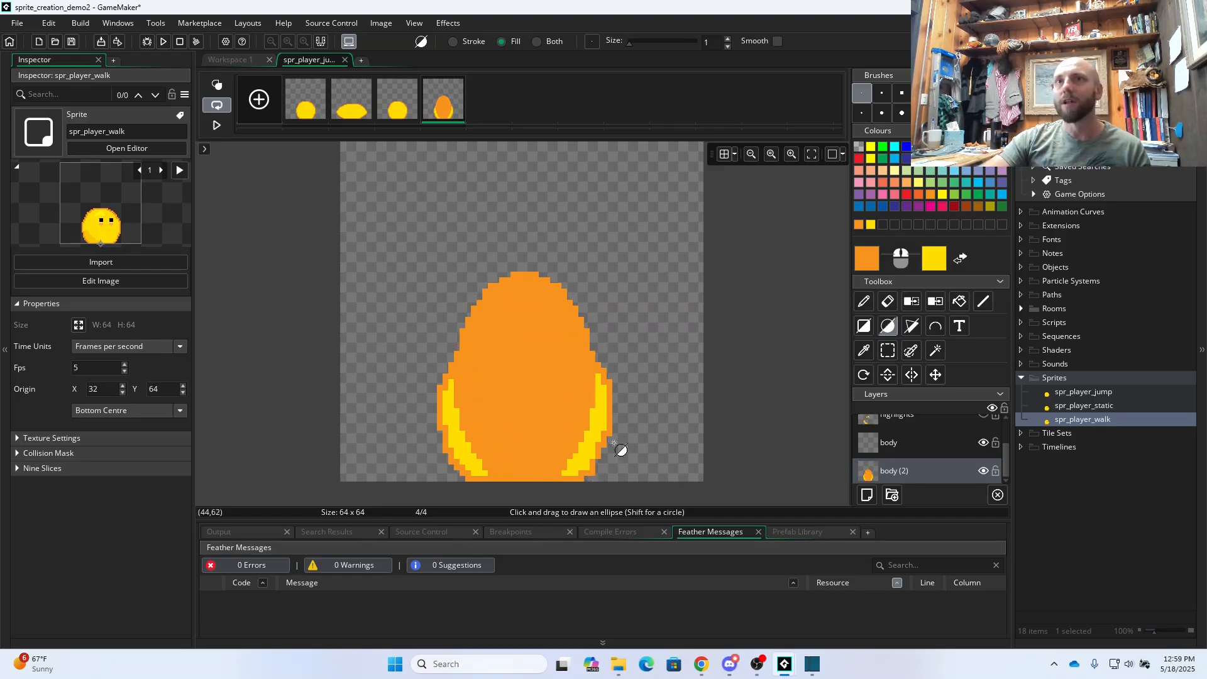
{"action": "left_click", "coordinate": [887, 326]}
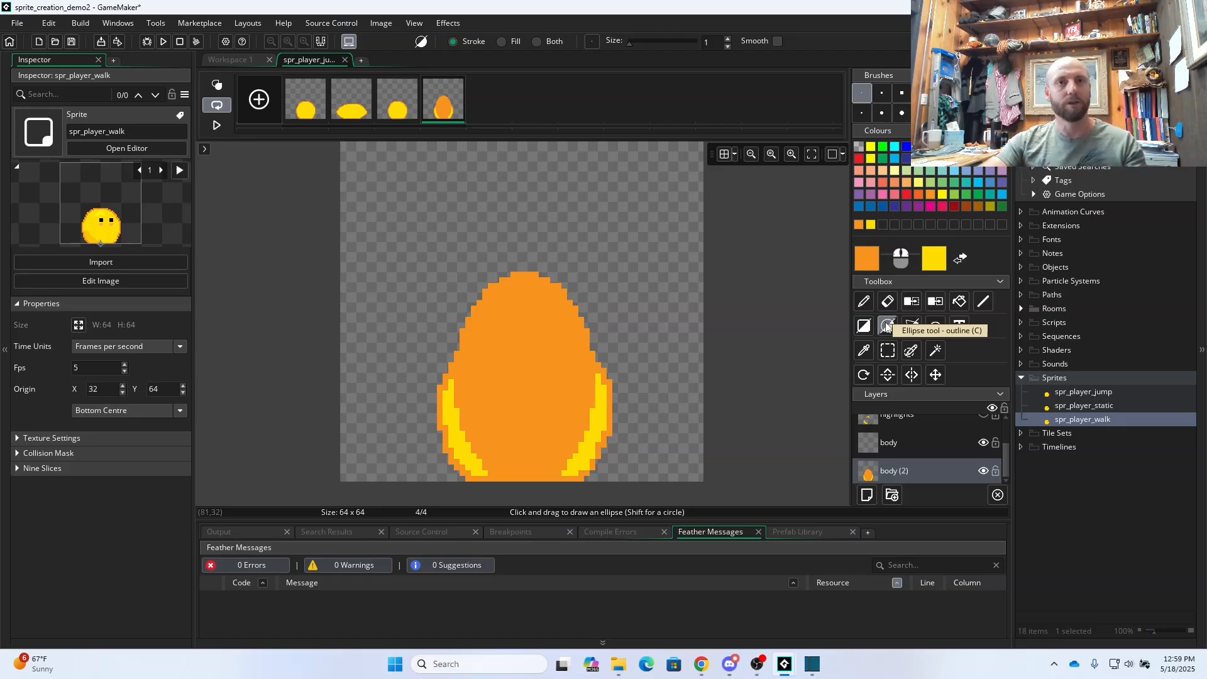
{"action": "key", "text": "ctrl+z"}
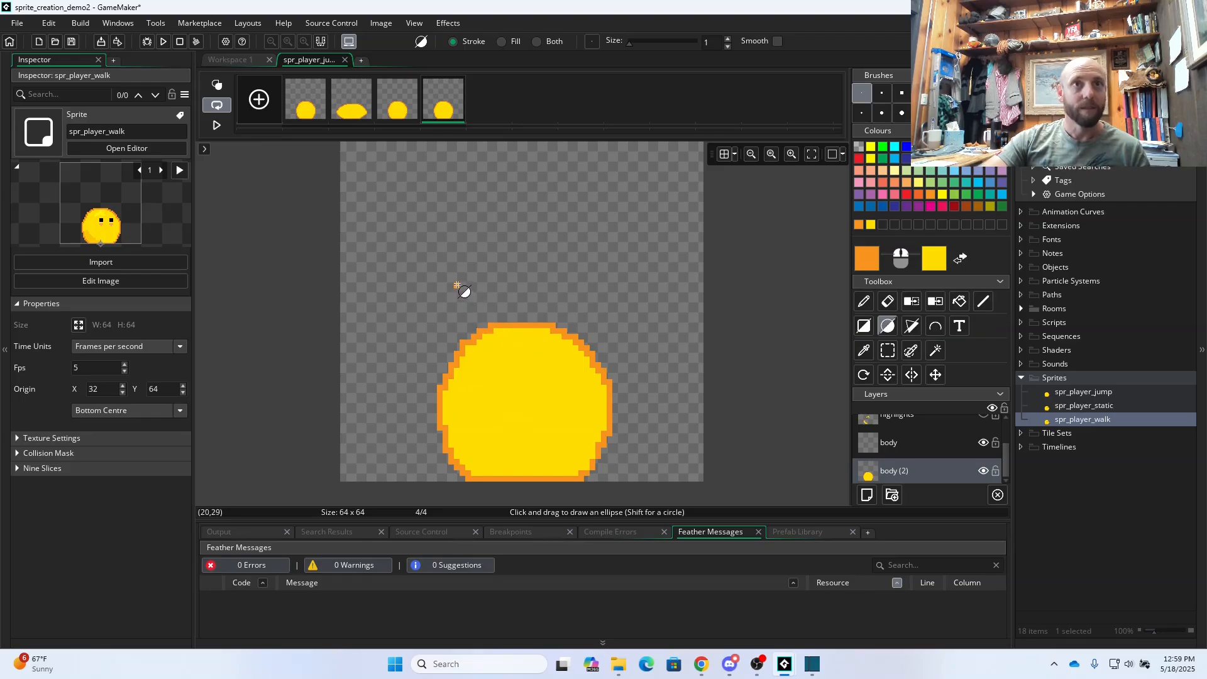
- Try a tall orange ellipse outline with a yellow fill on the body (2) layer, and undo it
{"action": "left_click_drag", "start_coordinate": [457, 285], "coordinate": [592, 489]}
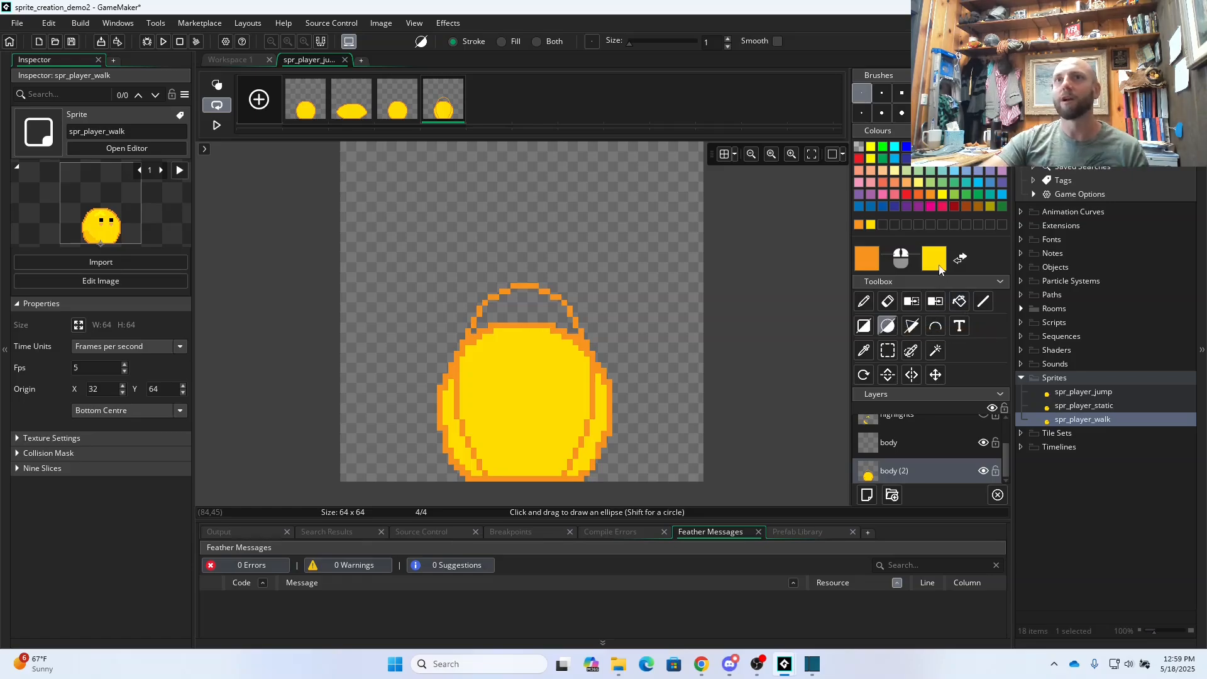
{"action": "left_click", "coordinate": [959, 259]}
{"action": "left_click", "coordinate": [959, 301]}
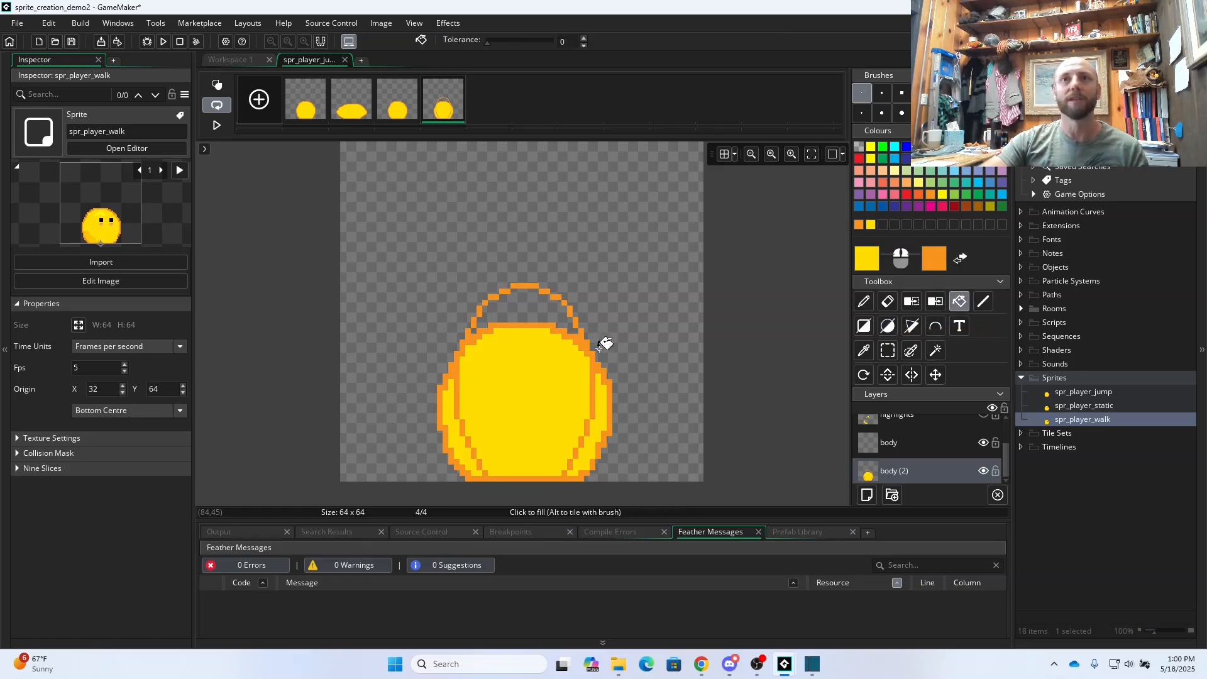
{"action": "left_click", "coordinate": [525, 304]}
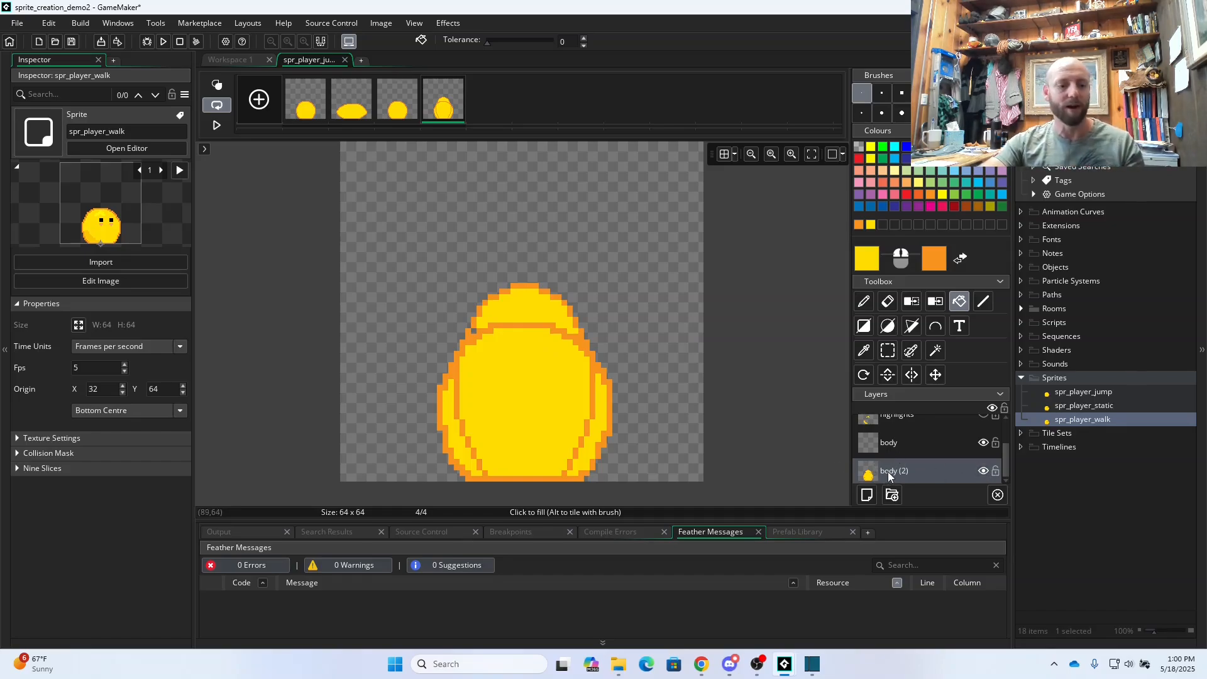
{"action": "key", "text": "ctrl+z"}
- Draw a tall, narrow orange ellipse outline on the body layer, running past the canvas's lower edge, and fill it with yellow
{"action": "left_click", "coordinate": [897, 449]}
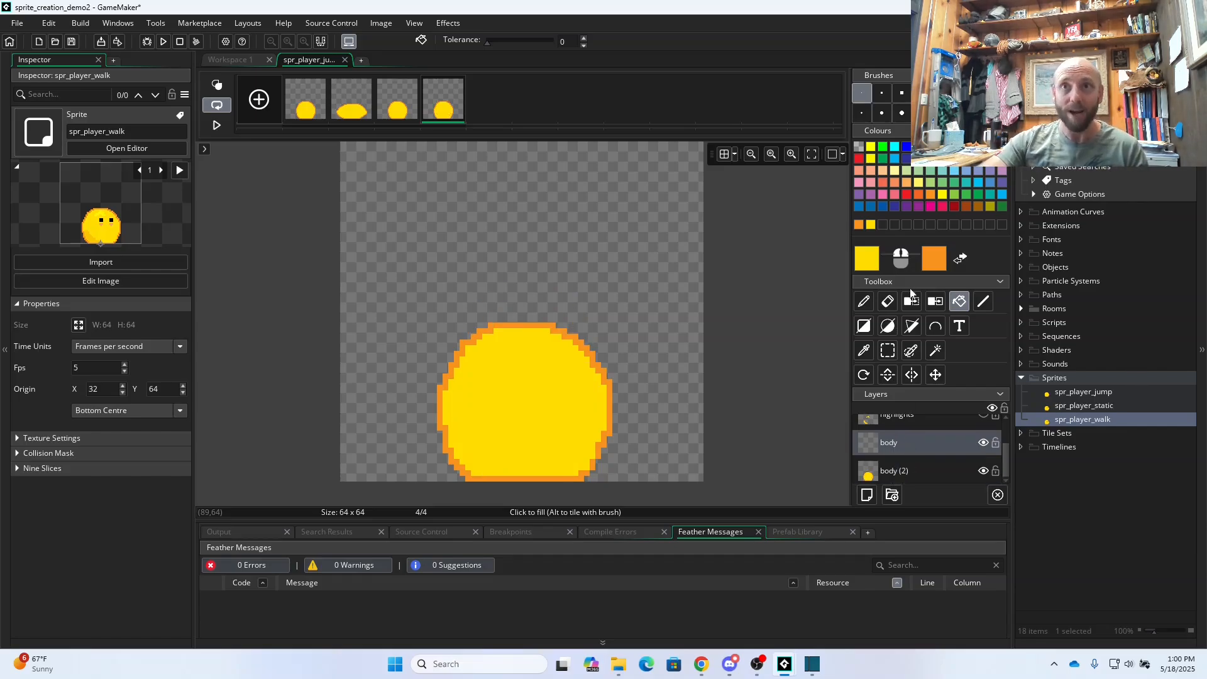
{"action": "left_click", "coordinate": [888, 325]}
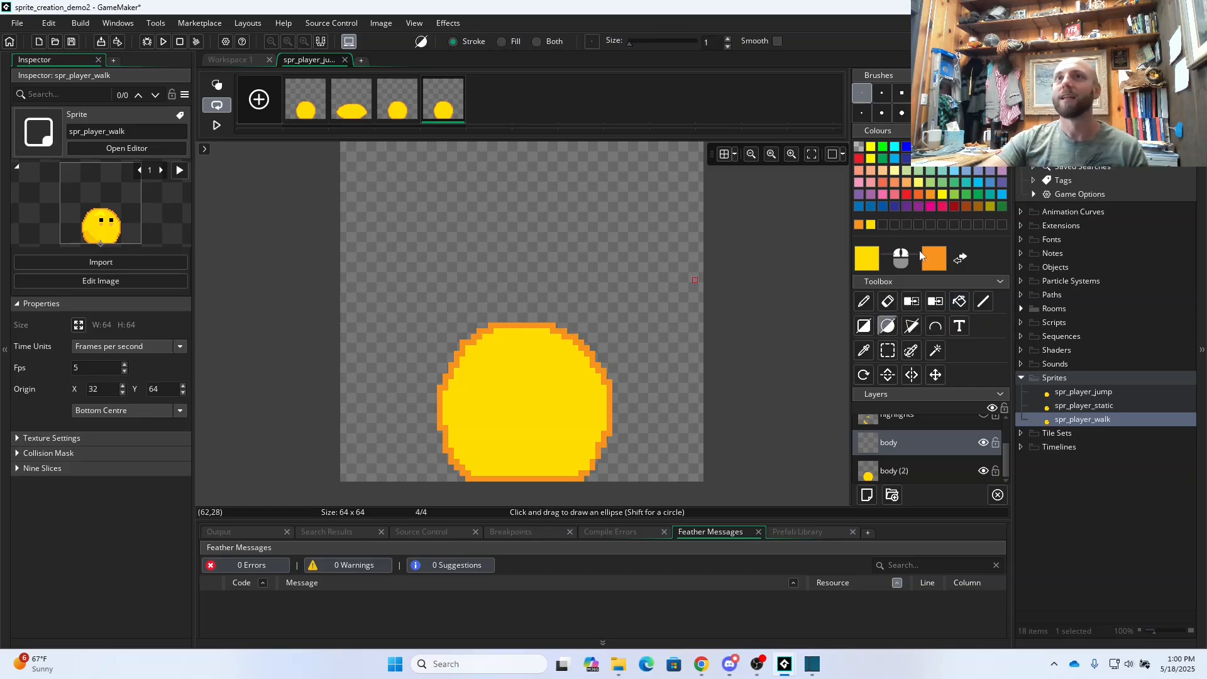
{"action": "left_click", "coordinate": [959, 259]}
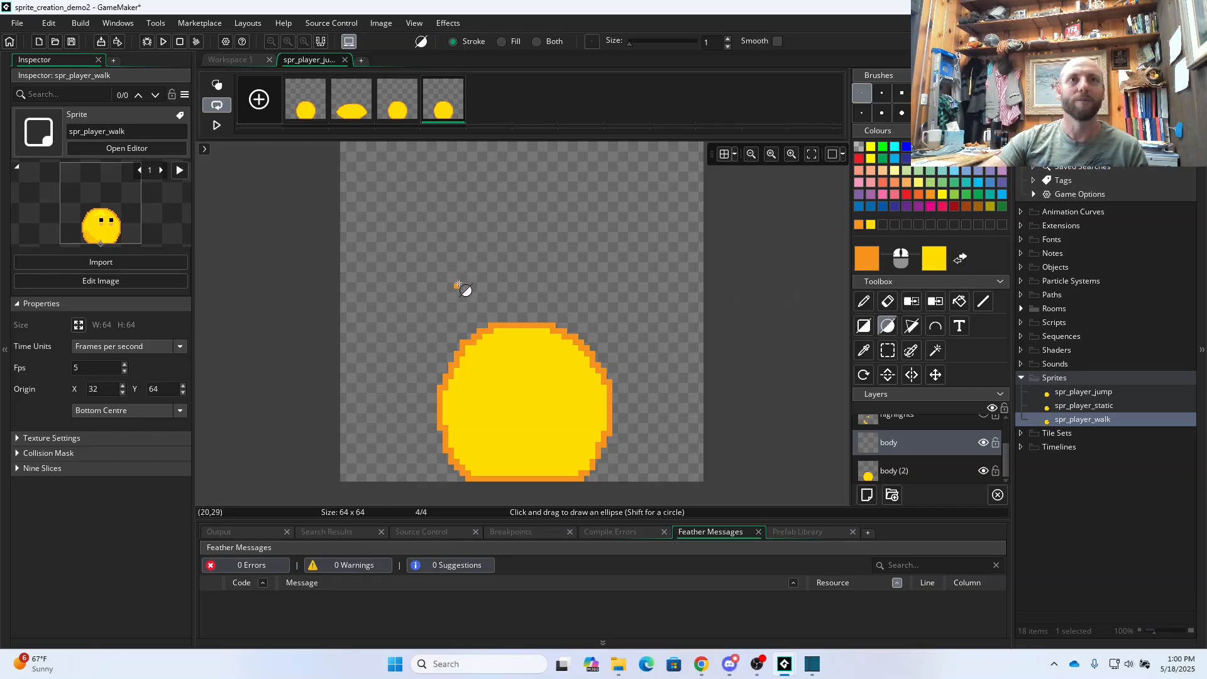
{"action": "left_click_drag", "start_coordinate": [458, 285], "coordinate": [555, 470]}
{"action": "left_click_drag", "start_coordinate": [590, 484], "coordinate": [594, 500]}
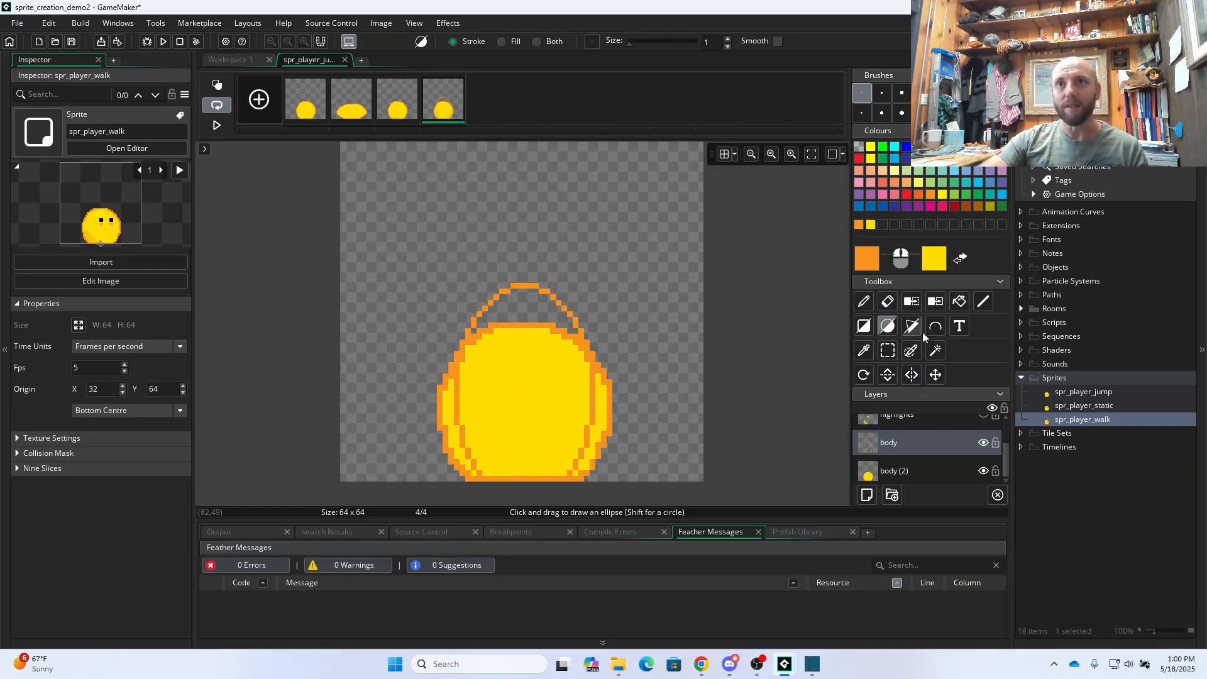
{"action": "left_click", "coordinate": [960, 258]}
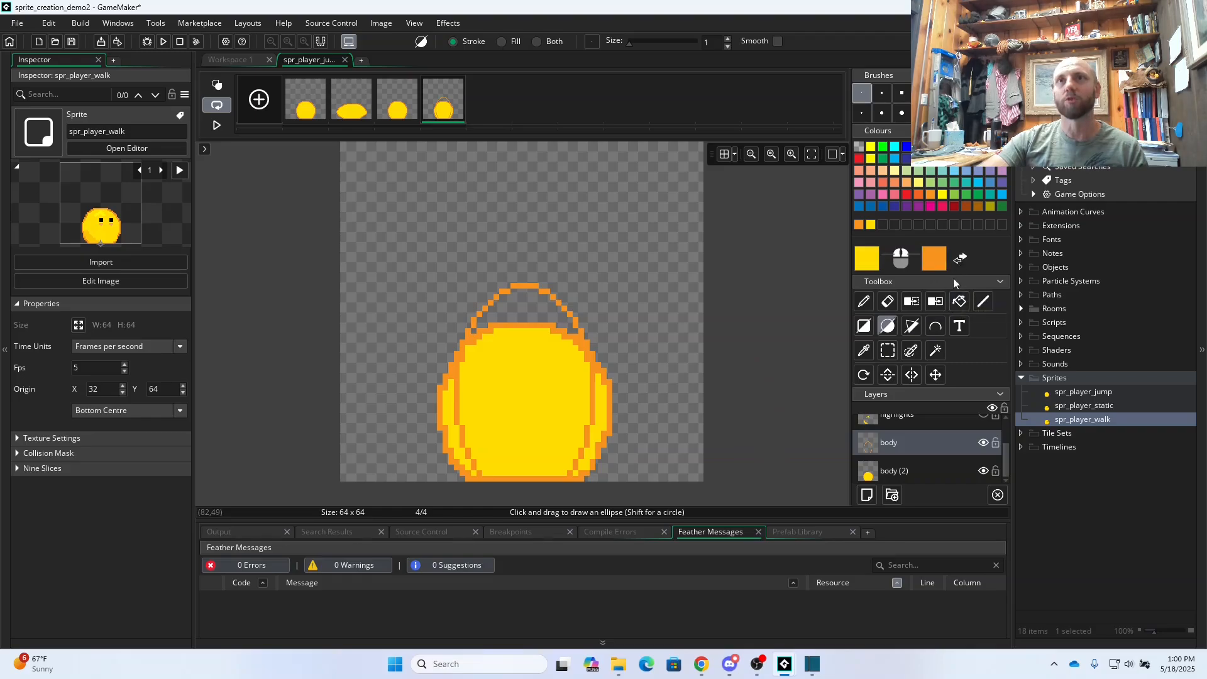
{"action": "left_click", "coordinate": [959, 302]}
{"action": "left_click", "coordinate": [531, 377]}
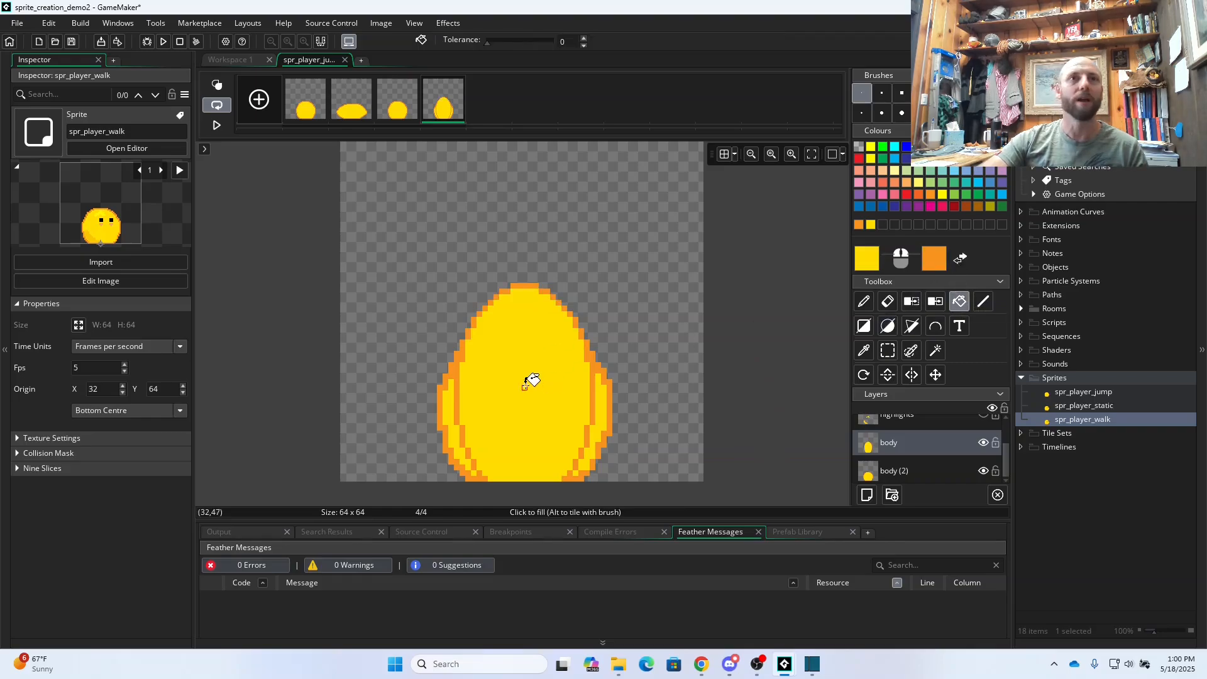
- Hide the body (2) layer and show the eyes layer in the fourth frame
{"action": "left_click", "coordinate": [984, 471]}
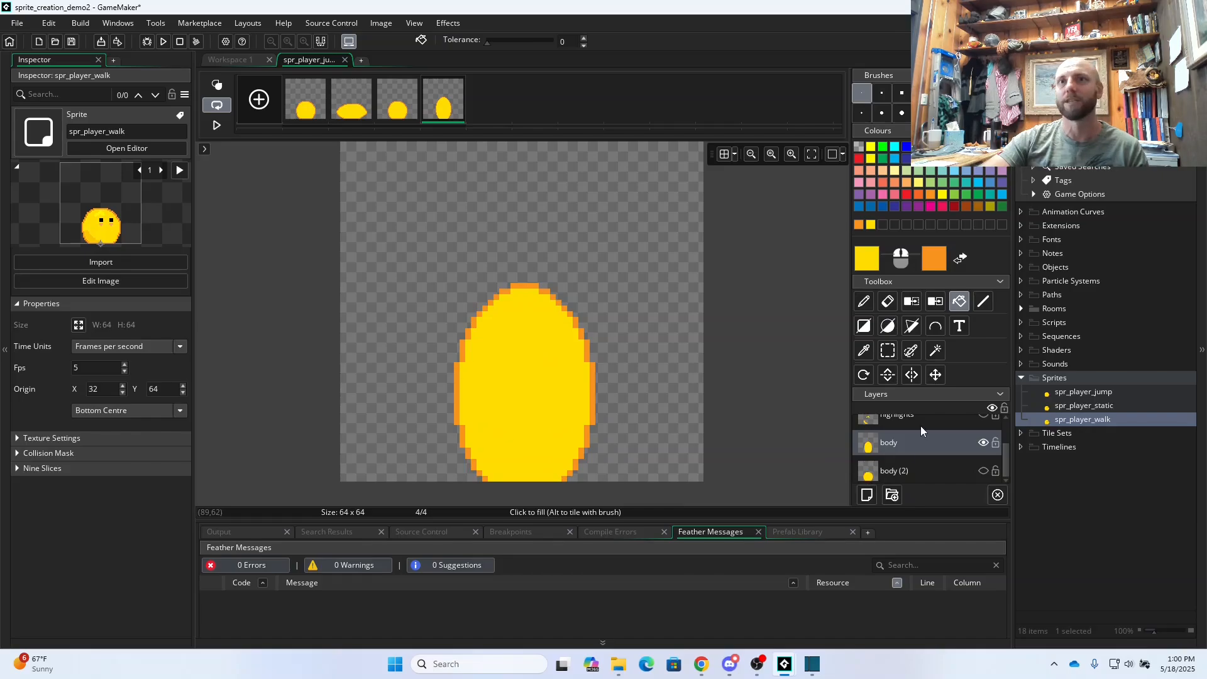
{"action": "scroll", "coordinate": [921, 428], "scroll_direction": "up", "scroll_amount": 2}
{"action": "left_click", "coordinate": [982, 430]}
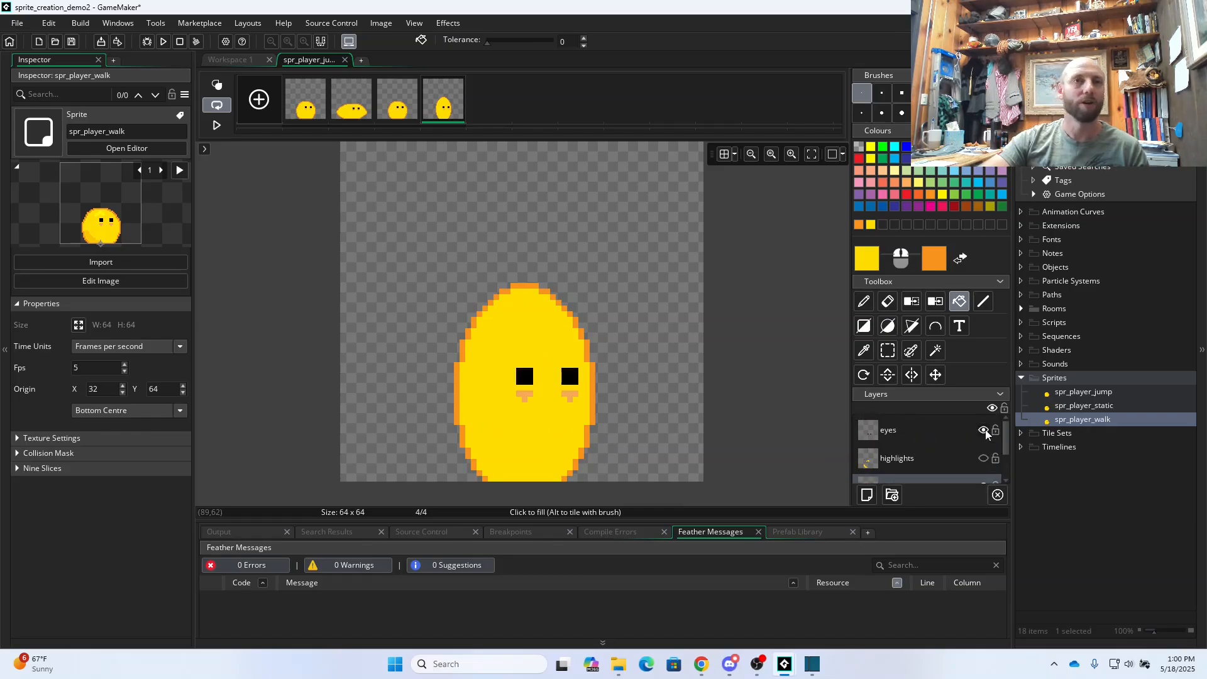
- On the eyes layer, move both eyes three pixels up and two left, and shift the left eye one pixel closer to the right eye
{"action": "left_click", "coordinate": [888, 350]}
{"action": "left_click_drag", "start_coordinate": [506, 359], "coordinate": [596, 413]}
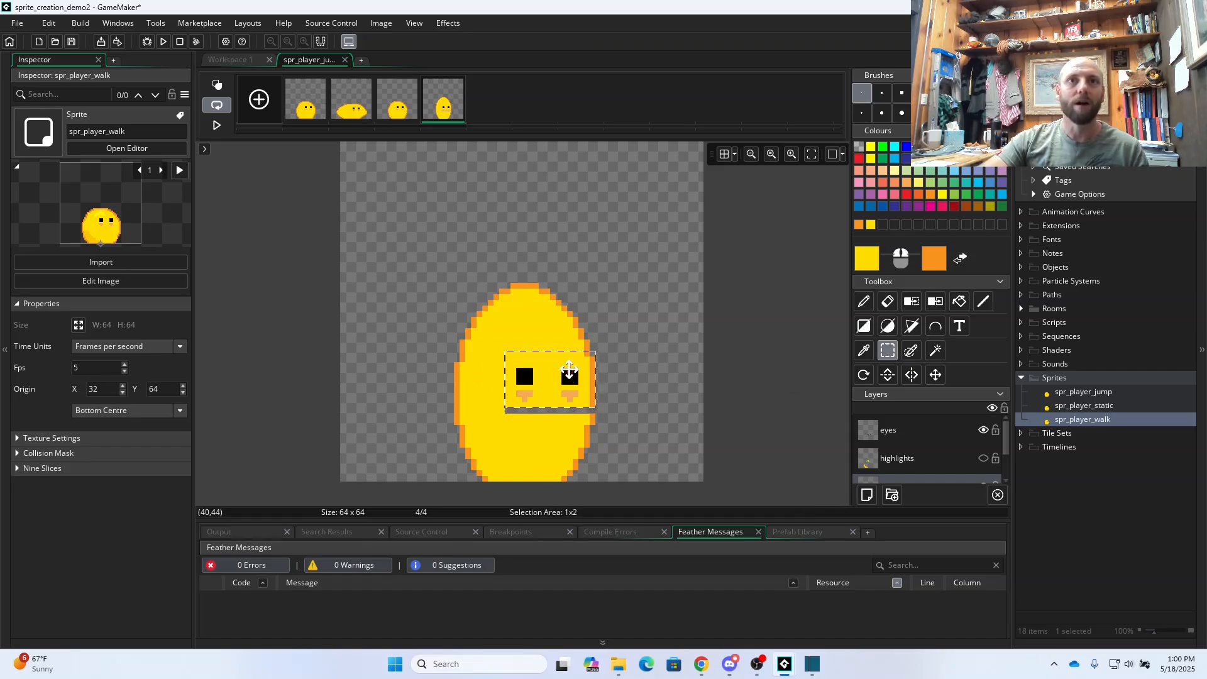
{"action": "left_click", "coordinate": [893, 432]}
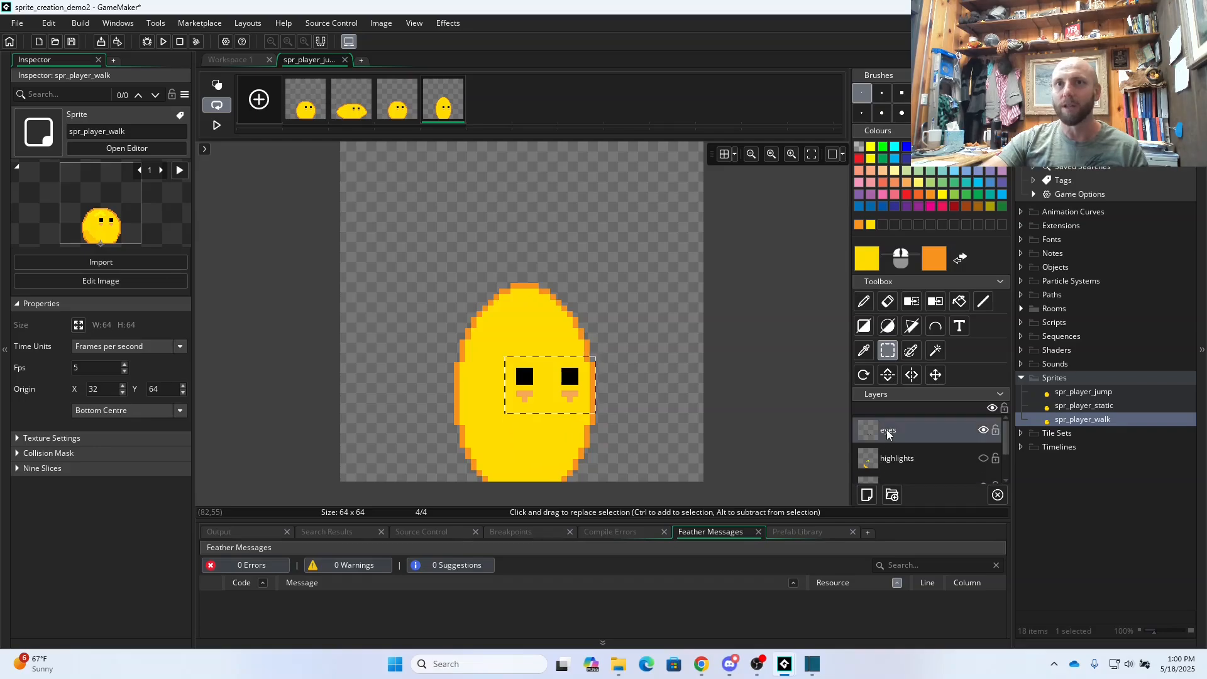
{"action": "mouse_move", "coordinate": [569, 376]}
{"action": "left_mouse_down"}
{"action": "mouse_move", "coordinate": [569, 360]}
{"action": "mouse_move", "coordinate": [497, 343]}
{"action": "mouse_move", "coordinate": [526, 401]}
{"action": "left_mouse_up"}
{"action": "left_click", "coordinate": [615, 381]}
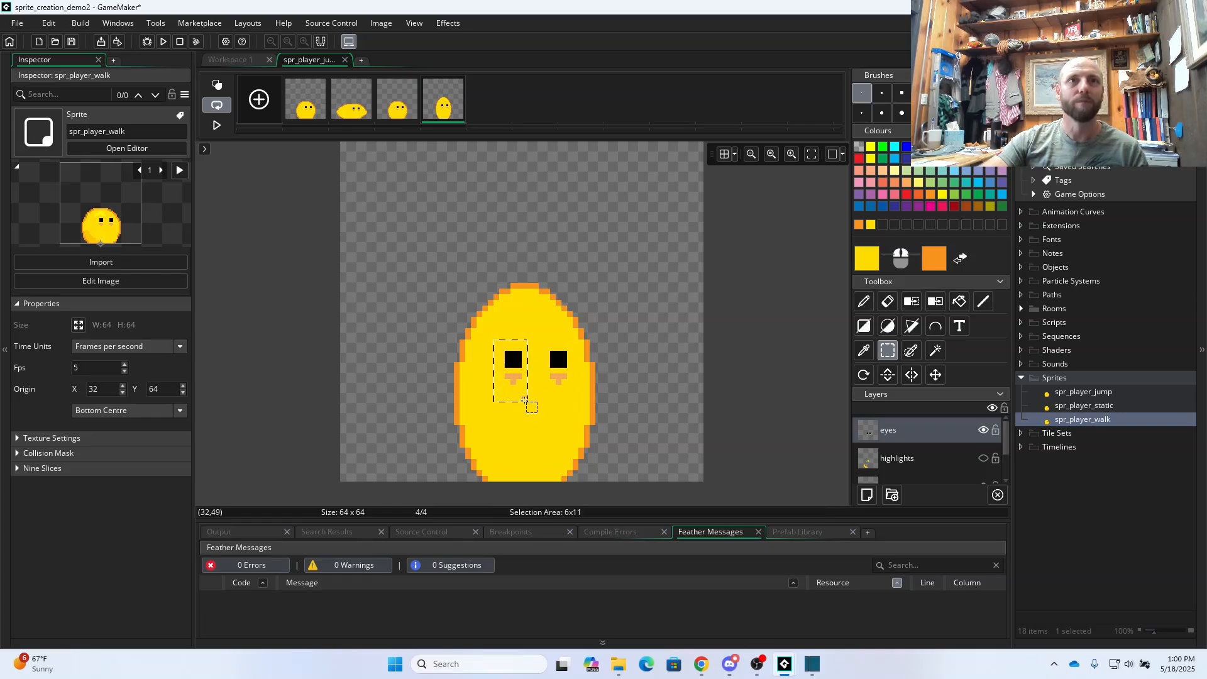
{"action": "left_click_drag", "start_coordinate": [513, 360], "coordinate": [521, 360]}
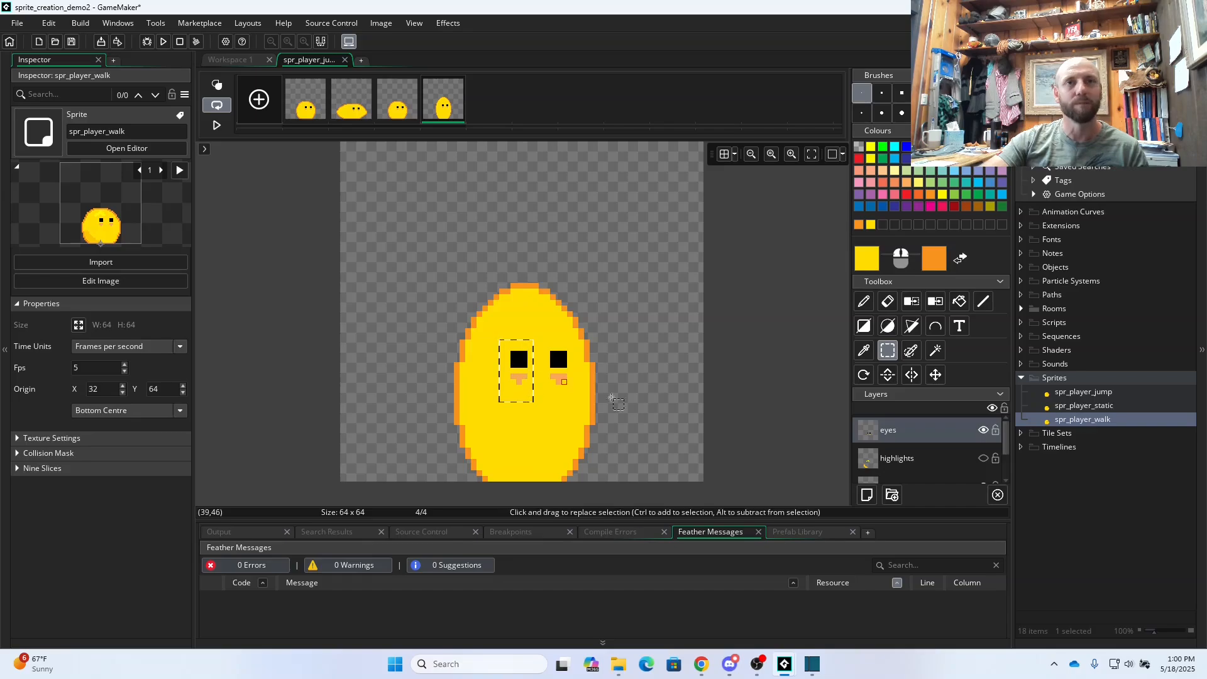
{"action": "left_click", "coordinate": [638, 411]}
- Show the highlights layer and move its bright top highlight about five pixels up, into the head above the eyes
{"action": "left_click", "coordinate": [889, 458]}
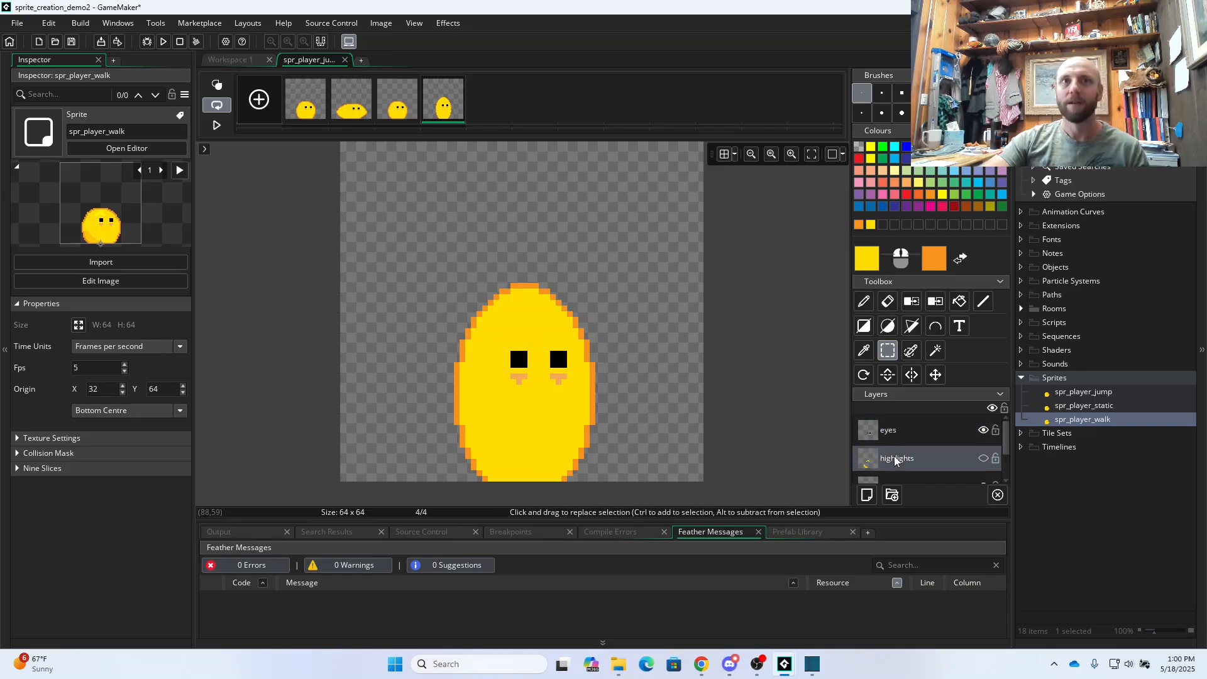
{"action": "left_click", "coordinate": [983, 458]}
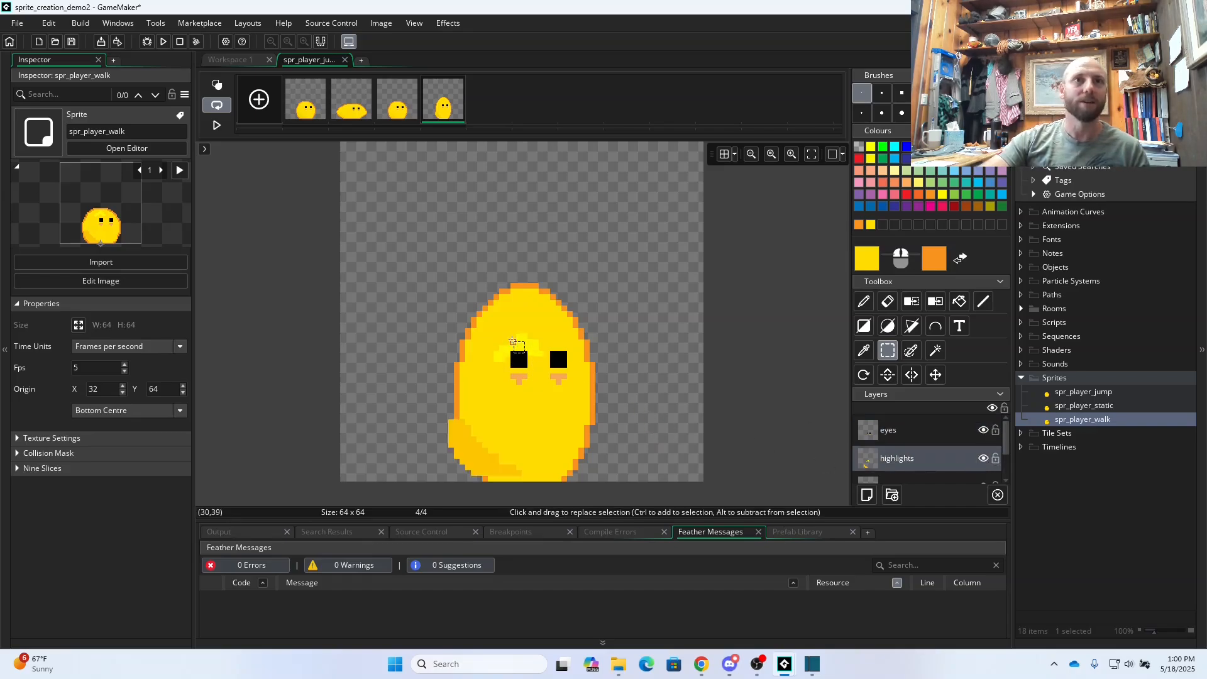
{"action": "left_click_drag", "start_coordinate": [476, 323], "coordinate": [560, 382]}
{"action": "left_click_drag", "start_coordinate": [520, 341], "coordinate": [527, 313]}
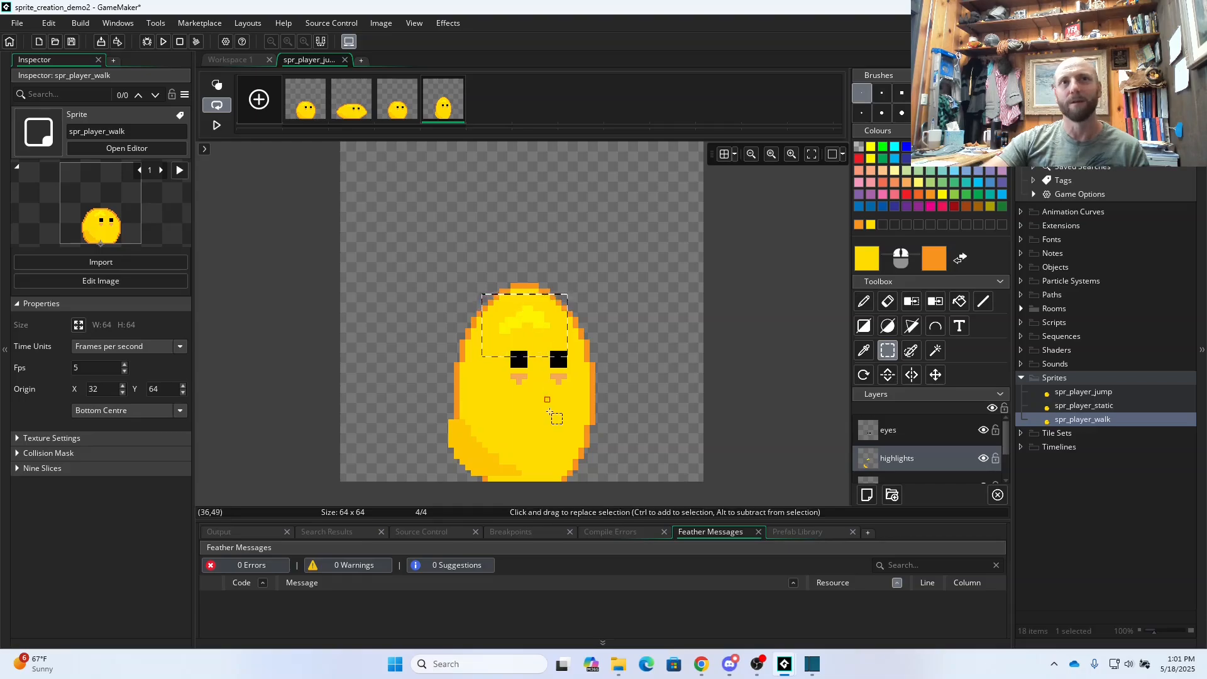
{"action": "left_click", "coordinate": [529, 439]}
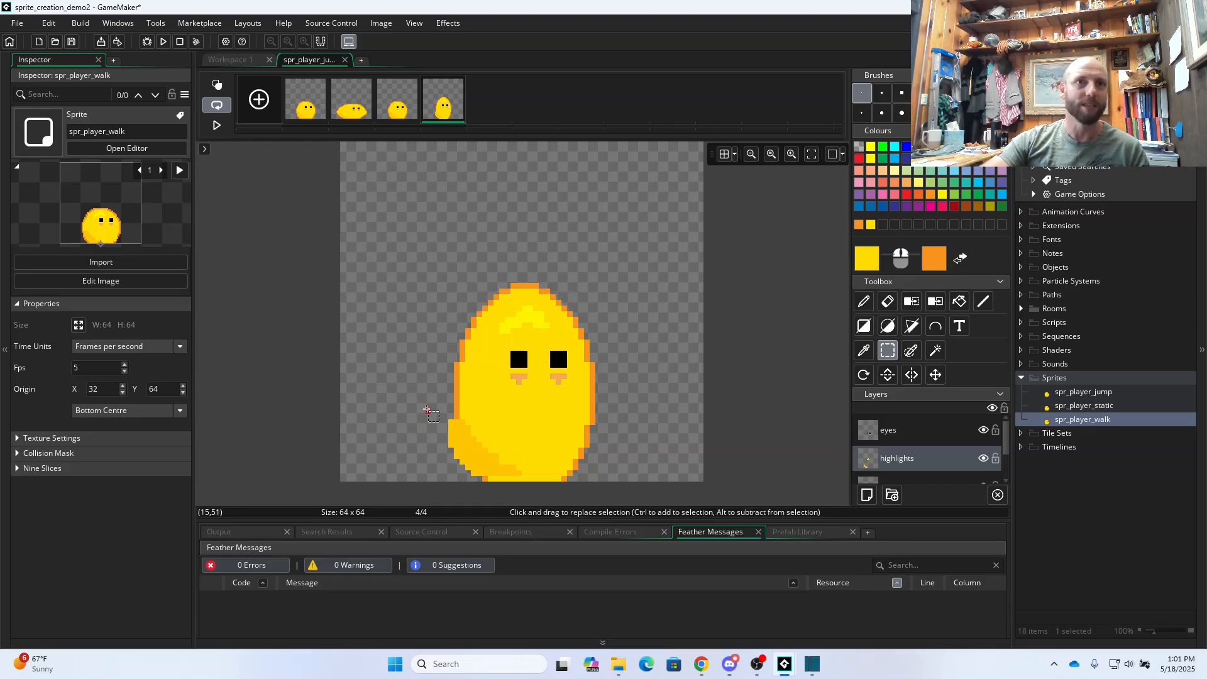
- Move the lower shading inside the body outline and reshape it along the lower left edge by painting its darker yellow and erasing excess
{"action": "left_click_drag", "start_coordinate": [429, 412], "coordinate": [556, 487]}
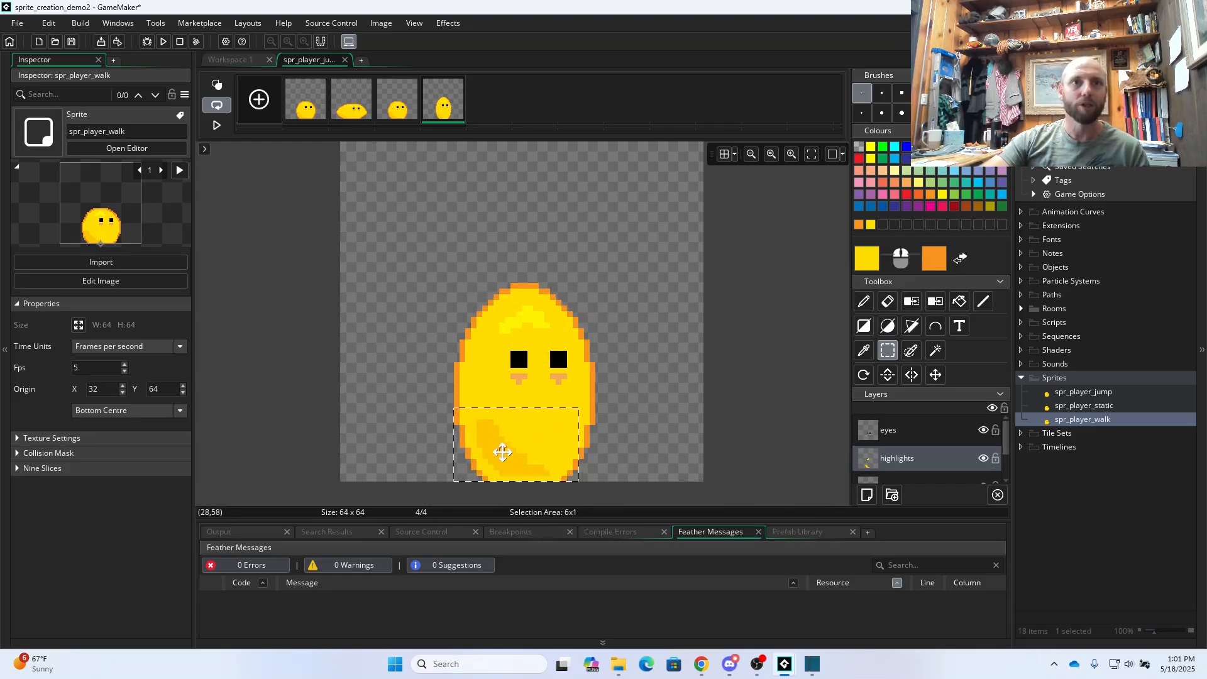
{"action": "left_click", "coordinate": [865, 303]}
{"action": "left_click", "coordinate": [863, 351]}
{"action": "left_click", "coordinate": [501, 436]}
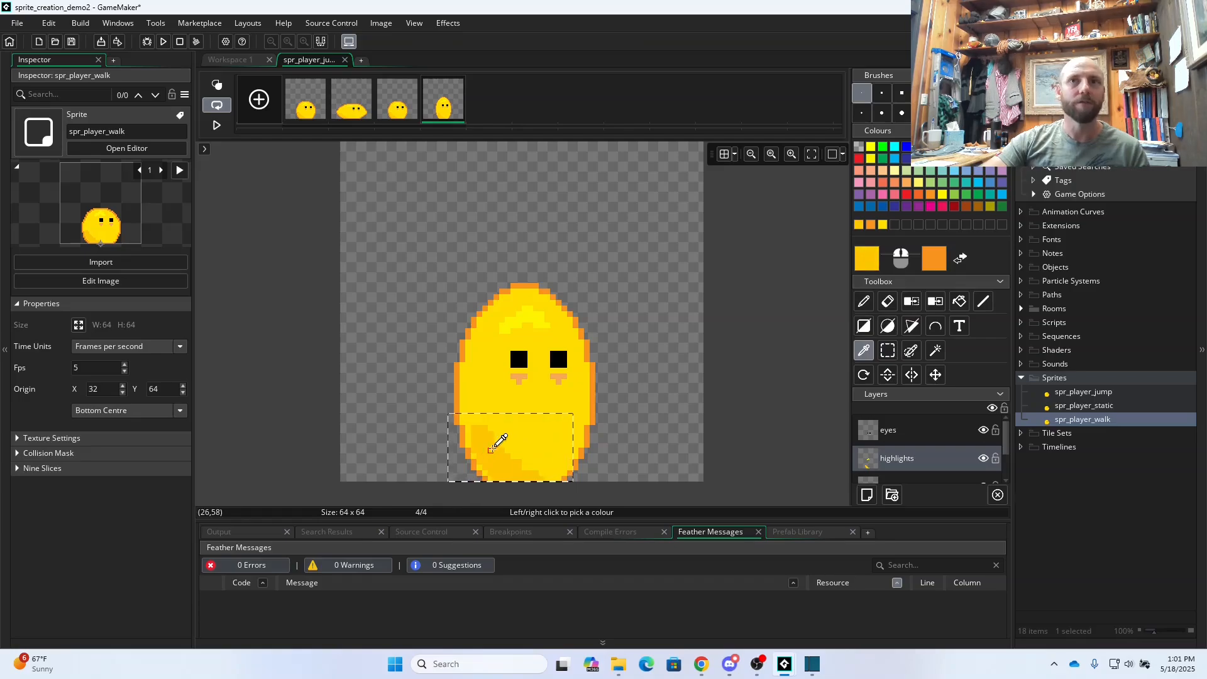
{"action": "left_click", "coordinate": [864, 302]}
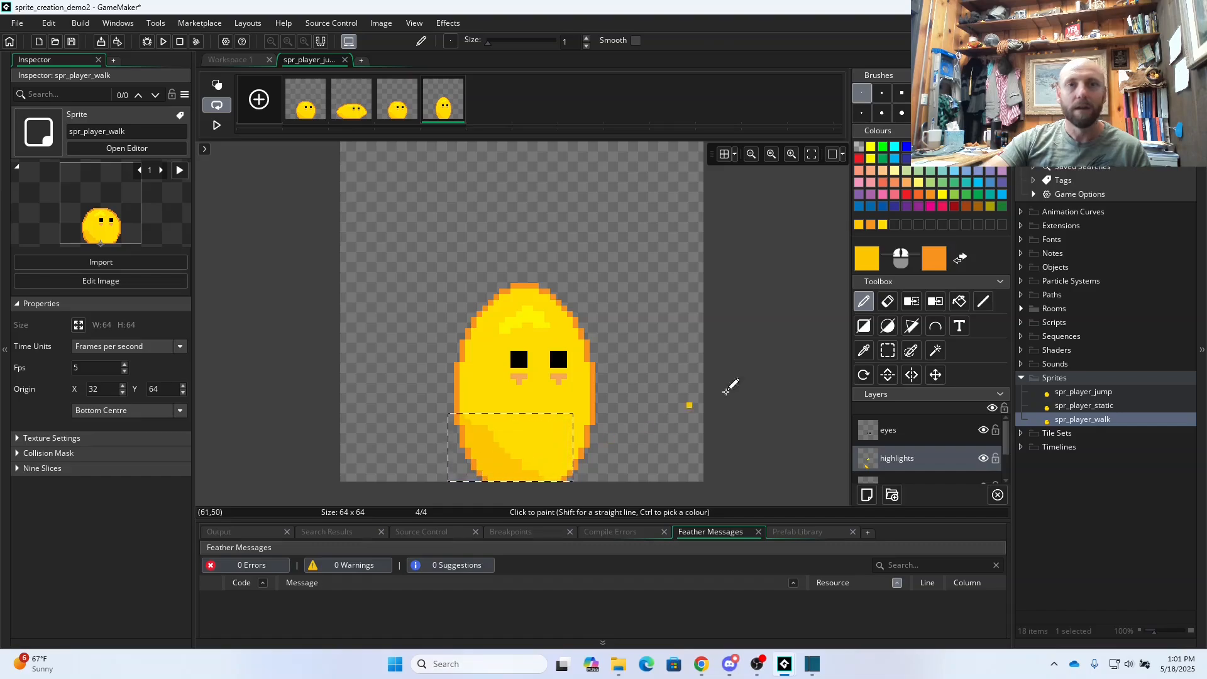
{"action": "left_click", "coordinate": [887, 302]}
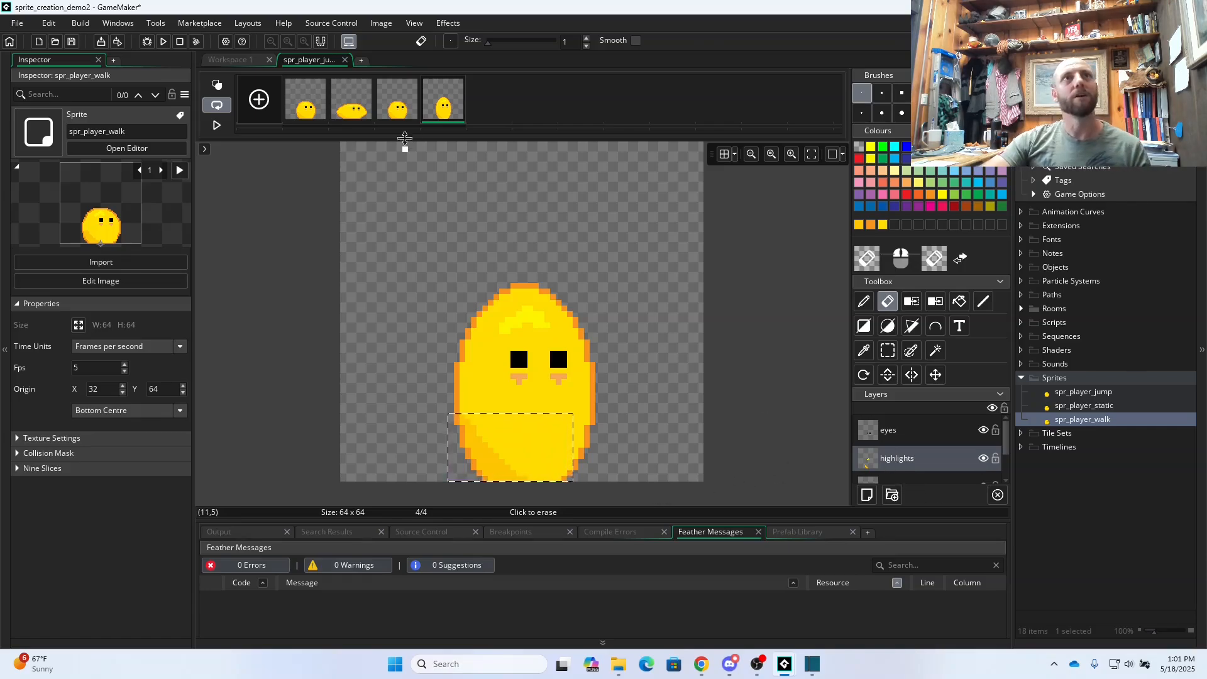
- Duplicate the fourth frame to create a fifth frame
{"action": "left_click", "coordinate": [407, 105]}
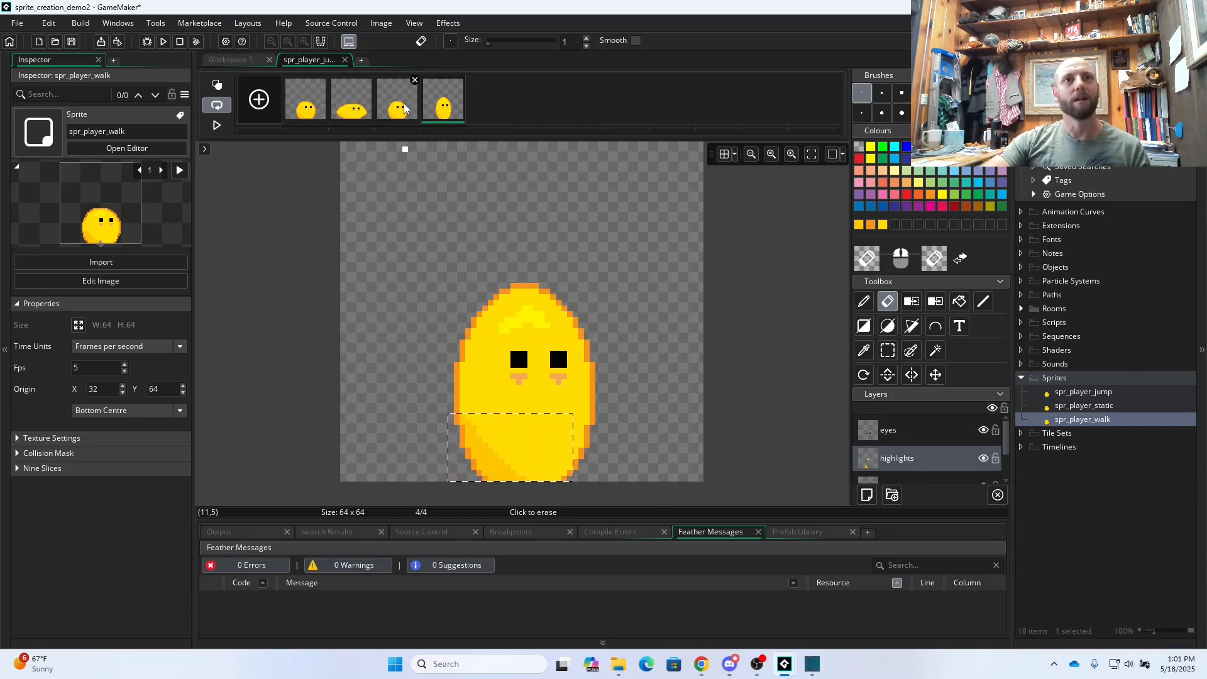
{"action": "left_click", "coordinate": [430, 107]}
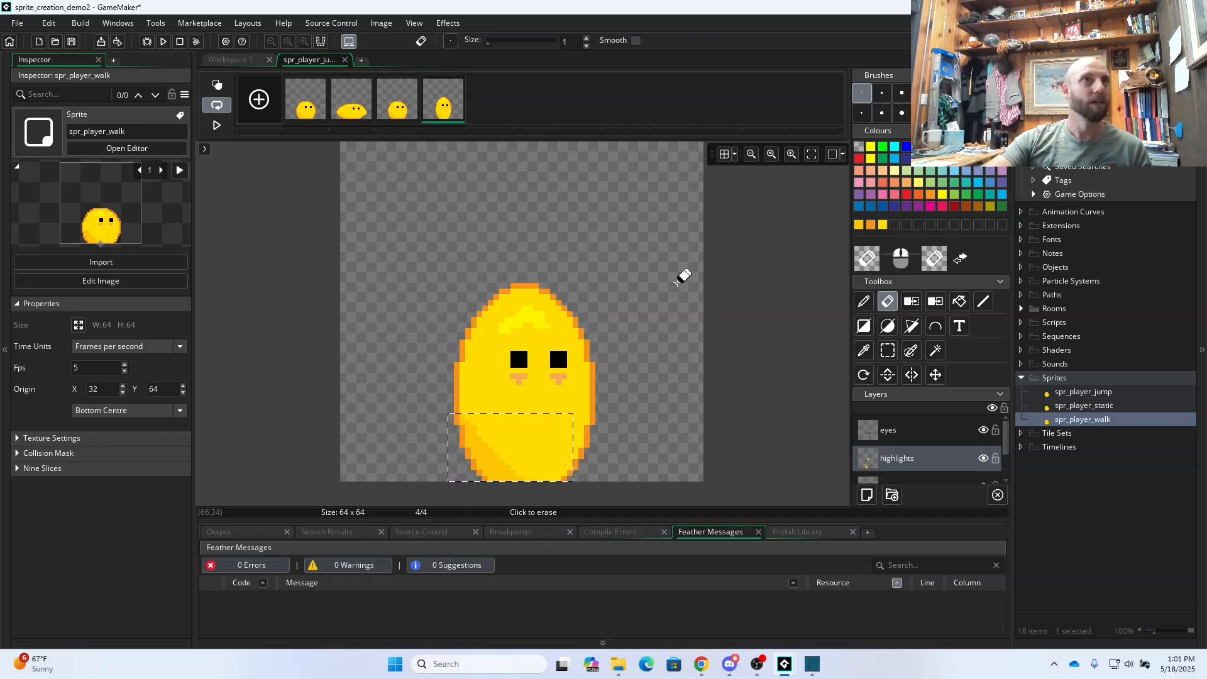
{"action": "right_click", "coordinate": [444, 106]}
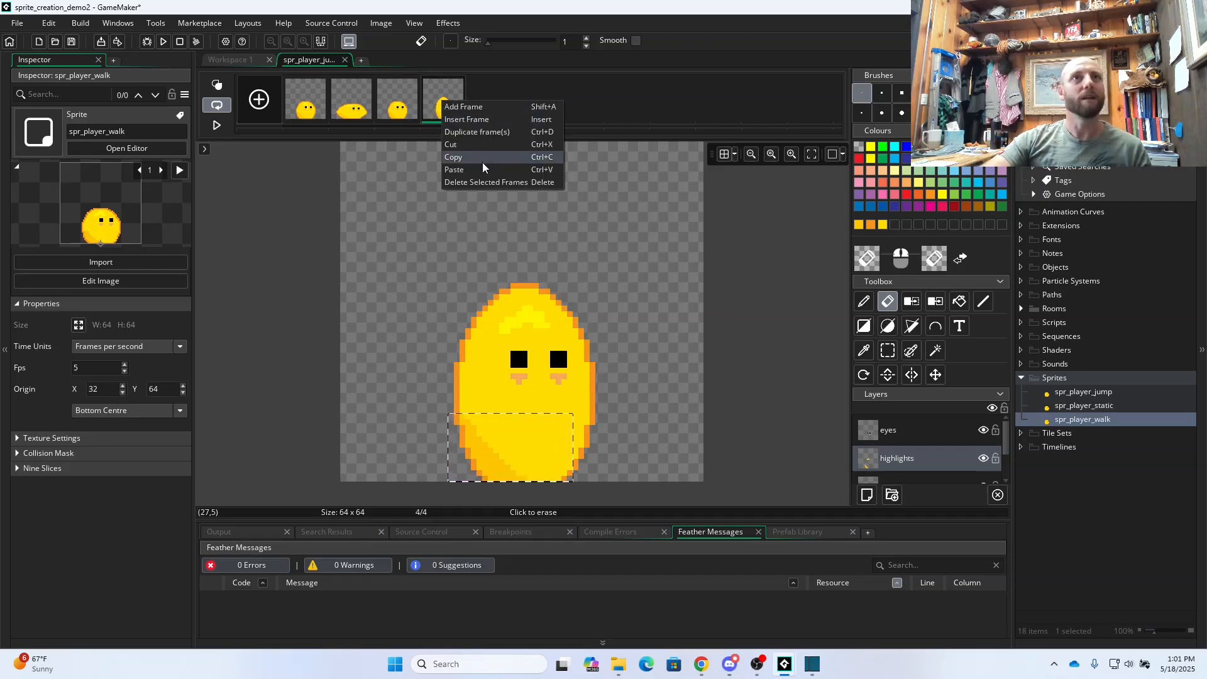
{"action": "left_click", "coordinate": [475, 130]}
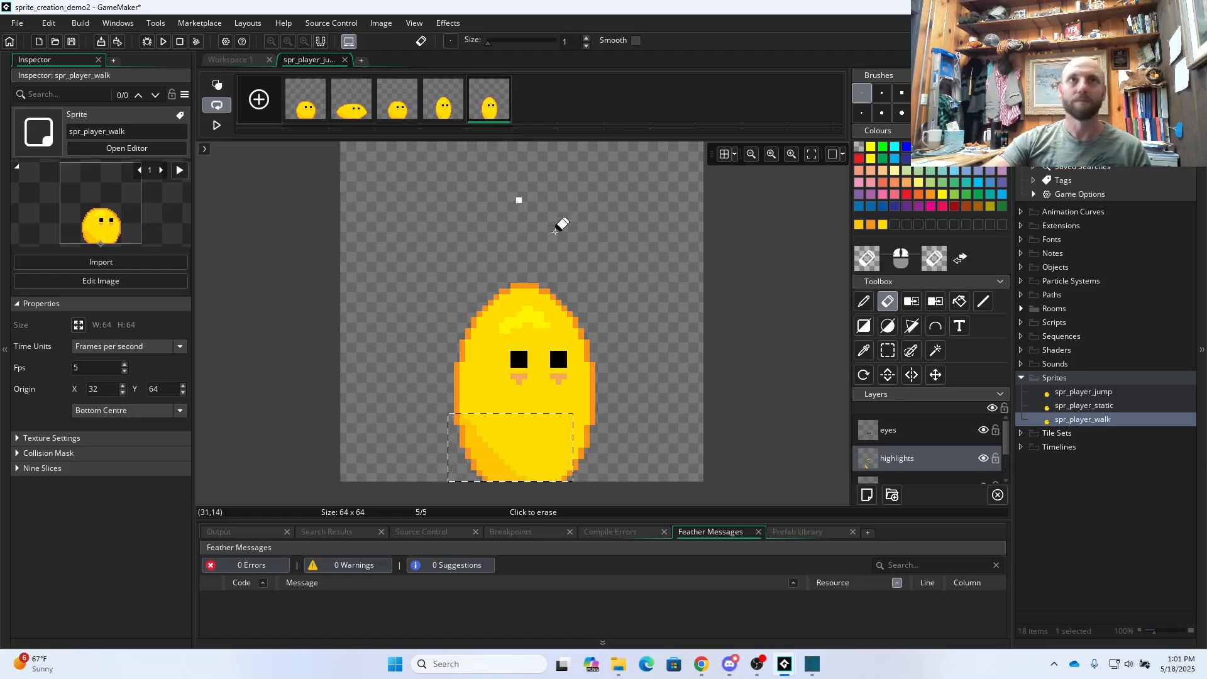
- In the fifth frame, delete the old body (2) layer, duplicate the body layer, and make the upper body layer active
{"action": "scroll", "coordinate": [892, 459], "scroll_direction": "down", "scroll_amount": 2}
{"action": "left_click", "coordinate": [904, 472]}
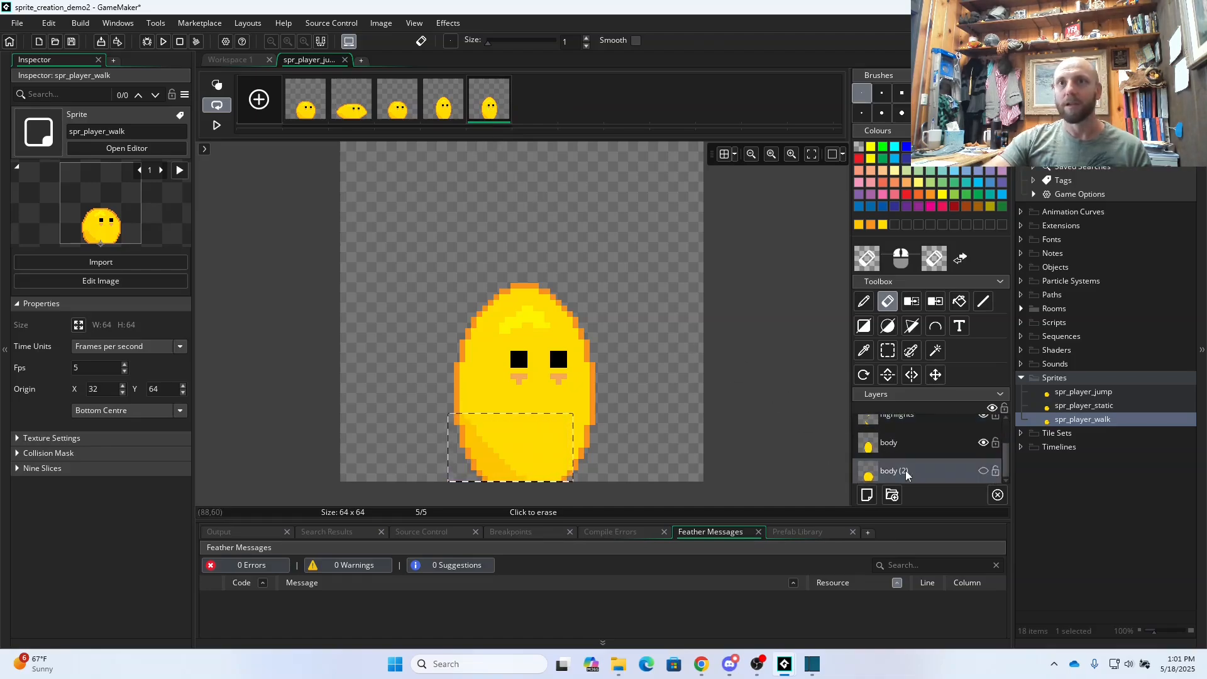
{"action": "right_click", "coordinate": [928, 467]}
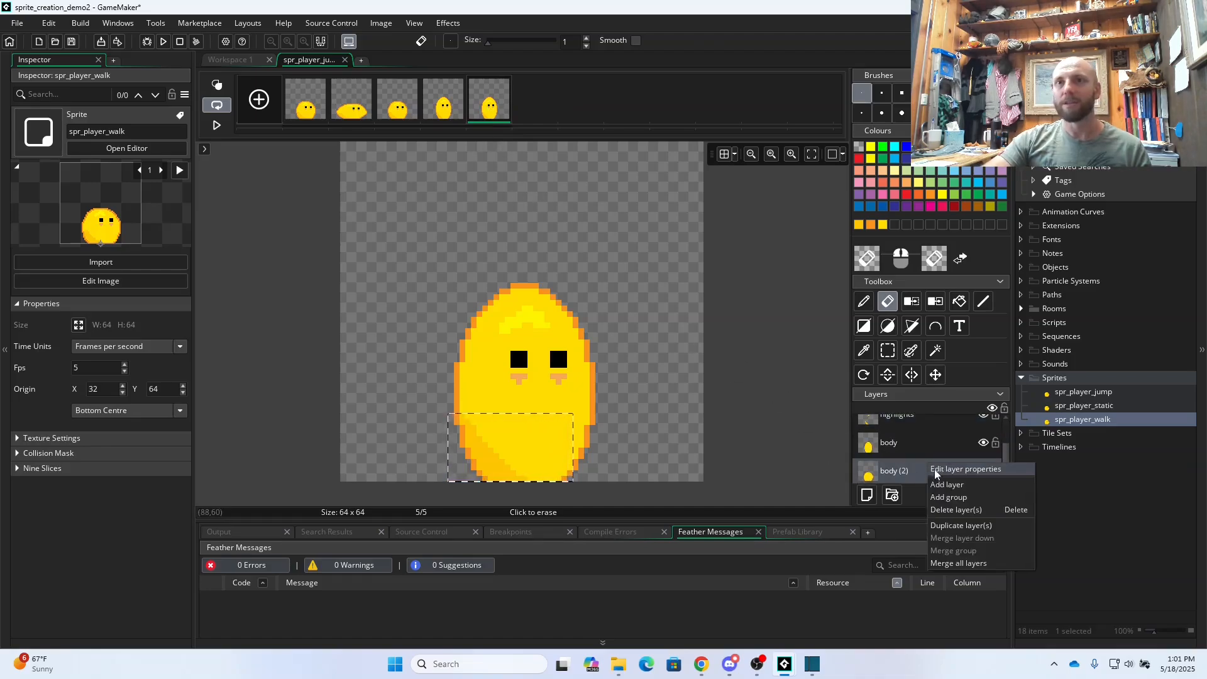
{"action": "left_click", "coordinate": [957, 507]}
{"action": "left_click", "coordinate": [899, 473]}
{"action": "right_click", "coordinate": [901, 469]}
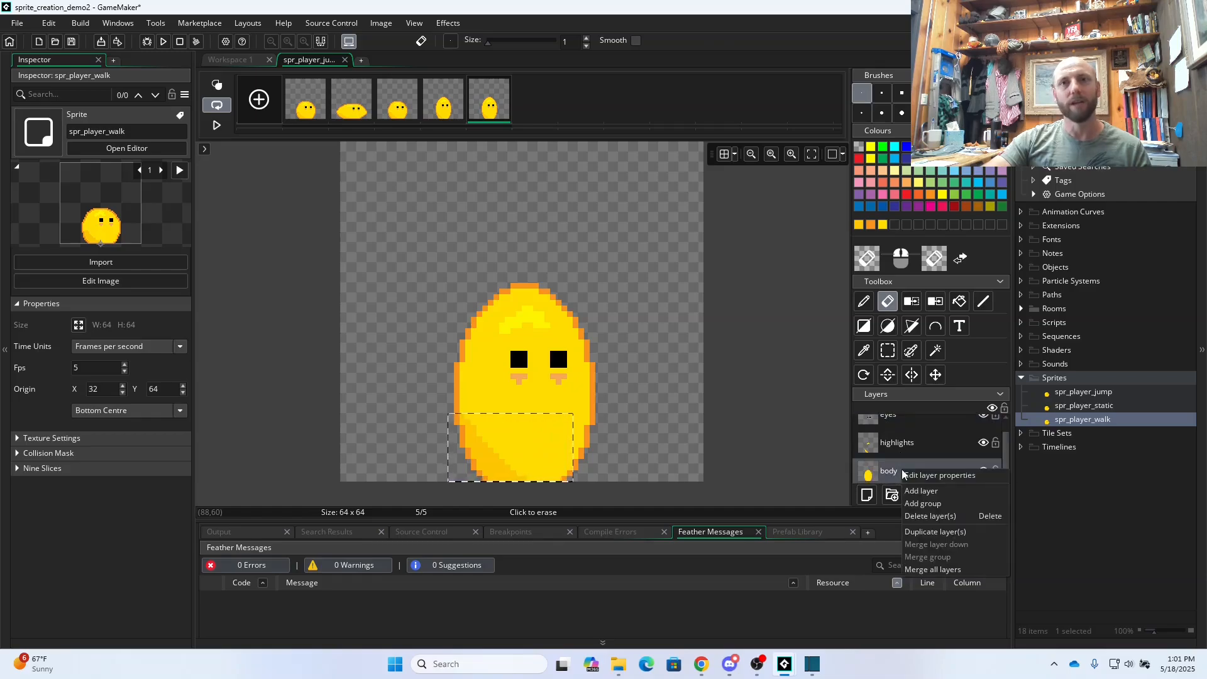
{"action": "left_click", "coordinate": [930, 533]}
{"action": "left_click_drag", "start_coordinate": [902, 444], "coordinate": [912, 484]}
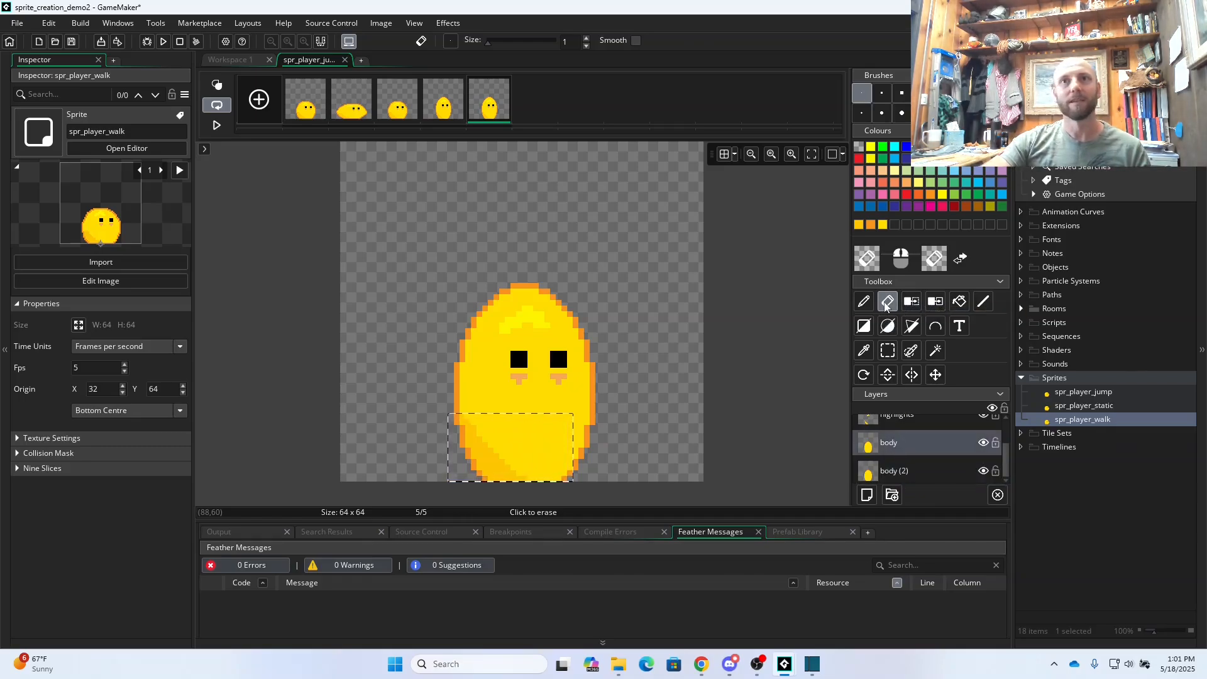
- Erase everything on the body layer with a size 31 eraser, checking the result by toggling body (2)
{"action": "left_click", "coordinate": [509, 42]}
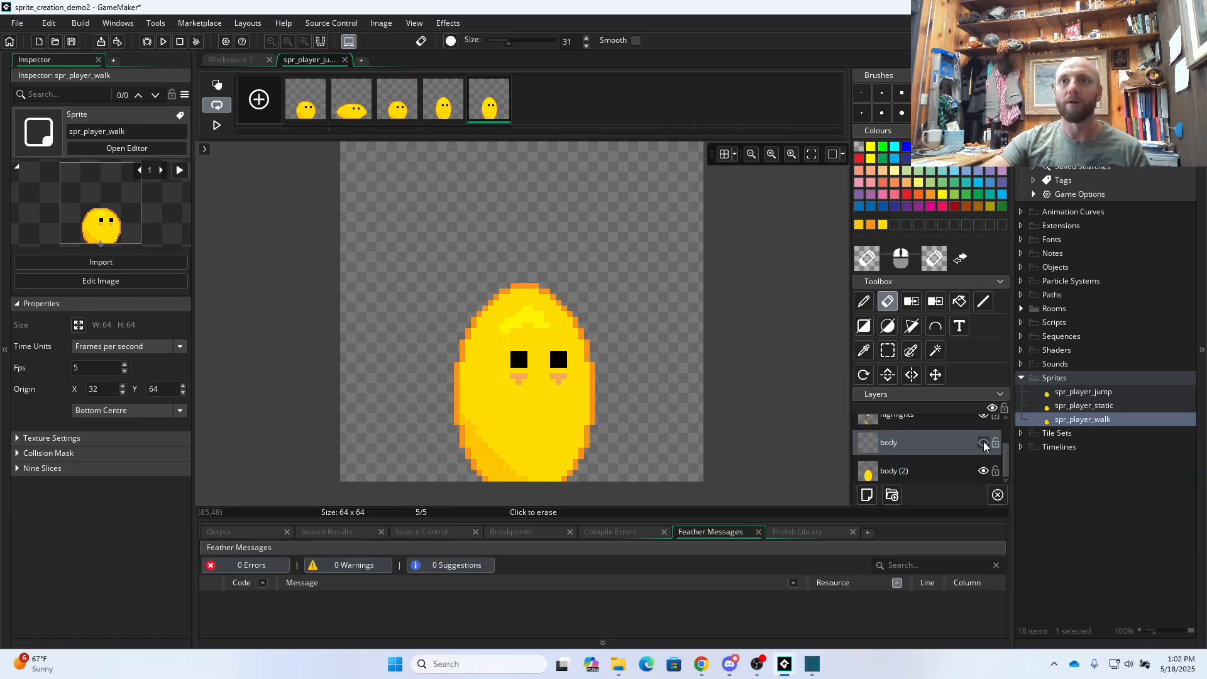
{"action": "left_click", "coordinate": [984, 470]}
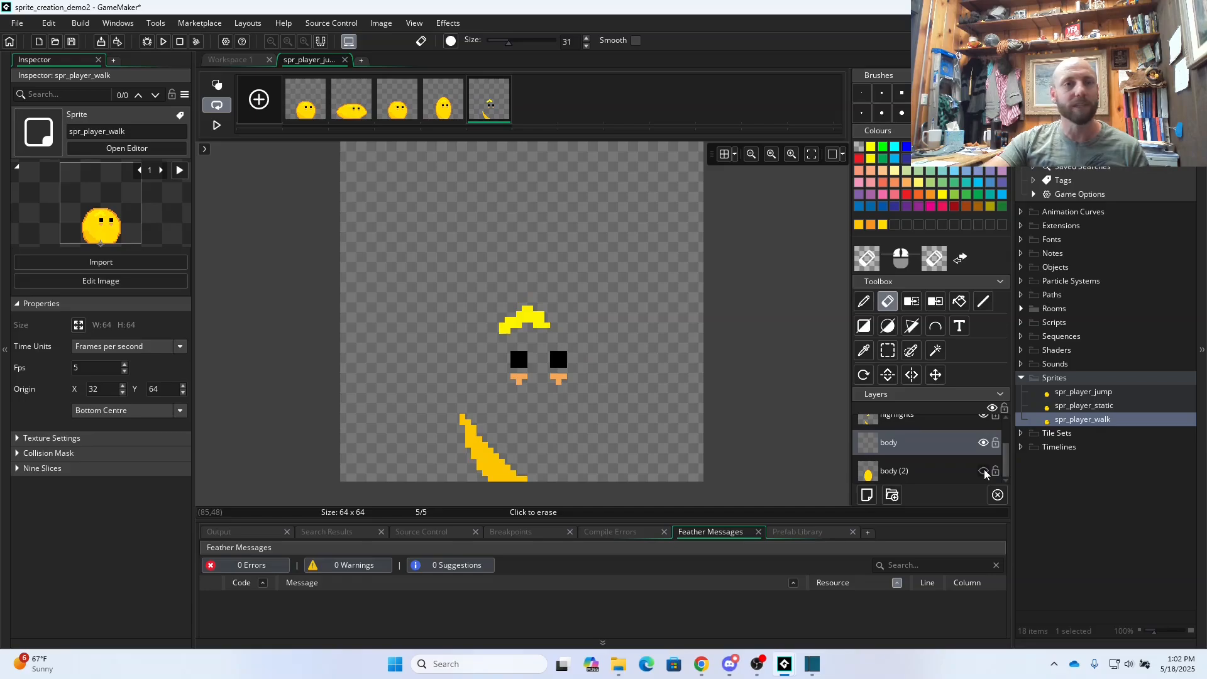
{"action": "left_click", "coordinate": [983, 470]}
- Hide the highlights and eyes layers so only the reference body remains visible in the fifth frame
{"action": "scroll", "coordinate": [983, 443], "scroll_direction": "up", "scroll_amount": 1}
{"action": "left_click", "coordinate": [983, 440]}
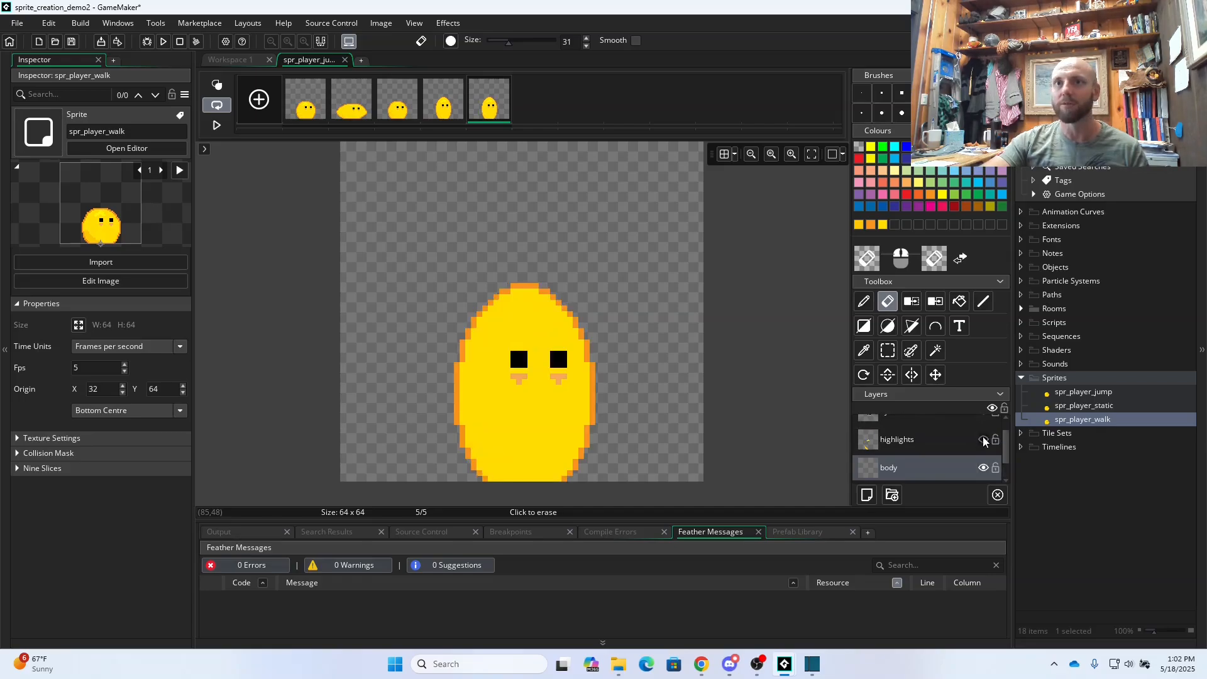
{"action": "scroll", "coordinate": [984, 437], "scroll_direction": "up", "scroll_amount": 1}
{"action": "left_click", "coordinate": [983, 432]}
{"action": "scroll", "coordinate": [981, 452], "scroll_direction": "down", "scroll_amount": 2}
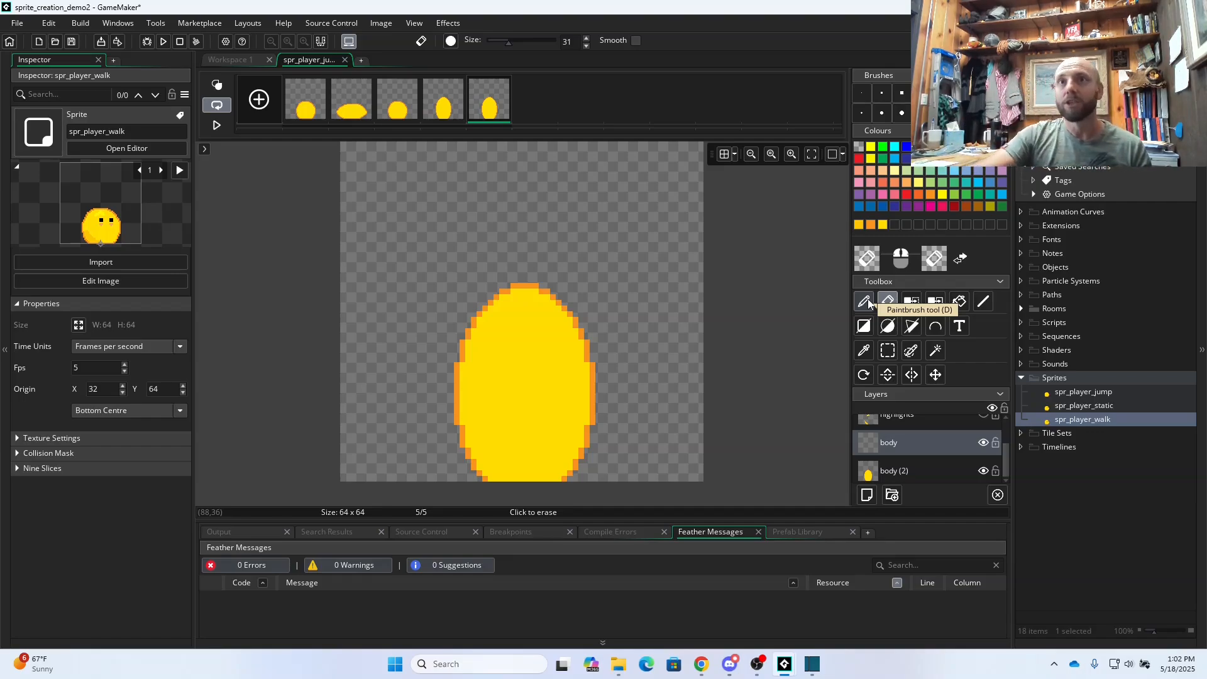
- Set up the ellipse tool to draw a stroke with a one-pixel brush and orange as the primary colour
{"action": "left_click", "coordinate": [887, 325]}
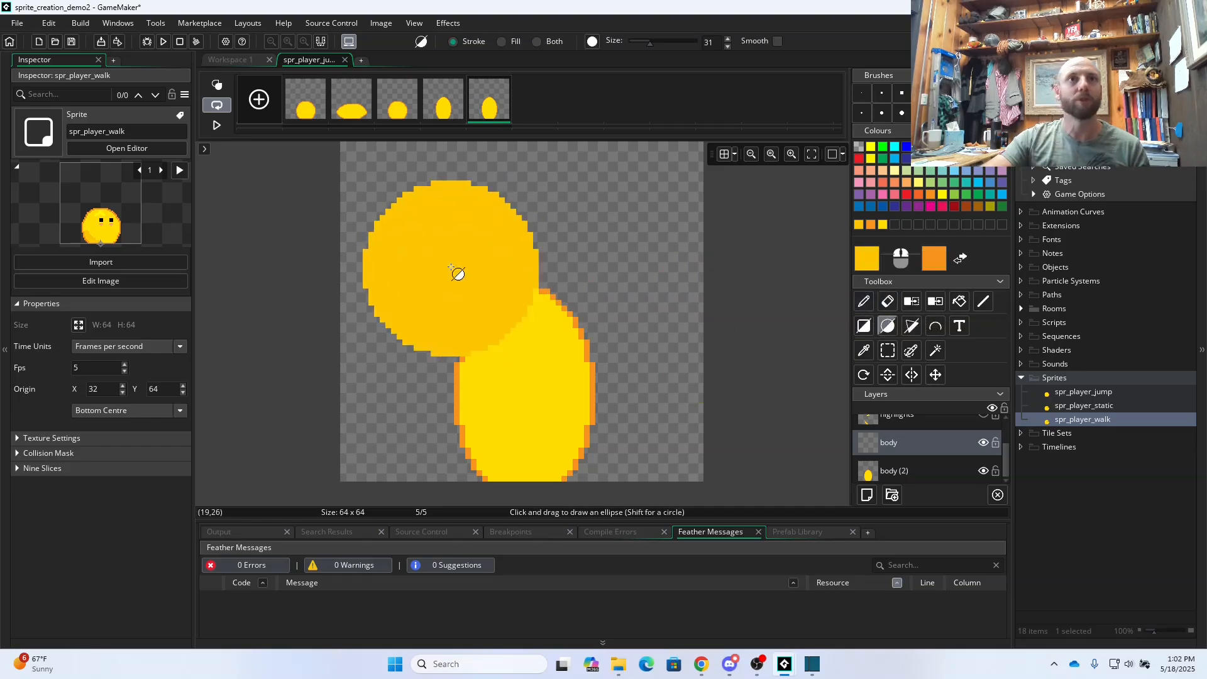
{"action": "left_click", "coordinate": [861, 93]}
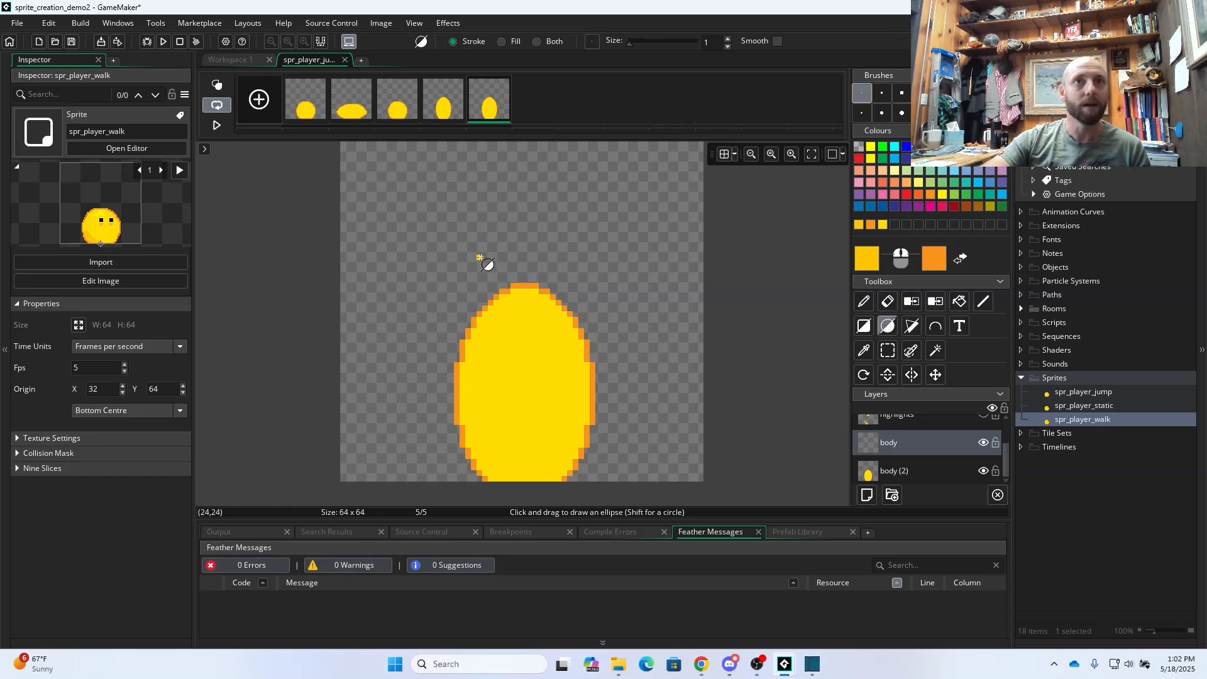
{"action": "left_click", "coordinate": [960, 261]}
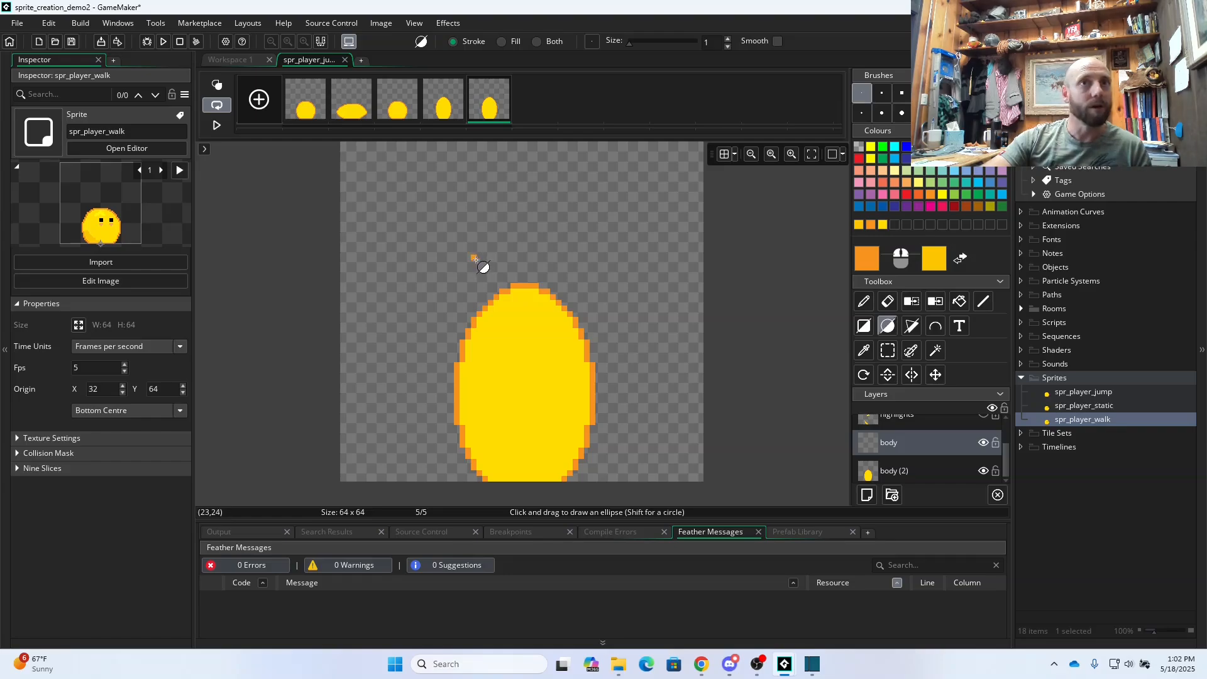
- Try a tall, narrow orange ellipse outline over the reference body, ending at the canvas's lower edge, and undo it
{"action": "left_click_drag", "start_coordinate": [476, 259], "coordinate": [574, 479]}
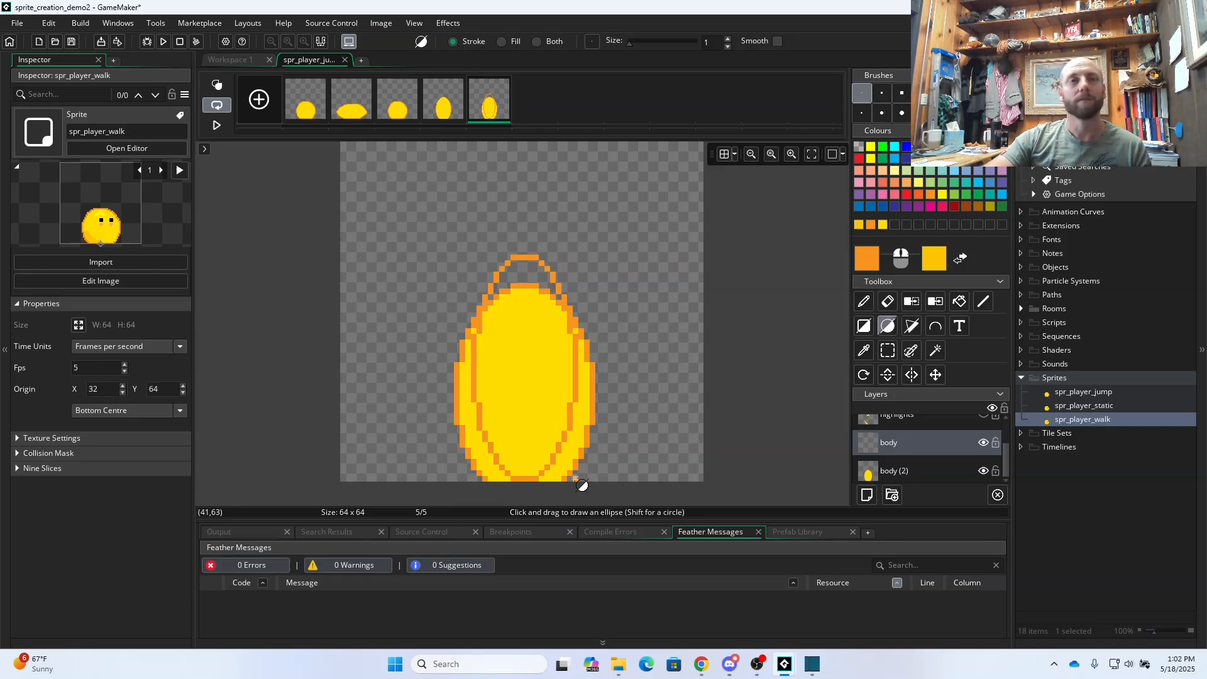
{"action": "left_click_drag", "start_coordinate": [576, 479], "coordinate": [580, 479]}
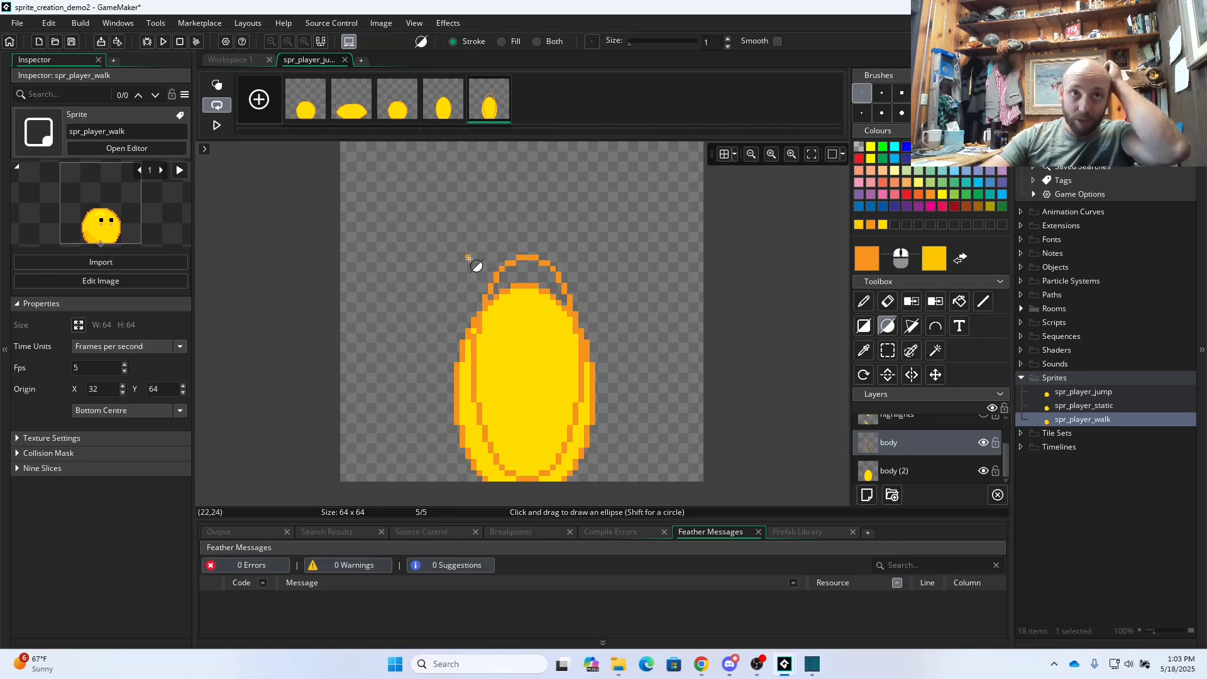
{"action": "key", "text": "ctrl+z"}
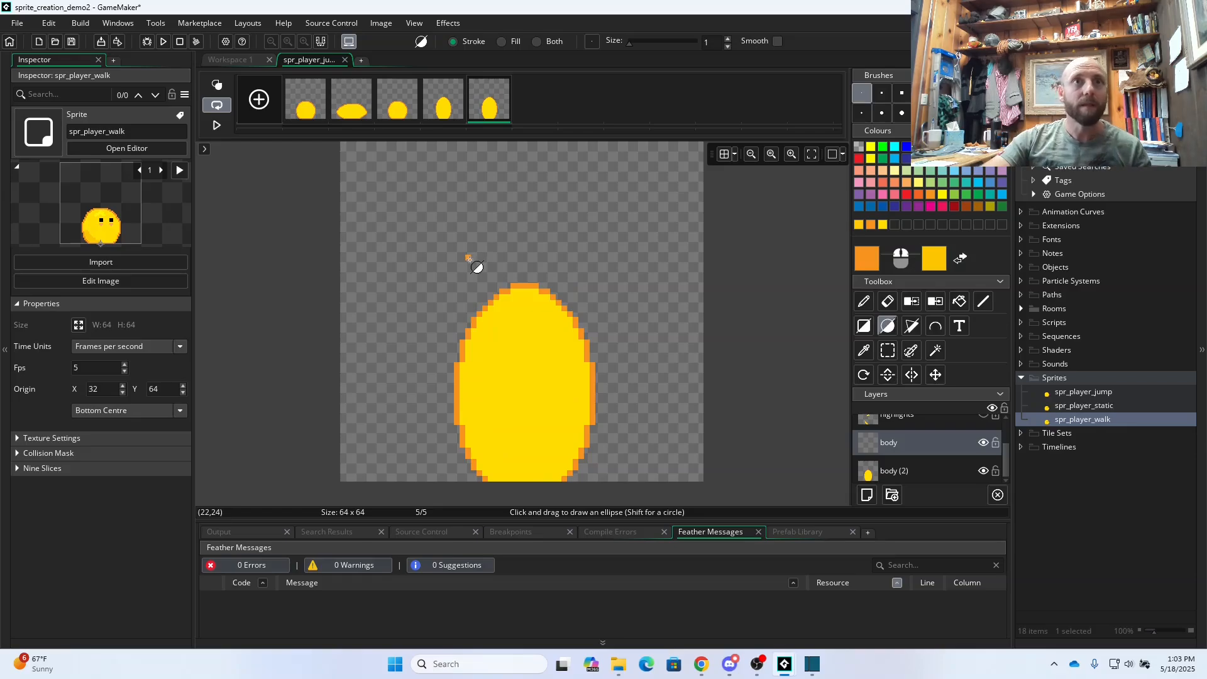
- Draw an orange ellipse outline about 21 by 41 pixels down to the canvas's lower edge, hide body (2), and fill it with darker yellow
{"action": "left_click_drag", "start_coordinate": [467, 256], "coordinate": [580, 480]}
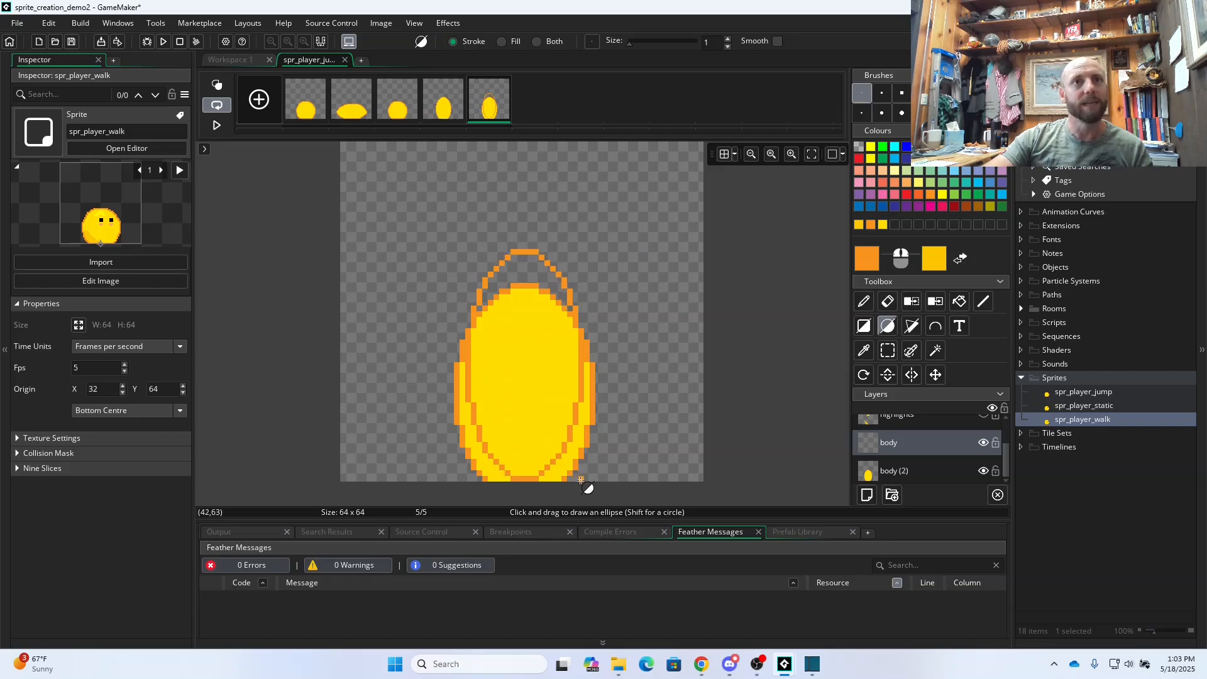
{"action": "left_click_drag", "start_coordinate": [580, 480], "coordinate": [580, 479]}
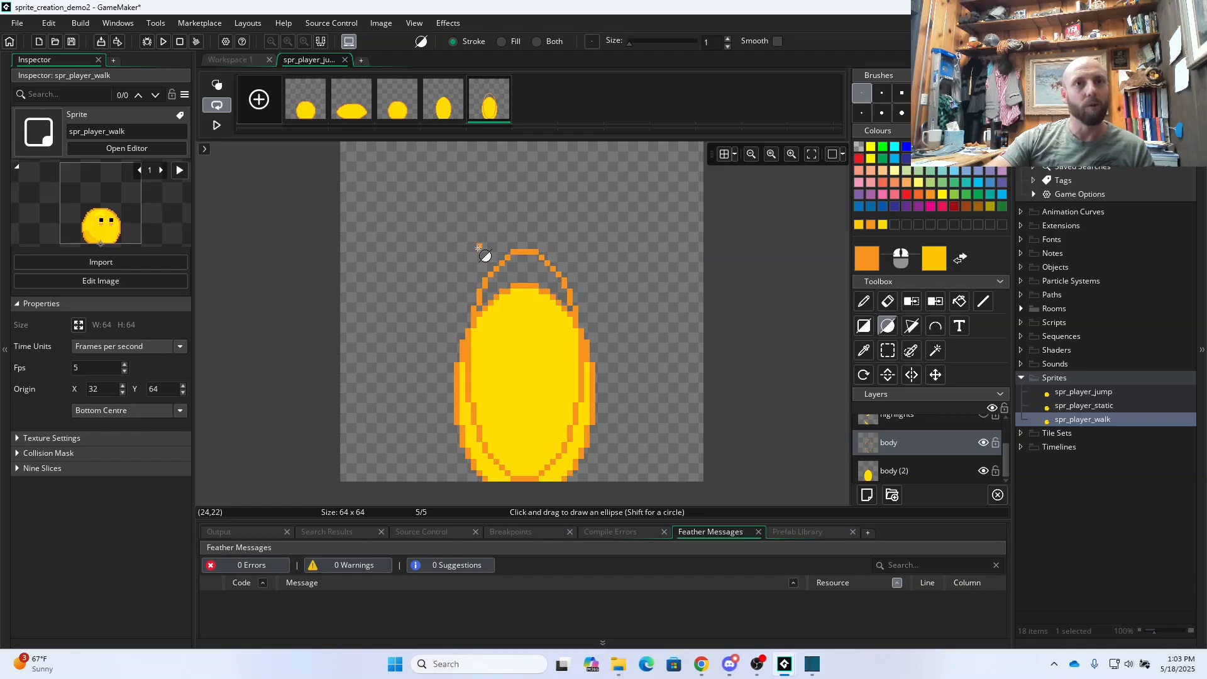
{"action": "left_click", "coordinate": [983, 471]}
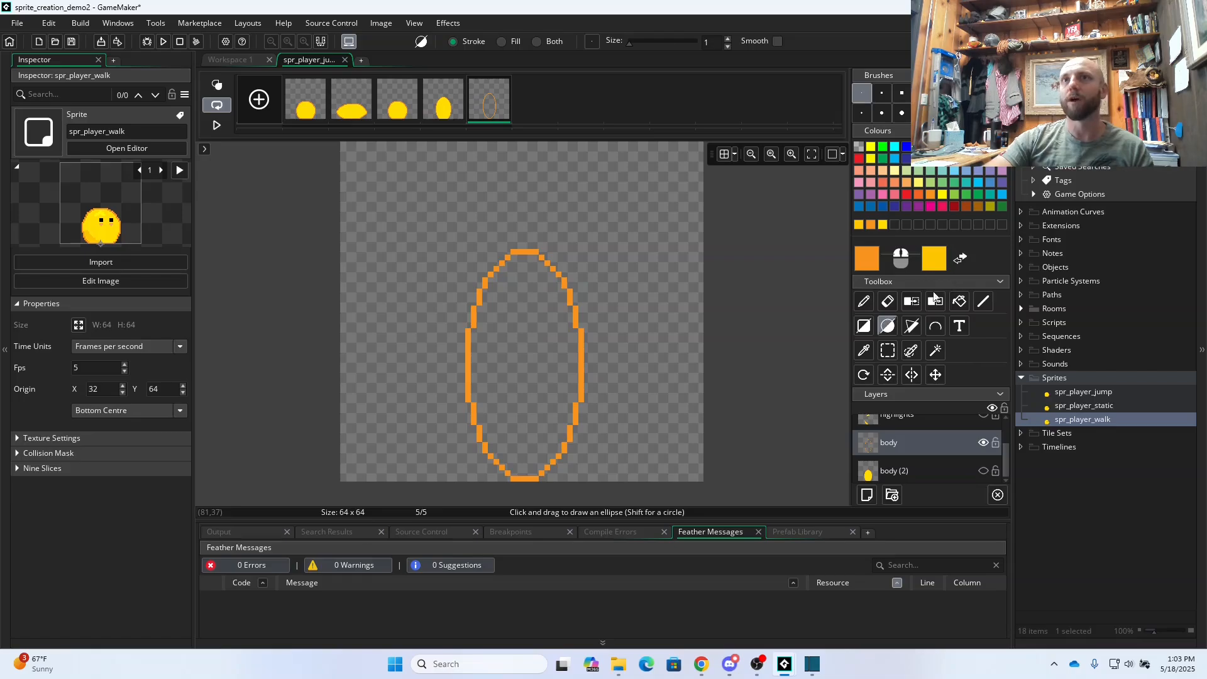
{"action": "left_click", "coordinate": [958, 303]}
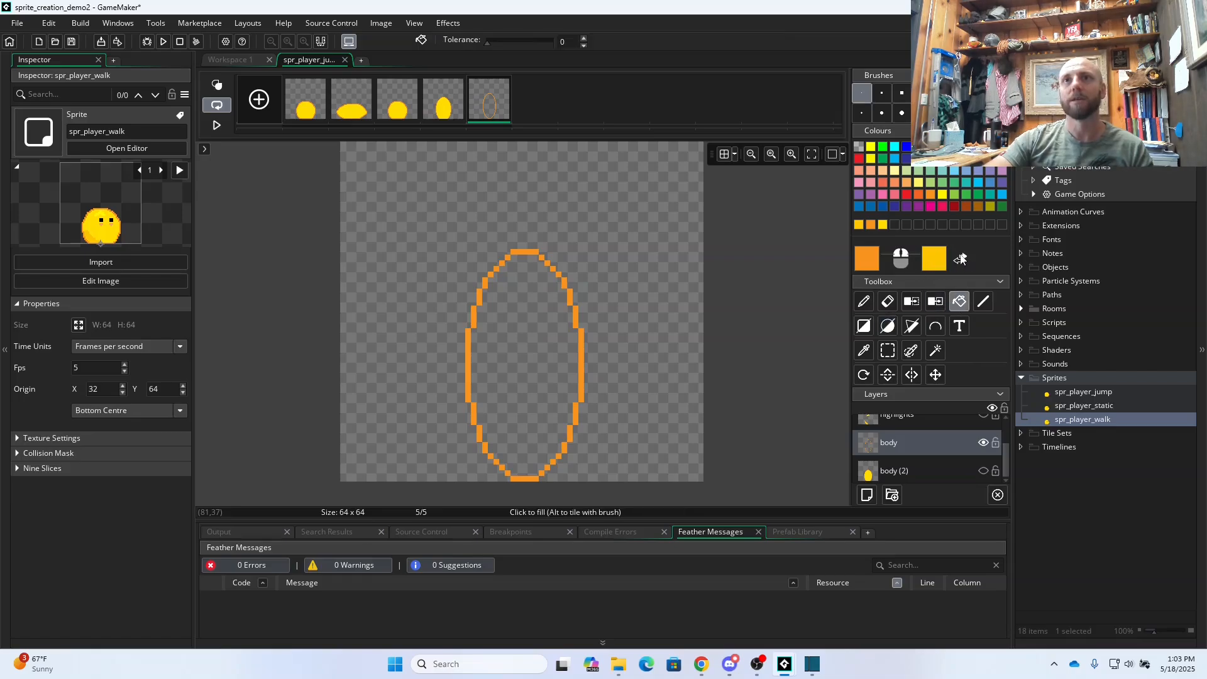
{"action": "left_click", "coordinate": [960, 259]}
{"action": "left_click", "coordinate": [539, 330]}
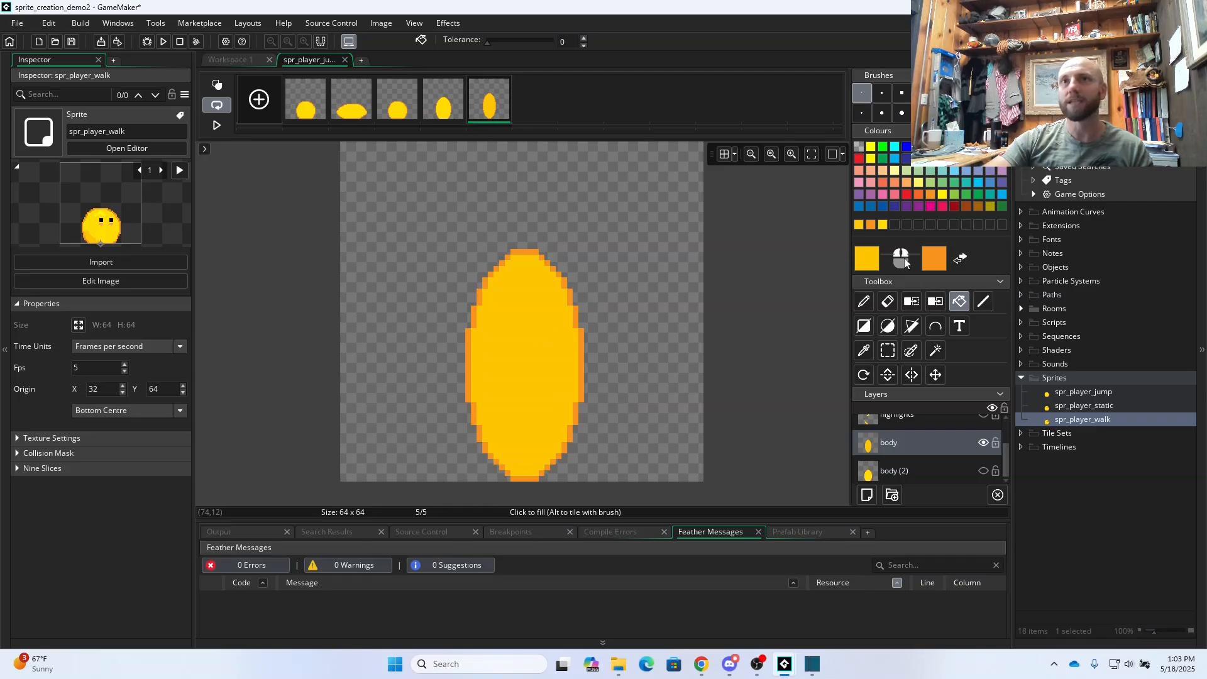
- Refill the fifth frame's body with the lighter yellow and show the eyes layer
{"action": "left_click", "coordinate": [882, 225]}
{"action": "left_click", "coordinate": [532, 339]}
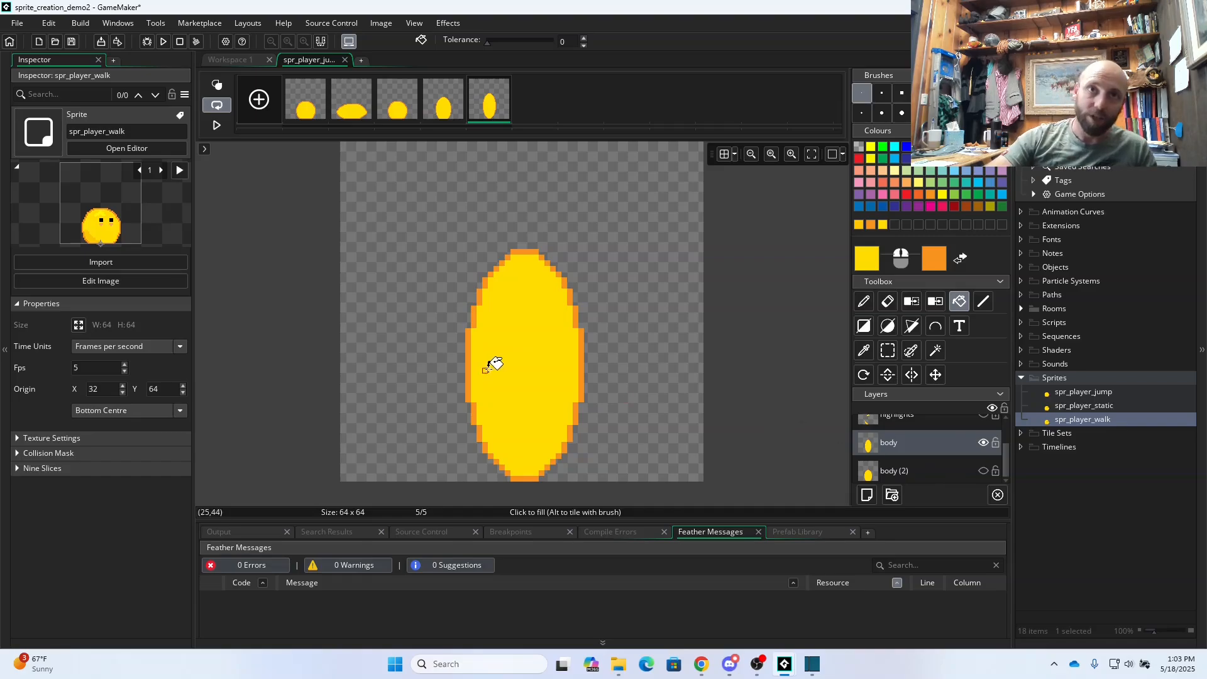
{"action": "scroll", "coordinate": [938, 442], "scroll_direction": "up", "scroll_amount": 1}
{"action": "scroll", "coordinate": [940, 440], "scroll_direction": "up", "scroll_amount": 1}
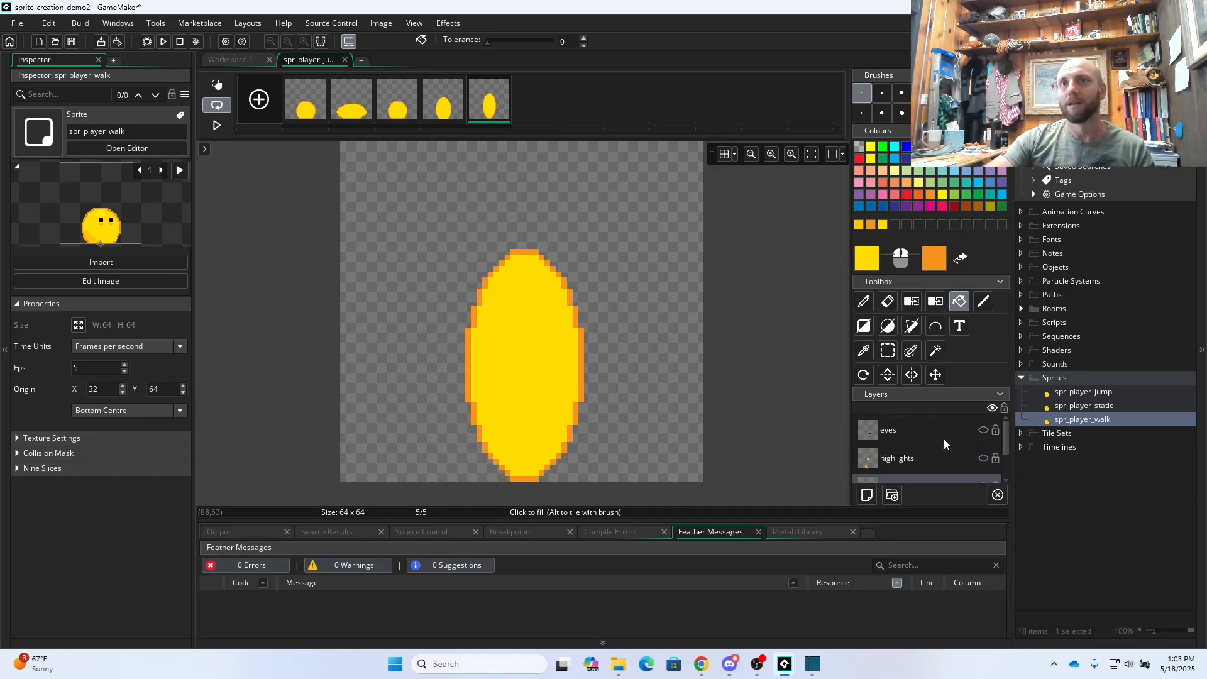
{"action": "left_click", "coordinate": [983, 430]}
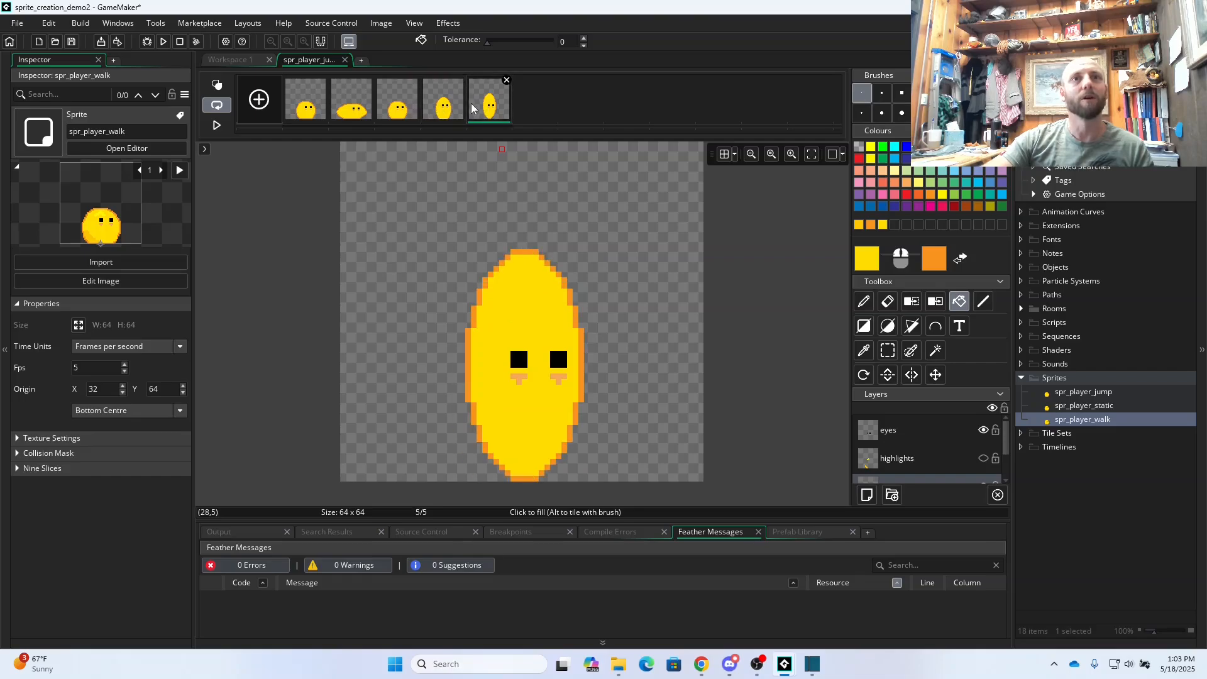
- On the eyes layer, move both eyes and cheeks up about 5 pixels and the left pair about 1 pixel right
{"action": "left_click", "coordinate": [887, 350]}
{"action": "left_click_drag", "start_coordinate": [553, 361], "coordinate": [557, 361]}
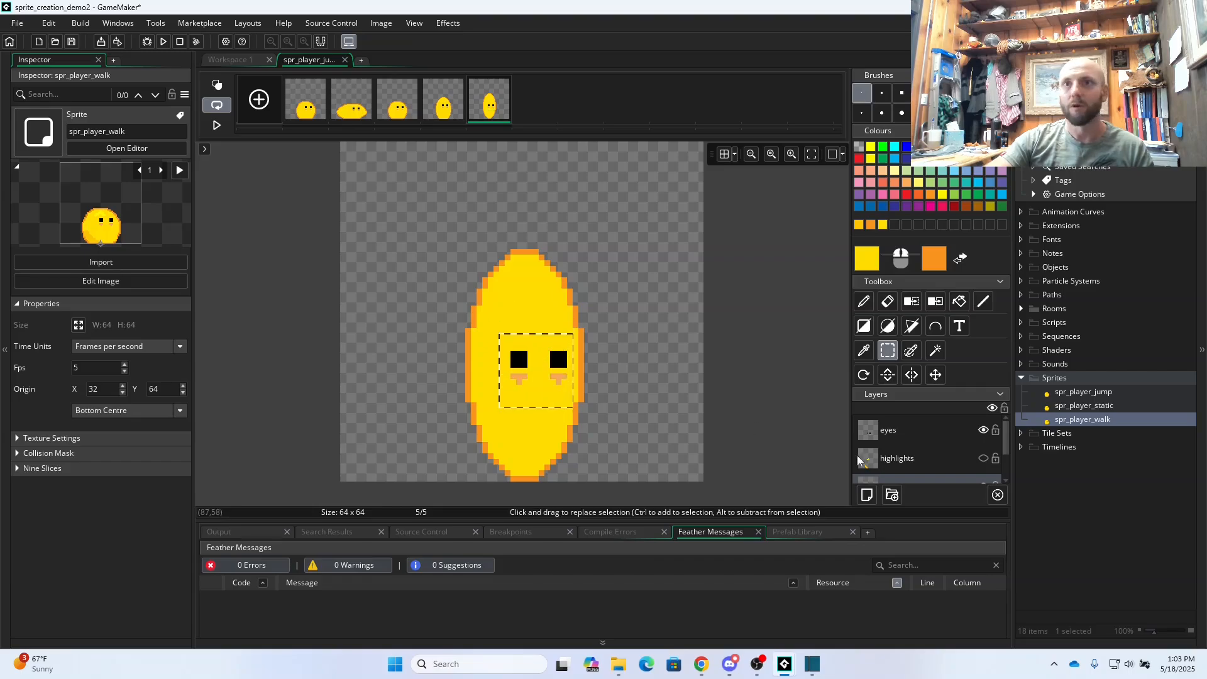
{"action": "left_click", "coordinate": [917, 430]}
{"action": "left_click_drag", "start_coordinate": [519, 359], "coordinate": [521, 336]}
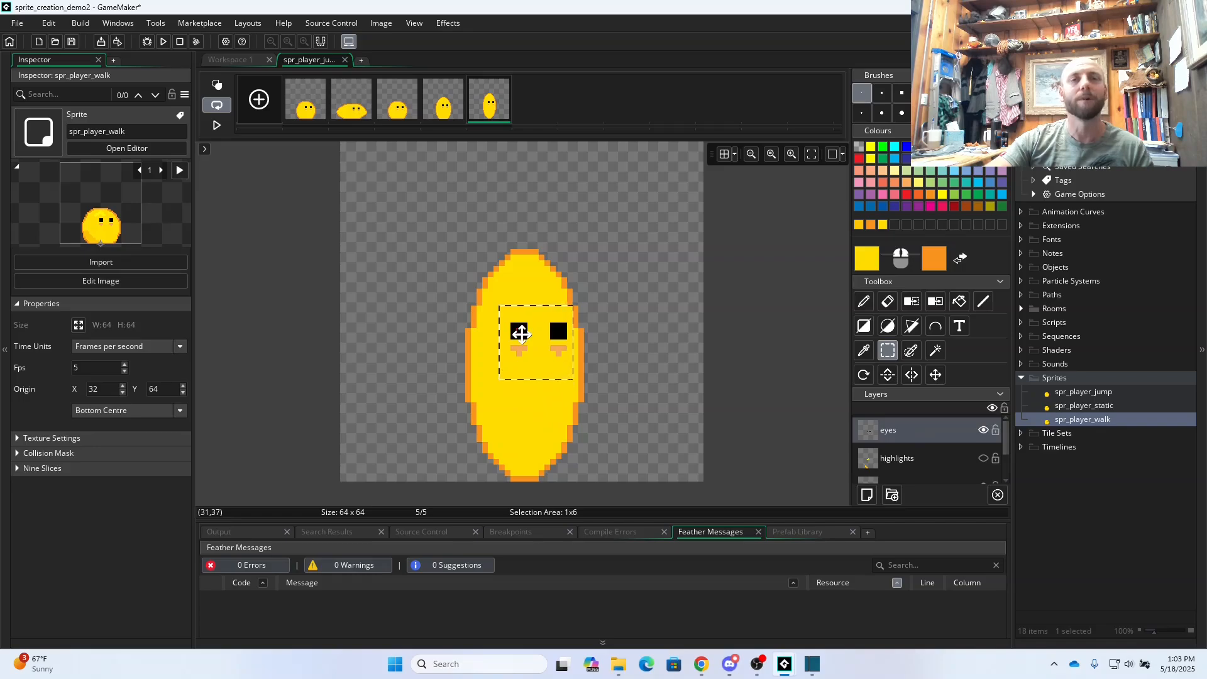
{"action": "left_click", "coordinate": [654, 340]}
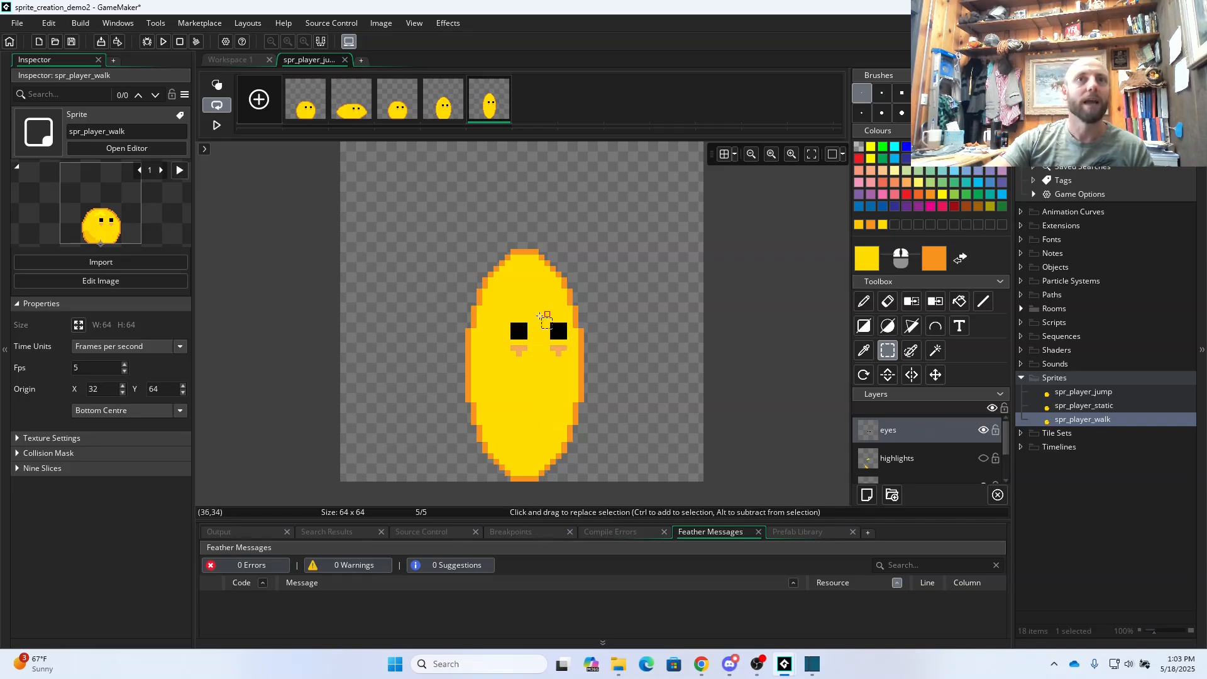
{"action": "left_click_drag", "start_coordinate": [499, 307], "coordinate": [525, 334]}
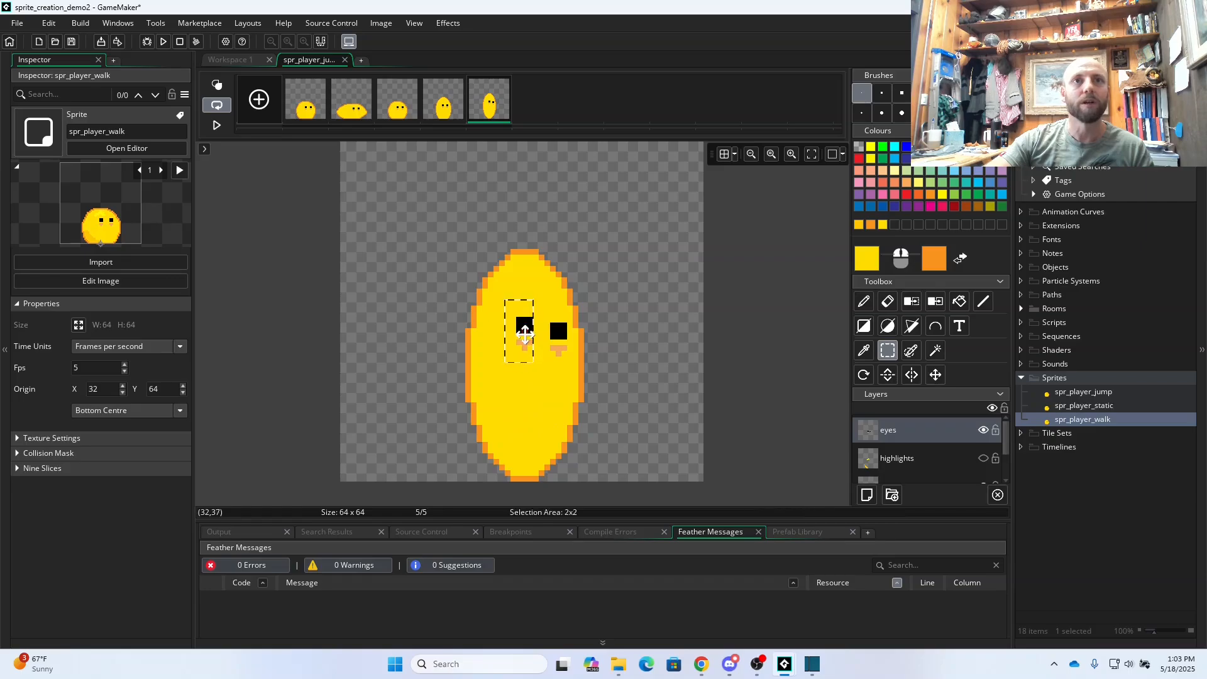
{"action": "left_click", "coordinate": [643, 348]}
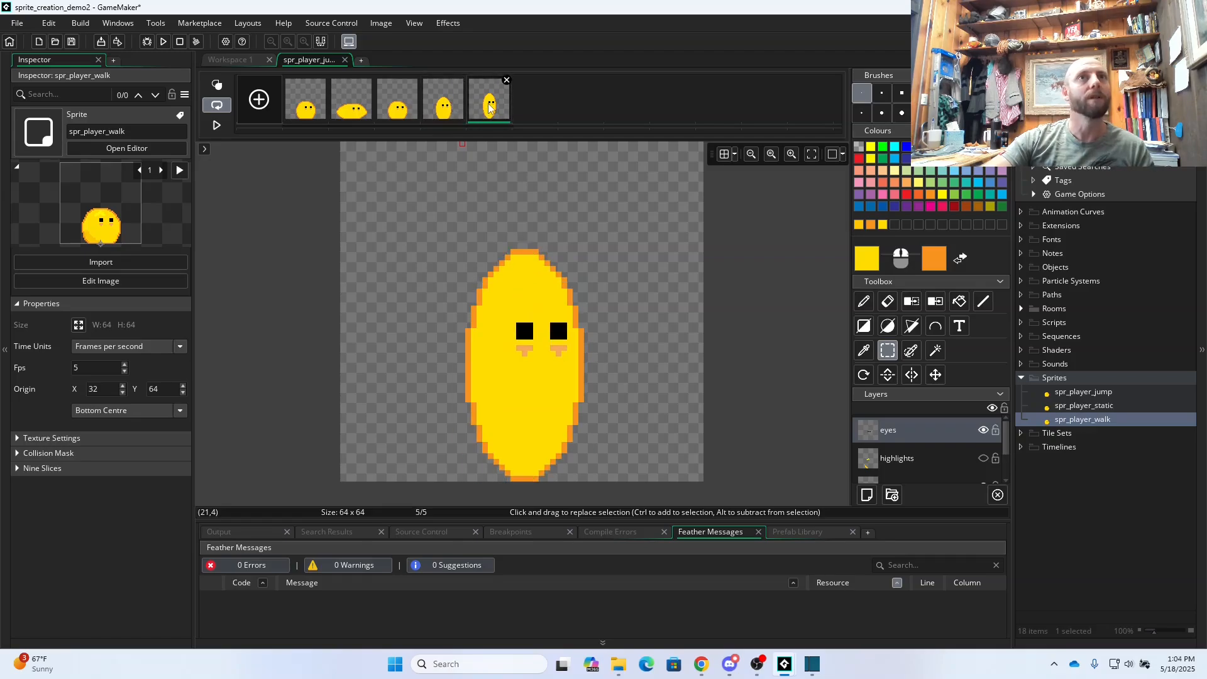
- Show the highlights layer and, in the fourth frame, select a rectangle around the top highlight
{"action": "left_click", "coordinate": [459, 102]}
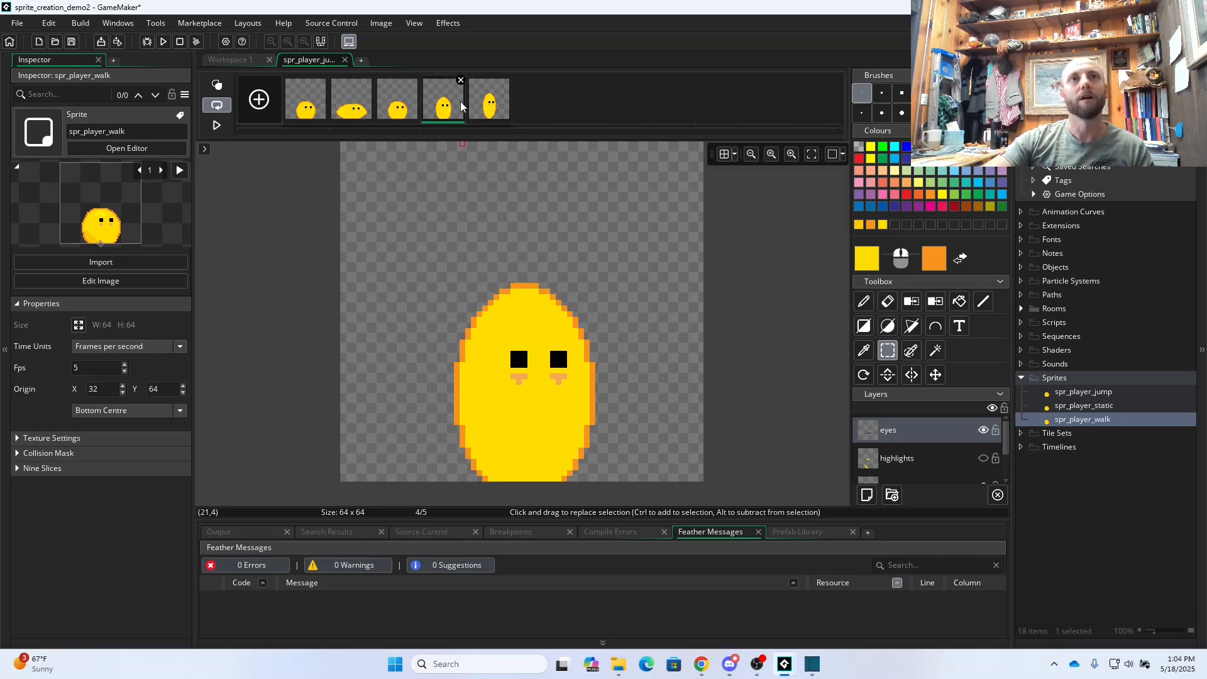
{"action": "left_click", "coordinate": [902, 460]}
{"action": "left_click", "coordinate": [984, 458]}
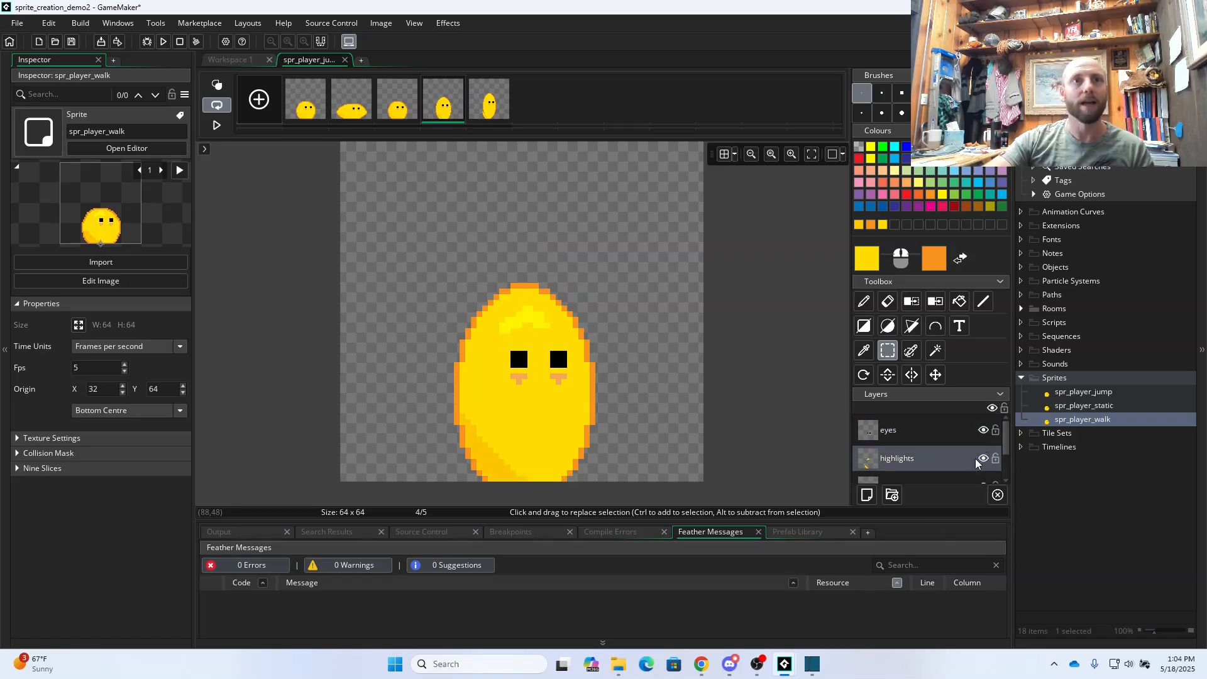
{"action": "left_click_drag", "start_coordinate": [491, 298], "coordinate": [557, 337]}
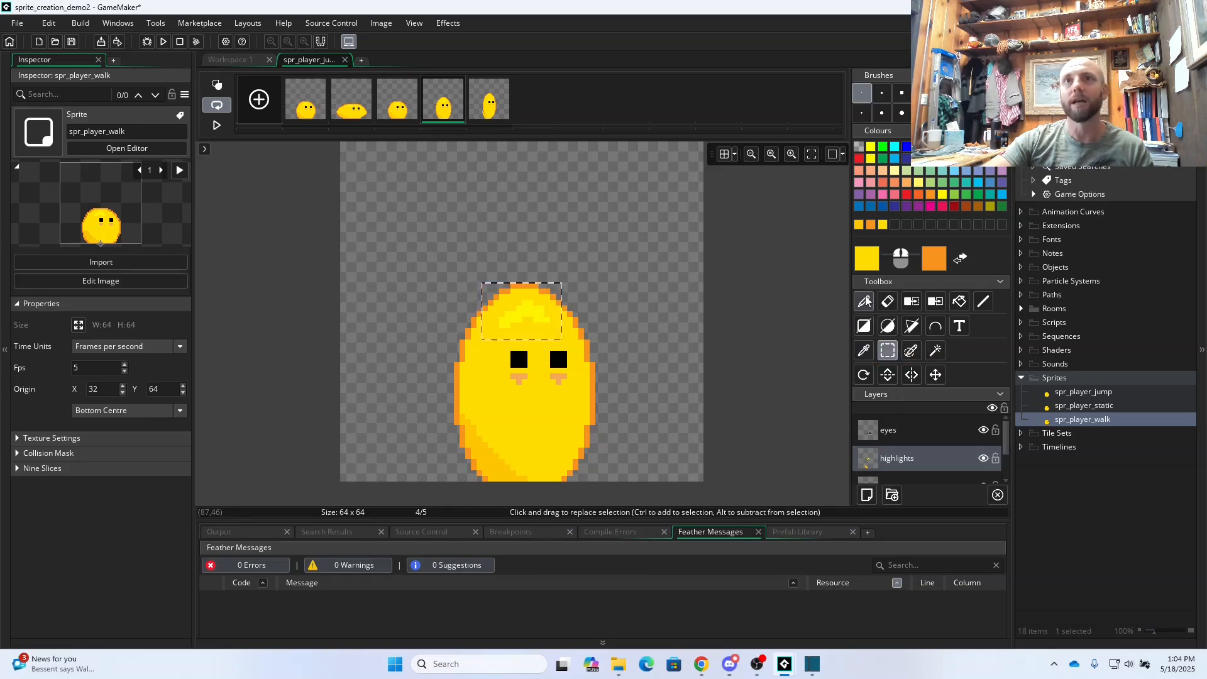
- Try erasing the lower corner pixels of the fourth frame's top highlight and undo it
{"action": "left_click", "coordinate": [887, 301]}
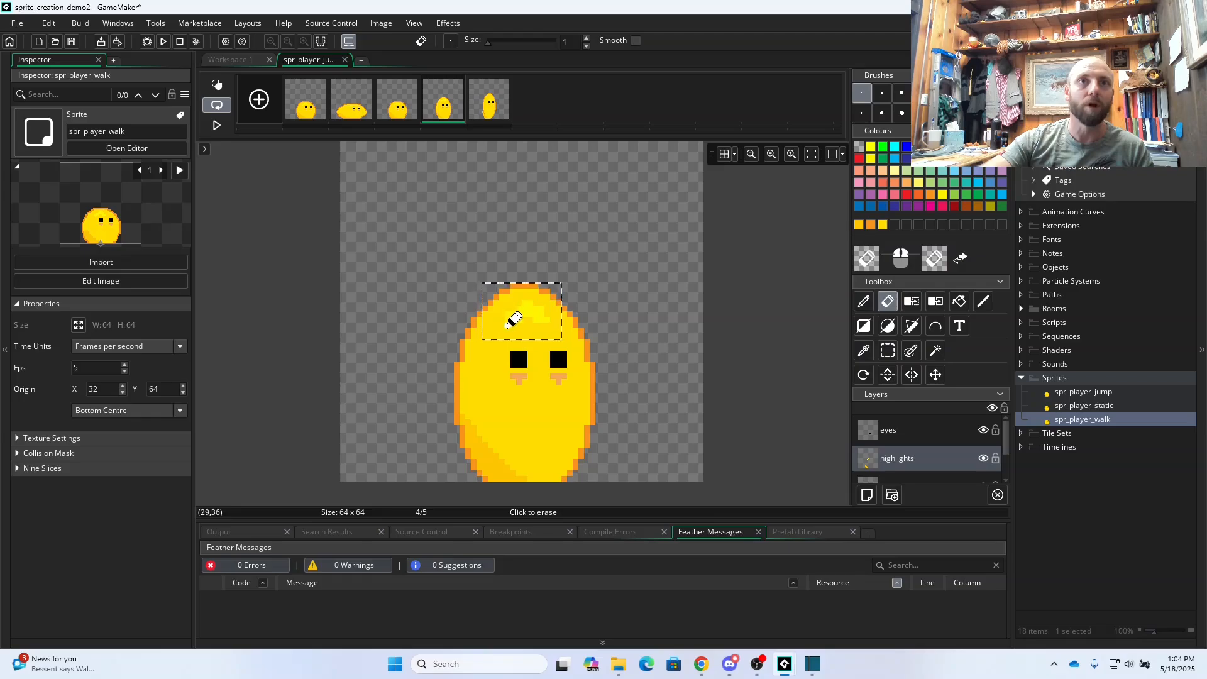
{"action": "left_click_drag", "start_coordinate": [508, 324], "coordinate": [569, 323]}
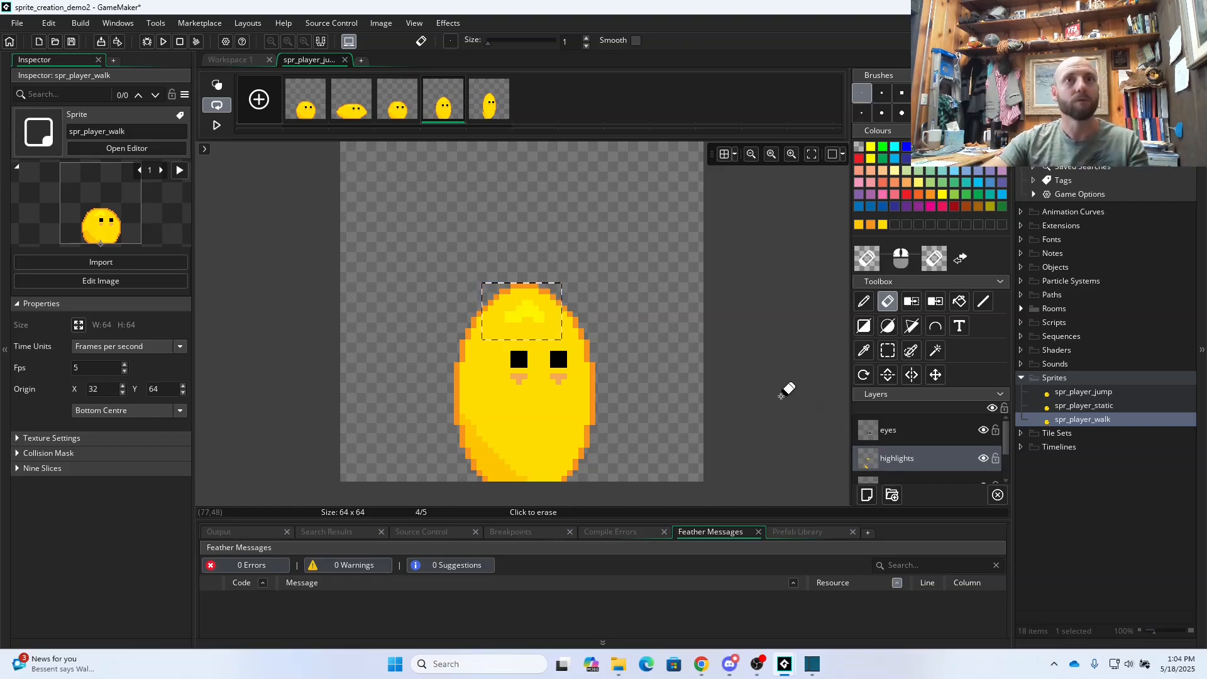
{"action": "mouse_move", "coordinate": [489, 110]}
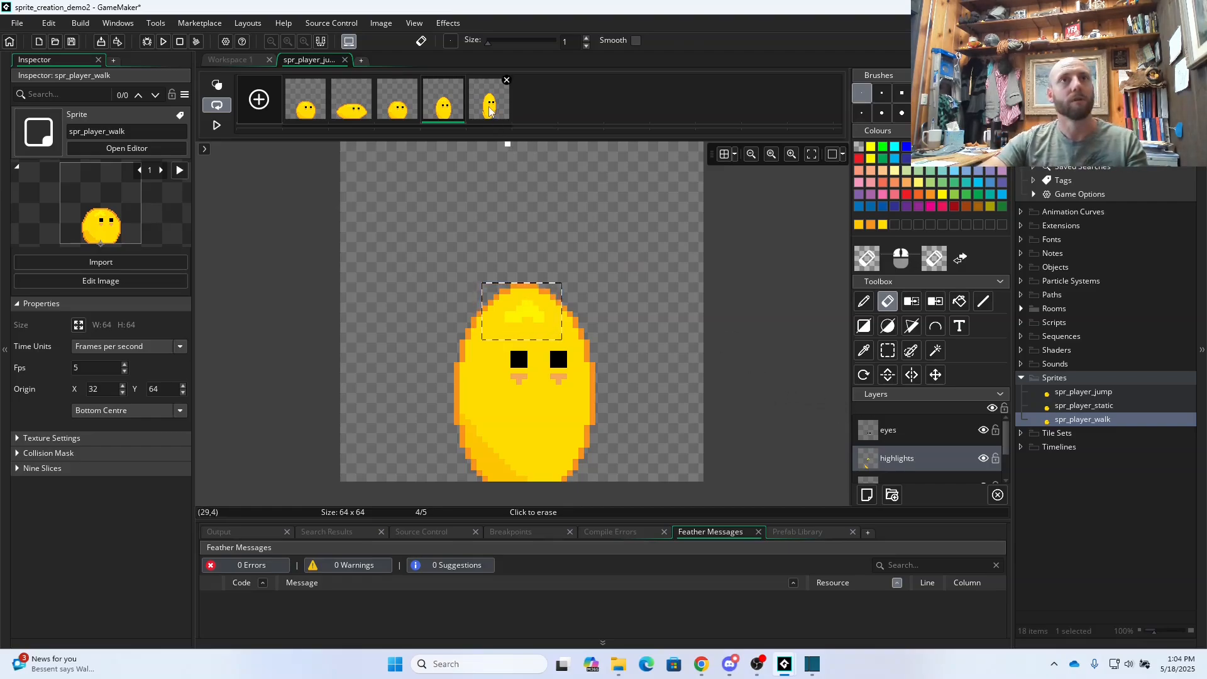
{"action": "key", "text": "ctrl+z"}
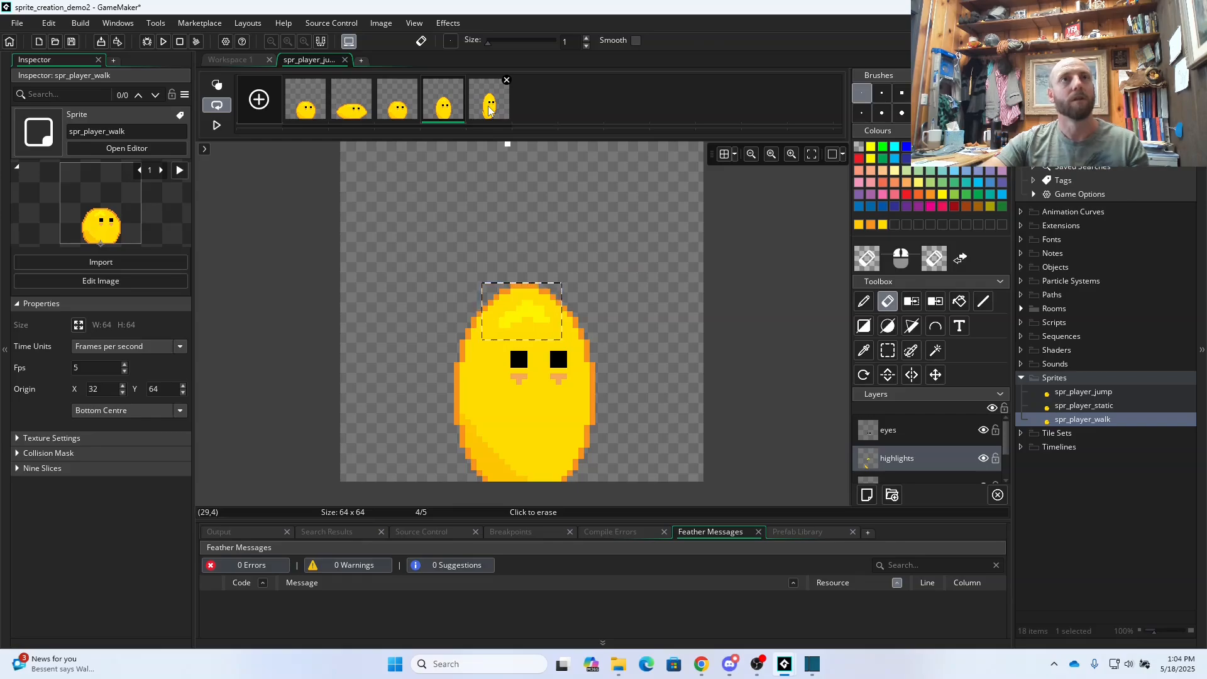
- In the fifth frame, move the selected top highlight up about 6 pixels towards the crown, comparing it with the fourth frame
{"action": "left_click", "coordinate": [491, 113]}
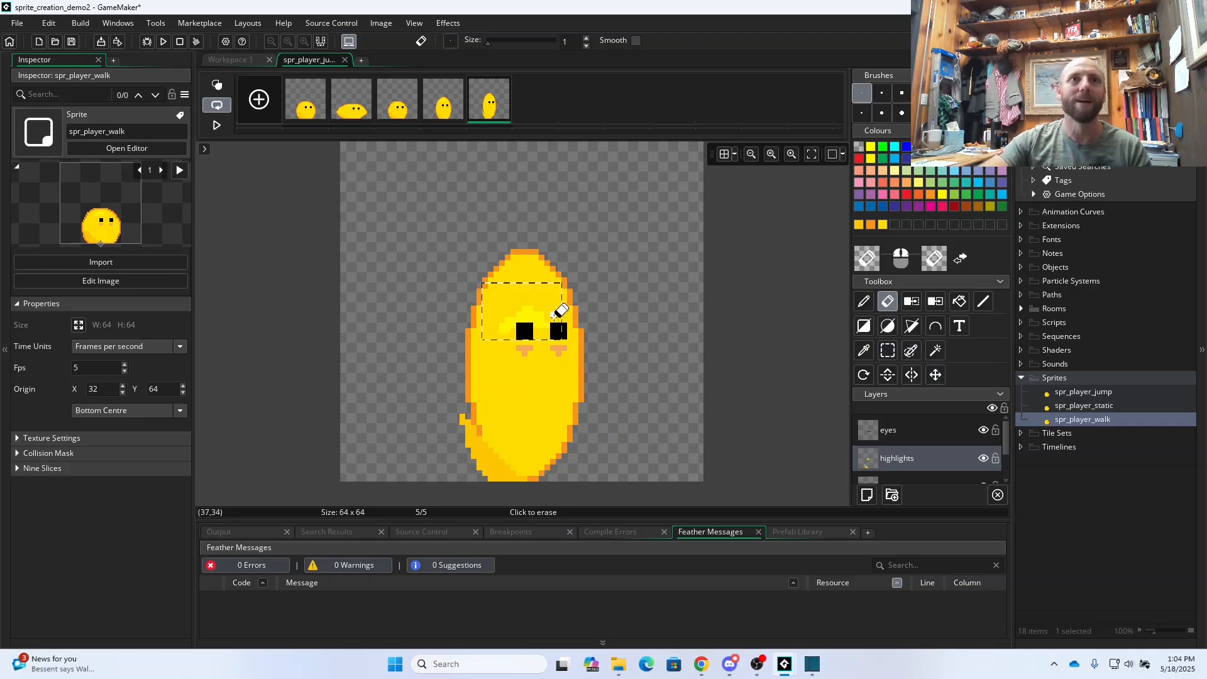
{"action": "left_click", "coordinate": [936, 375]}
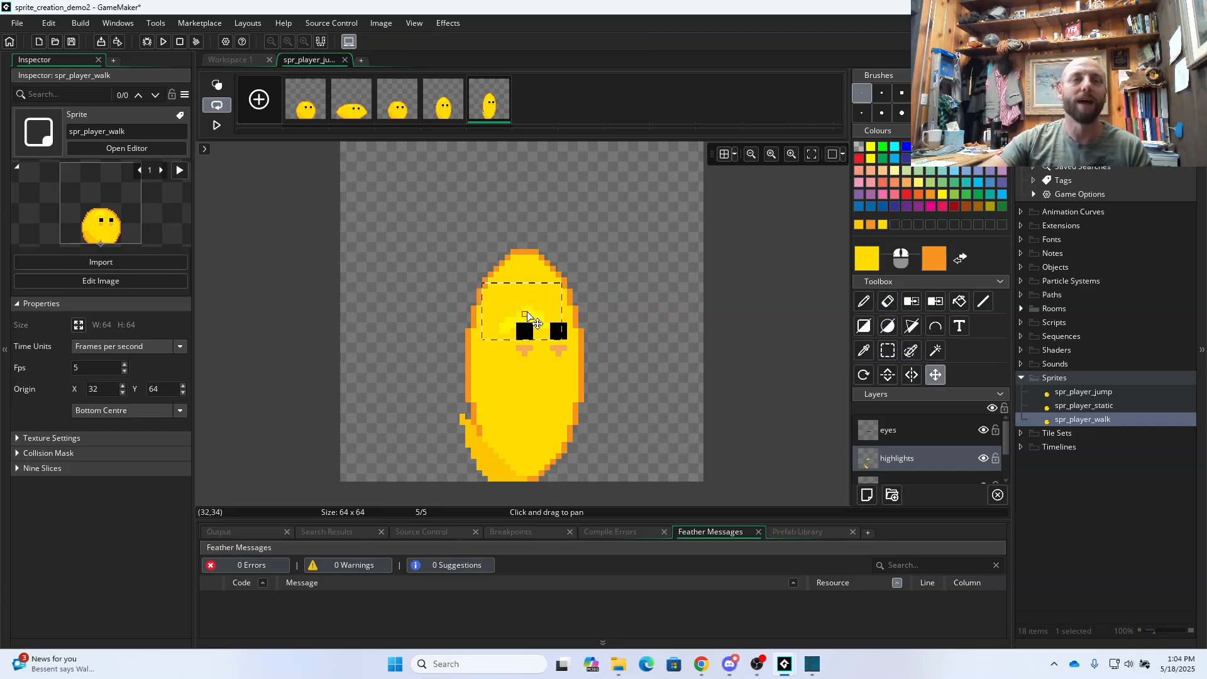
{"action": "mouse_move", "coordinate": [528, 320]}
{"action": "left_mouse_down"}
{"action": "mouse_move", "coordinate": [529, 280]}
{"action": "mouse_move", "coordinate": [526, 289]}
{"action": "left_mouse_up"}
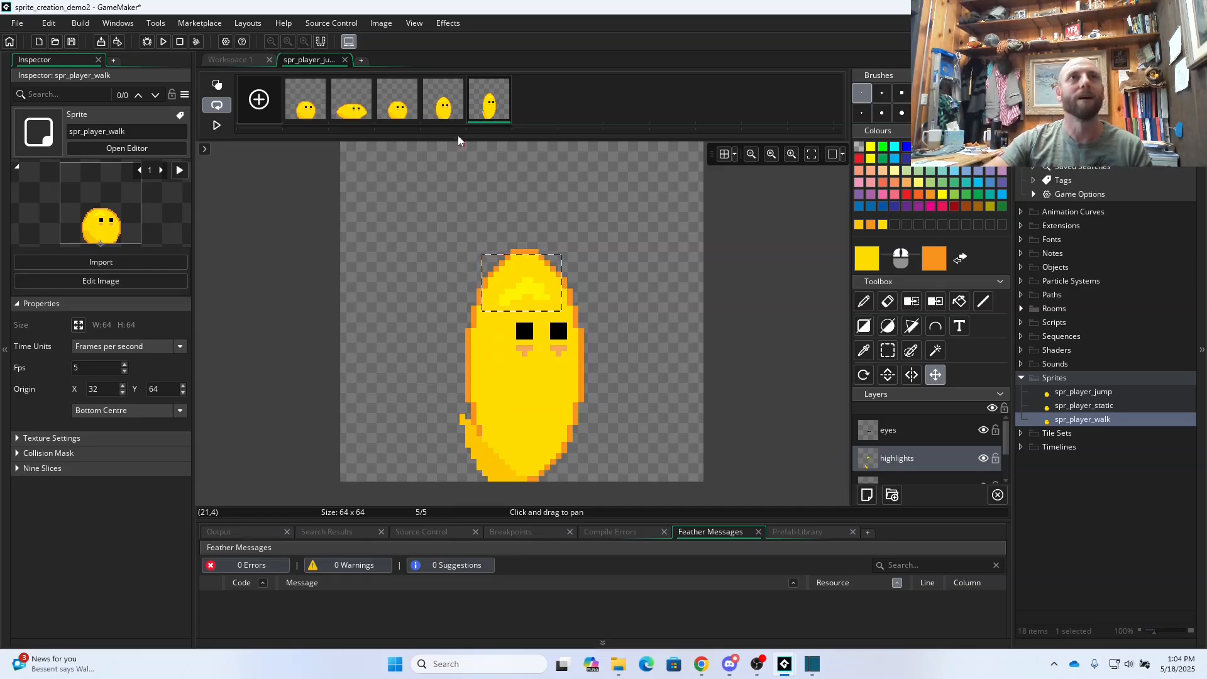
{"action": "left_click", "coordinate": [443, 110]}
{"action": "left_click", "coordinate": [483, 103]}
{"action": "left_click", "coordinate": [454, 102]}
{"action": "left_click", "coordinate": [483, 101]}
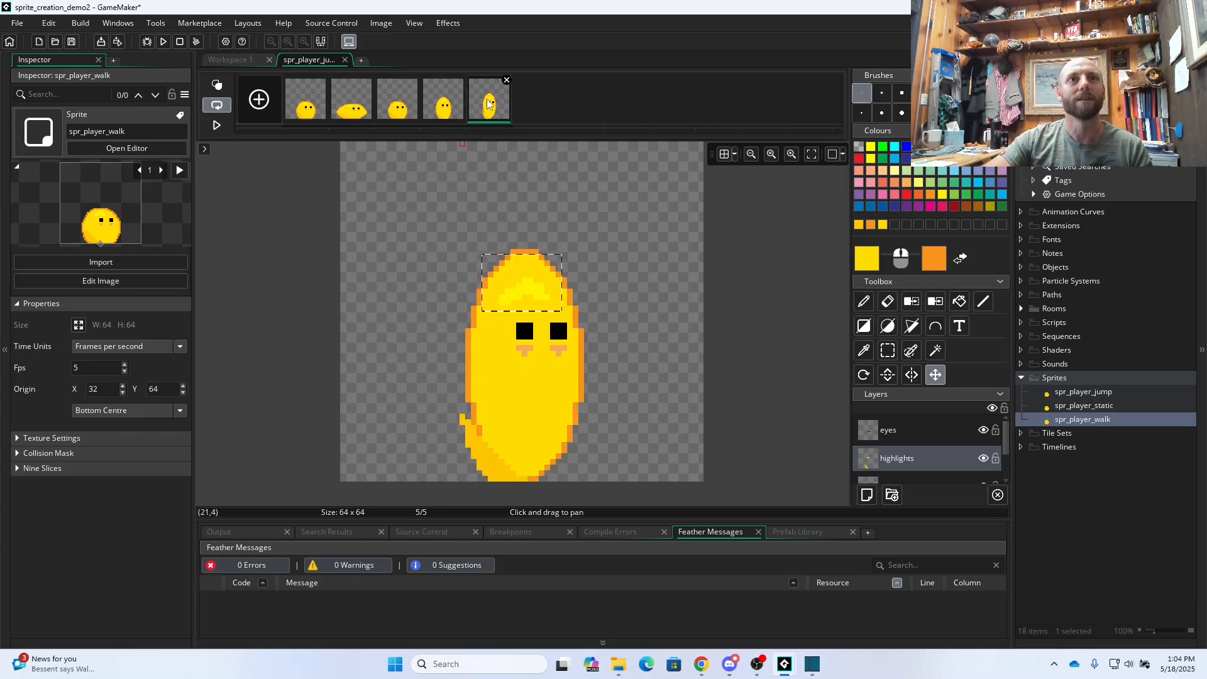
{"action": "left_click", "coordinate": [456, 99]}
{"action": "left_click", "coordinate": [487, 101]}
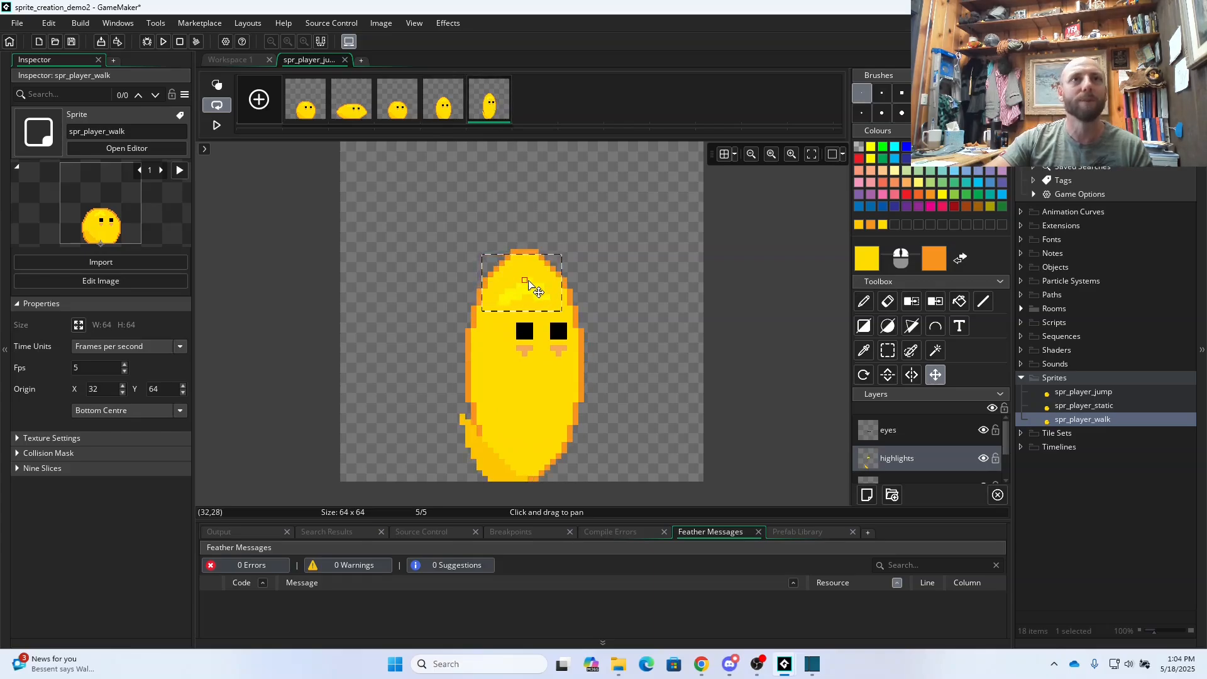
{"action": "left_click_drag", "start_coordinate": [530, 283], "coordinate": [529, 276]}
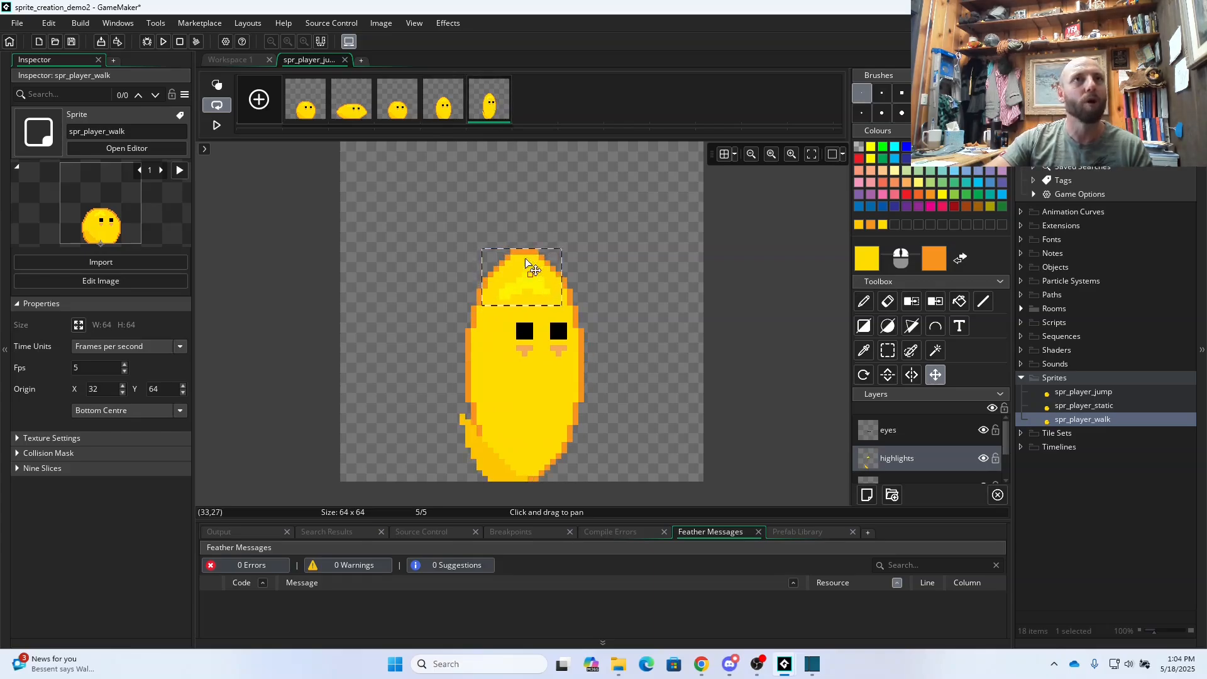
- Narrow the fifth frame's top highlight by erasing pixels at its lower ends
{"action": "left_click", "coordinate": [455, 100]}
{"action": "left_click", "coordinate": [489, 110]}
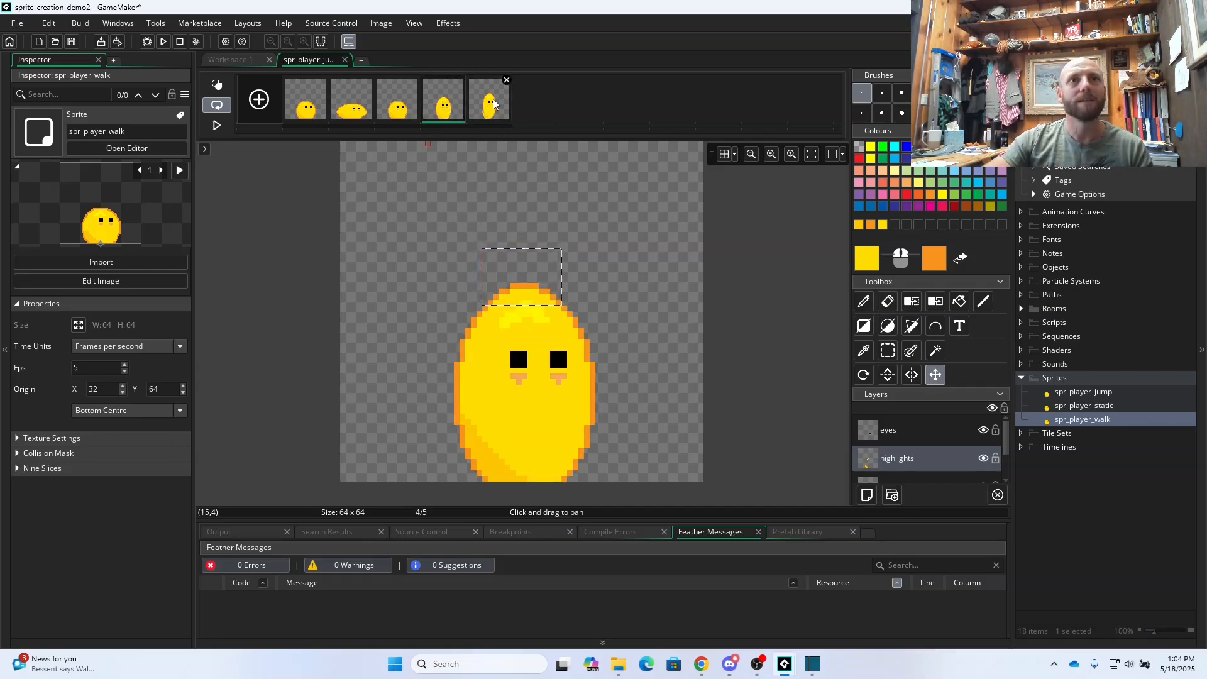
{"action": "left_click", "coordinate": [887, 301]}
{"action": "left_click_drag", "start_coordinate": [503, 296], "coordinate": [513, 296]}
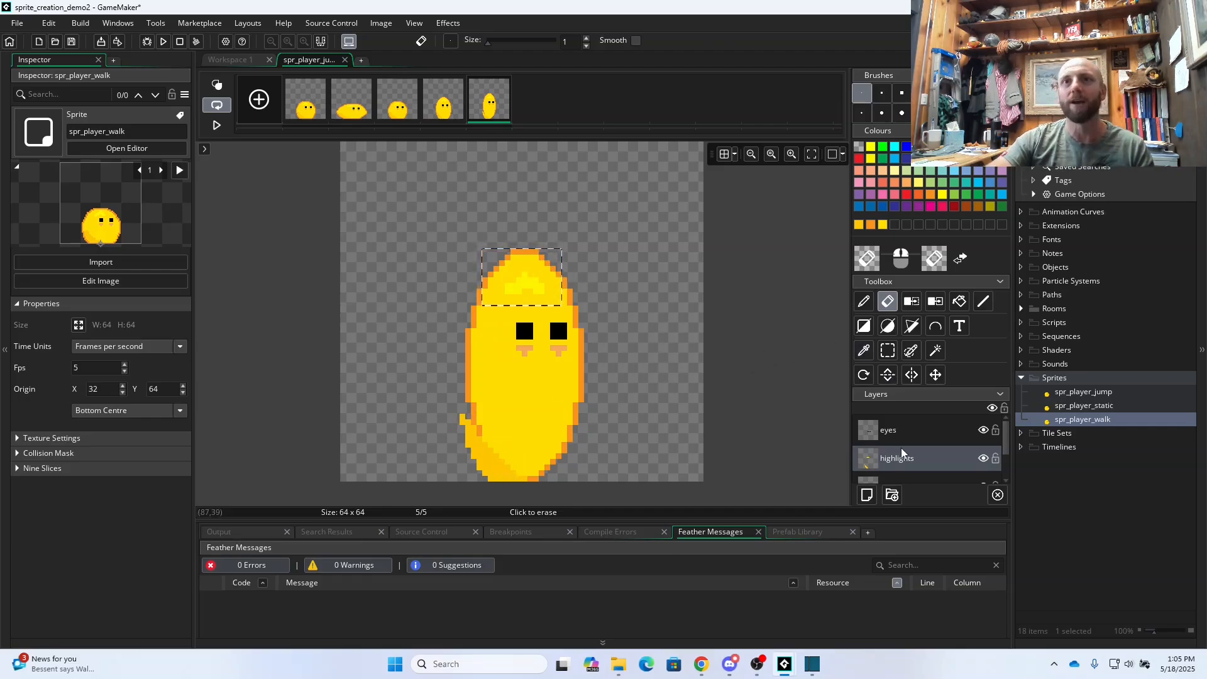
- Select the lower-left shading on the highlights layer and move it right and up inside the narrower body
{"action": "key", "text": "s"}
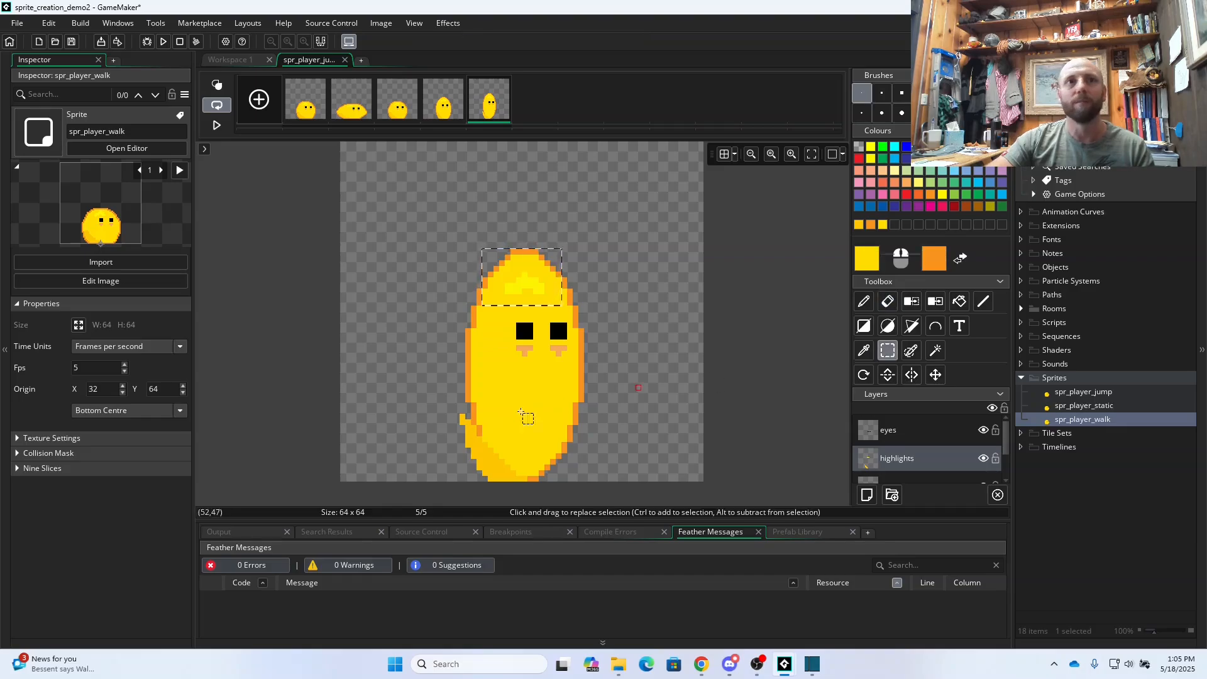
{"action": "left_click_drag", "start_coordinate": [428, 400], "coordinate": [559, 497]}
{"action": "mouse_move", "coordinate": [479, 460]}
{"action": "left_mouse_down"}
{"action": "mouse_move", "coordinate": [481, 441]}
{"action": "mouse_move", "coordinate": [493, 444]}
{"action": "left_mouse_up"}
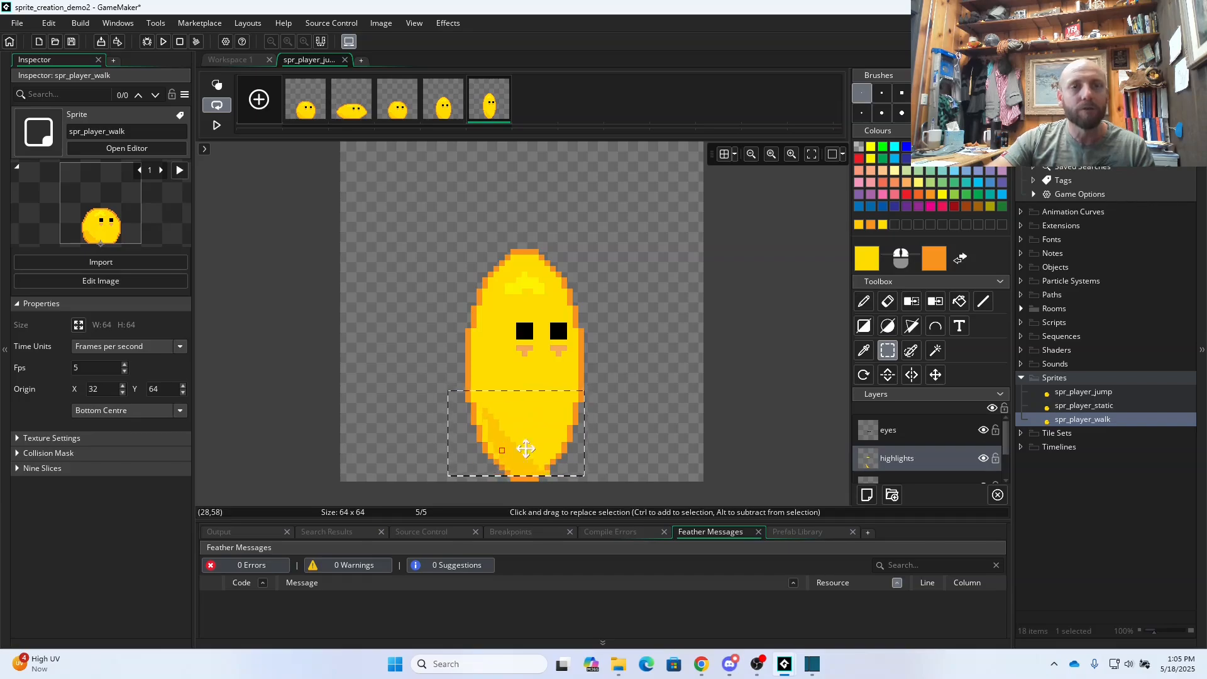
- Sample the shading's darker yellow and reshape the lower-left shadow along the body's edge with the pencil and eraser
{"action": "left_click", "coordinate": [864, 350]}
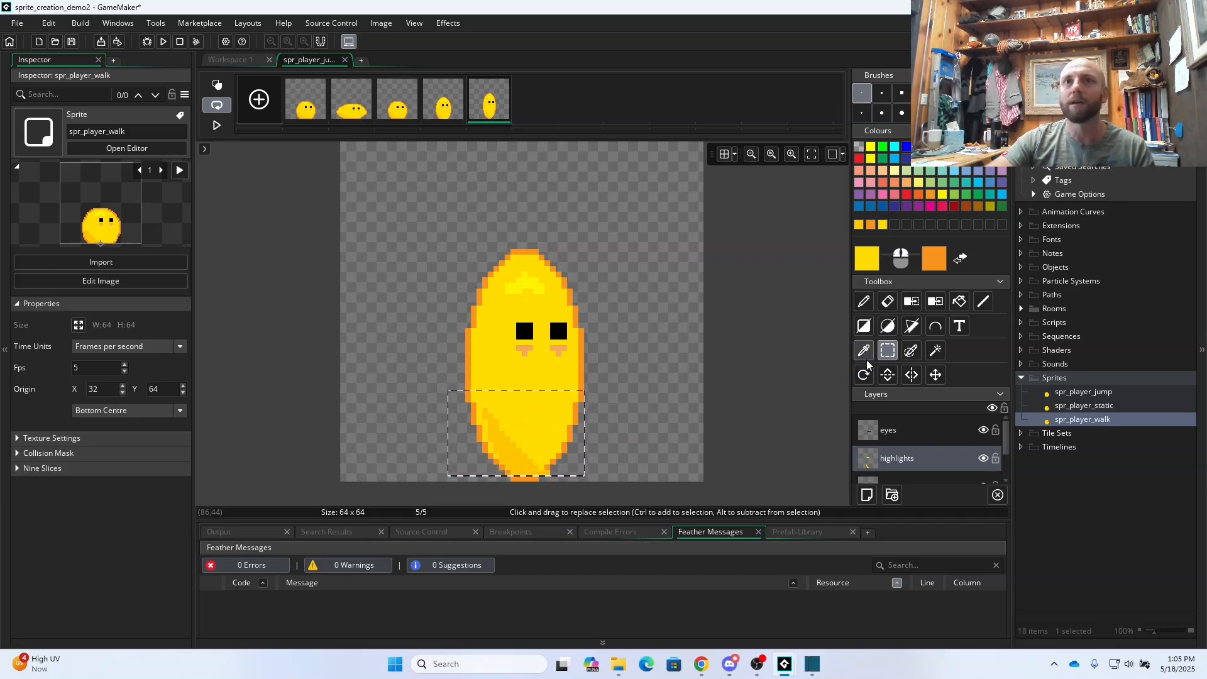
{"action": "left_click", "coordinate": [518, 452]}
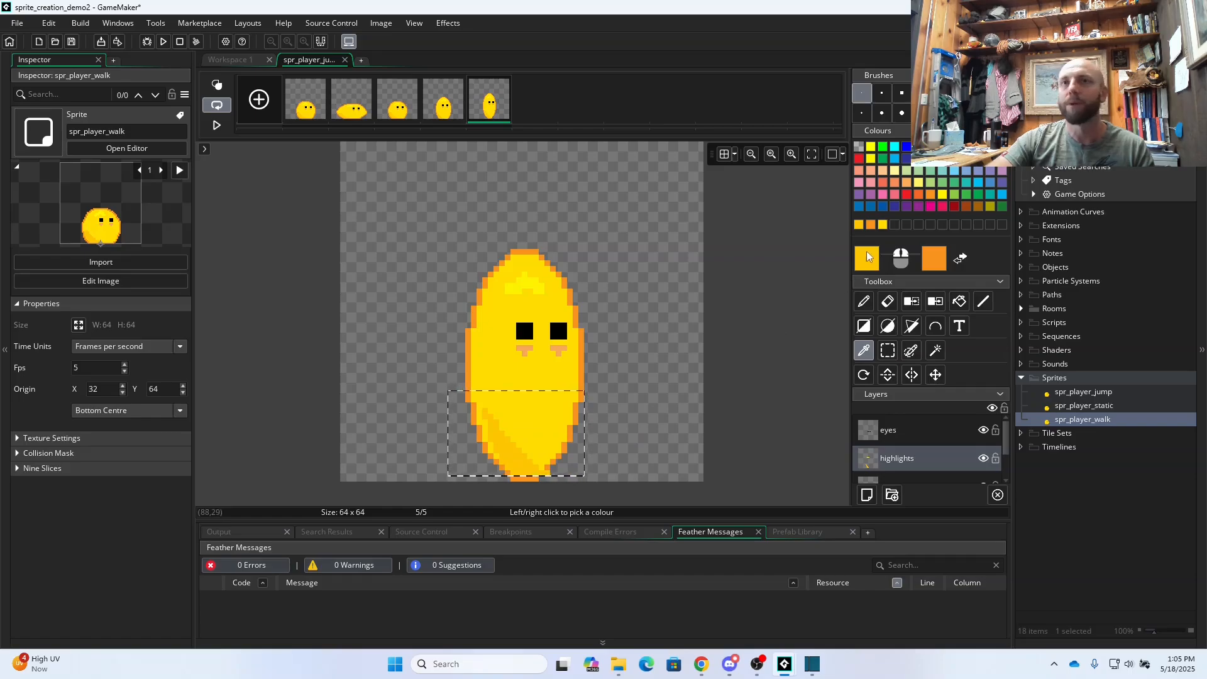
{"action": "left_click", "coordinate": [864, 301]}
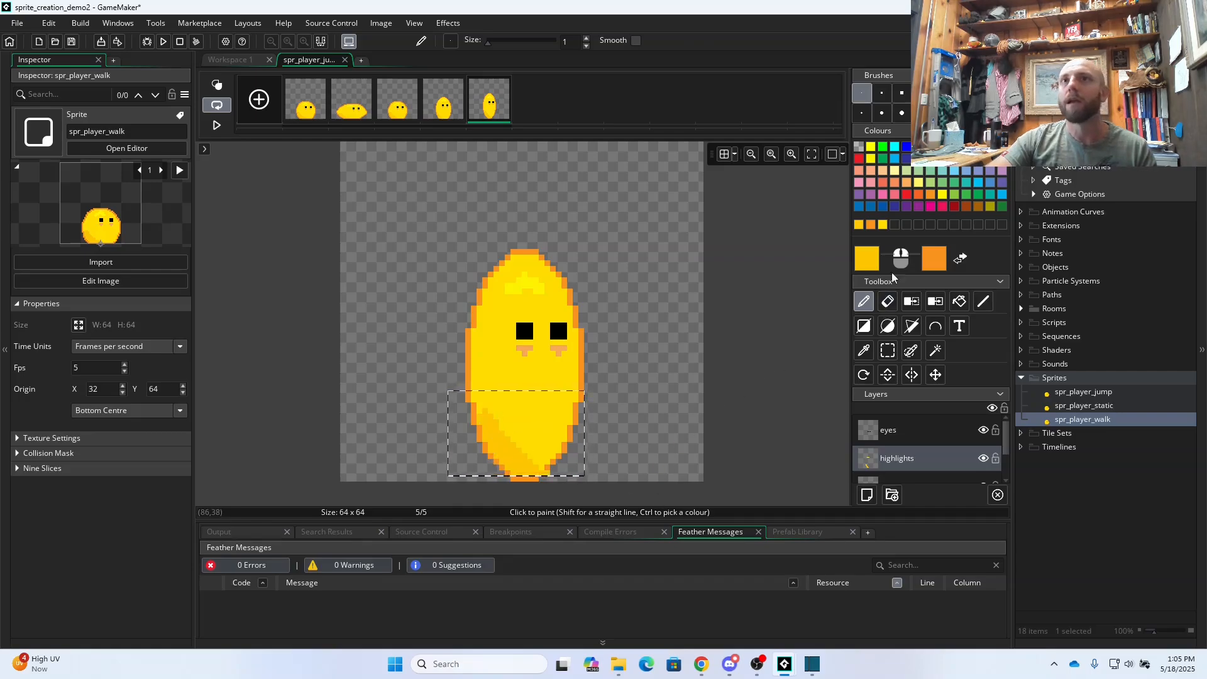
{"action": "left_click", "coordinate": [888, 306]}
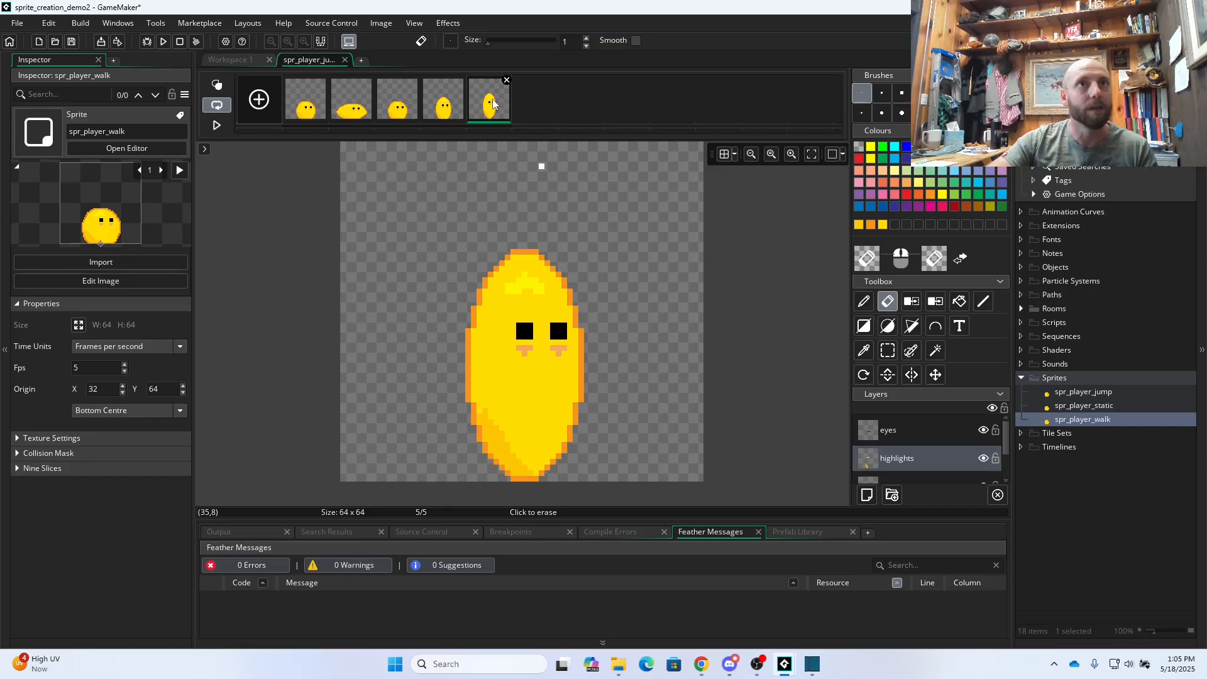
- Flip between the third, fourth and fifth frames to compare how the body stretches
{"action": "left_click", "coordinate": [443, 104]}
{"action": "left_click", "coordinate": [397, 103]}
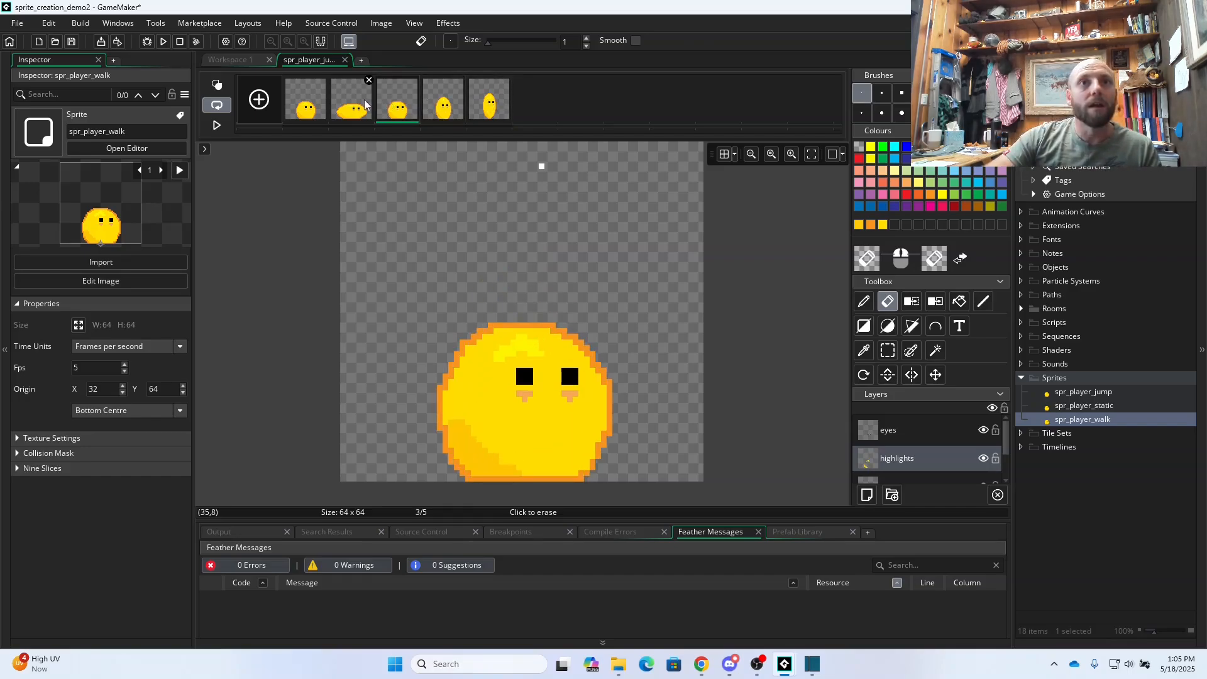
{"action": "left_click", "coordinate": [434, 104]}
{"action": "left_click", "coordinate": [490, 106]}
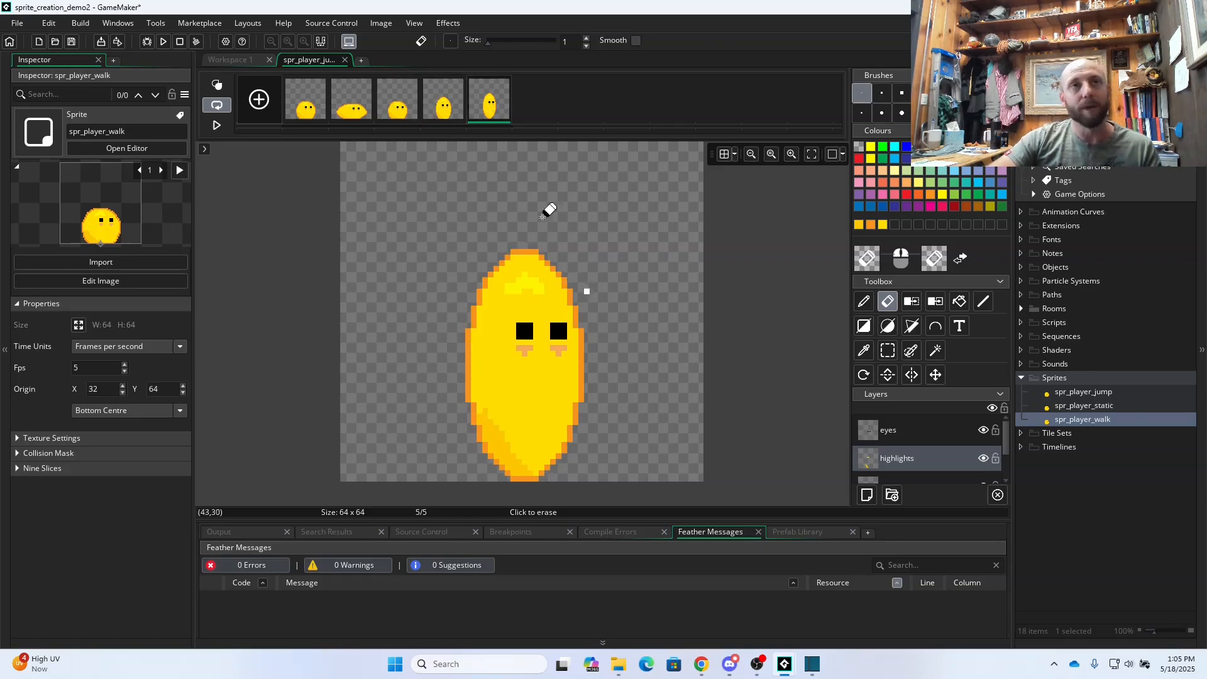
{"action": "left_click", "coordinate": [444, 104]}
{"action": "left_click", "coordinate": [491, 106]}
{"action": "left_click", "coordinate": [430, 101]}
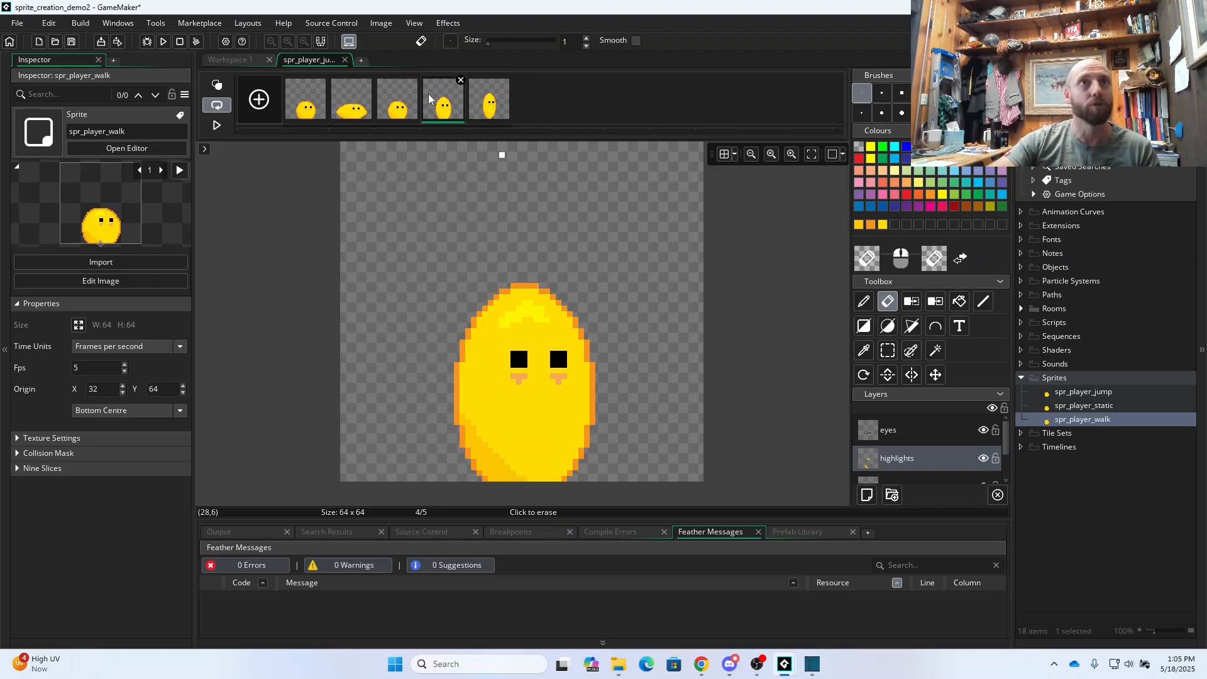
- Duplicate the fourth frame and the third frame, placing their copies in that order at the end of the animation
{"action": "right_click", "coordinate": [429, 96]}
{"action": "left_click", "coordinate": [464, 125]}
{"action": "left_click_drag", "start_coordinate": [475, 107], "coordinate": [557, 101]}
{"action": "right_click", "coordinate": [398, 102]}
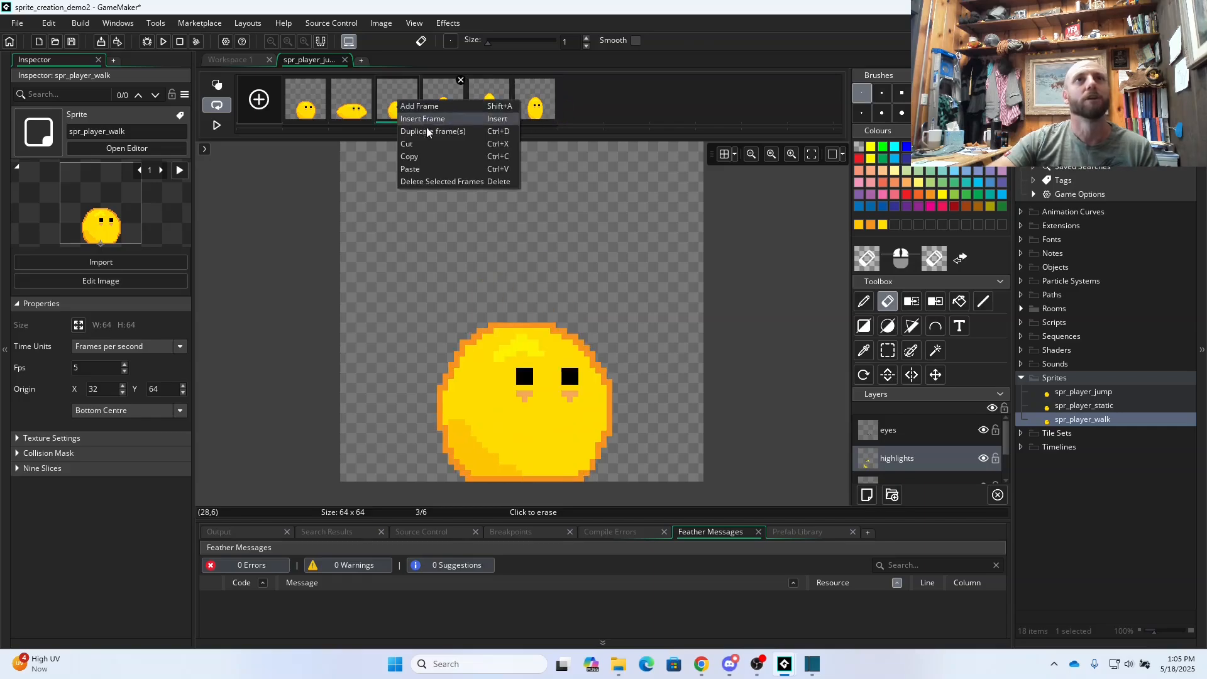
{"action": "left_click", "coordinate": [433, 131]}
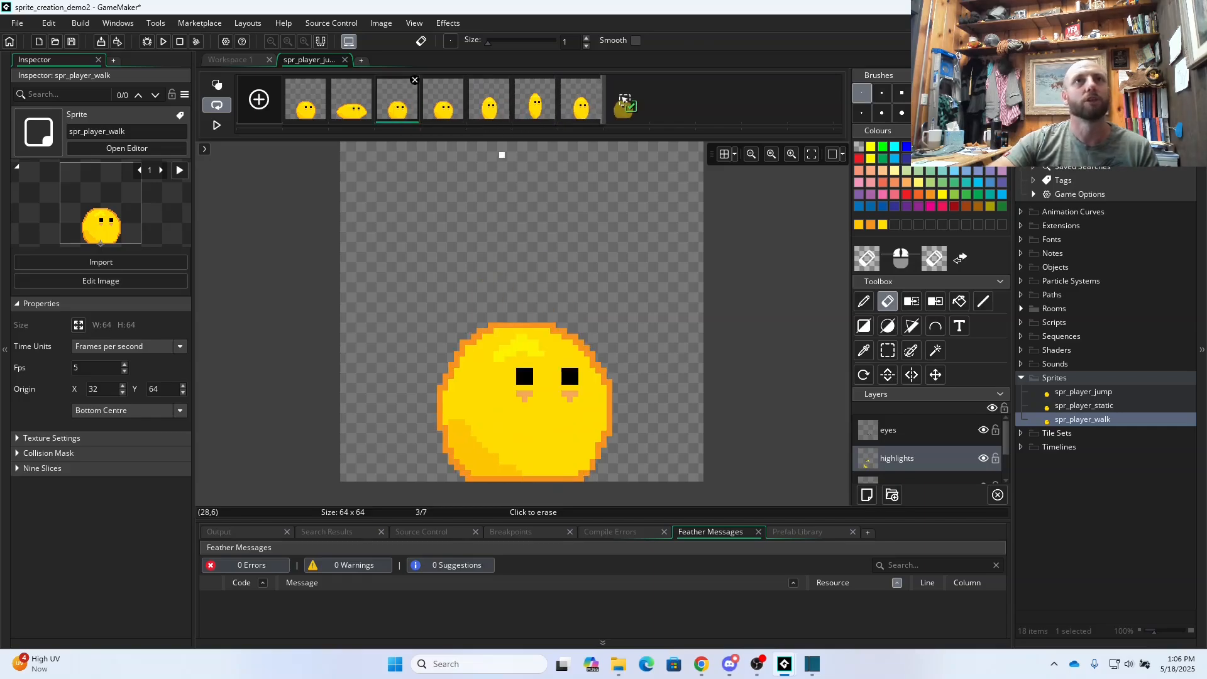
- Duplicate the squashed second frame and the first frame, placing their copies in that order at the end of the animation
{"action": "right_click", "coordinate": [357, 101]}
{"action": "left_click", "coordinate": [379, 131]}
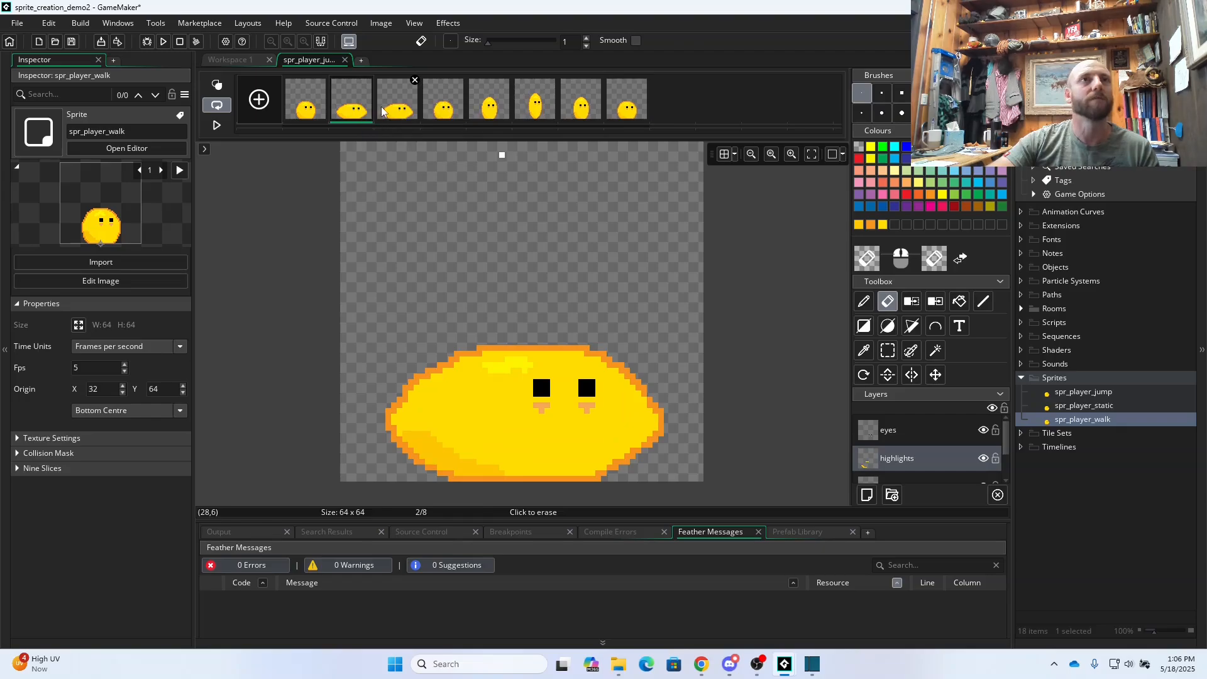
{"action": "left_click_drag", "start_coordinate": [399, 100], "coordinate": [654, 104]}
{"action": "right_click", "coordinate": [305, 108]}
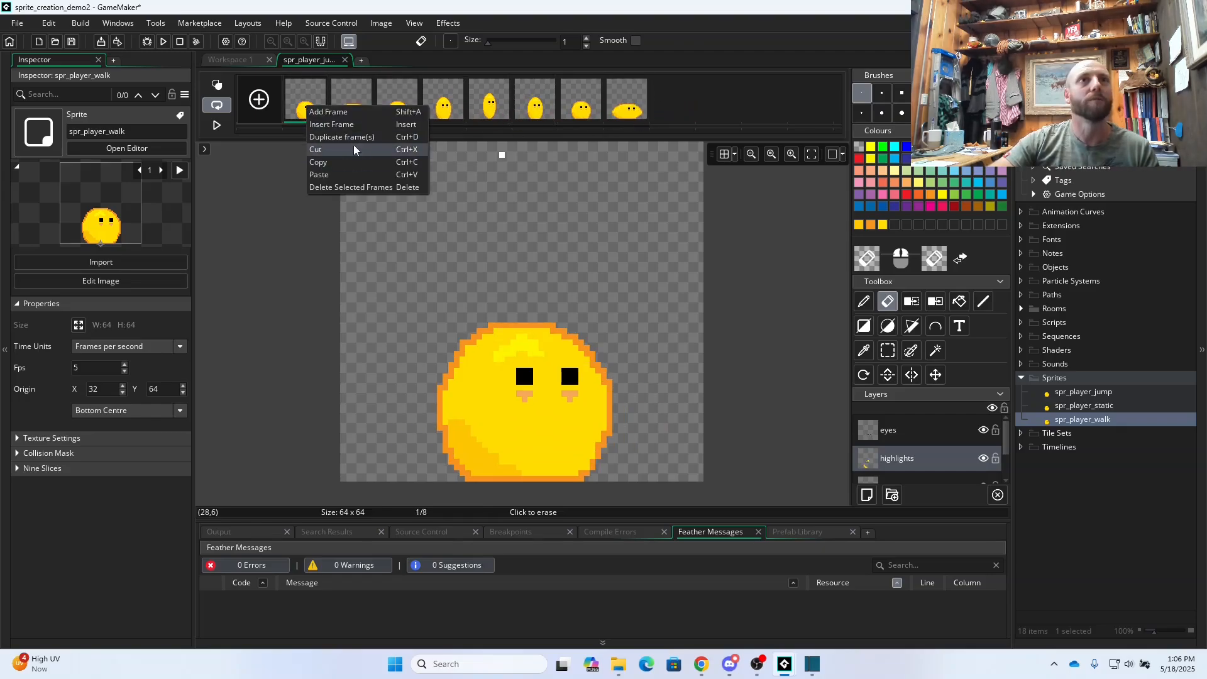
{"action": "left_click", "coordinate": [350, 137]}
{"action": "left_click_drag", "start_coordinate": [313, 98], "coordinate": [709, 103]}
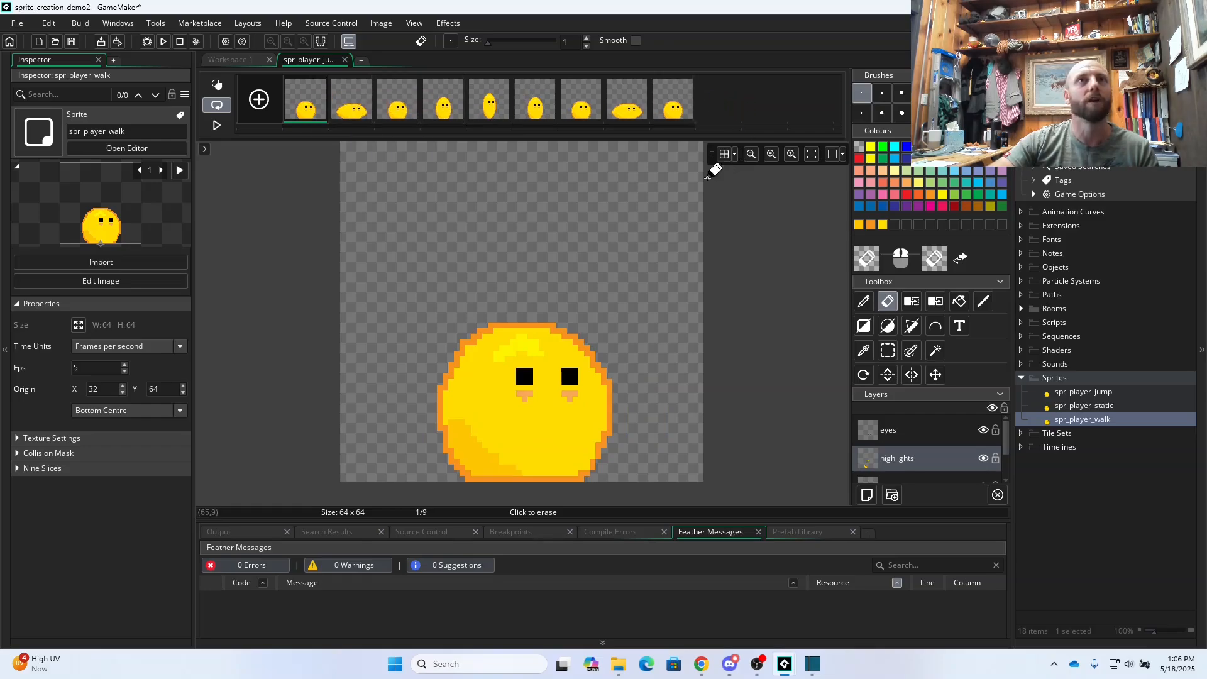
- Play the jump animation through its loop, pause it and examine the tall fifth frame
{"action": "left_click", "coordinate": [216, 125]}
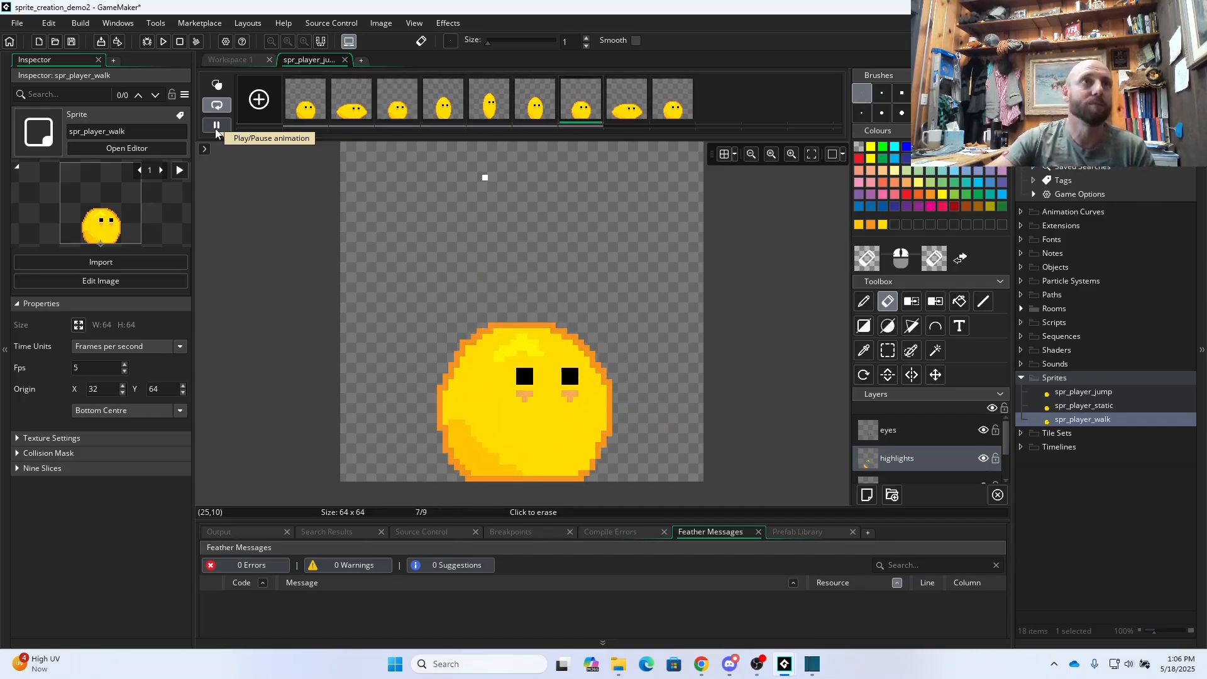
{"action": "left_click", "coordinate": [217, 126]}
{"action": "scroll", "coordinate": [525, 259], "scroll_direction": "up", "scroll_amount": 5}
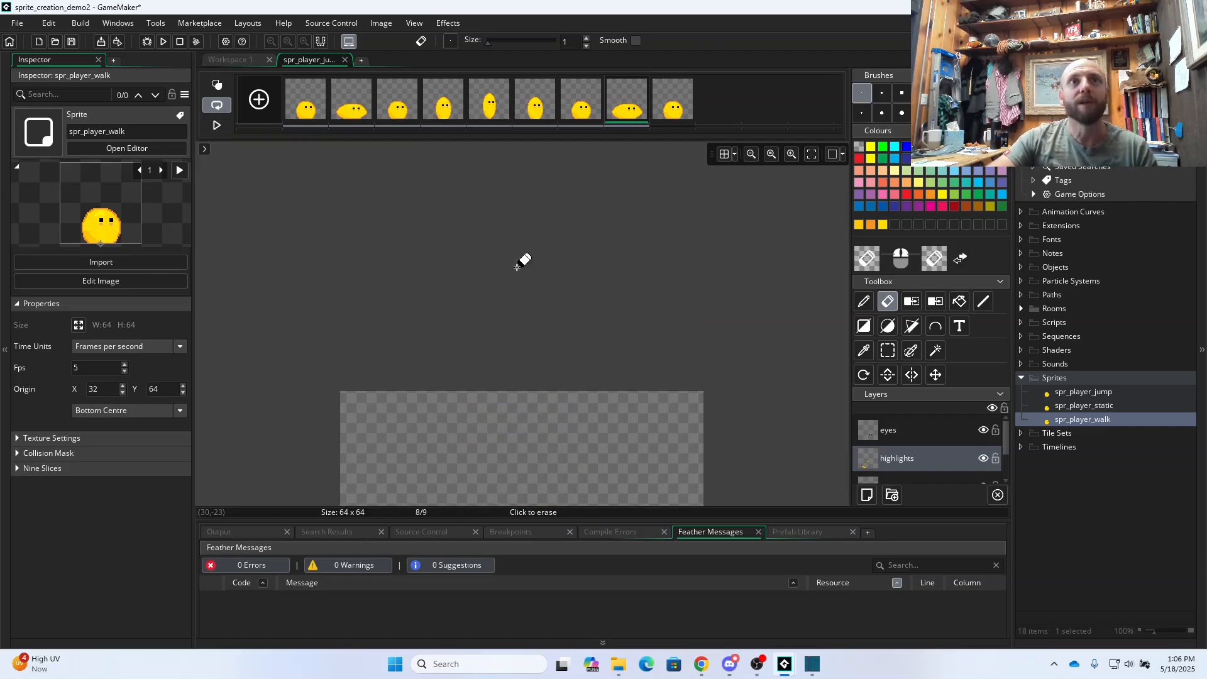
{"action": "scroll", "coordinate": [526, 264], "scroll_direction": "down", "scroll_amount": 1}
{"action": "scroll", "coordinate": [525, 264], "scroll_direction": "up", "scroll_amount": 3}
{"action": "left_click", "coordinate": [492, 99]}
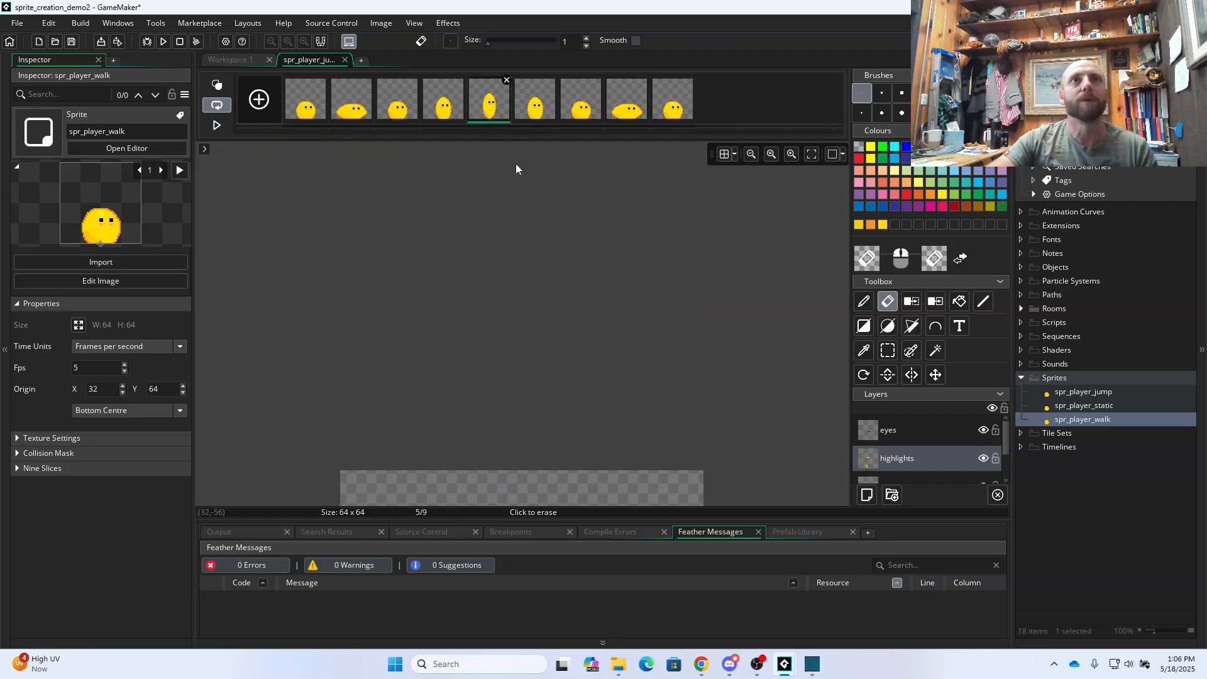
{"action": "scroll", "coordinate": [498, 412], "scroll_direction": "down", "scroll_amount": 5}
{"action": "scroll", "coordinate": [502, 420], "scroll_direction": "up", "scroll_amount": 3}
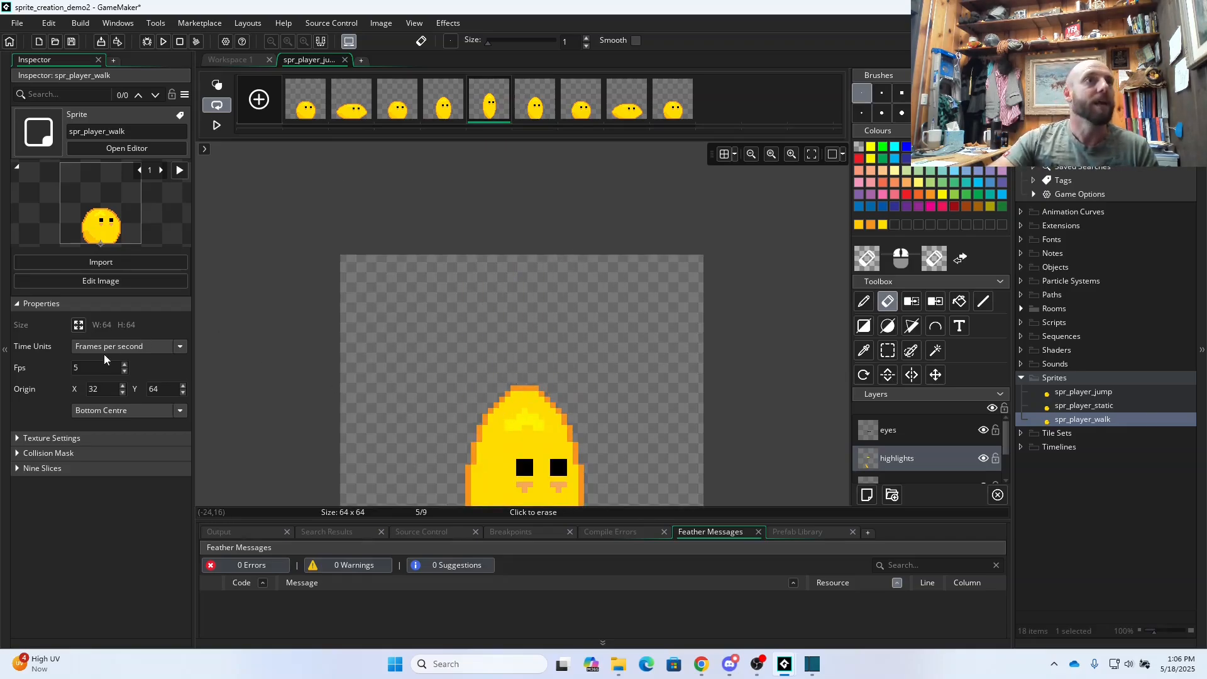
- Expand the collision mask settings of spr_player_walk and examine its mask in the sprite preview
{"action": "left_click", "coordinate": [54, 453]}
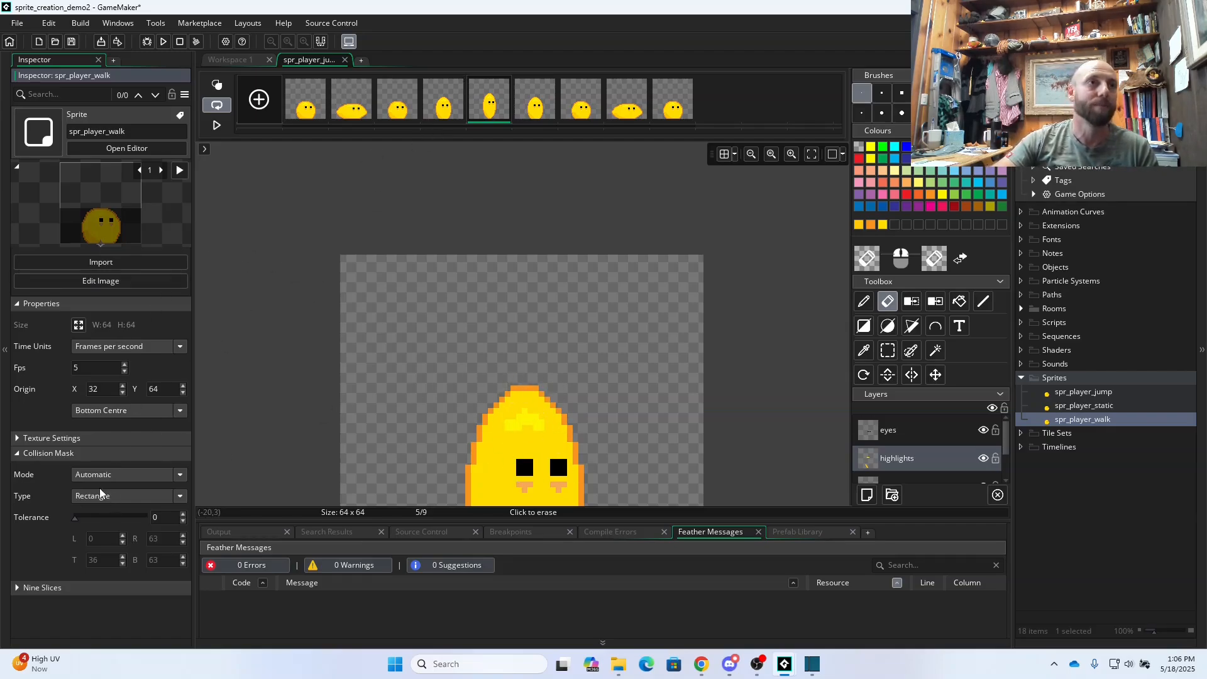
{"action": "left_click", "coordinate": [161, 170]}
{"action": "left_click", "coordinate": [161, 170]}
{"action": "left_click", "coordinate": [161, 170]}
{"action": "left_click", "coordinate": [161, 171]}
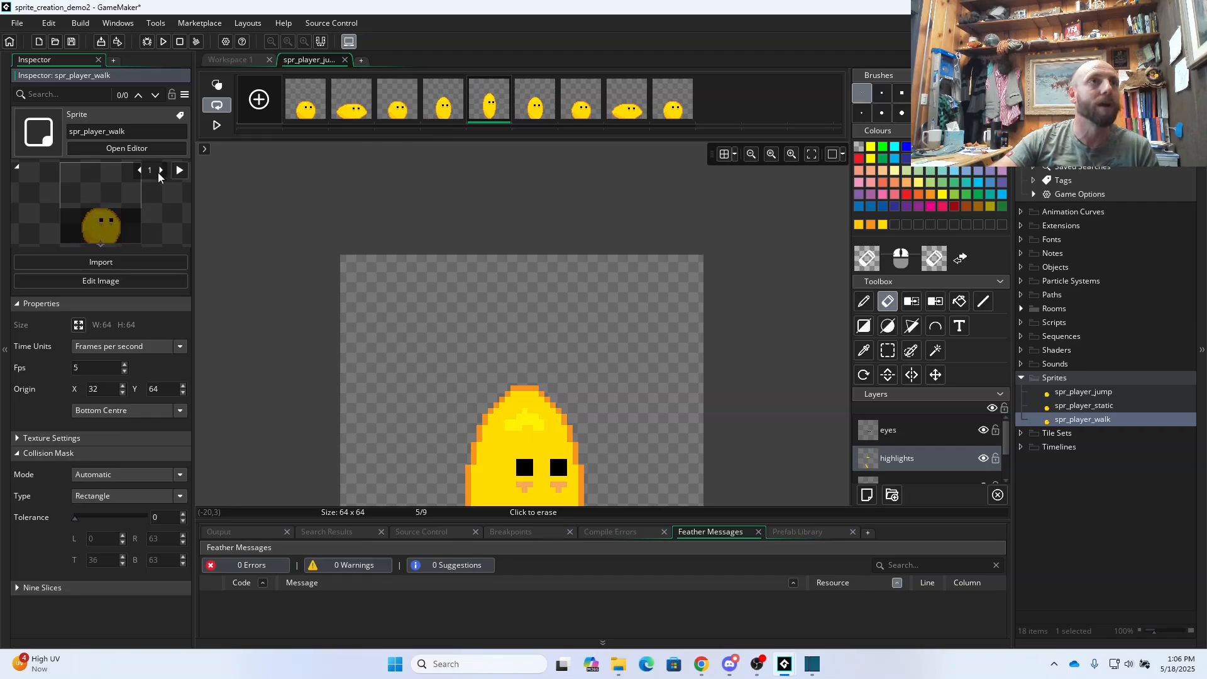
- Close the jump image editor and set the collision mask type of spr_player_walk to Precise Per Frame (Slow)
{"action": "left_click", "coordinate": [319, 60]}
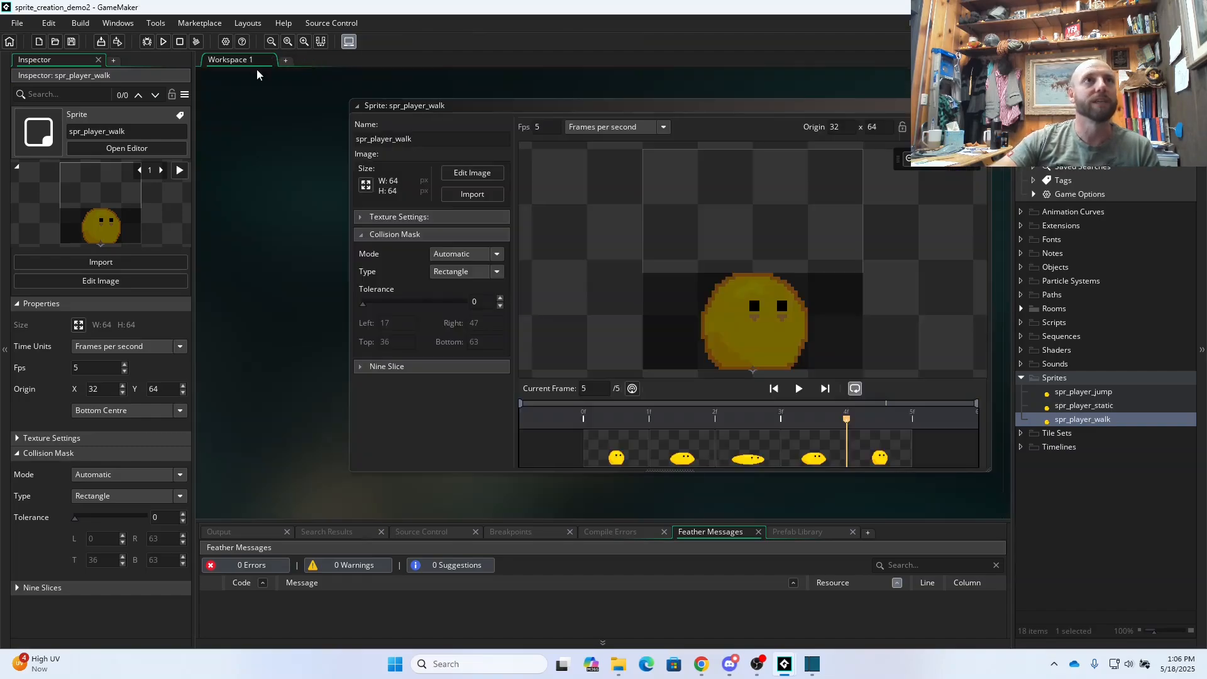
{"action": "left_click", "coordinate": [345, 59]}
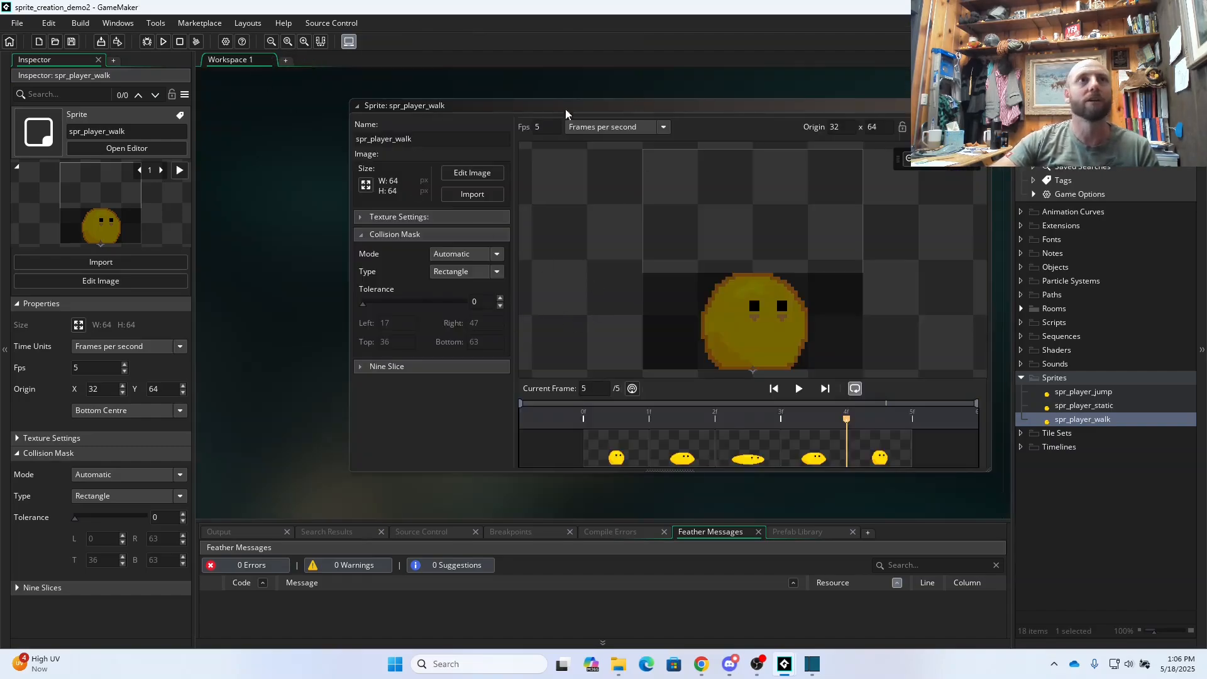
{"action": "scroll", "coordinate": [615, 377], "scroll_direction": "up", "scroll_amount": 3}
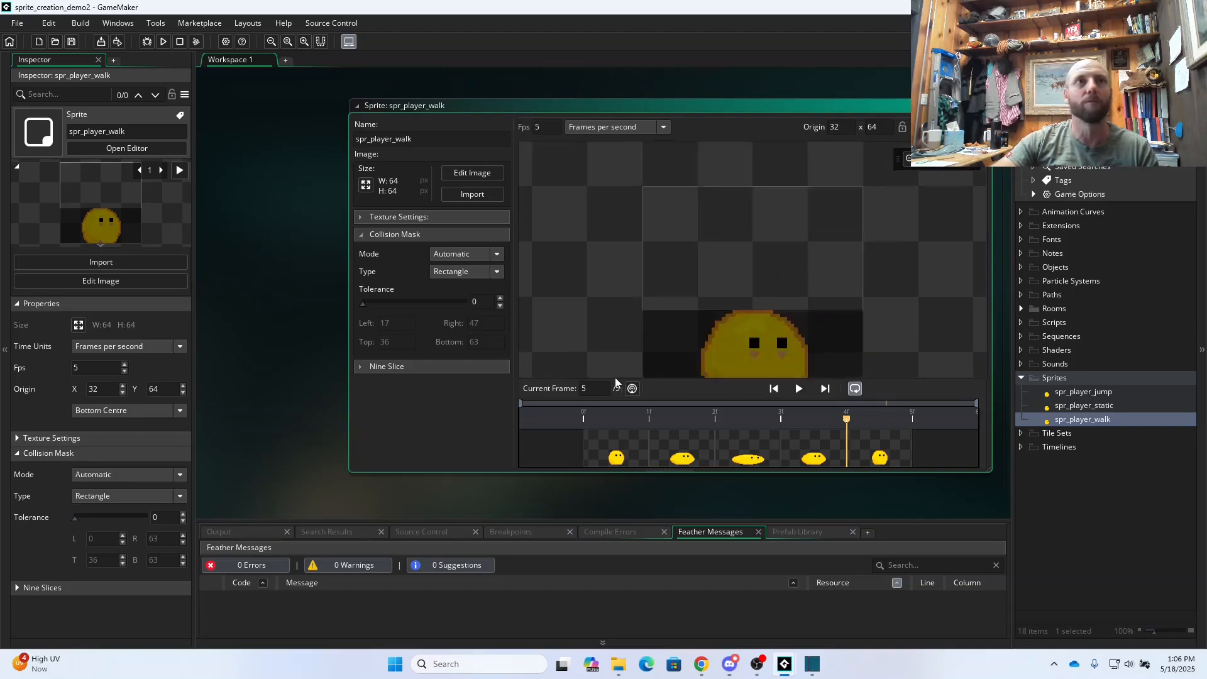
{"action": "scroll", "coordinate": [615, 377], "scroll_direction": "down", "scroll_amount": 3}
{"action": "left_click", "coordinate": [479, 271]}
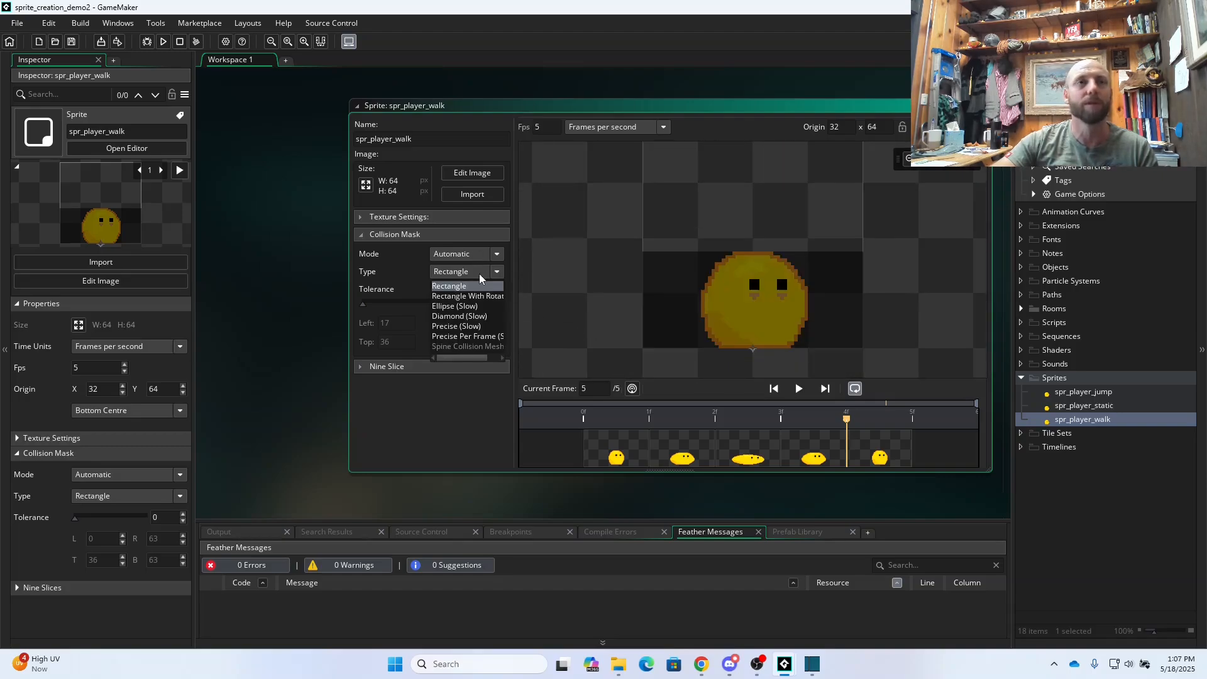
{"action": "left_click", "coordinate": [474, 337]}
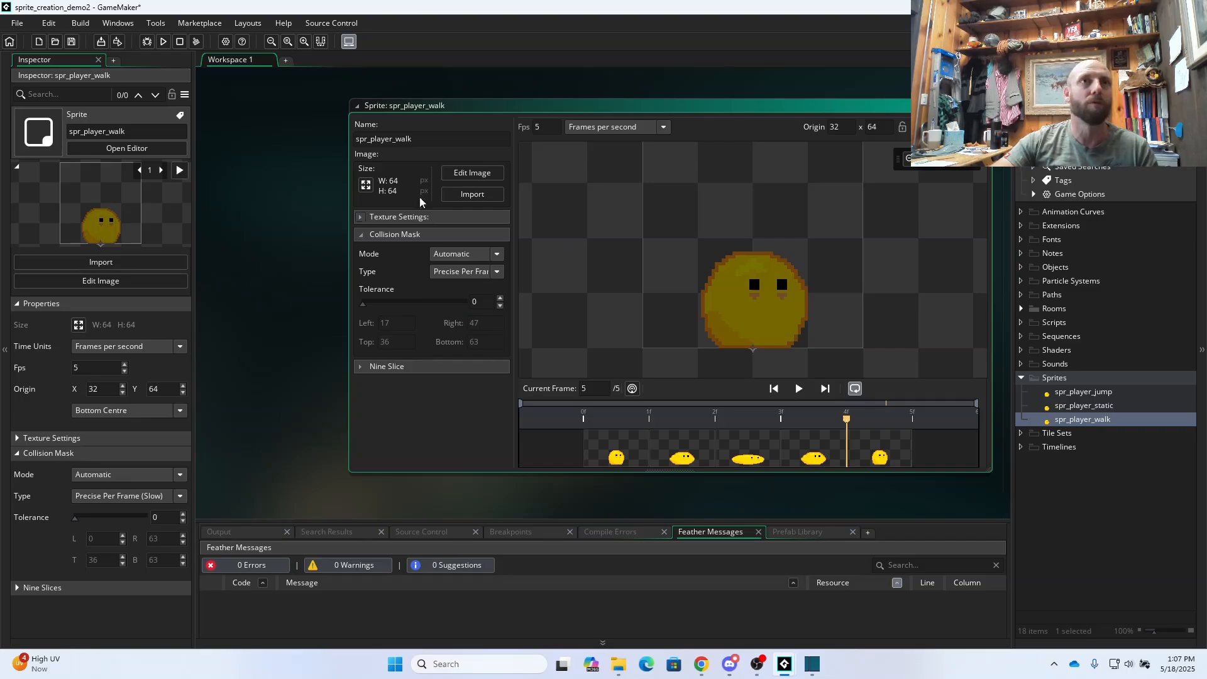
- Open spr_player_jump, expand its collision mask settings and play and scrub the animation to compare the frames with the mask
{"action": "double_click", "coordinate": [1087, 392]}
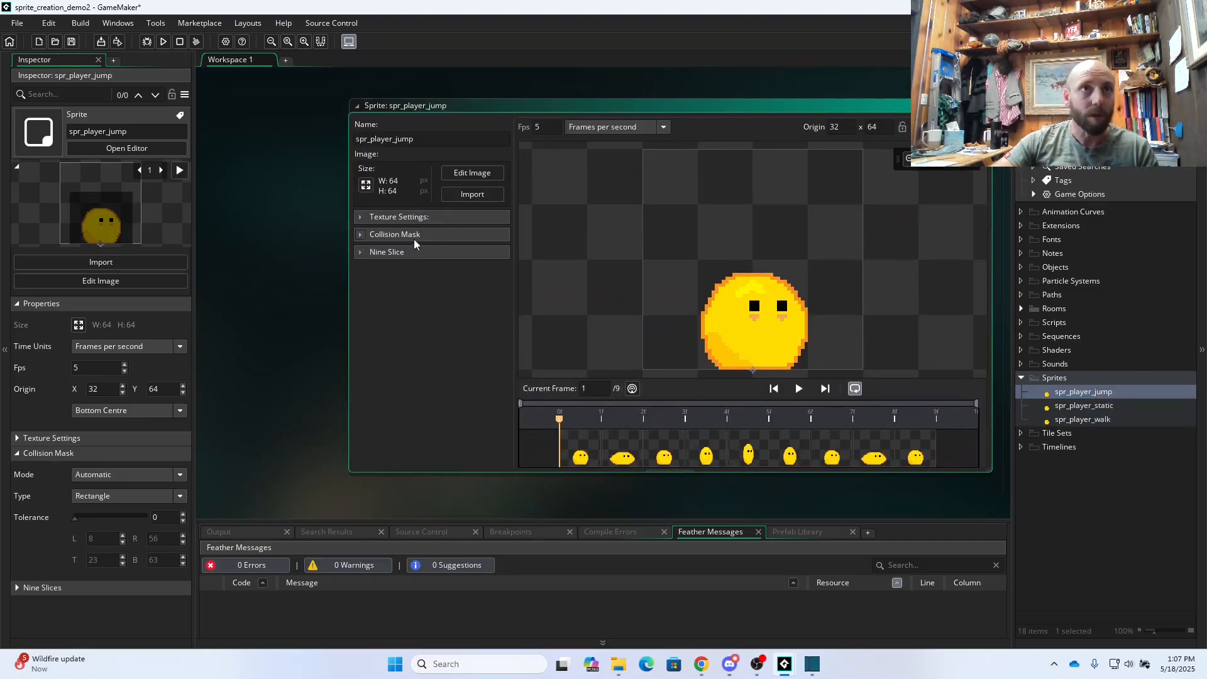
{"action": "left_click", "coordinate": [365, 235]}
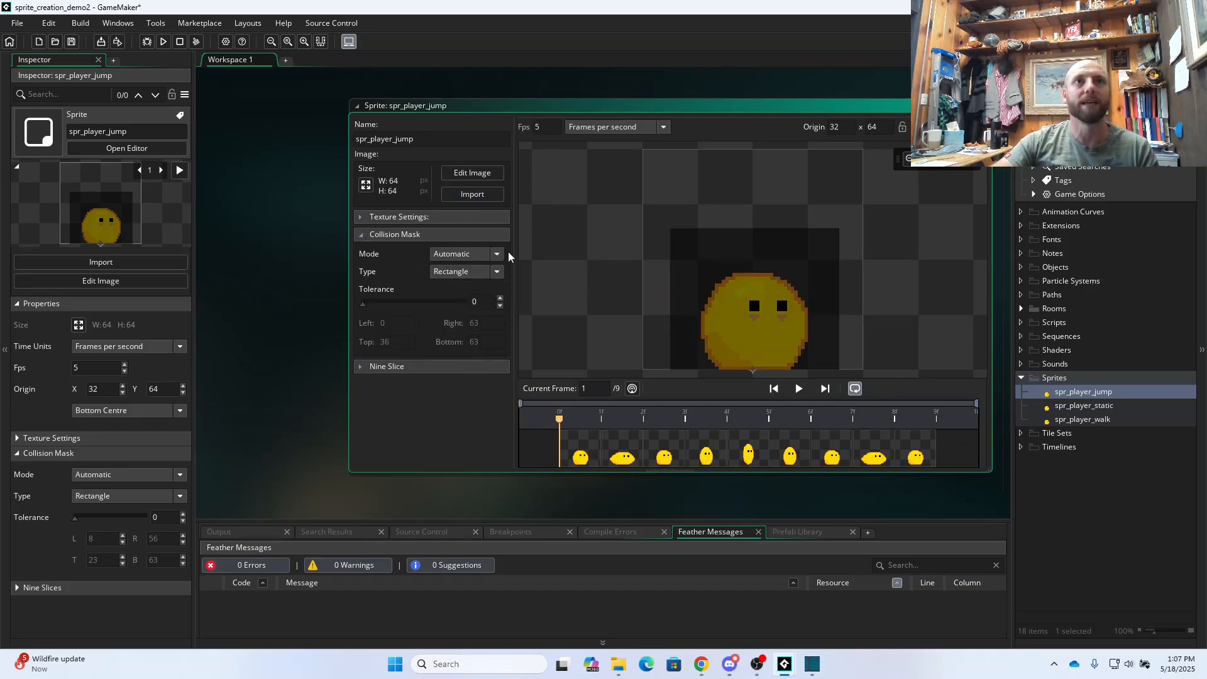
{"action": "left_click", "coordinate": [798, 387]}
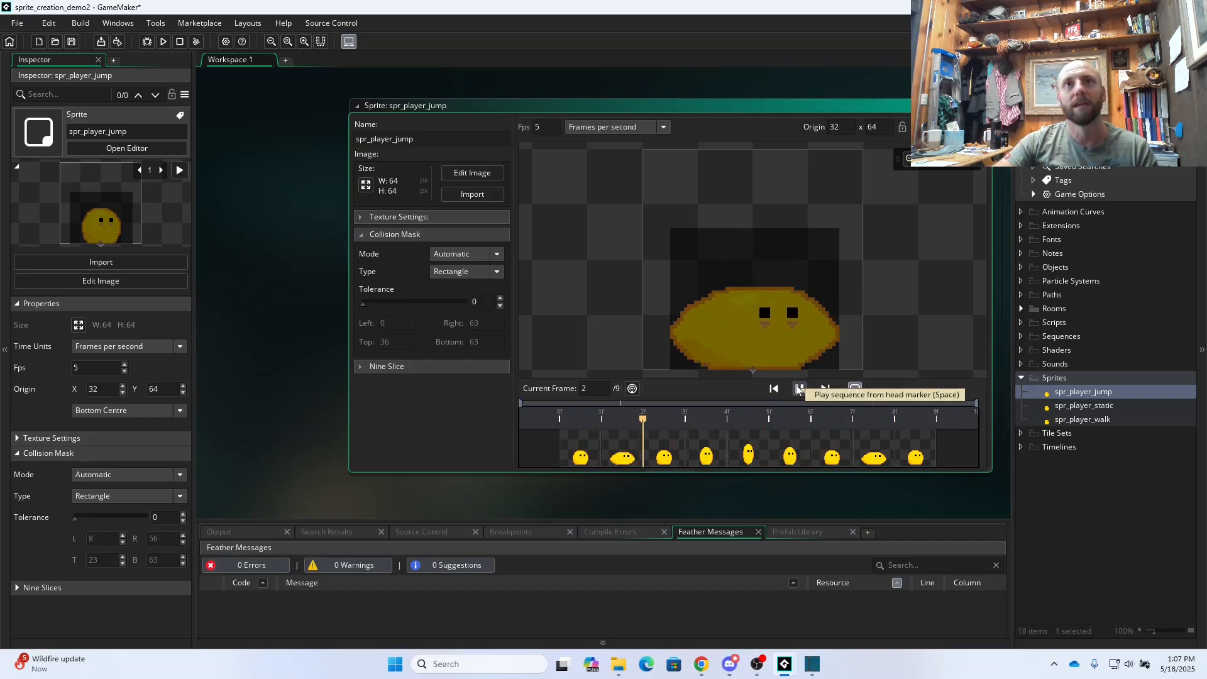
{"action": "left_click", "coordinate": [799, 388]}
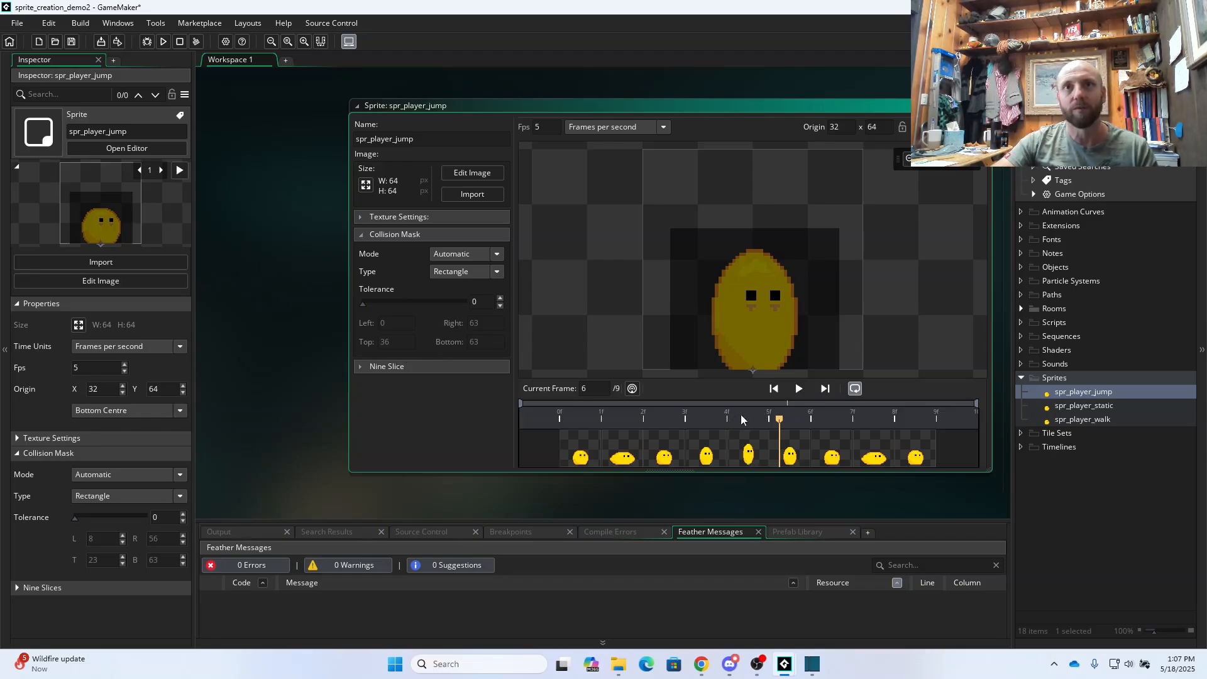
{"action": "left_click_drag", "start_coordinate": [779, 419], "coordinate": [643, 440]}
- Set the collision mask type of spr_player_jump to Precise Per Frame (Slow) and play the animation to check it
{"action": "left_click", "coordinate": [496, 271]}
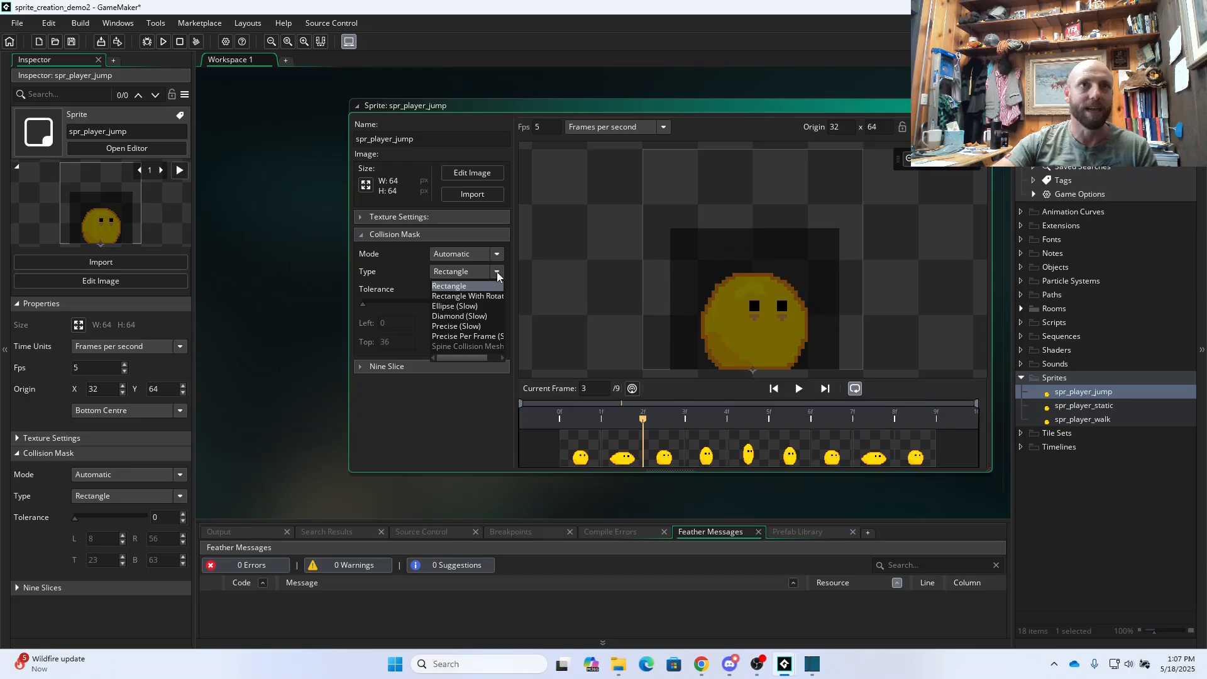
{"action": "left_click", "coordinate": [479, 337]}
{"action": "left_click", "coordinate": [799, 389]}
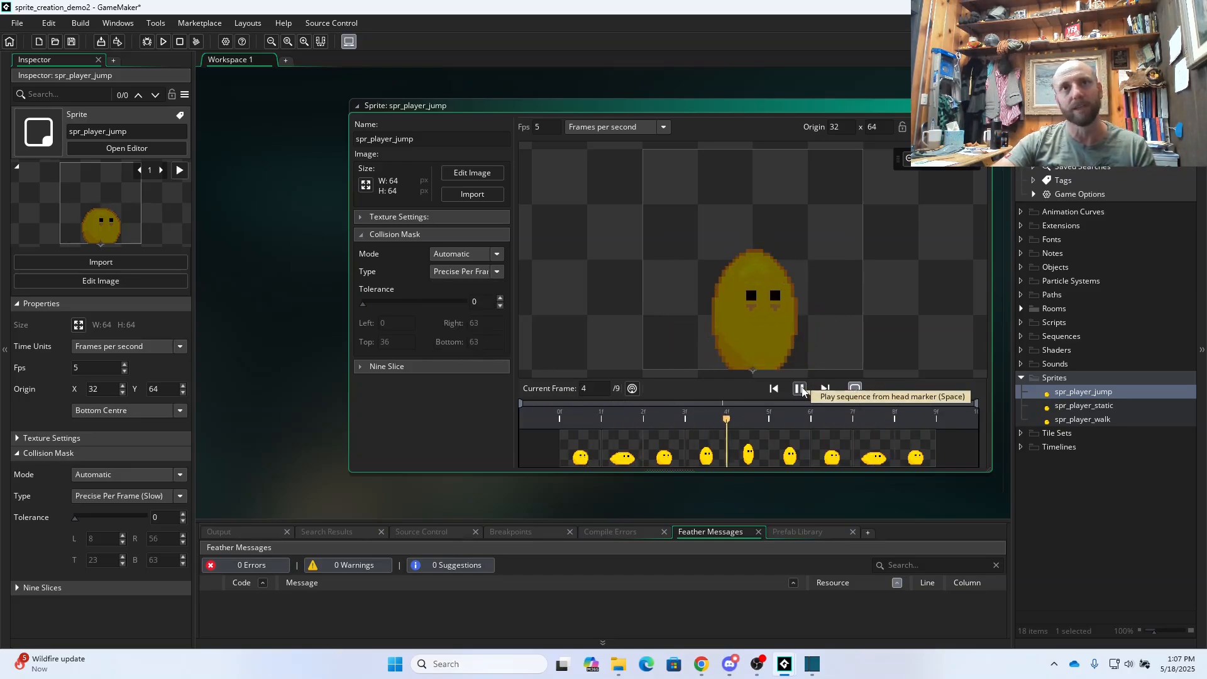
{"action": "left_click", "coordinate": [799, 389]}
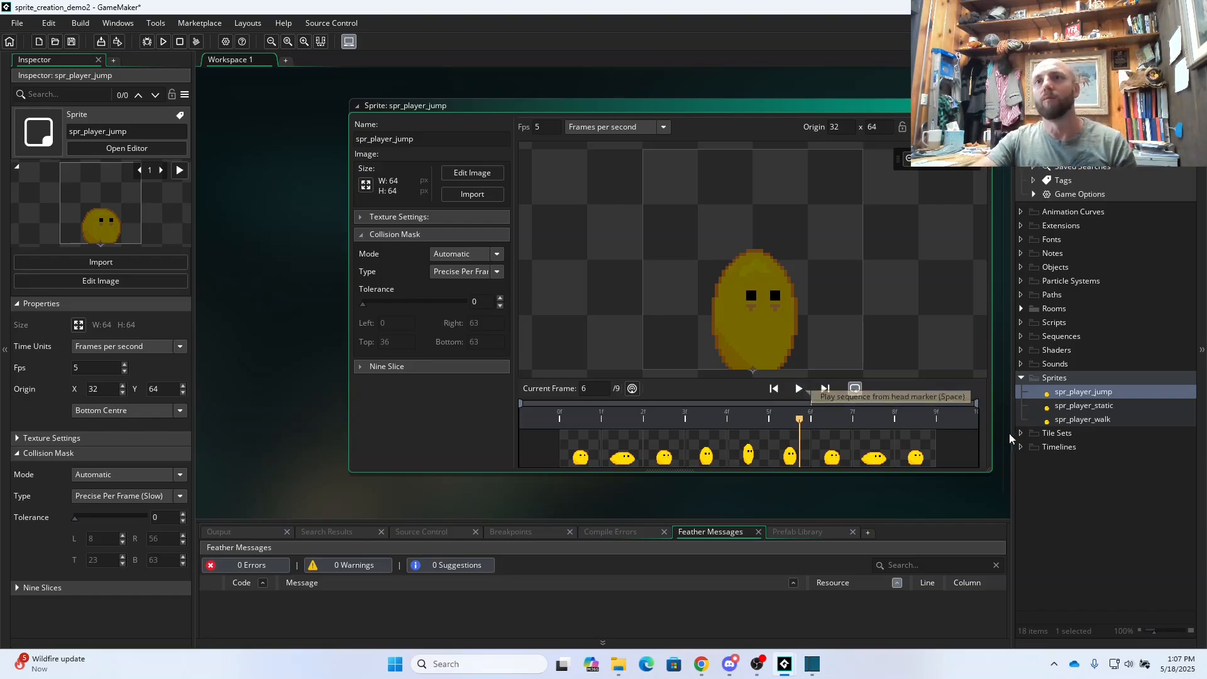
- Open spr_player_static and compare the properties of the static, walk and jump sprites
{"action": "left_click", "coordinate": [1108, 410]}
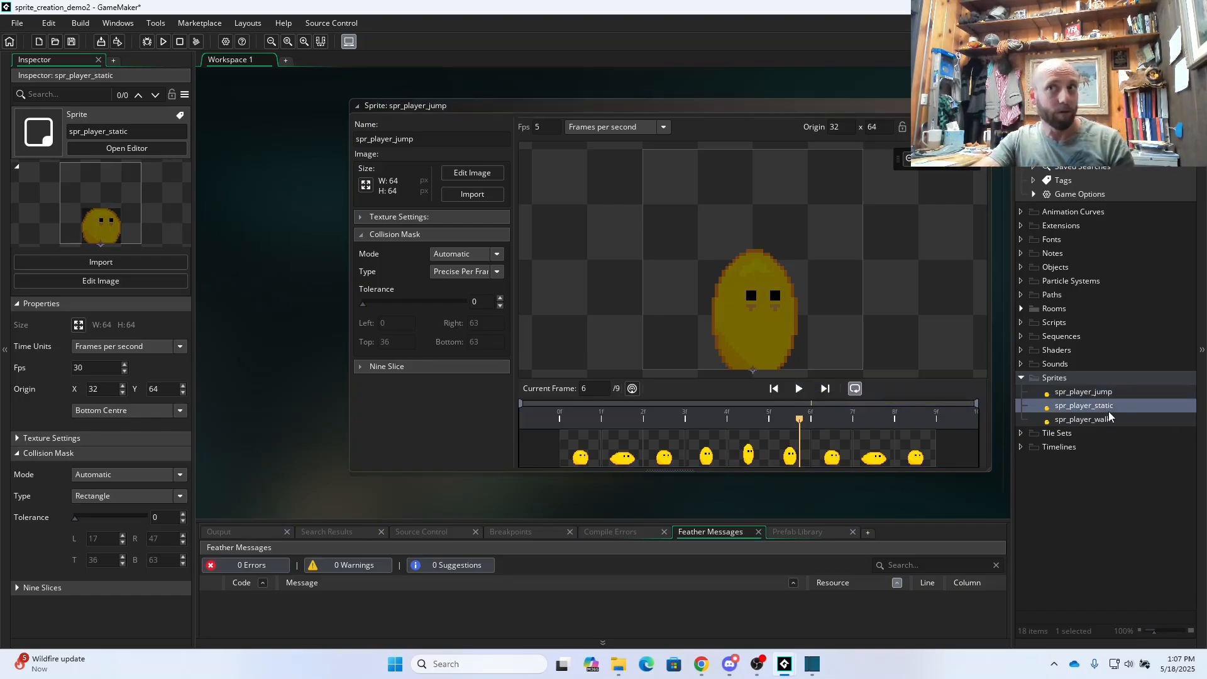
{"action": "double_click", "coordinate": [1108, 410]}
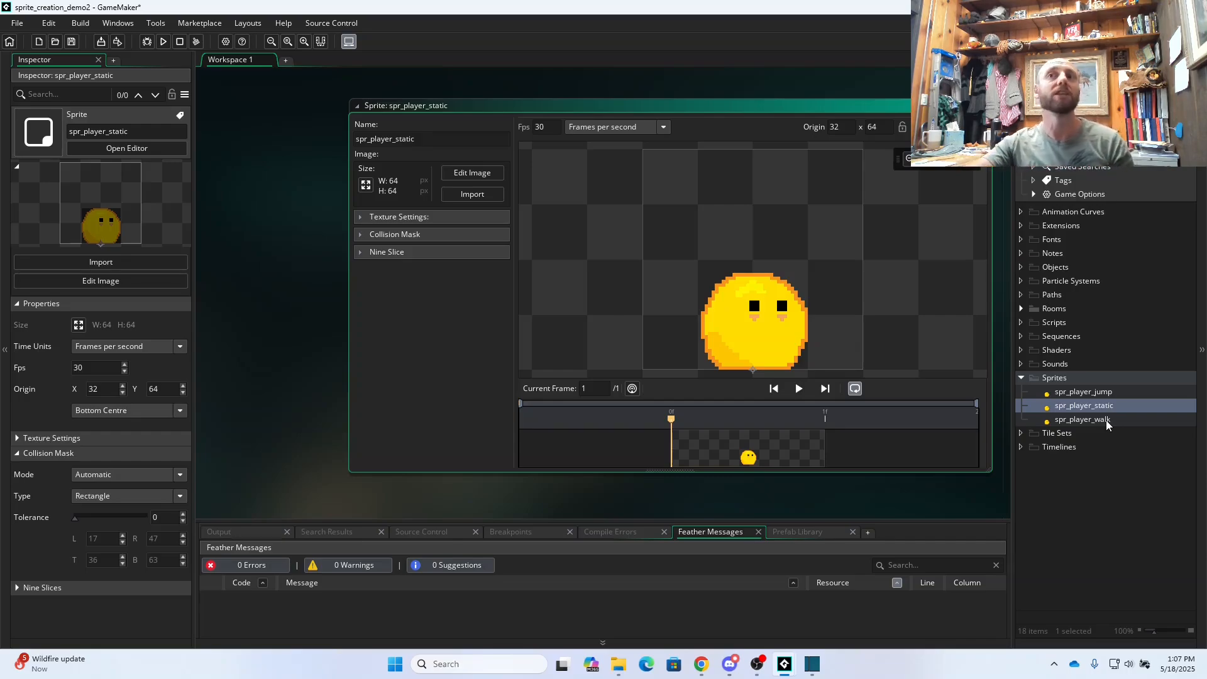
{"action": "left_click", "coordinate": [1108, 419]}
{"action": "left_click", "coordinate": [1101, 395]}
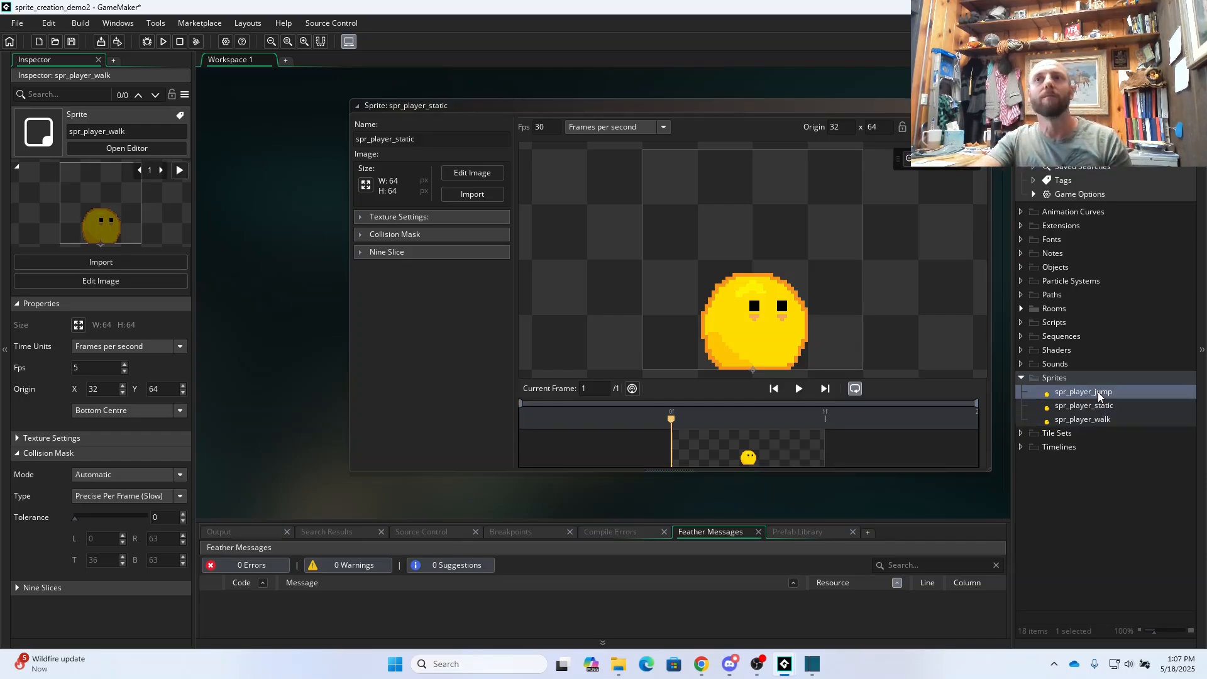
{"action": "left_click", "coordinate": [1105, 419]}
{"action": "left_click", "coordinate": [1103, 405]}
{"action": "left_click", "coordinate": [1101, 396]}
{"action": "left_click", "coordinate": [1101, 407]}
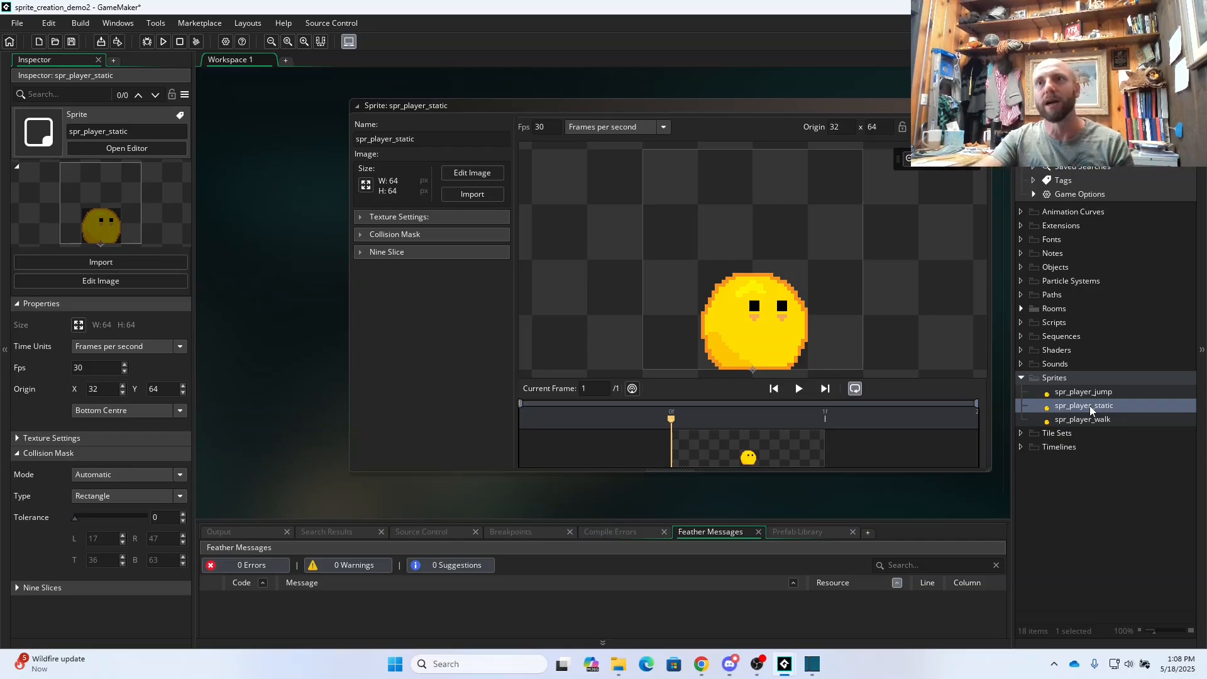
- Duplicate spr_player_walk and name the copy spr_player_idle
{"action": "right_click", "coordinate": [1091, 410]}
{"action": "left_click", "coordinate": [1117, 425]}
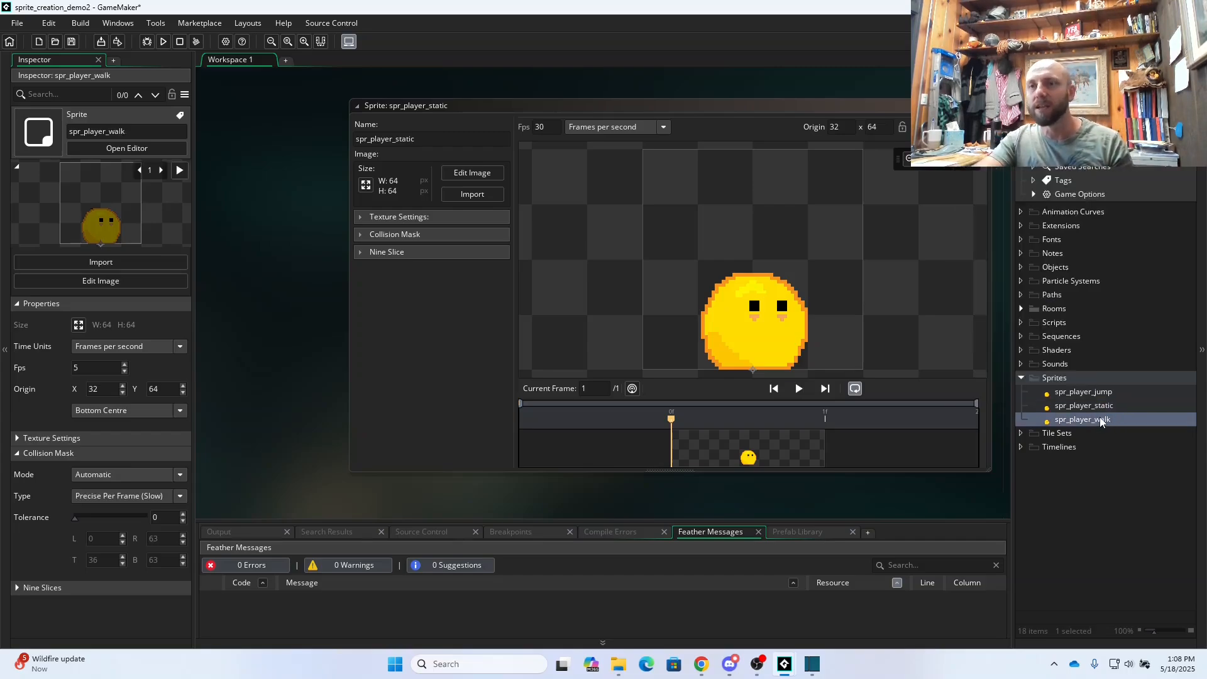
{"action": "right_click", "coordinate": [1101, 421]}
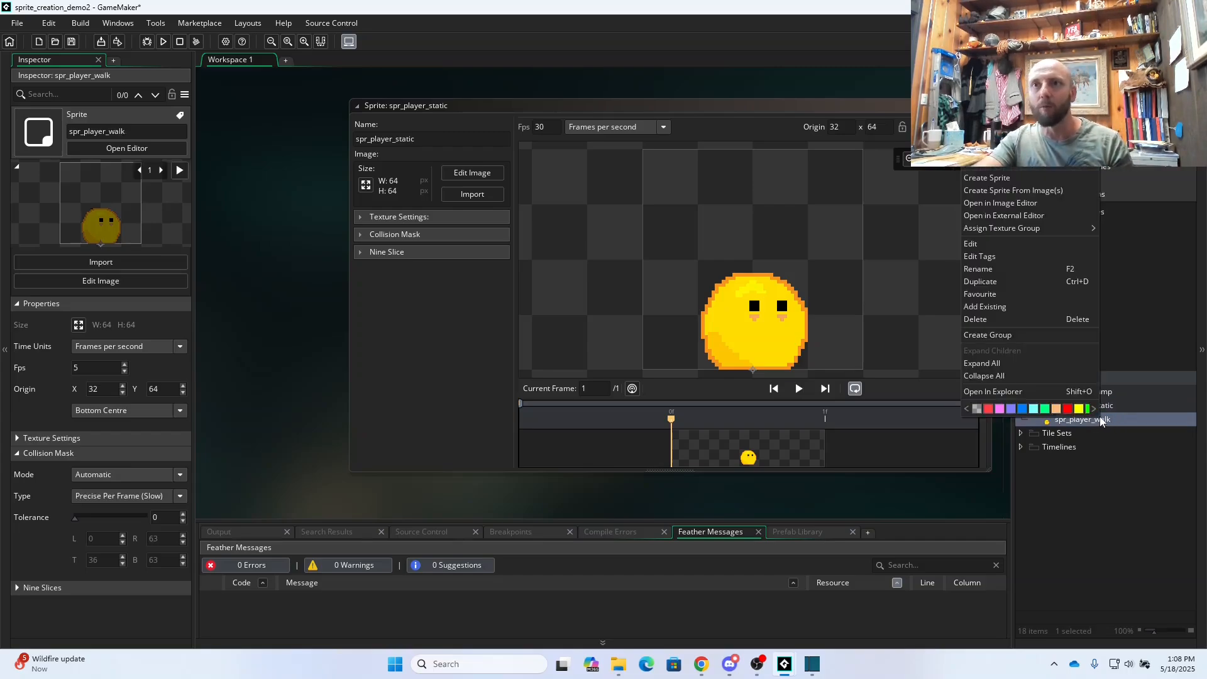
{"action": "left_click", "coordinate": [1023, 284]}
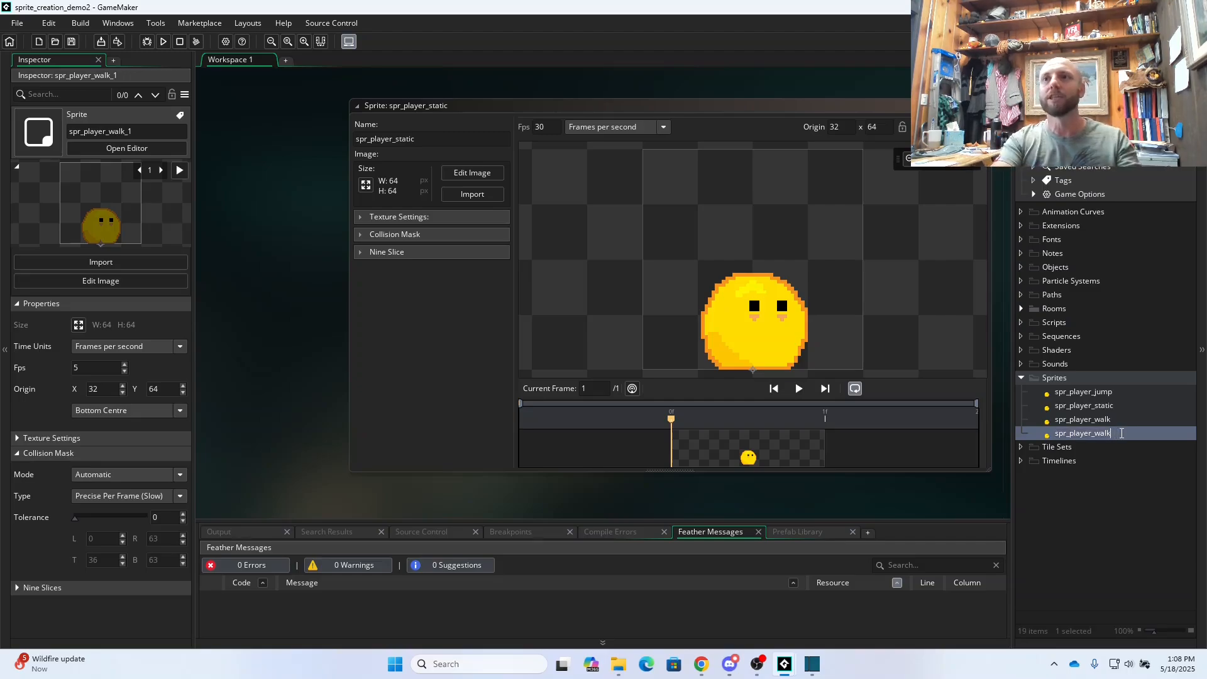
{"action": "key", "text": "BackSpace"}
{"action": "key", "text": "BackSpace"}
{"action": "key", "text": "BackSpace"}
{"action": "key", "text": "BackSpace"}
{"action": "type", "text": "idle"}
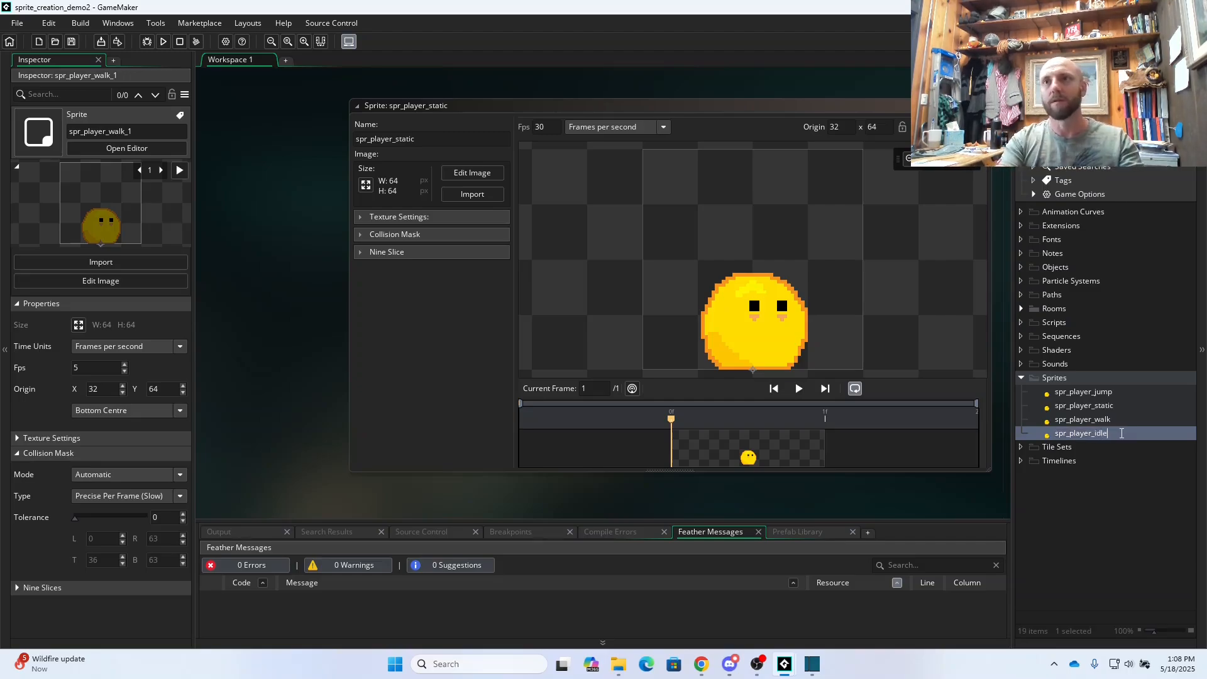
{"action": "key", "text": "Return"}
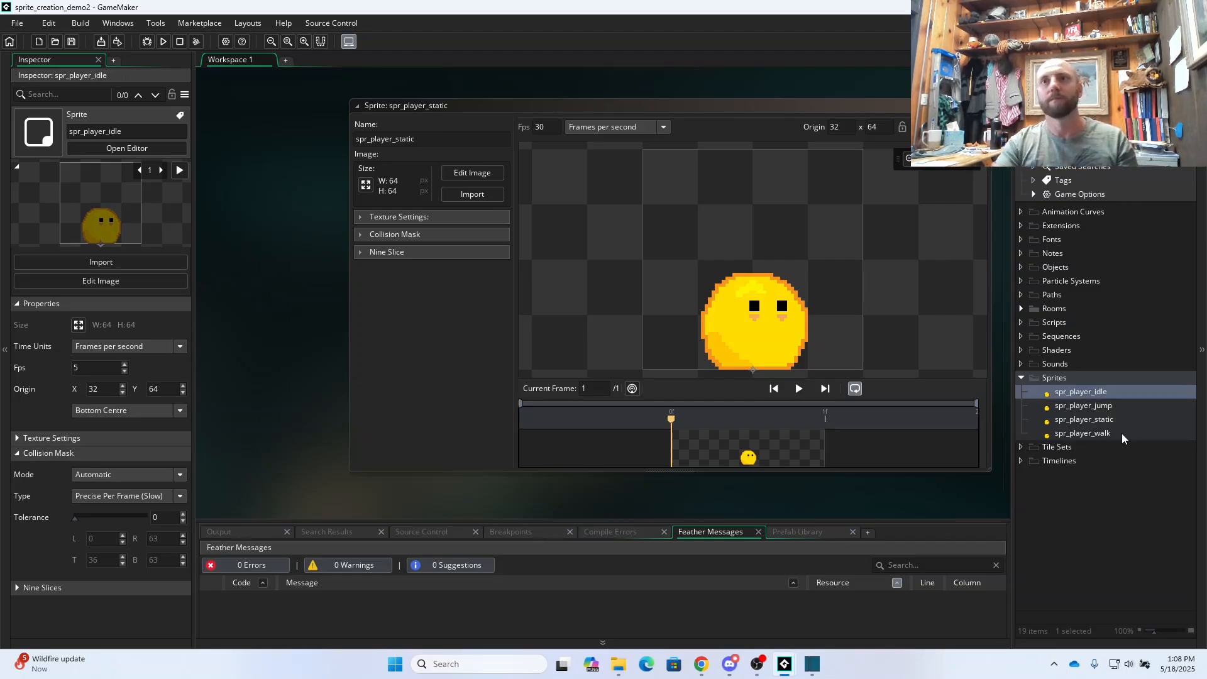
- Open spr_player_idle in the image editor and delete its widest, third frame
{"action": "double_click", "coordinate": [1094, 391]}
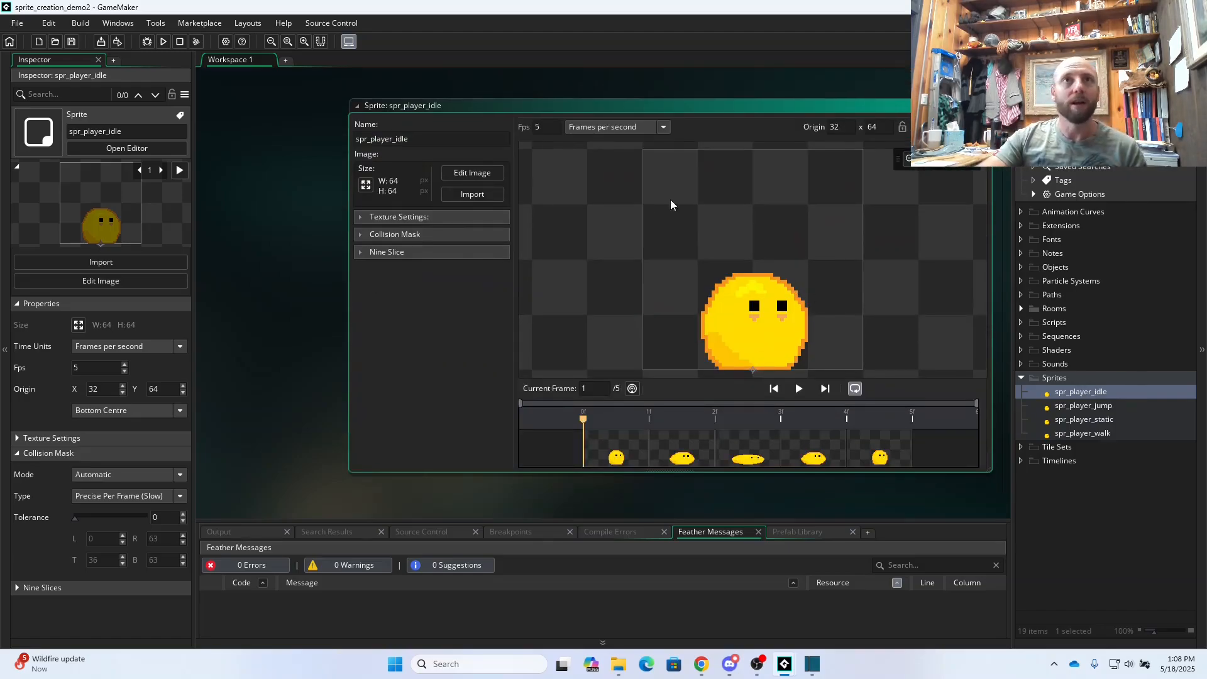
{"action": "left_click", "coordinate": [472, 173]}
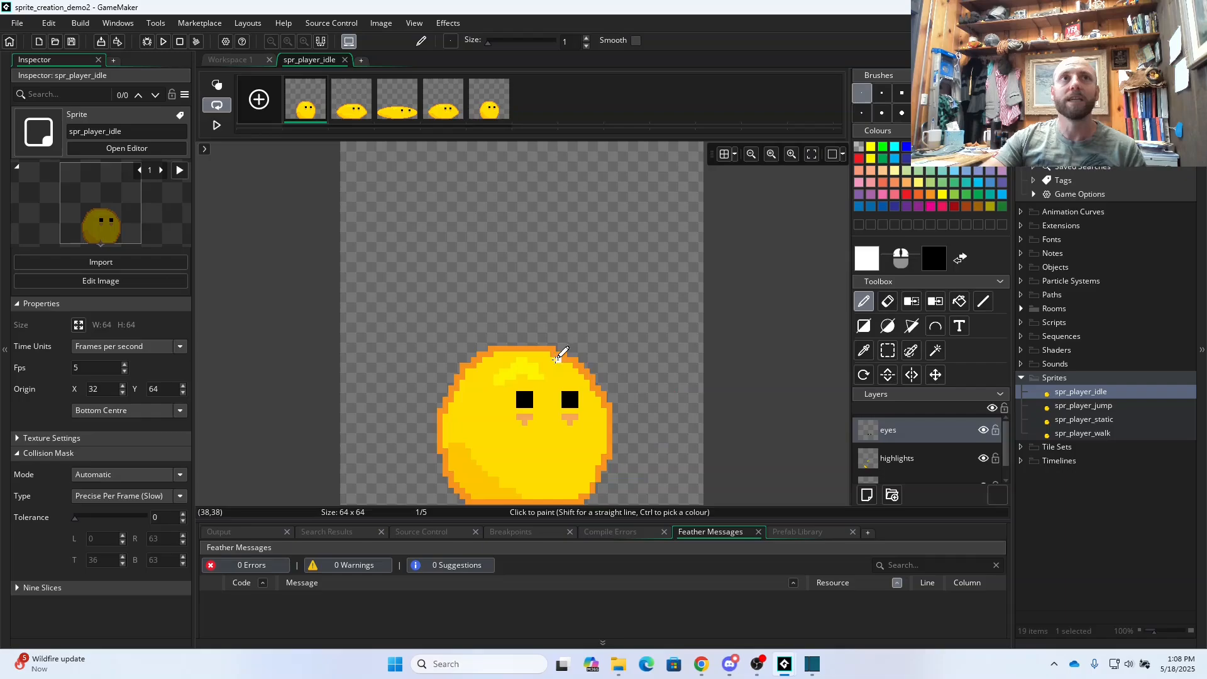
{"action": "left_click", "coordinate": [417, 101]}
{"action": "left_click", "coordinate": [414, 82]}
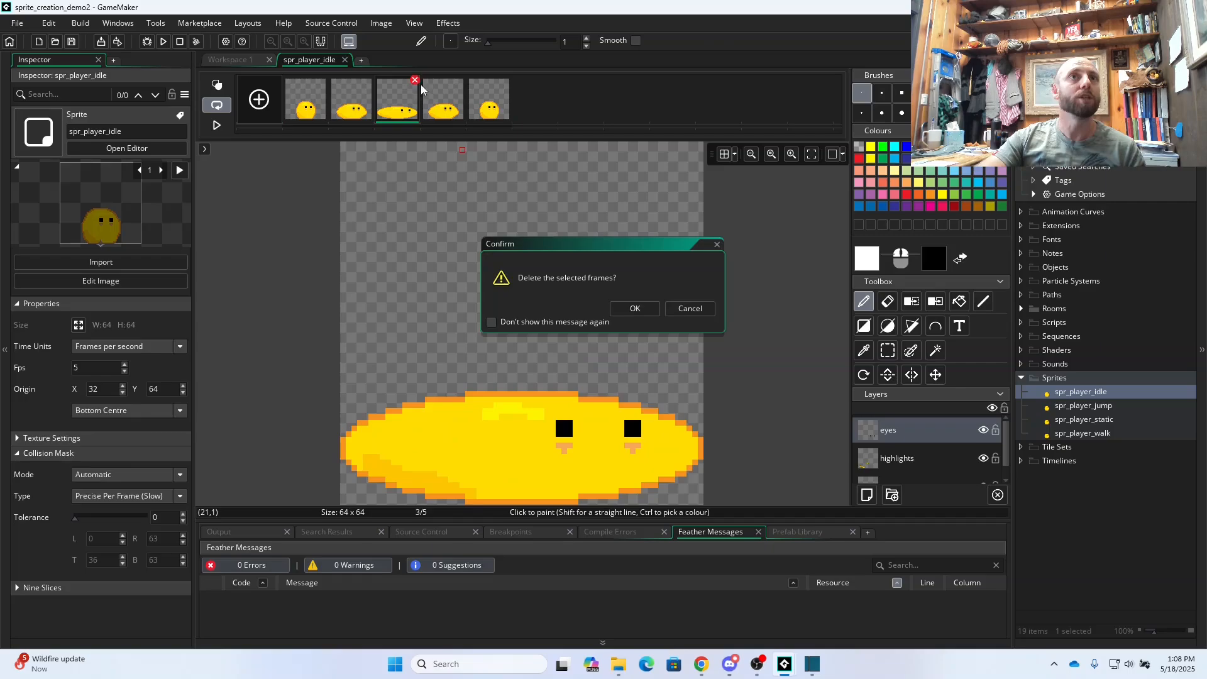
{"action": "left_click", "coordinate": [628, 307]}
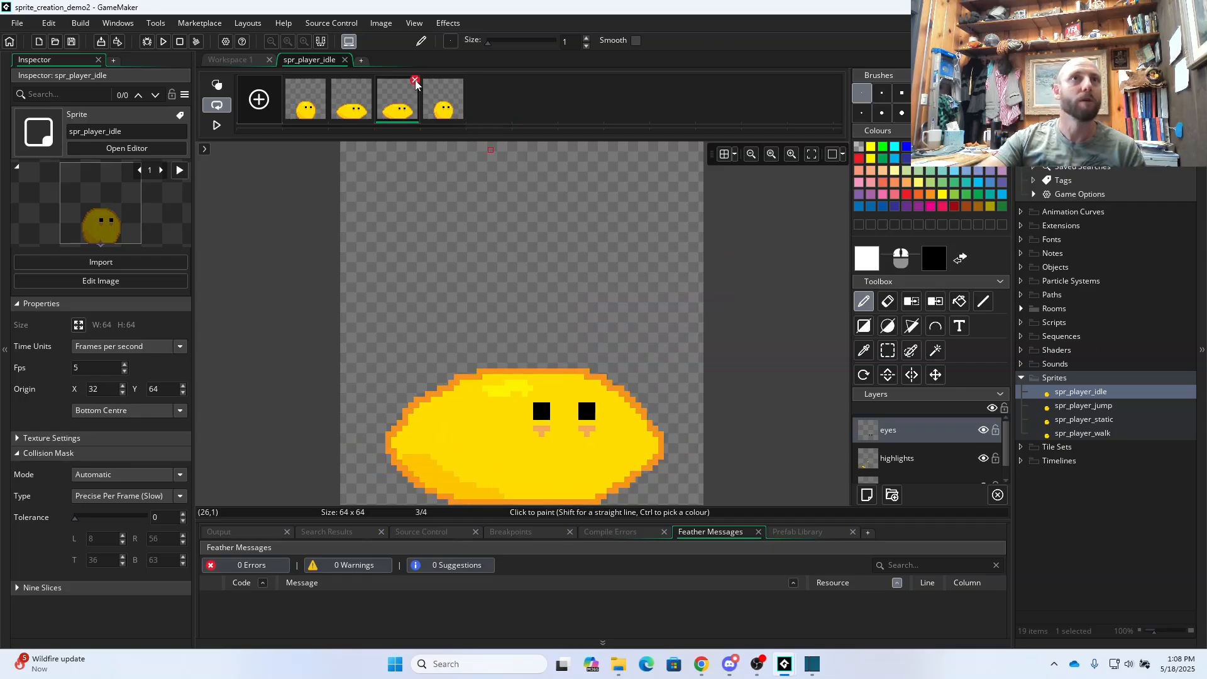
- Delete the third of the four frames in spr_player_idle, keeping one flattened frame between the two round ones
{"action": "left_click", "coordinate": [415, 81]}
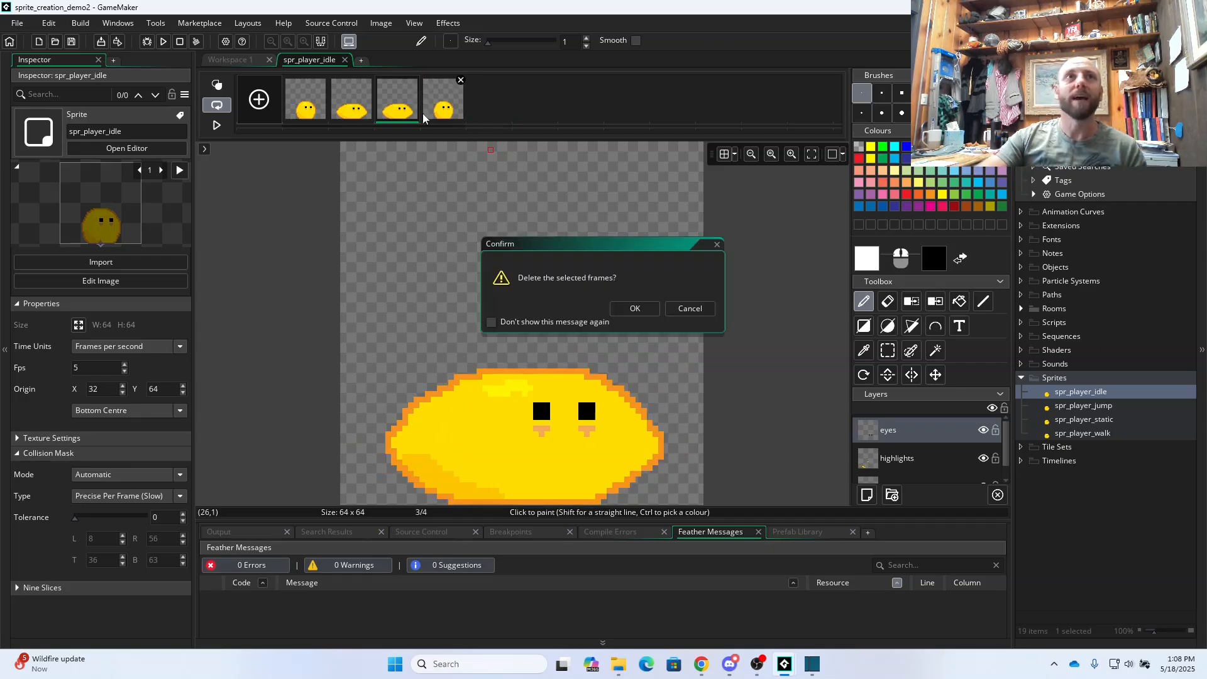
{"action": "left_click", "coordinate": [634, 308]}
{"action": "left_click", "coordinate": [344, 101]}
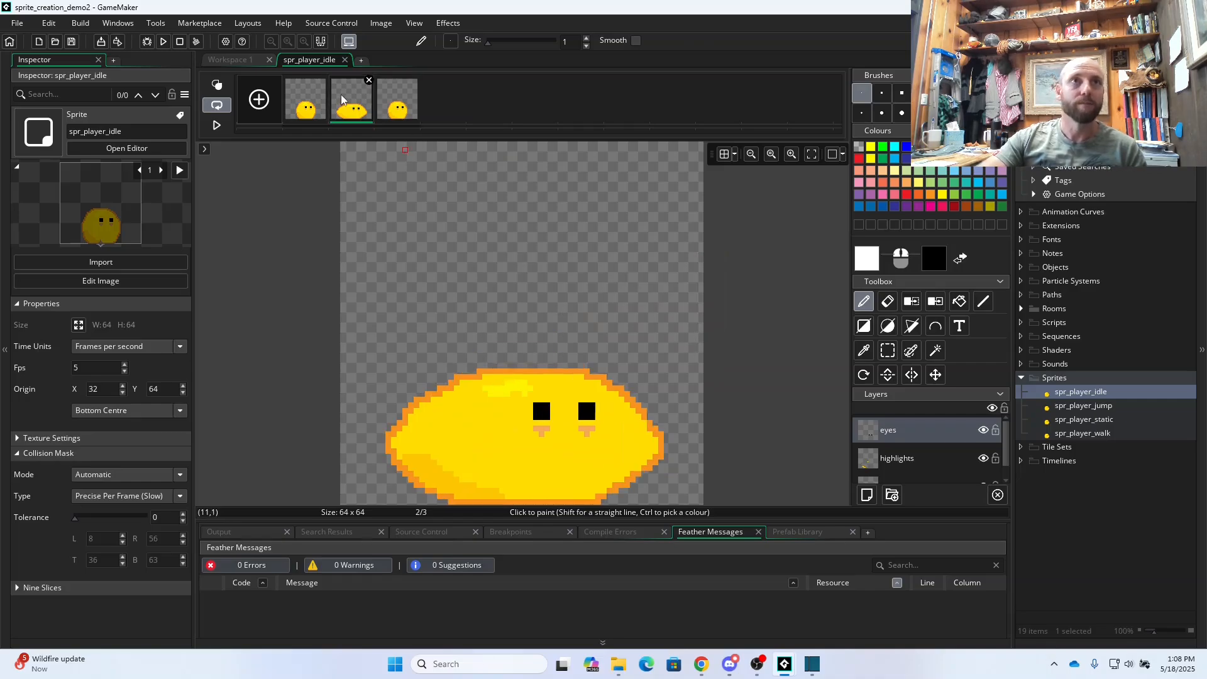
{"action": "left_click", "coordinate": [312, 102]}
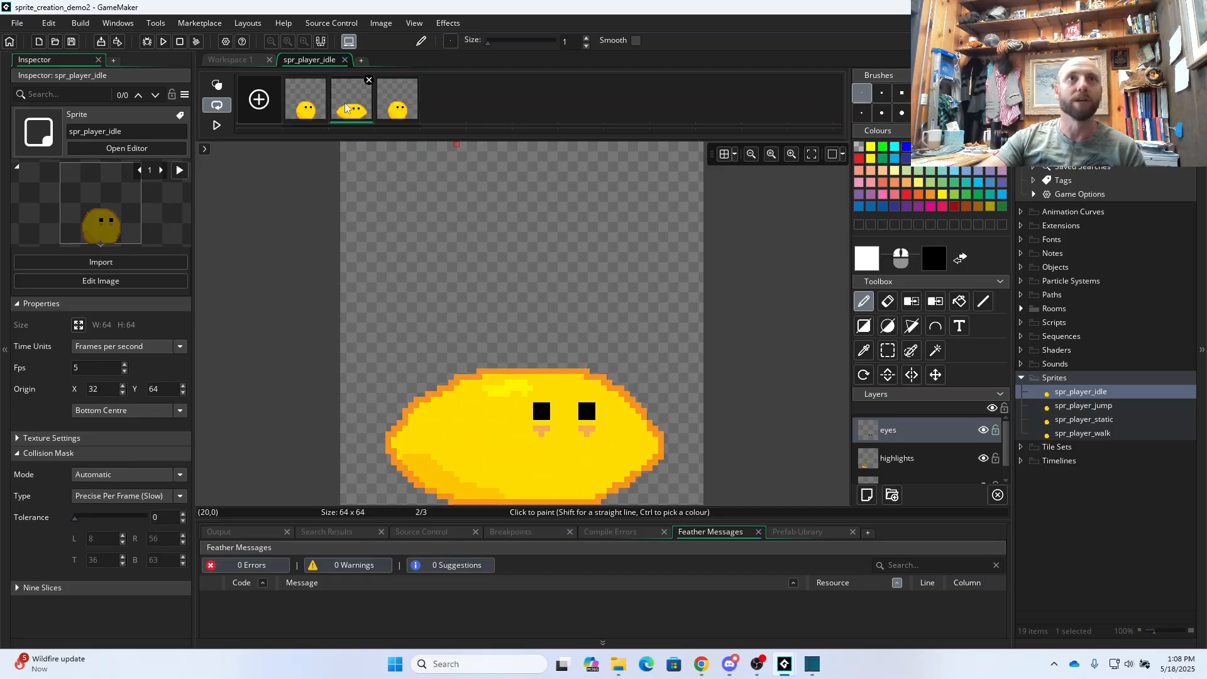
- Play the idle animation, inspect its round and flattened frames, and replay it at actual size to judge the speed
{"action": "left_click", "coordinate": [219, 127]}
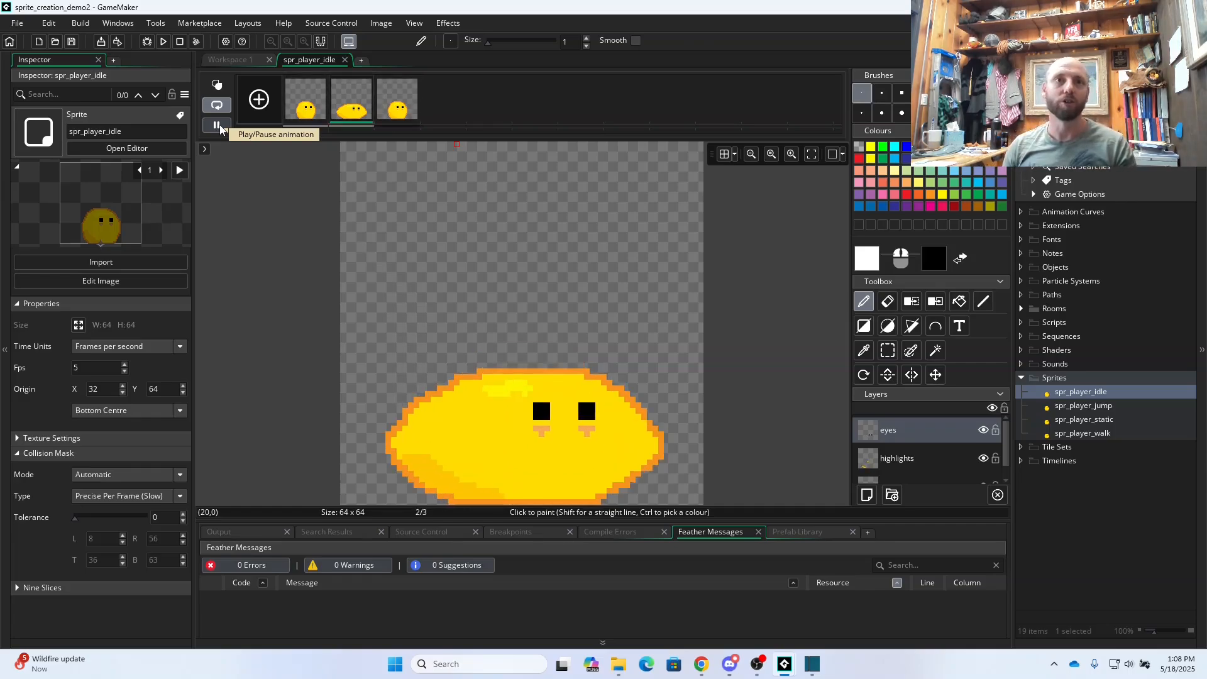
{"action": "left_click", "coordinate": [218, 126]}
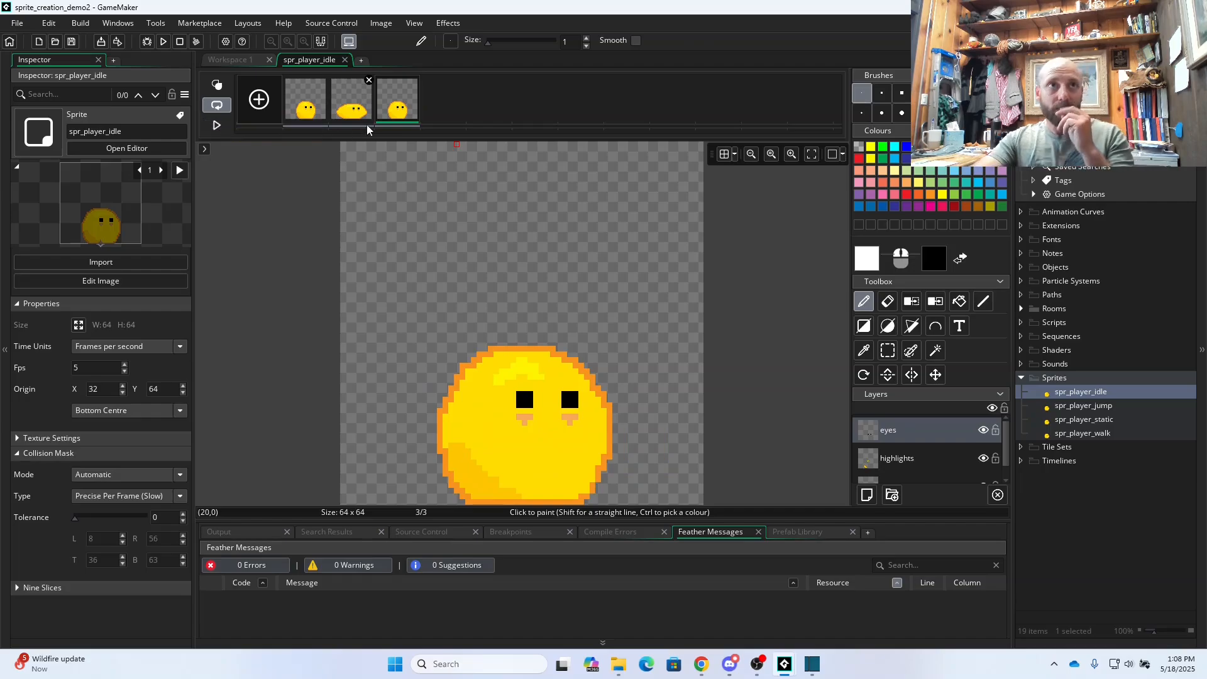
{"action": "left_click", "coordinate": [356, 110]}
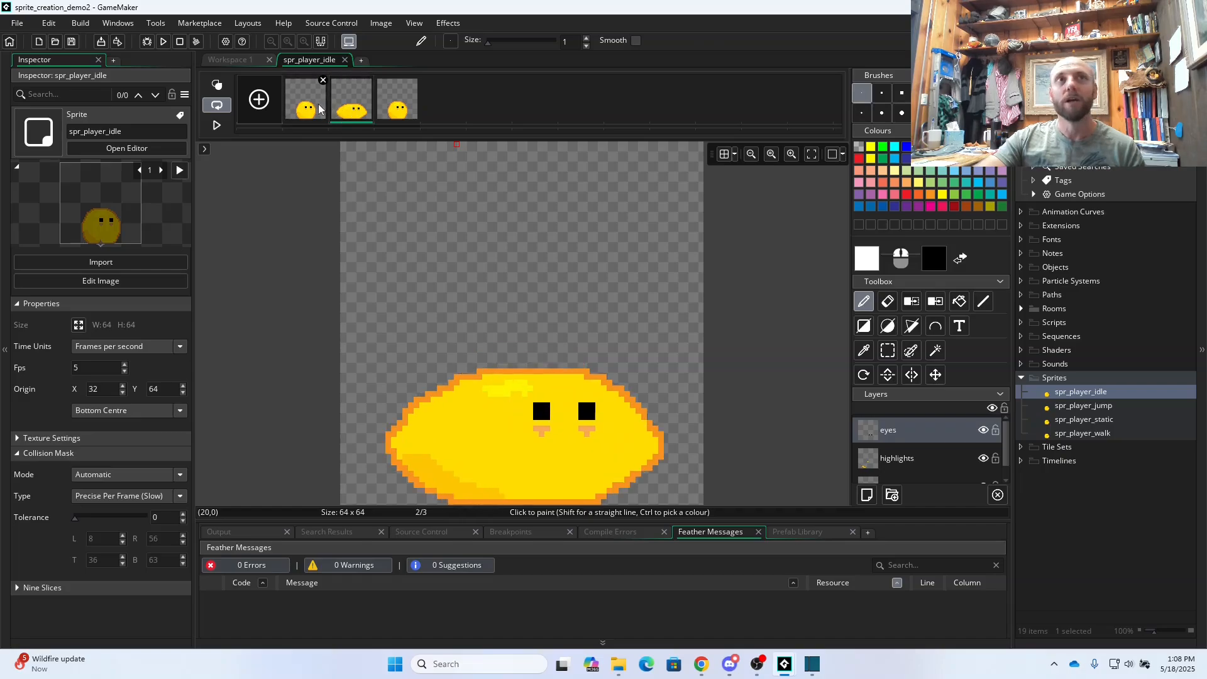
{"action": "left_click", "coordinate": [315, 112]}
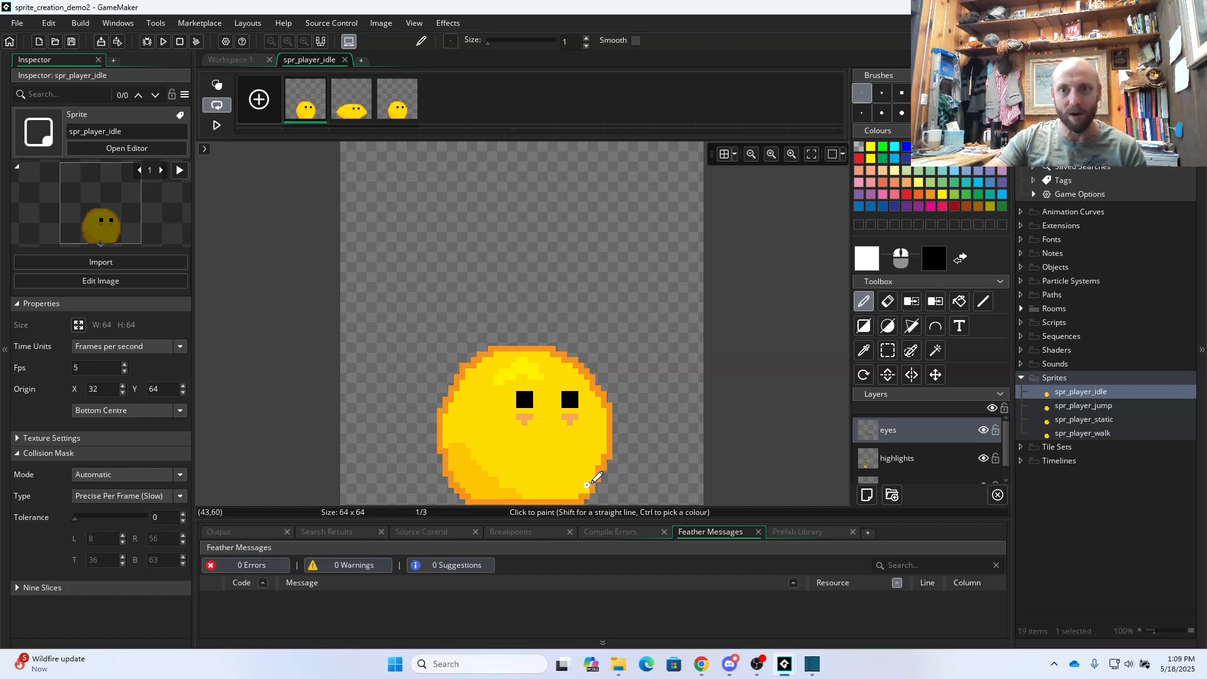
{"action": "left_click", "coordinate": [770, 155]}
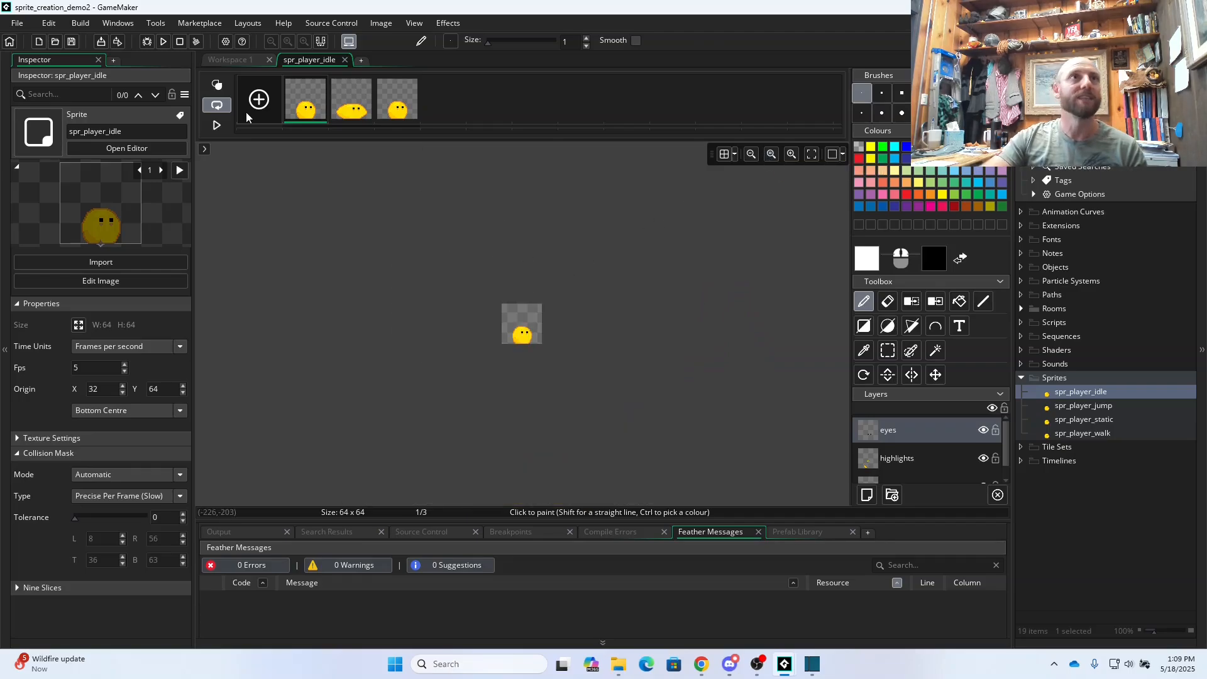
{"action": "left_click", "coordinate": [217, 125]}
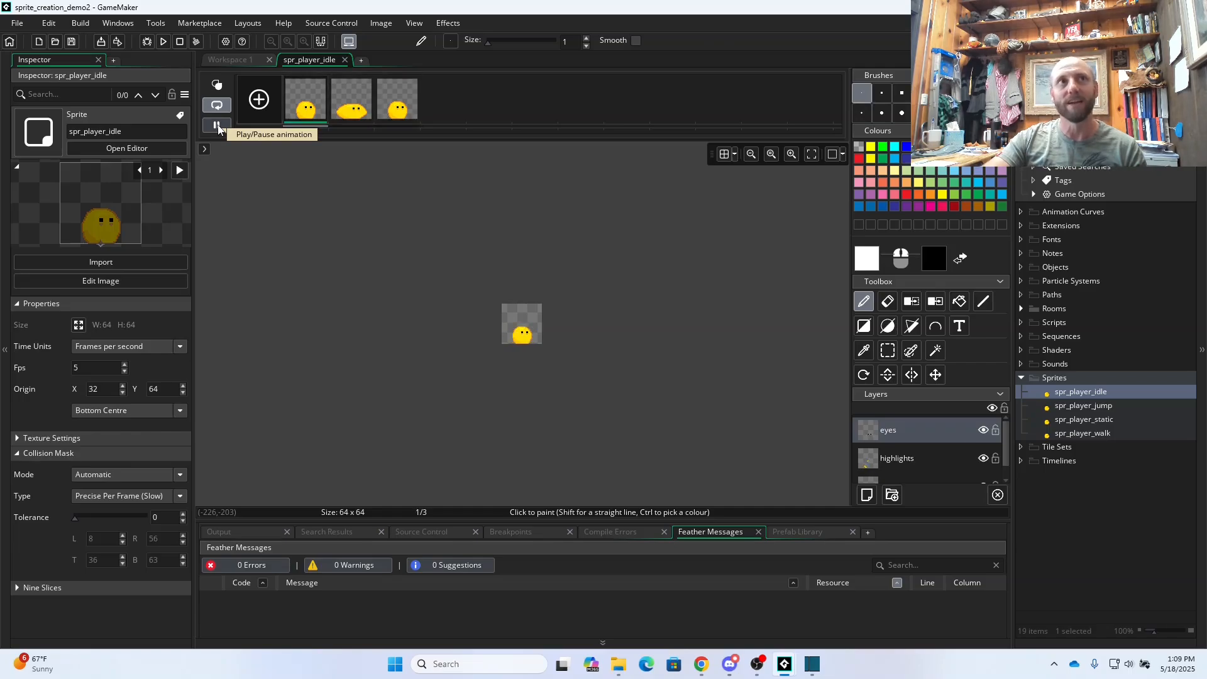
{"action": "left_click", "coordinate": [218, 127]}
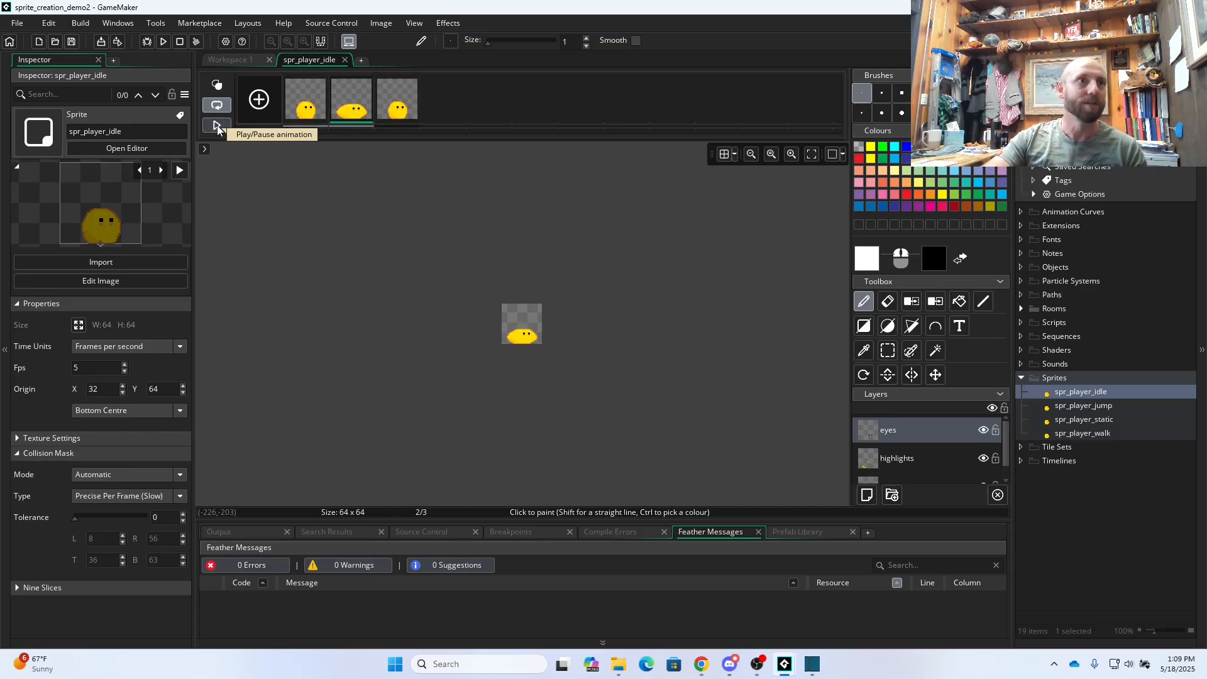
- Slow the idle animation to 3 frames per second and play it back
{"action": "left_click", "coordinate": [96, 369]}
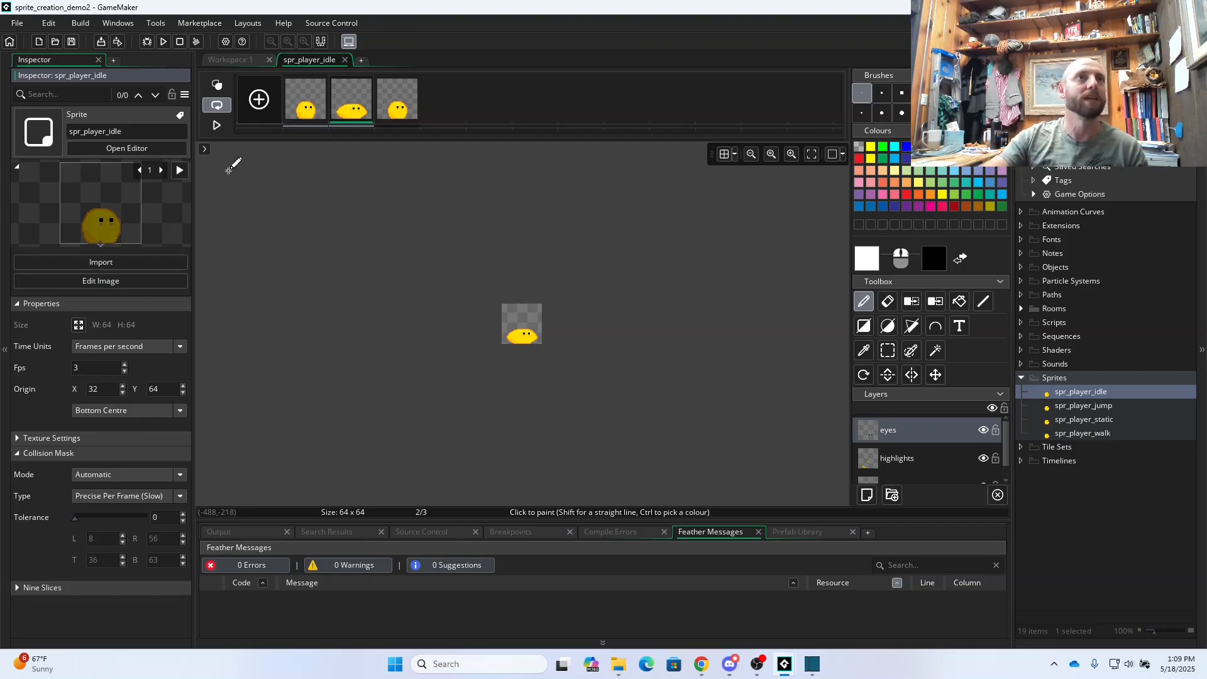
{"action": "left_click", "coordinate": [217, 125]}
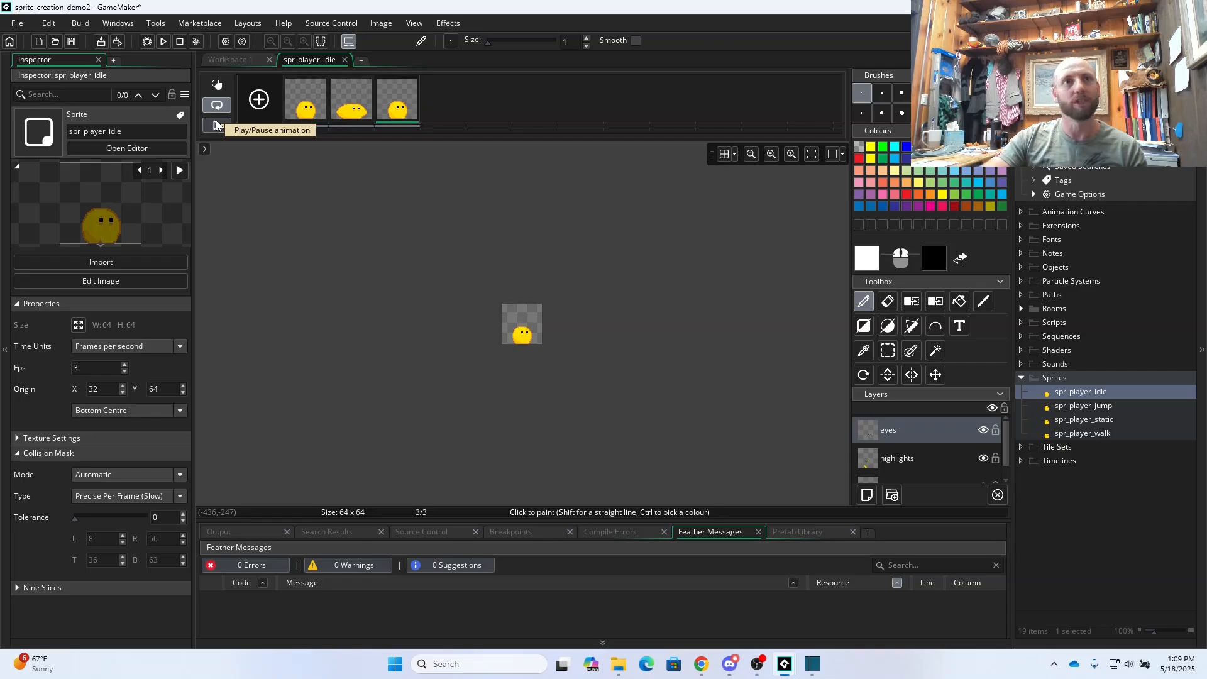
{"action": "left_click", "coordinate": [216, 125]}
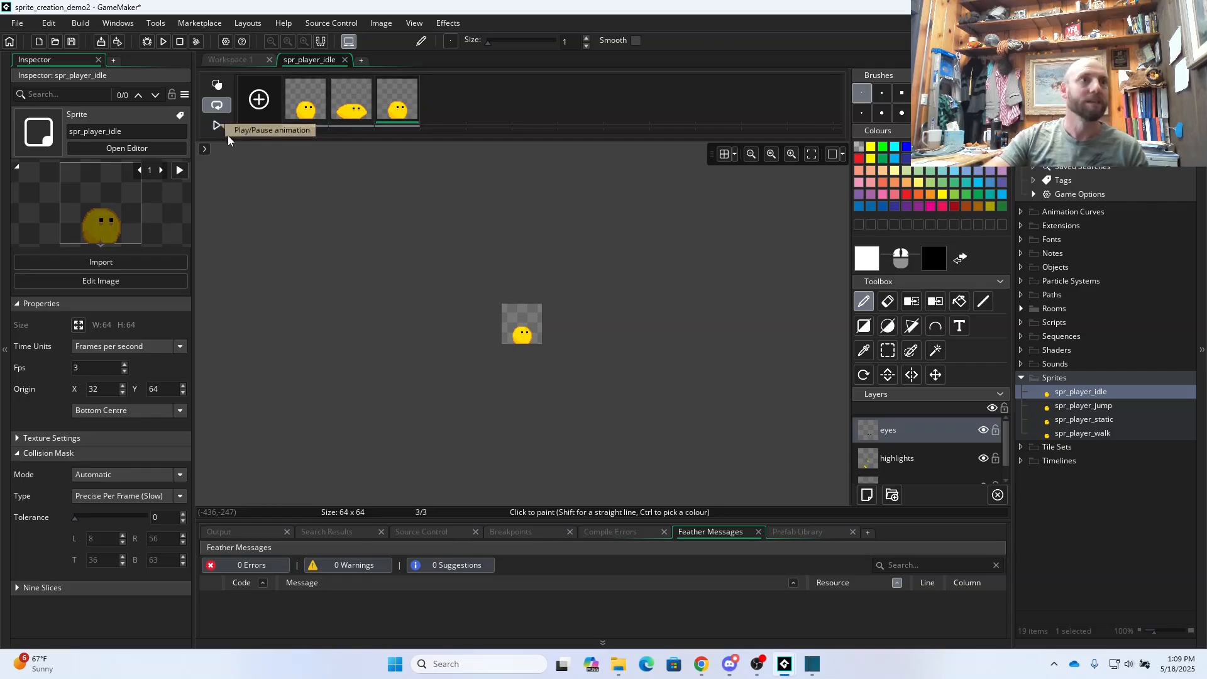
- Try a speed of 15 frames per second for the idle animation and preview it
{"action": "left_click", "coordinate": [93, 371]}
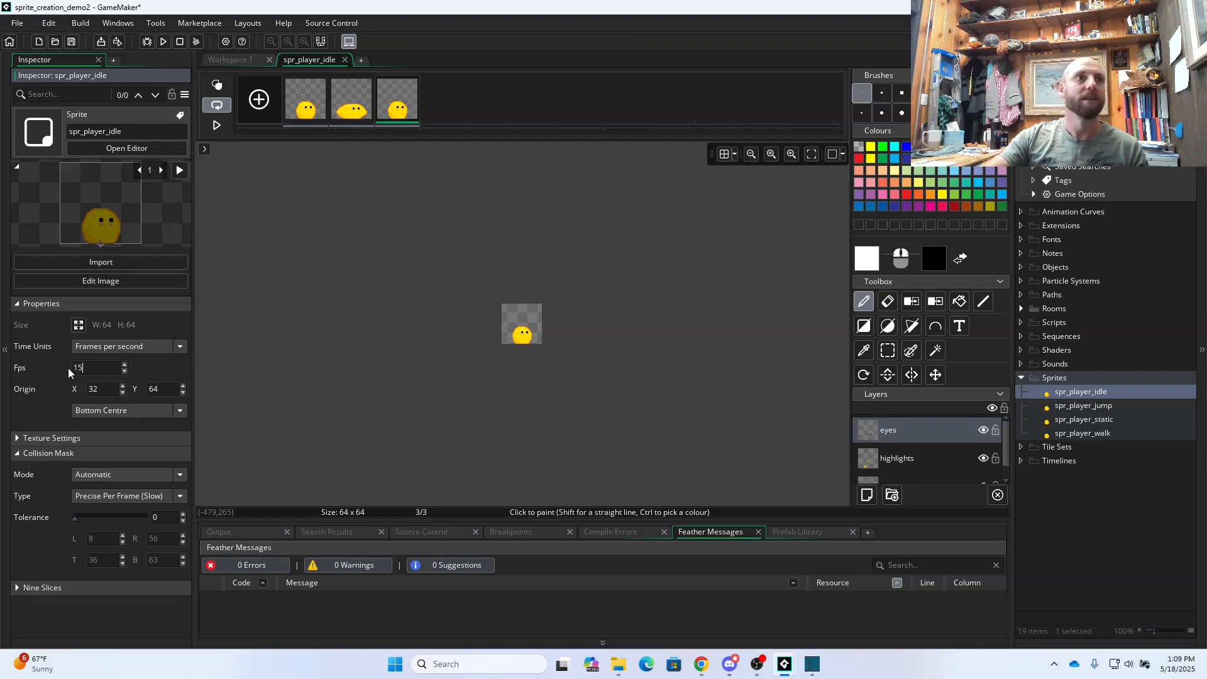
{"action": "type", "text": "15"}
{"action": "left_click", "coordinate": [217, 125]}
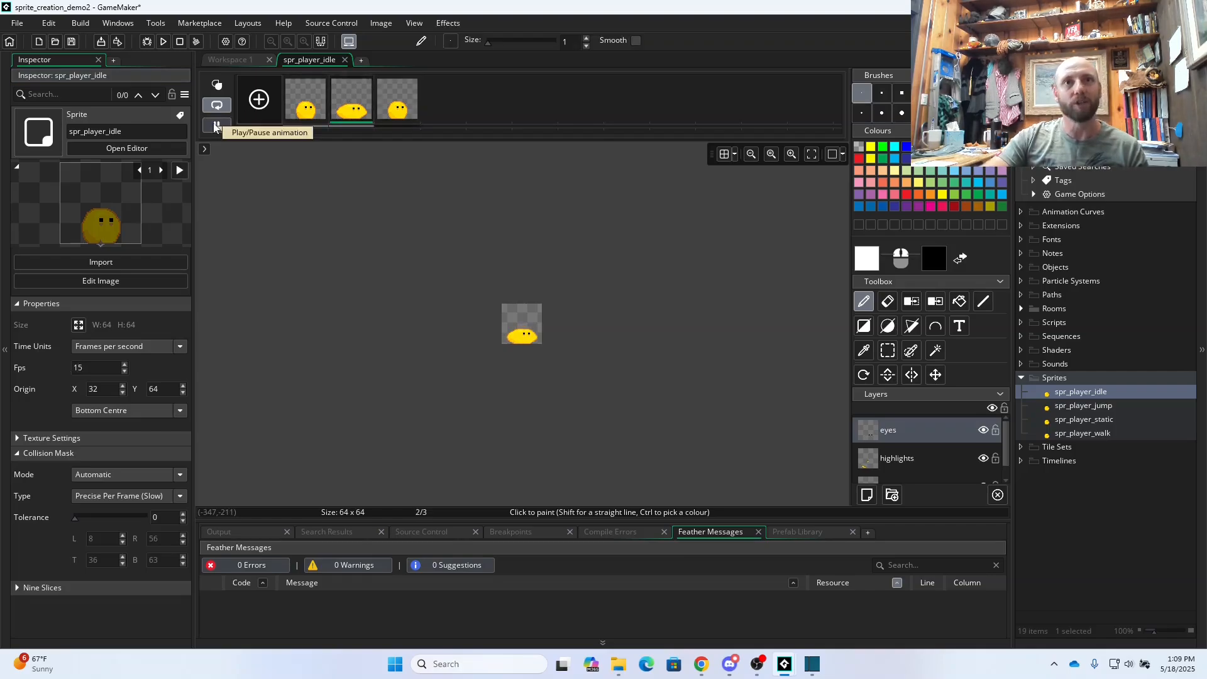
{"action": "left_click", "coordinate": [216, 126]}
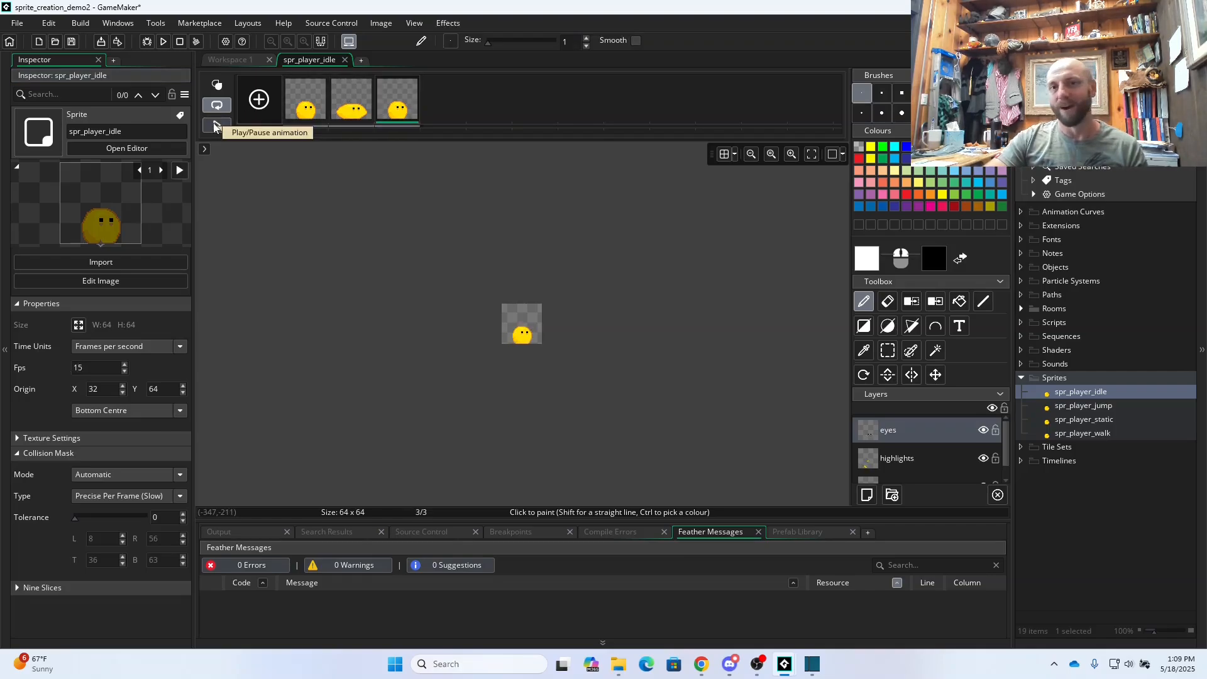
- Set the Fps of spr_player_idle back to 3 and preview the slow idle motion
{"action": "left_click", "coordinate": [74, 370]}
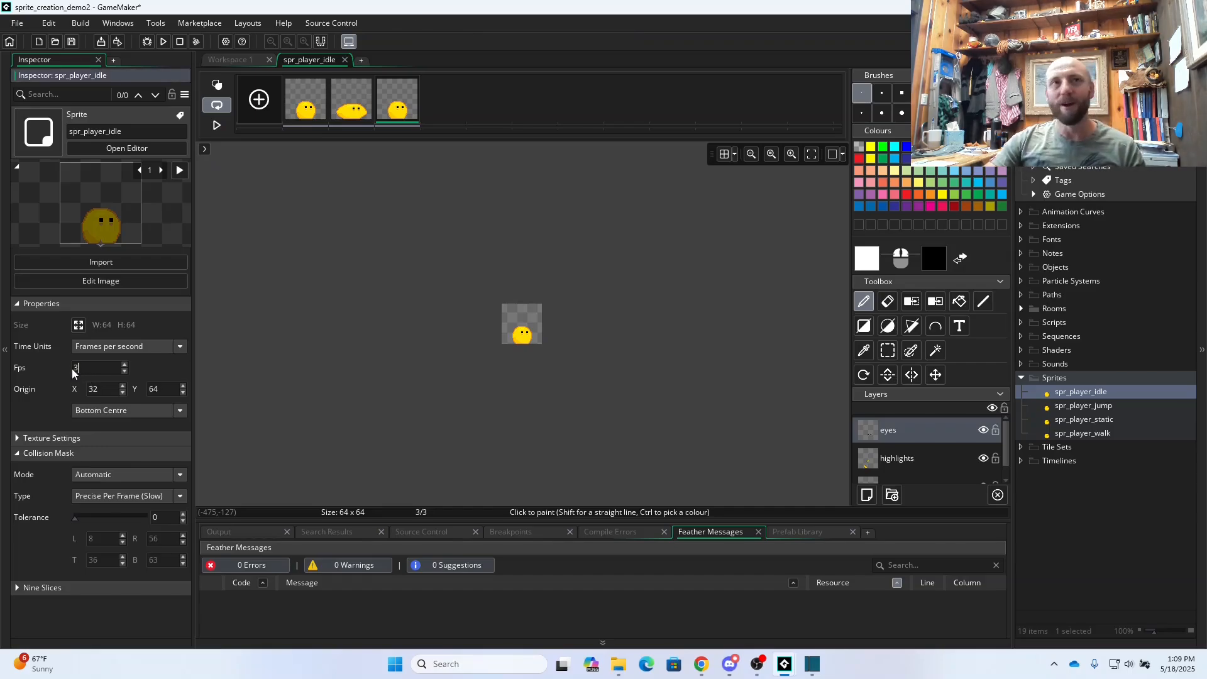
{"action": "type", "text": "3"}
{"action": "left_click", "coordinate": [216, 125]}
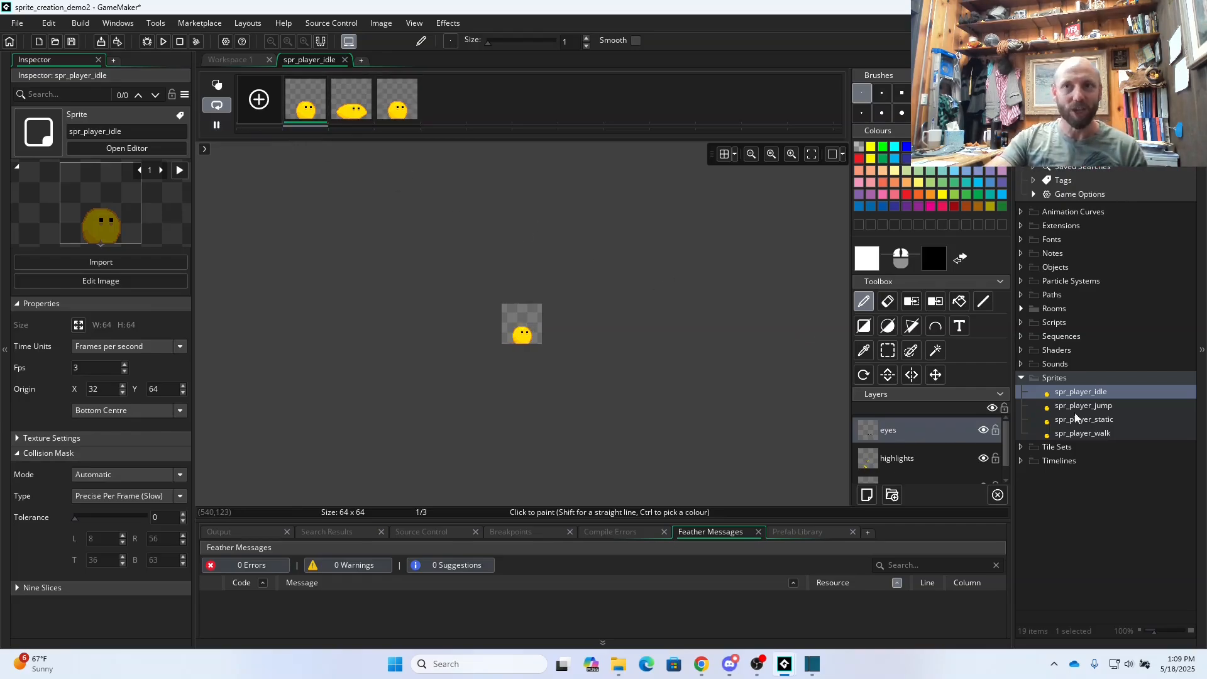
{"action": "left_click", "coordinate": [216, 125]}
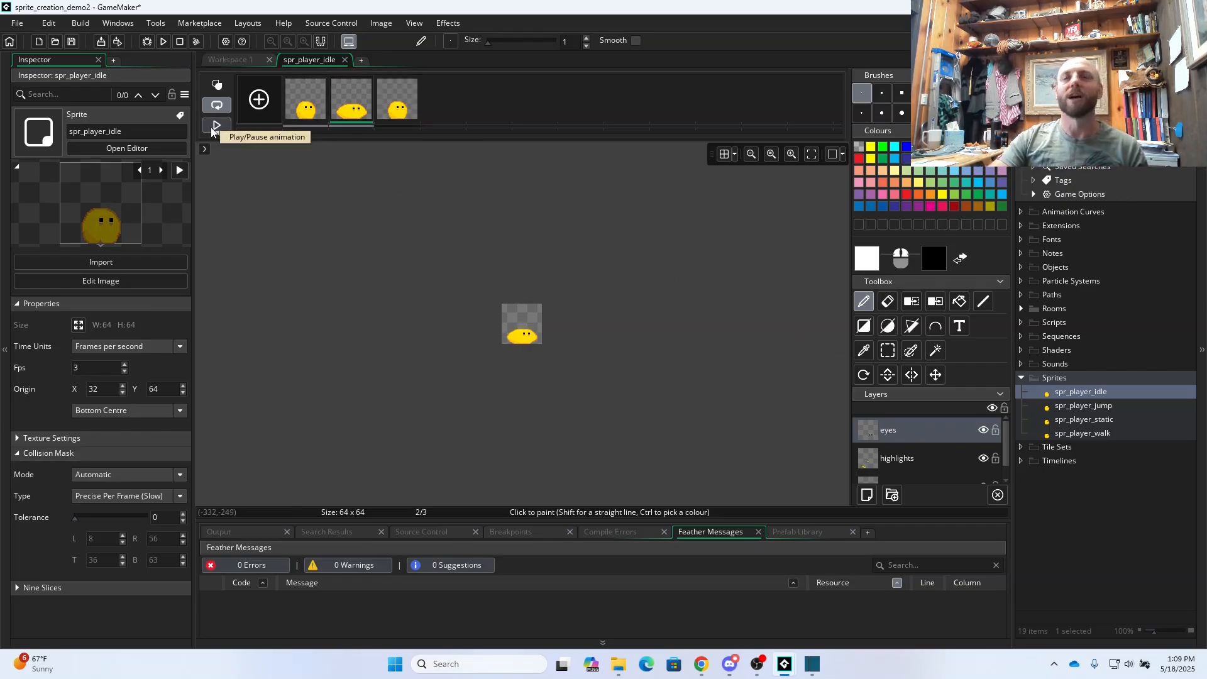